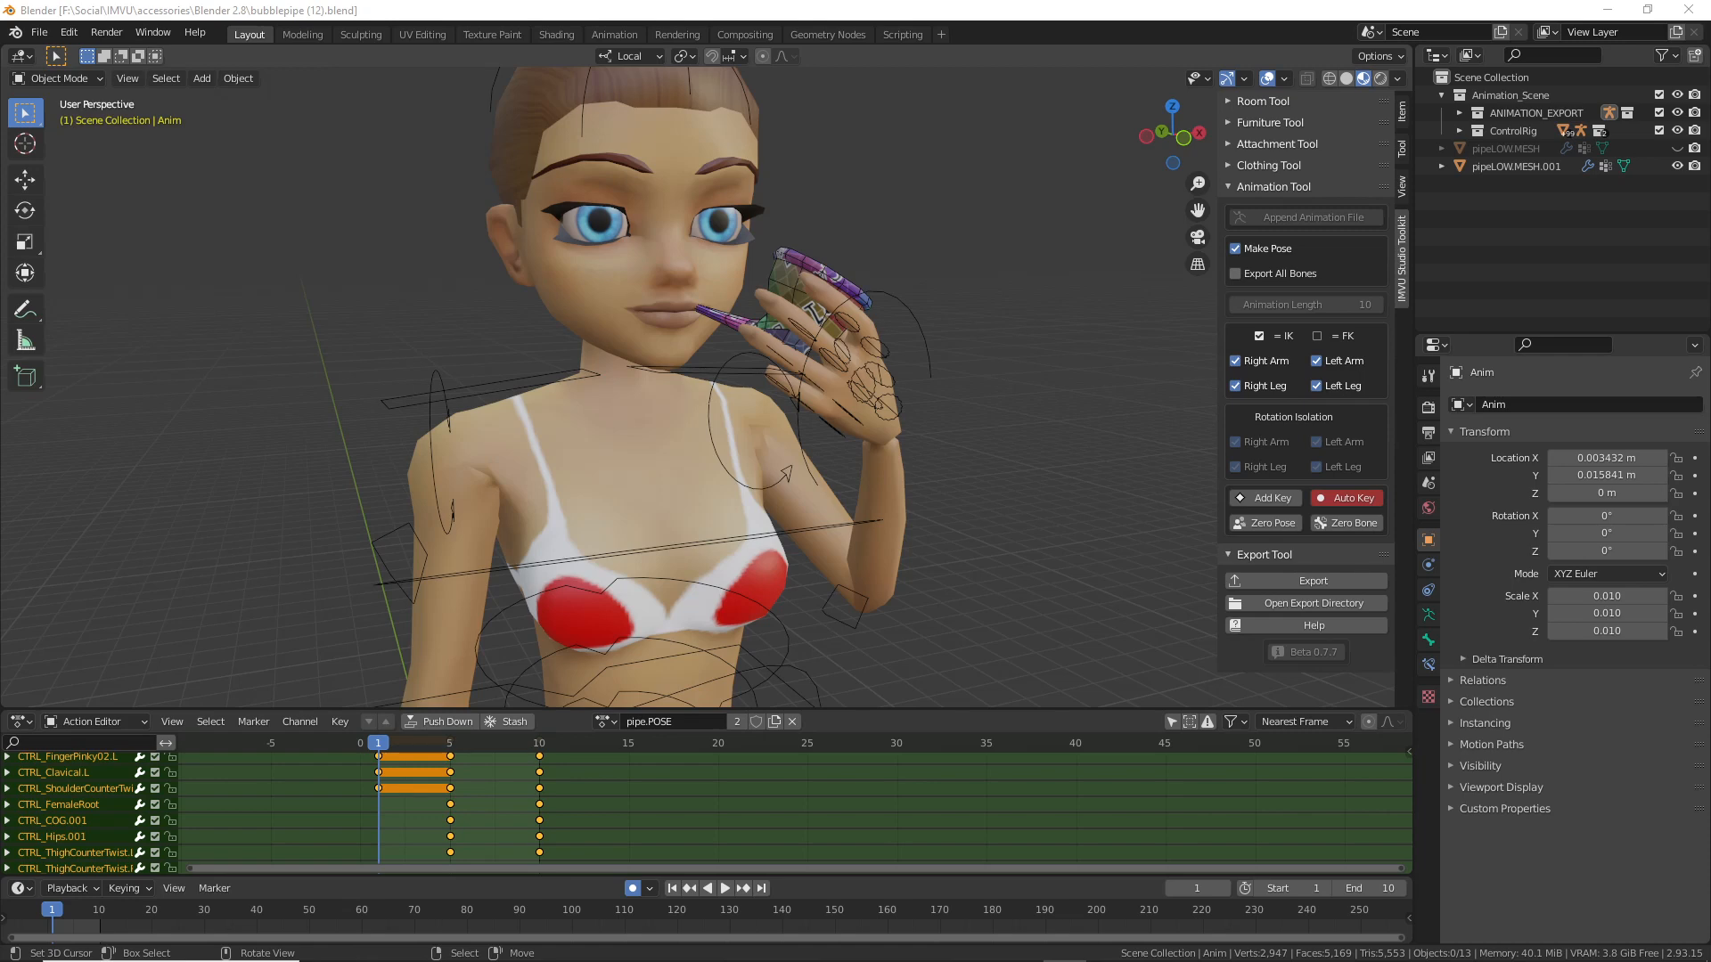
# - Look closer at the hand holding the pipe, reduce the Blender window's size, and switch to IMVU Studio
pyautogui.moveTo(853, 421); pyautogui.dragTo(813, 457, button='middle')
pyautogui.scroll(3, 811, 457)
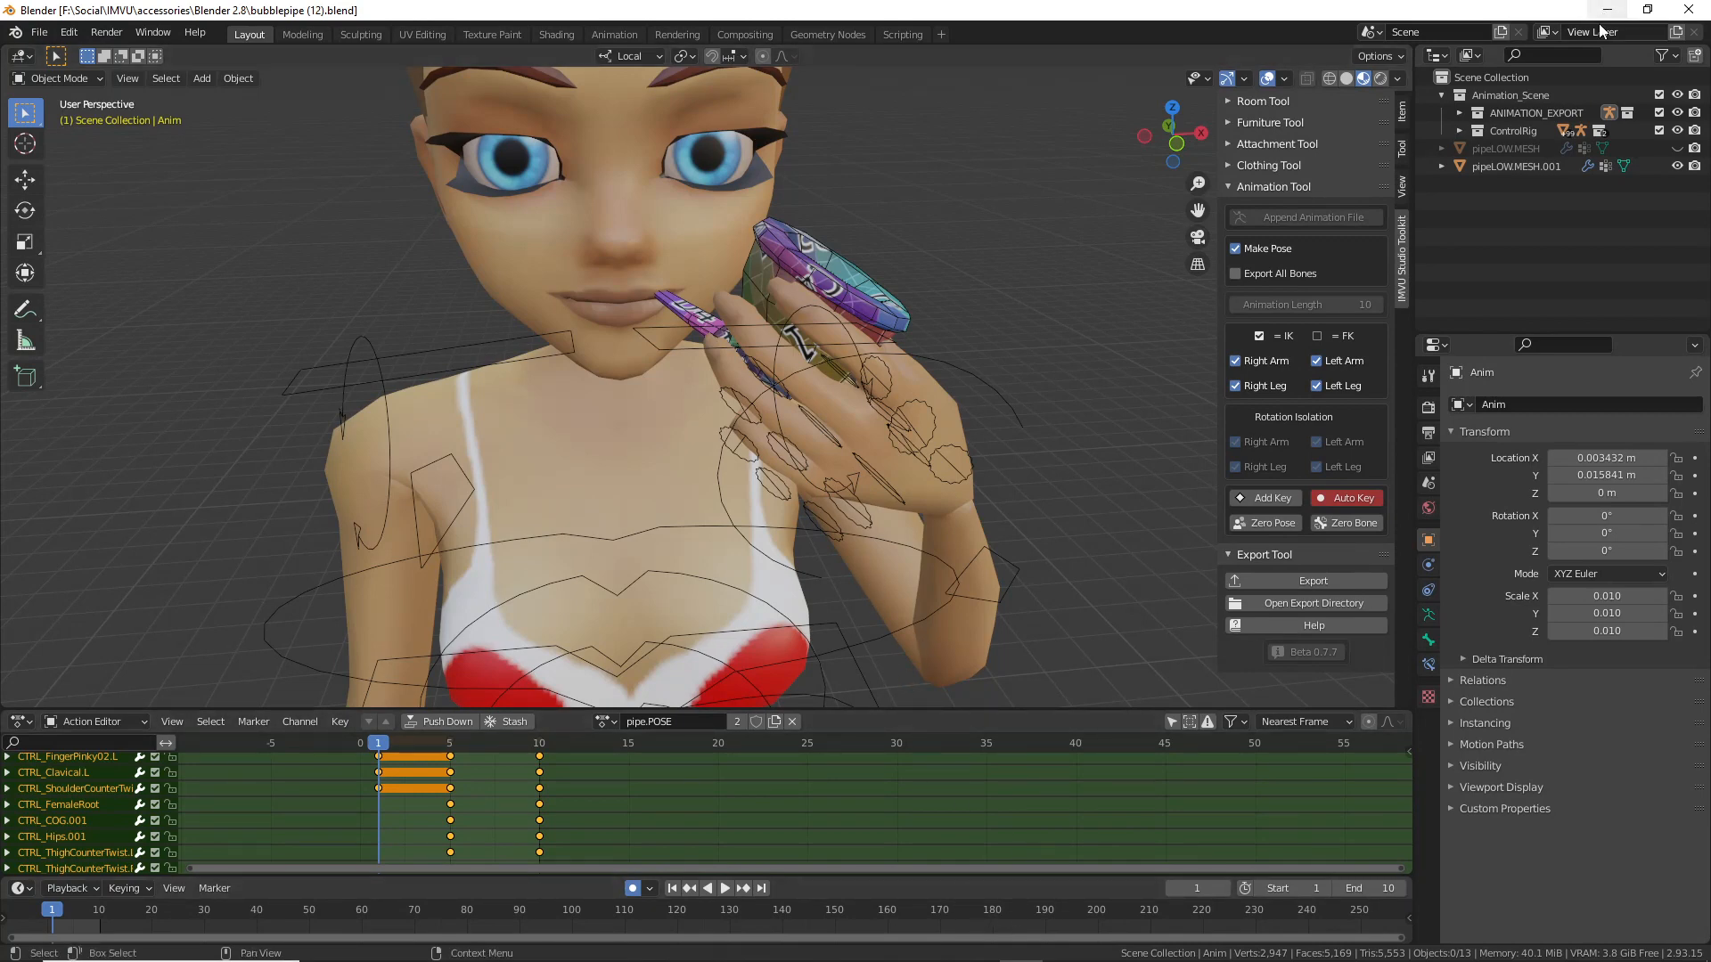
pyautogui.click(1647, 9)
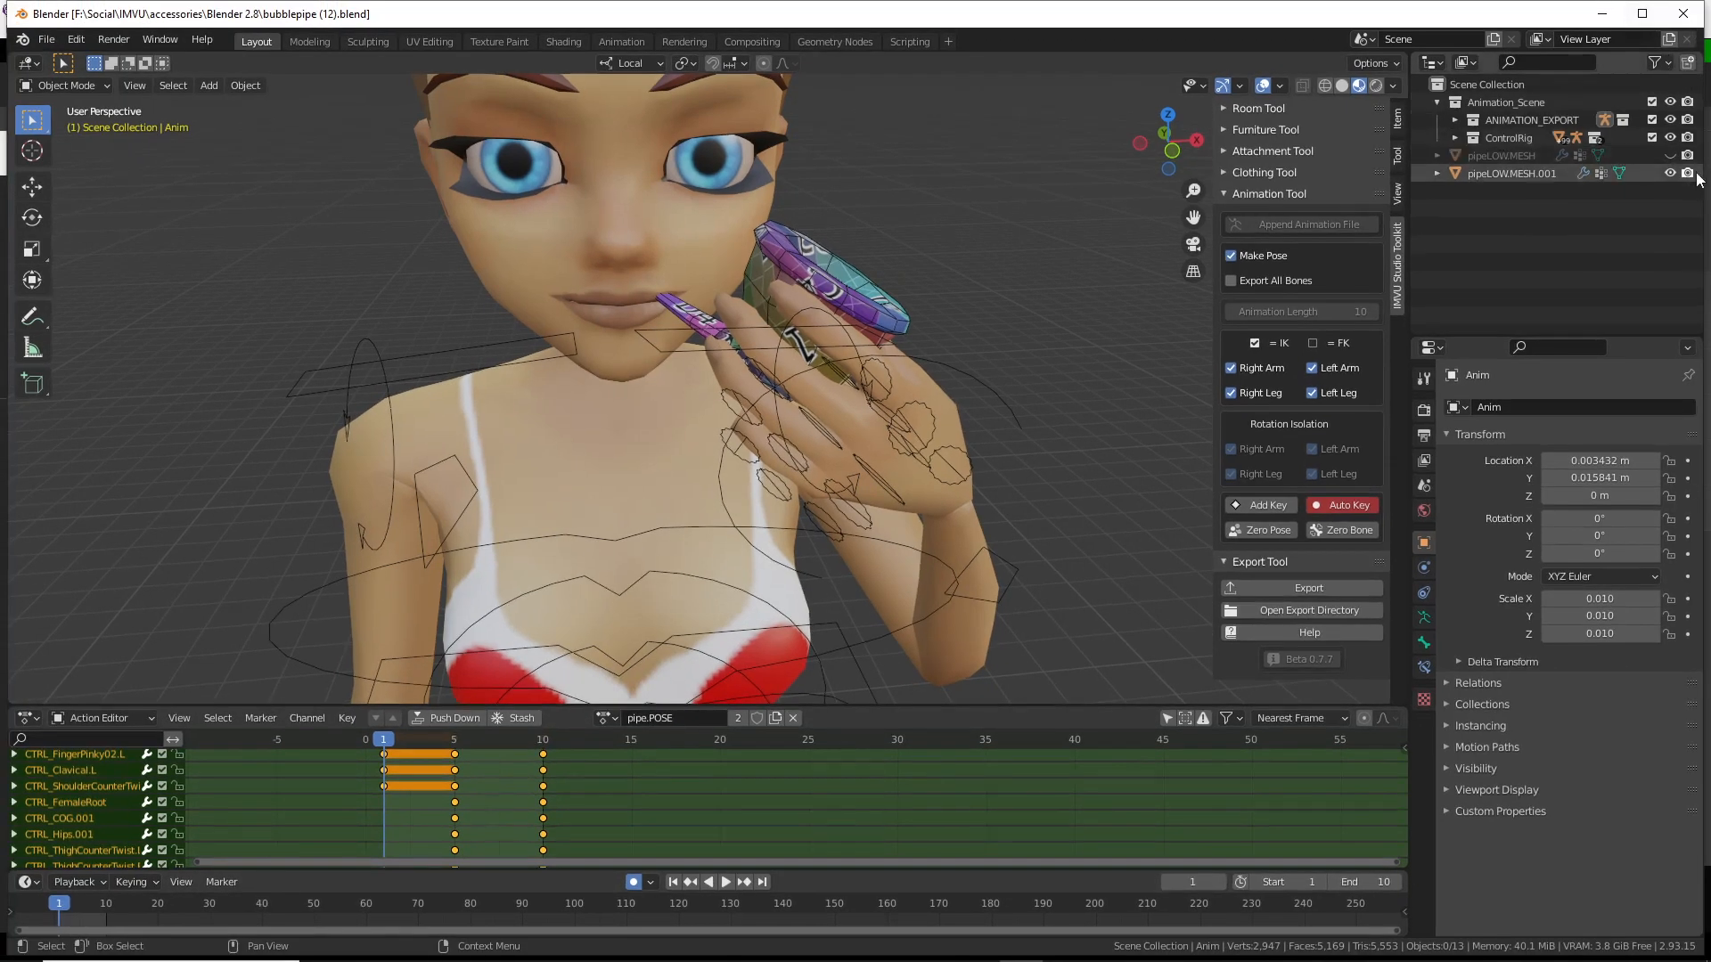
pyautogui.moveTo(1697, 178); pyautogui.dragTo(1307, 183)
pyautogui.click(1387, 27)
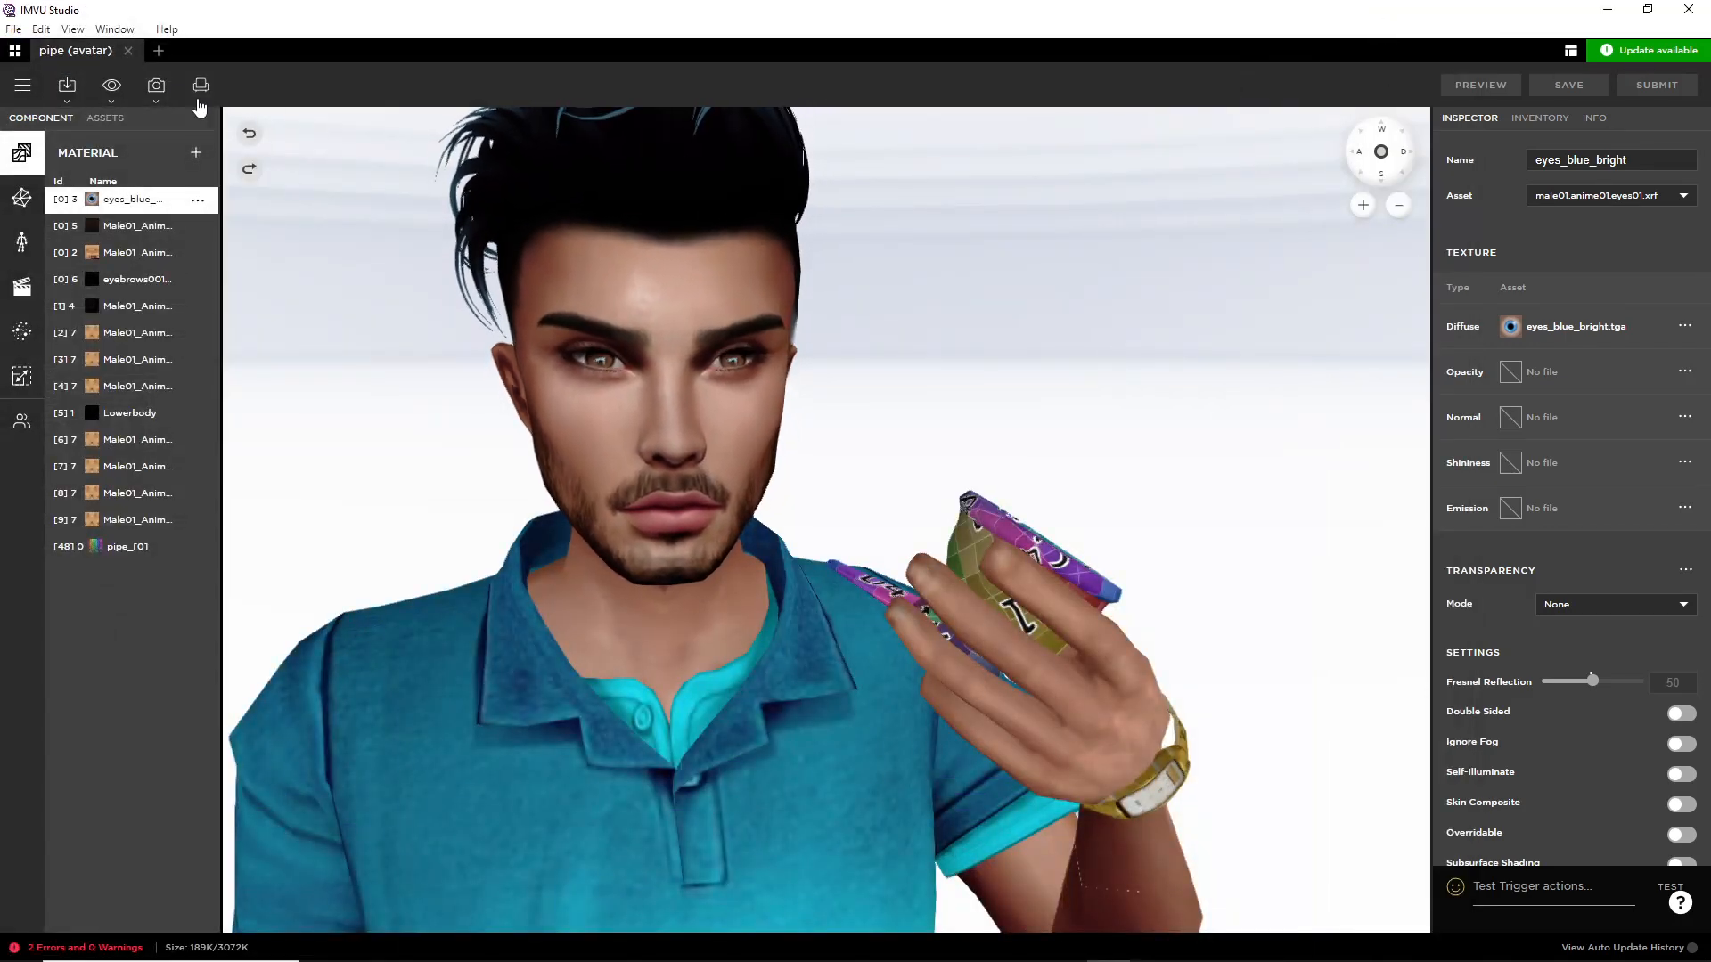
# - Open the Bubble Pipe accessory for editing from the product list
pyautogui.click(15, 52)
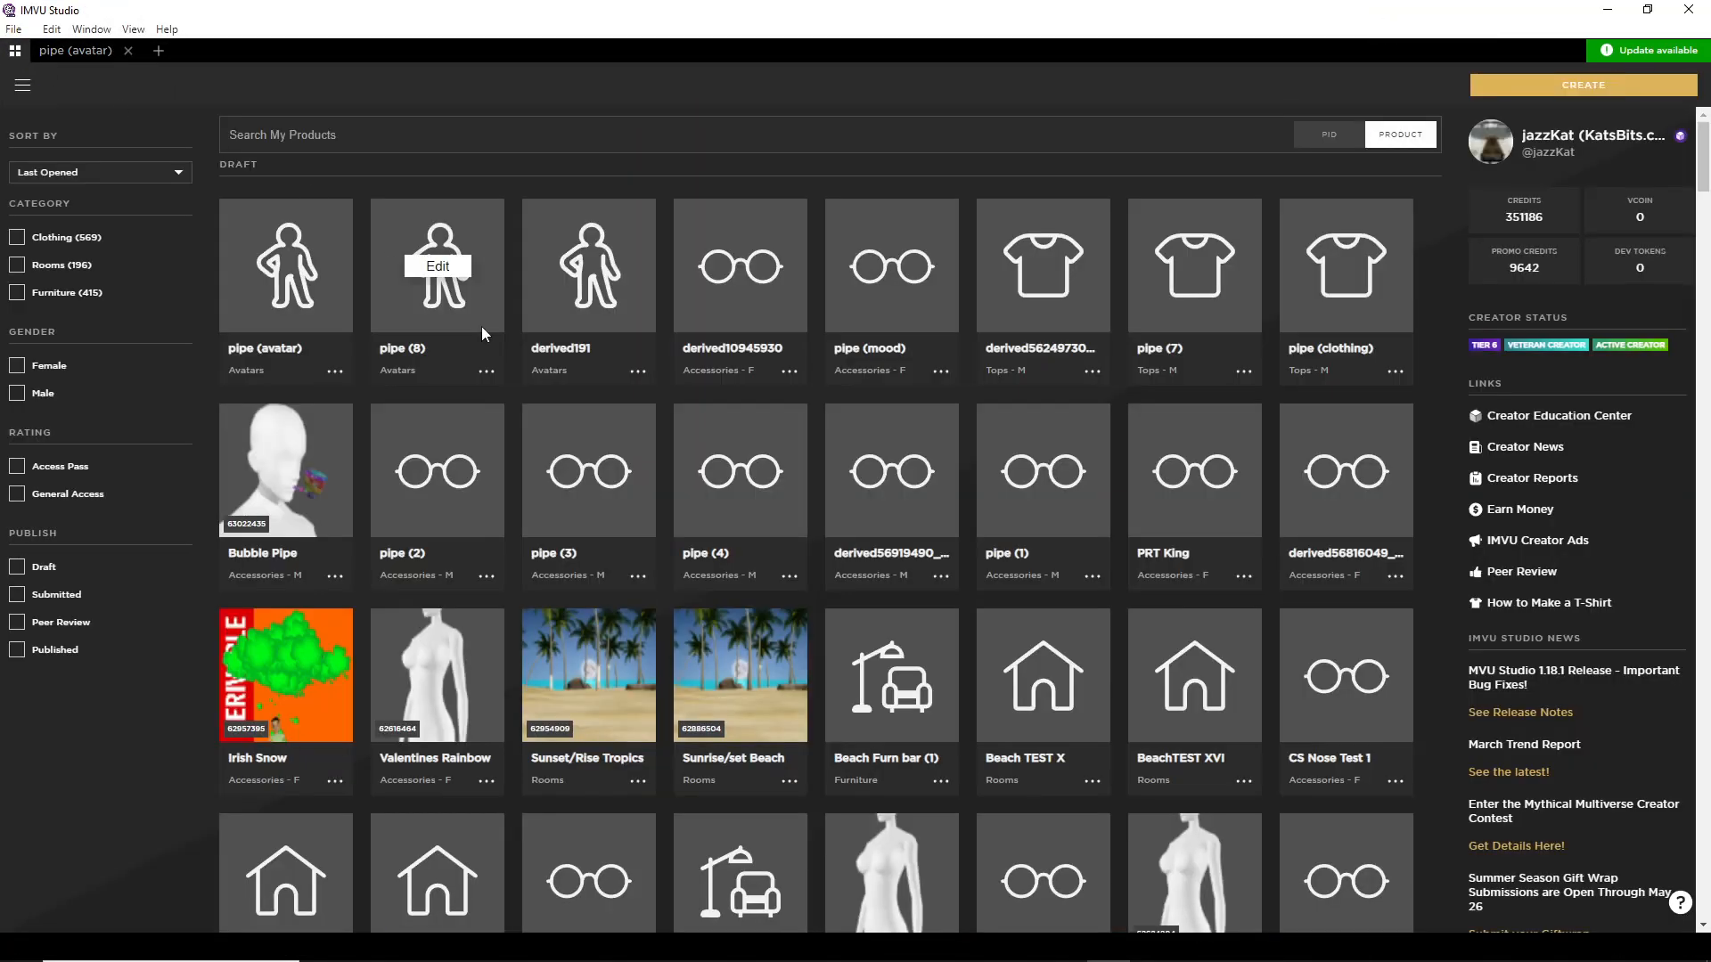
pyautogui.moveTo(585, 306)
pyautogui.moveTo(283, 473)
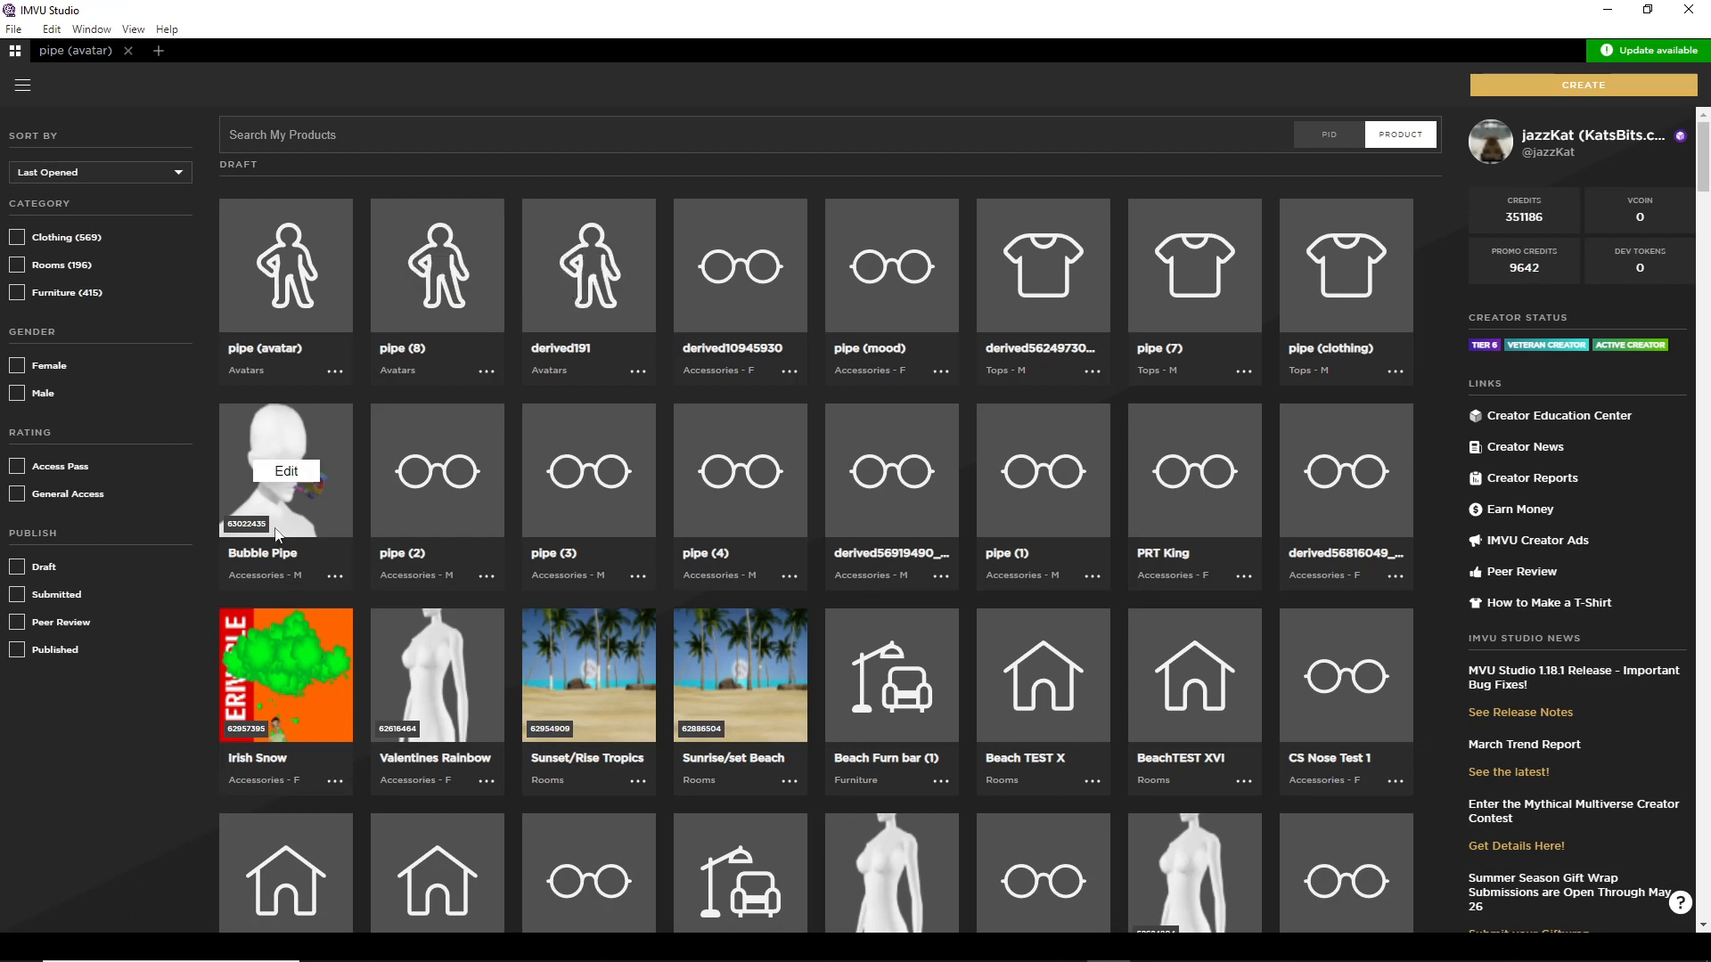
pyautogui.click(285, 472)
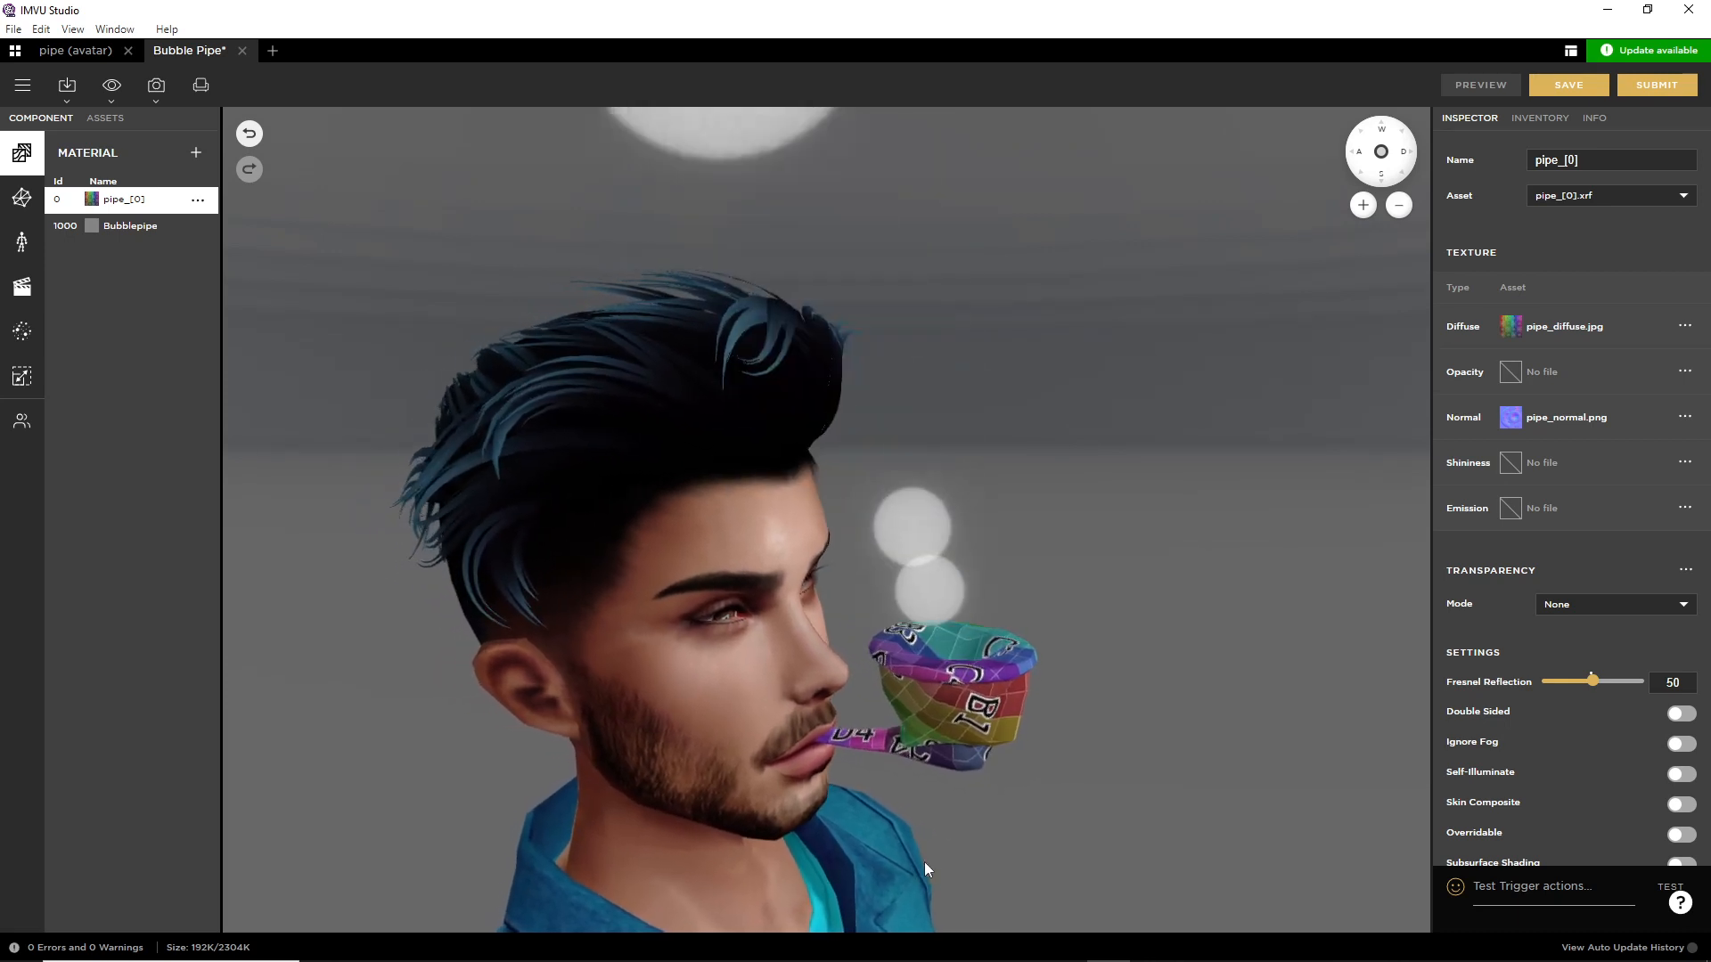
# - Shrink and reposition the IMVU Studio window so both programs stay reachable, and switch to Blender
pyautogui.click(1646, 10)
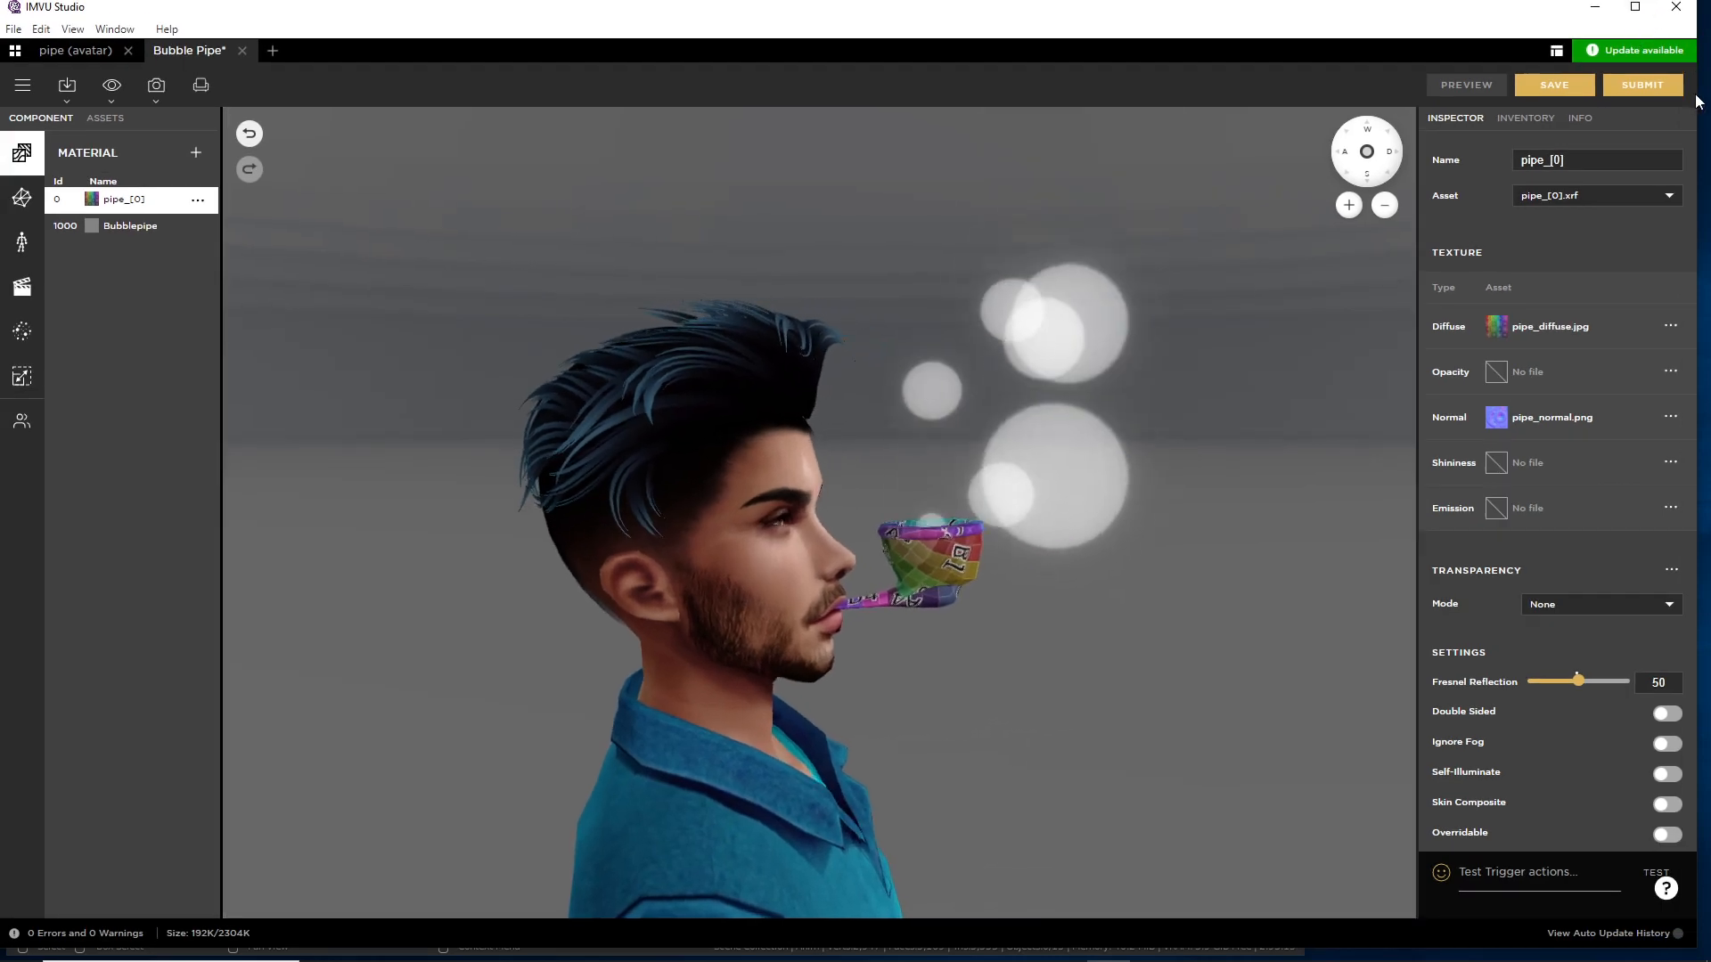
pyautogui.moveTo(1697, 98); pyautogui.dragTo(1525, 94)
pyautogui.moveTo(1376, 5); pyautogui.dragTo(1483, 34)
pyautogui.click(161, 22)
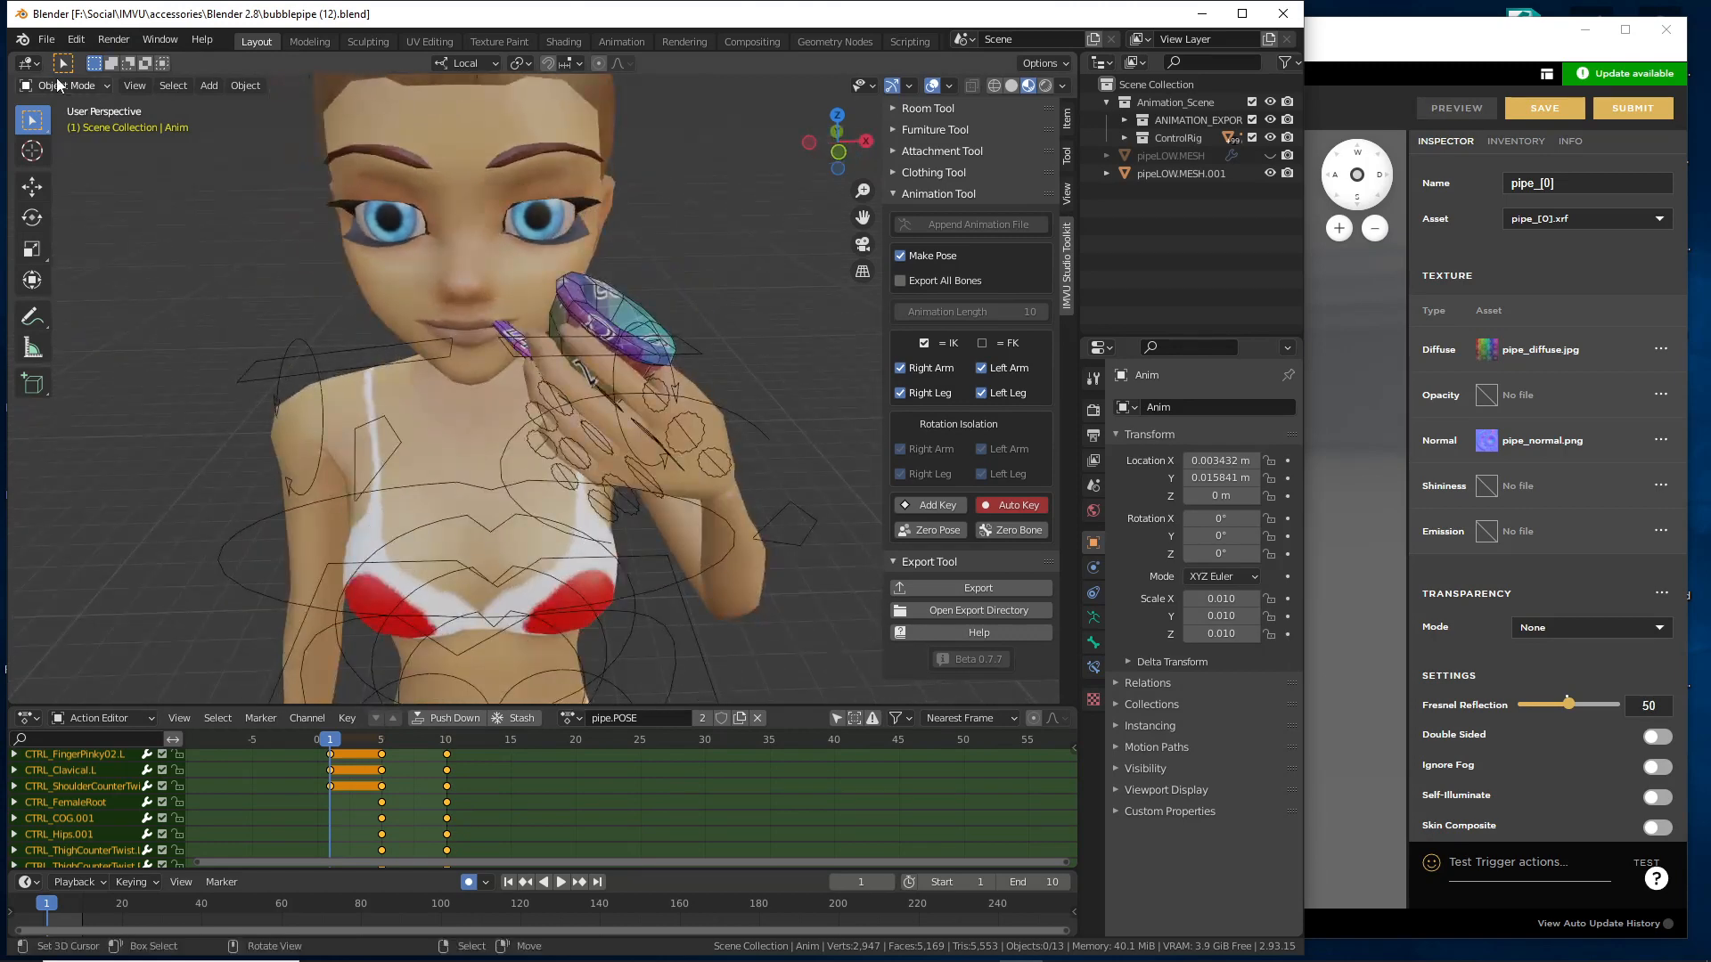
# - Open the recent file bubblepipe (6).blend
pyautogui.click(46, 39)
pyautogui.moveTo(76, 98)
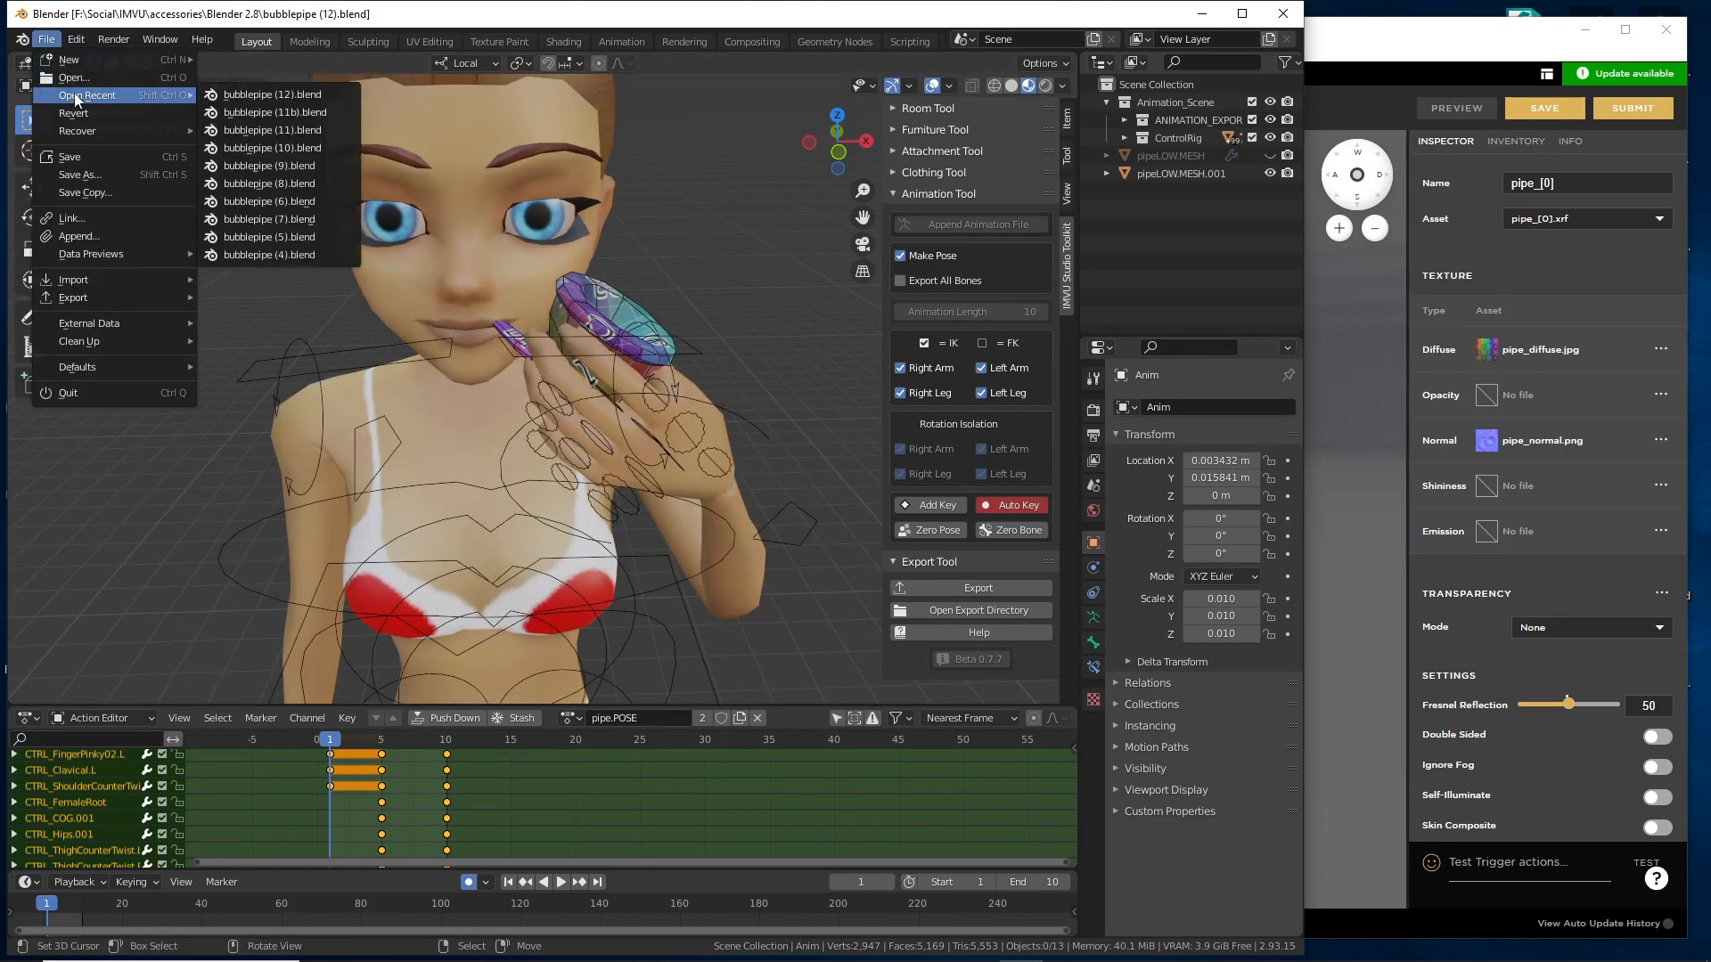
pyautogui.click(295, 201)
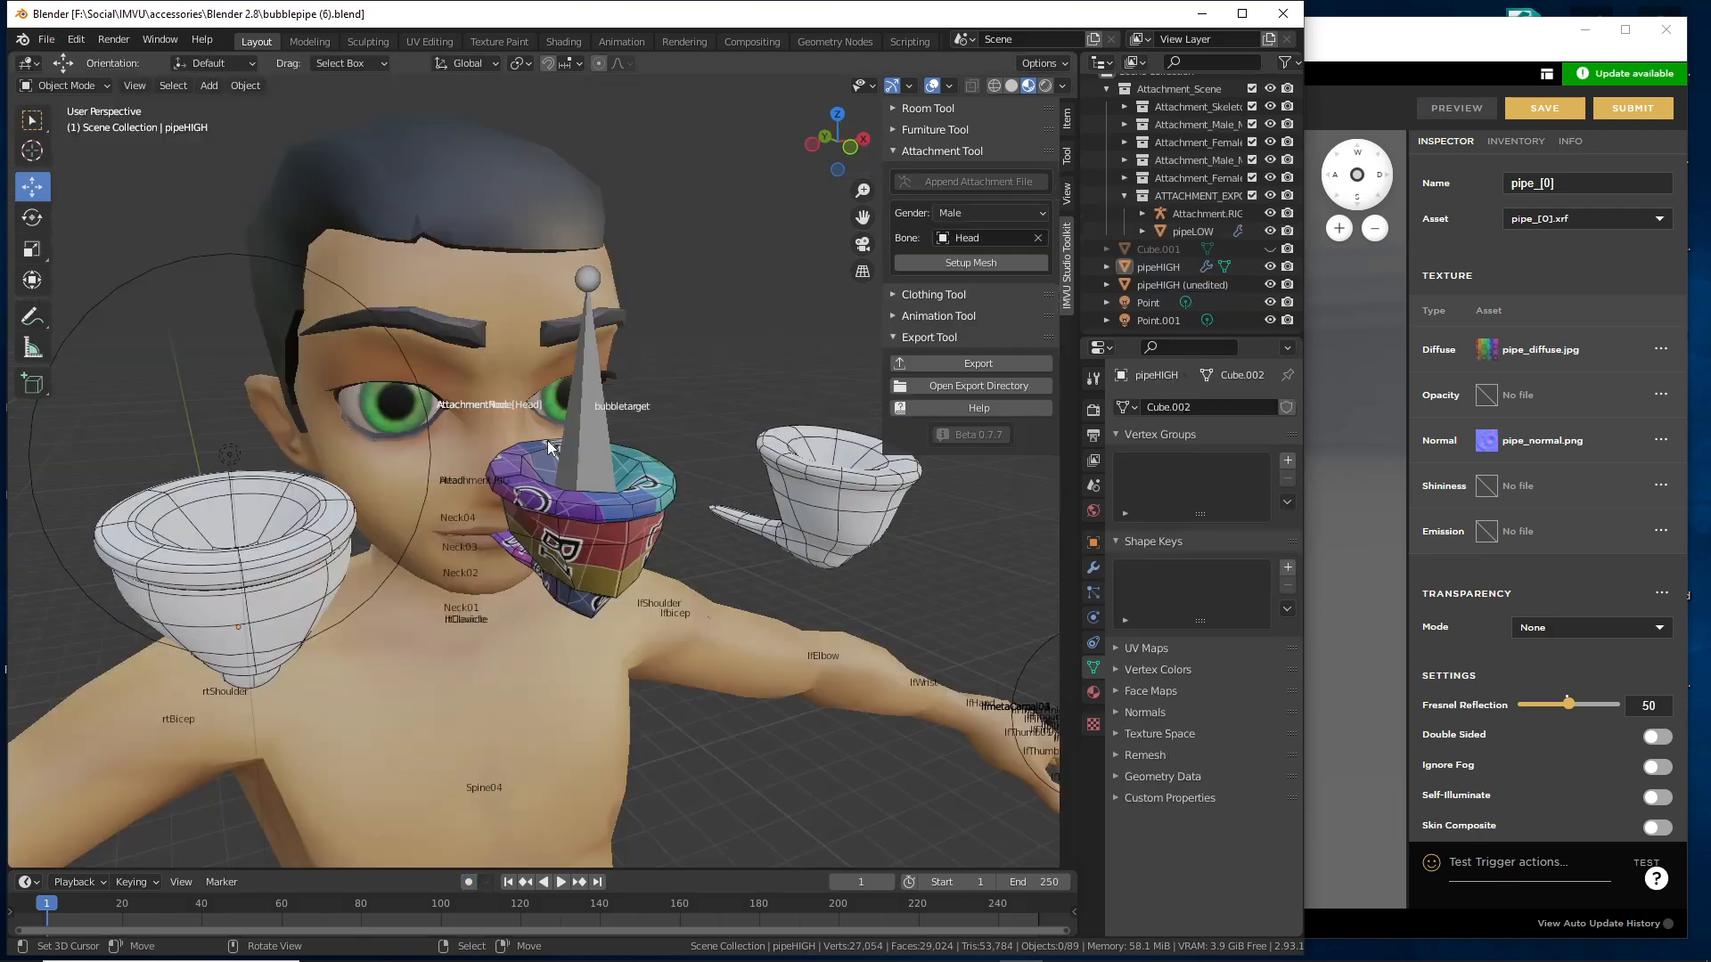
# - Hide the pipeHIGH and pipeHIGH (unedited) objects in the scene
pyautogui.moveTo(547, 441); pyautogui.dragTo(207, 600, button='middle')
pyautogui.rightClick(200, 604)
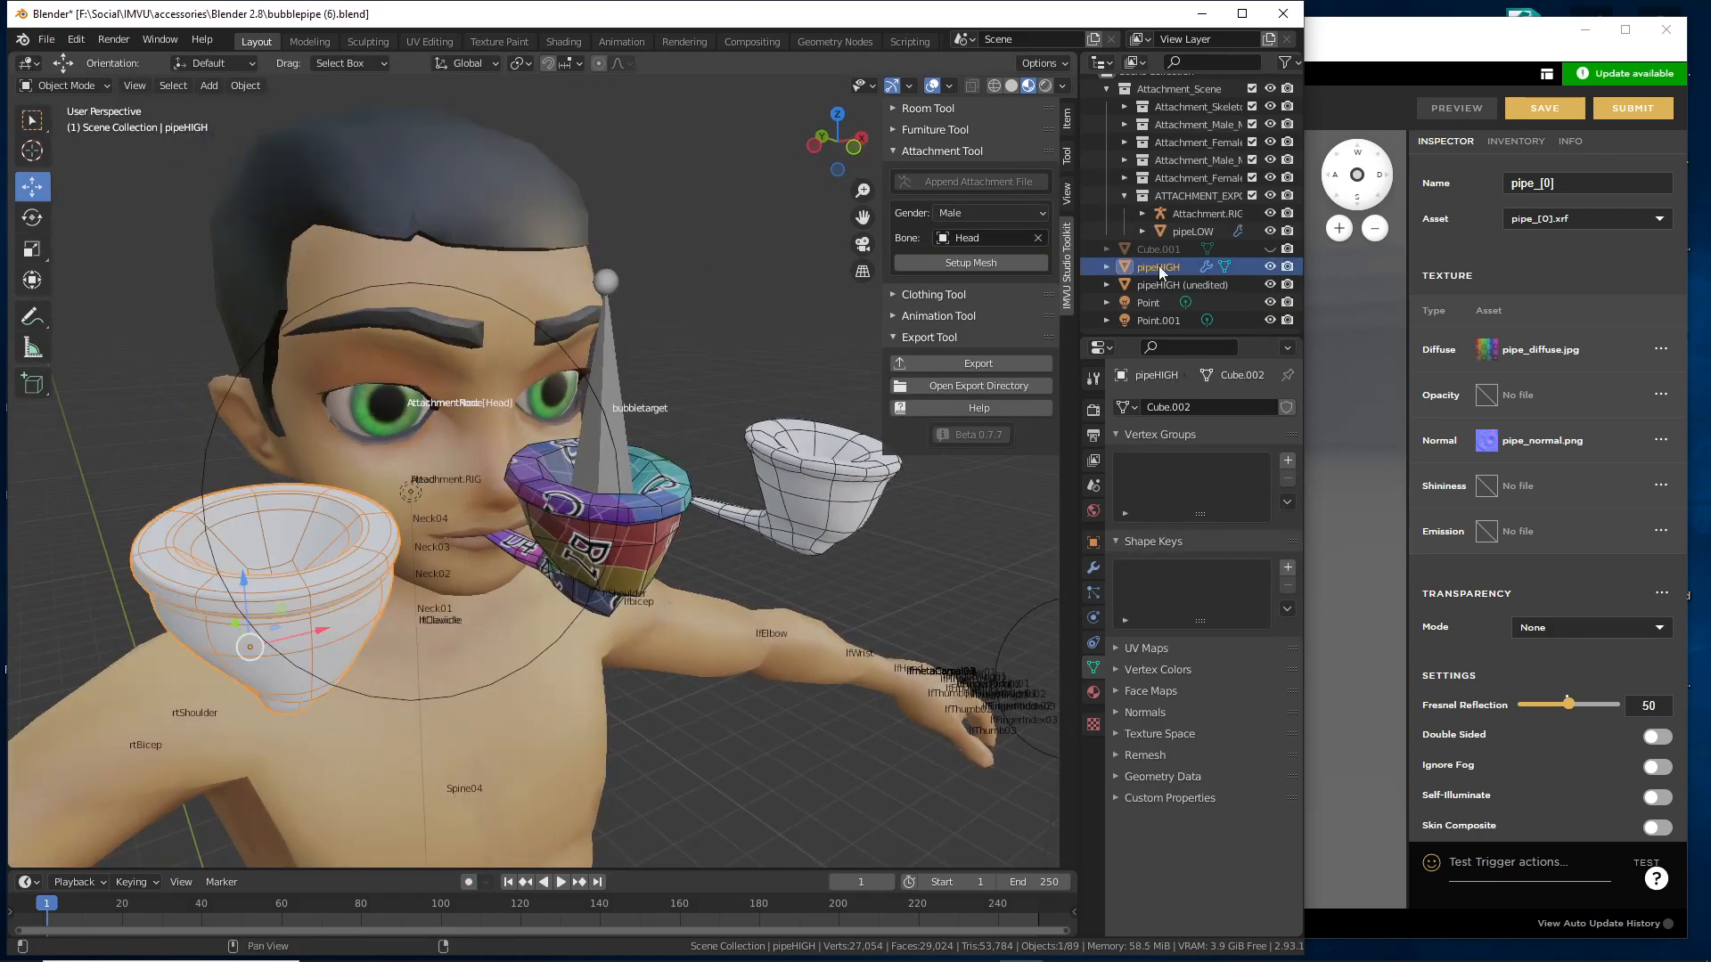
pyautogui.click(1270, 267)
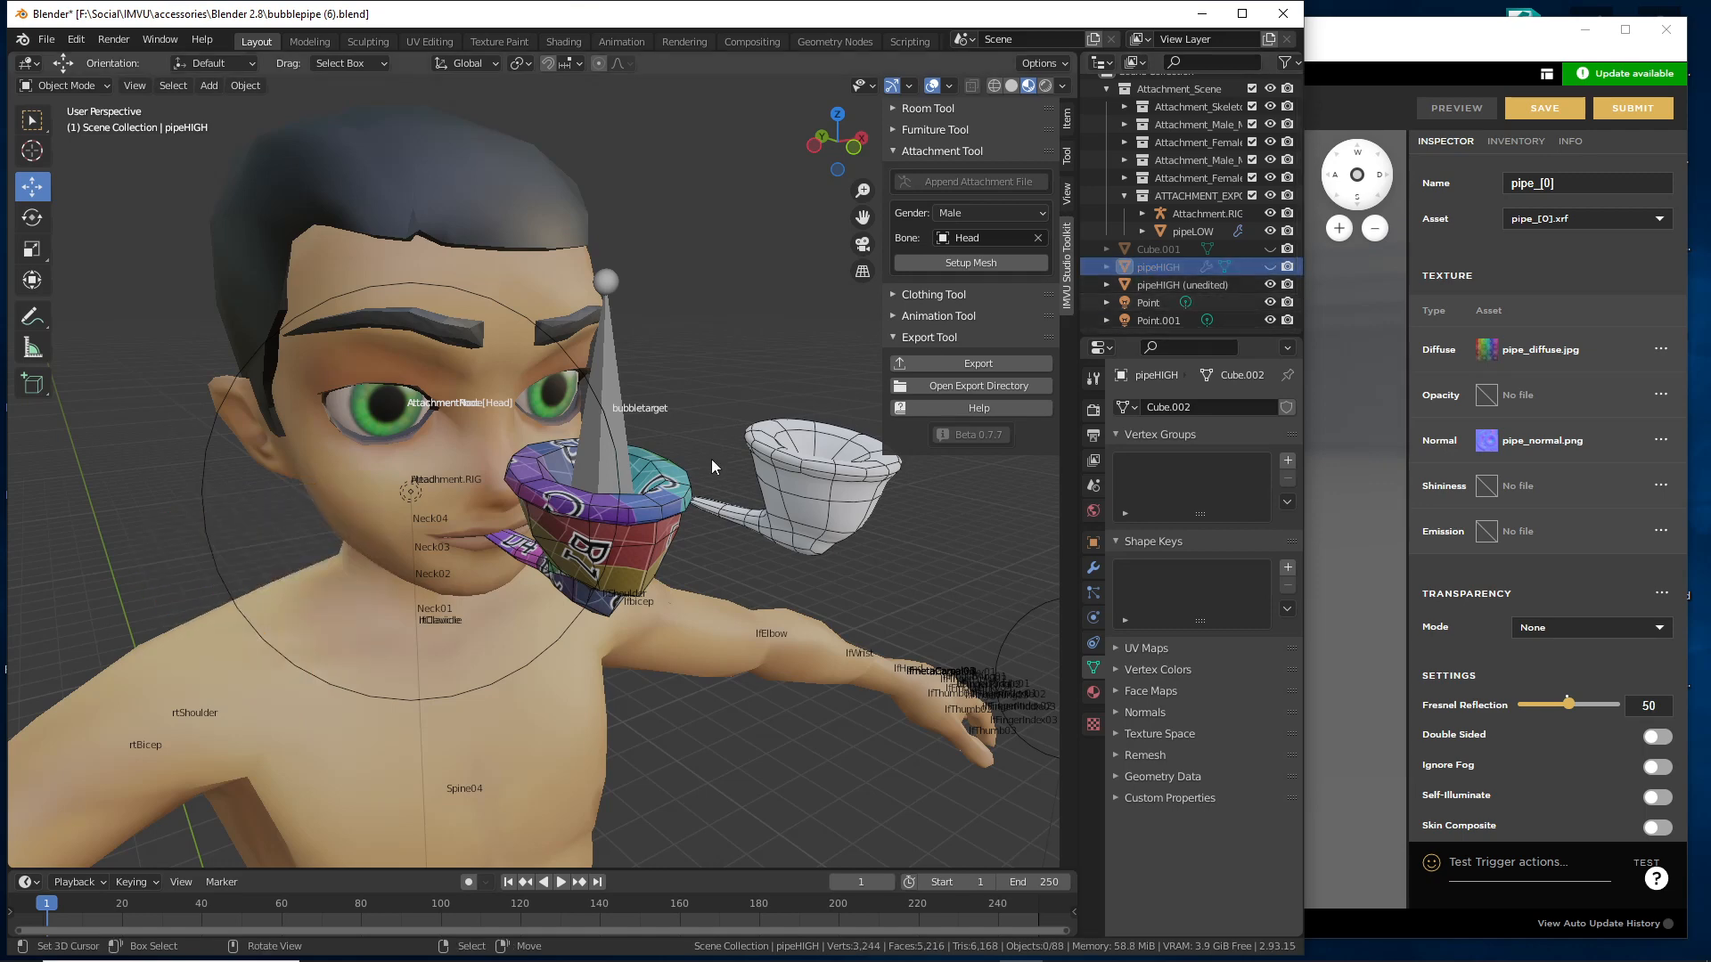
pyautogui.click(1183, 285)
pyautogui.click(1271, 285)
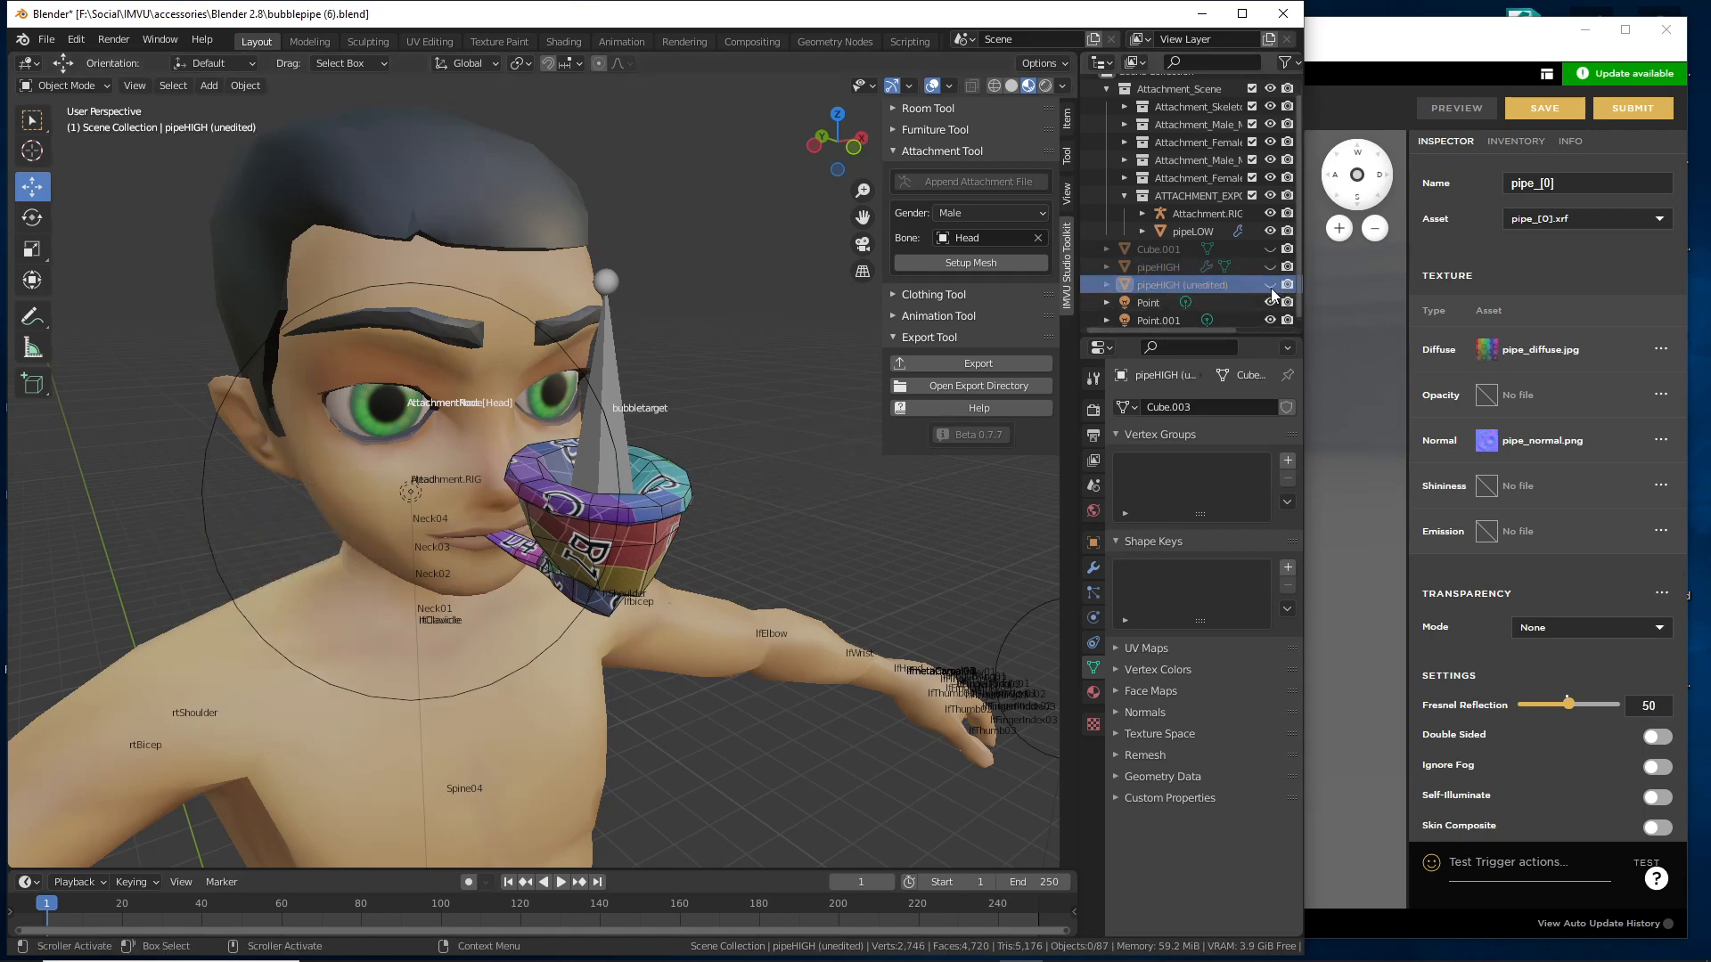
# - Select the pipeLOW mesh and then Attachment.RIG to examine the bubbletarget bone's position above the pipe bowl
pyautogui.click(640, 554)
pyautogui.moveTo(377, 573); pyautogui.dragTo(441, 570, button='middle')
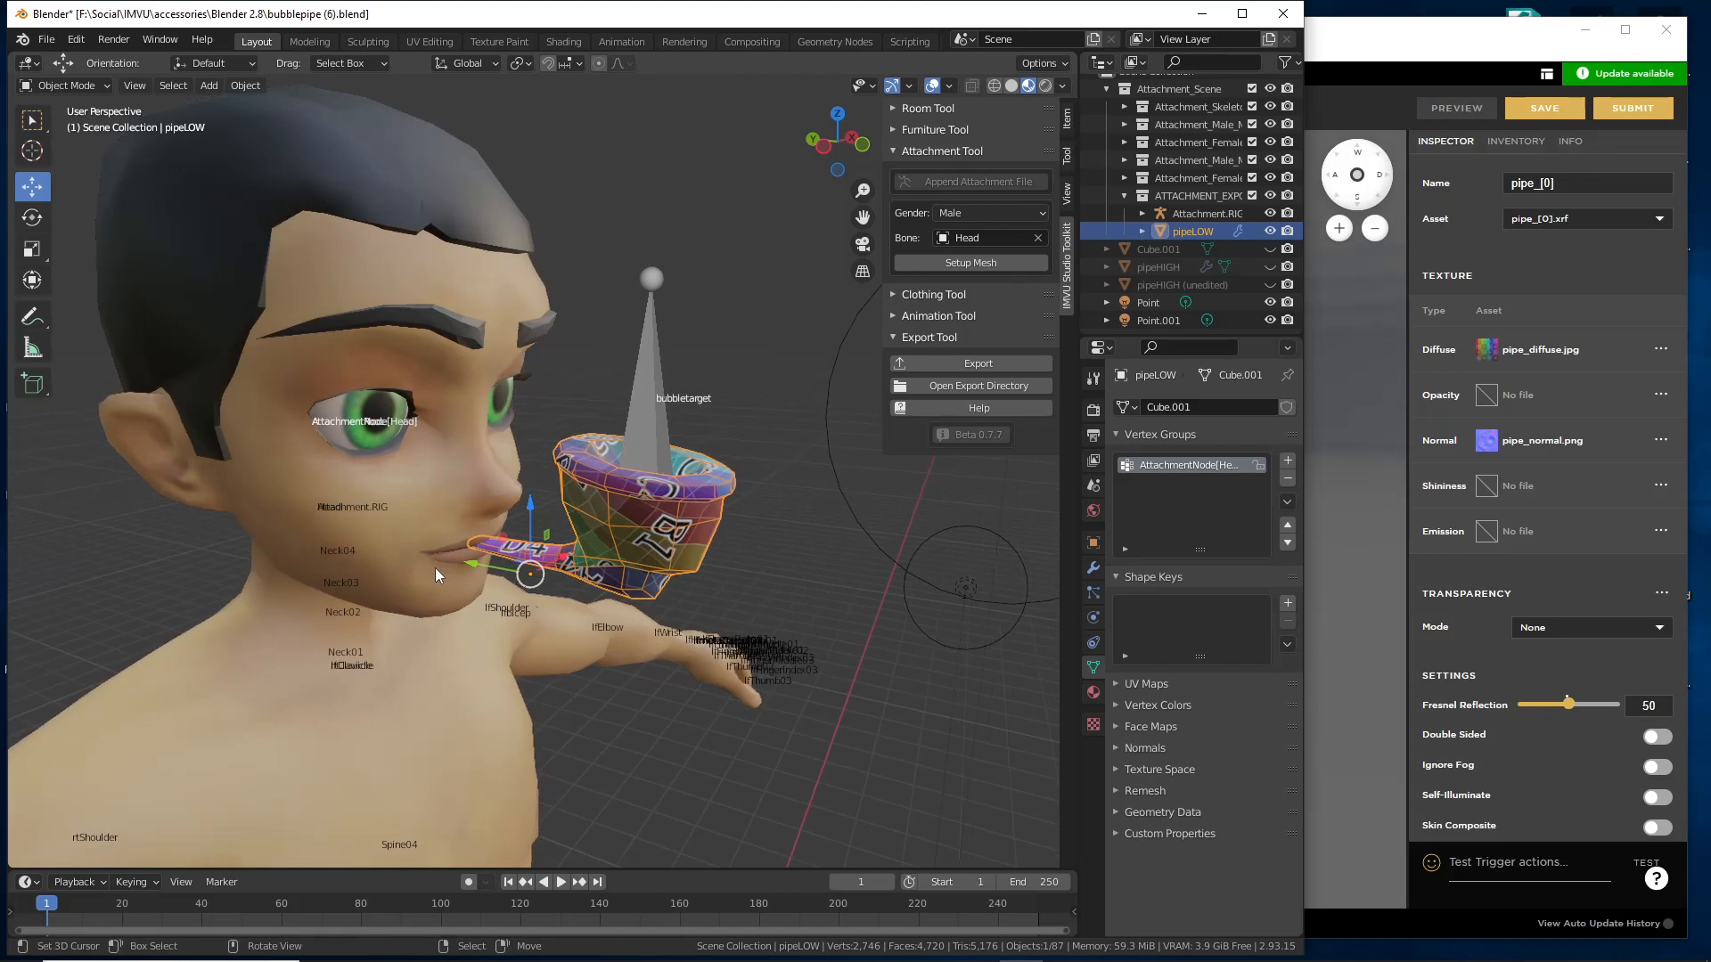
pyautogui.scroll(2, 428, 570)
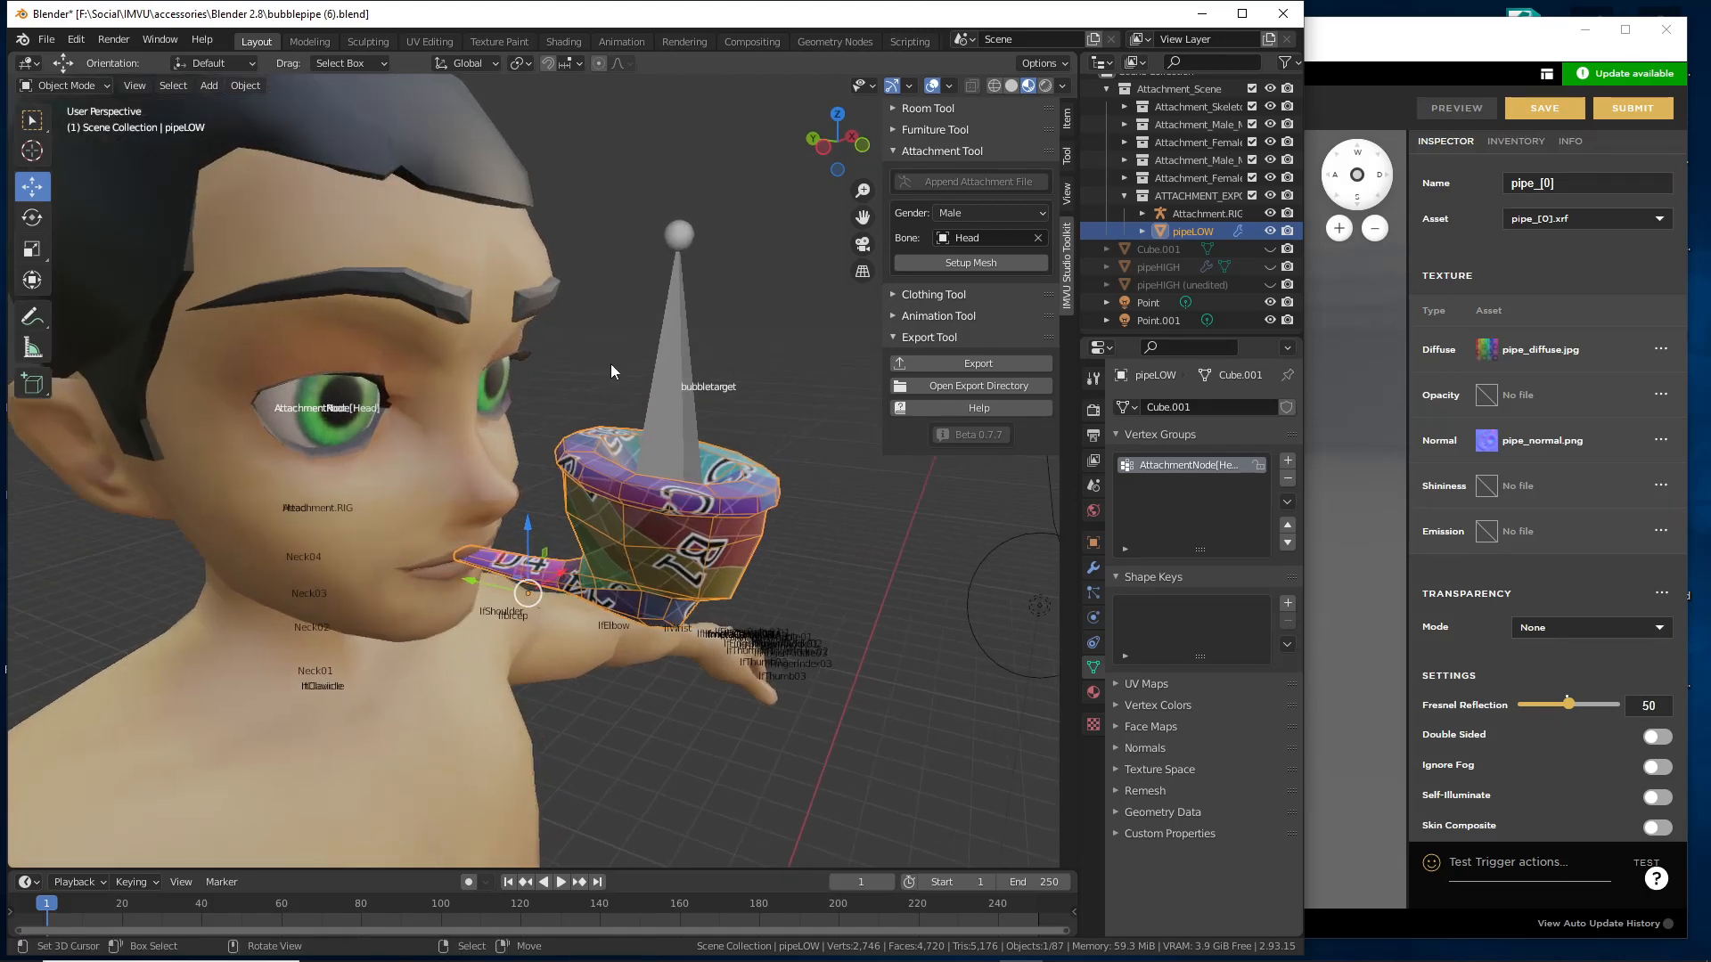
pyautogui.click(667, 379)
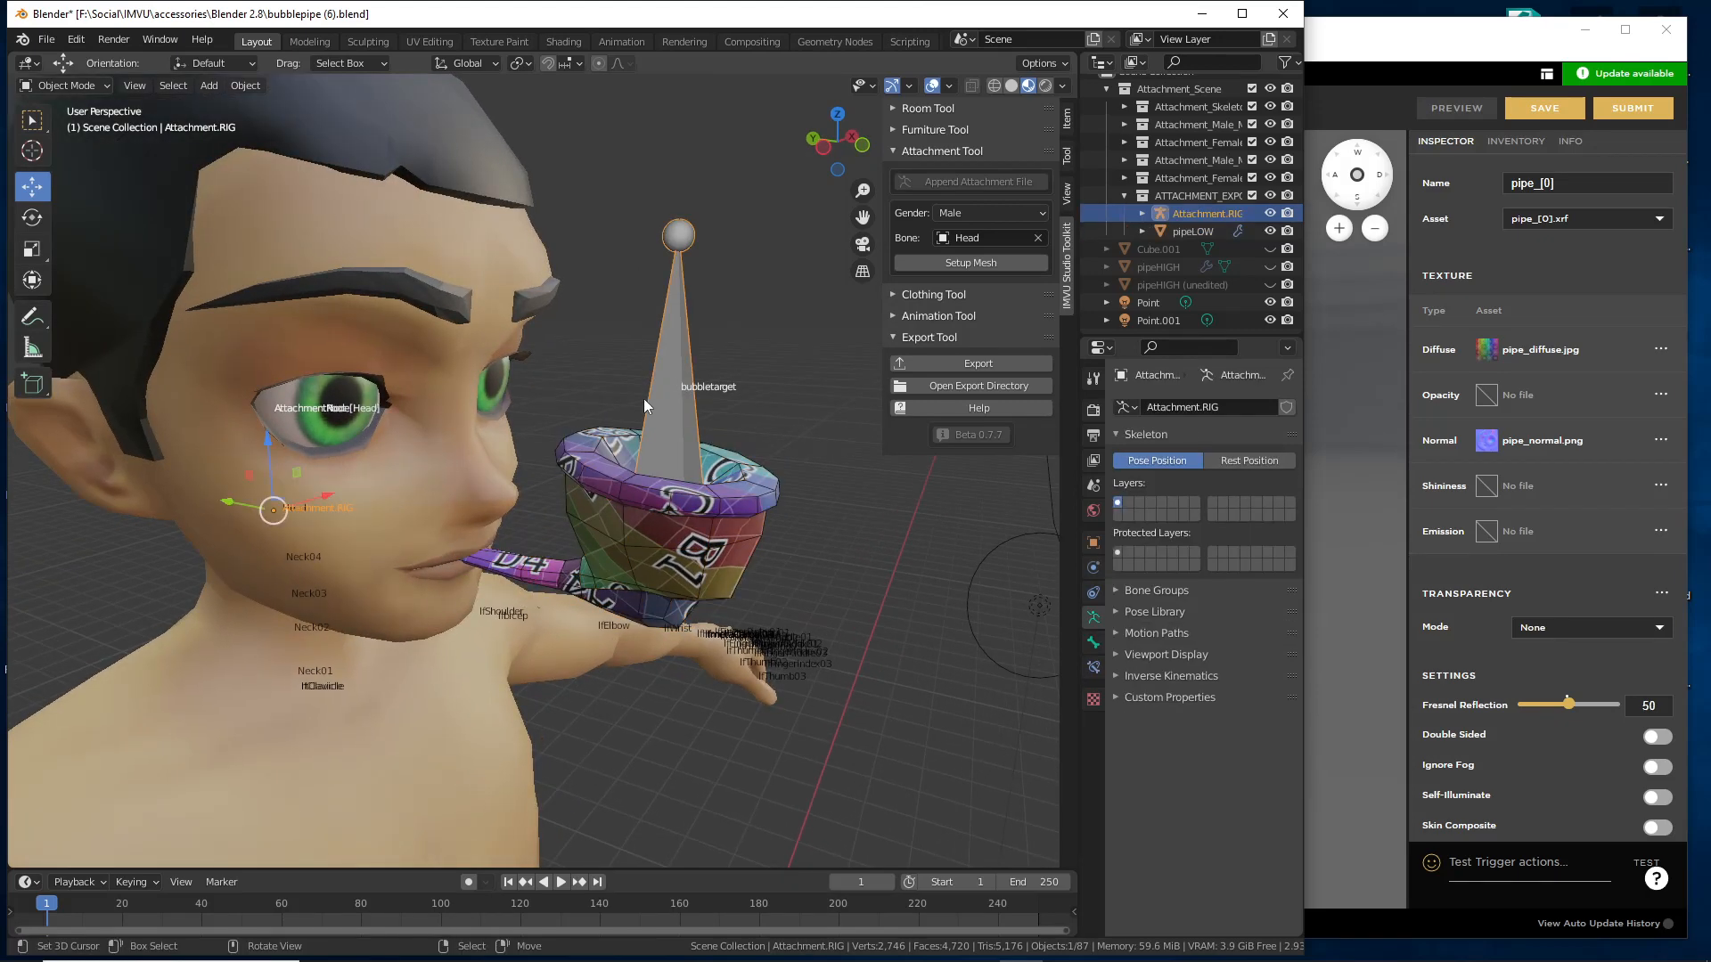
pyautogui.keyDown('shift'); pyautogui.moveTo(583, 464); pyautogui.dragTo(620, 479, button='middle'); pyautogui.keyUp('shift')
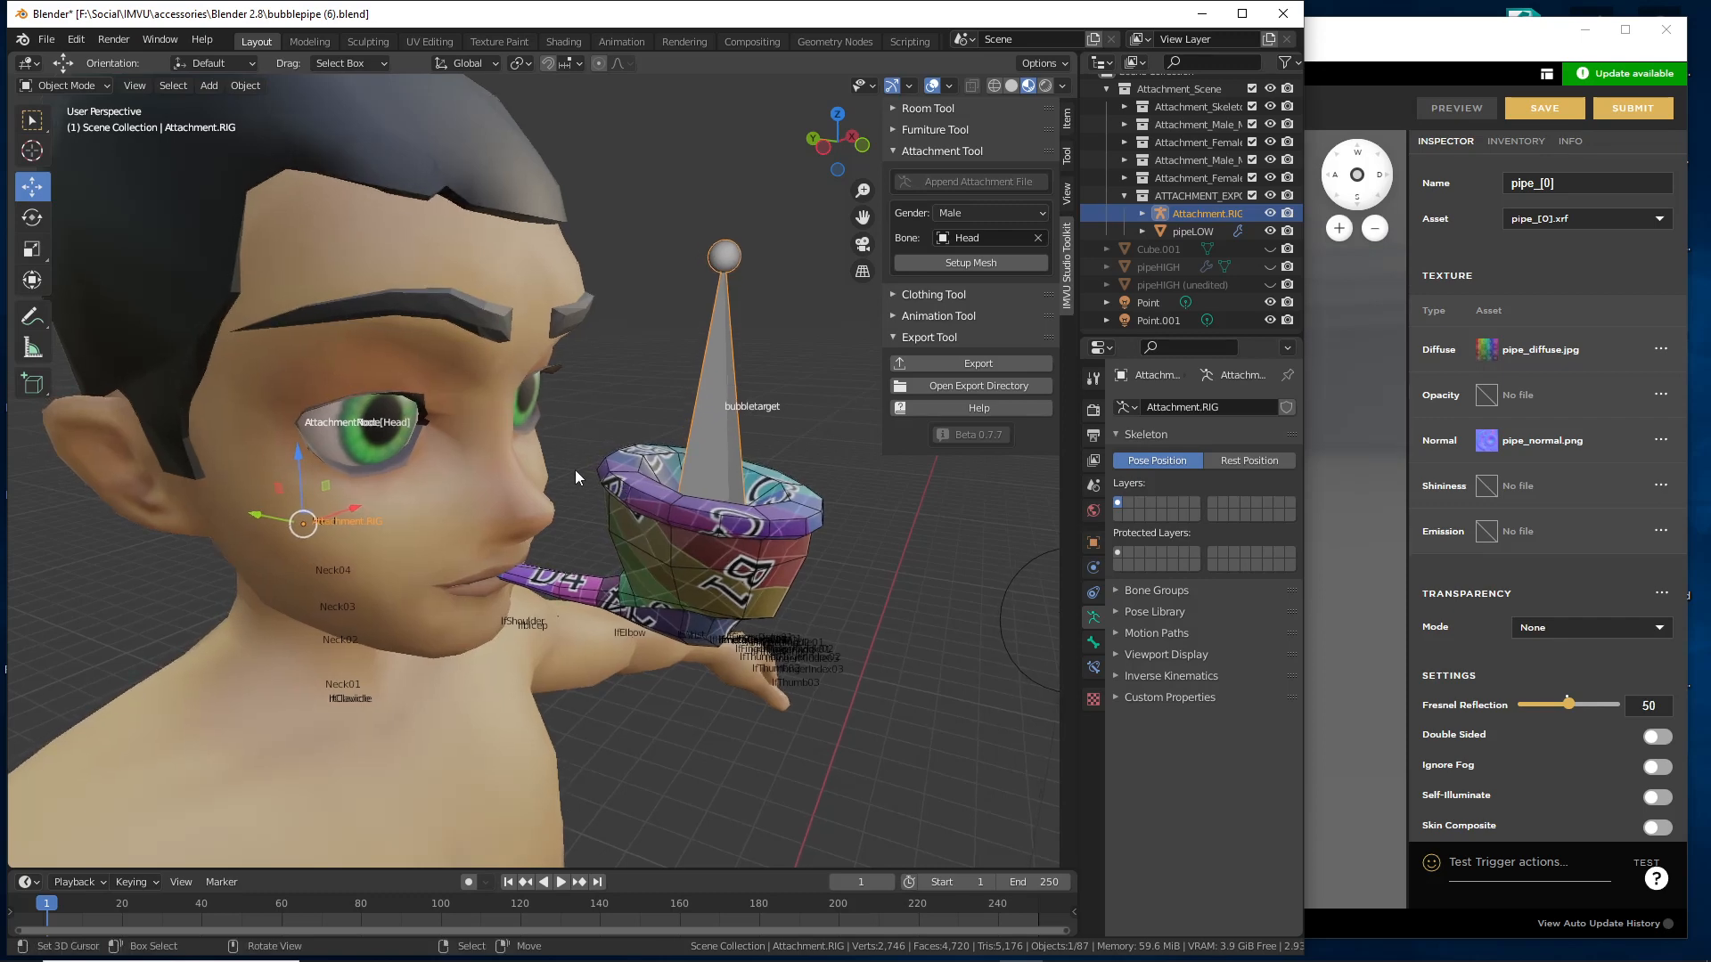
pyautogui.hotkey('ctrl', '2')
pyautogui.moveTo(738, 230)
pyautogui.mouseDown()
pyautogui.moveTo(646, 460)
pyautogui.moveTo(784, 294)
pyautogui.moveTo(682, 212)
pyautogui.mouseUp()
pyautogui.press('Escape')
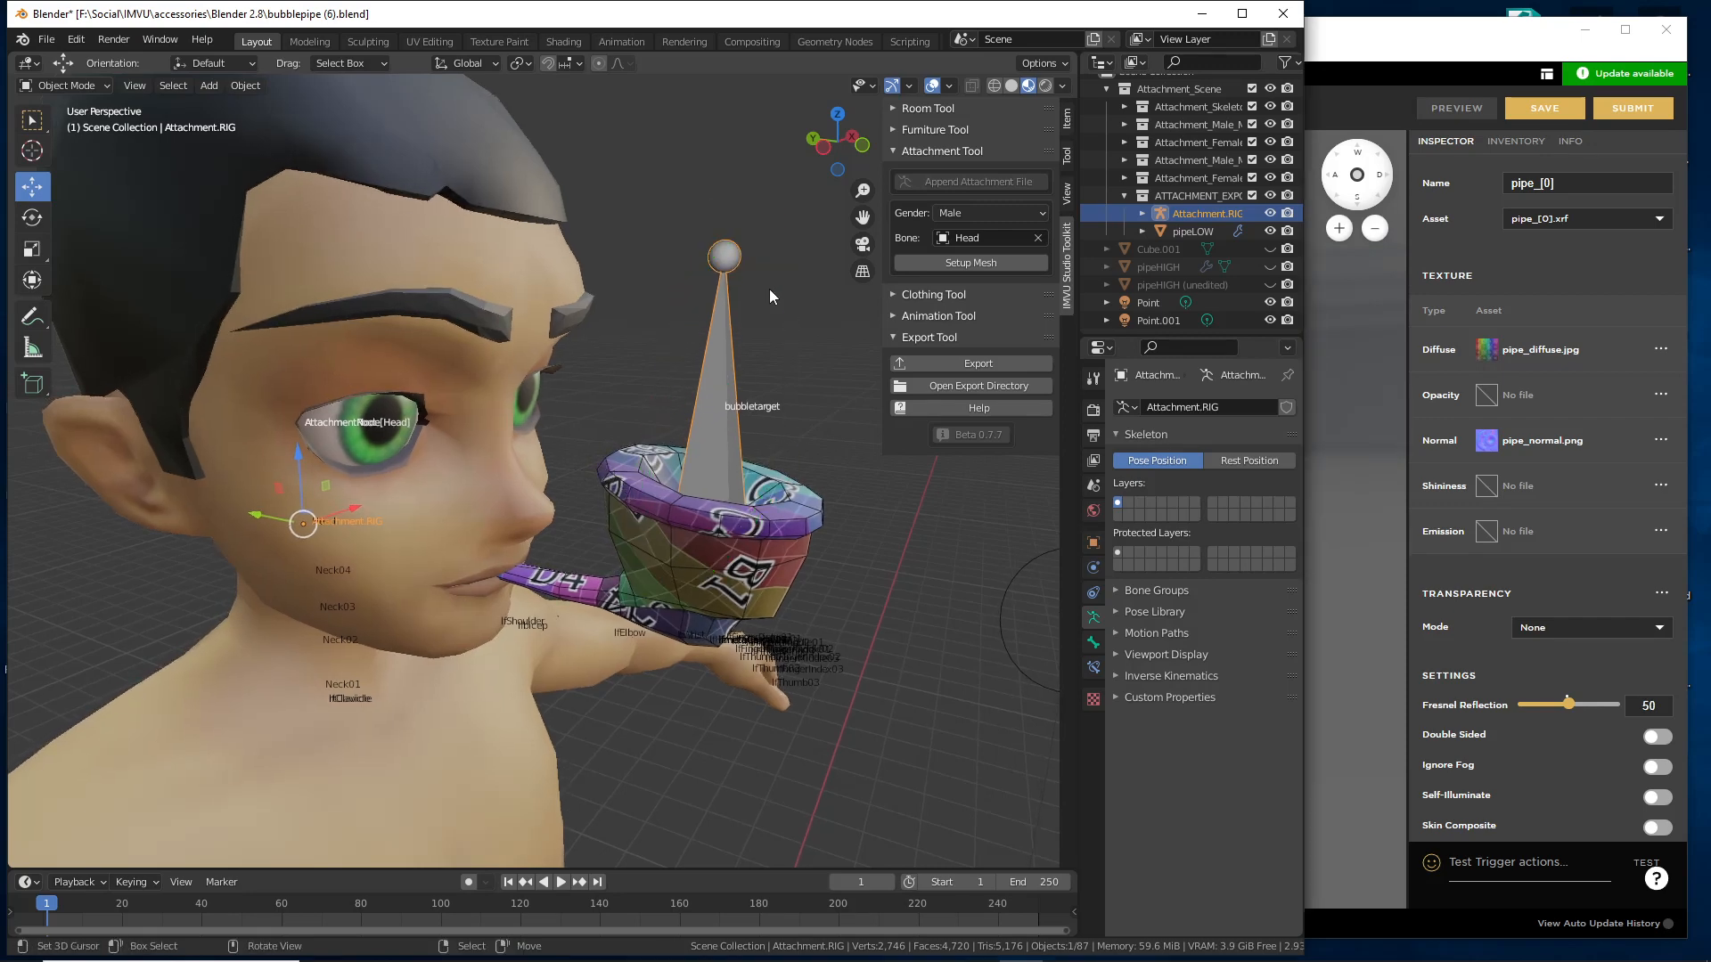
# - Switch to IMVU Studio, show the bubblepipe particle's settings, and examine its available attachment nodes
pyautogui.click(1383, 30)
pyautogui.moveTo(1126, 628); pyautogui.dragTo(897, 635)
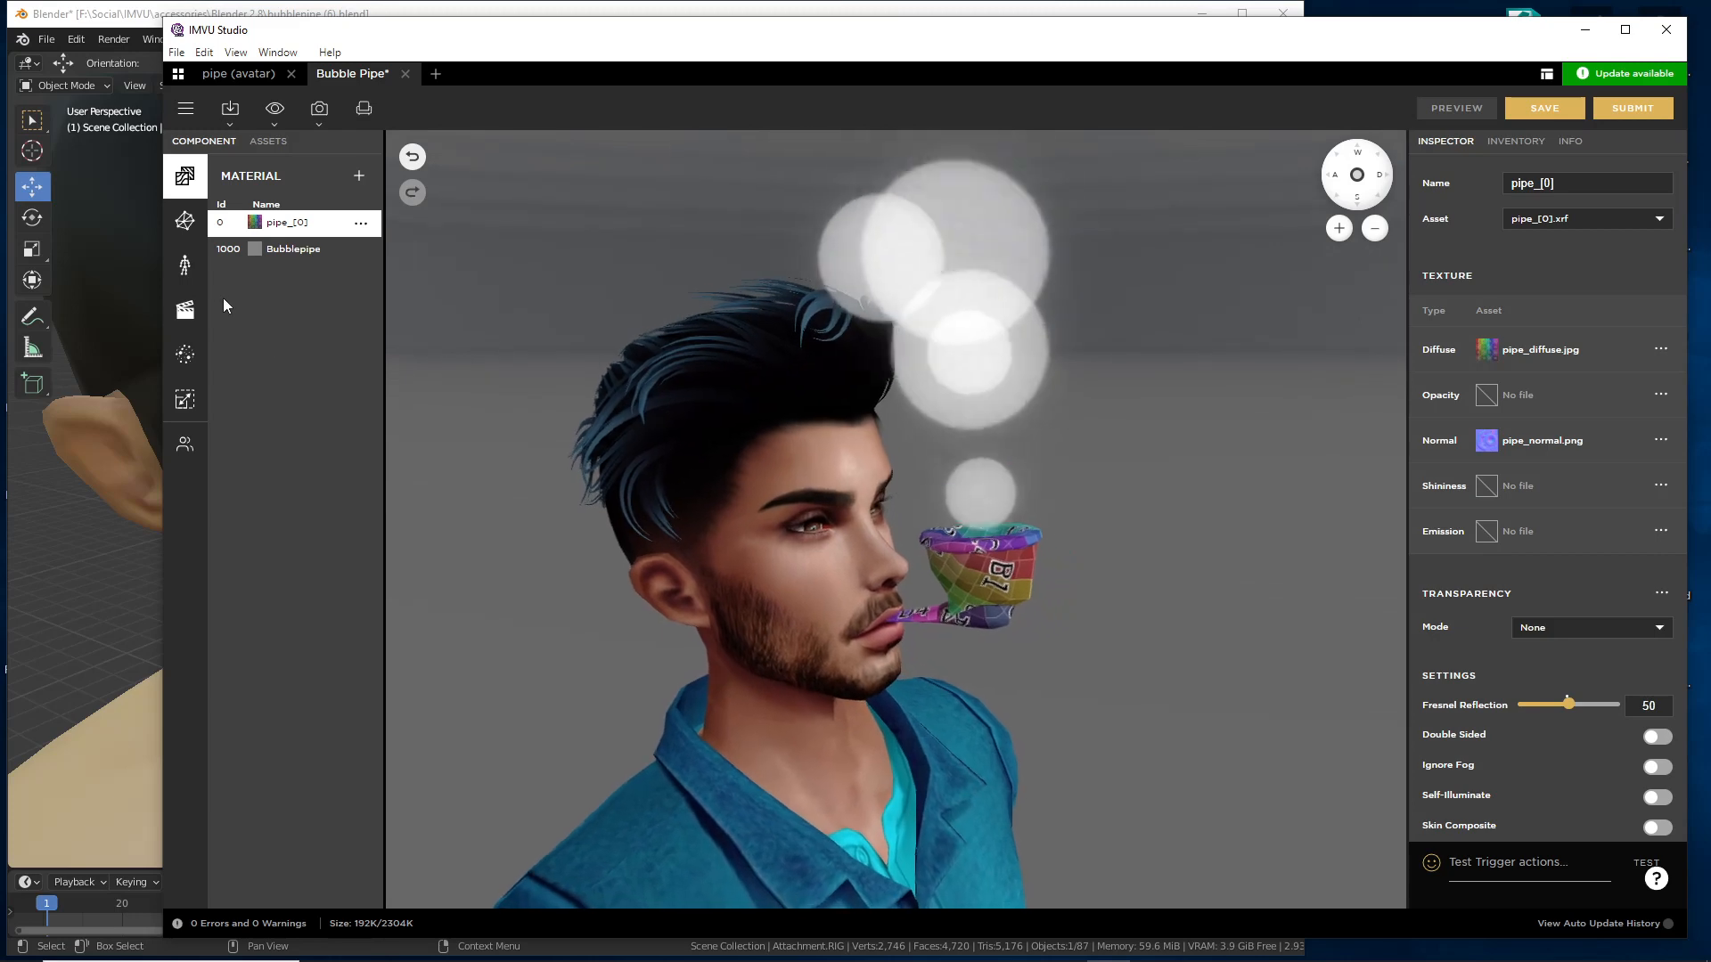
pyautogui.click(185, 354)
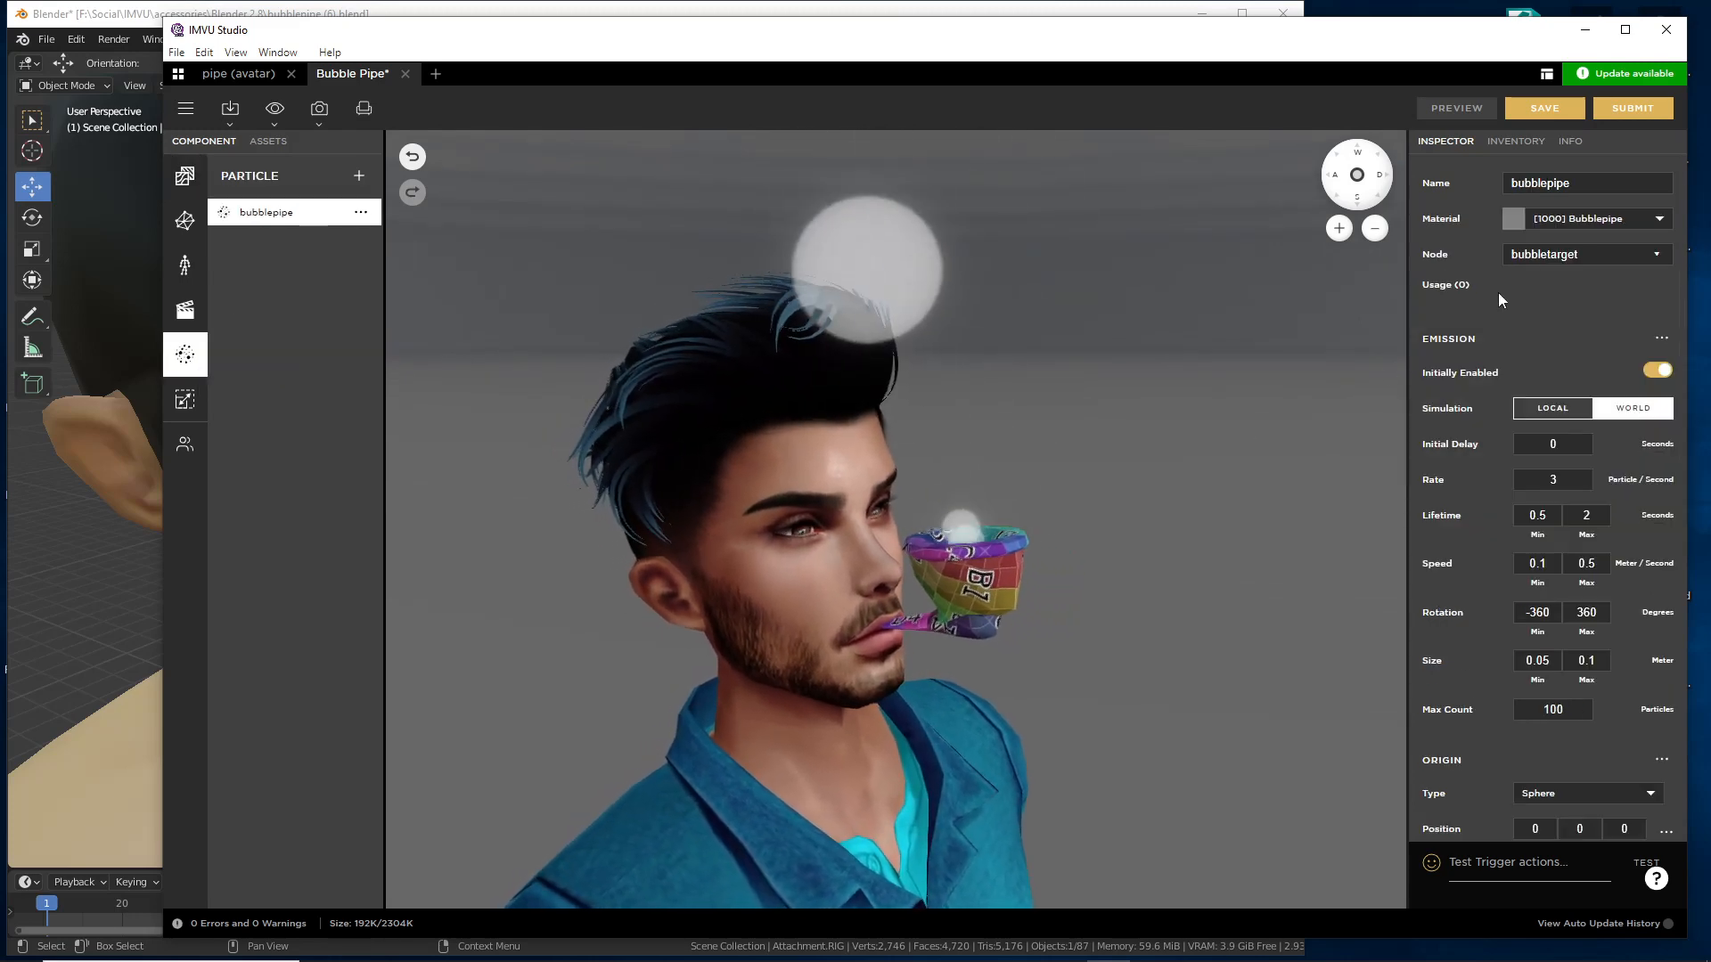
pyautogui.click(1650, 256)
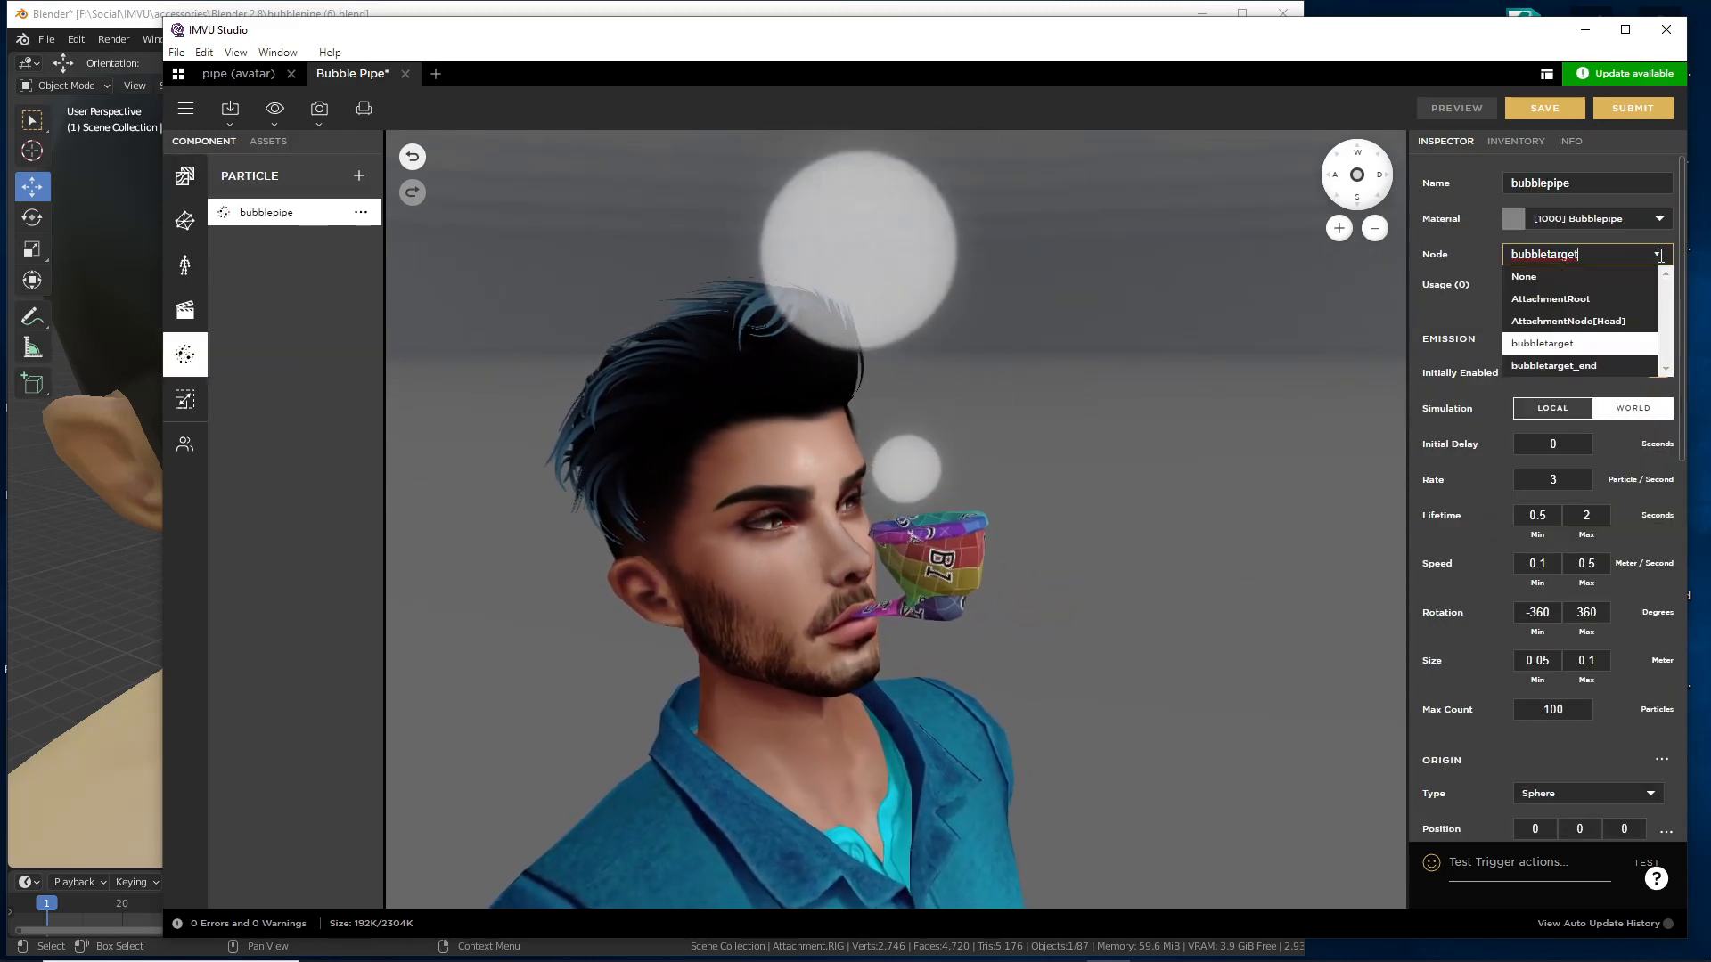
pyautogui.hotkey('ctrl', '2')
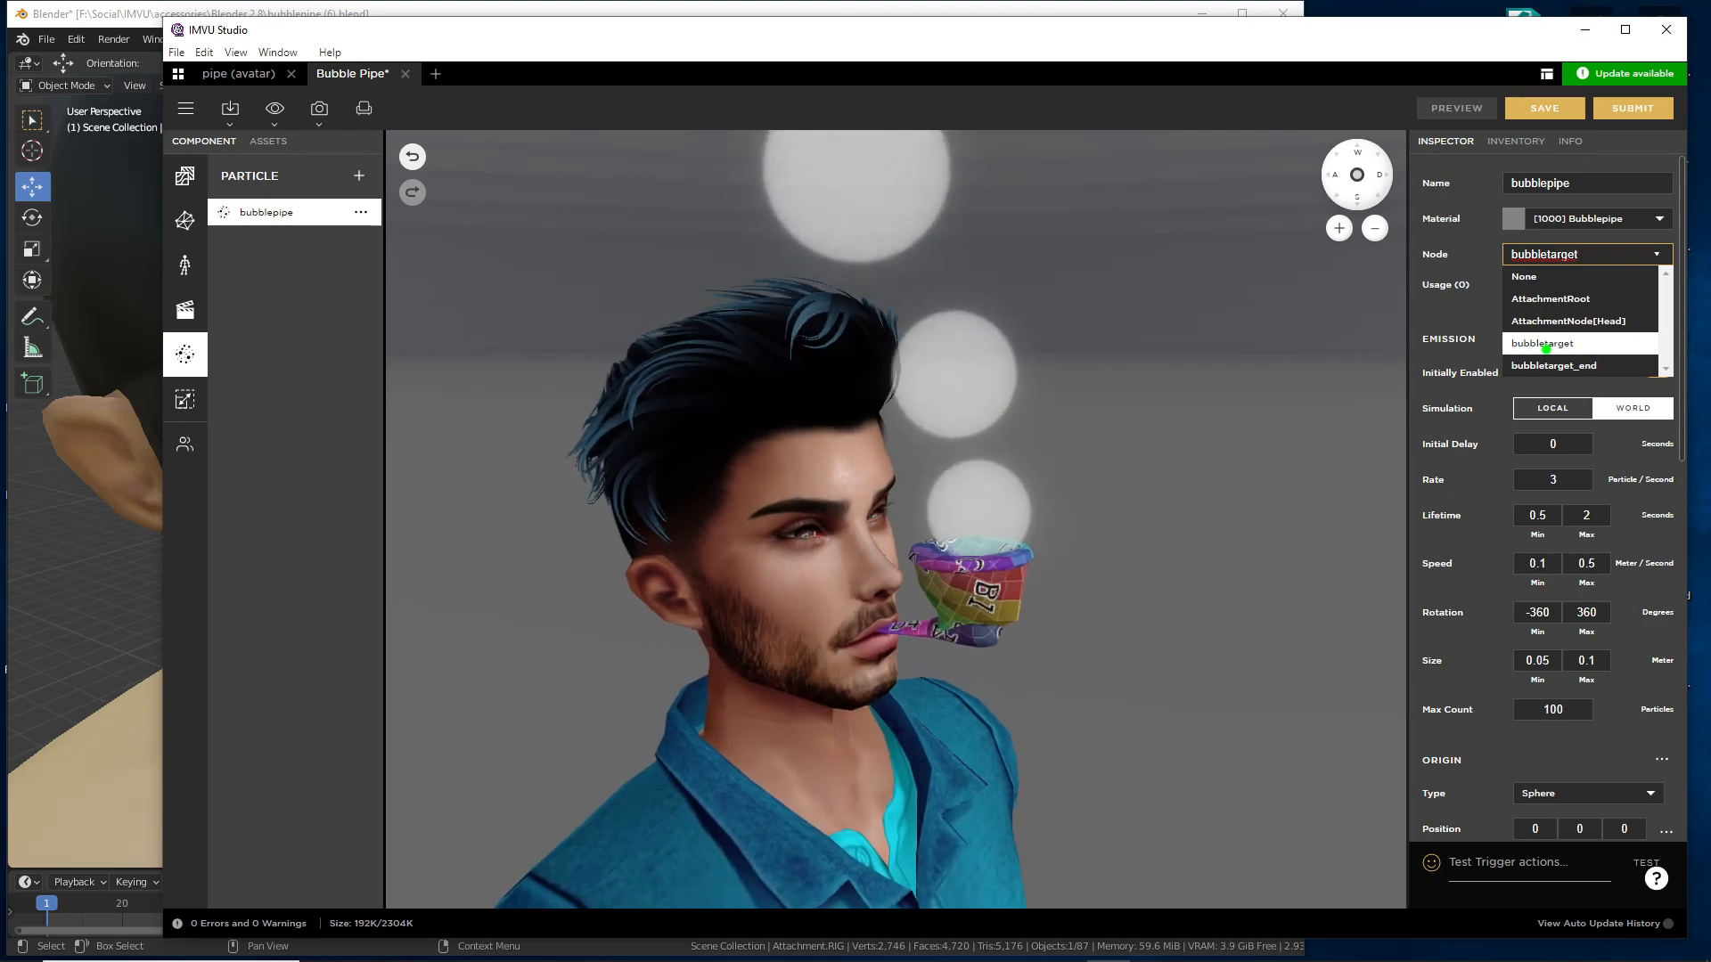
pyautogui.moveTo(1509, 360); pyautogui.dragTo(1576, 359)
pyautogui.moveTo(967, 595)
pyautogui.mouseDown()
pyautogui.moveTo(966, 558)
pyautogui.moveTo(982, 648)
pyautogui.mouseUp()
pyautogui.press('Escape')
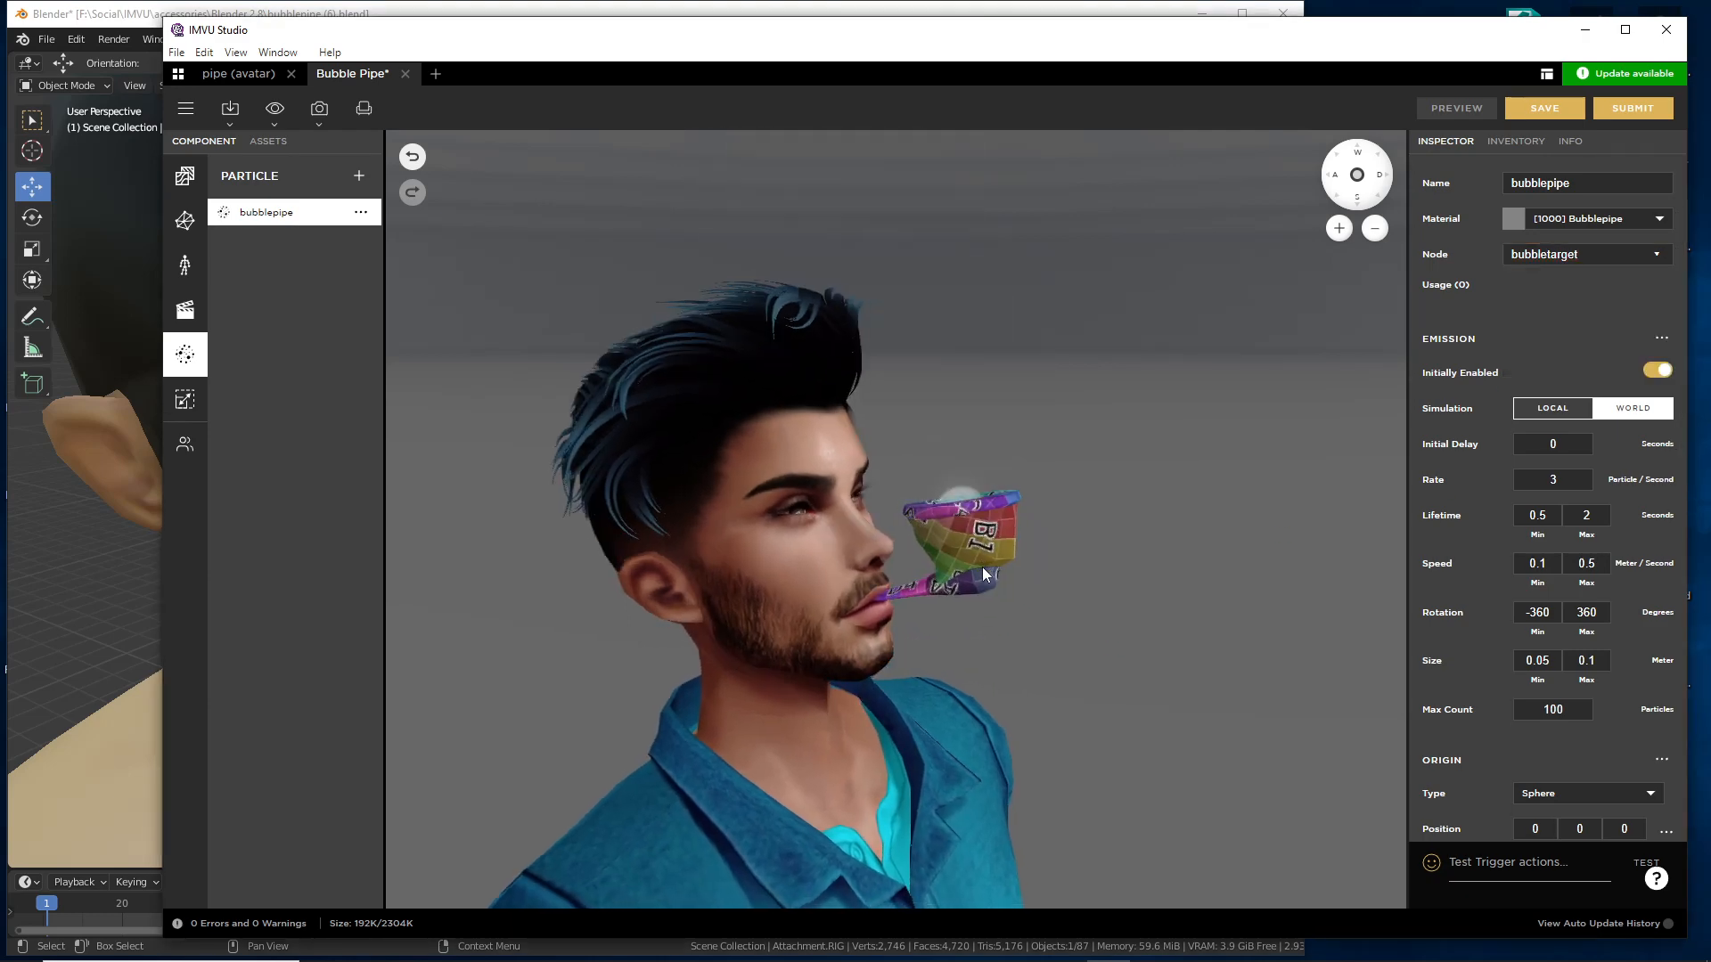
# - Turn on the skeleton overlay in the preview scene
pyautogui.click(275, 108)
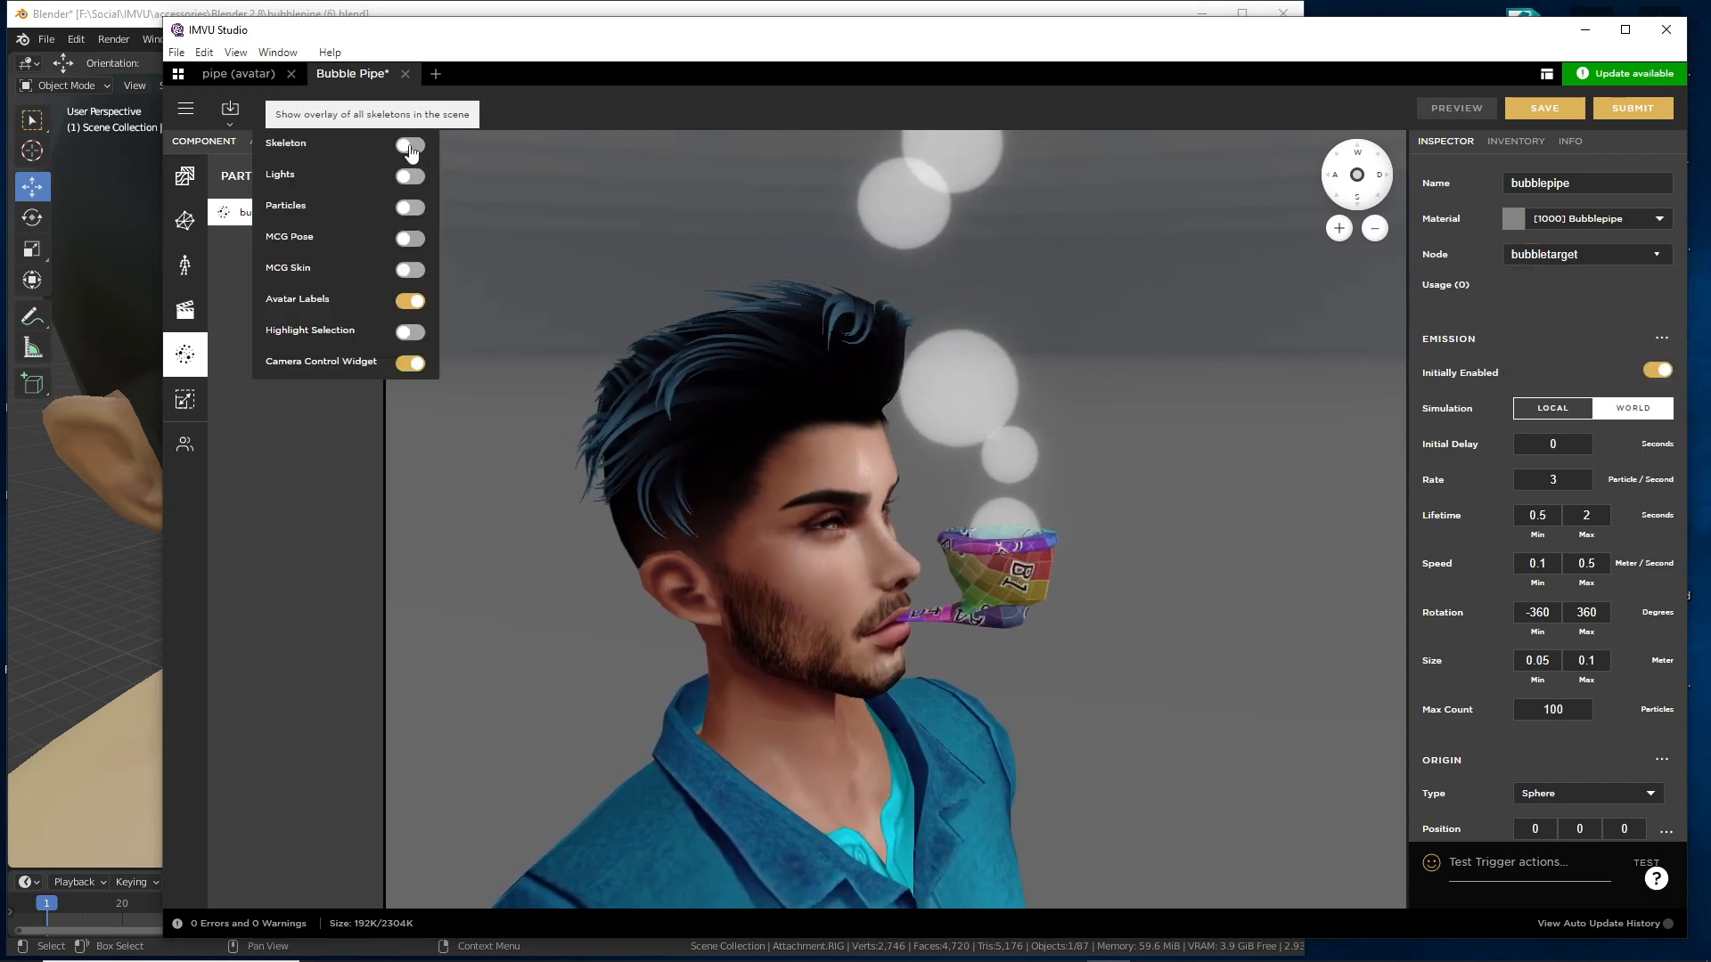
pyautogui.click(282, 145)
pyautogui.click(1078, 655)
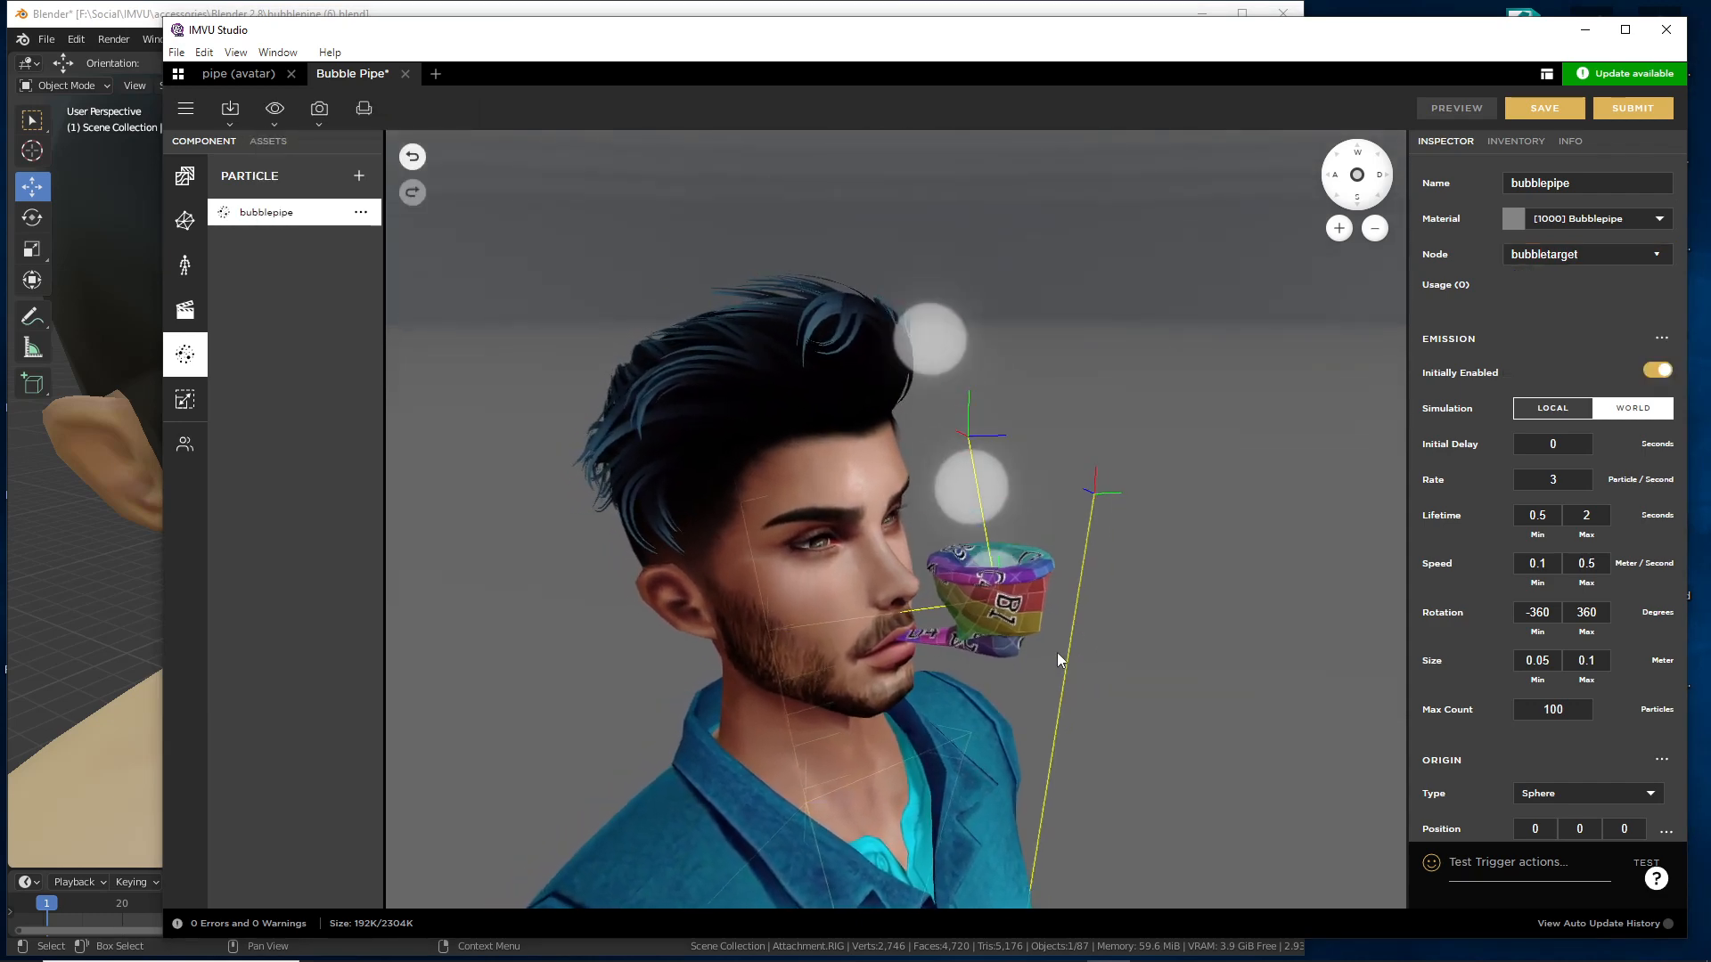
# - List the particle's node options and examine how bubbletarget corresponds to the bones around the pipe and head
pyautogui.click(1603, 254)
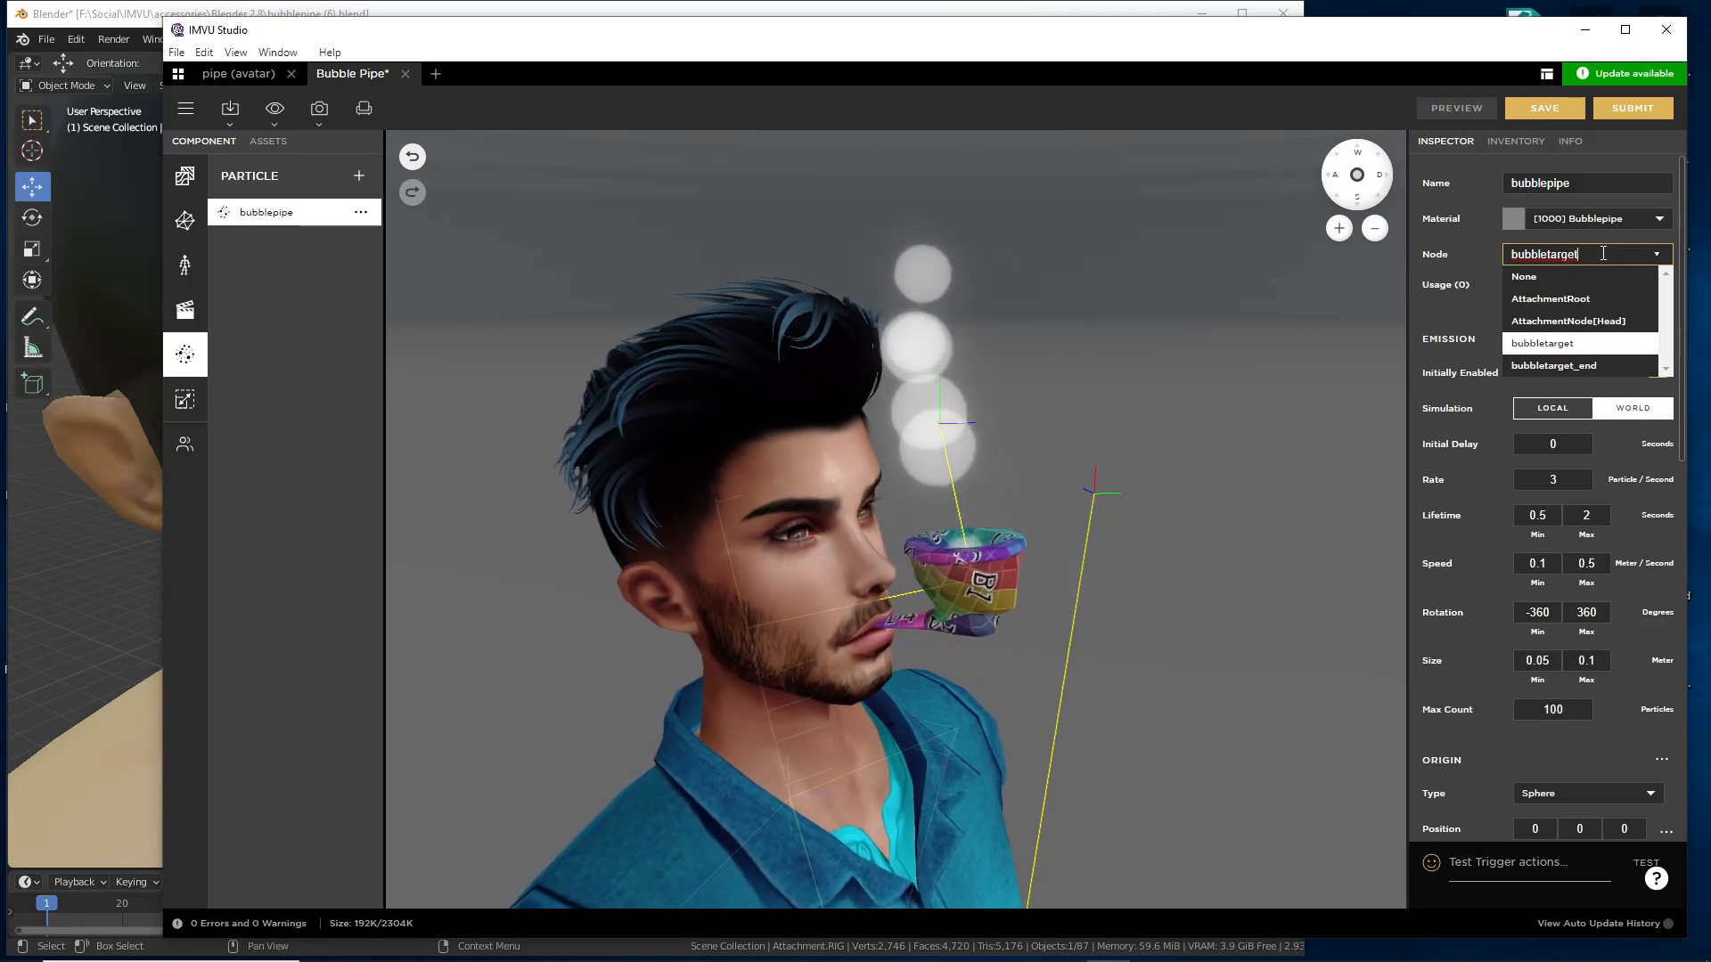
pyautogui.hotkey('ctrl', '2')
pyautogui.moveTo(1535, 359); pyautogui.dragTo(1573, 359)
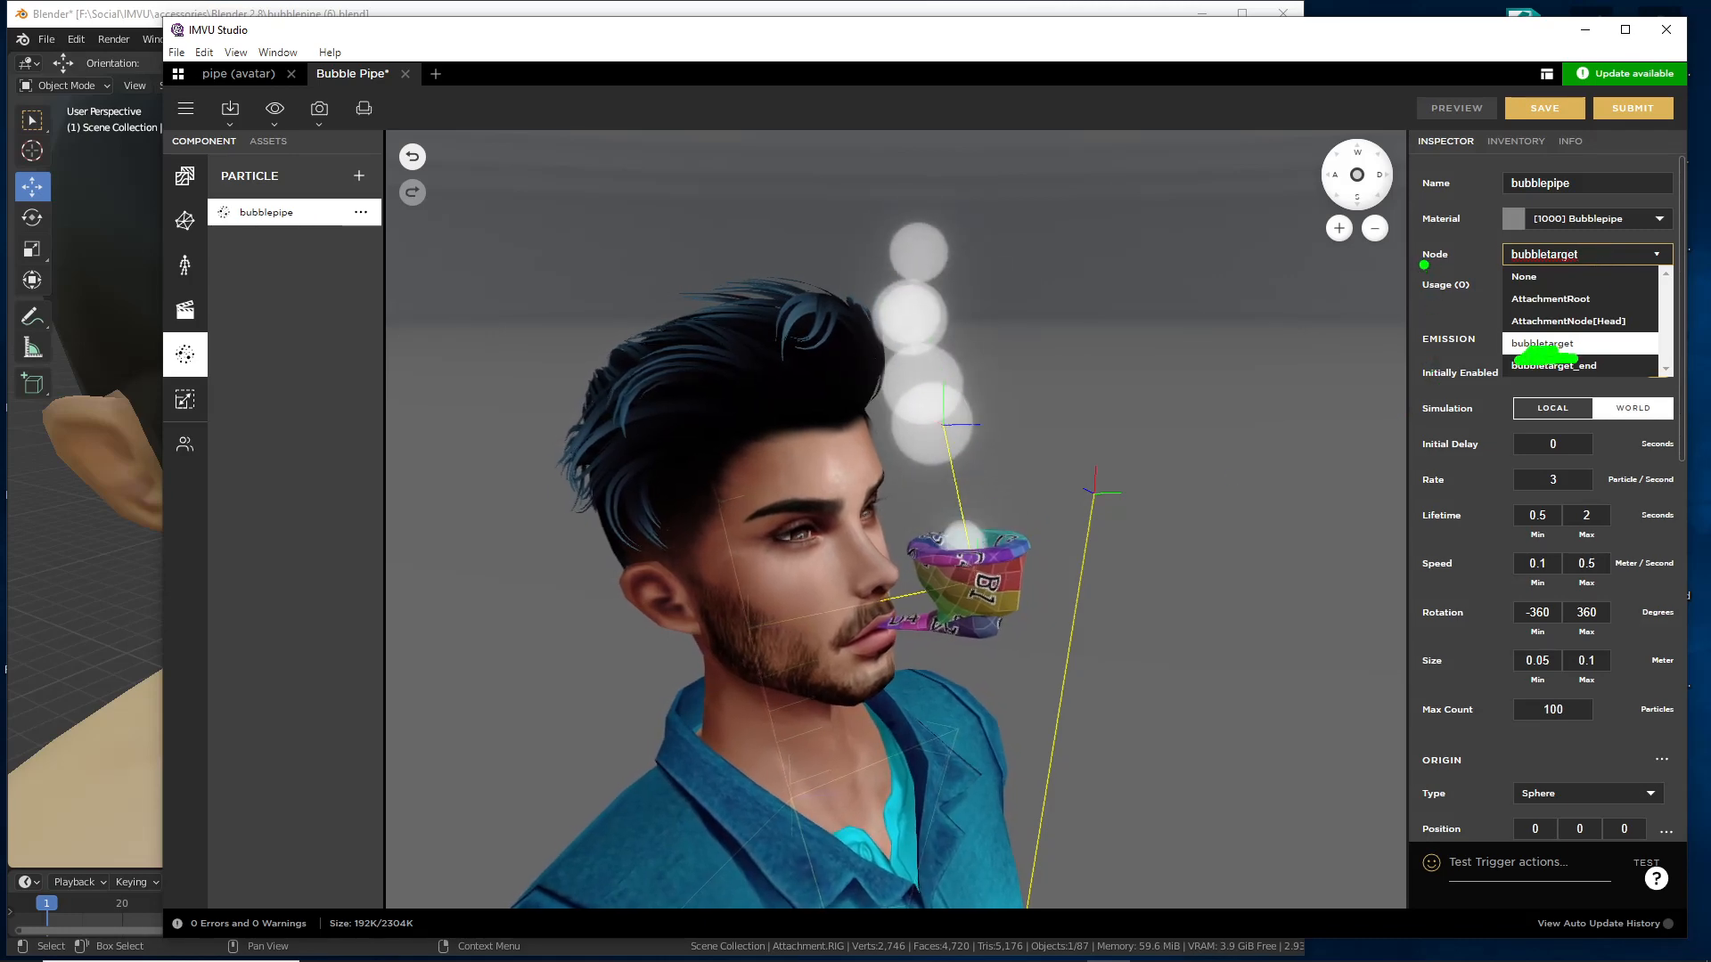
pyautogui.moveTo(1422, 265)
pyautogui.mouseDown()
pyautogui.moveTo(1449, 268)
pyautogui.moveTo(1053, 425)
pyautogui.moveTo(1139, 440)
pyautogui.mouseUp()
pyautogui.moveTo(952, 365)
pyautogui.mouseDown()
pyautogui.moveTo(886, 547)
pyautogui.moveTo(1002, 450)
pyautogui.moveTo(942, 369)
pyautogui.mouseUp()
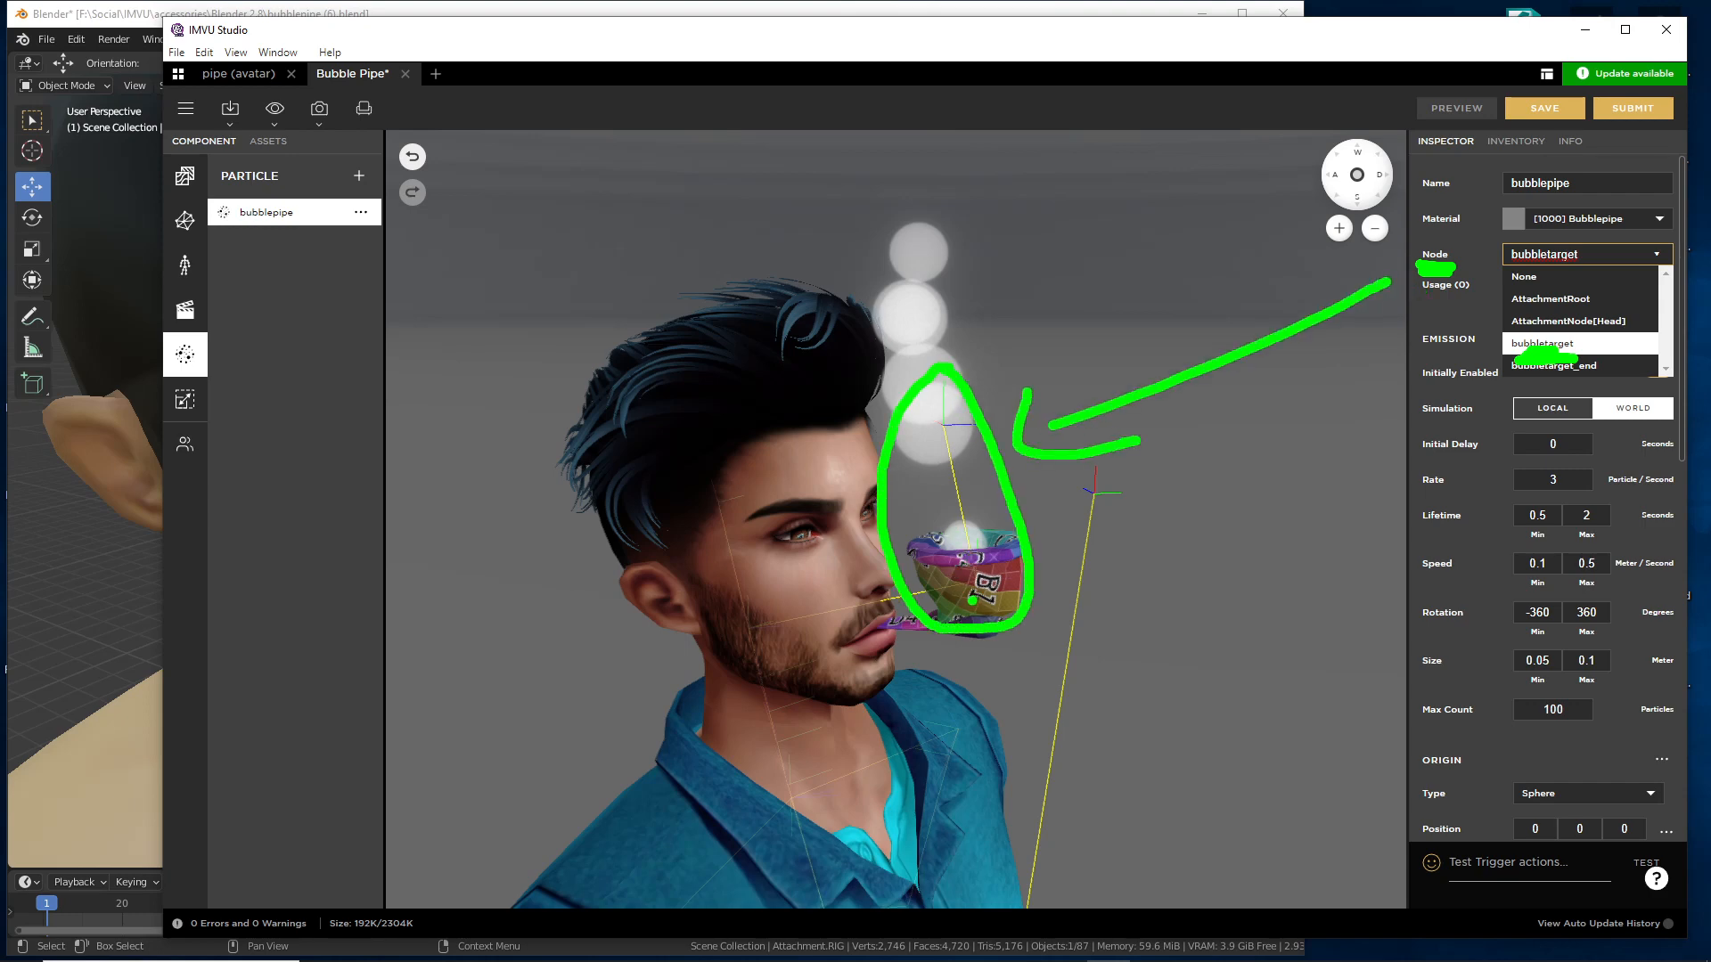
pyautogui.moveTo(973, 579); pyautogui.dragTo(756, 607)
pyautogui.moveTo(707, 462)
pyautogui.mouseDown()
pyautogui.moveTo(753, 631)
pyautogui.moveTo(715, 443)
pyautogui.moveTo(682, 443)
pyautogui.mouseUp()
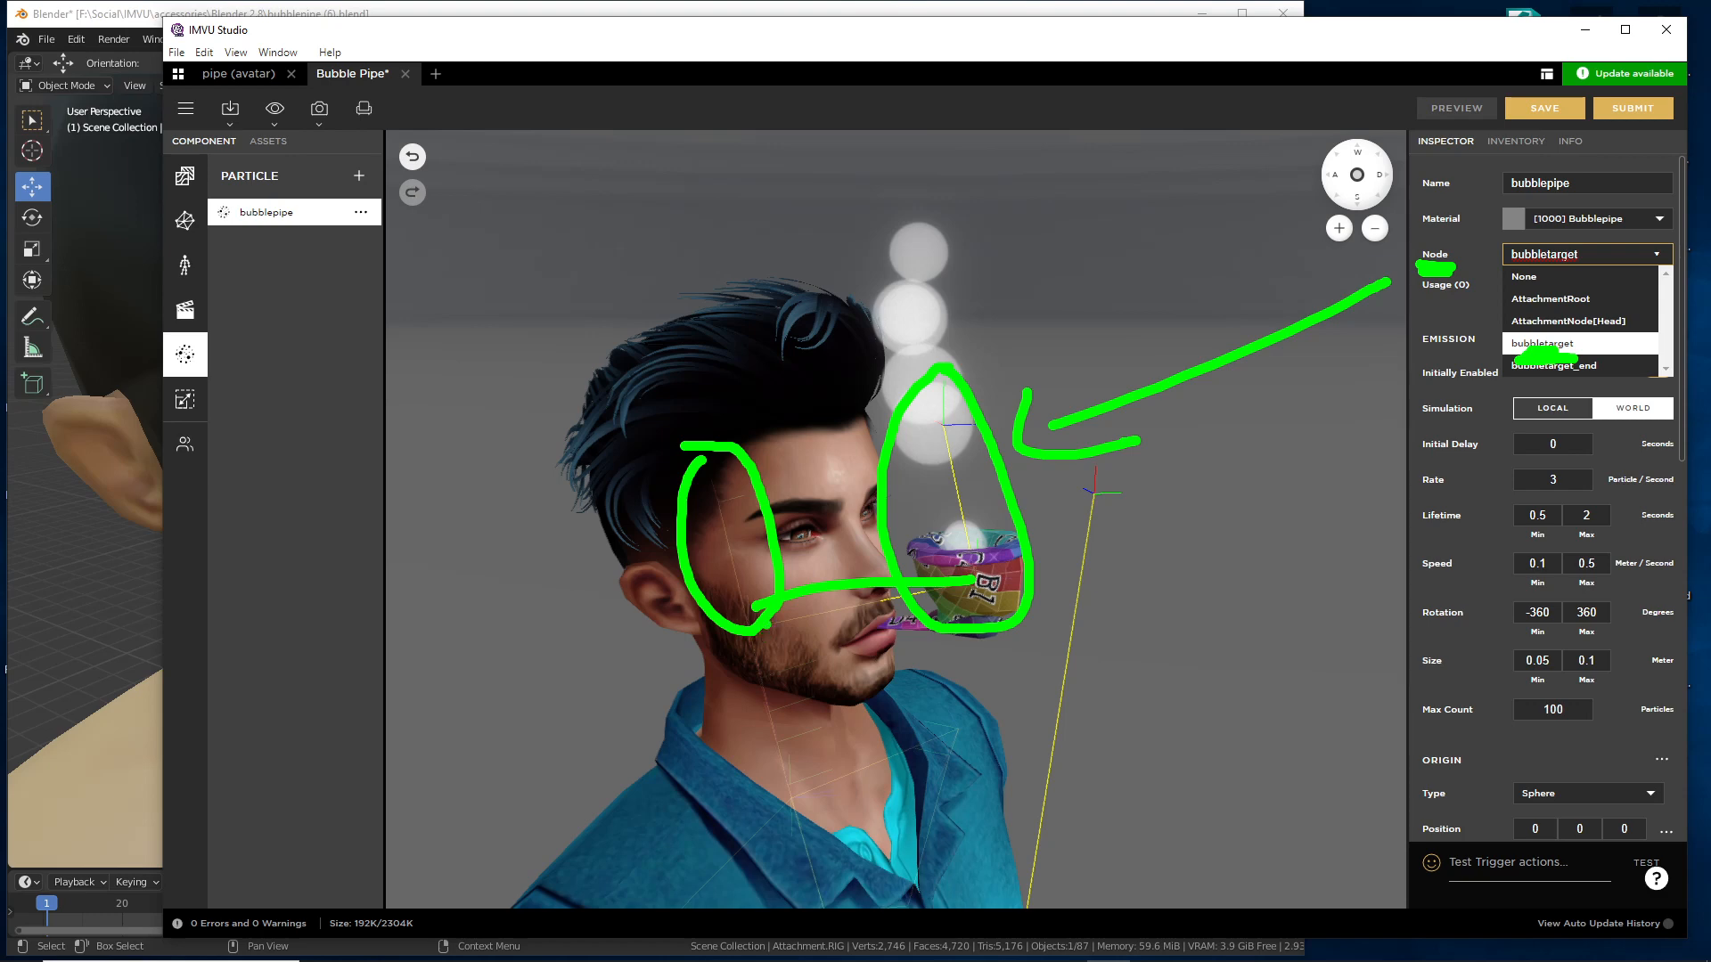
pyautogui.press('Escape')
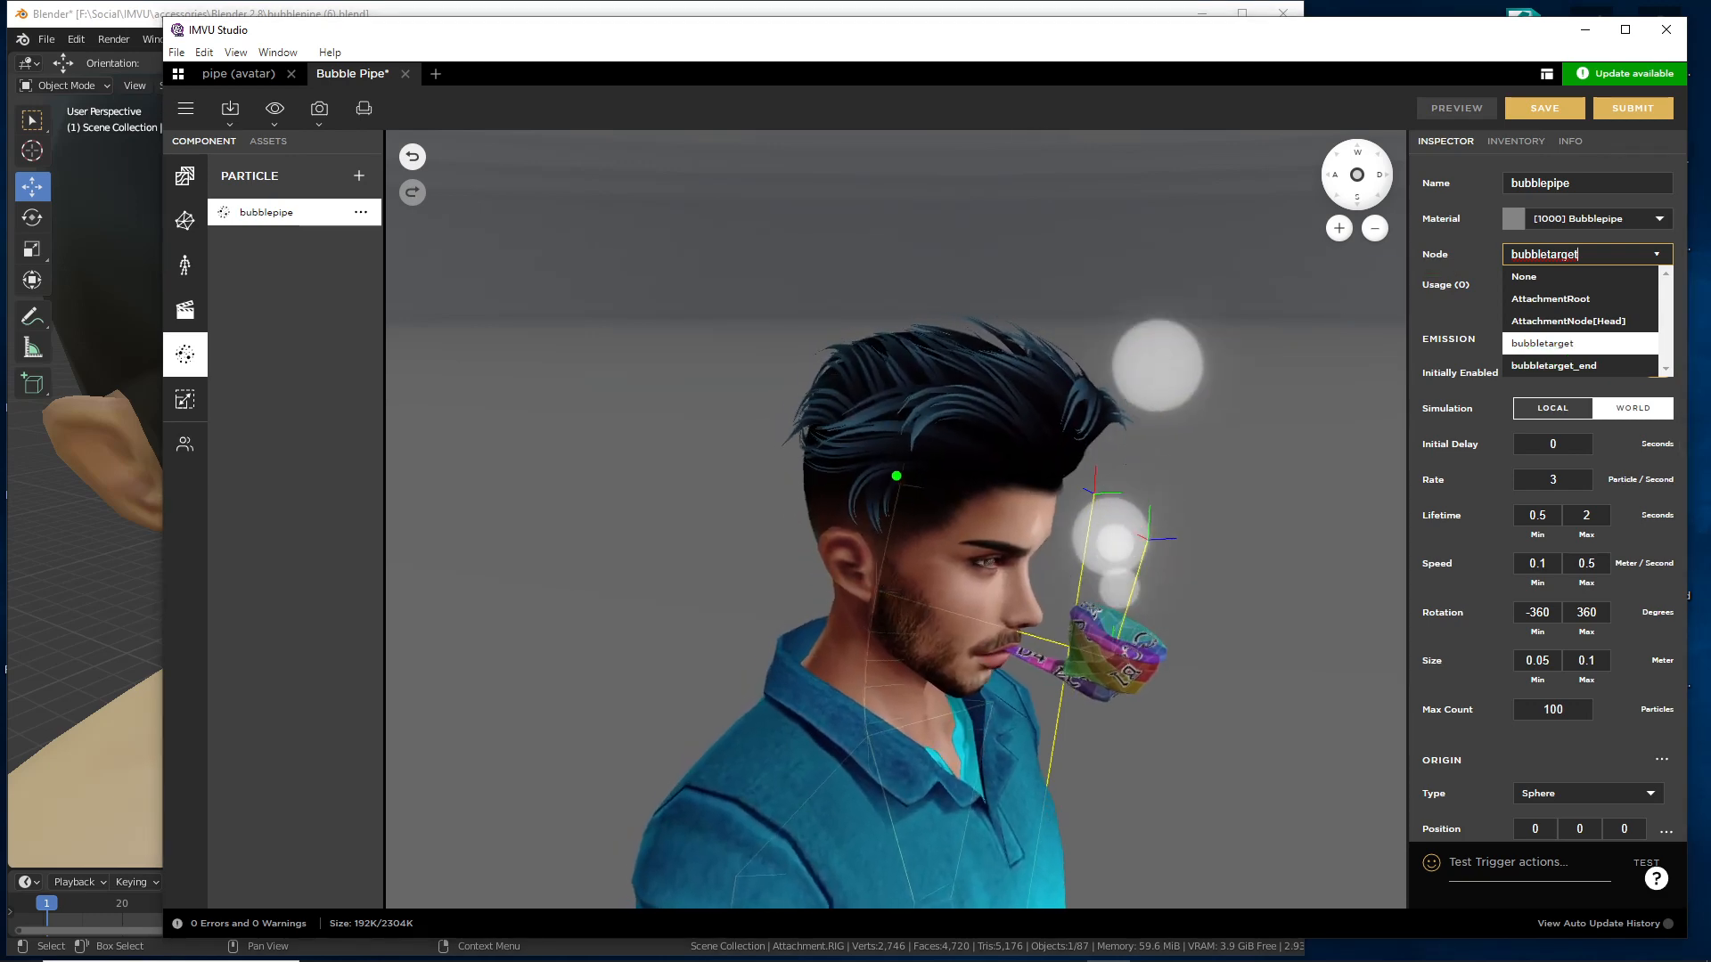
pyautogui.moveTo(896, 476)
pyautogui.mouseDown()
pyautogui.moveTo(891, 452)
pyautogui.moveTo(920, 580)
pyautogui.moveTo(913, 455)
pyautogui.mouseUp()
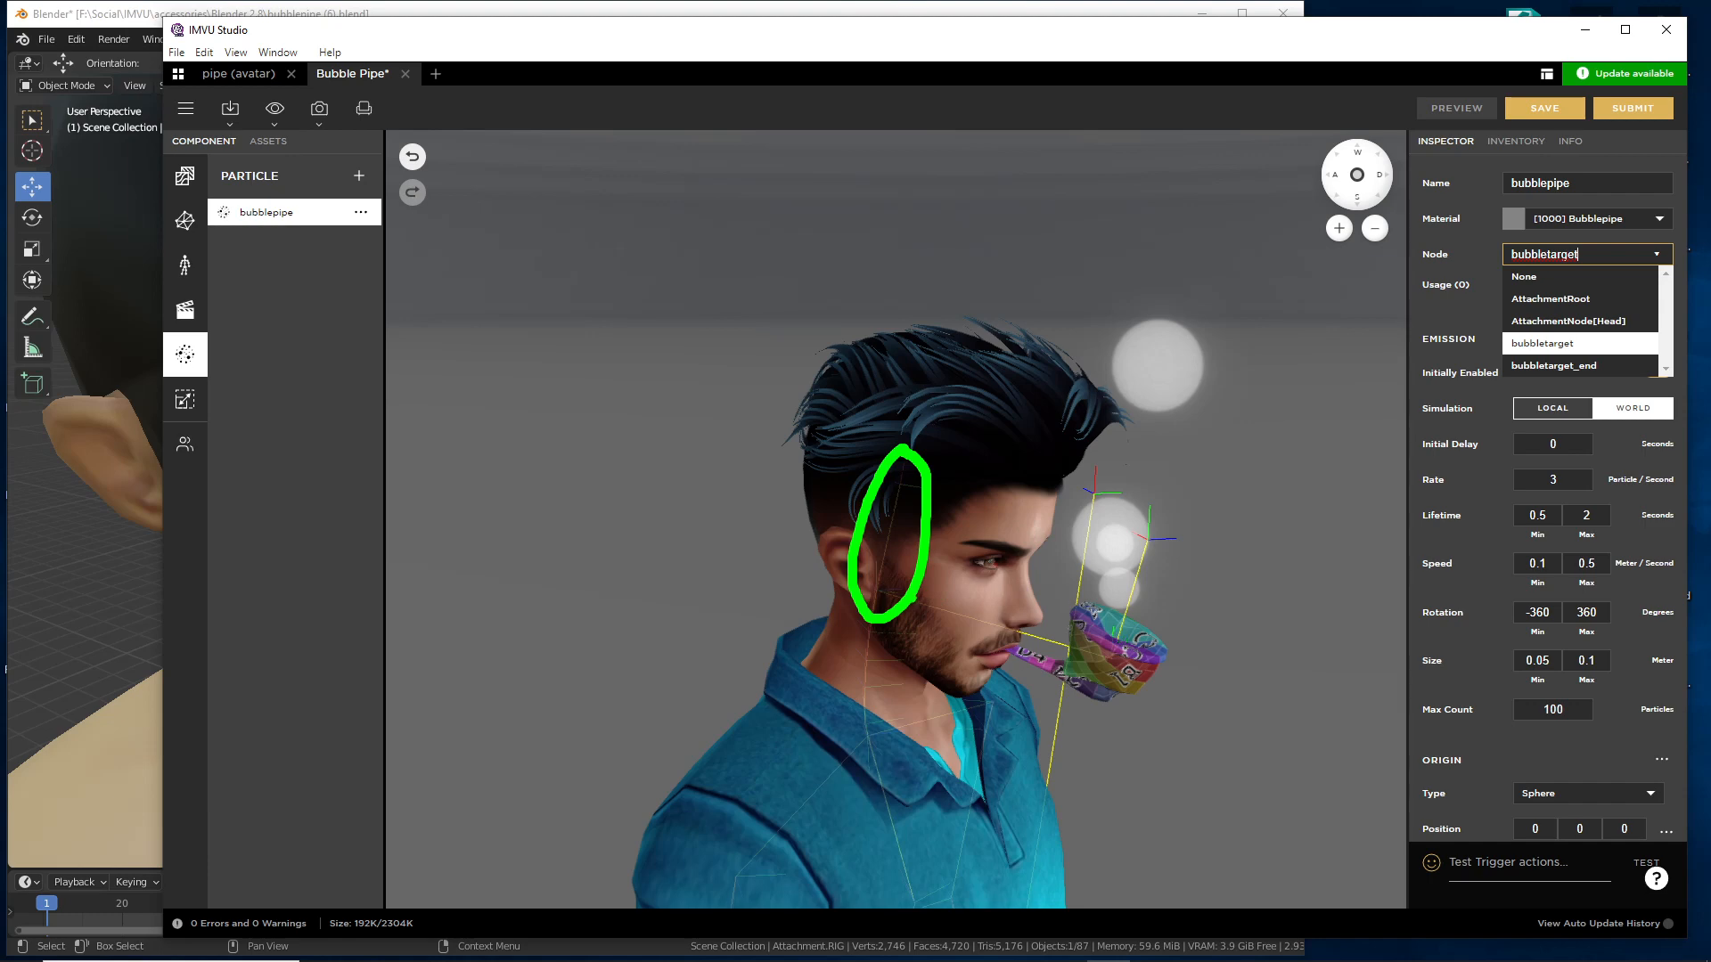
pyautogui.moveTo(878, 592)
pyautogui.mouseDown()
pyautogui.moveTo(1069, 643)
pyautogui.moveTo(1105, 491)
pyautogui.mouseUp()
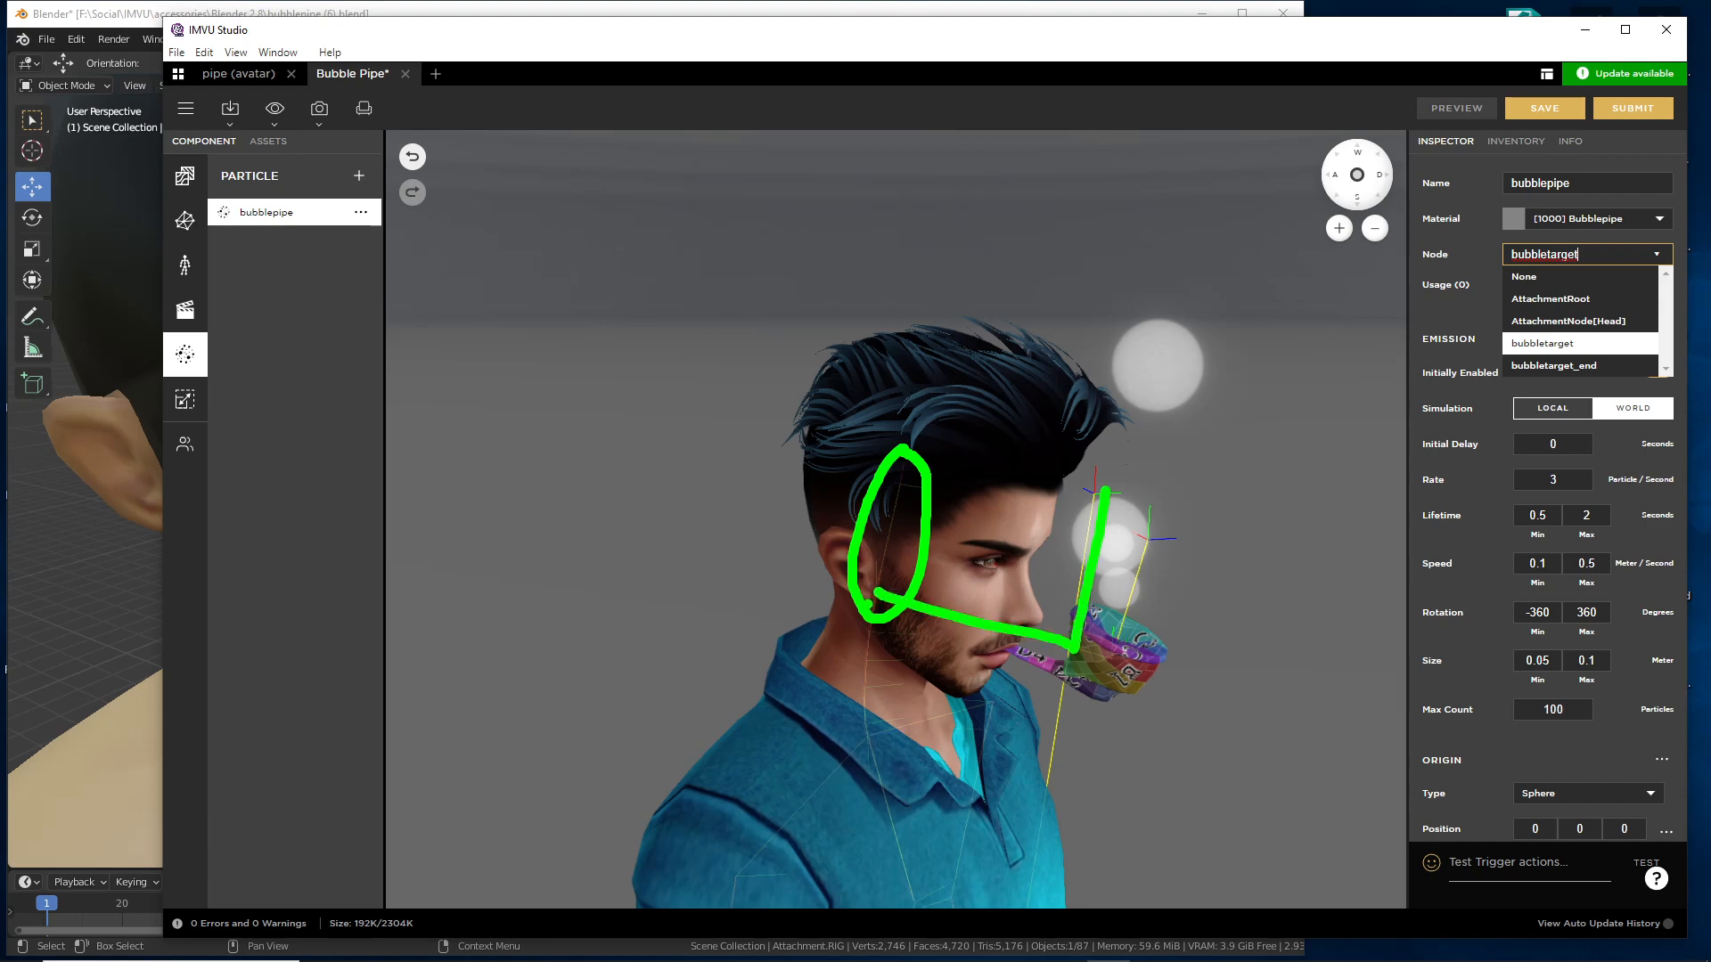
pyautogui.moveTo(884, 589)
pyautogui.mouseDown()
pyautogui.moveTo(871, 581)
pyautogui.moveTo(904, 570)
pyautogui.moveTo(567, 547)
pyautogui.moveTo(644, 545)
pyautogui.moveTo(756, 587)
pyautogui.moveTo(900, 602)
pyautogui.mouseUp()
pyautogui.press('Escape')
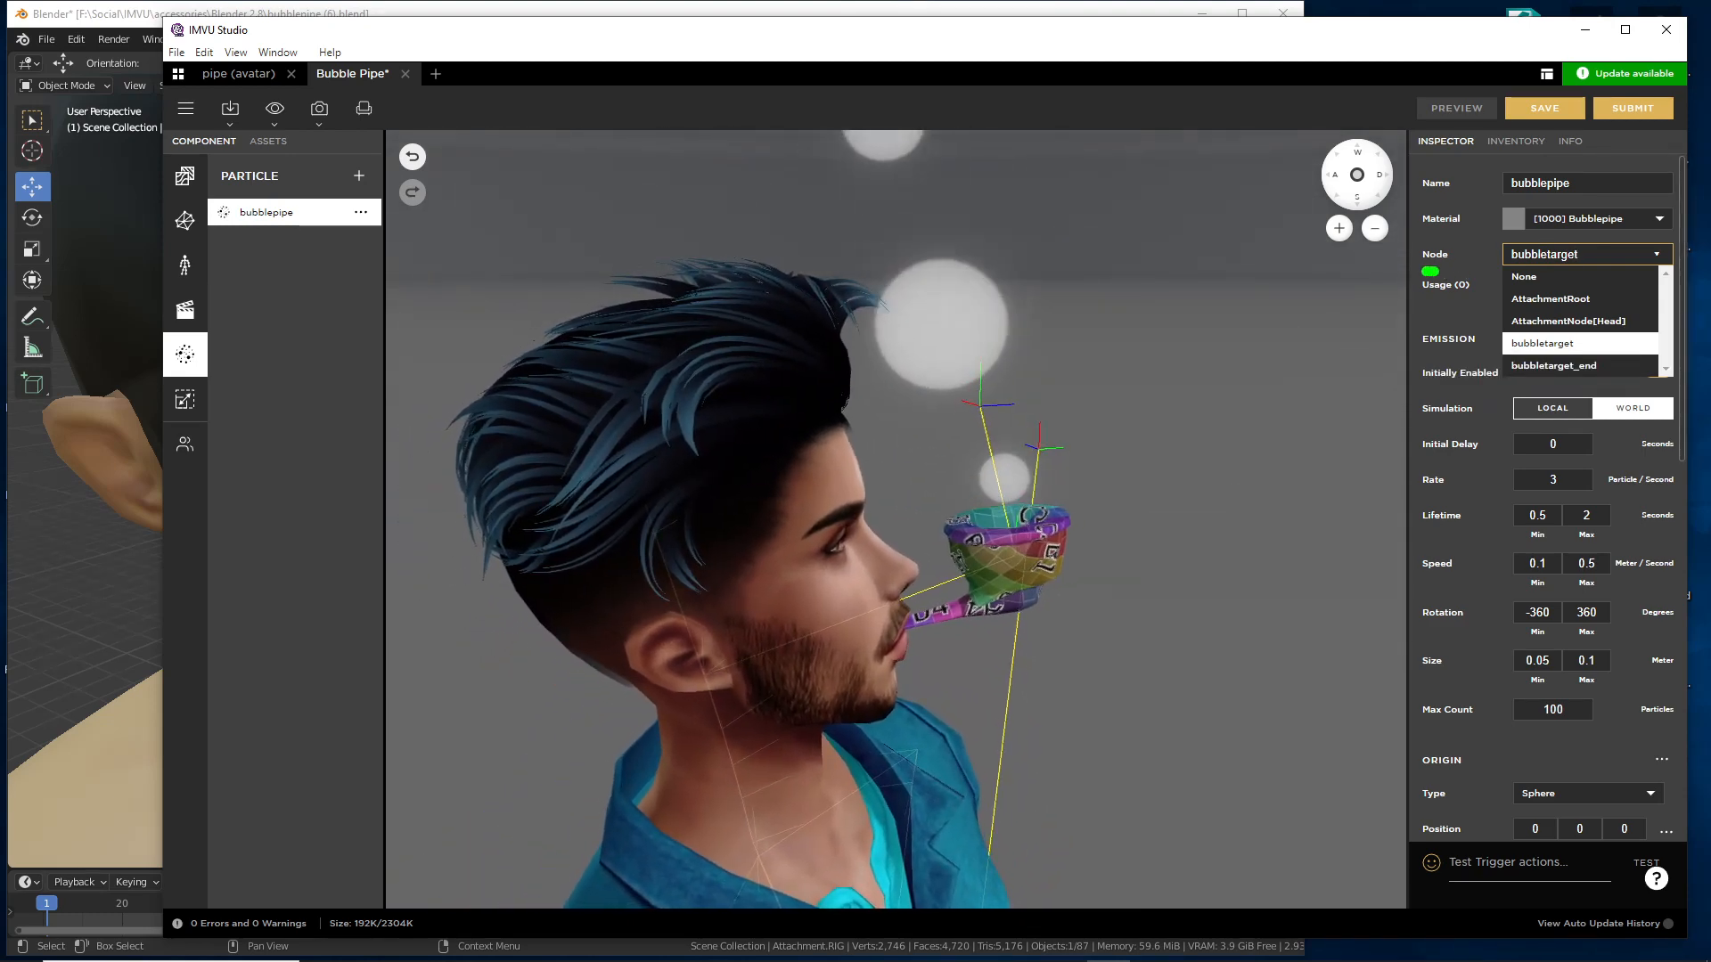
pyautogui.moveTo(980, 385)
pyautogui.mouseDown()
pyautogui.moveTo(1056, 507)
pyautogui.moveTo(1009, 397)
pyautogui.moveTo(977, 381)
pyautogui.moveTo(970, 459)
pyautogui.moveTo(1057, 577)
pyautogui.mouseUp()
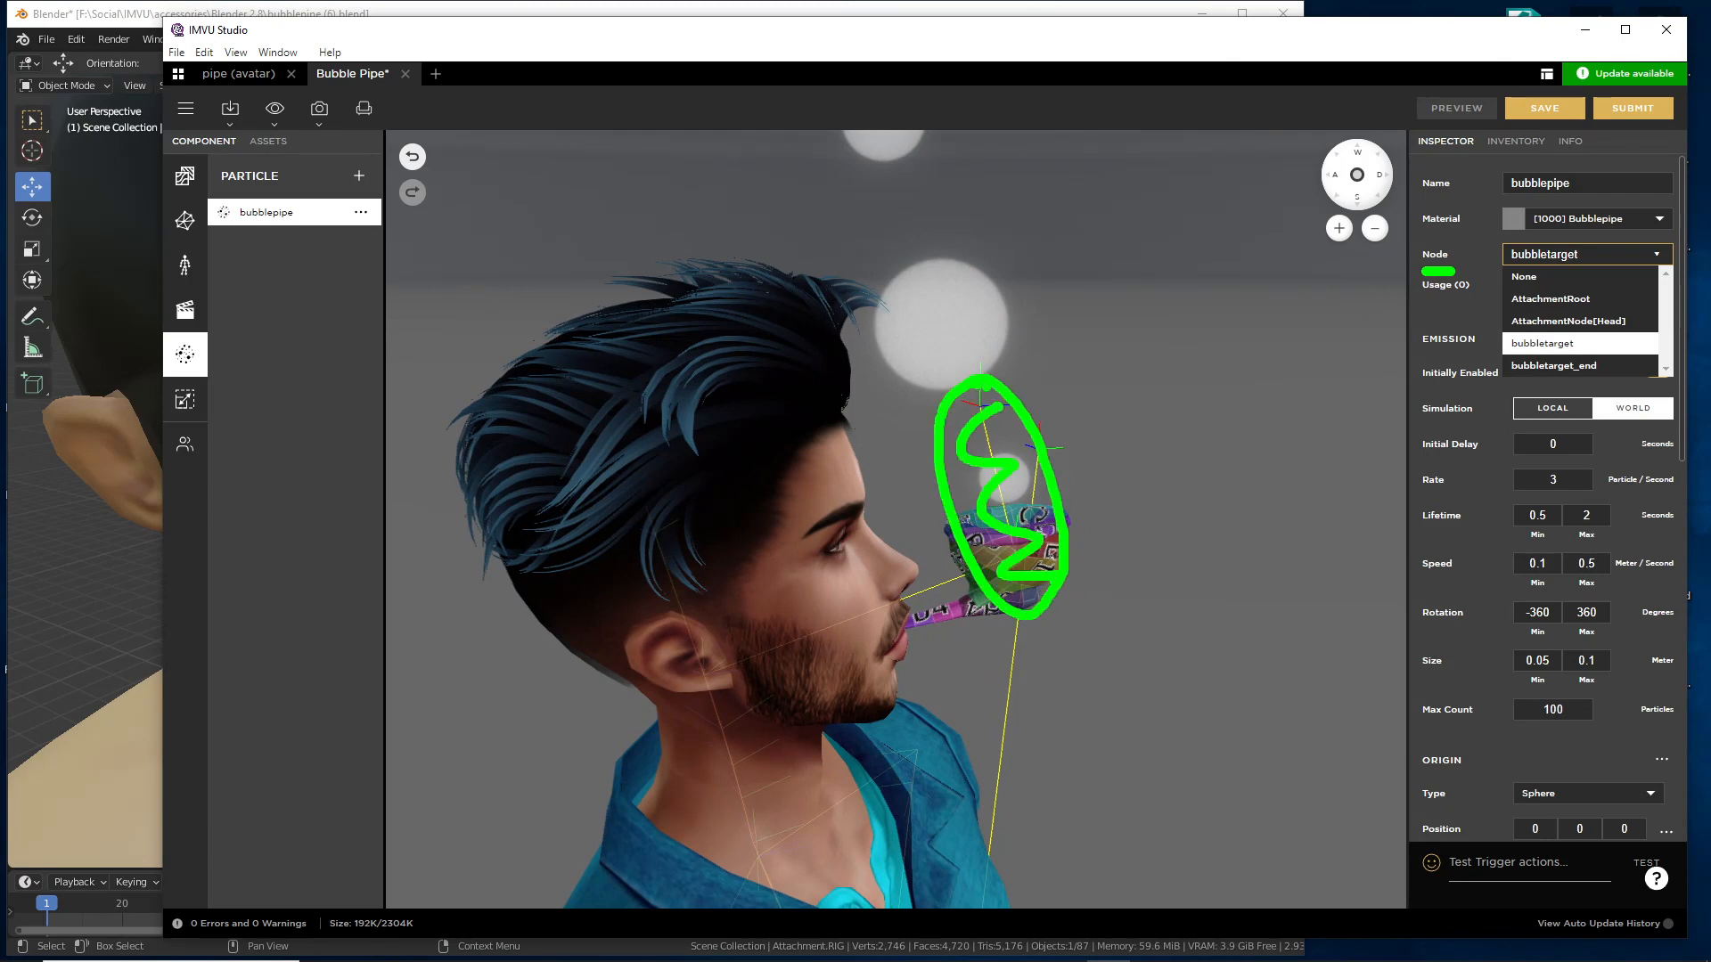
pyautogui.press('Escape')
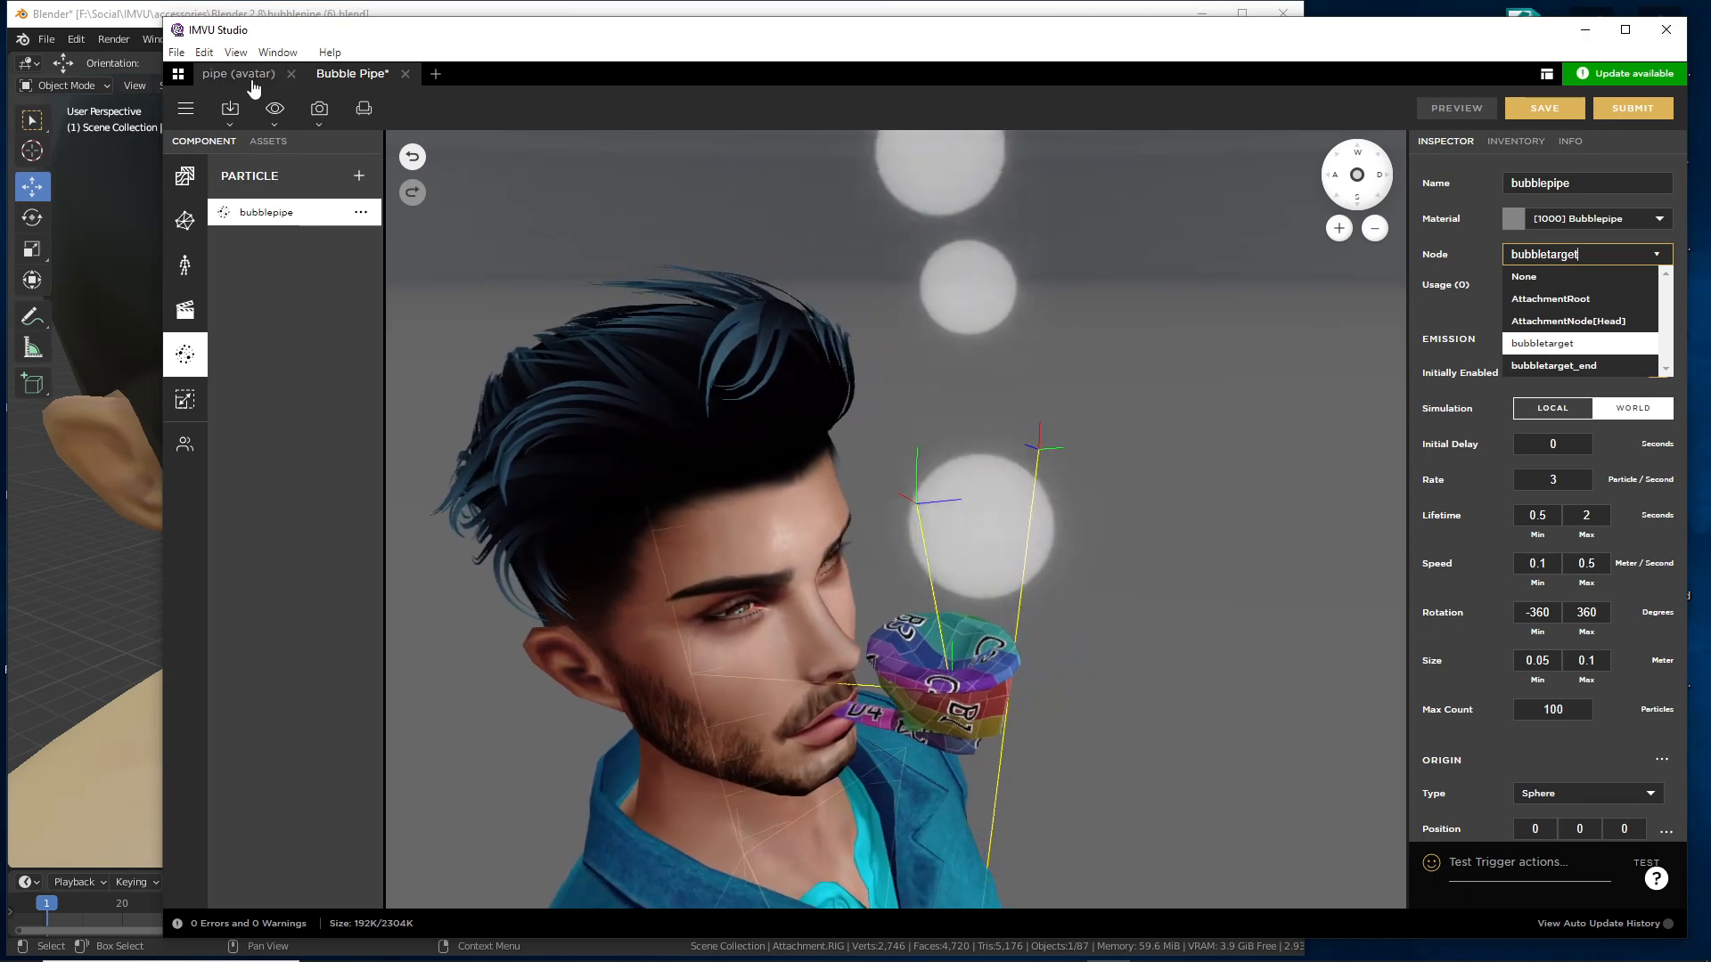
# - Bring up the pipe (avatar) project in IMVU Studio, and switch to Blender to display the avatar and Attachment.RIG in wireframe
pyautogui.click(250, 80)
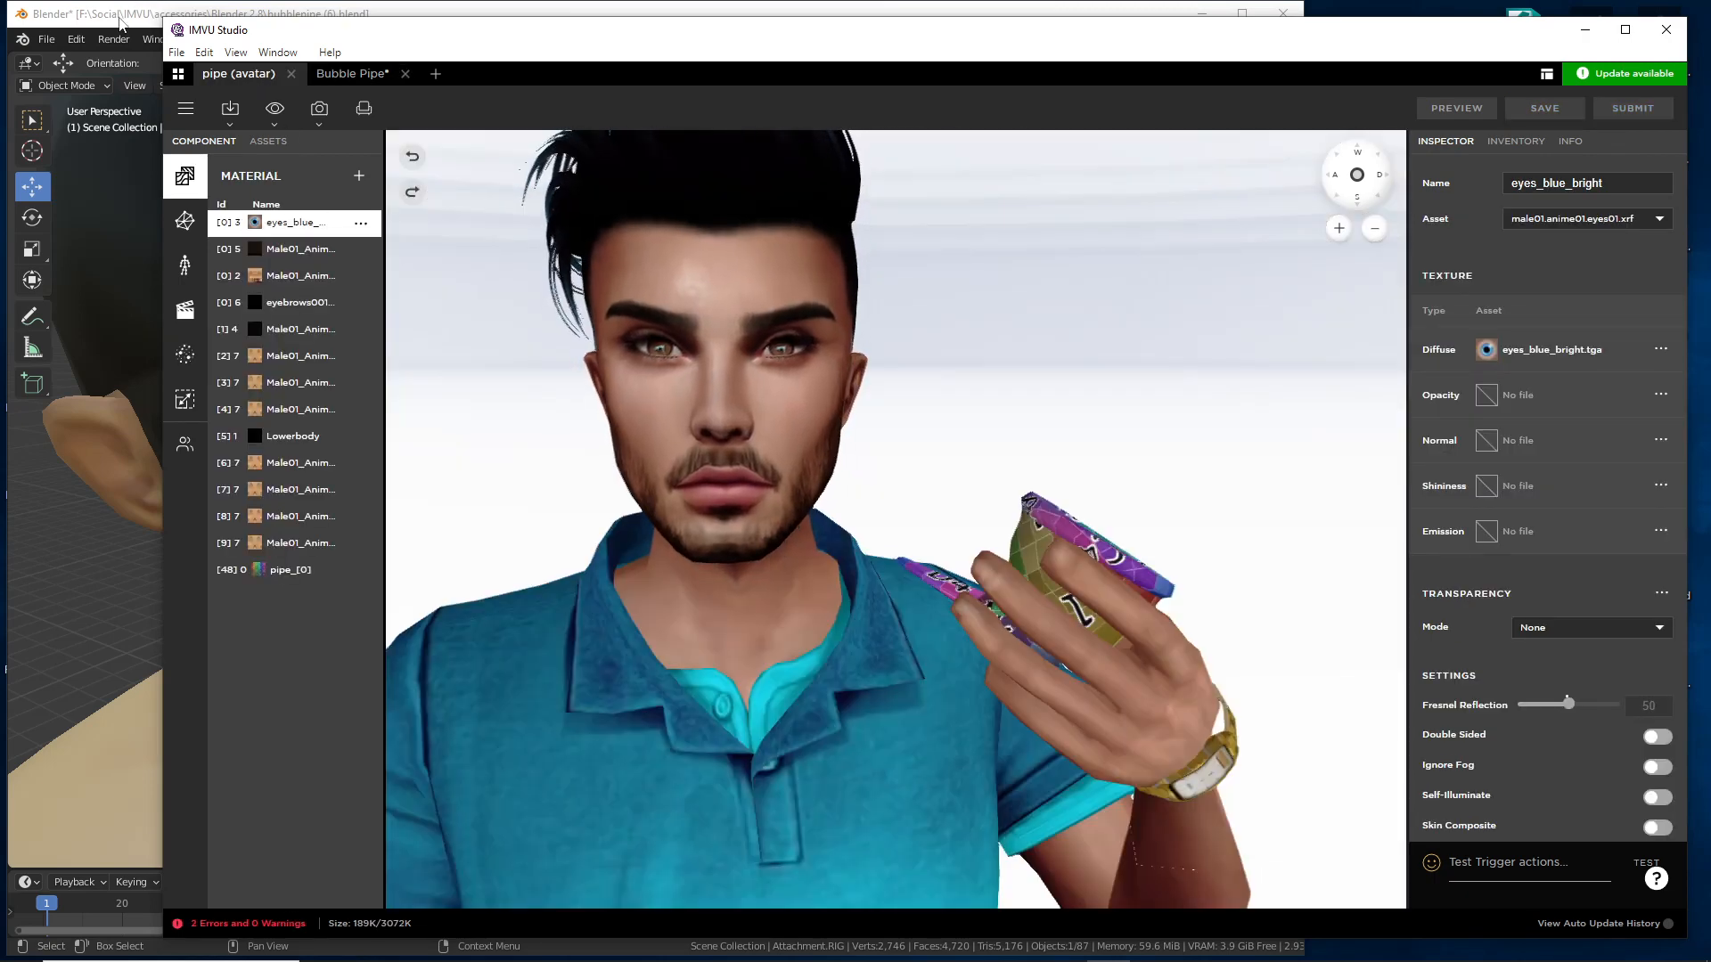
pyautogui.hotkey('alt', 'Tab')
pyautogui.moveTo(793, 640); pyautogui.dragTo(715, 404, button='middle')
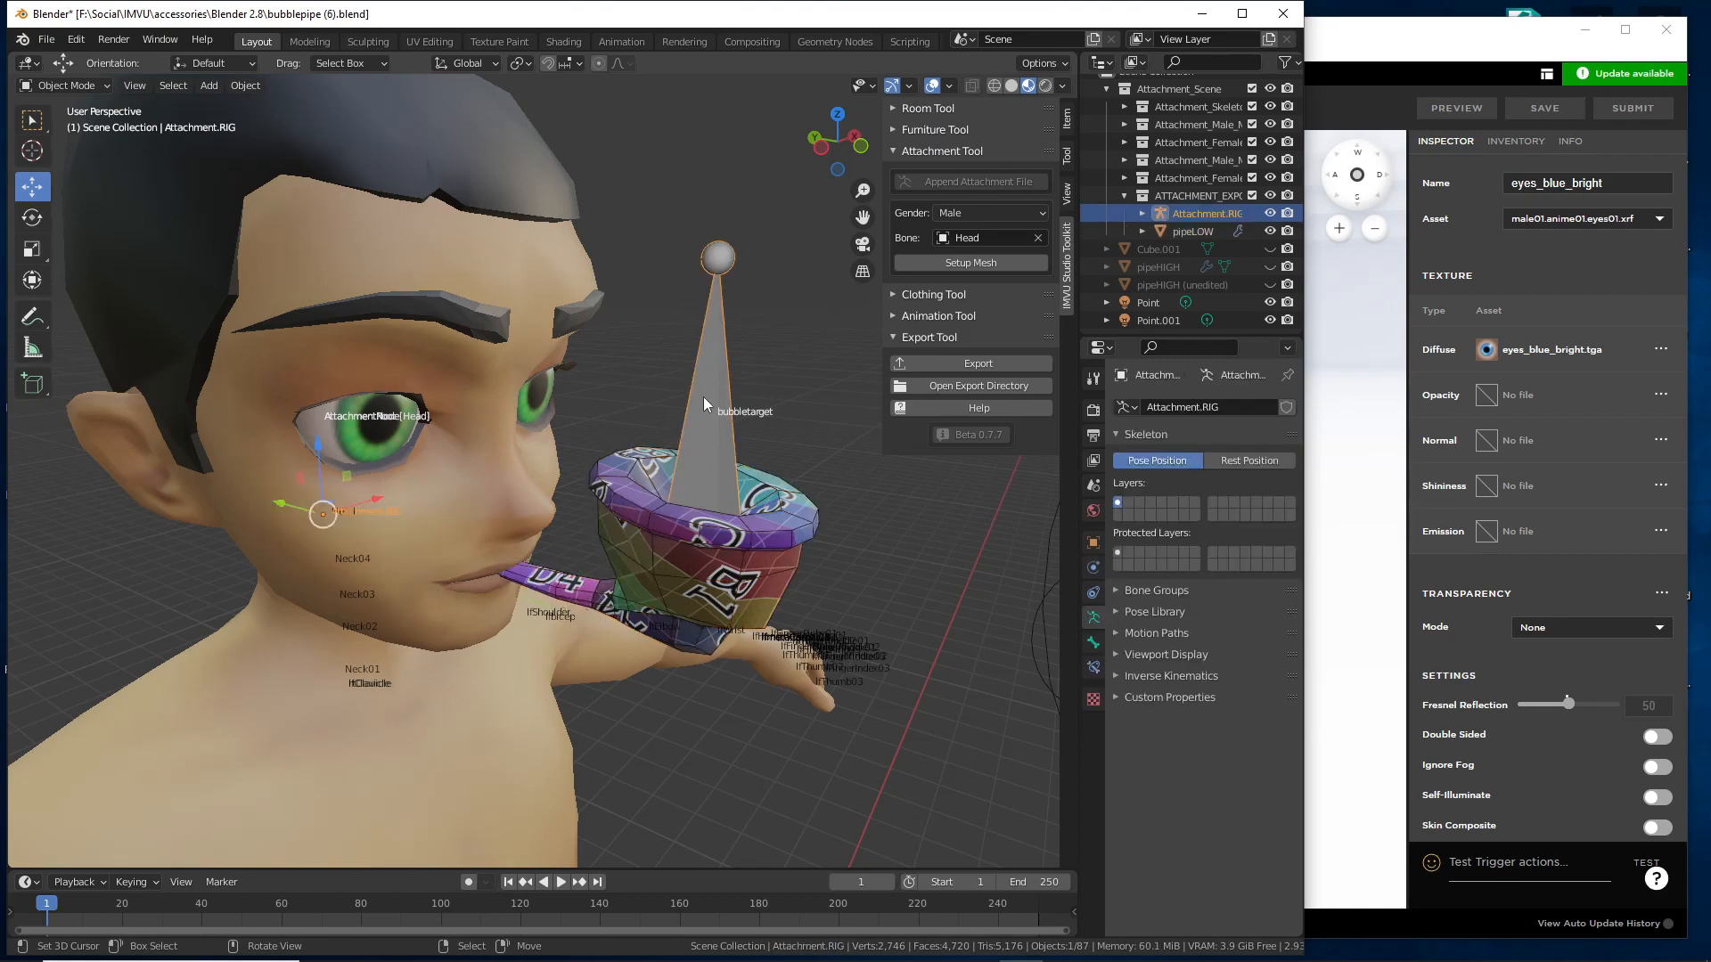
pyautogui.click(994, 85)
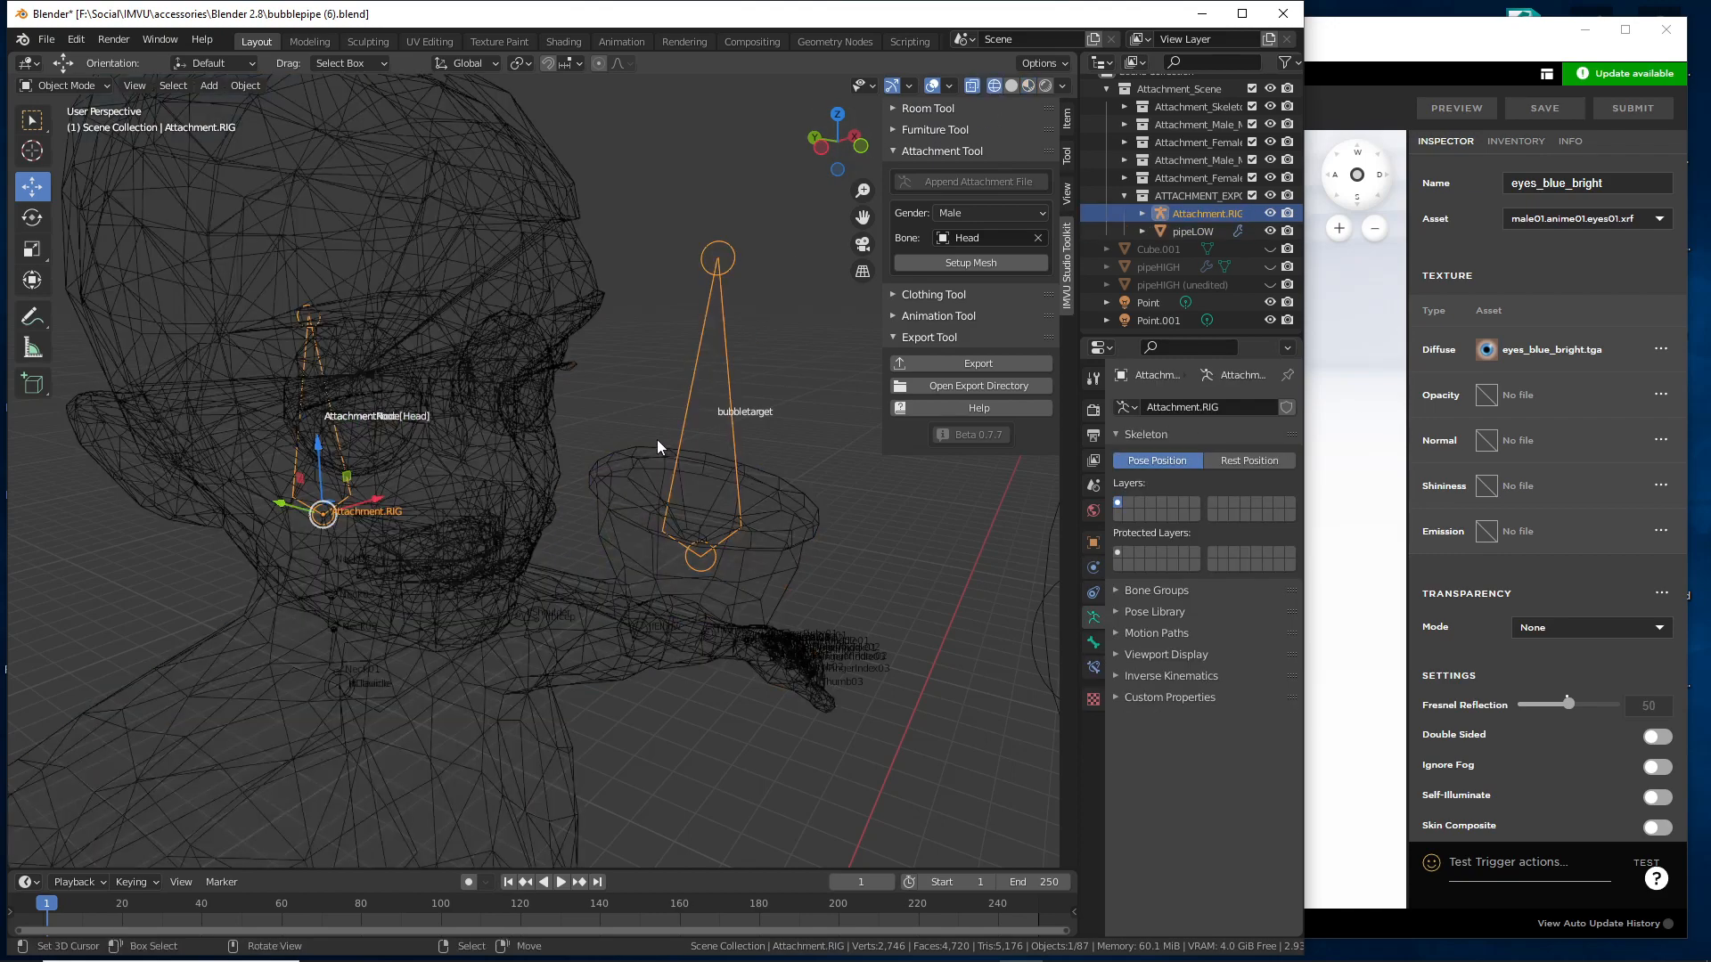
pyautogui.moveTo(514, 522); pyautogui.dragTo(549, 517, button='middle')
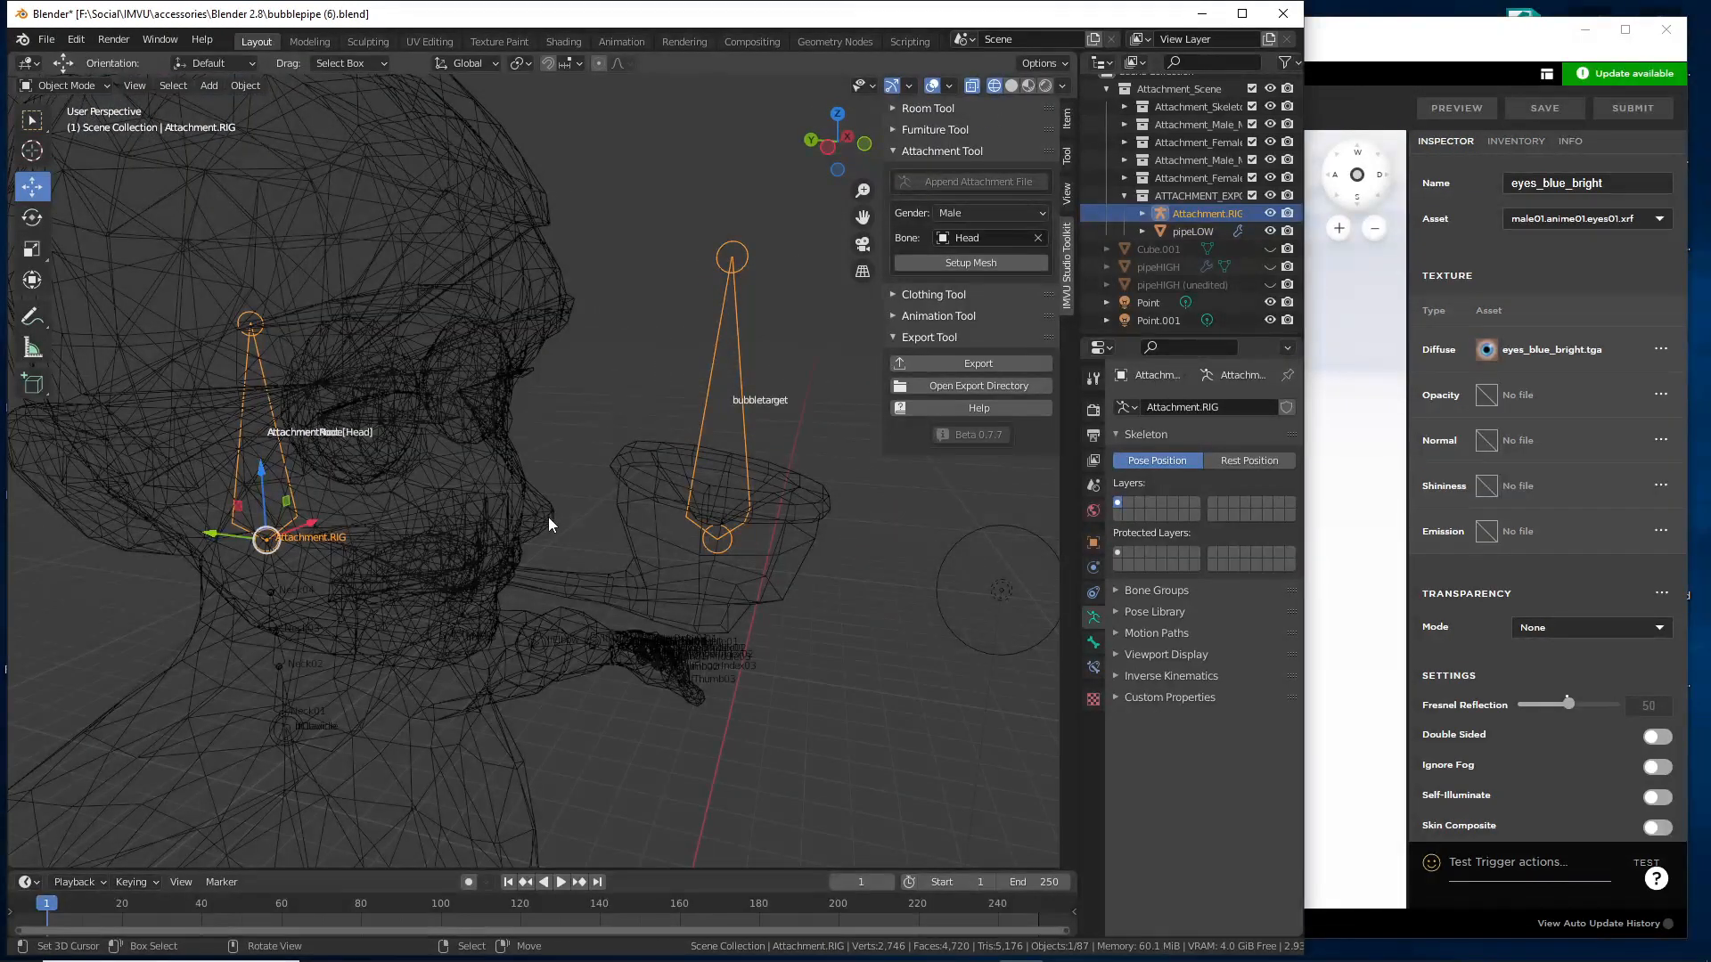
# - Enter Edit Mode on Attachment.RIG and try moving the AttachmentNode[Head] bone off the AttachmentRoot bone inside the head
pyautogui.press('Tab')
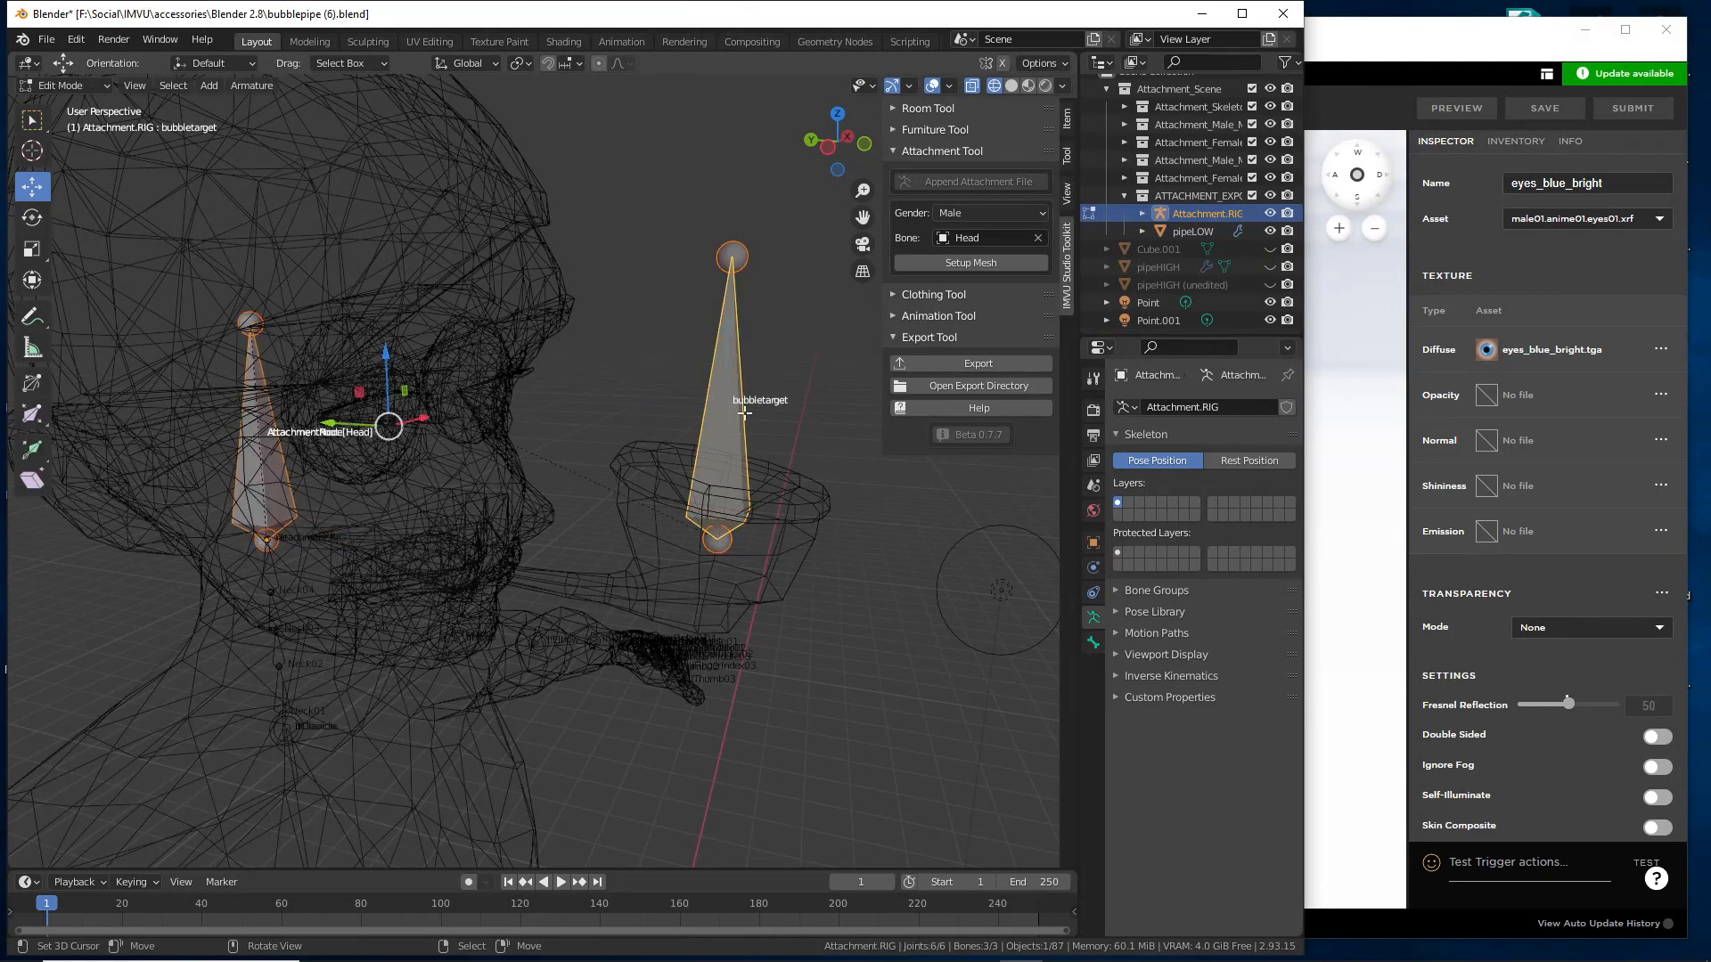
pyautogui.click(744, 414)
pyautogui.click(267, 431)
pyautogui.press('g')
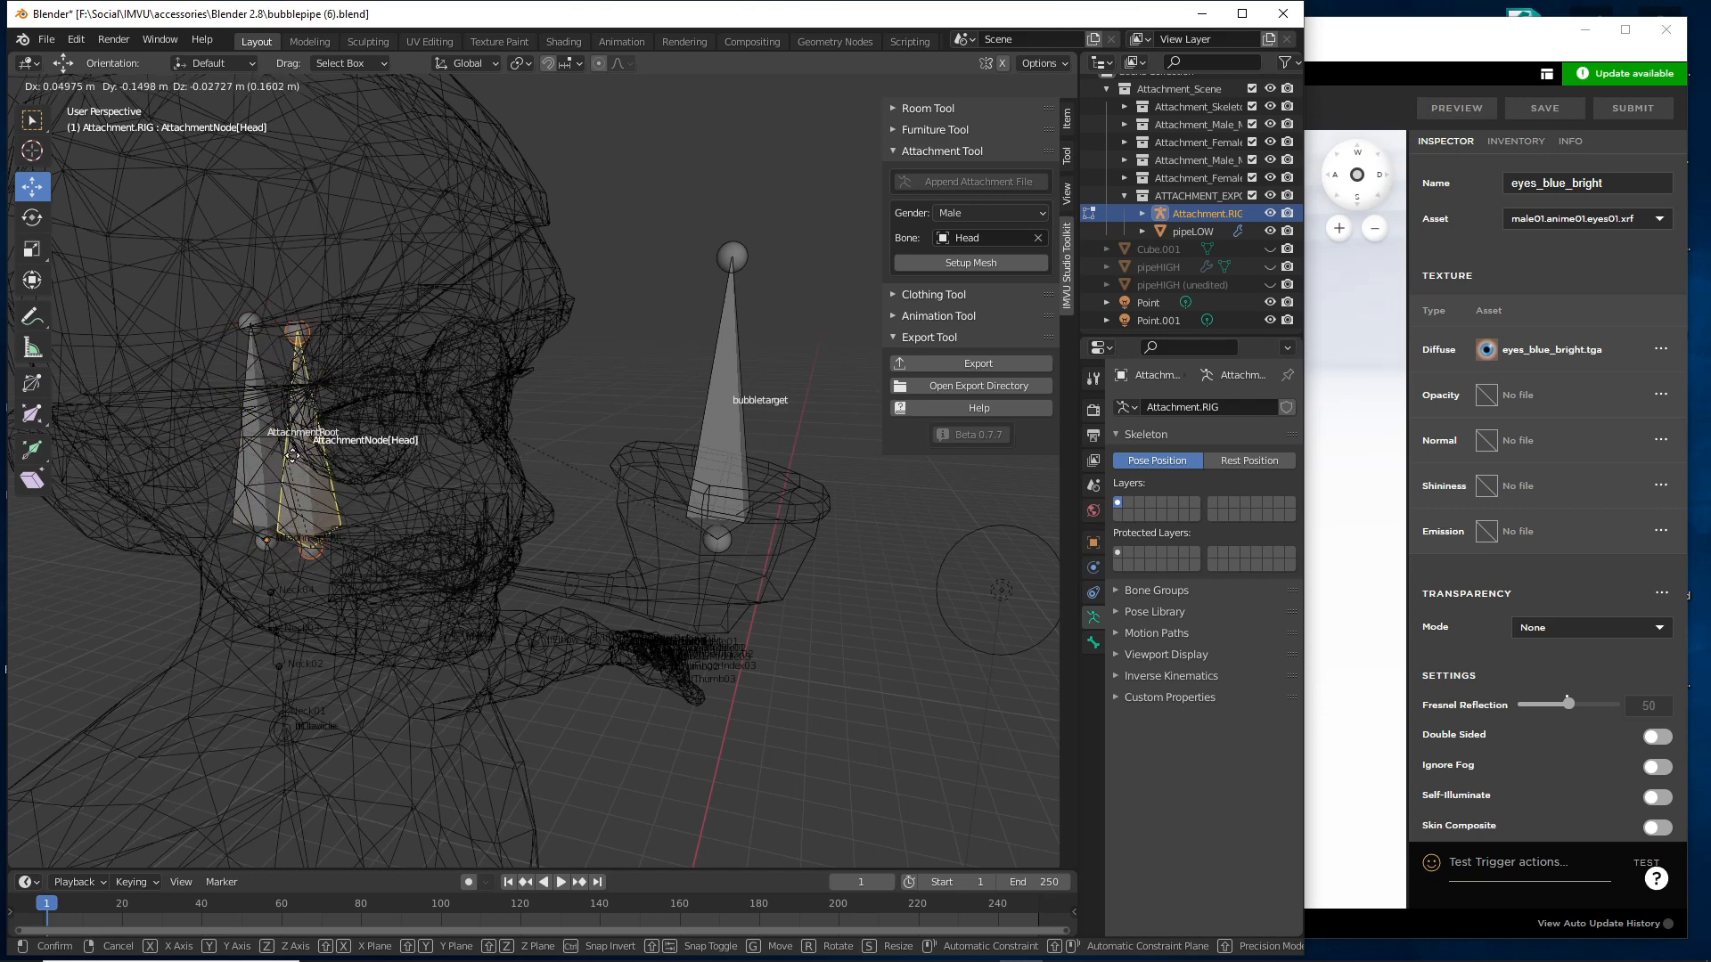
pyautogui.rightClick(277, 423)
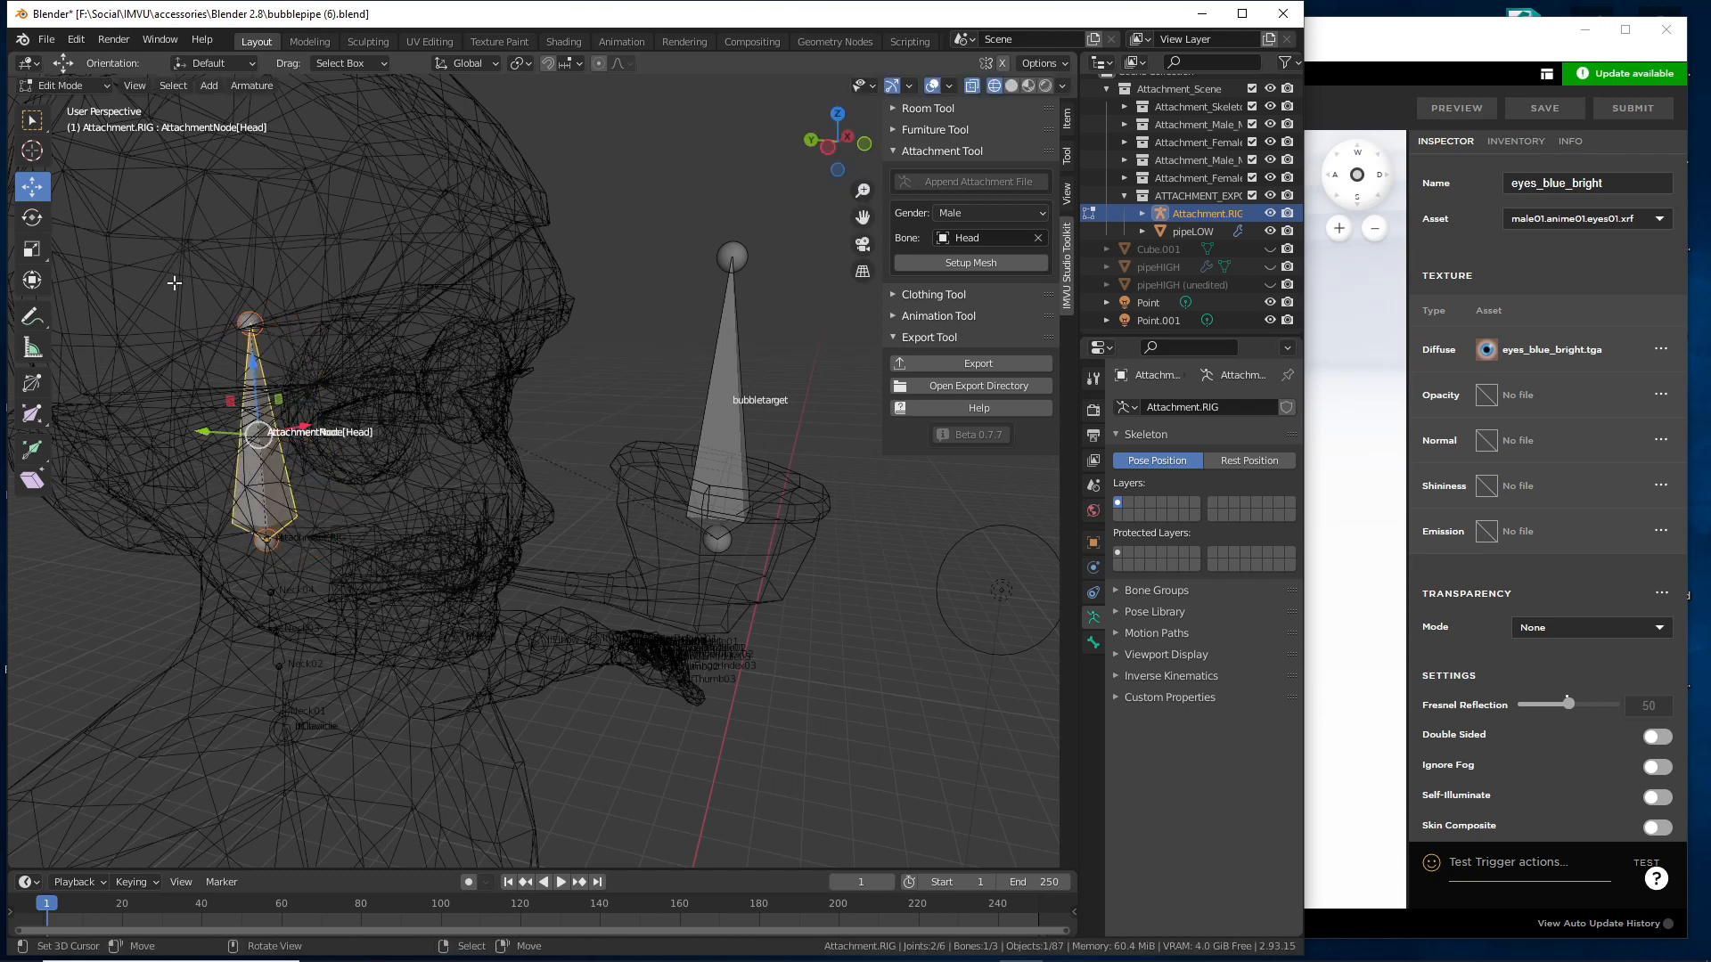
# - Examine how the overlapping attachment bones inside the head relate to the bubbletarget bone at the pipe bowl
pyautogui.moveTo(212, 283)
pyautogui.mouseDown()
pyautogui.moveTo(195, 296)
pyautogui.moveTo(267, 248)
pyautogui.moveTo(260, 264)
pyautogui.mouseUp()
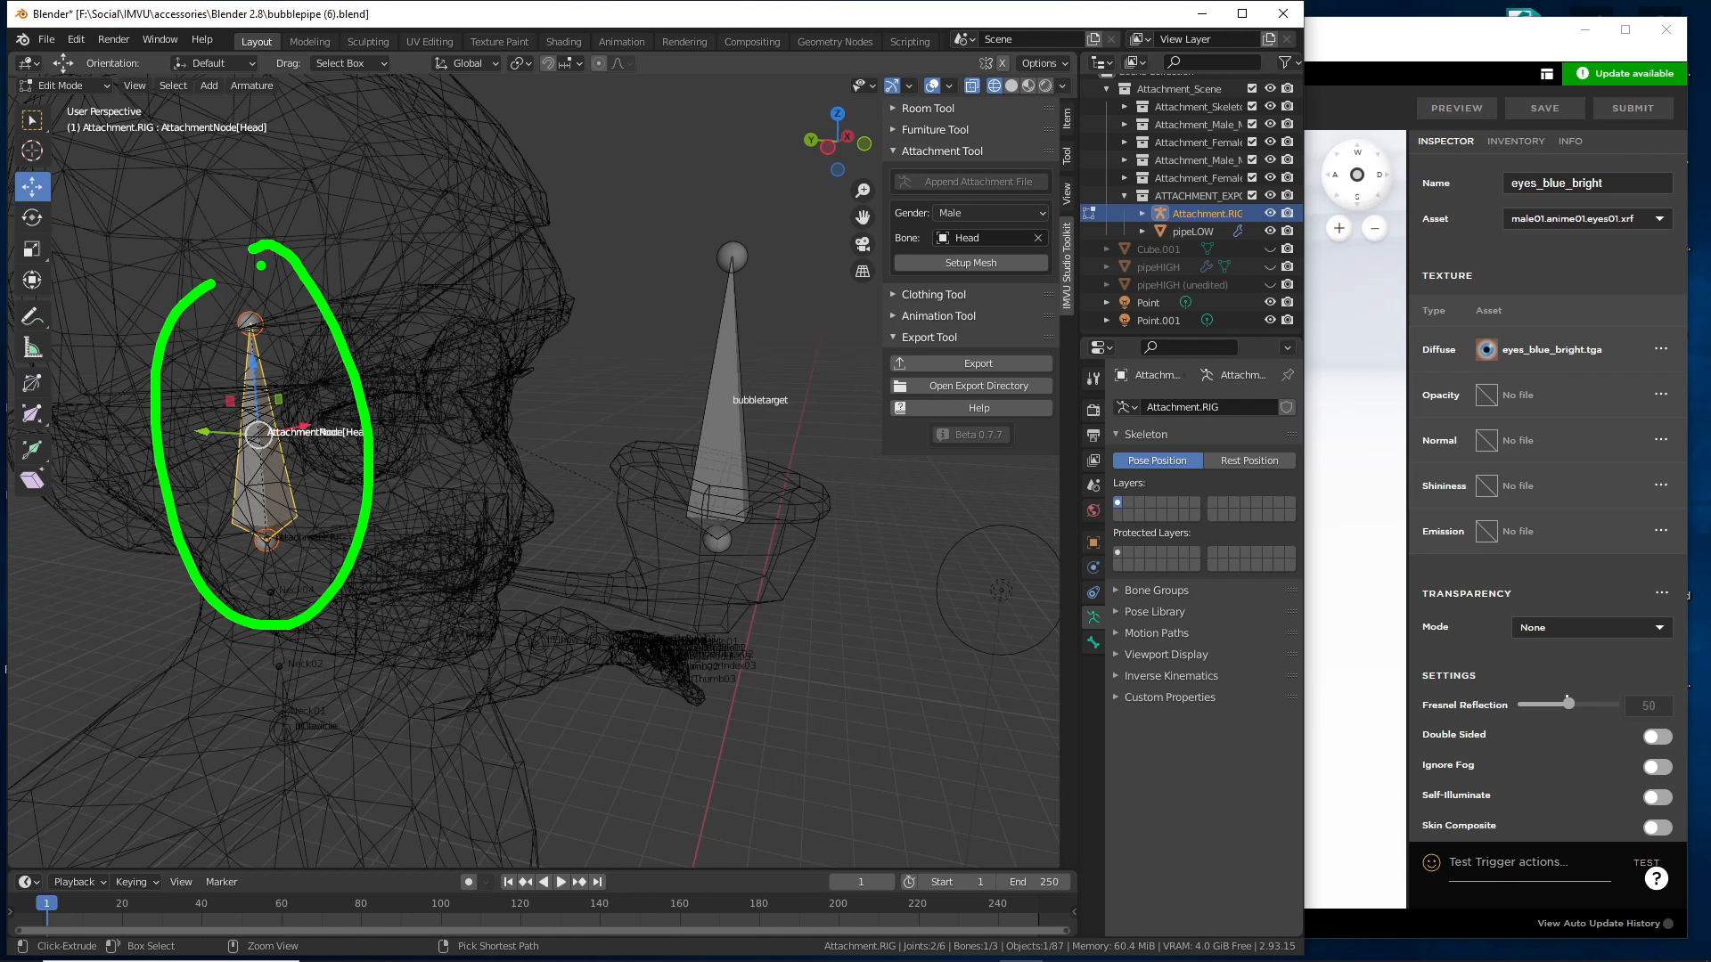
pyautogui.moveTo(356, 497); pyautogui.dragTo(548, 507)
pyautogui.moveTo(535, 488); pyautogui.dragTo(563, 550)
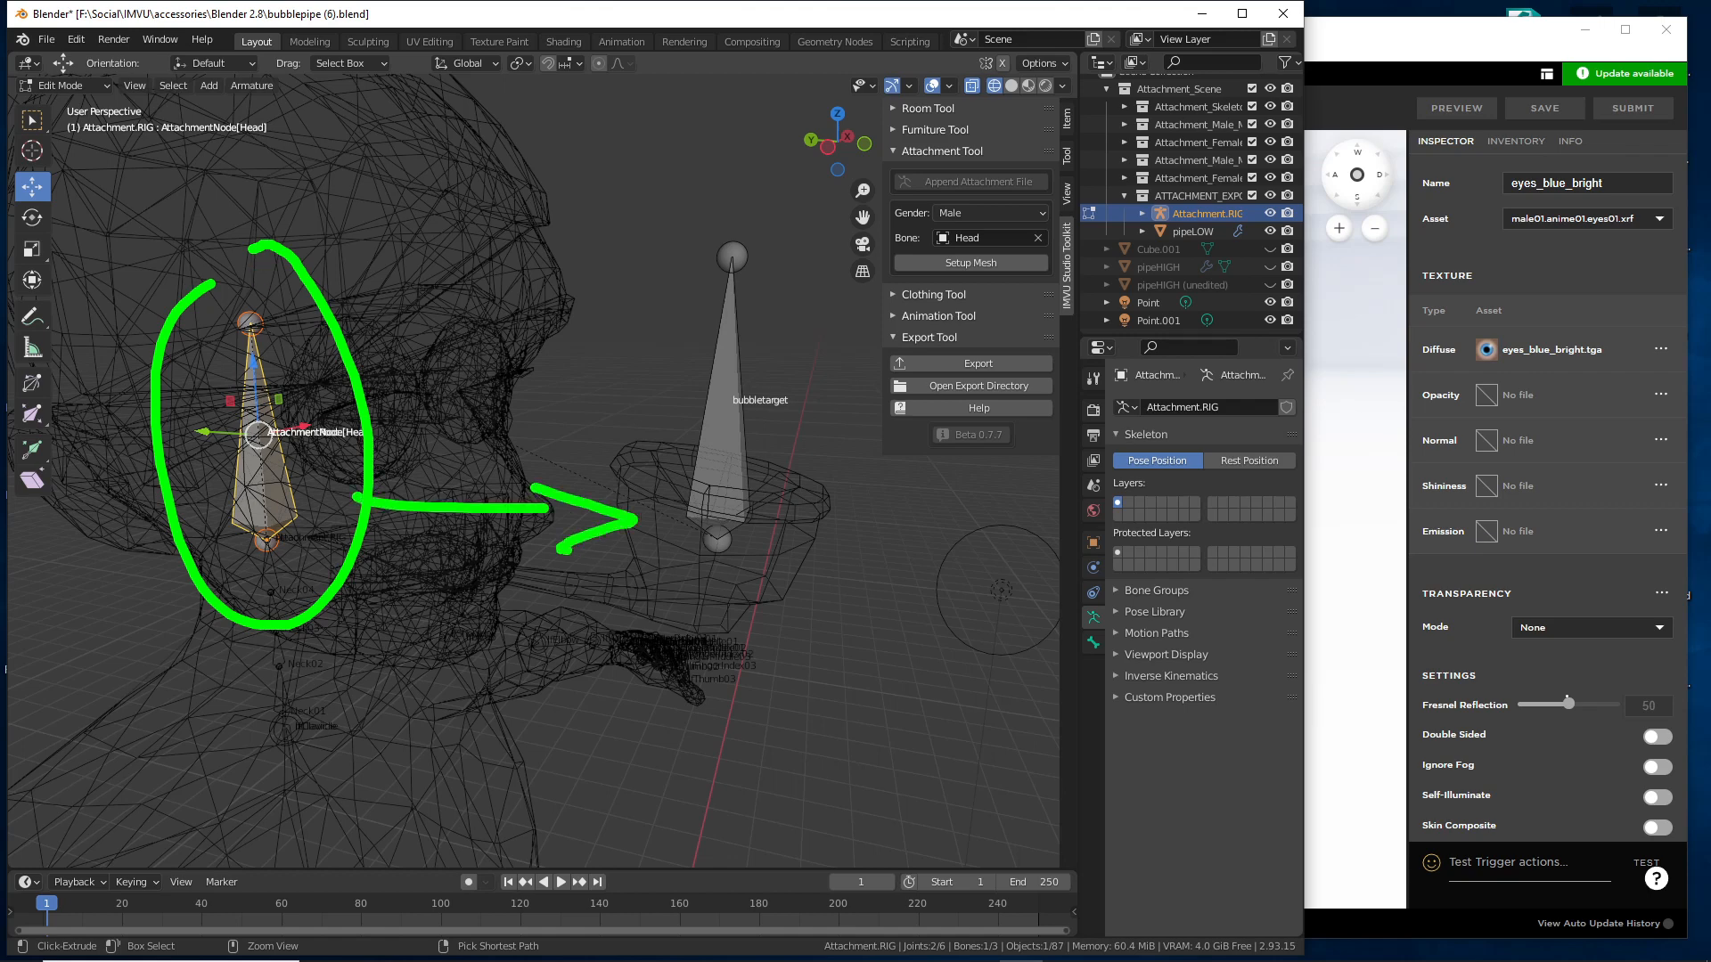
pyautogui.moveTo(706, 537); pyautogui.dragTo(374, 395)
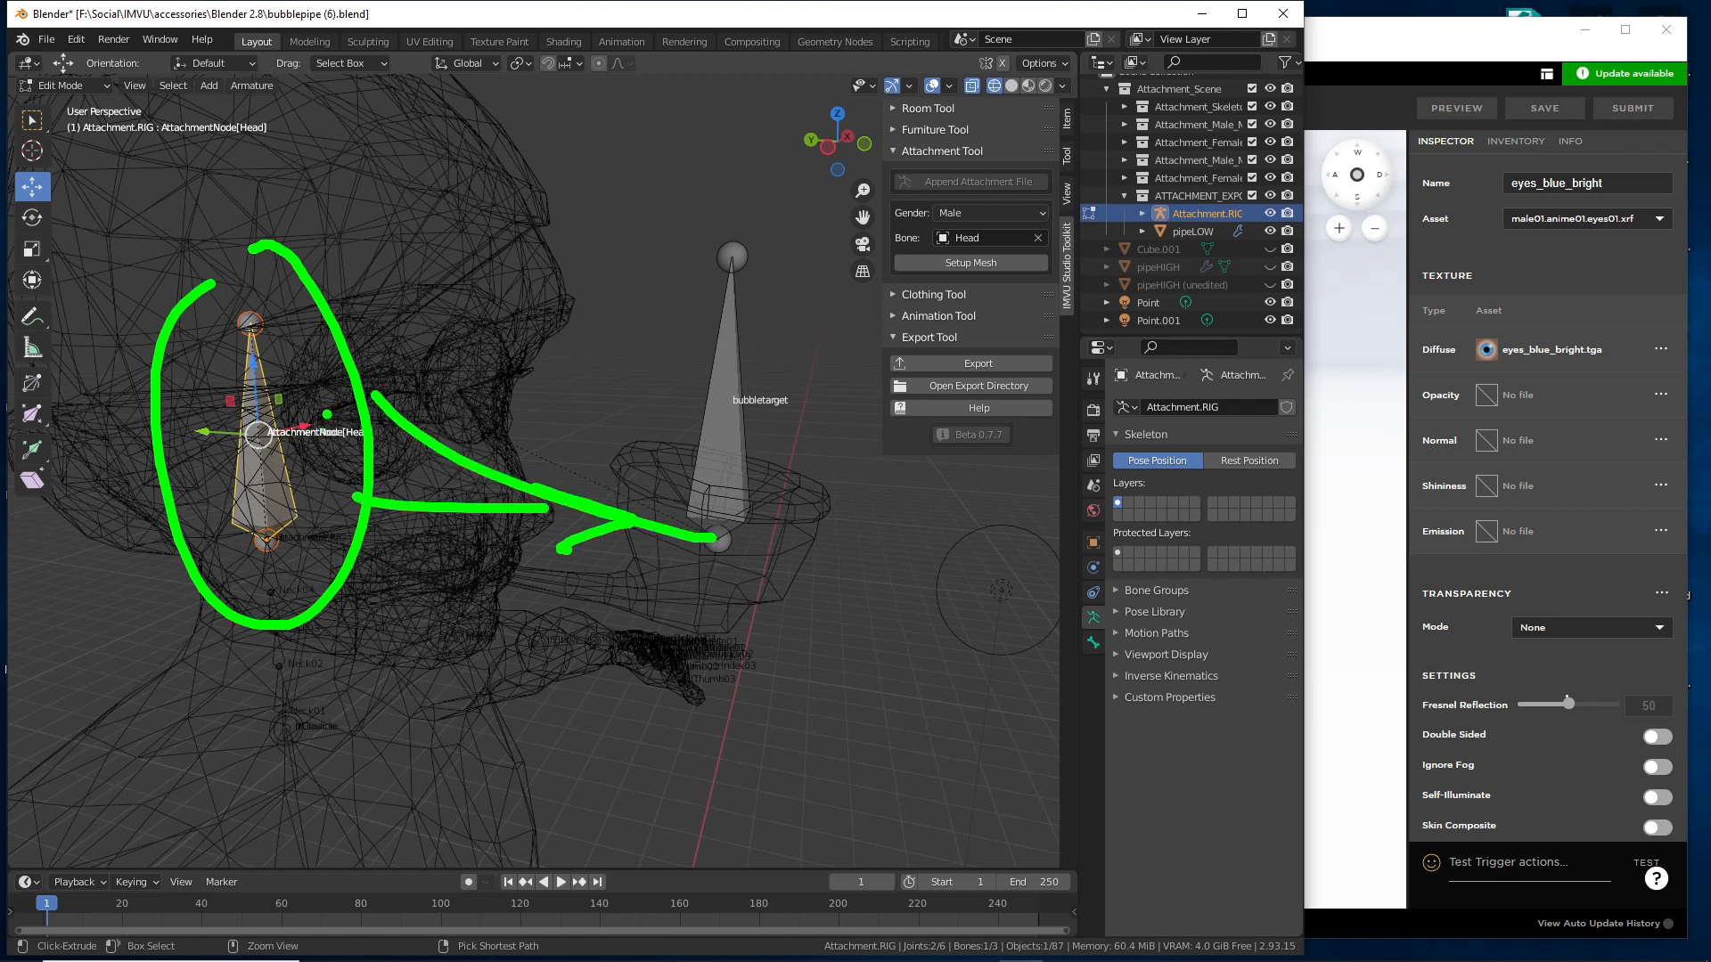
pyautogui.press('Escape')
pyautogui.moveTo(428, 473)
pyautogui.mouseDown(button='middle')
pyautogui.moveTo(440, 500)
pyautogui.moveTo(443, 473)
pyautogui.mouseUp(button='middle')
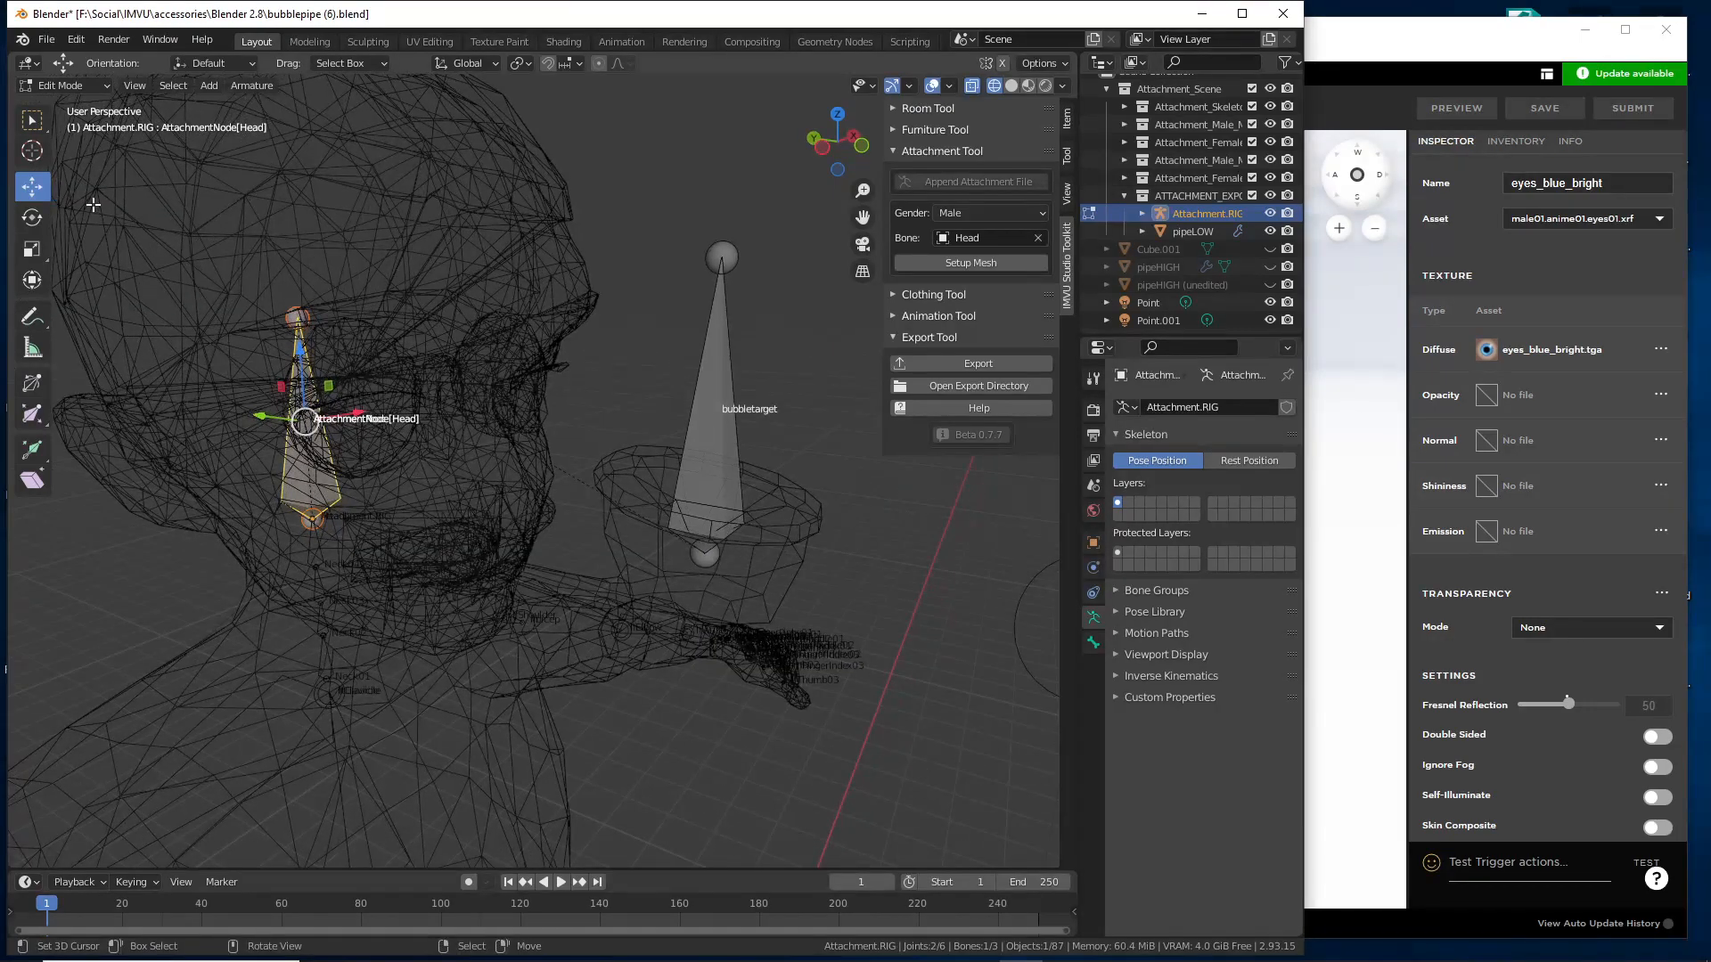
# - Open the recent file bubblepipe (12).blend to view the posed avatar holding the pipe
pyautogui.click(47, 41)
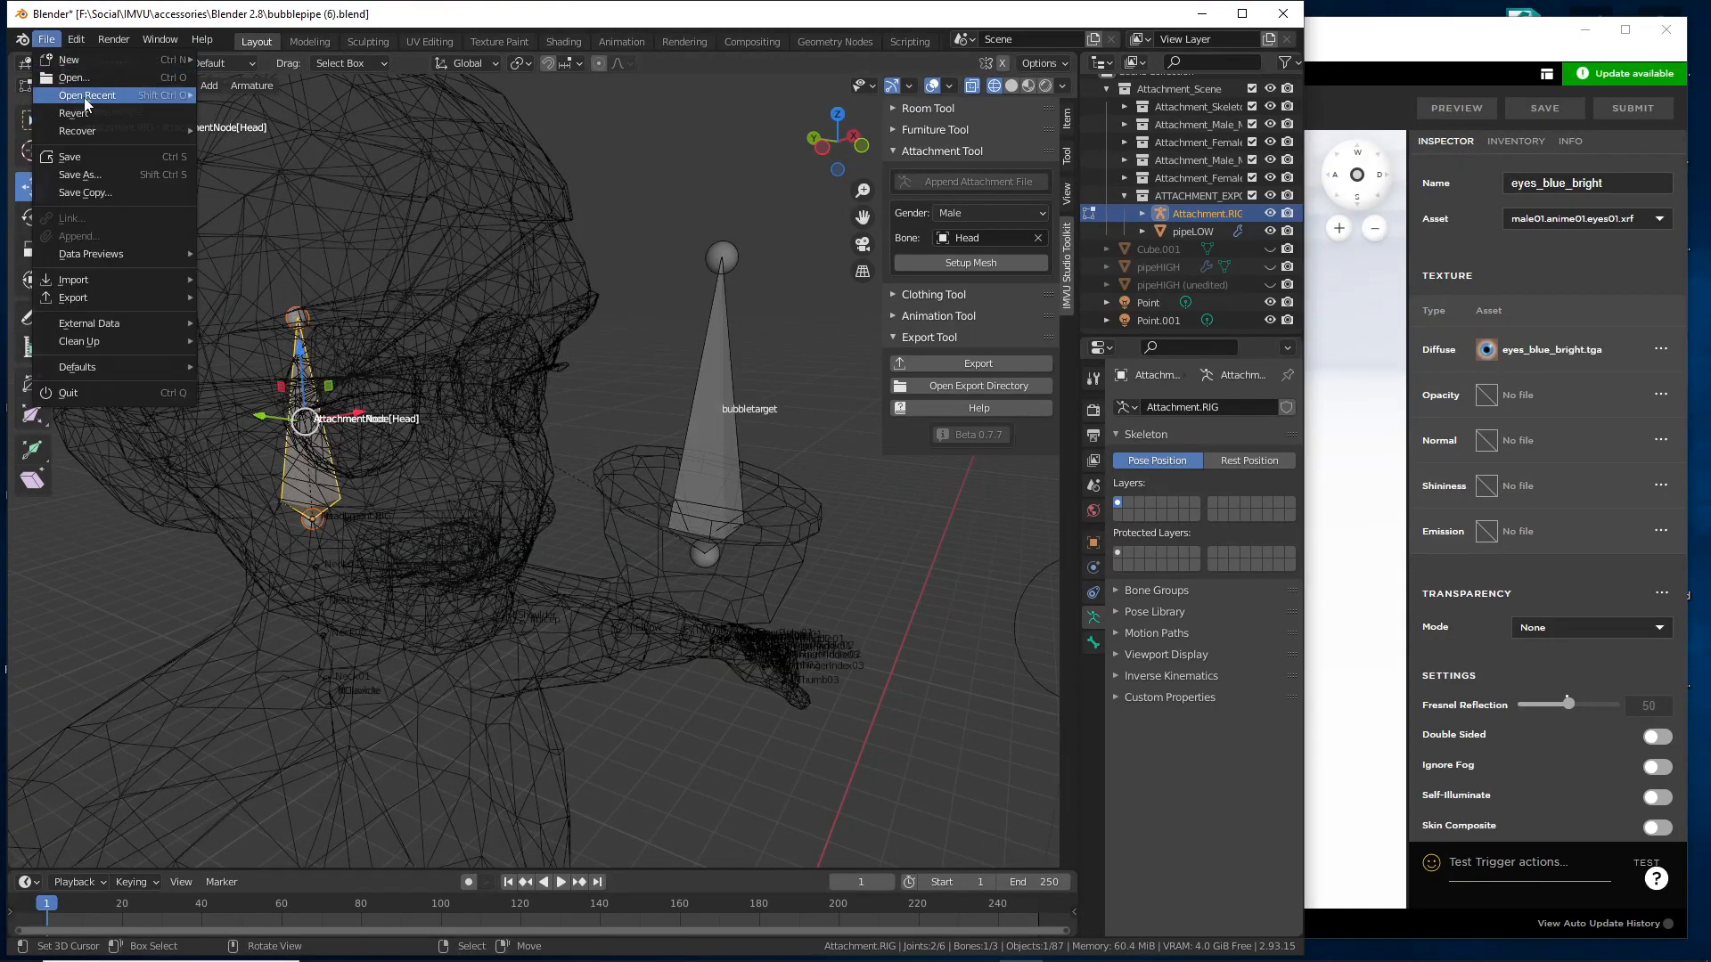
pyautogui.moveTo(85, 103)
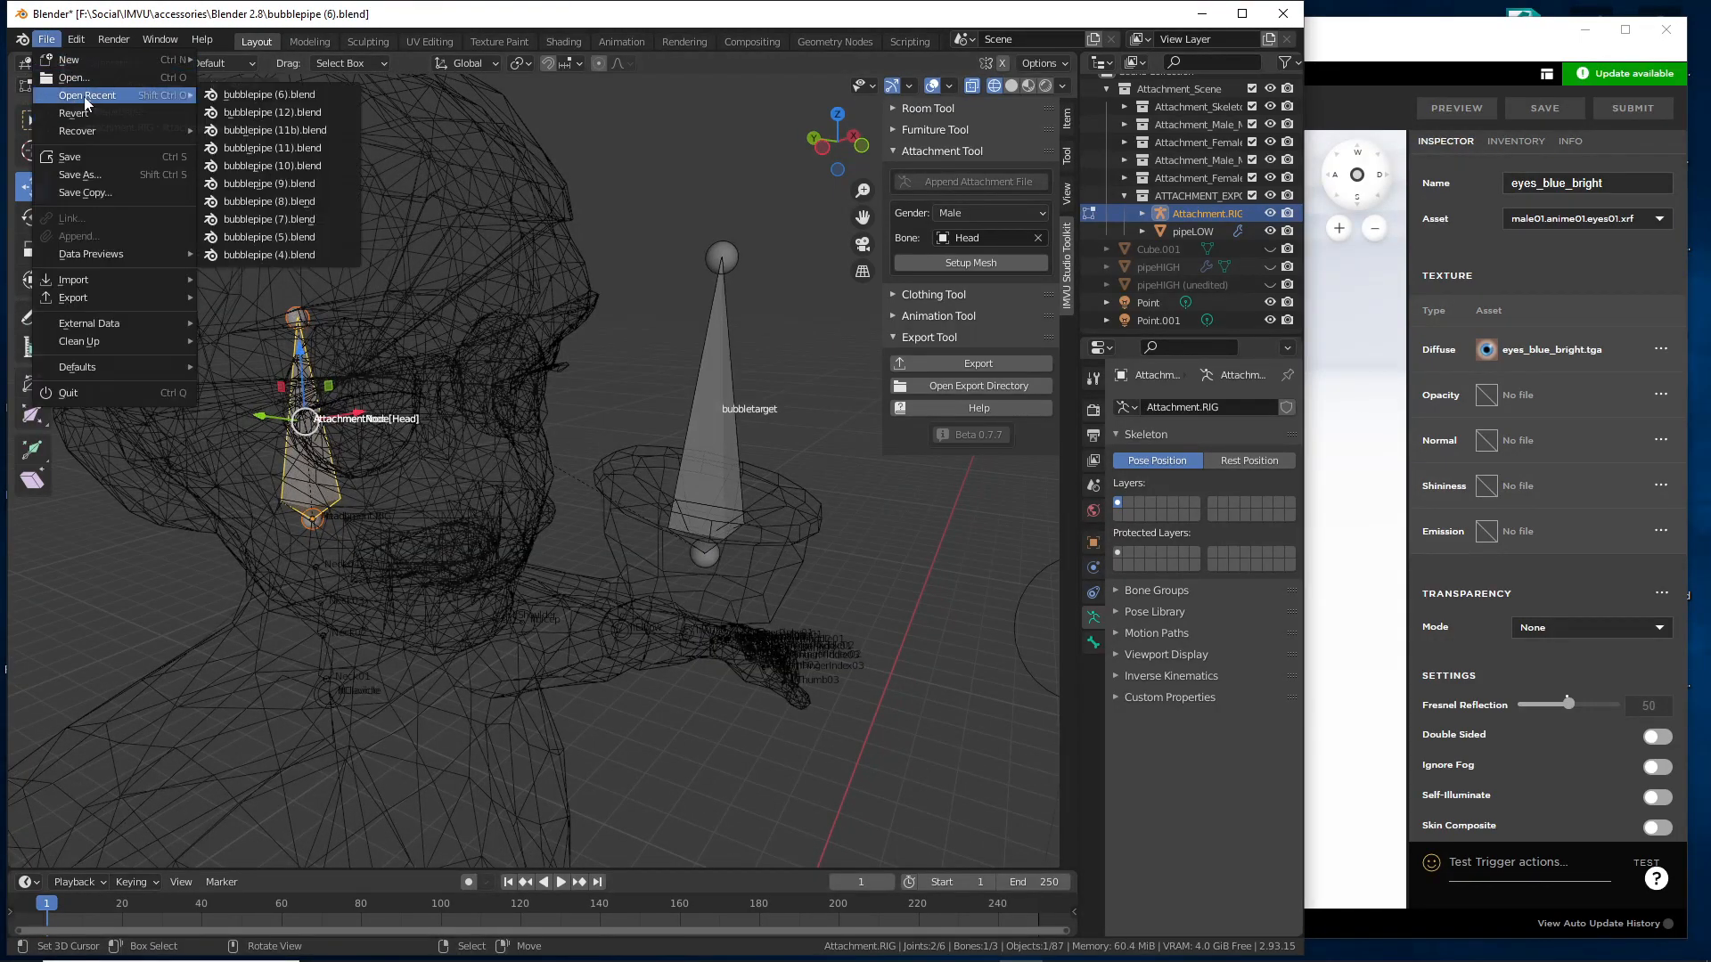
pyautogui.click(234, 114)
pyautogui.click(680, 526)
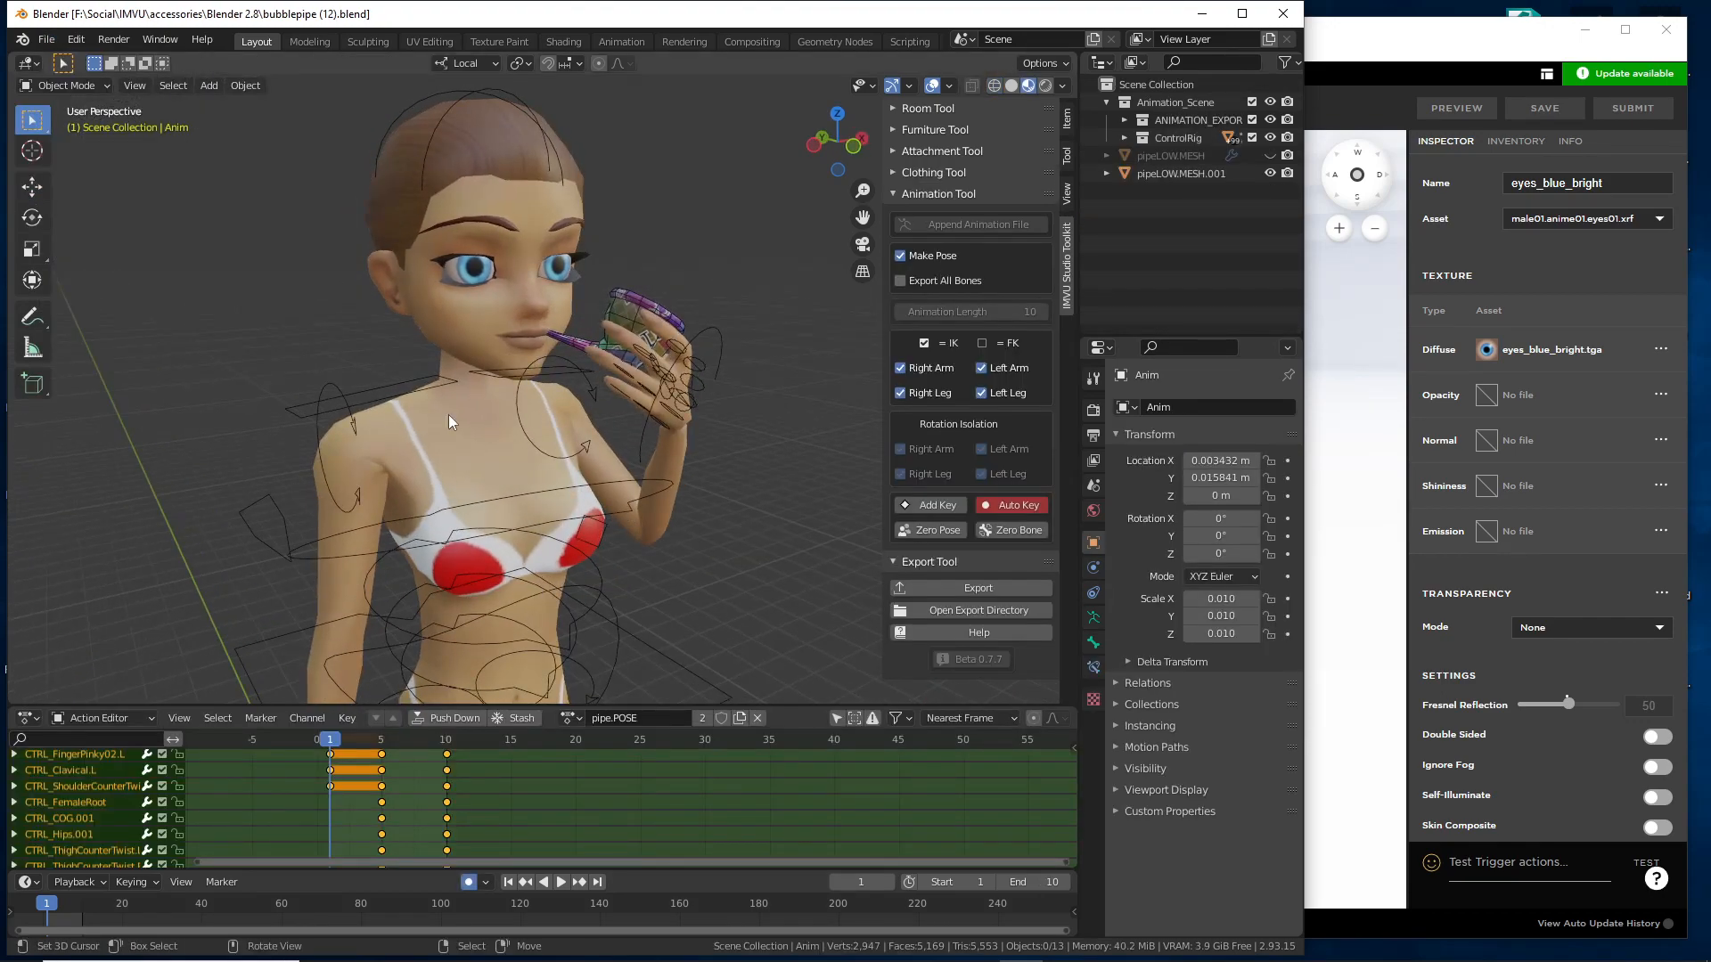
# - Open the recent file bubblepipe (10).blend and view the clothing armature with the pipe in the avatar's hand
pyautogui.click(47, 39)
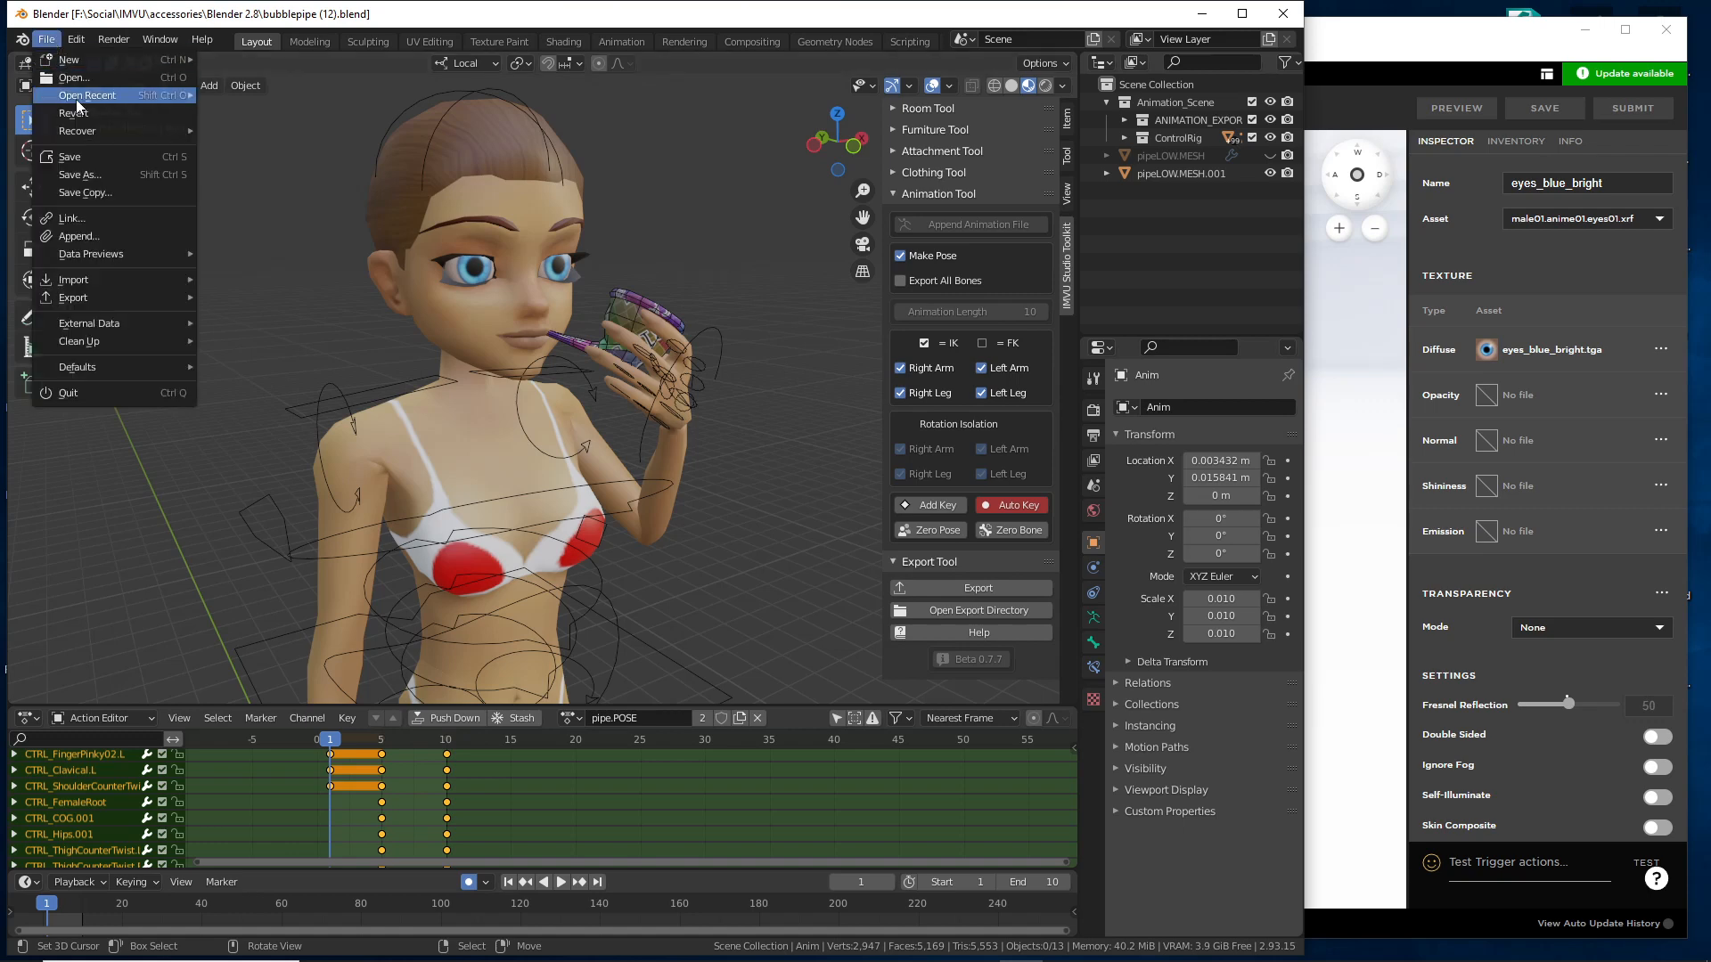
pyautogui.moveTo(80, 98)
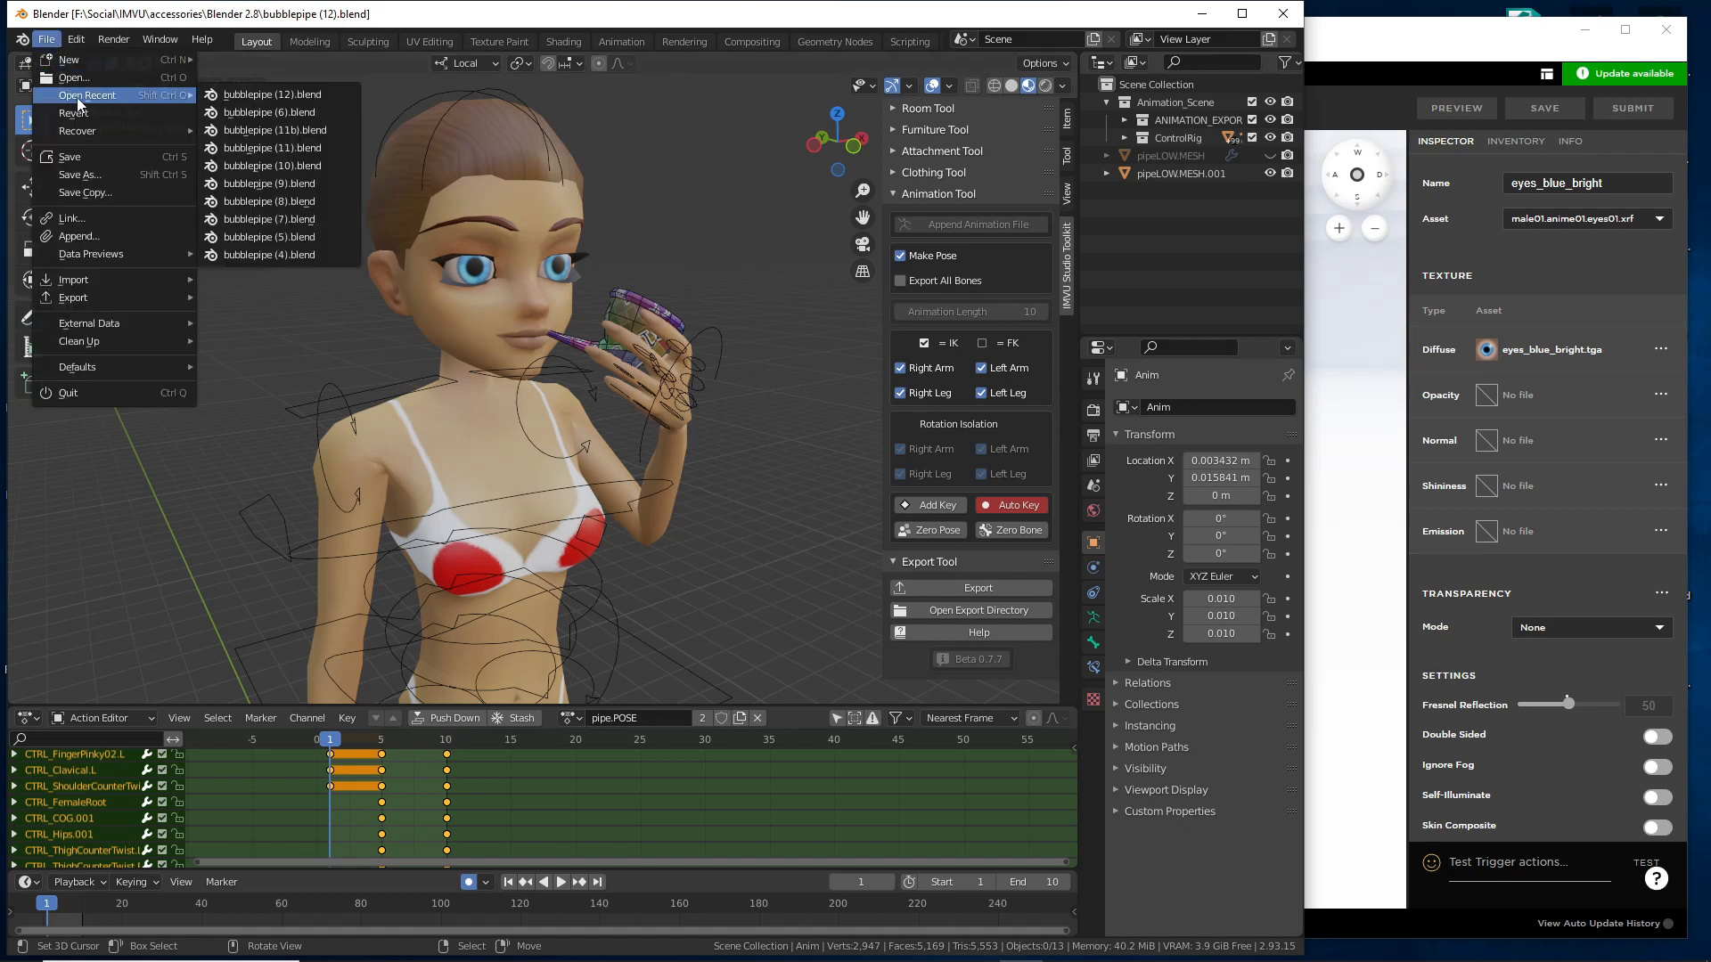
pyautogui.click(254, 168)
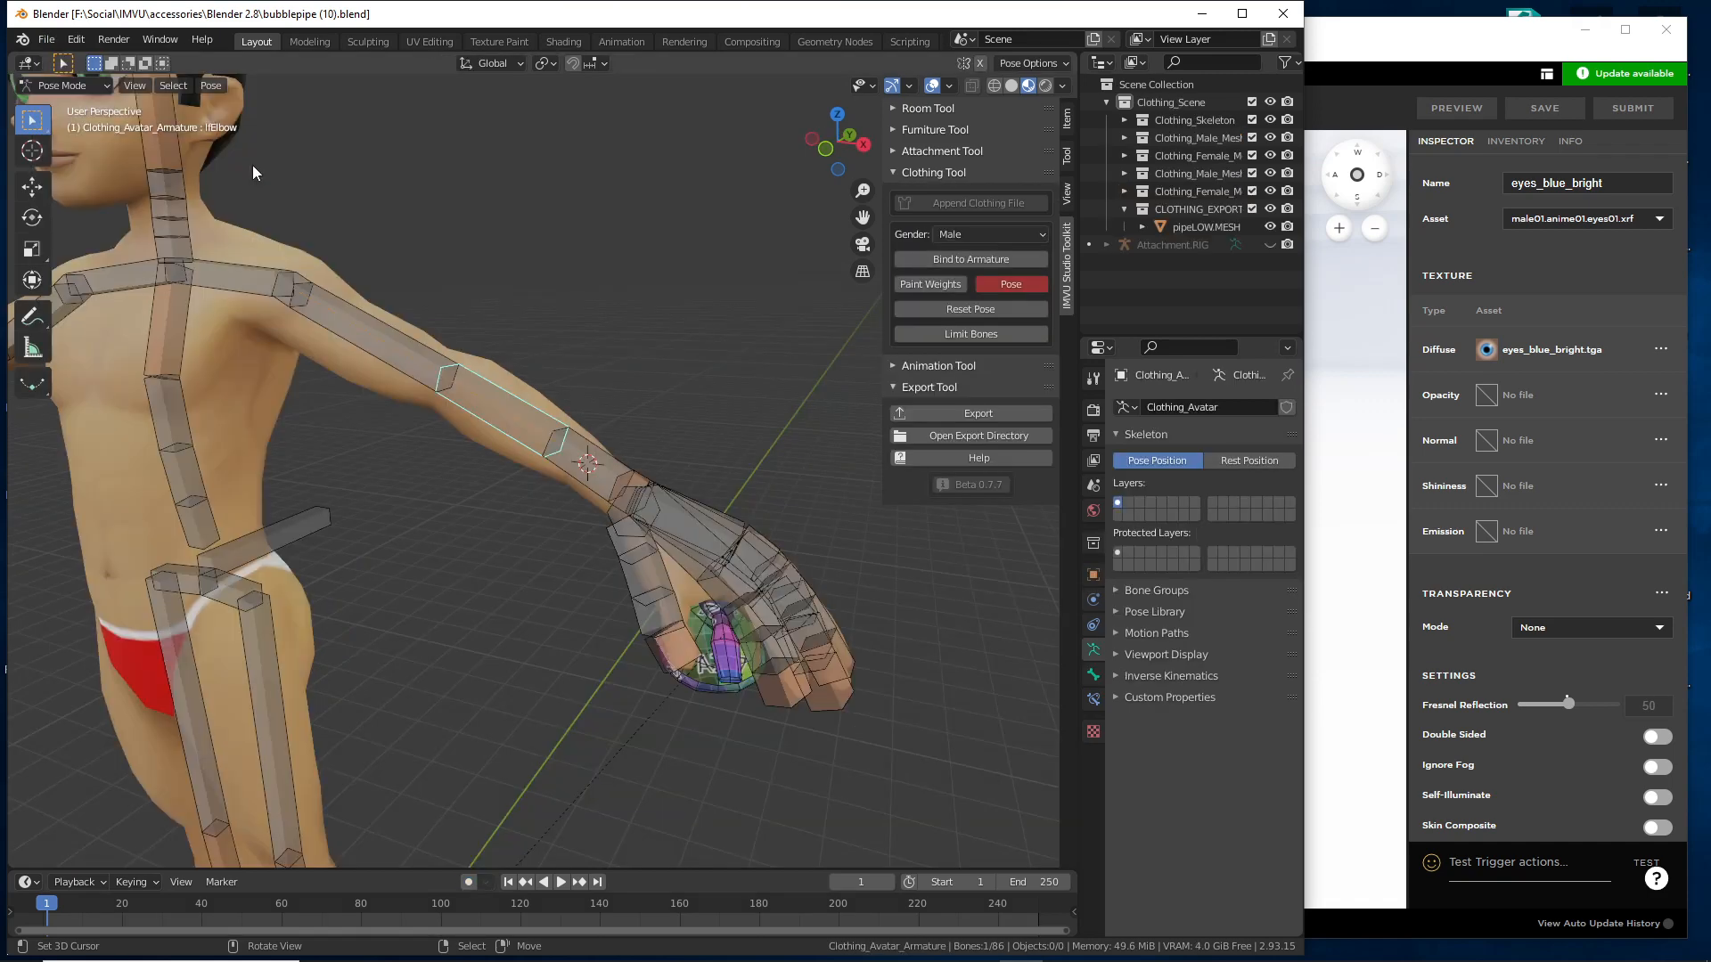
pyautogui.moveTo(424, 399); pyautogui.dragTo(531, 549, button='middle')
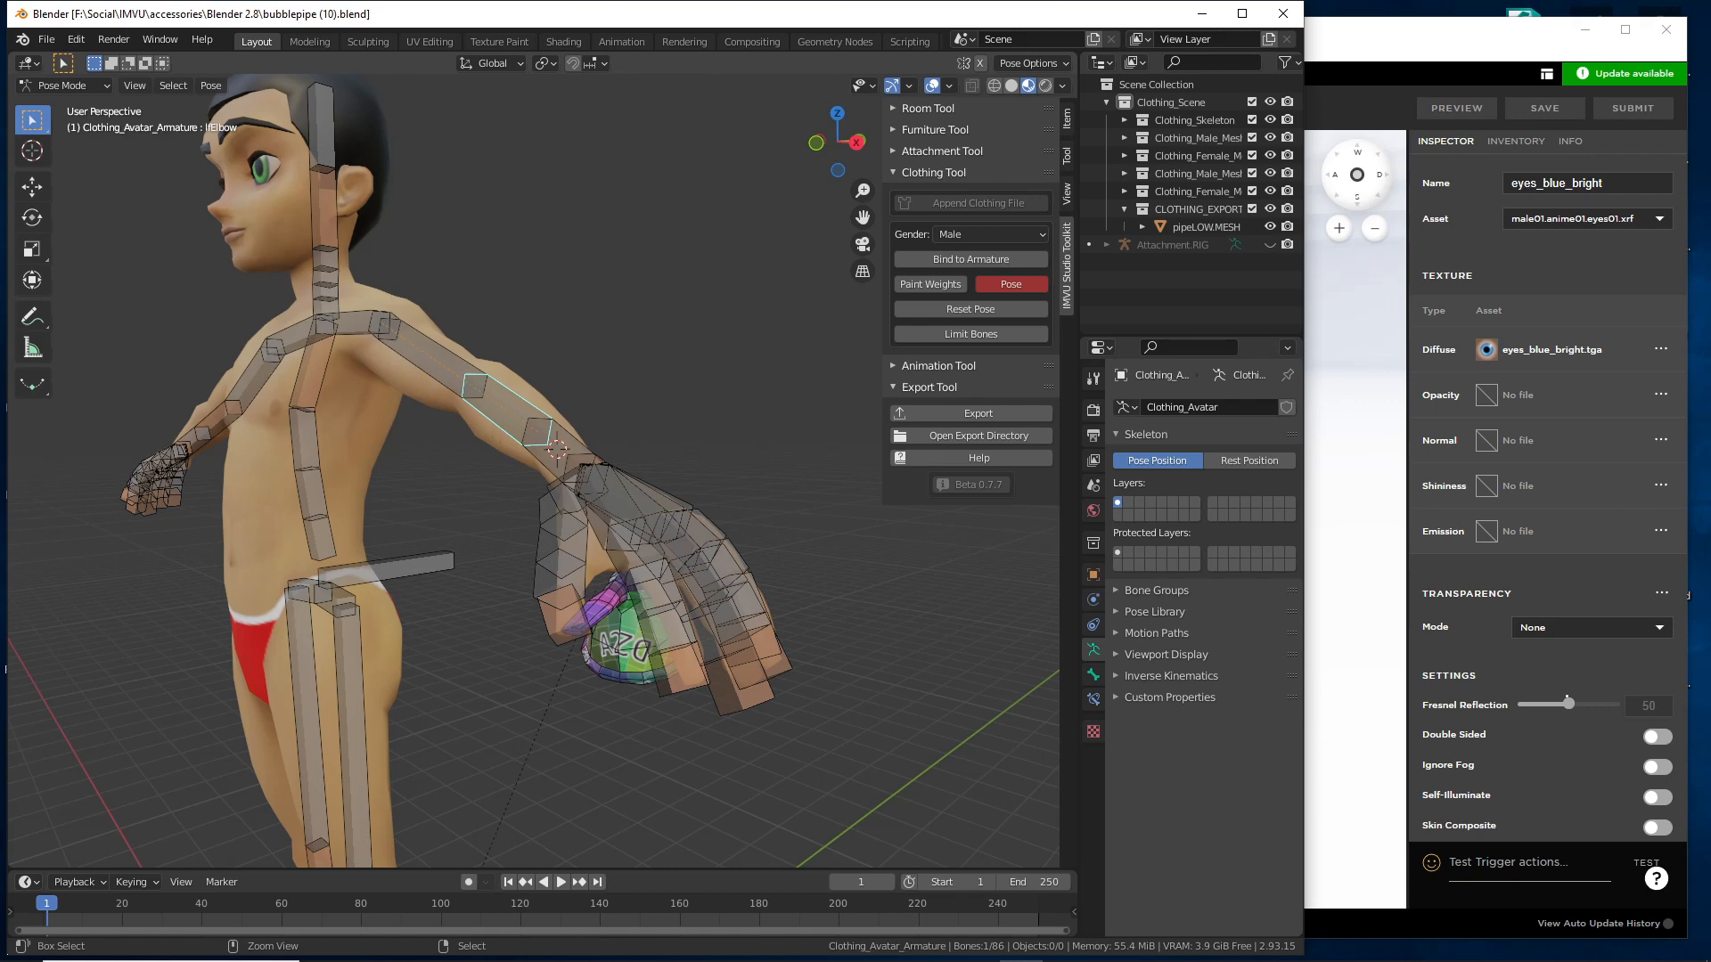
# - Examine the pipe's placement in the hand relative to the forearm, wrist and finger bones of the clothing armature
pyautogui.moveTo(877, 195)
pyautogui.mouseDown()
pyautogui.moveTo(876, 262)
pyautogui.moveTo(857, 200)
pyautogui.mouseUp()
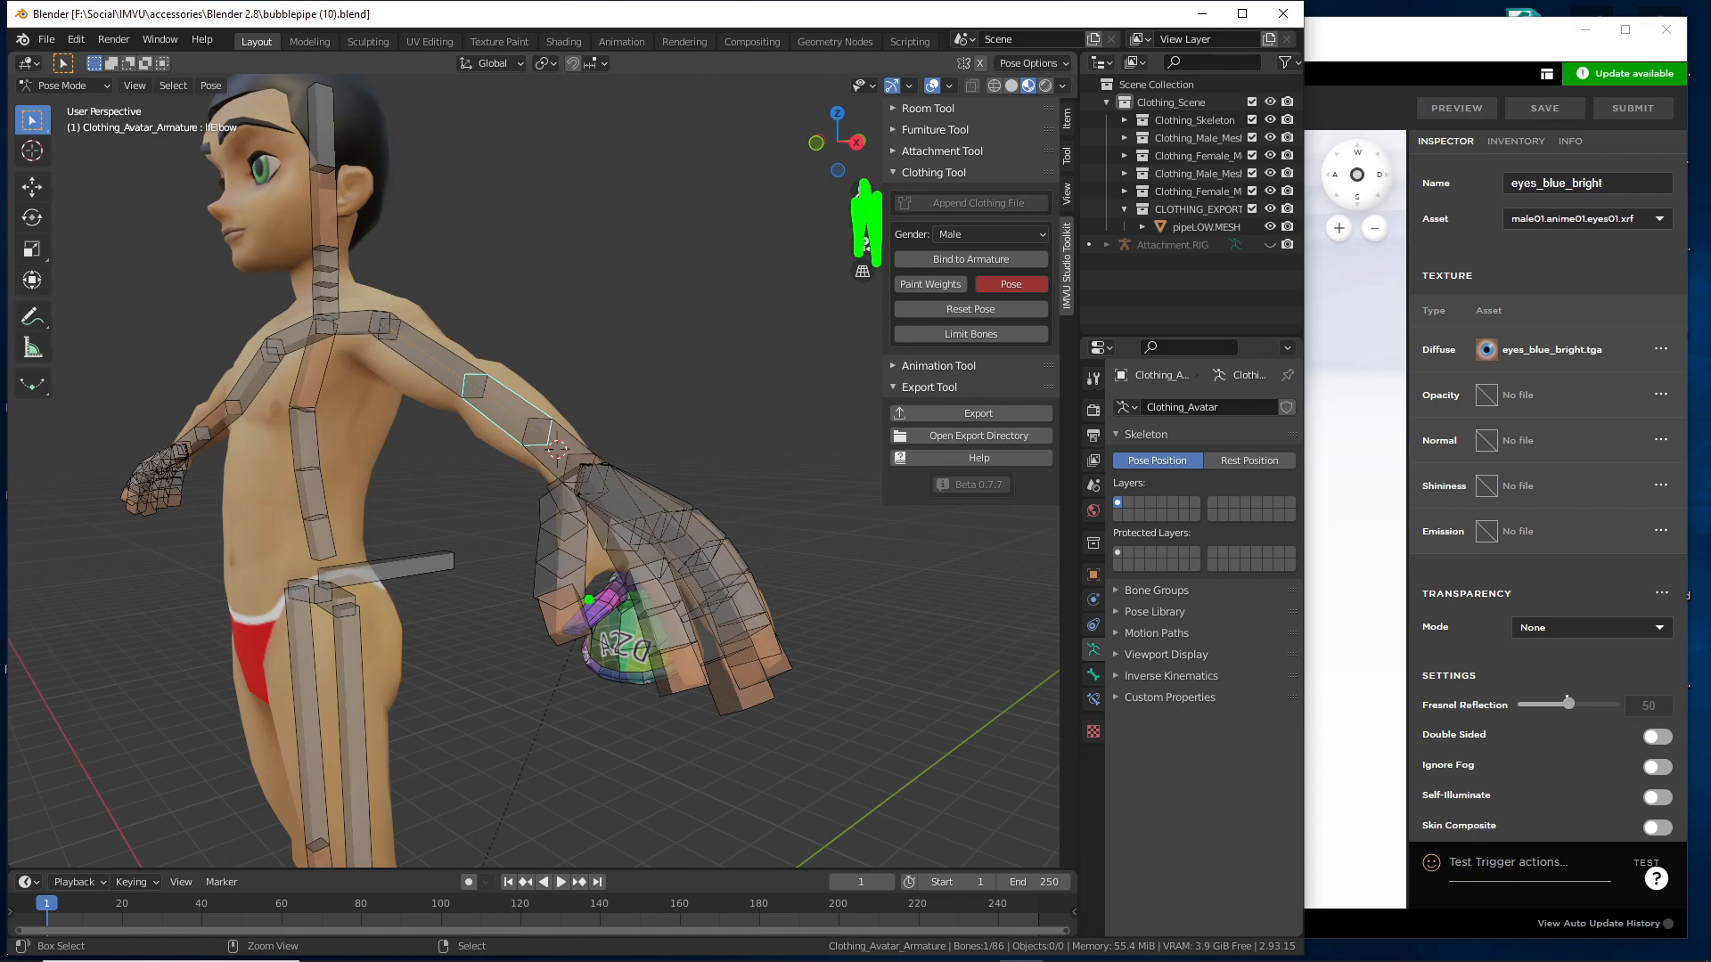
pyautogui.moveTo(608, 578)
pyautogui.mouseDown()
pyautogui.moveTo(579, 595)
pyautogui.moveTo(678, 682)
pyautogui.moveTo(603, 565)
pyautogui.mouseUp()
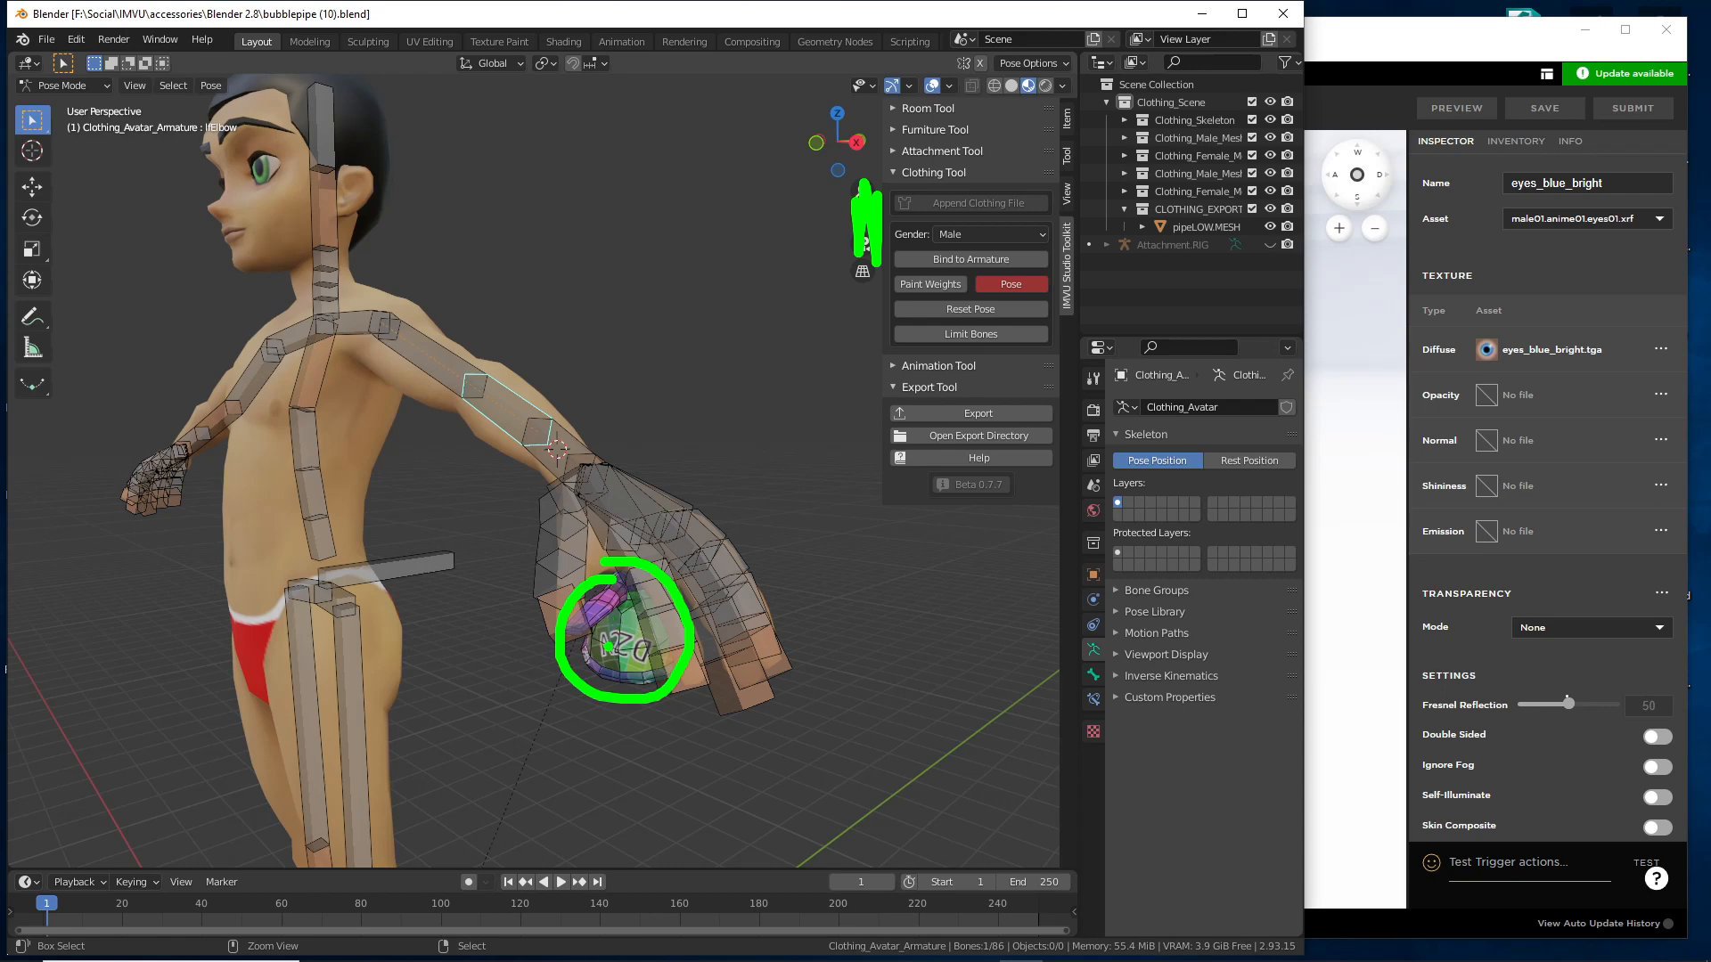
pyautogui.moveTo(608, 645)
pyautogui.mouseDown()
pyautogui.moveTo(593, 647)
pyautogui.moveTo(494, 437)
pyautogui.moveTo(439, 472)
pyautogui.mouseUp()
pyautogui.moveTo(472, 456); pyautogui.dragTo(488, 489)
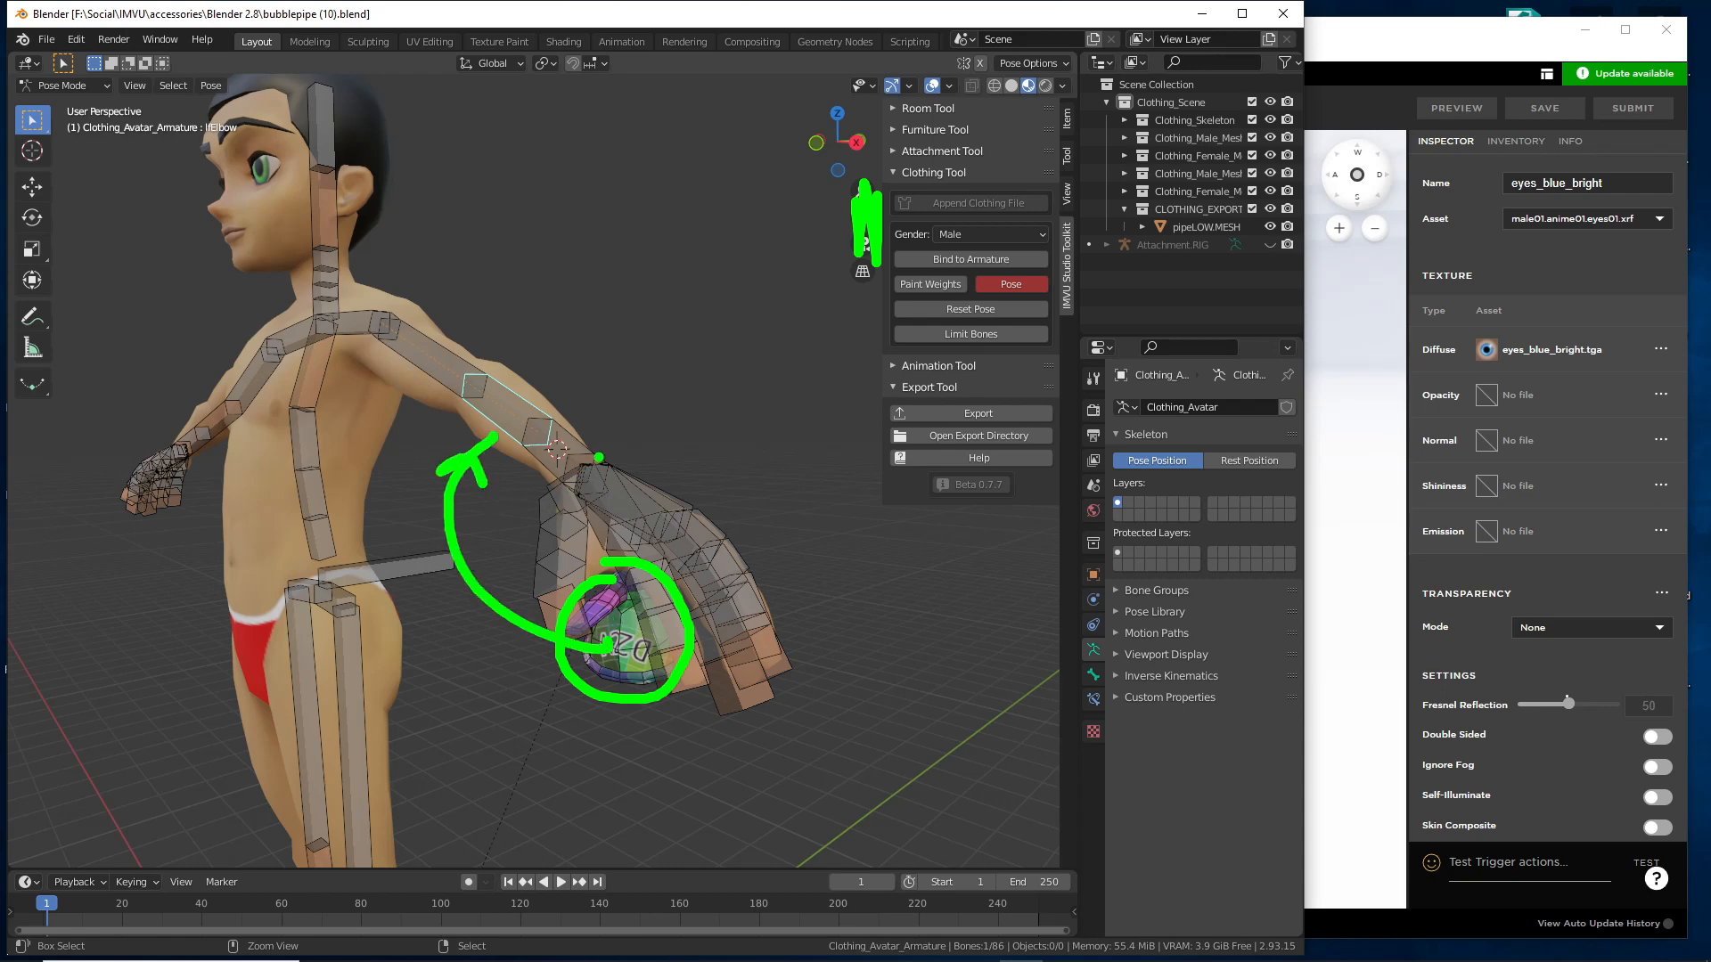
pyautogui.moveTo(599, 457)
pyautogui.mouseDown()
pyautogui.moveTo(563, 490)
pyautogui.moveTo(610, 460)
pyautogui.mouseUp()
pyautogui.moveTo(605, 562)
pyautogui.mouseDown()
pyautogui.moveTo(595, 514)
pyautogui.moveTo(608, 532)
pyautogui.mouseUp()
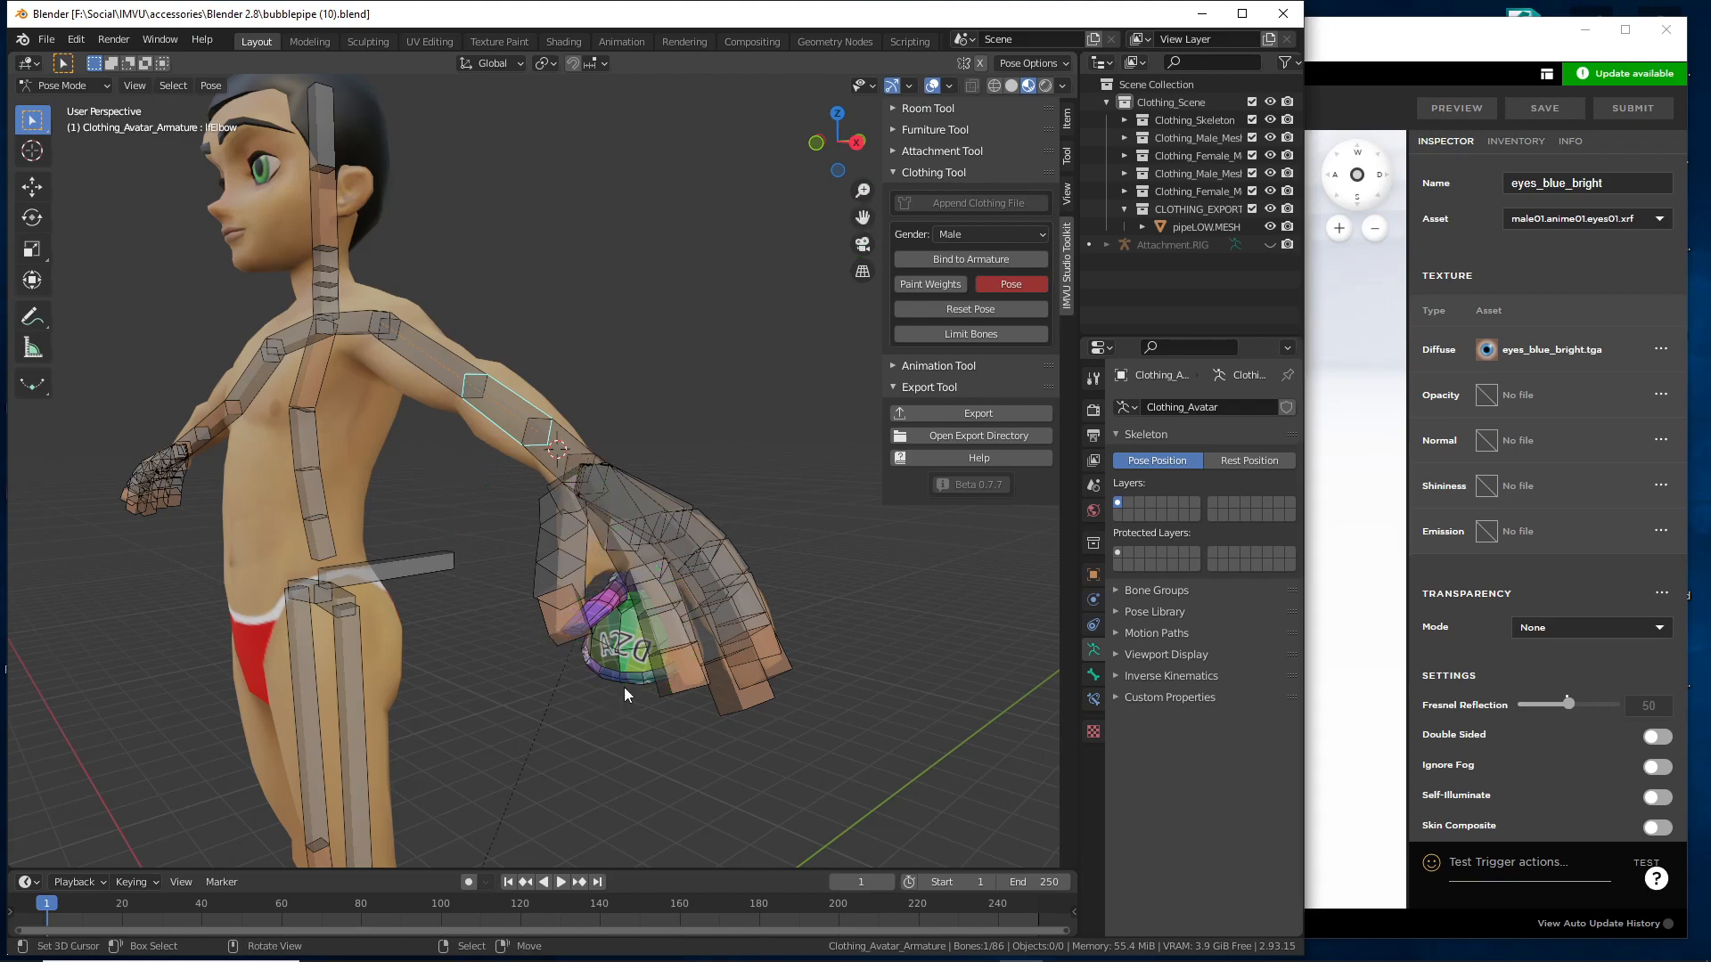
pyautogui.moveTo(615, 672)
pyautogui.mouseDown(button='middle')
pyautogui.moveTo(586, 659)
pyautogui.moveTo(613, 692)
pyautogui.moveTo(604, 557)
pyautogui.moveTo(565, 561)
pyautogui.moveTo(665, 637)
pyautogui.moveTo(693, 683)
pyautogui.moveTo(676, 681)
pyautogui.mouseUp(button='middle')
pyautogui.scroll(-4, 693, 684)
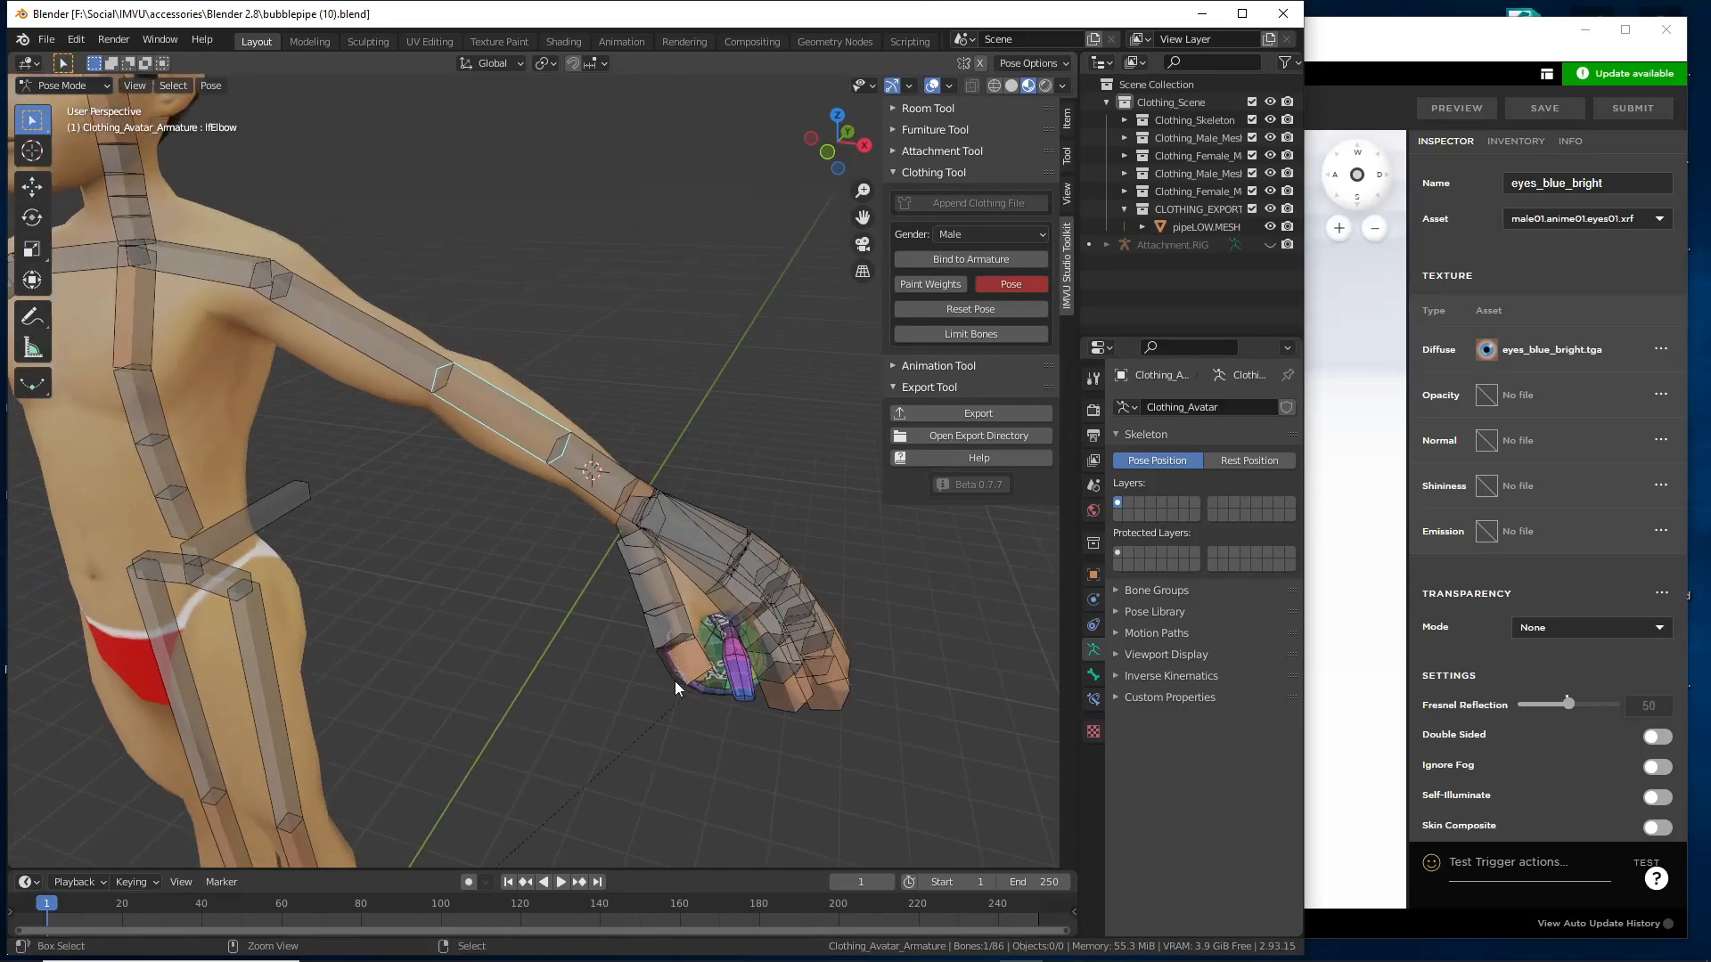
pyautogui.moveTo(708, 604)
pyautogui.mouseDown()
pyautogui.moveTo(661, 669)
pyautogui.moveTo(710, 599)
pyautogui.mouseUp()
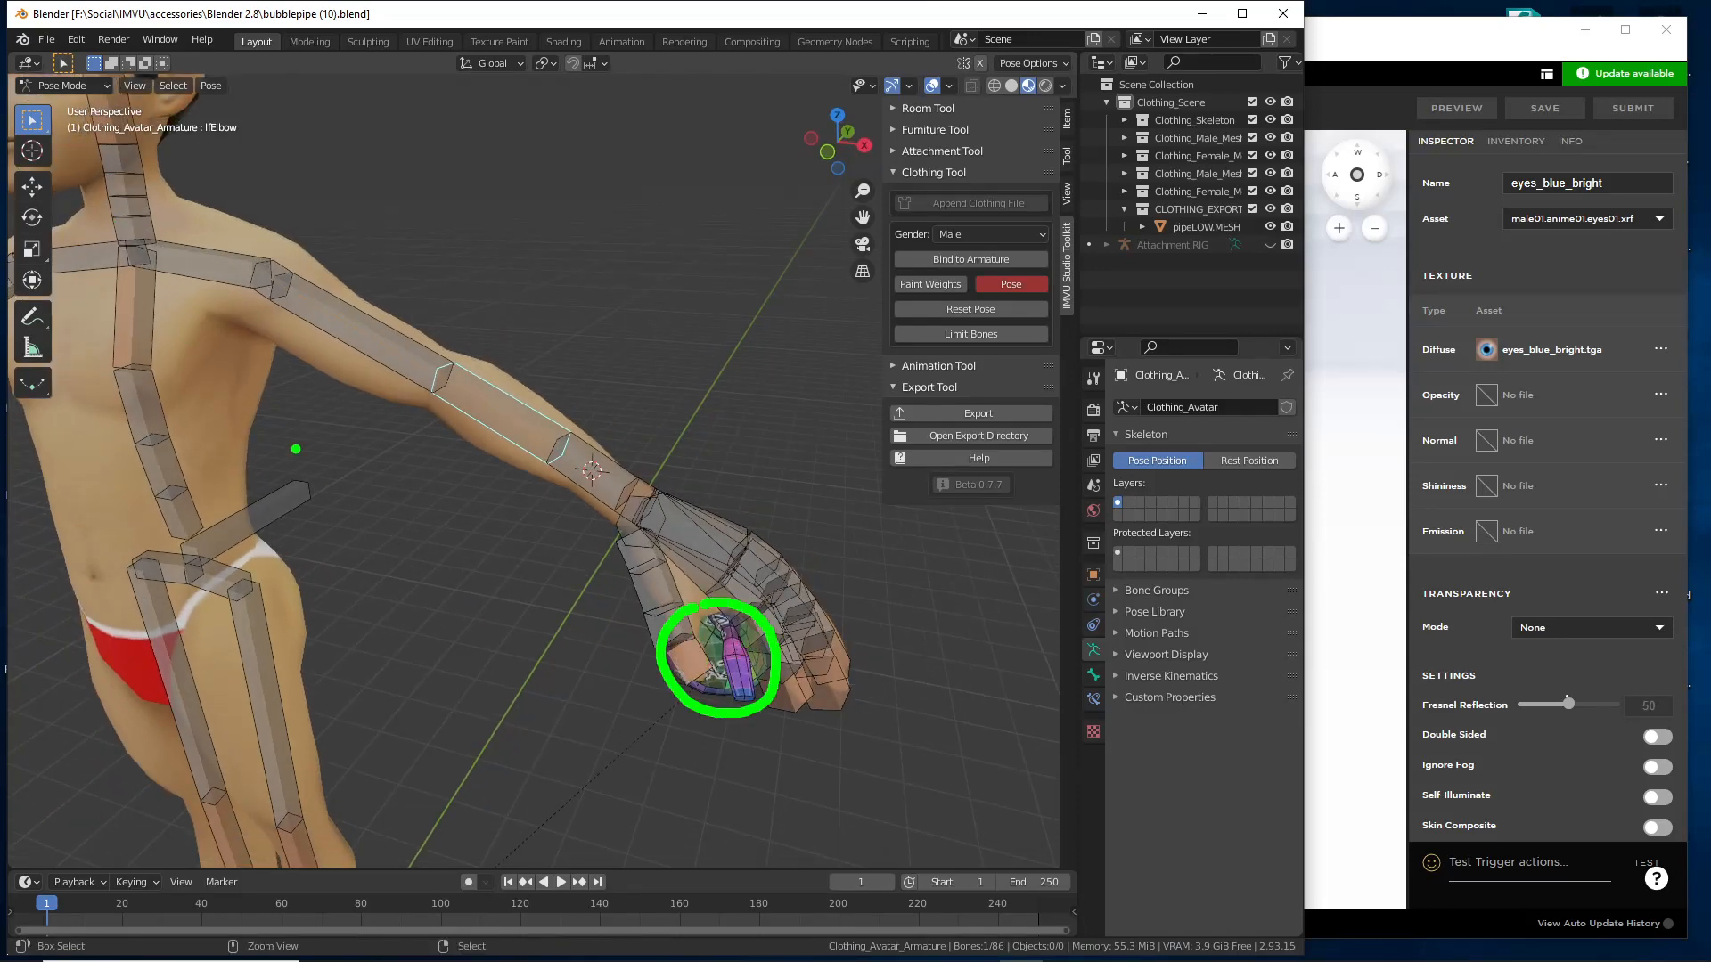
pyautogui.moveTo(500, 544)
pyautogui.mouseDown(button='middle')
pyautogui.moveTo(365, 420)
pyautogui.moveTo(506, 527)
pyautogui.moveTo(496, 601)
pyautogui.mouseUp(button='middle')
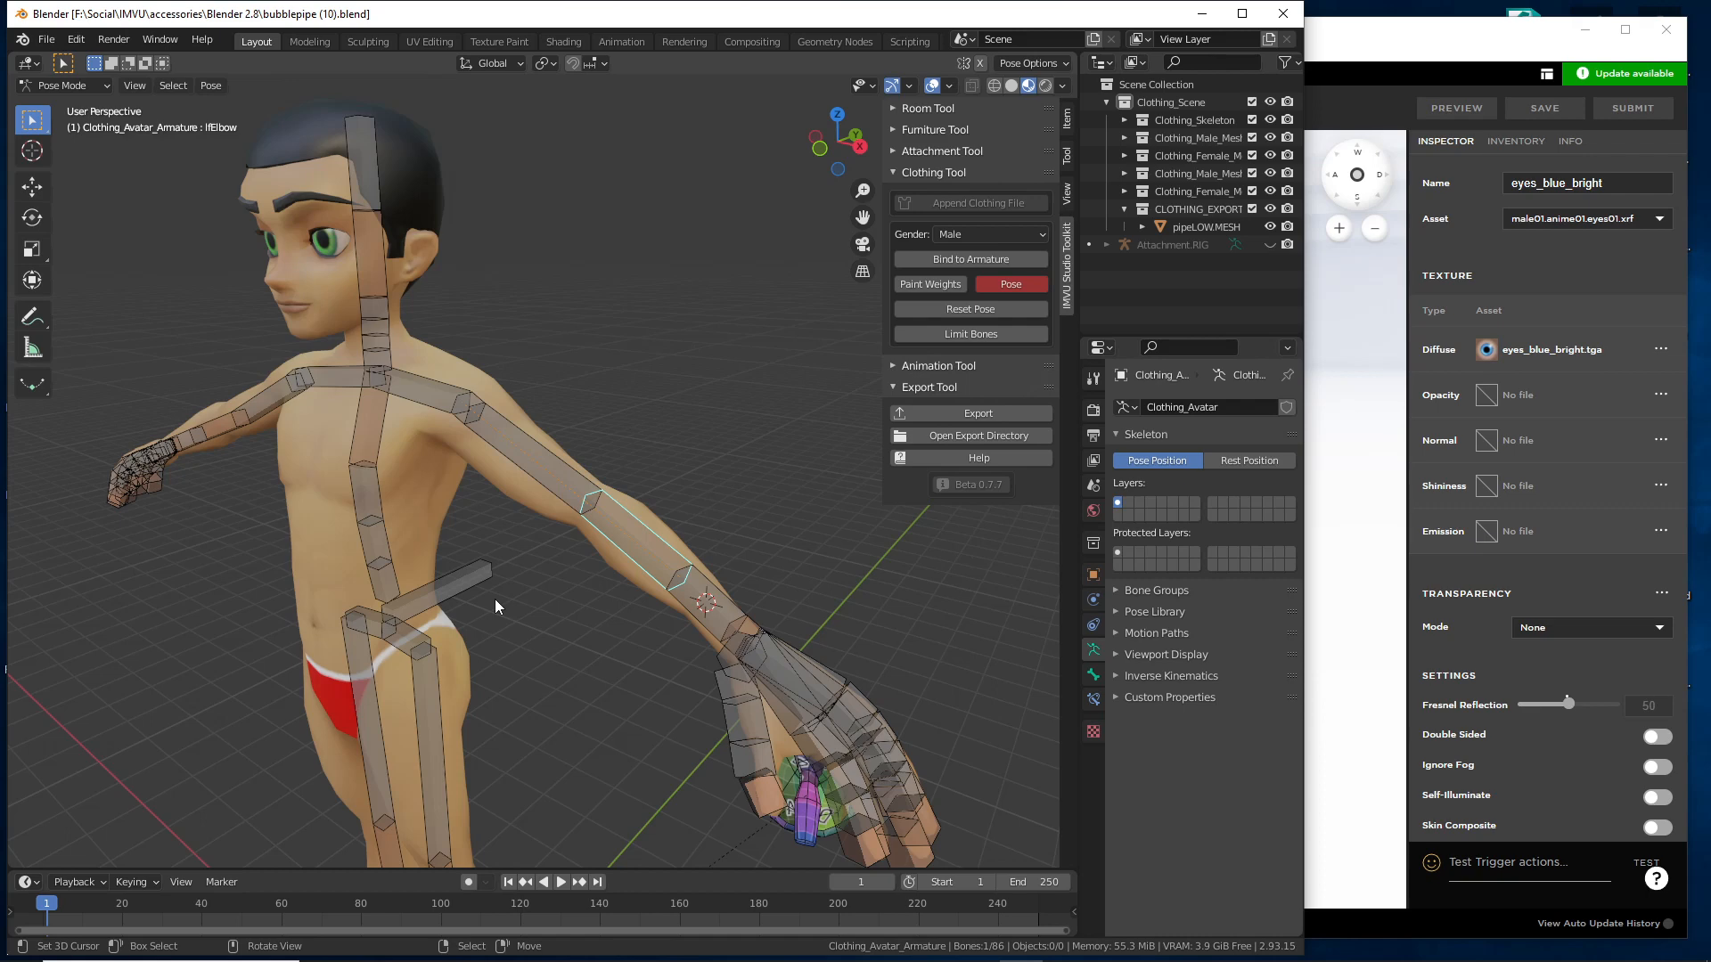
pyautogui.moveTo(798, 718)
pyautogui.mouseDown()
pyautogui.moveTo(742, 751)
pyautogui.moveTo(827, 715)
pyautogui.mouseUp()
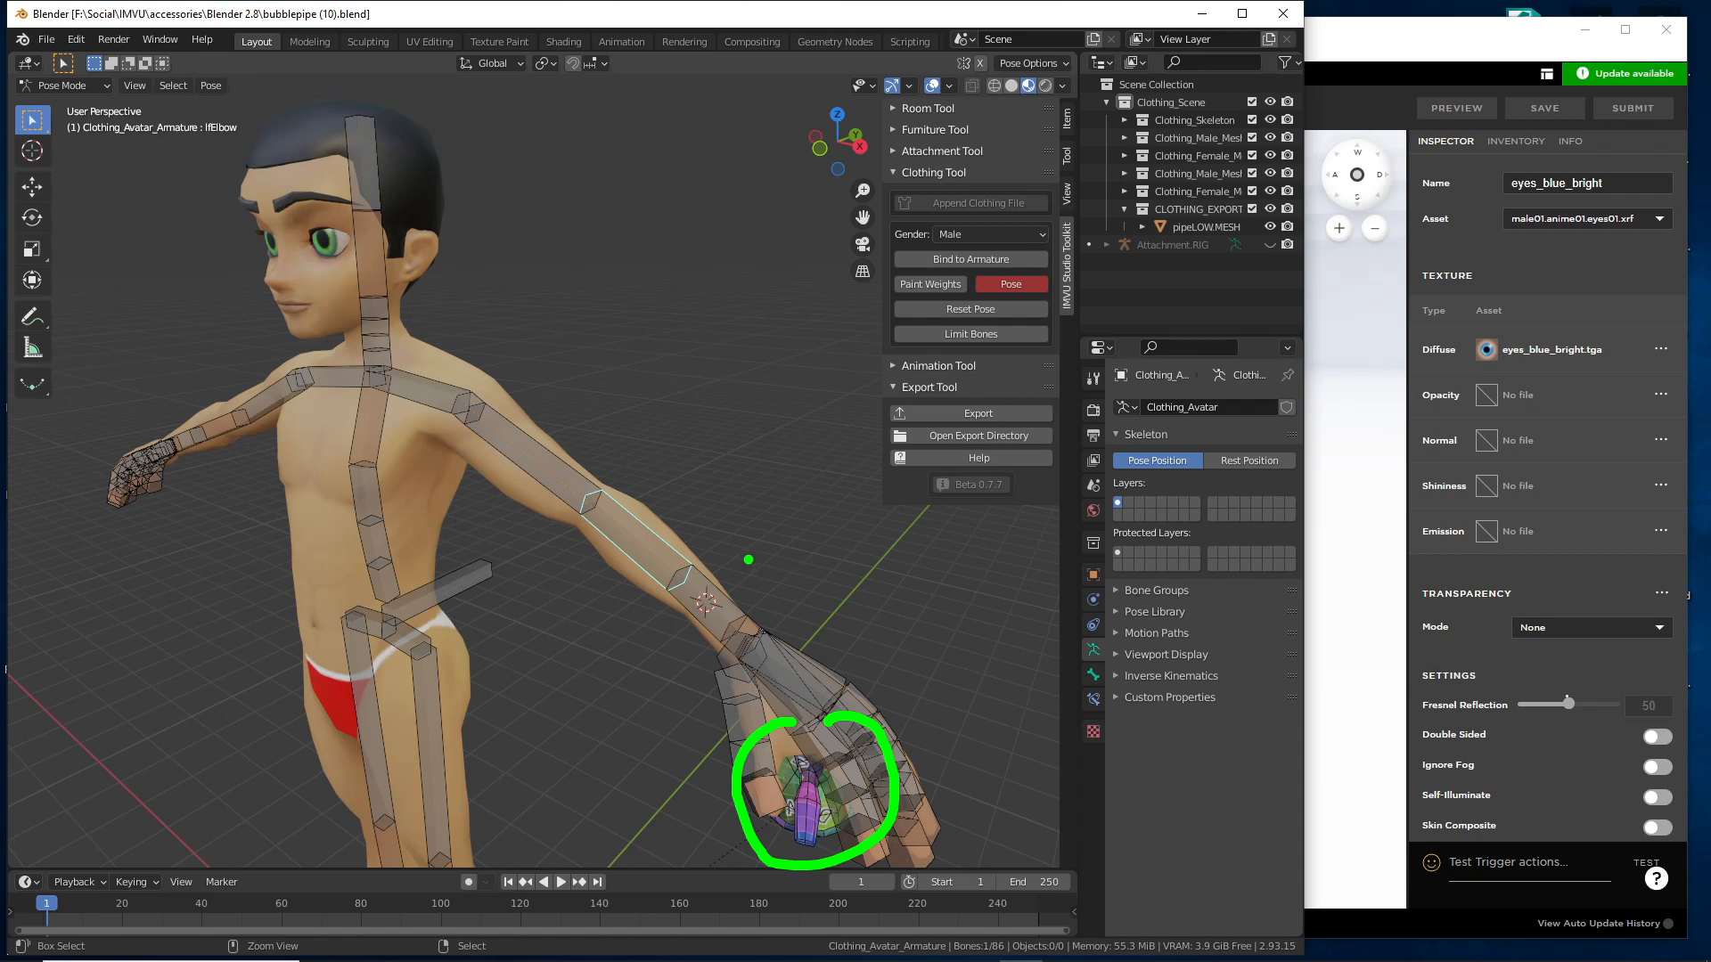
pyautogui.press('Escape')
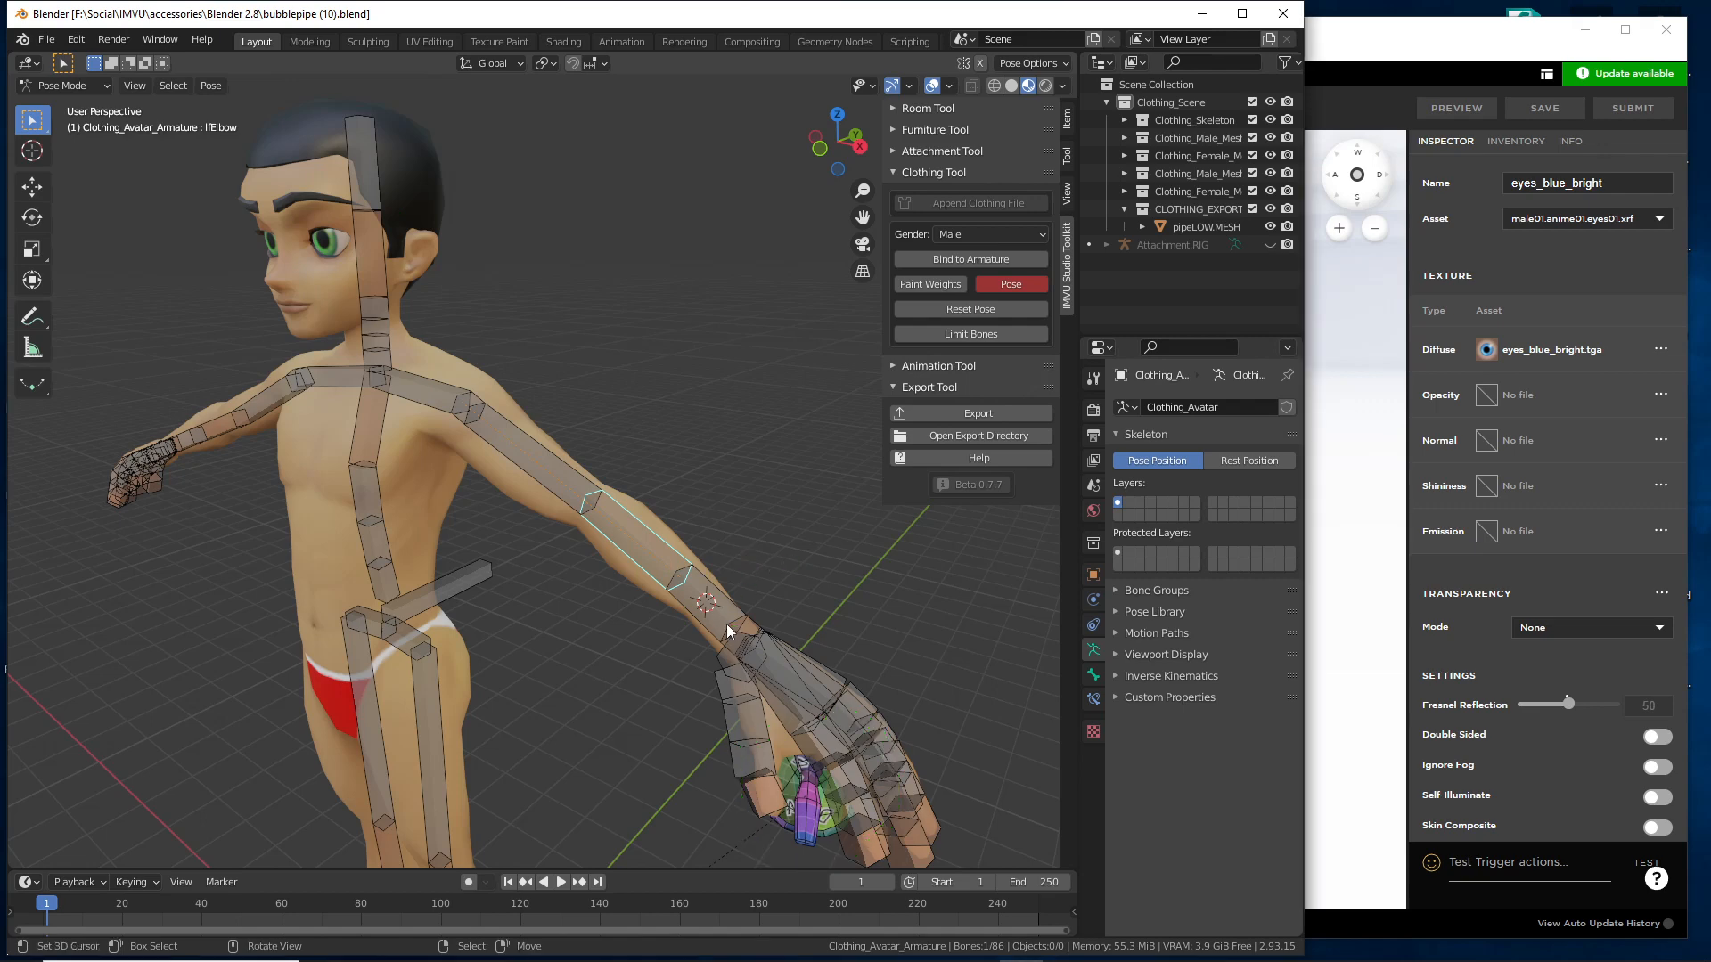
# - Inspect the pipe bowl against the palm from below and the side, and trace the arm and finger bones around it
pyautogui.moveTo(739, 629); pyautogui.dragTo(663, 510, button='middle')
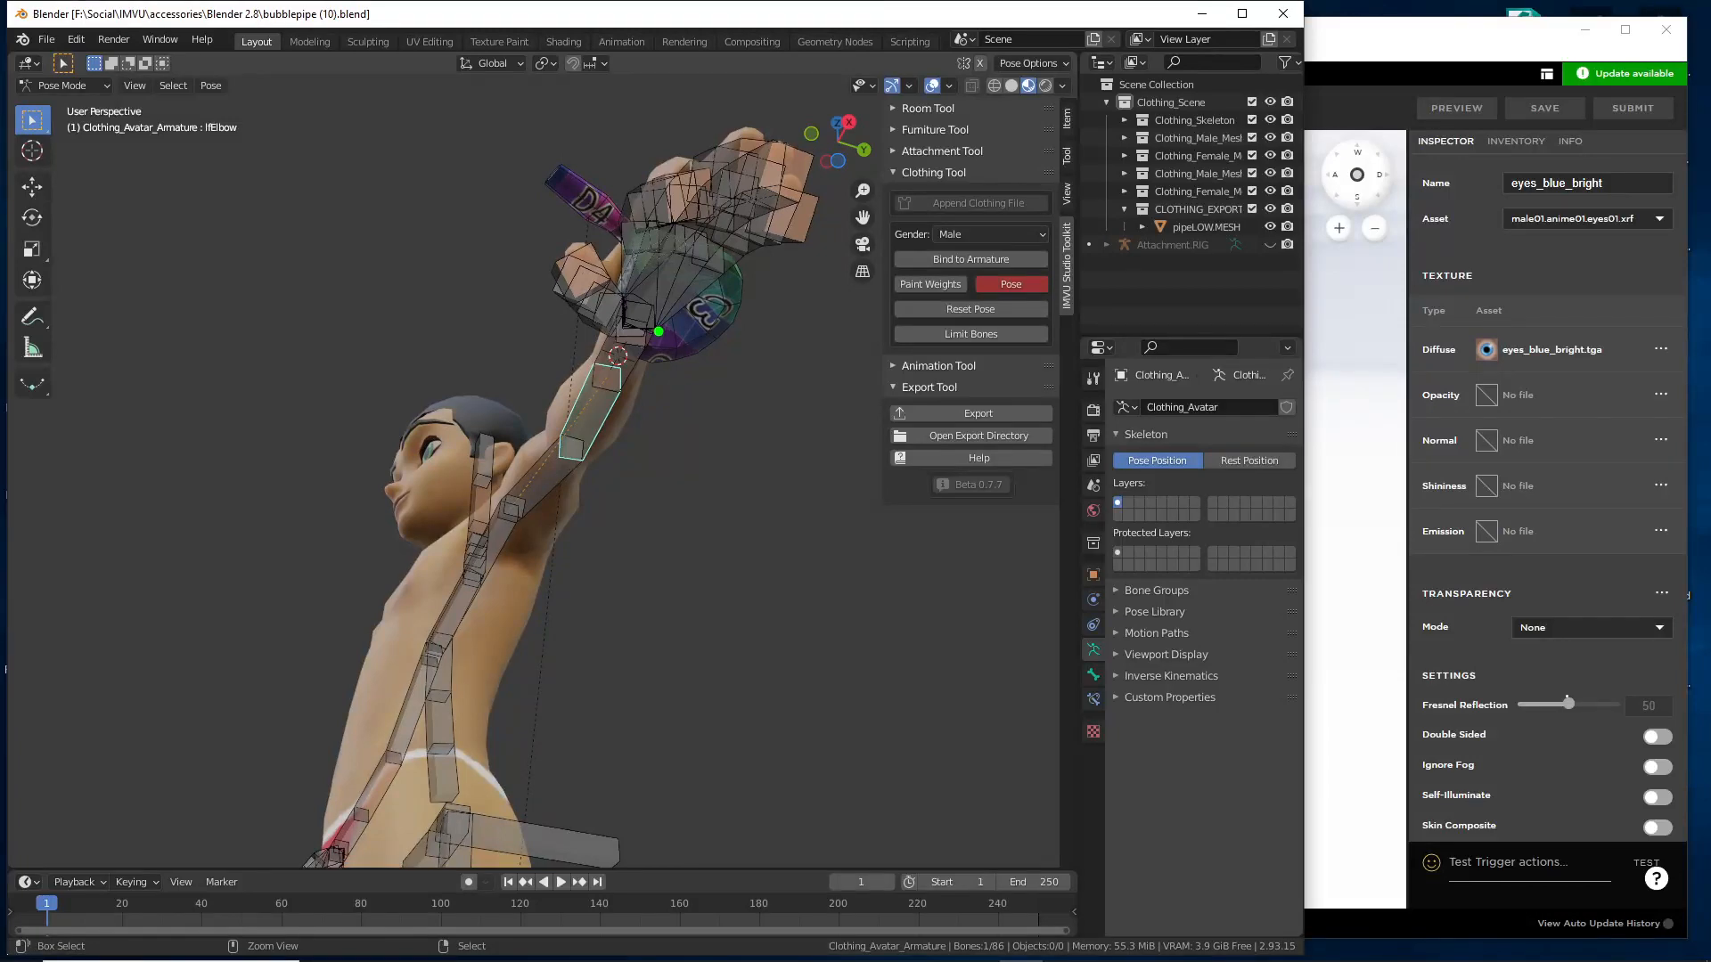
pyautogui.moveTo(659, 331)
pyautogui.mouseDown()
pyautogui.moveTo(635, 323)
pyautogui.moveTo(664, 319)
pyautogui.mouseUp()
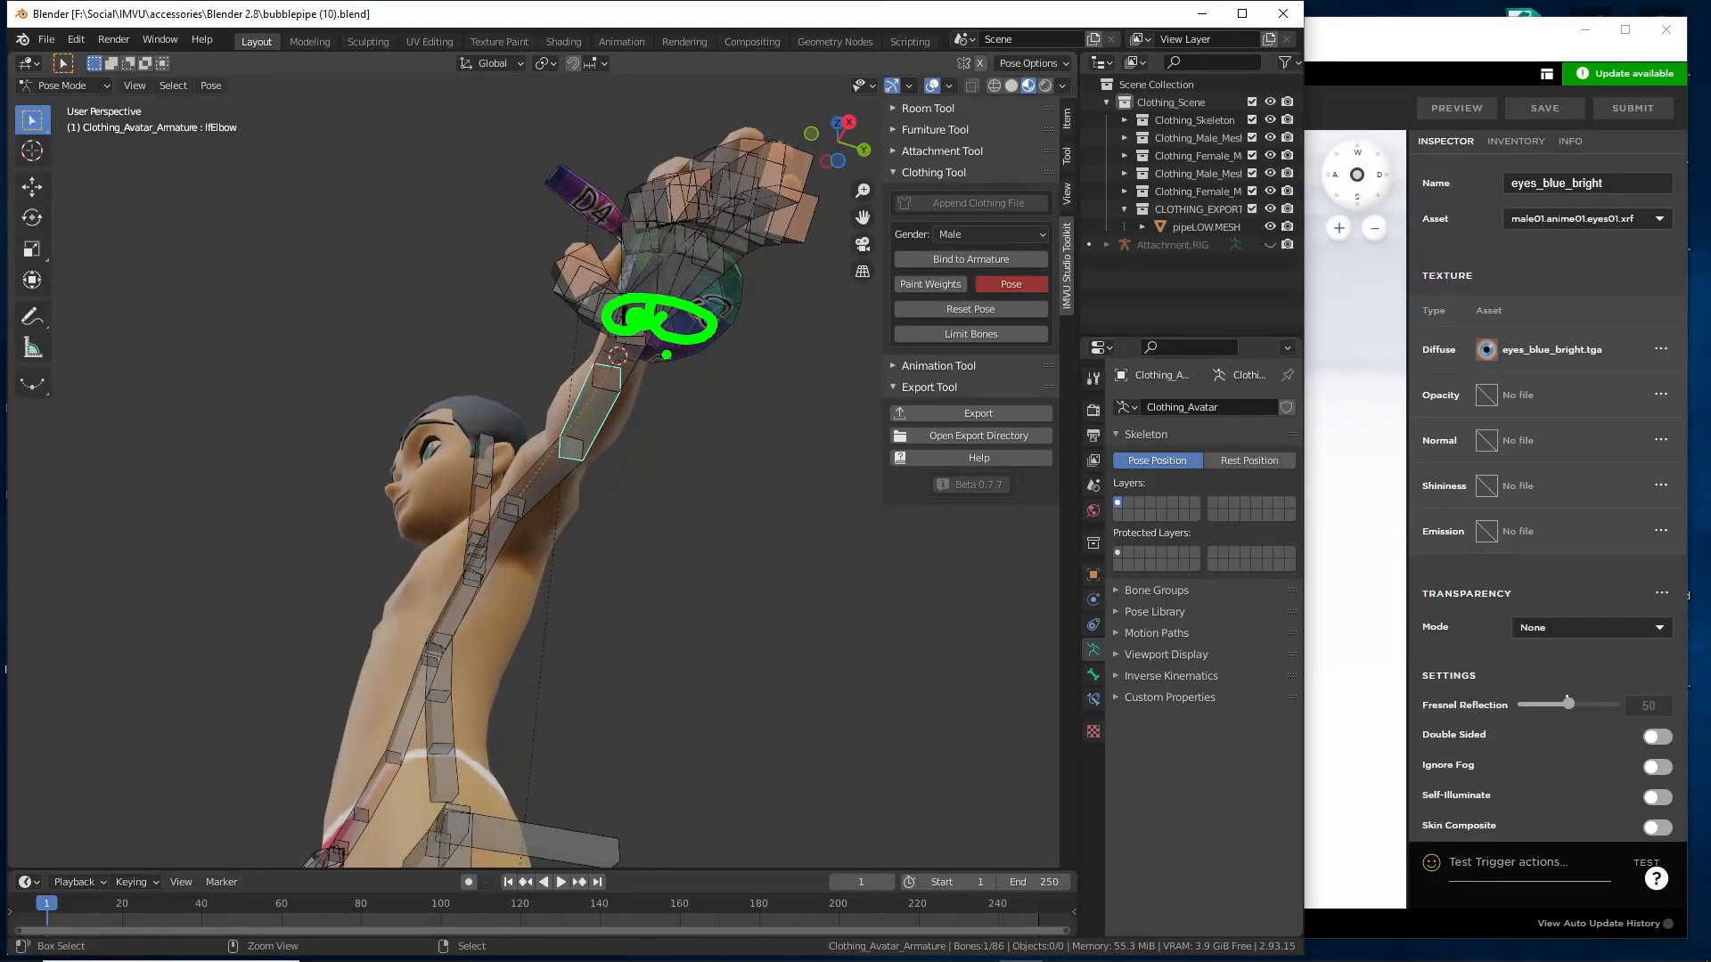
pyautogui.press('Escape')
pyautogui.moveTo(667, 355); pyautogui.dragTo(687, 489, button='middle')
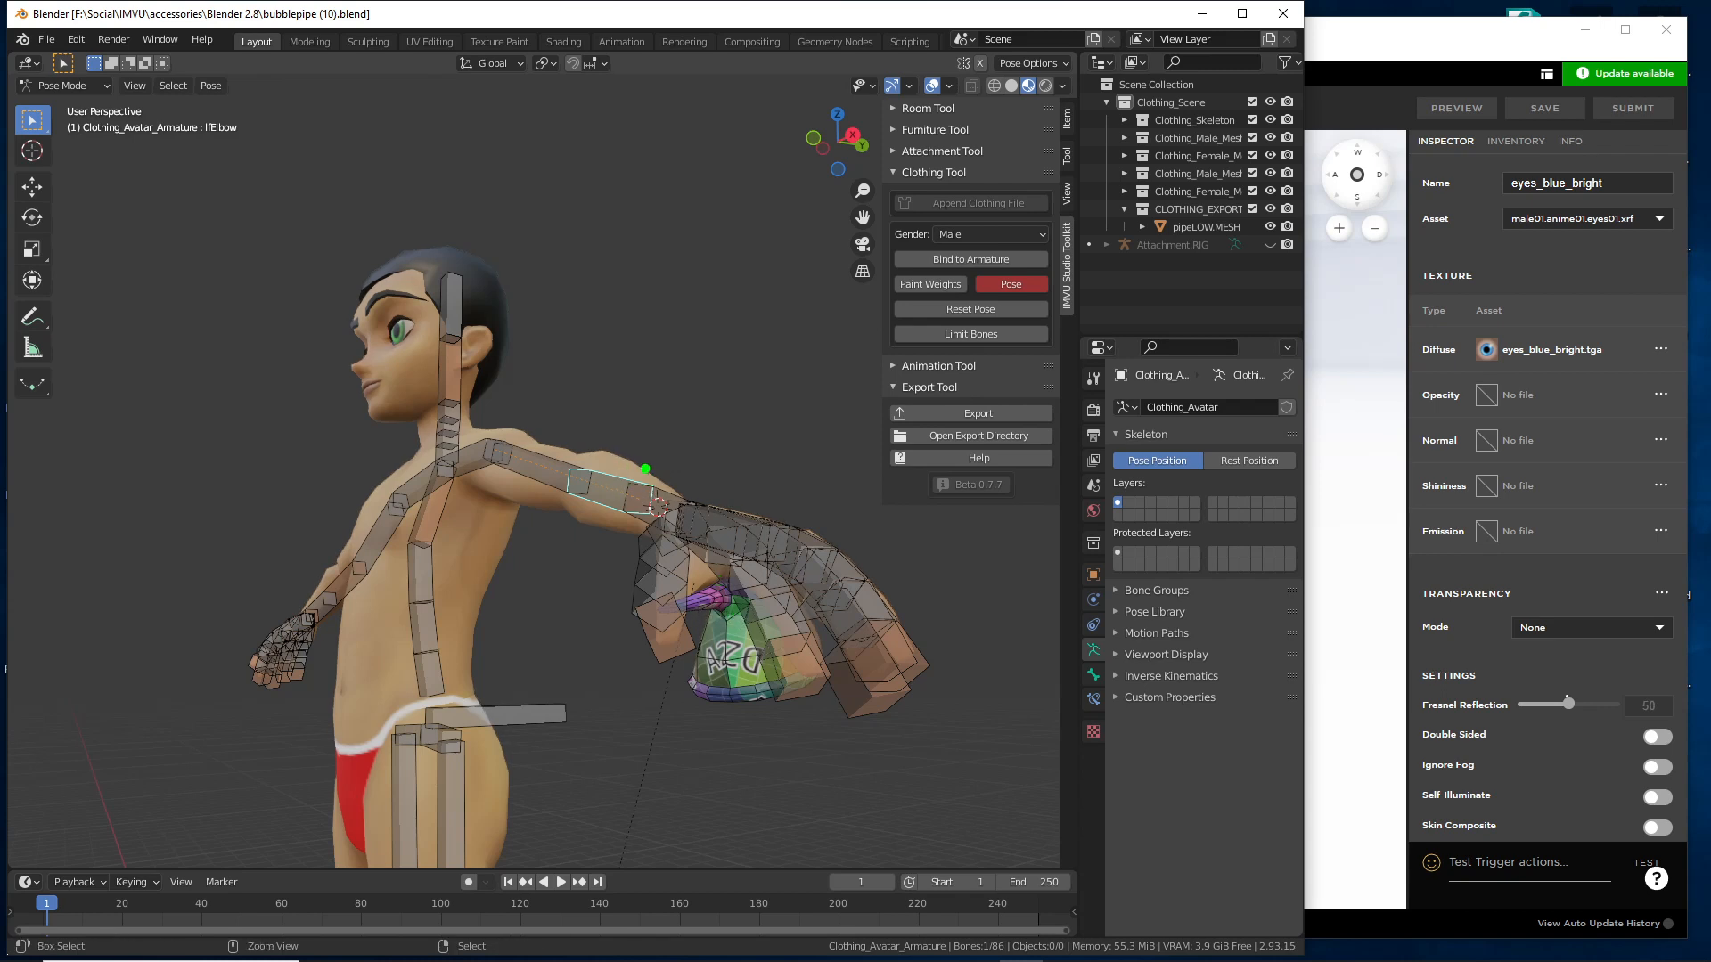
pyautogui.moveTo(645, 469)
pyautogui.mouseDown()
pyautogui.moveTo(687, 521)
pyautogui.moveTo(789, 521)
pyautogui.moveTo(878, 624)
pyautogui.moveTo(878, 660)
pyautogui.mouseUp()
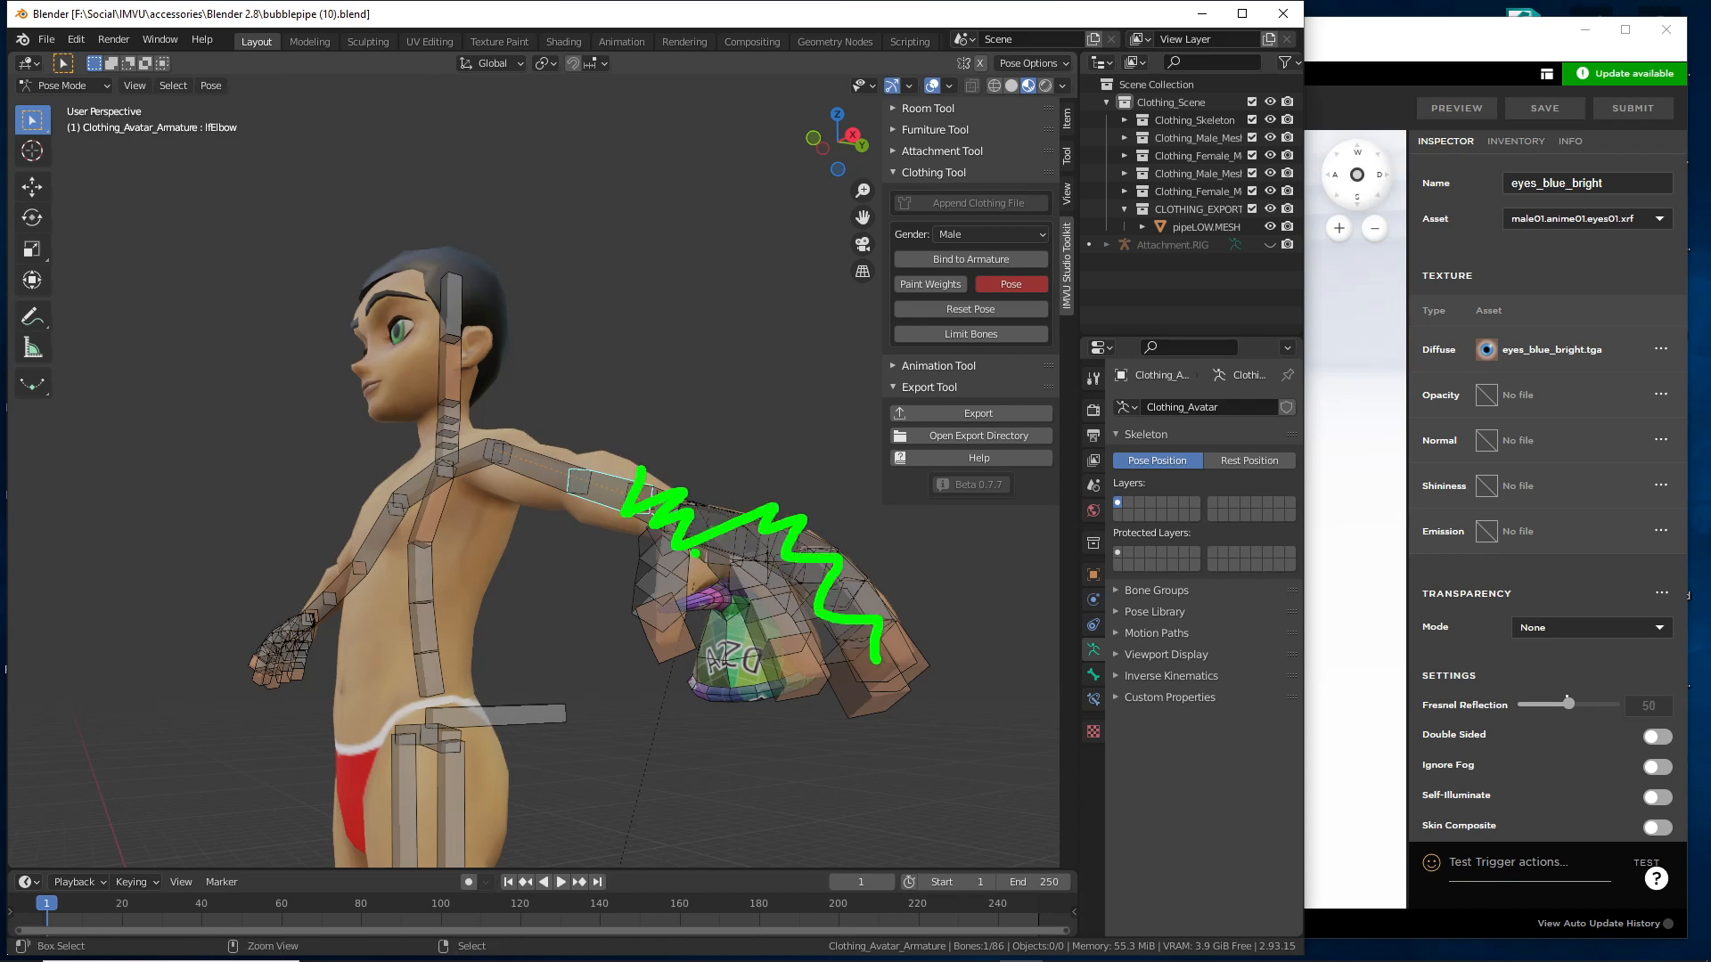
pyautogui.moveTo(692, 524)
pyautogui.mouseDown()
pyautogui.moveTo(655, 615)
pyautogui.moveTo(700, 624)
pyautogui.mouseUp()
pyautogui.moveTo(722, 561); pyautogui.dragTo(780, 677)
pyautogui.moveTo(797, 521)
pyautogui.mouseDown()
pyautogui.moveTo(857, 613)
pyautogui.moveTo(864, 688)
pyautogui.mouseUp()
pyautogui.press('Escape')
pyautogui.moveTo(686, 550)
pyautogui.mouseDown(button='middle')
pyautogui.moveTo(696, 611)
pyautogui.moveTo(726, 628)
pyautogui.mouseUp(button='middle')
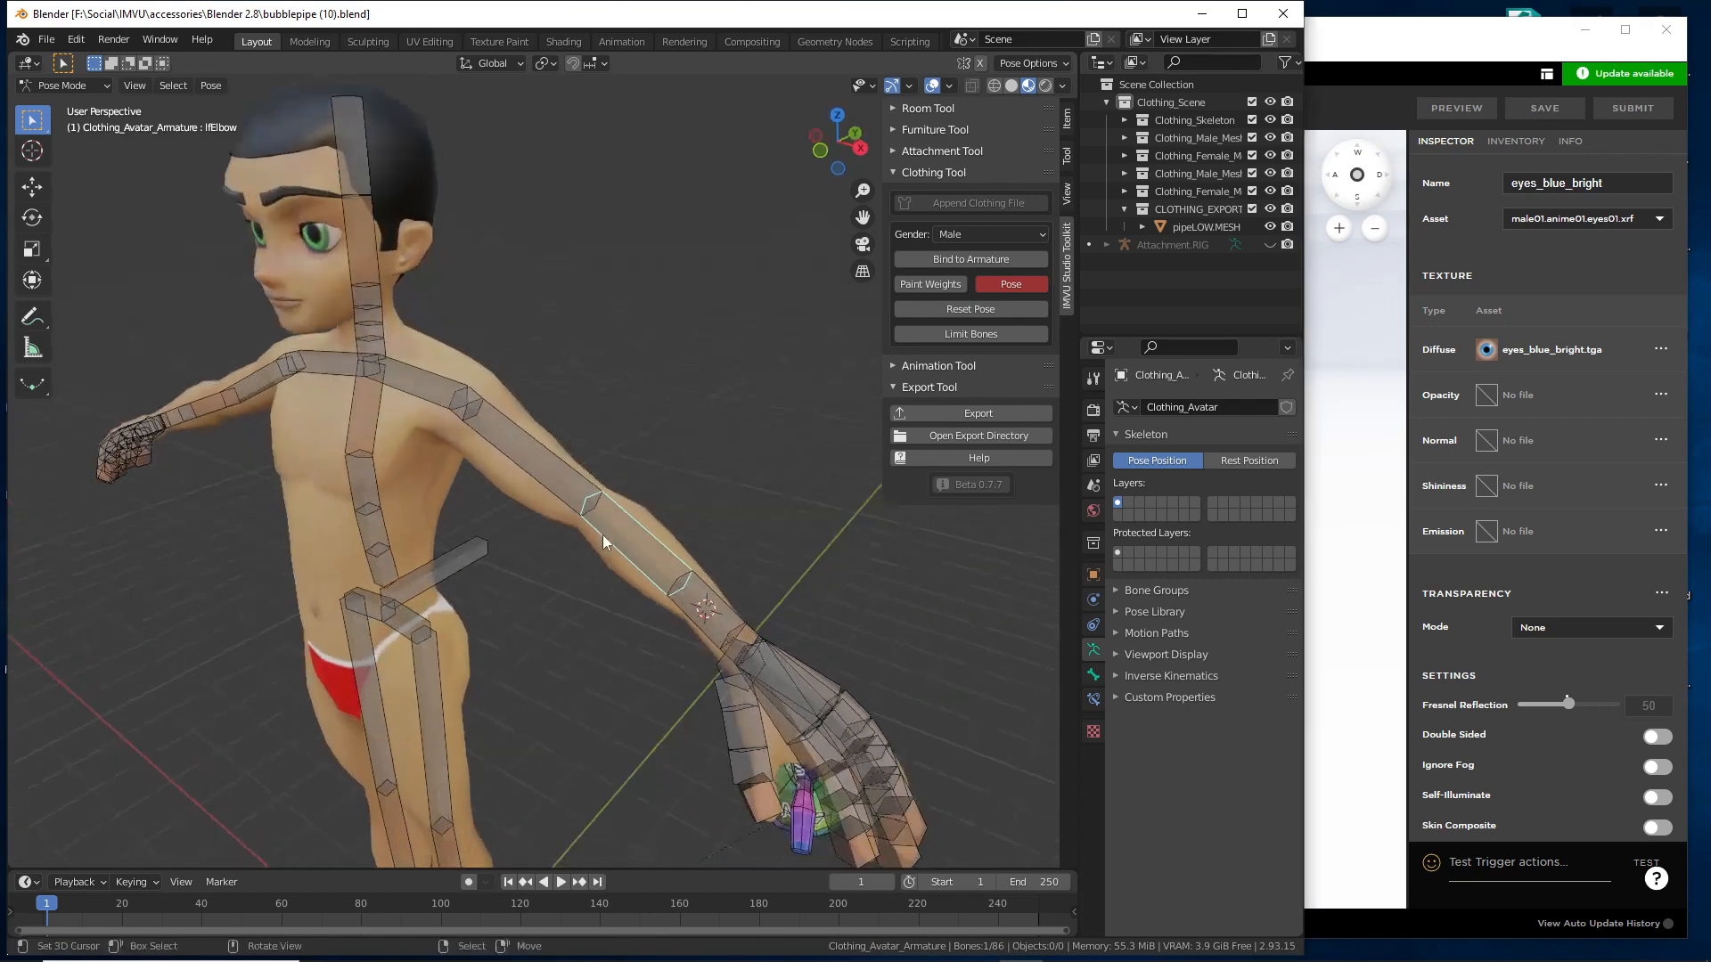
# - Reopen the recent file bubblepipe (12).blend and view the pipe bowl close up in the posed avatar's hand
pyautogui.click(46, 39)
pyautogui.moveTo(79, 96)
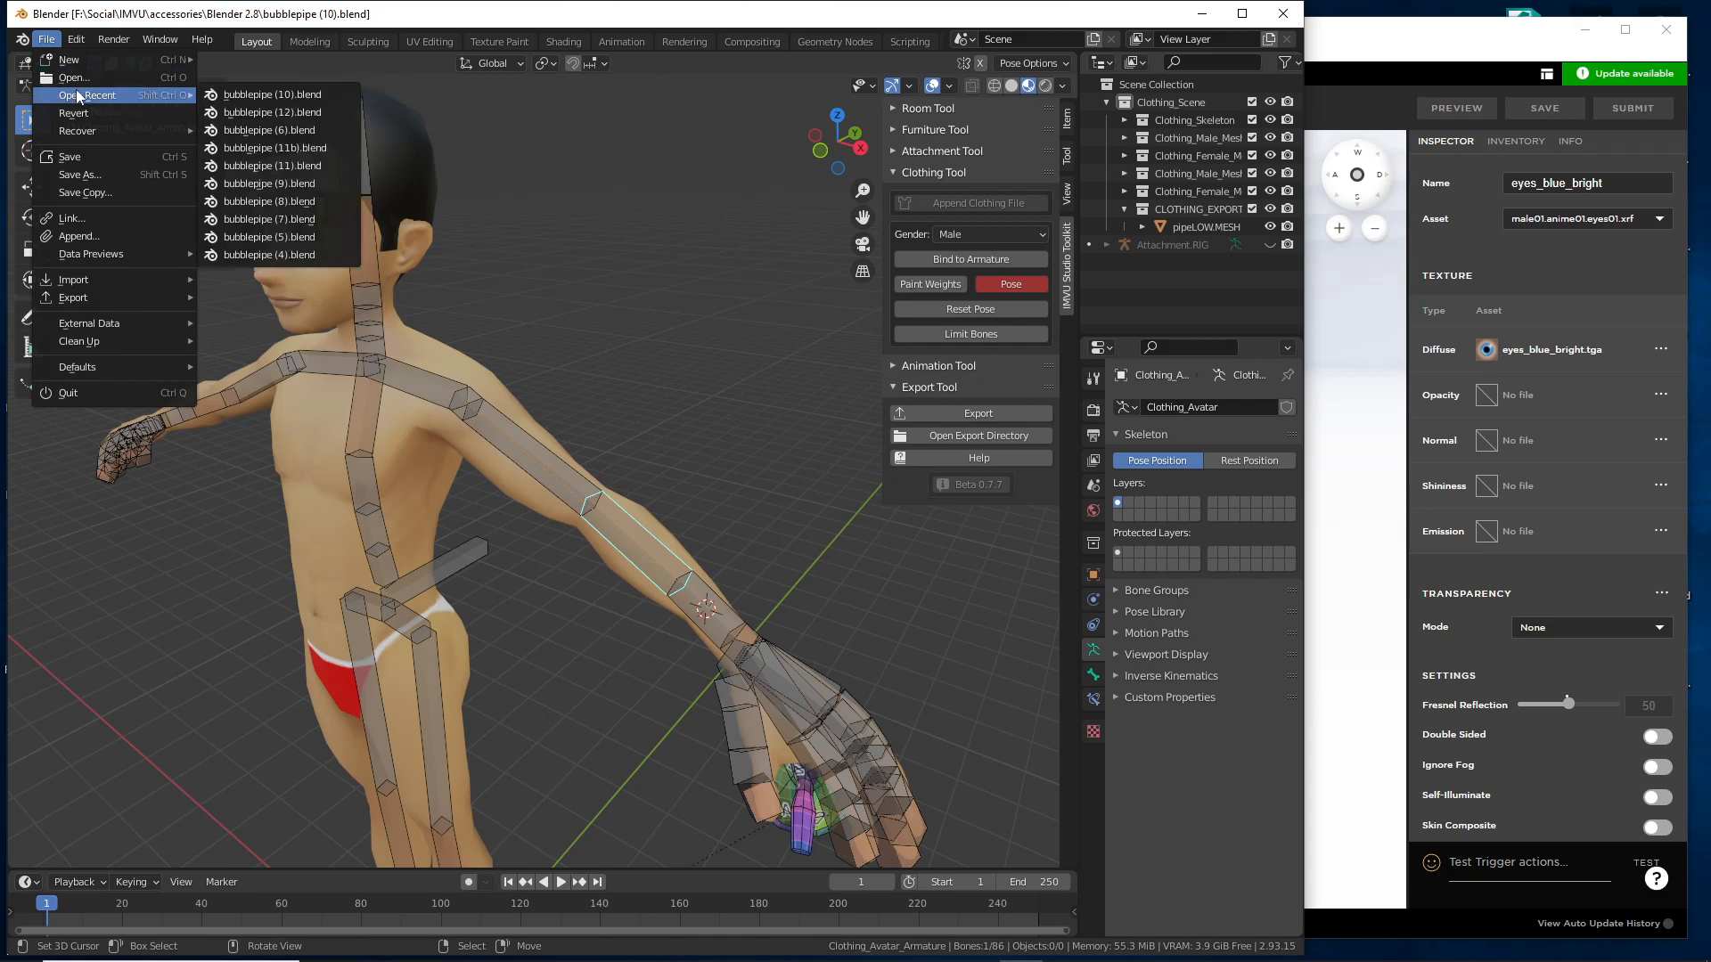
pyautogui.click(267, 114)
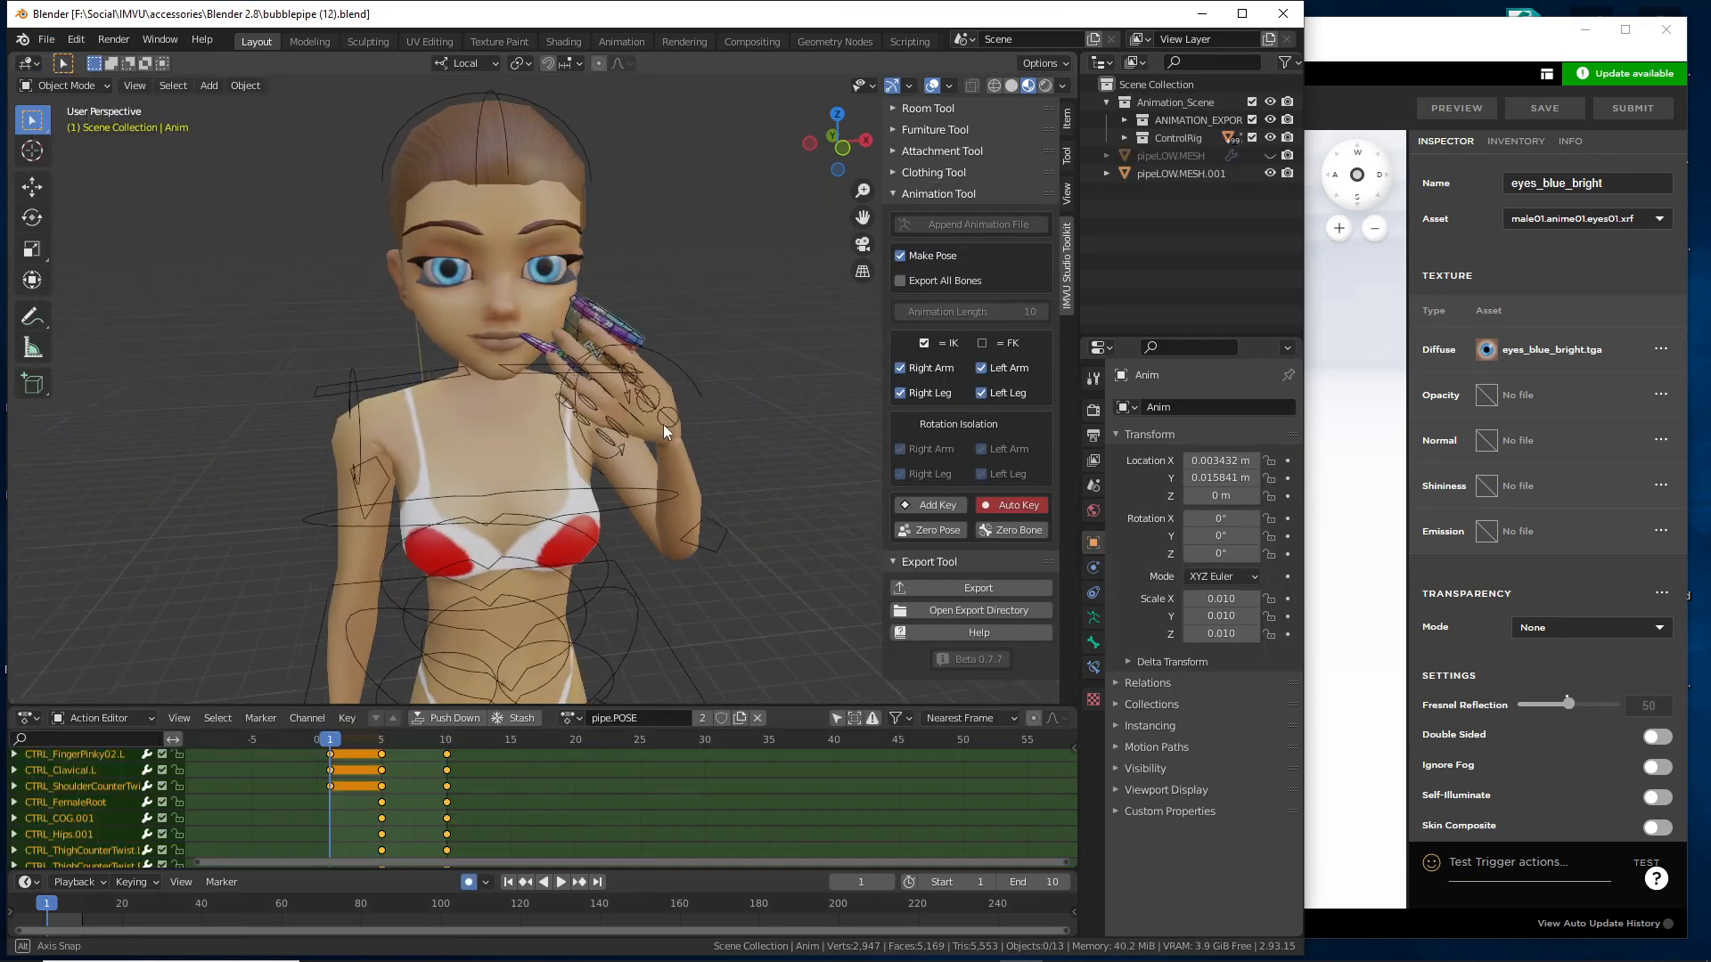
pyautogui.moveTo(664, 432); pyautogui.dragTo(524, 447, button='middle')
pyautogui.scroll(2, 656, 490)
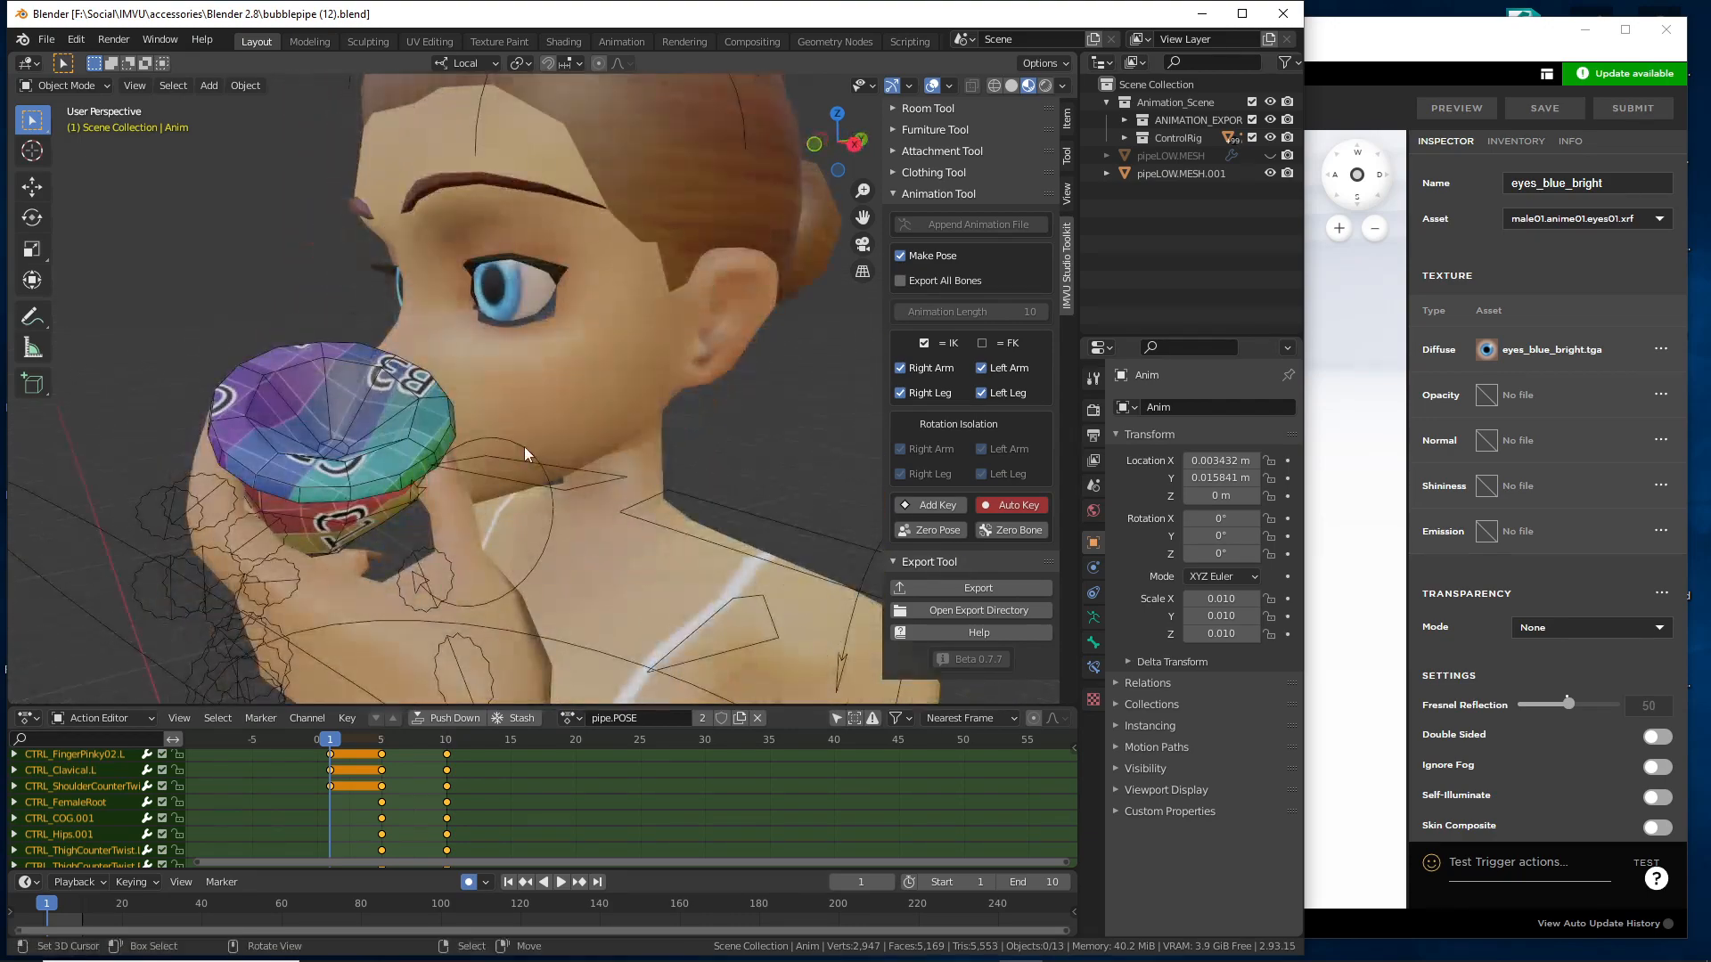
# - Switch to IMVU Studio and view the hand-held pipe from another angle in the pipe (avatar) project
pyautogui.click(1361, 38)
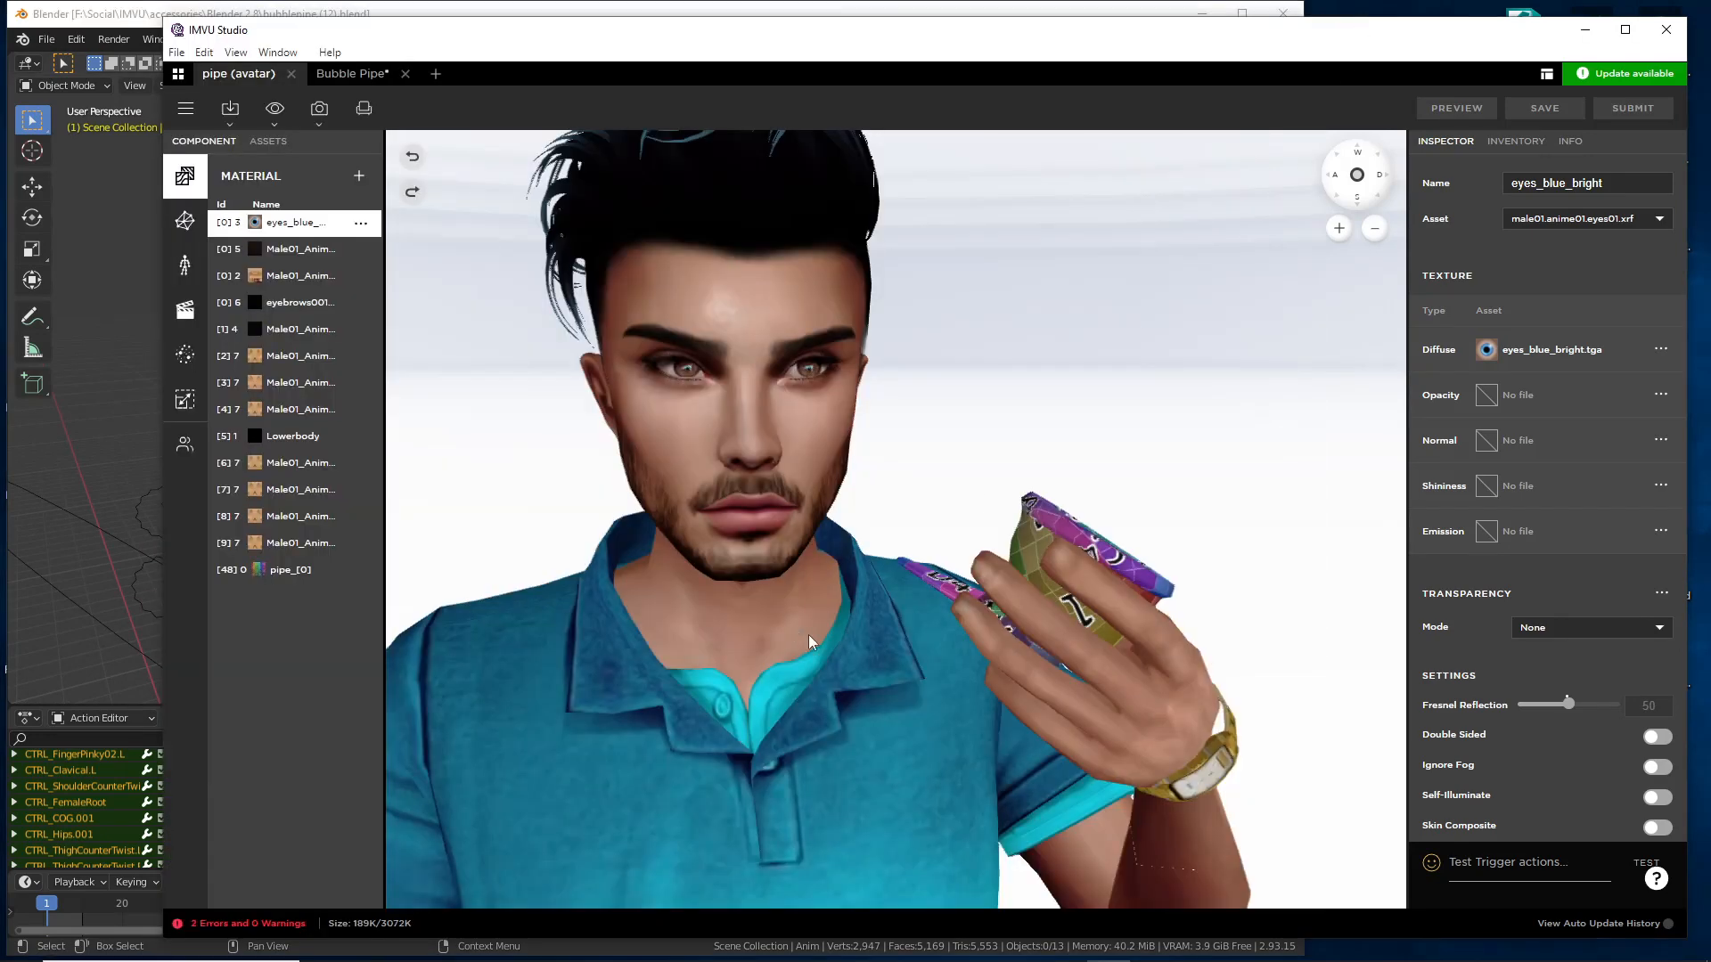
pyautogui.moveTo(809, 636); pyautogui.dragTo(855, 638)
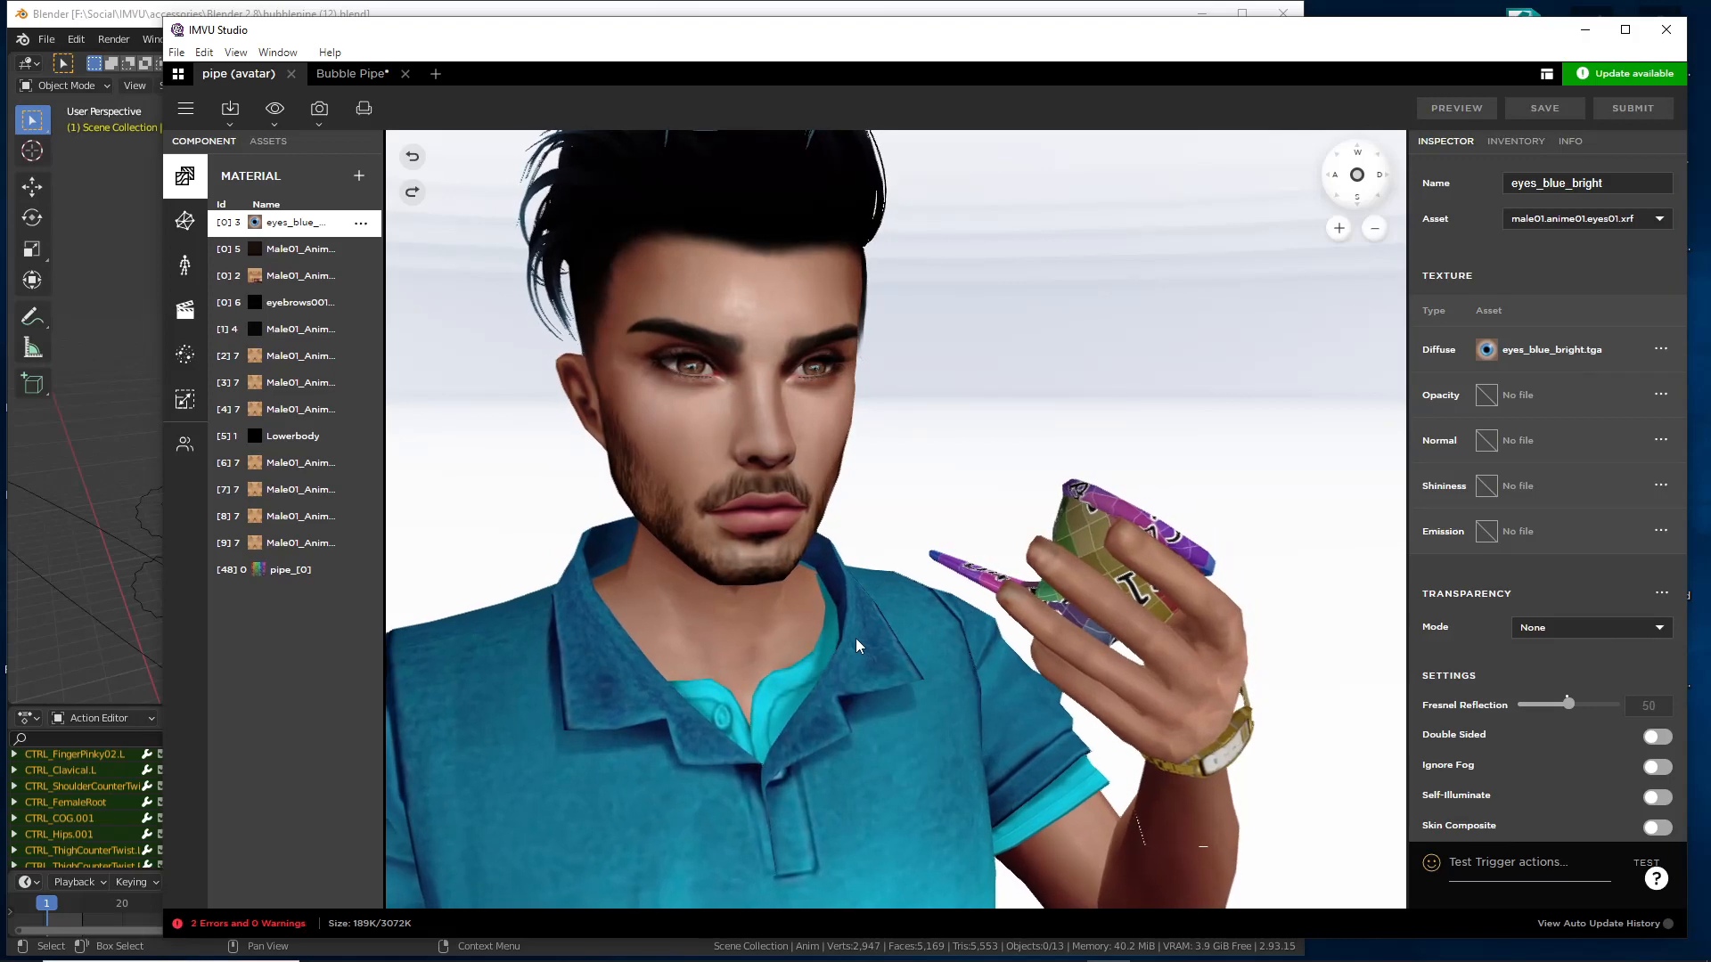
# - Switch back to Blender and open the recent file bubblepipe (10).blend
pyautogui.click(118, 16)
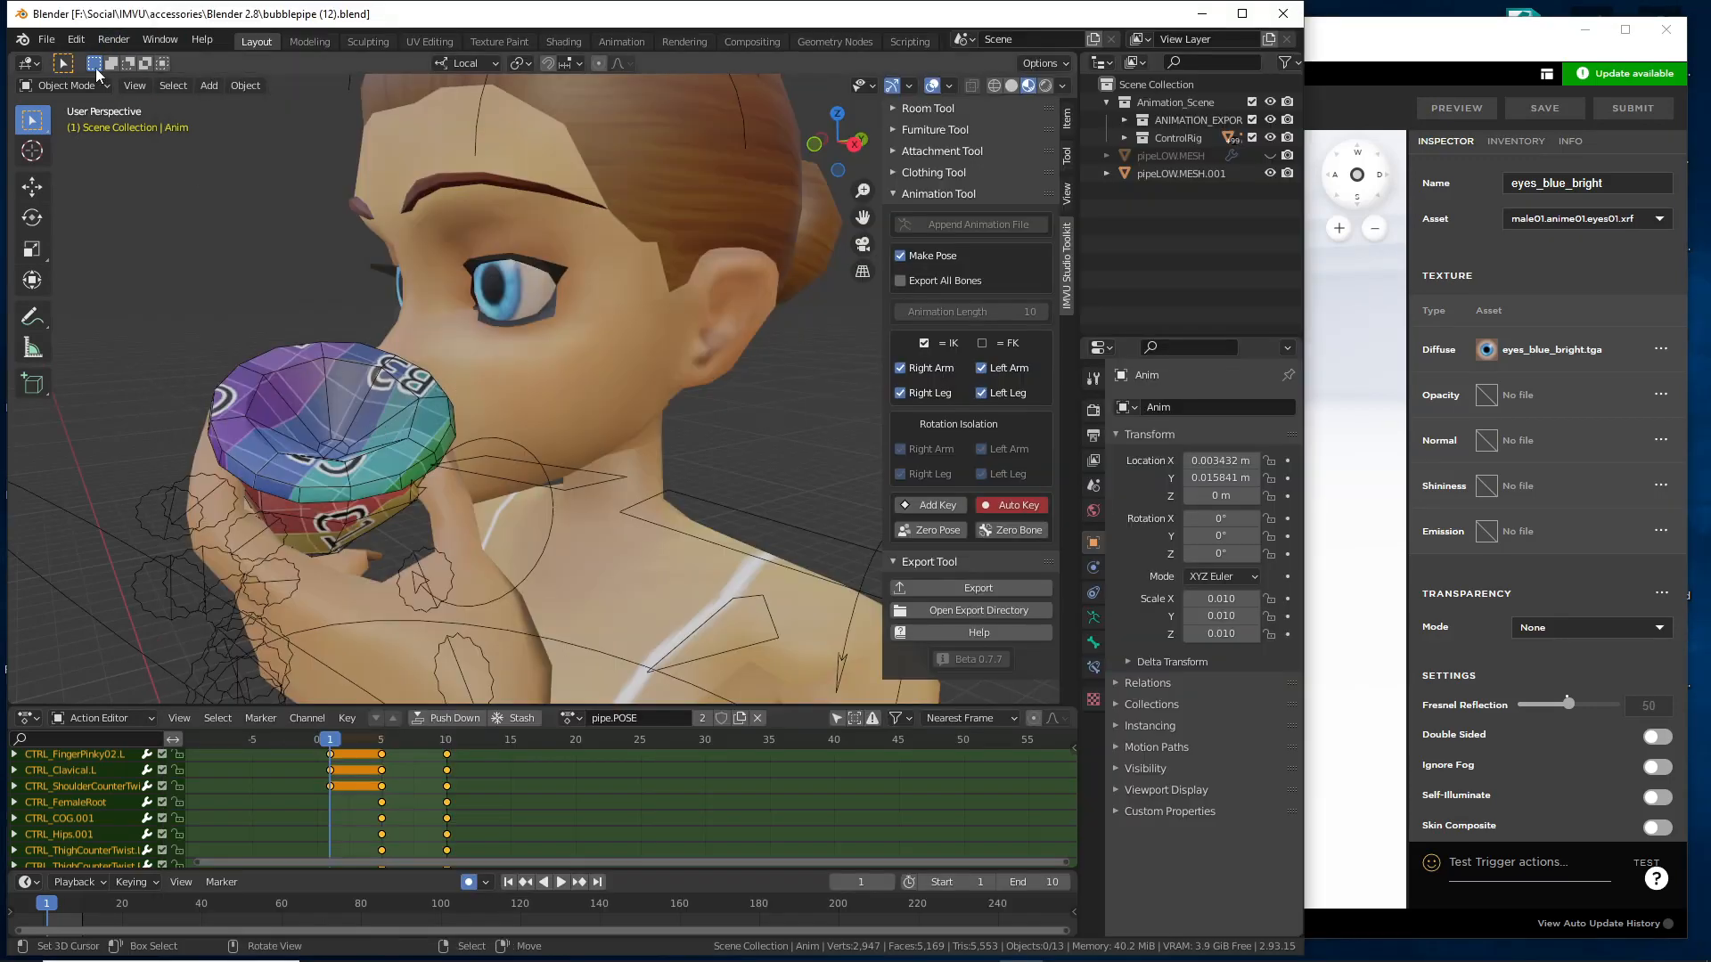
pyautogui.click(46, 39)
pyautogui.moveTo(87, 95)
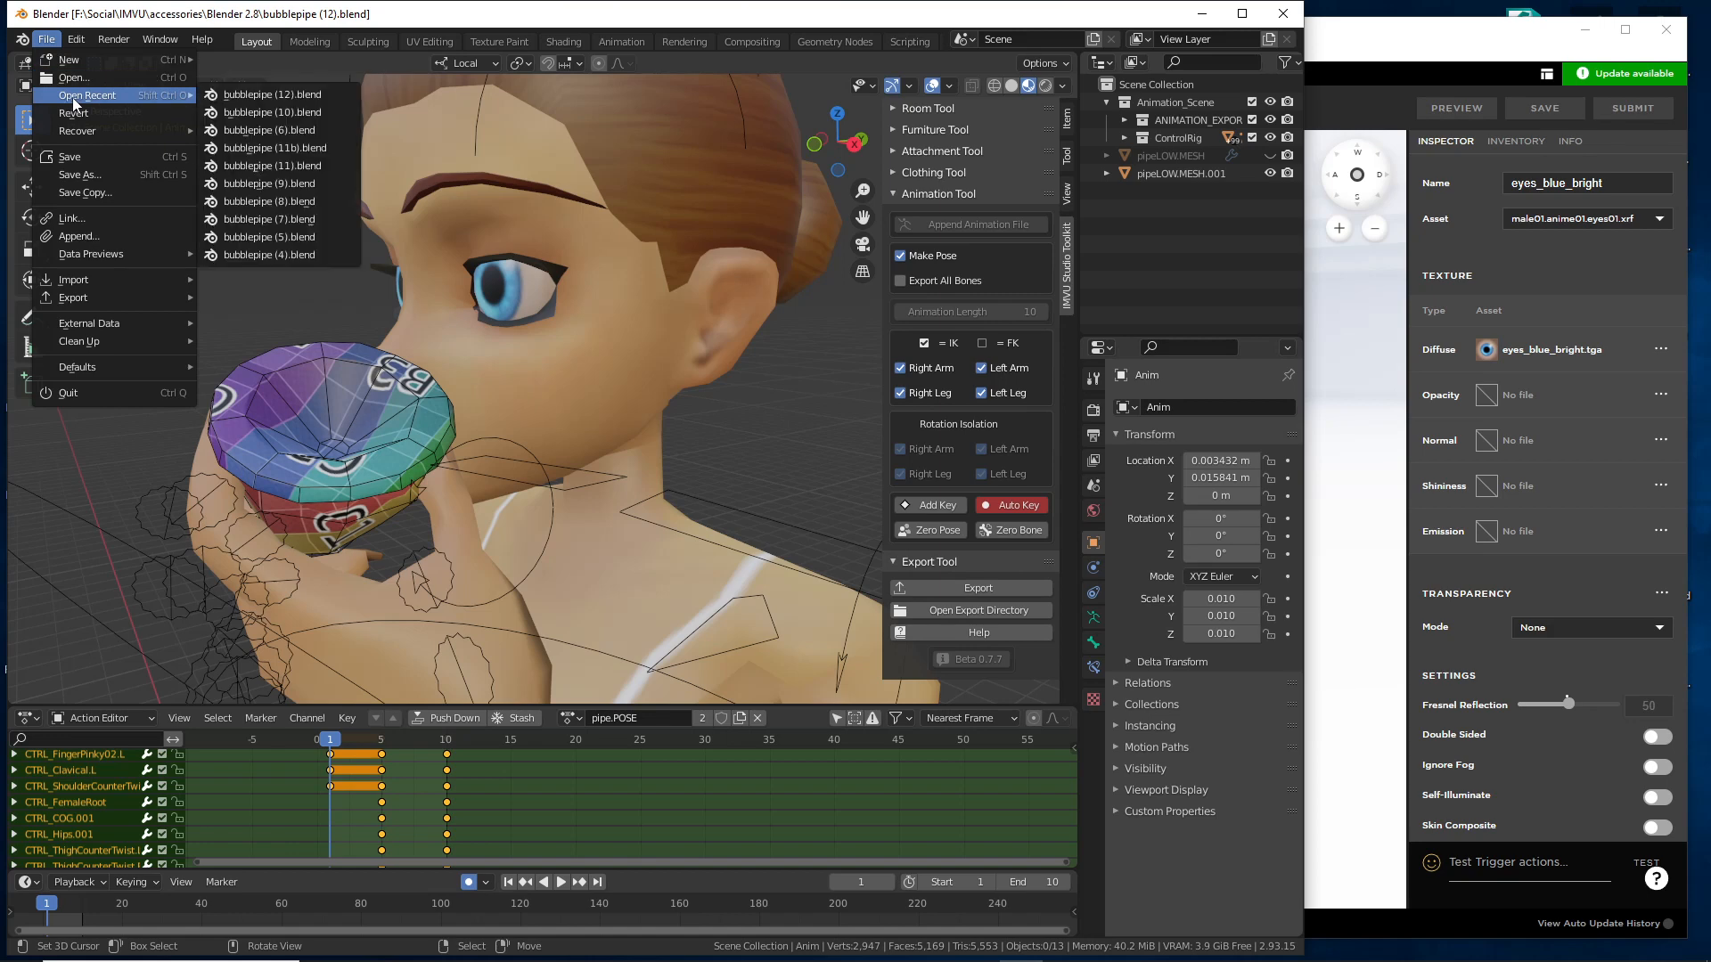
pyautogui.click(265, 113)
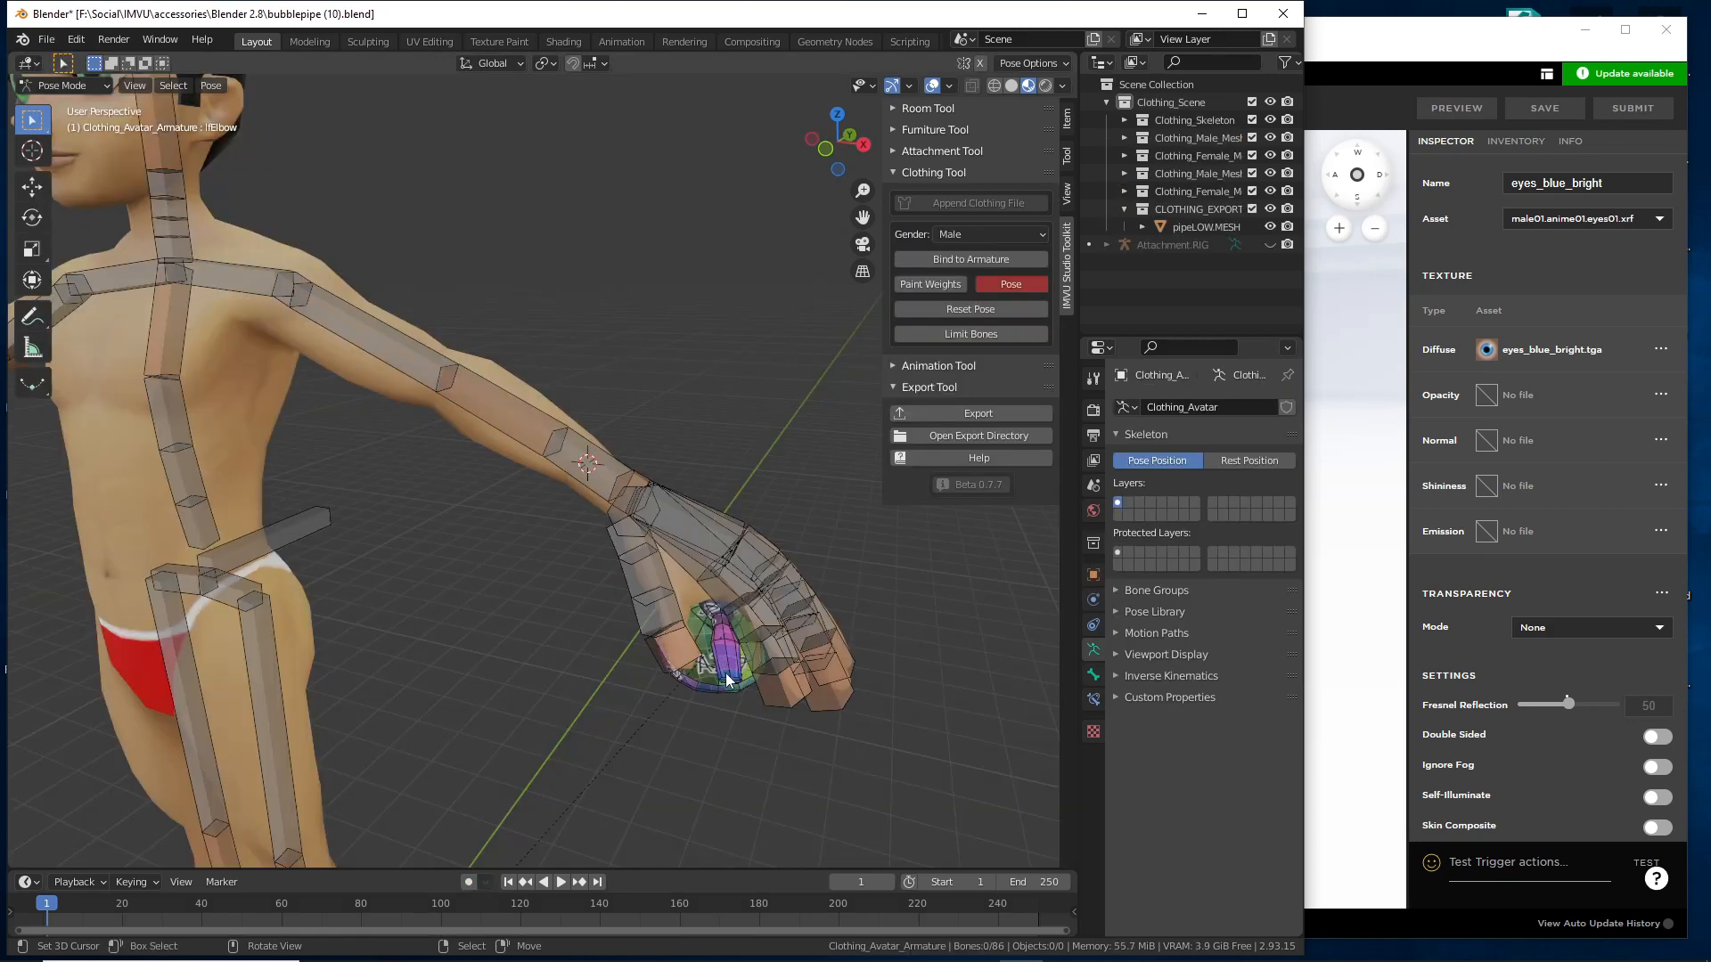
# - Select the pipe mesh in Object Mode and inspect its placement against the hand from below
pyautogui.hotkey('ctrl', '`')
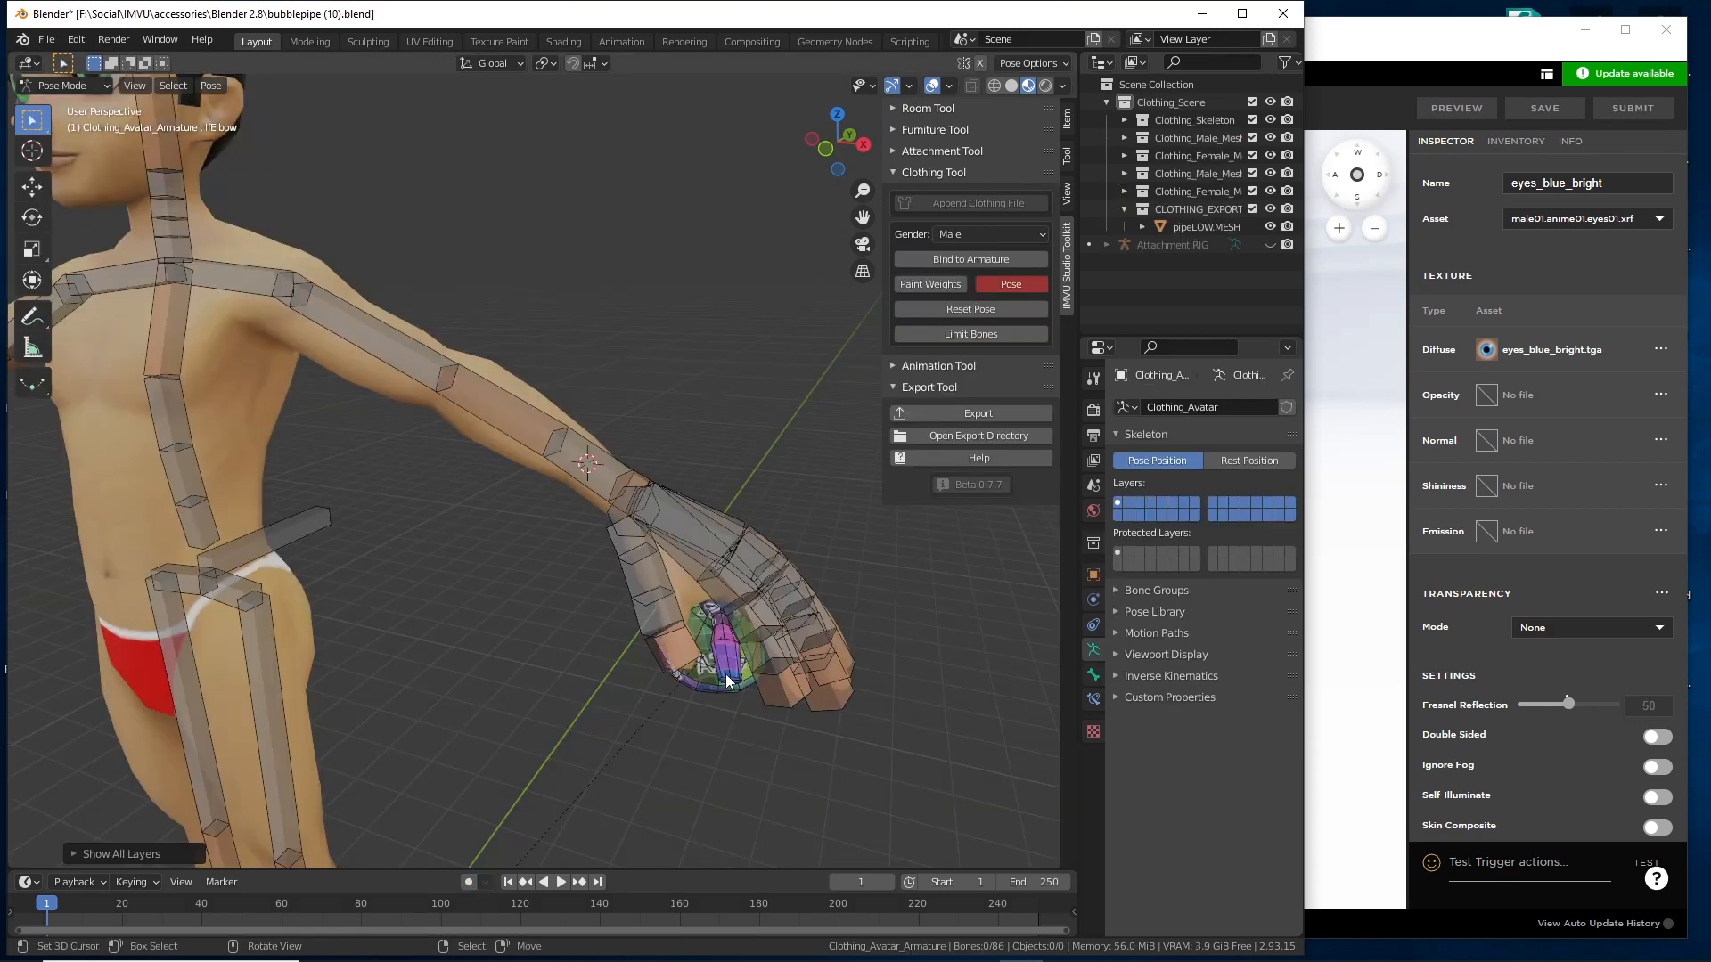
pyautogui.hotkey('ctrl', 'Tab')
pyautogui.click(725, 677)
pyautogui.moveTo(725, 677); pyautogui.dragTo(648, 559, button='middle')
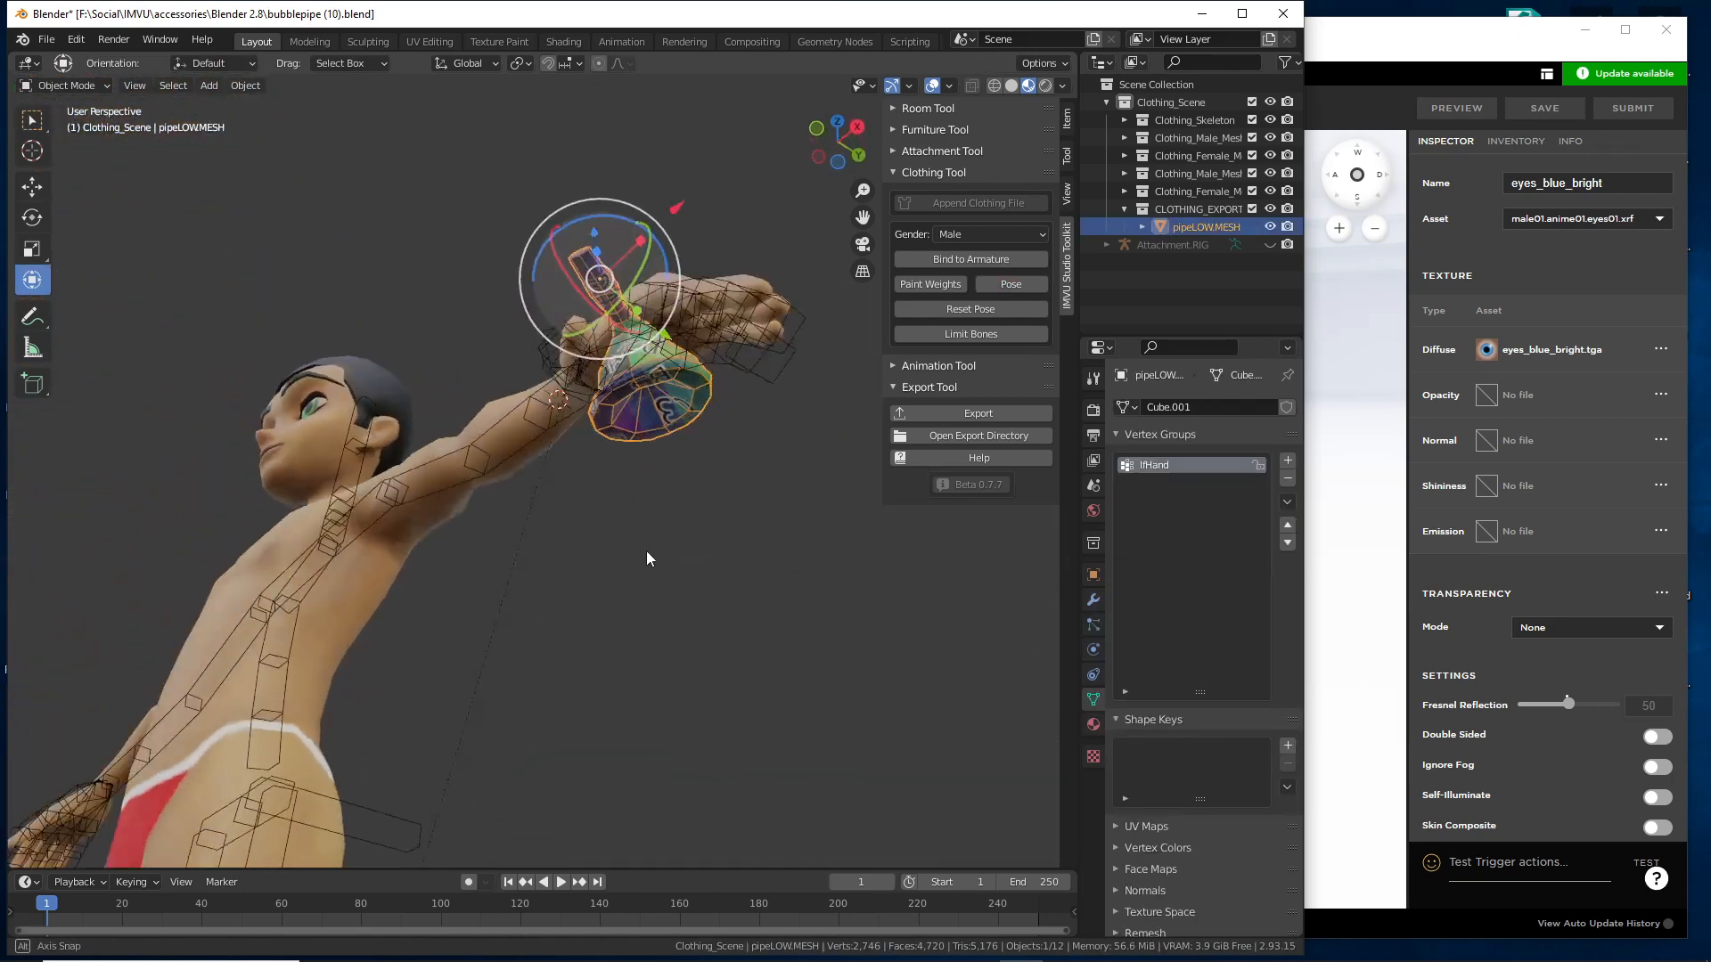
pyautogui.moveTo(624, 260)
pyautogui.mouseDown()
pyautogui.moveTo(668, 267)
pyautogui.moveTo(622, 259)
pyautogui.mouseUp()
pyautogui.moveTo(886, 163)
pyautogui.mouseDown()
pyautogui.moveTo(872, 240)
pyautogui.moveTo(858, 230)
pyautogui.mouseUp()
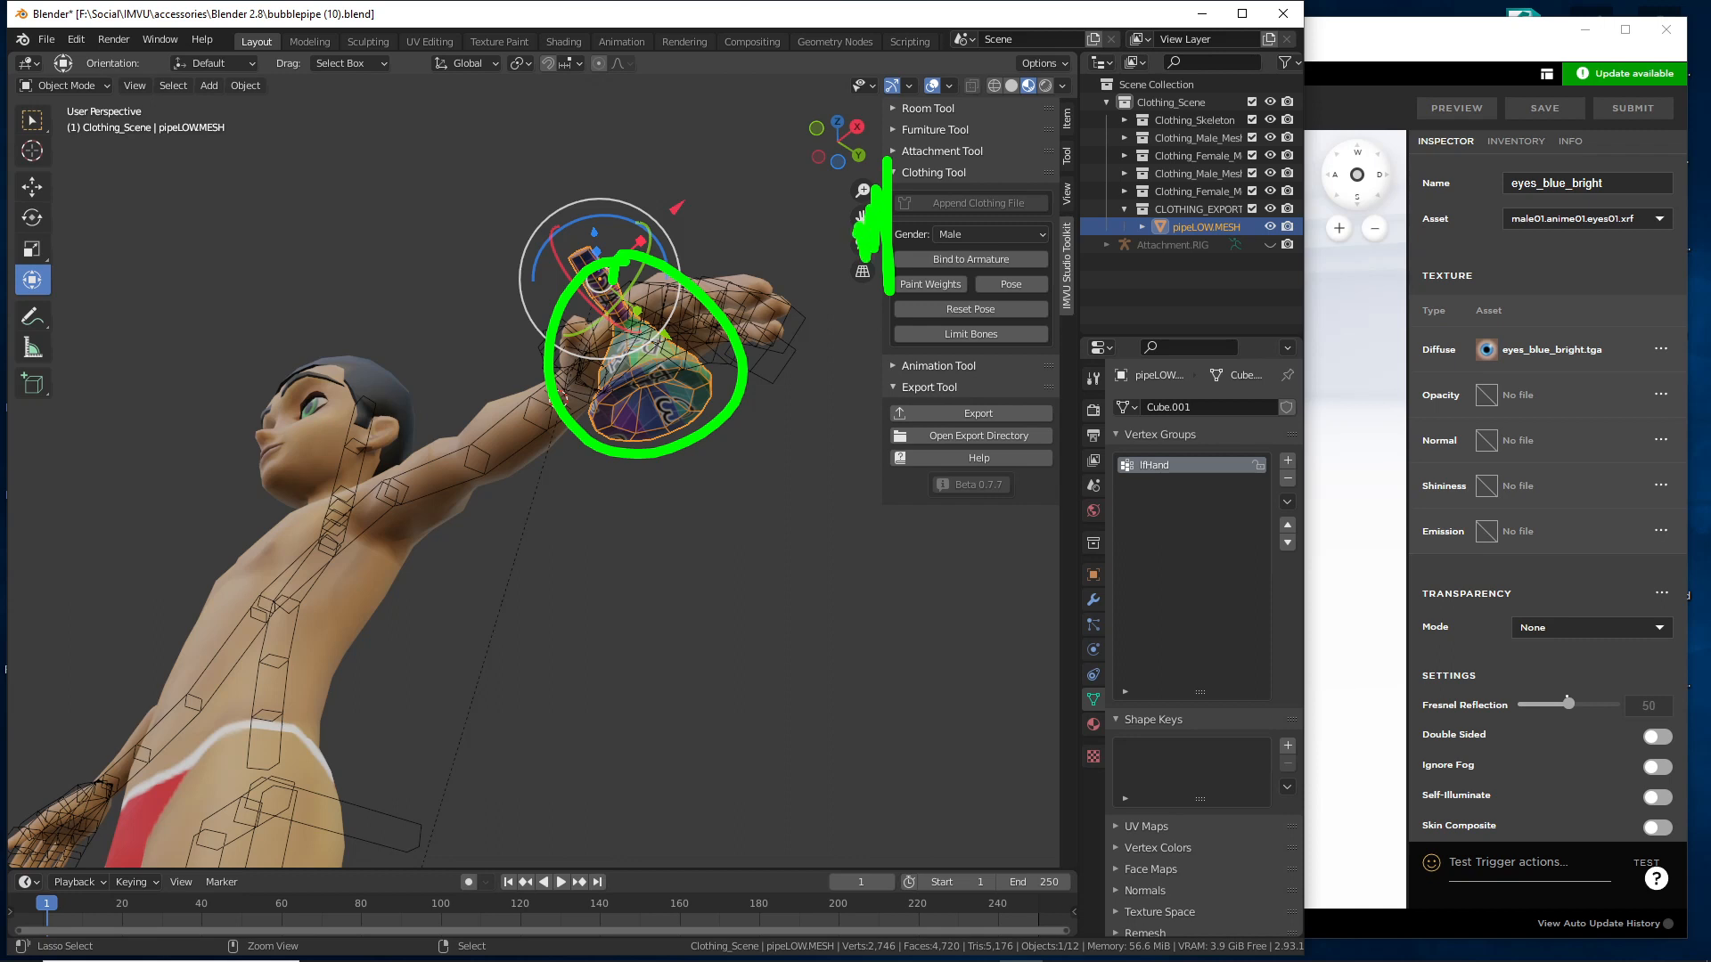
# - Reopen the recent file bubblepipe (12).blend without saving changes and view the pipe up close in the posed avatar's hand
pyautogui.click(46, 39)
pyautogui.moveTo(75, 100)
pyautogui.click(268, 119)
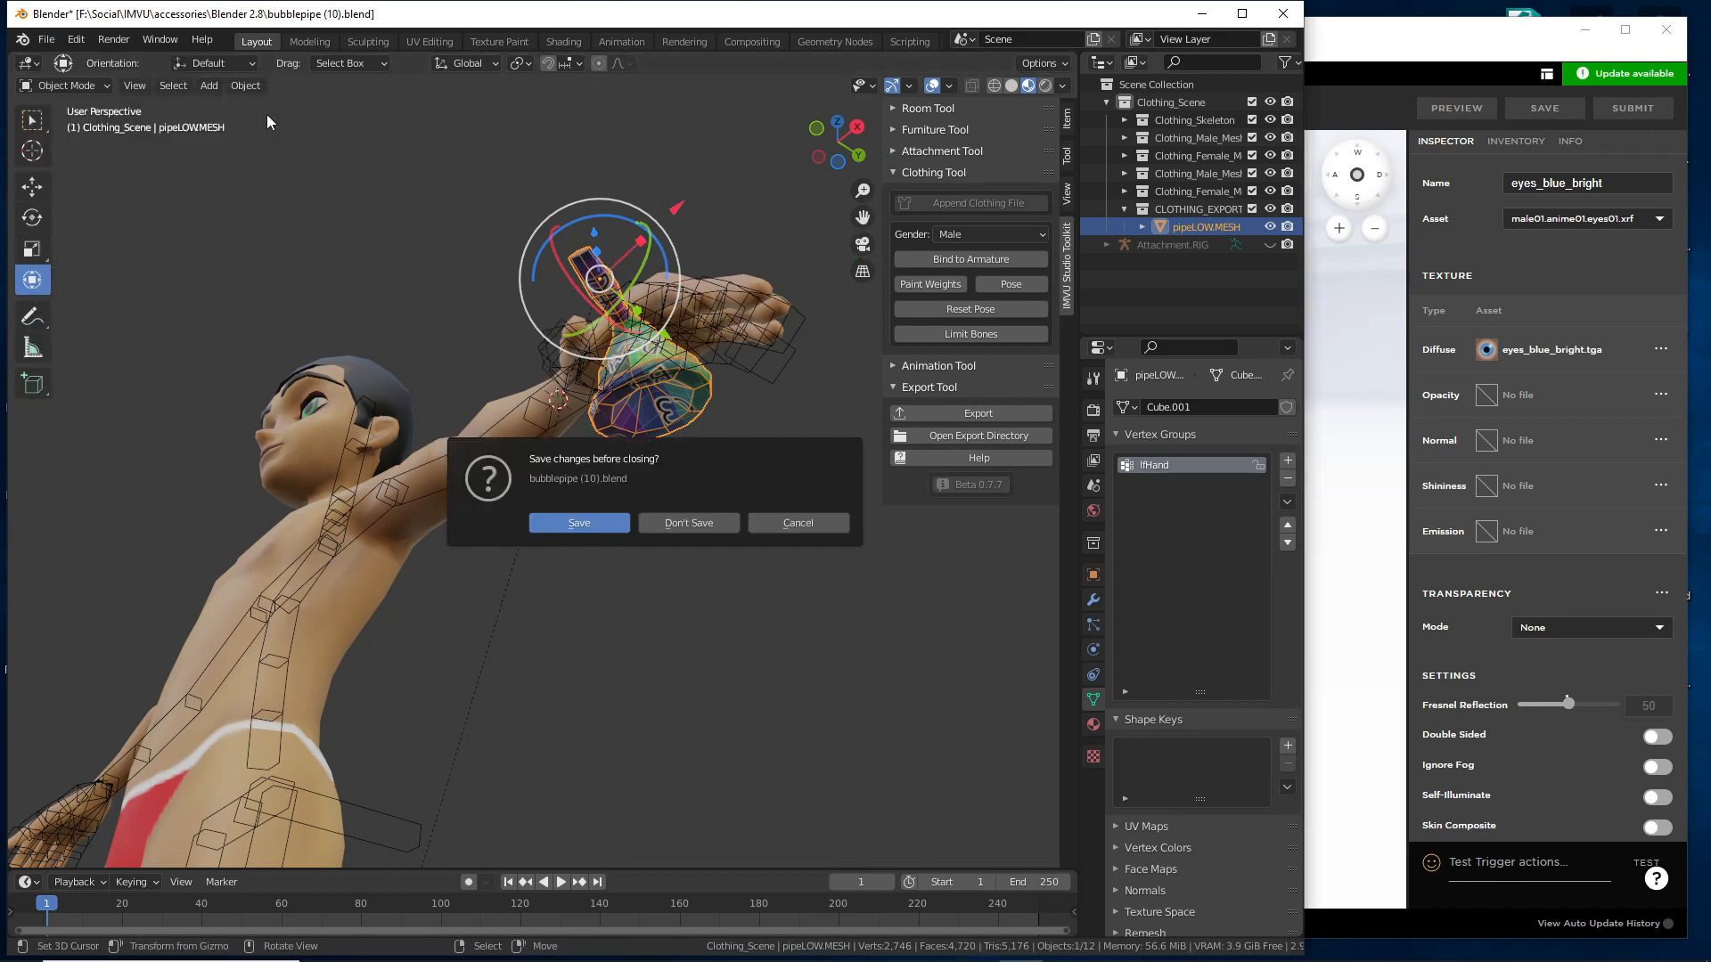
pyautogui.click(703, 530)
pyautogui.moveTo(610, 336); pyautogui.dragTo(541, 410, button='middle')
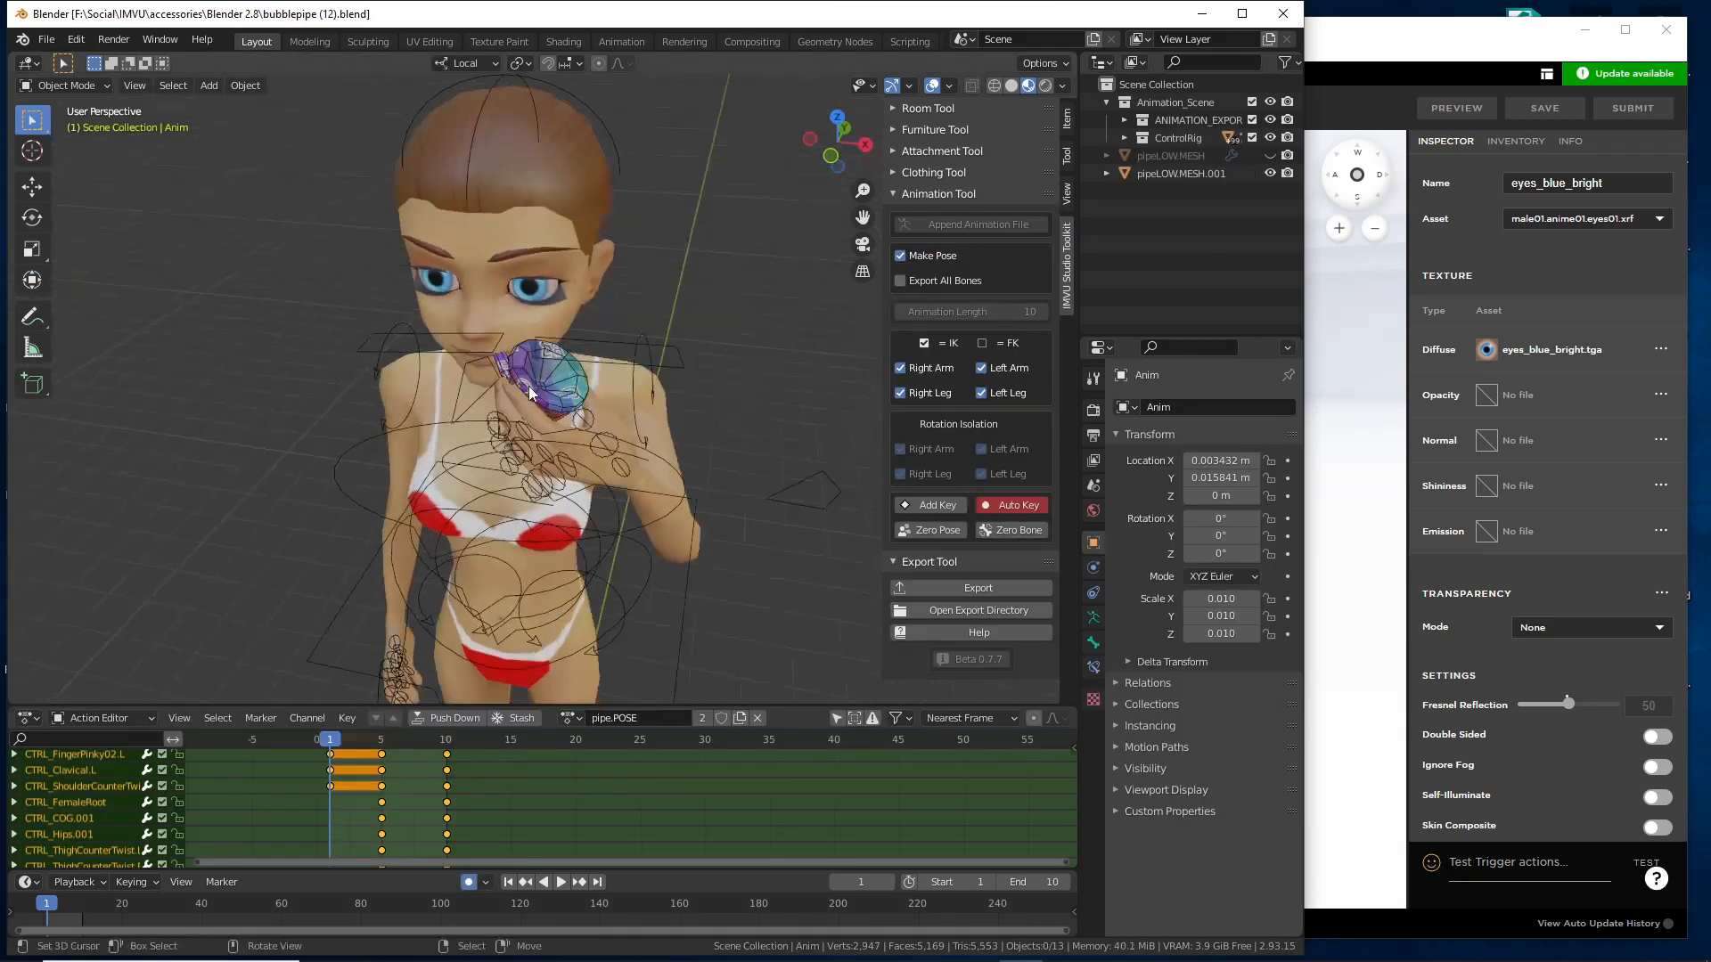
pyautogui.scroll(3, 540, 410)
pyautogui.click(713, 314)
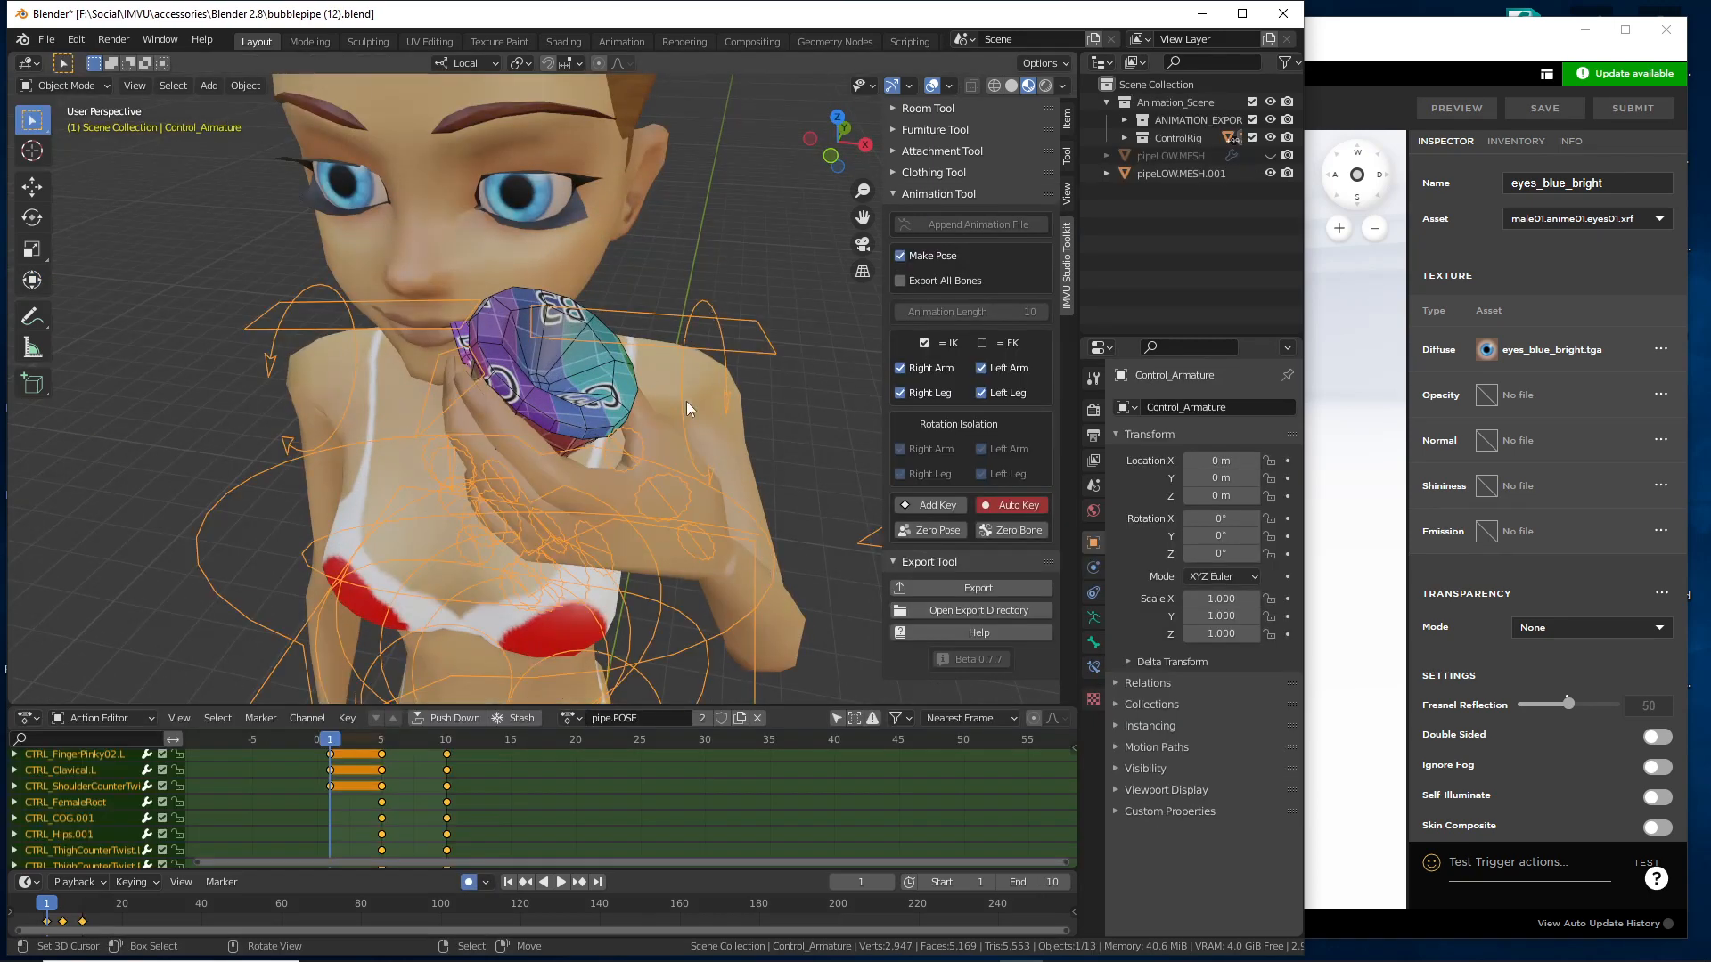
pyautogui.moveTo(570, 419); pyautogui.dragTo(609, 420, button='middle')
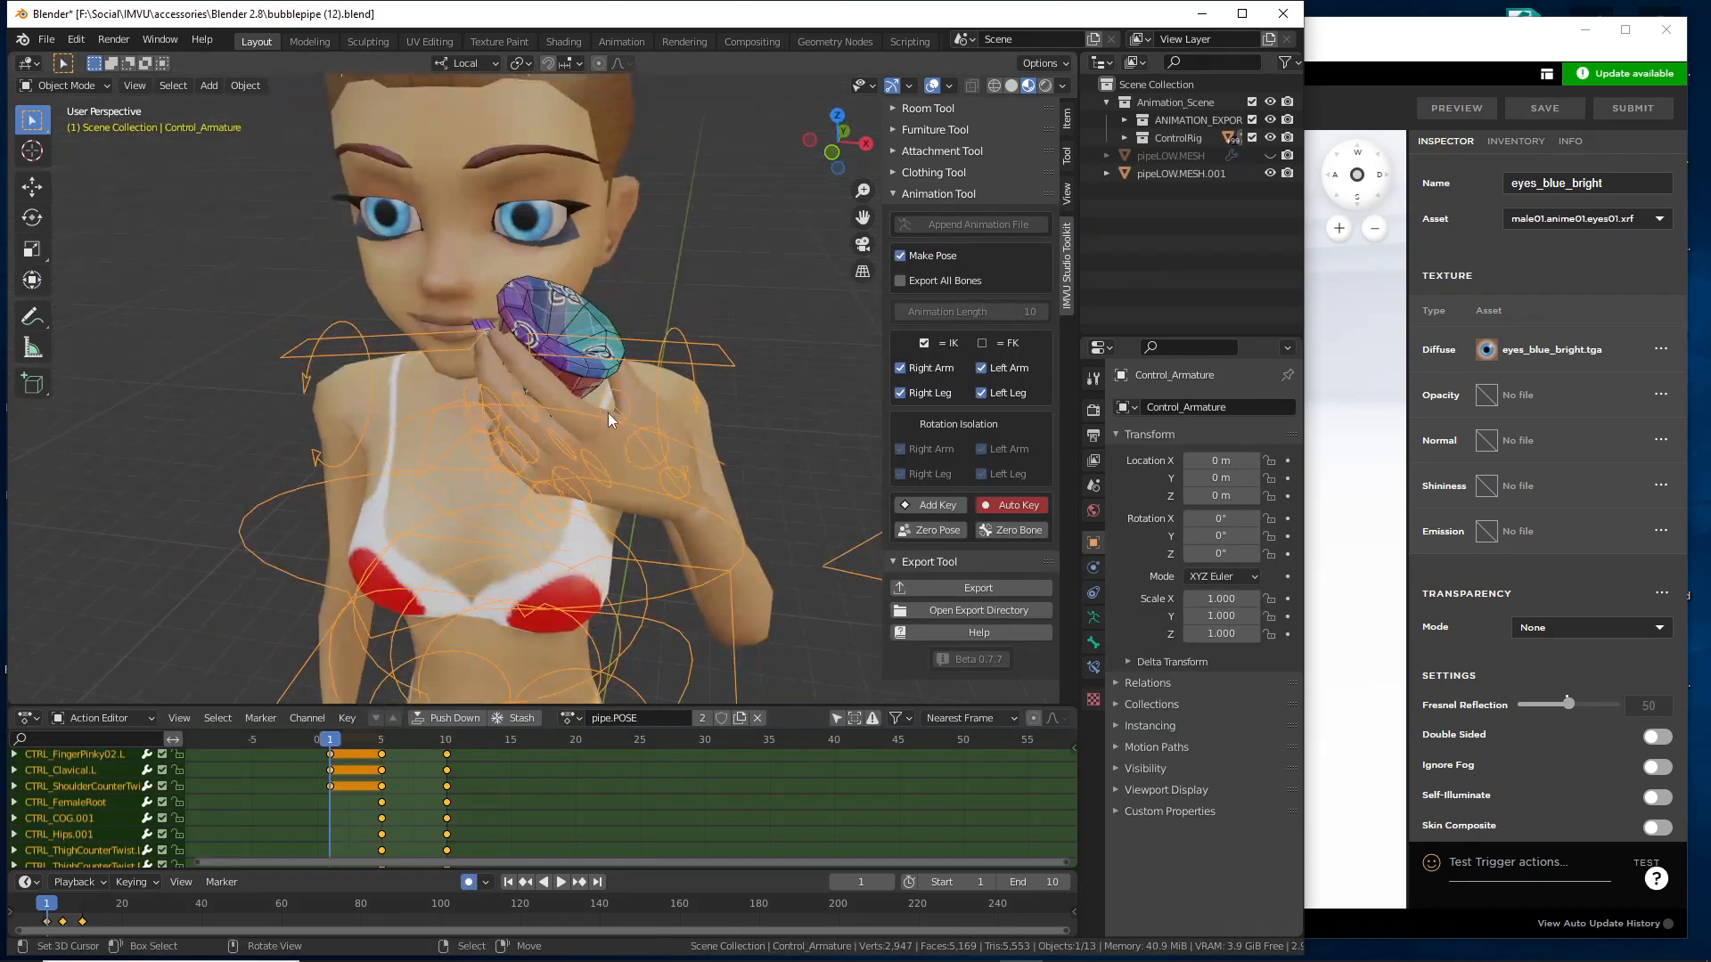
# - Switch to IMVU Studio and view the avatar holding the pipe from the front and from the side
pyautogui.click(1361, 43)
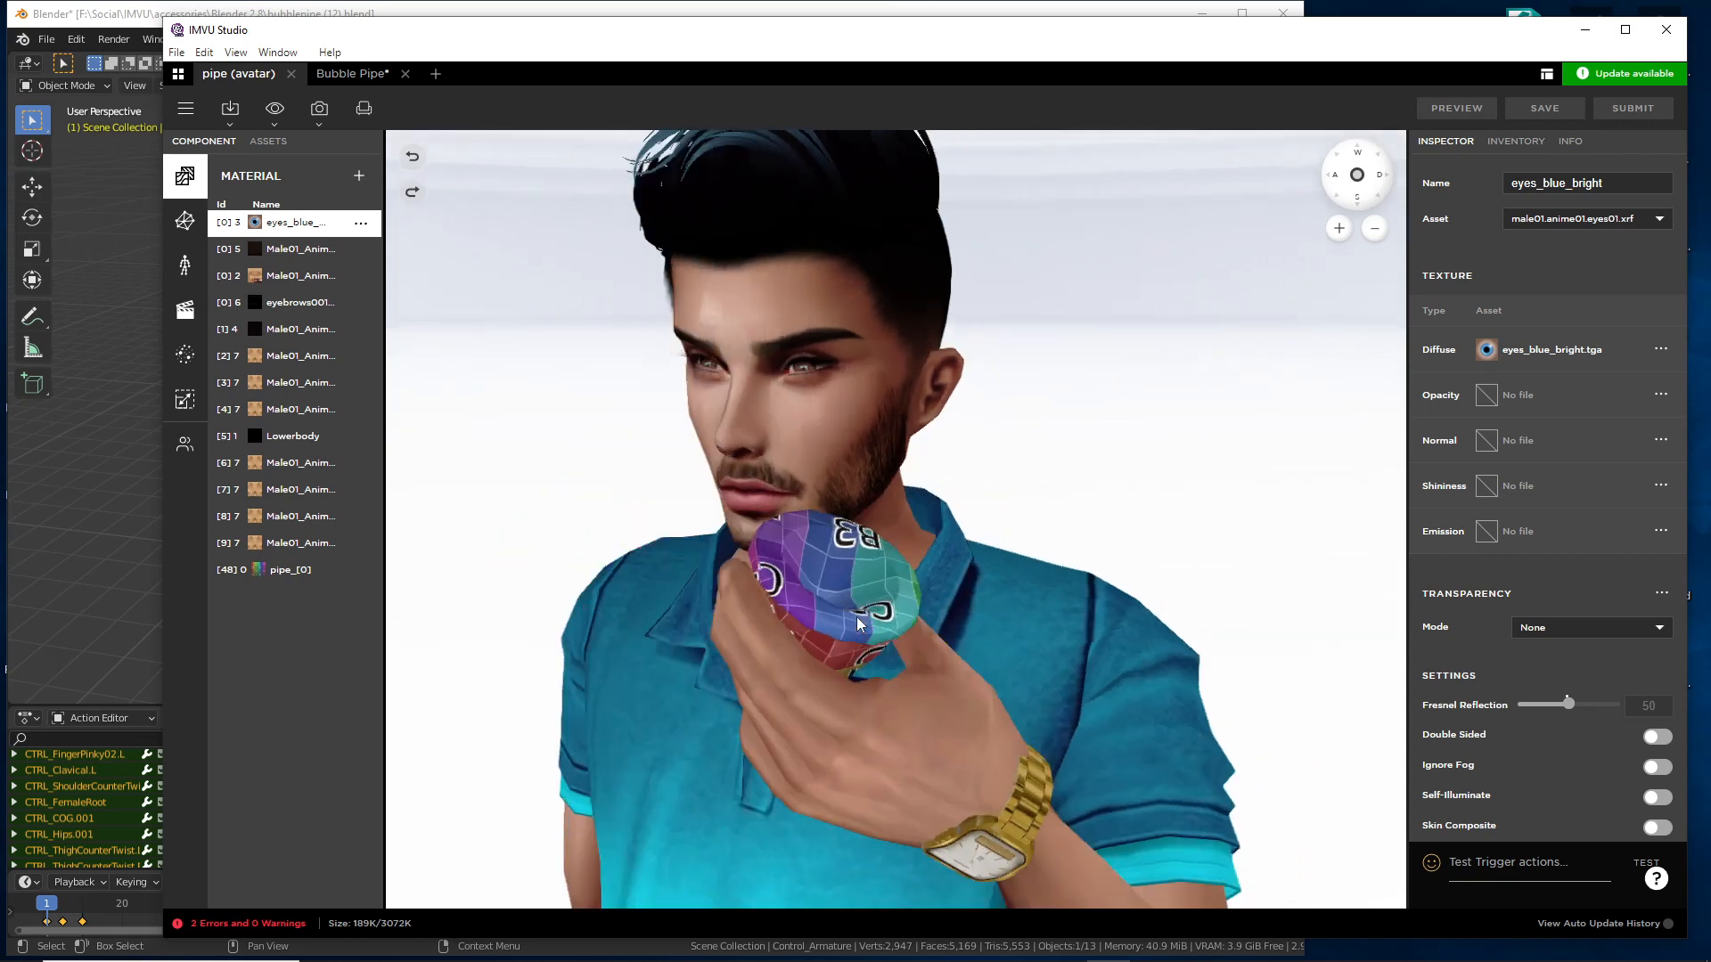
pyautogui.scroll(-6, 815, 612)
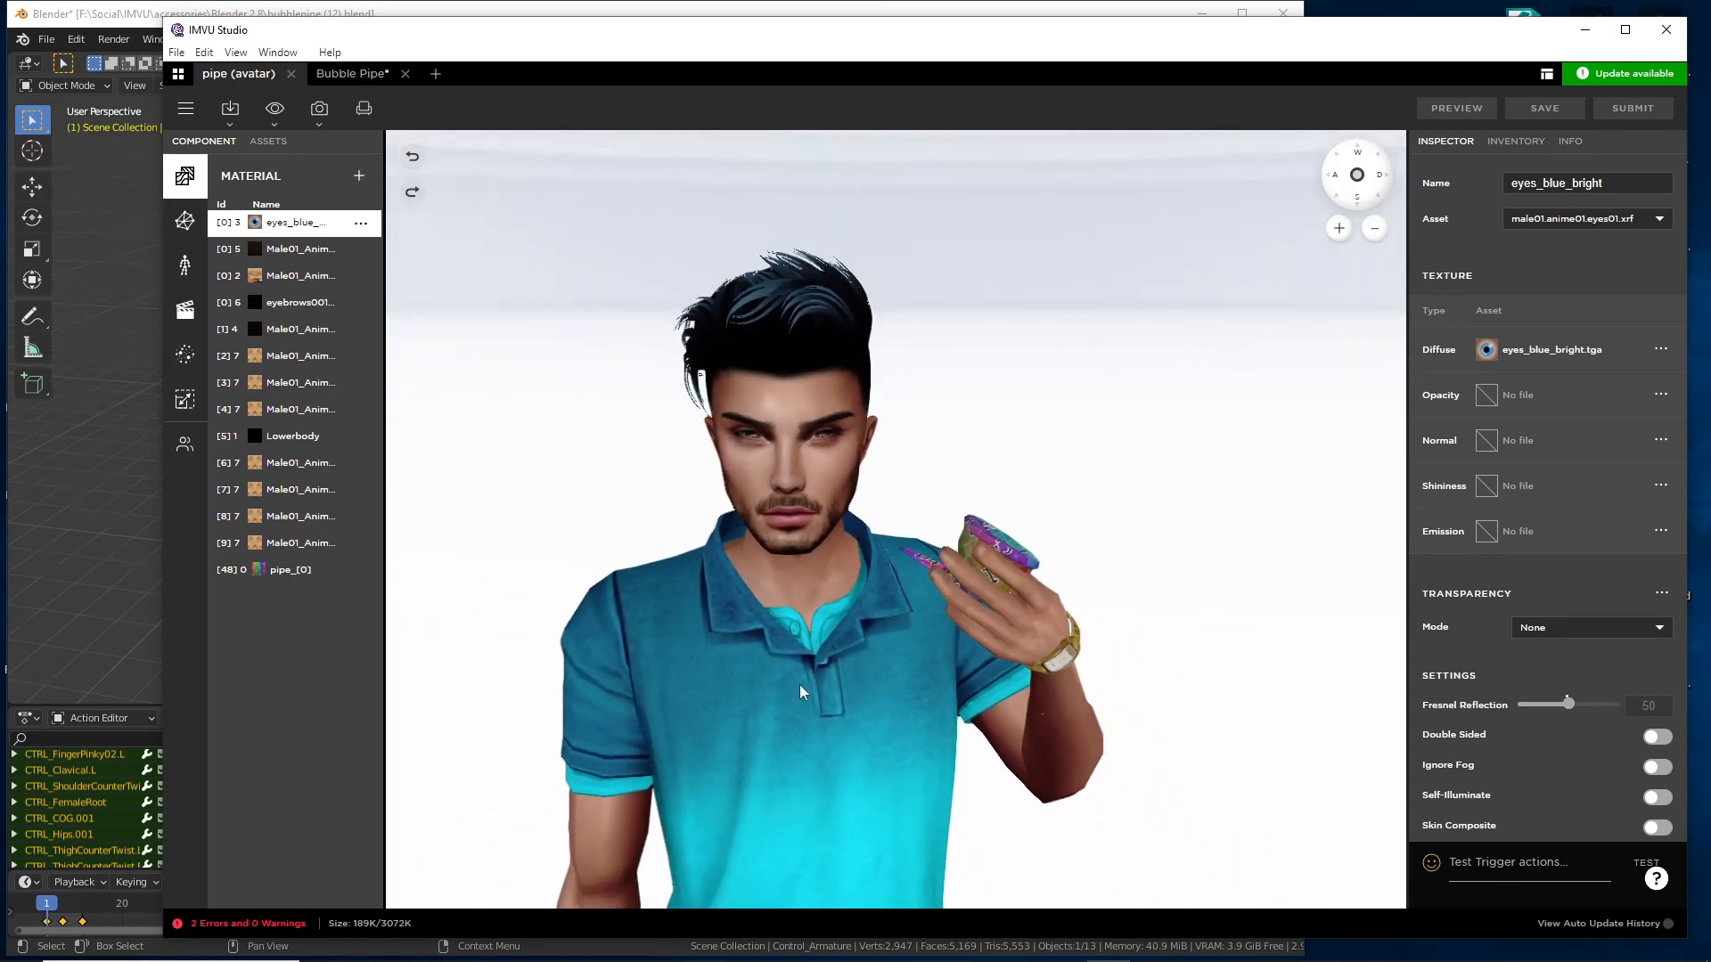
pyautogui.moveTo(814, 610); pyautogui.dragTo(846, 563, button='right')
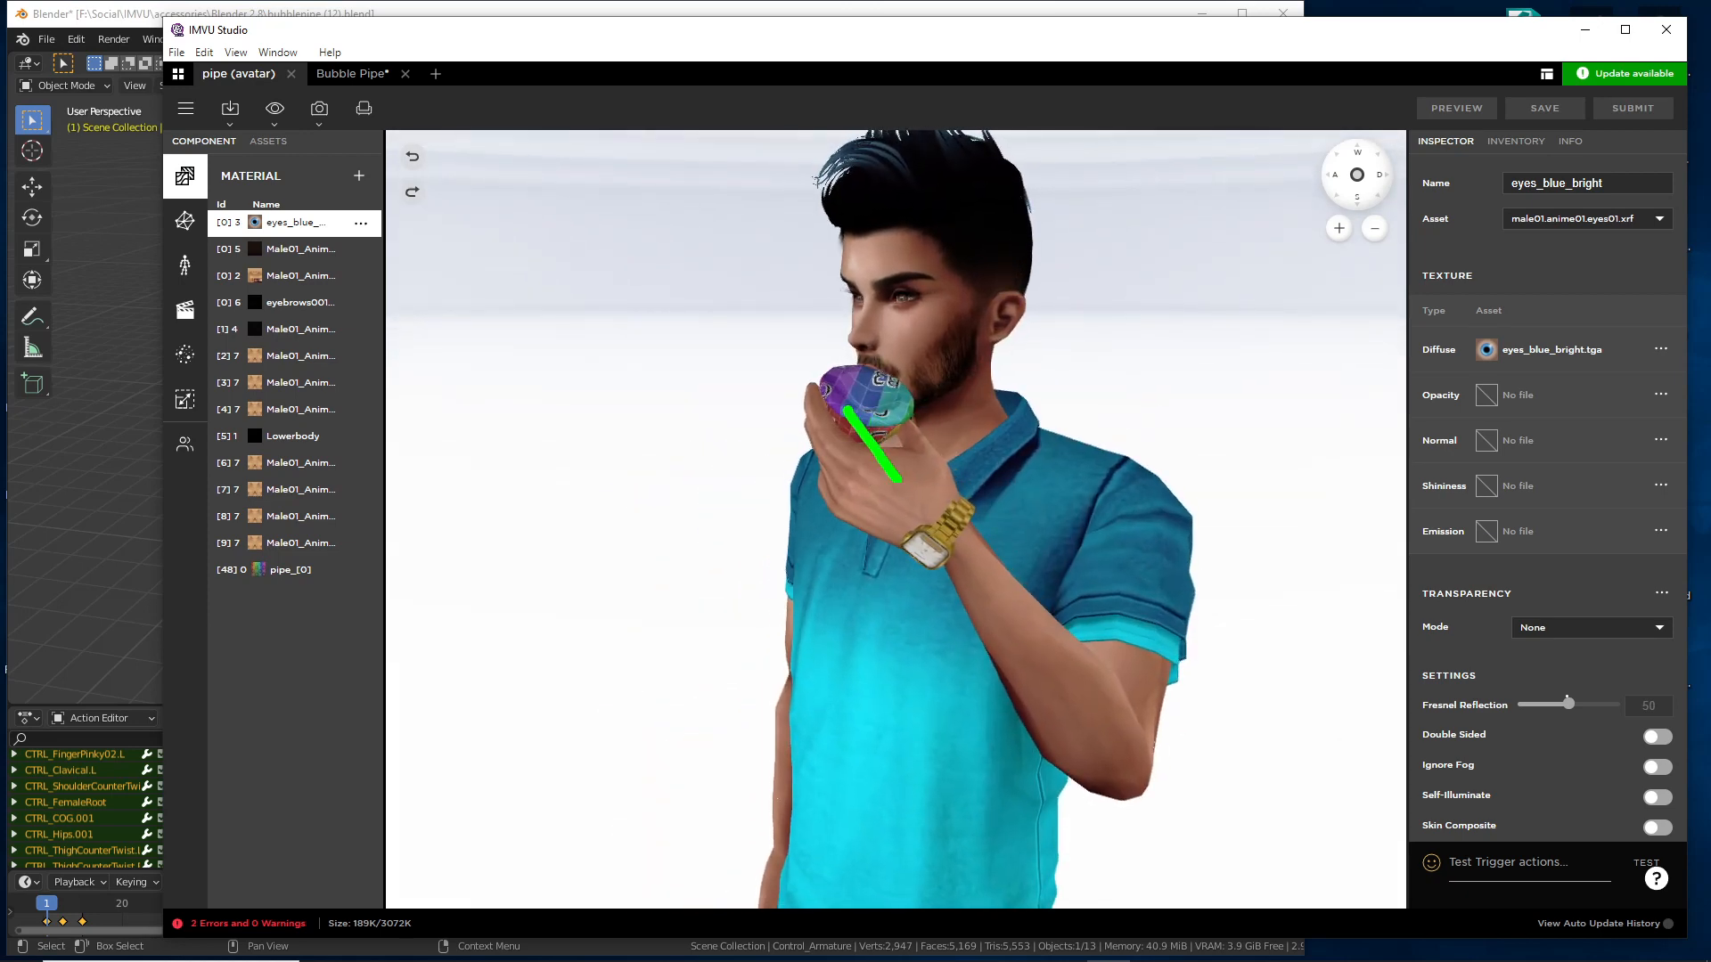
# - Trace the bone chain between the pipe, wrist, elbow, shoulder and torso on the avatar, and clear the markings
pyautogui.moveTo(898, 480)
pyautogui.mouseDown()
pyautogui.moveTo(1092, 765)
pyautogui.moveTo(1025, 457)
pyautogui.mouseUp()
pyautogui.moveTo(1154, 508); pyautogui.dragTo(1121, 705)
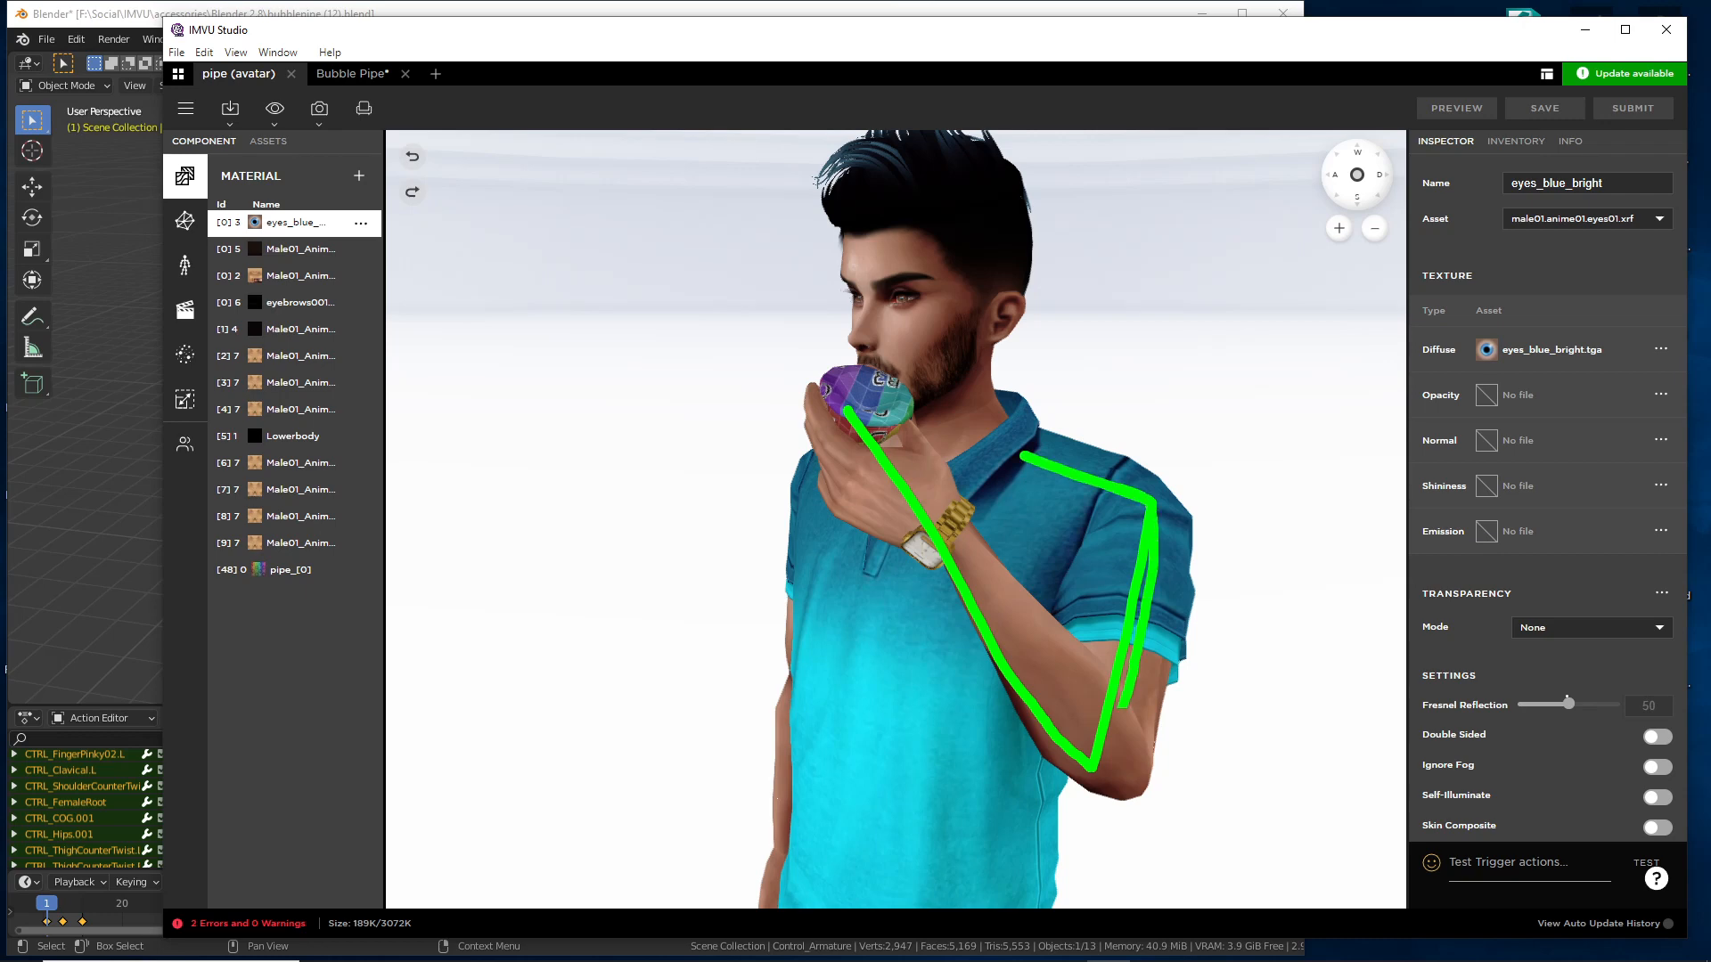
pyautogui.moveTo(985, 660); pyautogui.dragTo(866, 397)
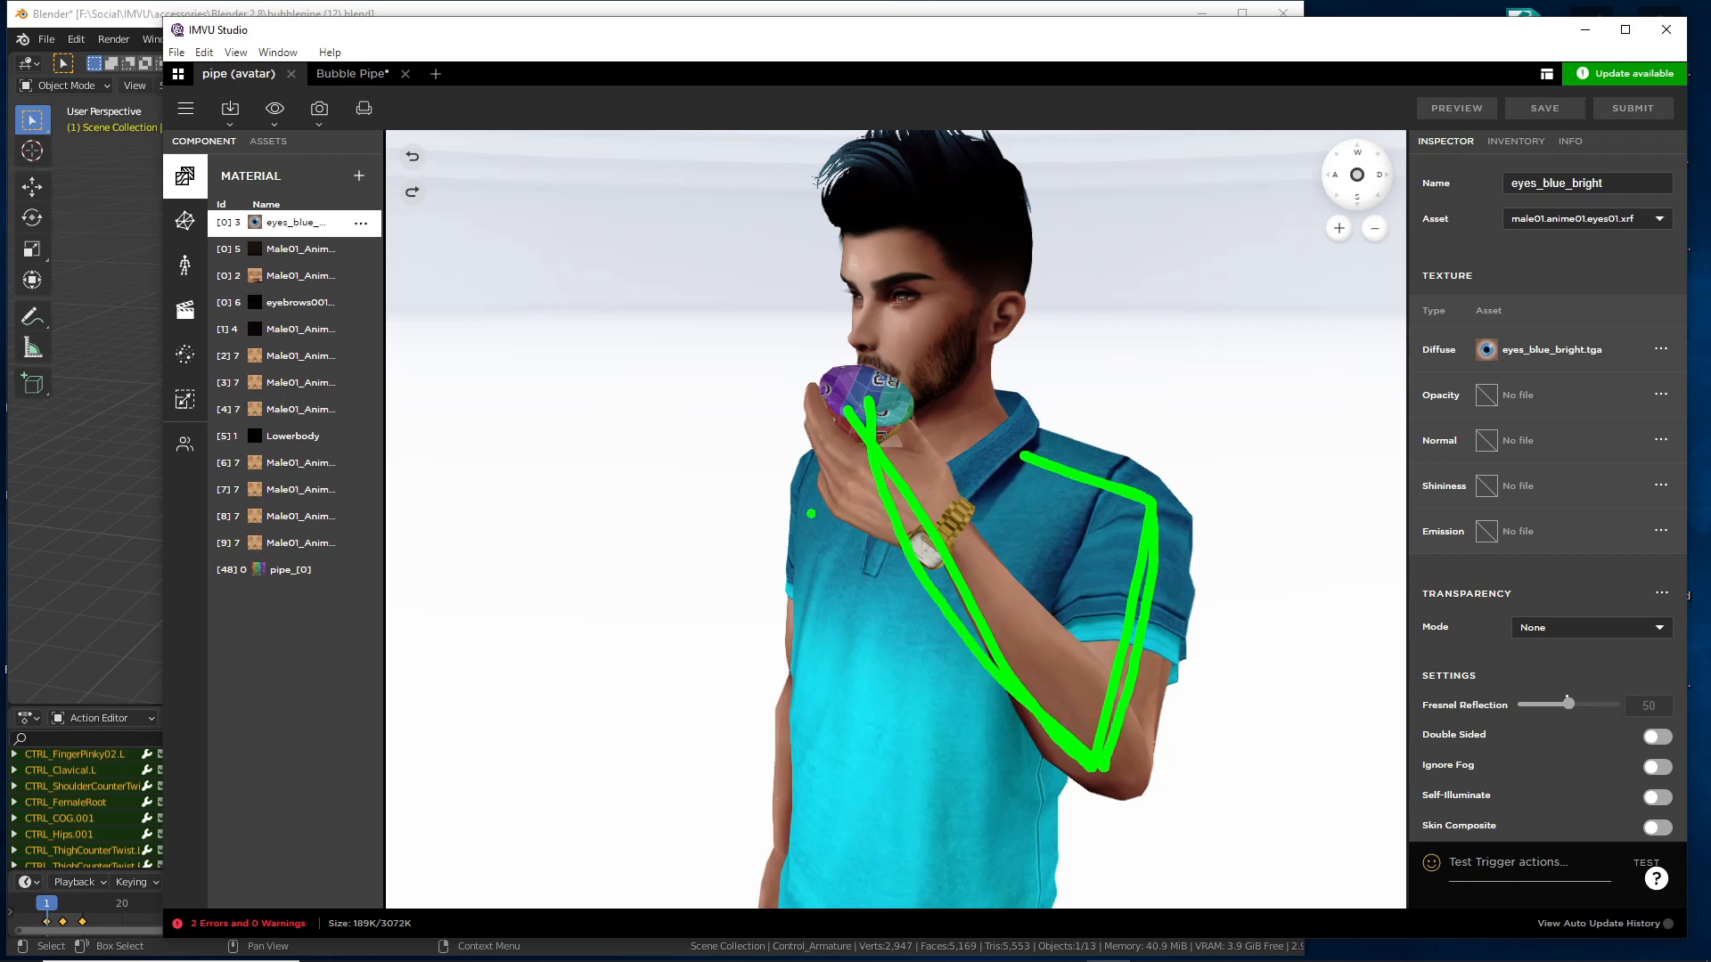
pyautogui.moveTo(811, 513); pyautogui.dragTo(798, 860)
pyautogui.moveTo(1038, 866)
pyautogui.mouseDown()
pyautogui.moveTo(806, 637)
pyautogui.moveTo(868, 665)
pyautogui.moveTo(945, 664)
pyautogui.mouseUp()
pyautogui.press('Escape')
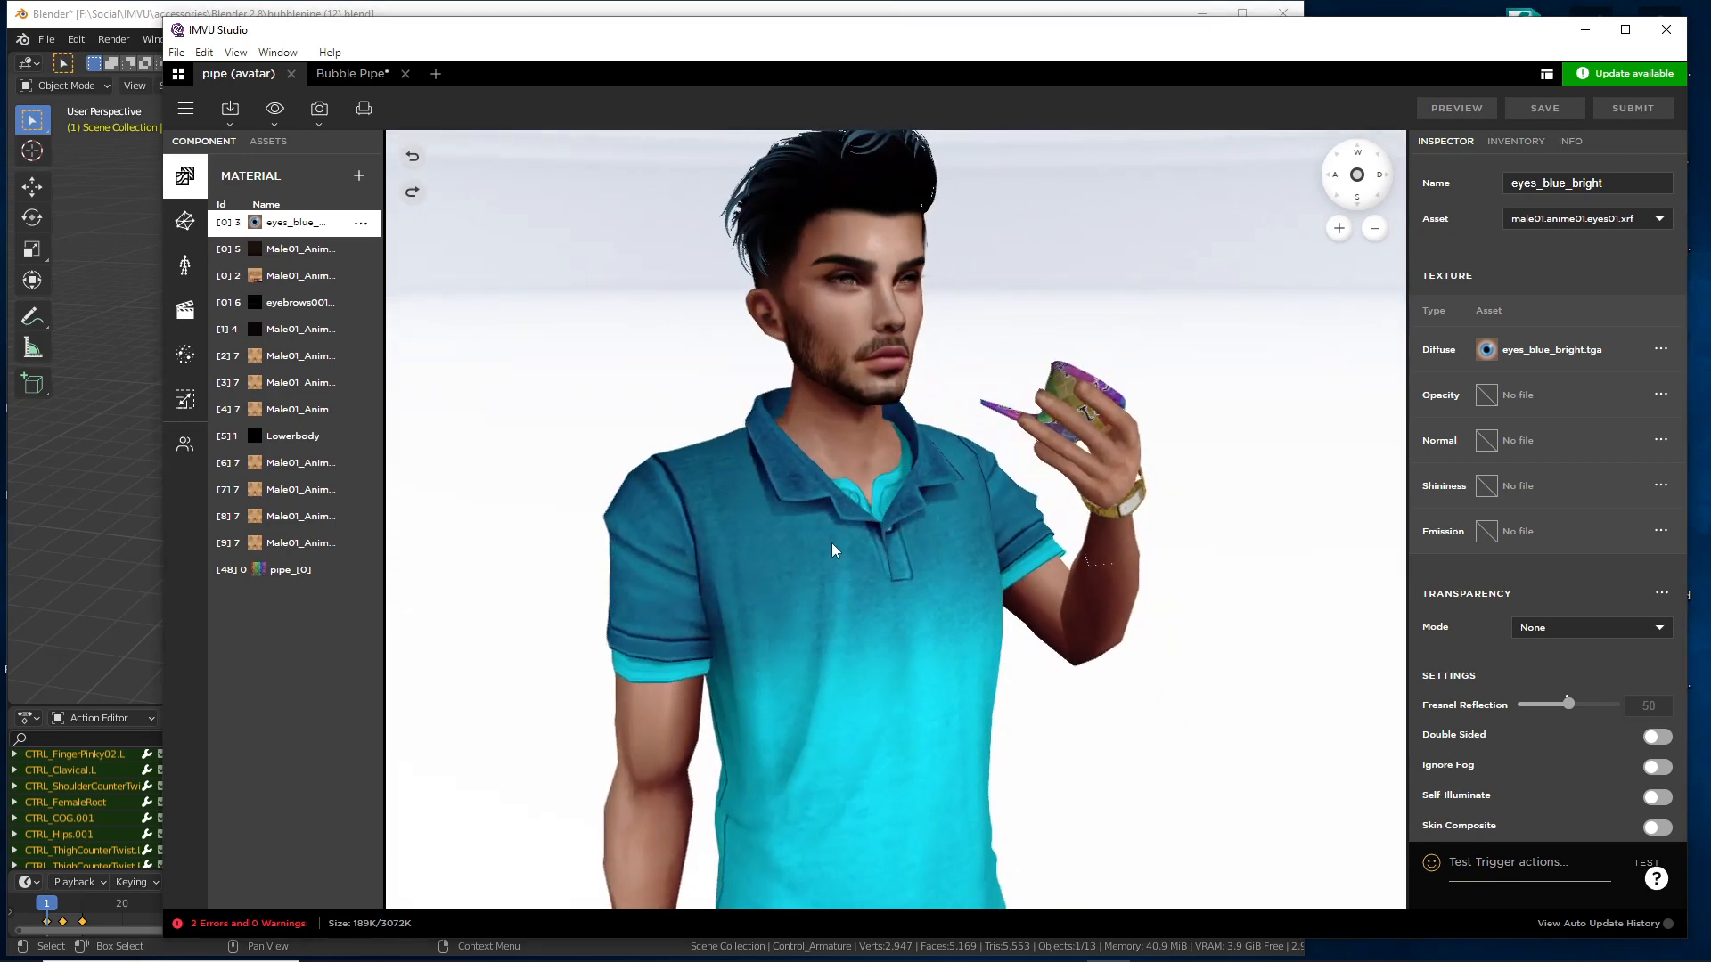
# - Turn on the Skeleton overlay for the scene and view the bones around the hand holding the pipe
pyautogui.moveTo(859, 599); pyautogui.dragTo(847, 633, button='right')
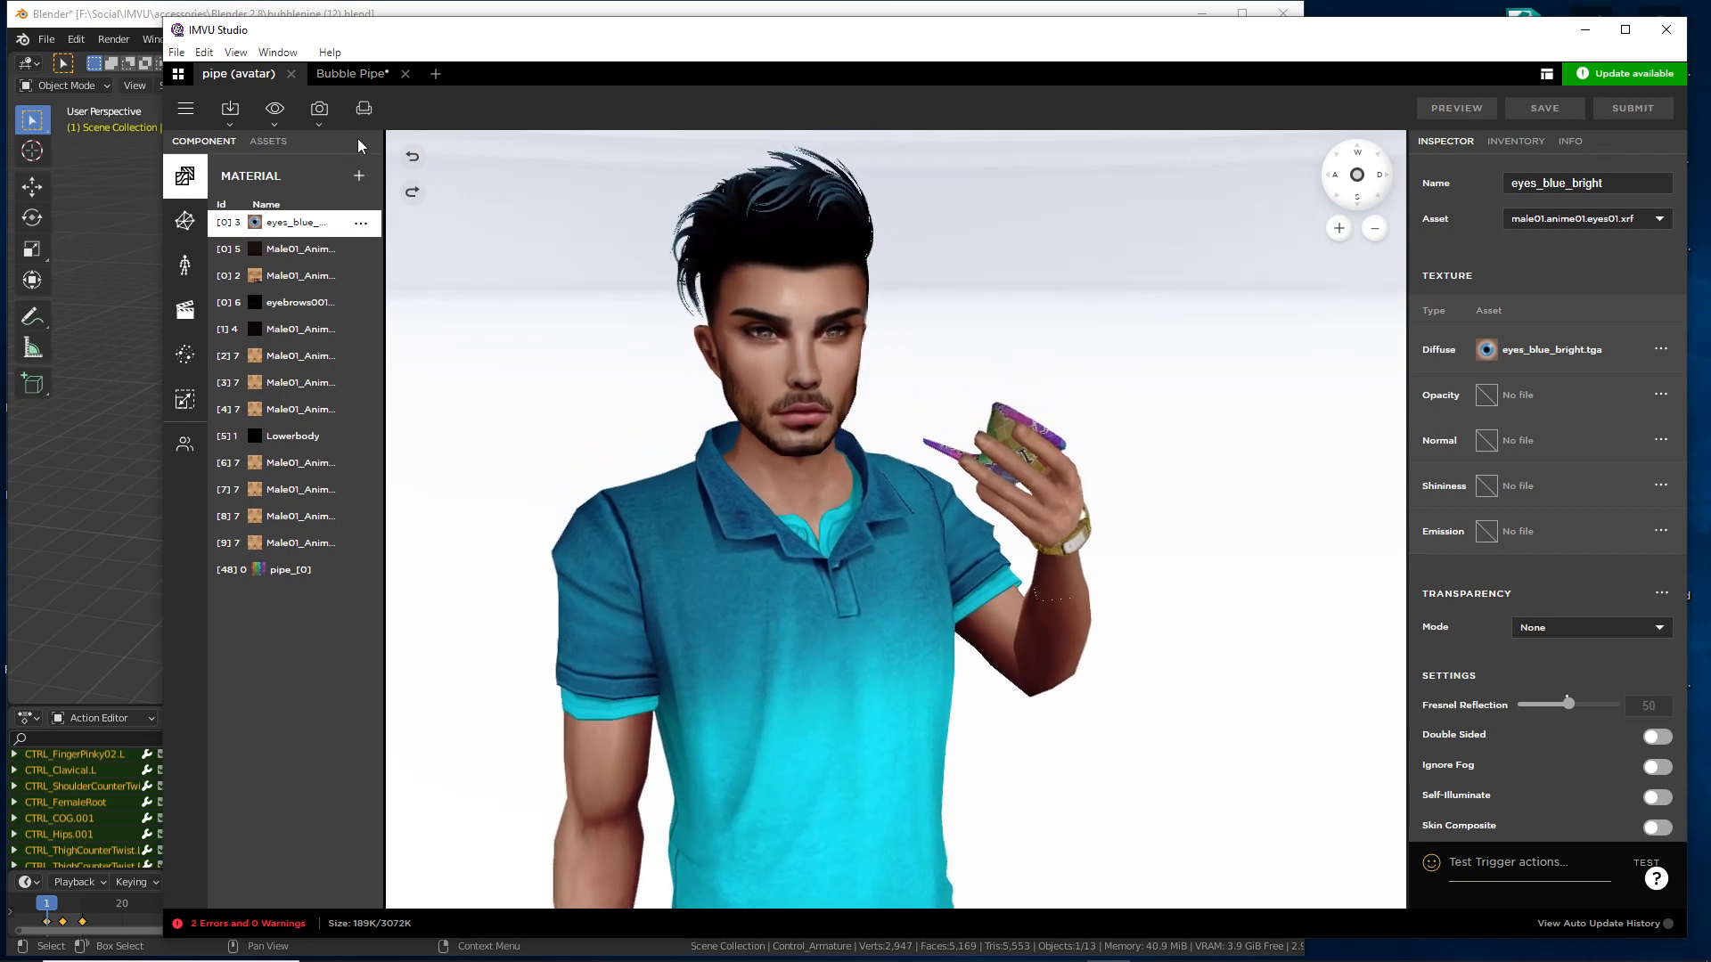
pyautogui.click(275, 109)
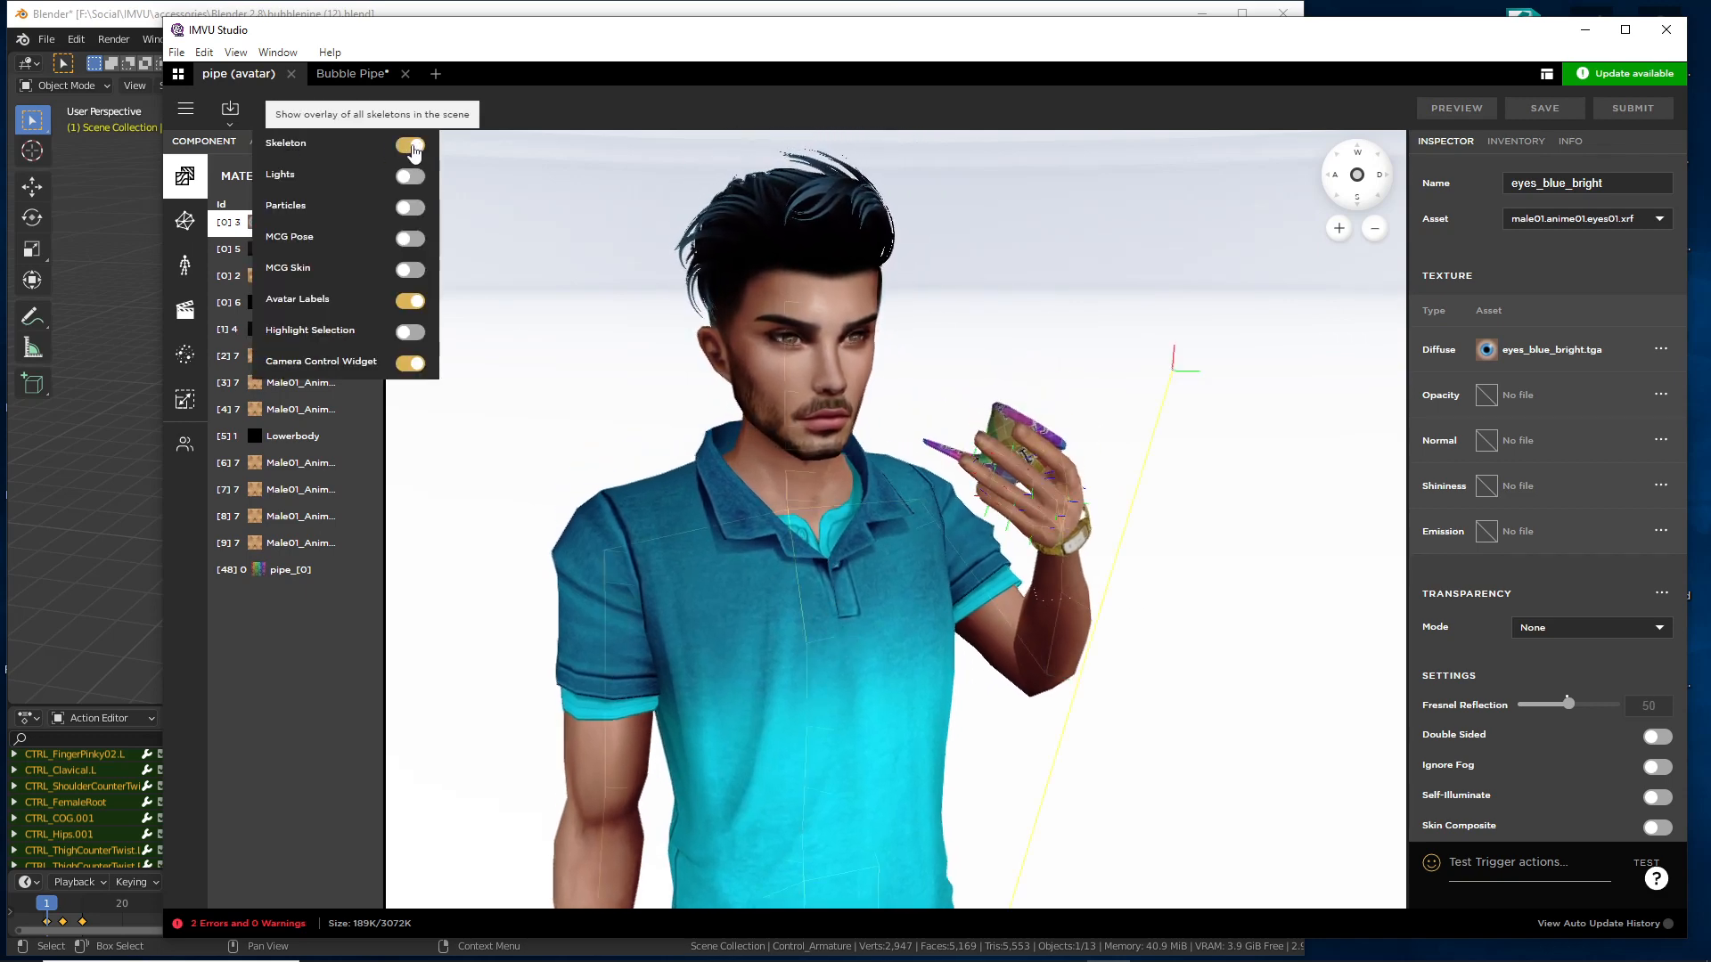
pyautogui.moveTo(863, 572)
pyautogui.mouseDown()
pyautogui.moveTo(777, 602)
pyautogui.moveTo(839, 611)
pyautogui.moveTo(863, 575)
pyautogui.mouseUp()
pyautogui.scroll(4, 779, 618)
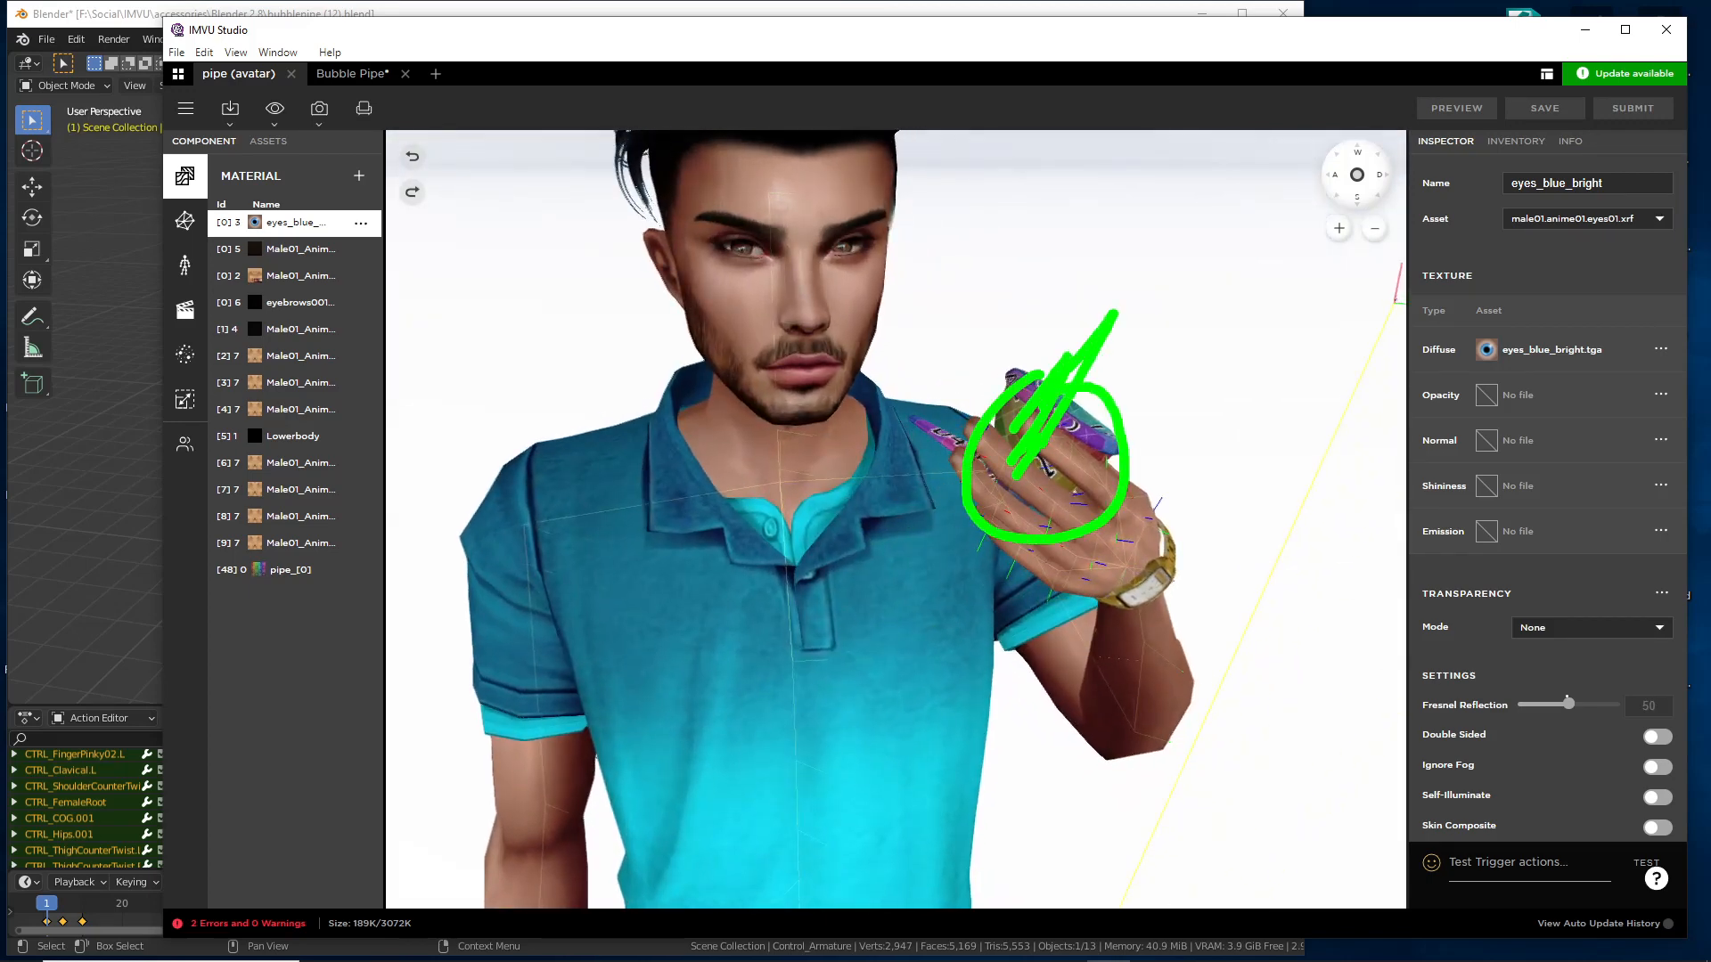
# - Open the Bubble Pipe project and examine the bubbletarget node above the pipe that the bubblepipe particle uses
pyautogui.click(353, 73)
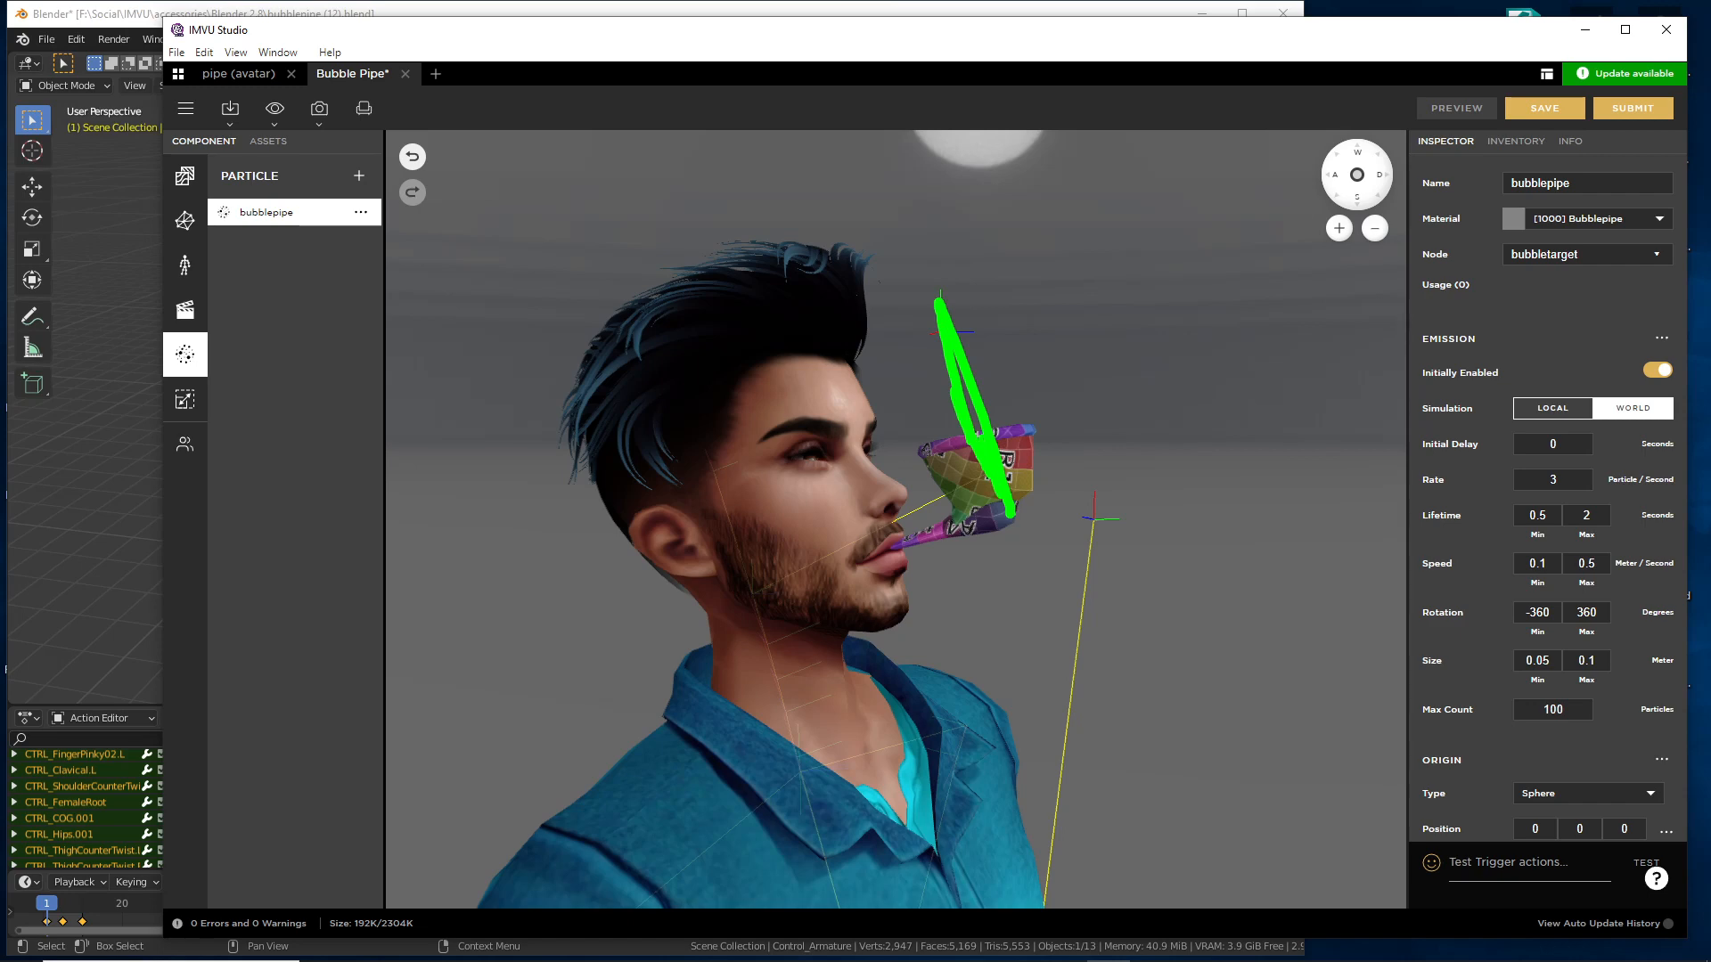
pyautogui.press('Escape')
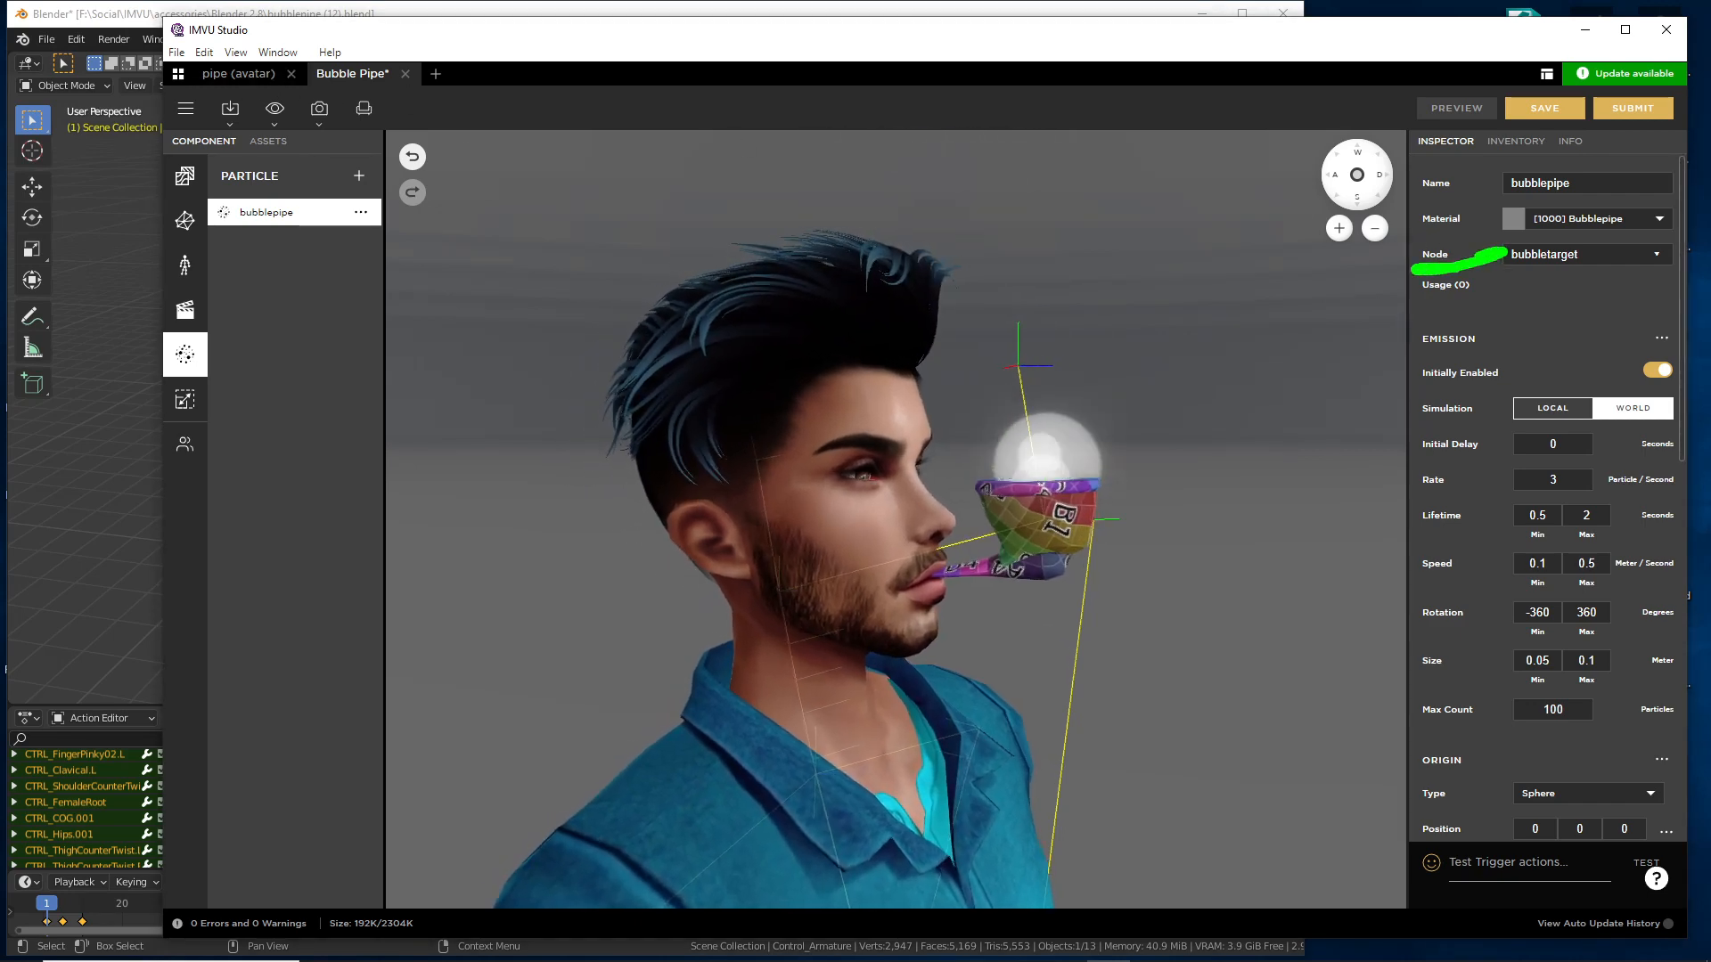
# - Return to the pipe (avatar) project and mark the arm bone directions and a Z, X and Y axis set beside the hand
pyautogui.click(238, 73)
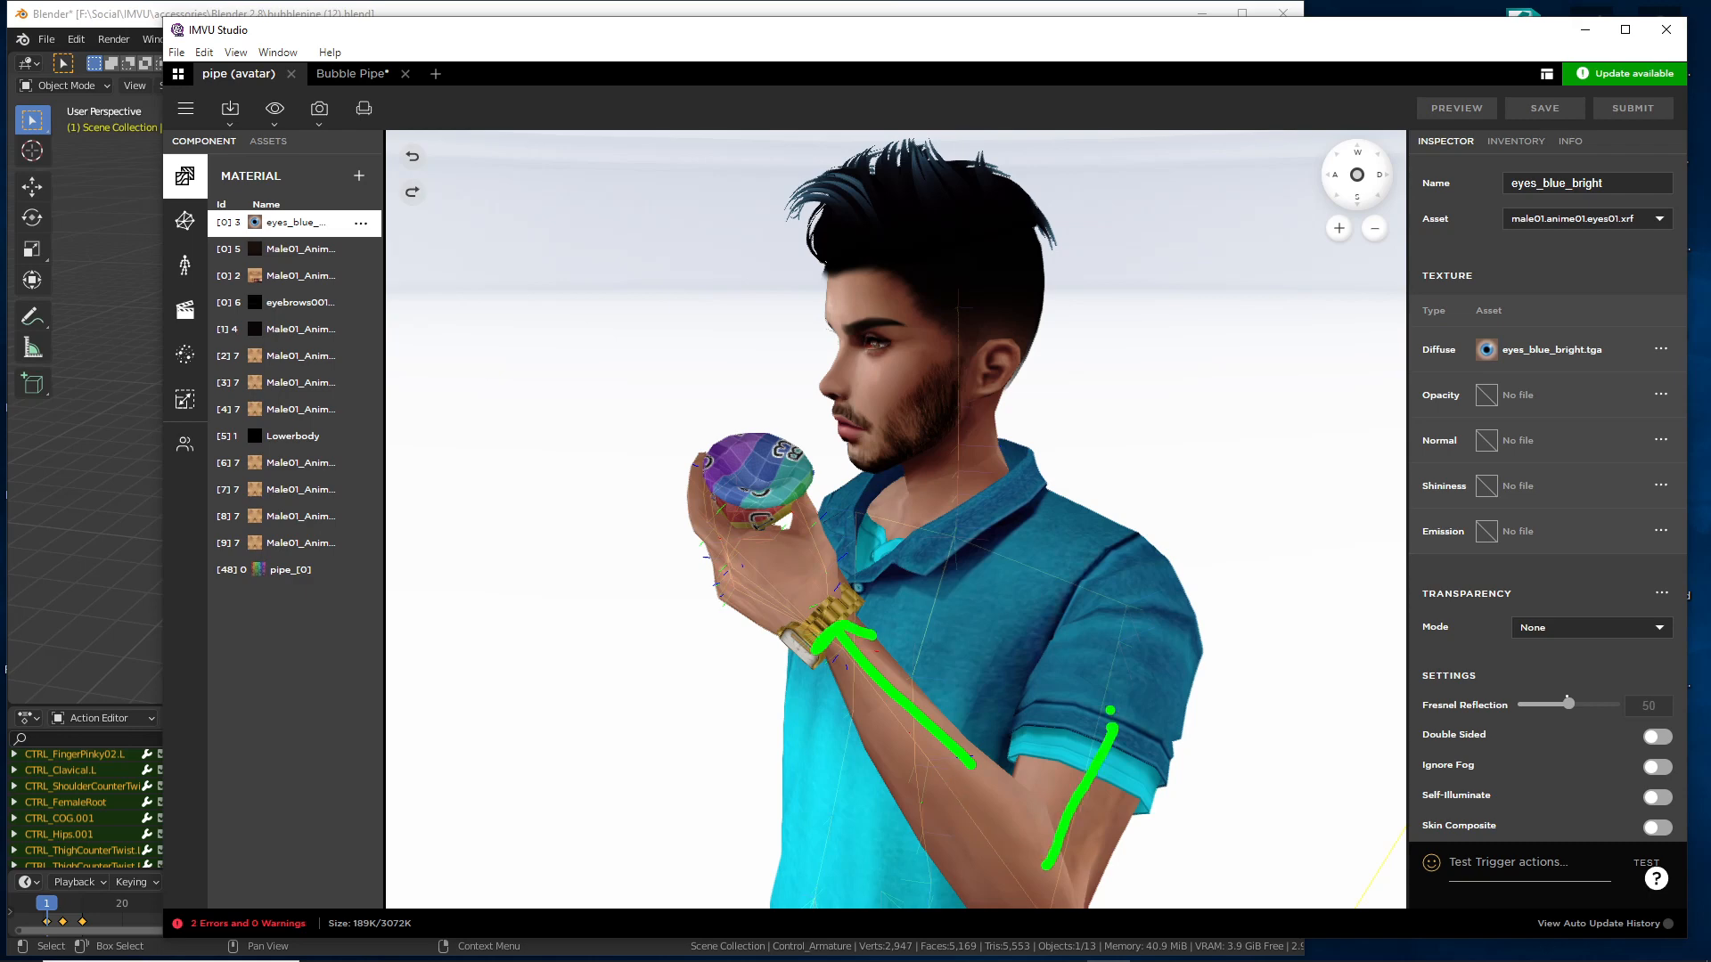
pyautogui.moveTo(529, 350)
pyautogui.mouseDown()
pyautogui.moveTo(533, 554)
pyautogui.moveTo(695, 608)
pyautogui.mouseUp()
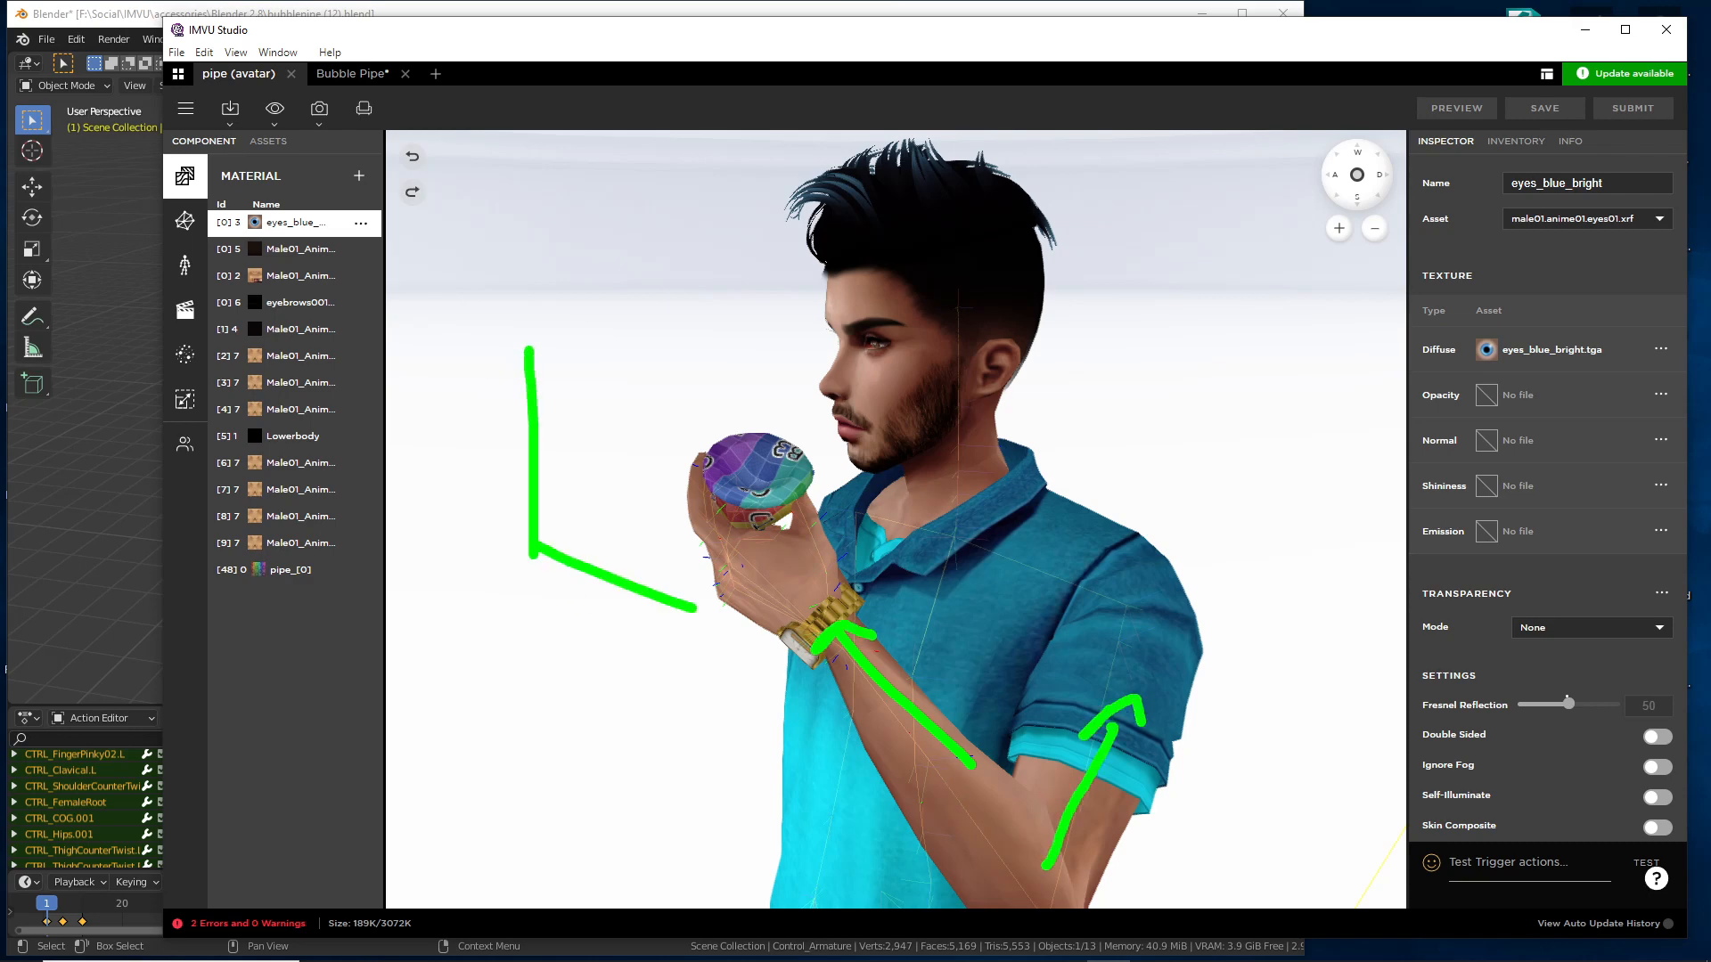
pyautogui.moveTo(533, 544); pyautogui.dragTo(697, 426)
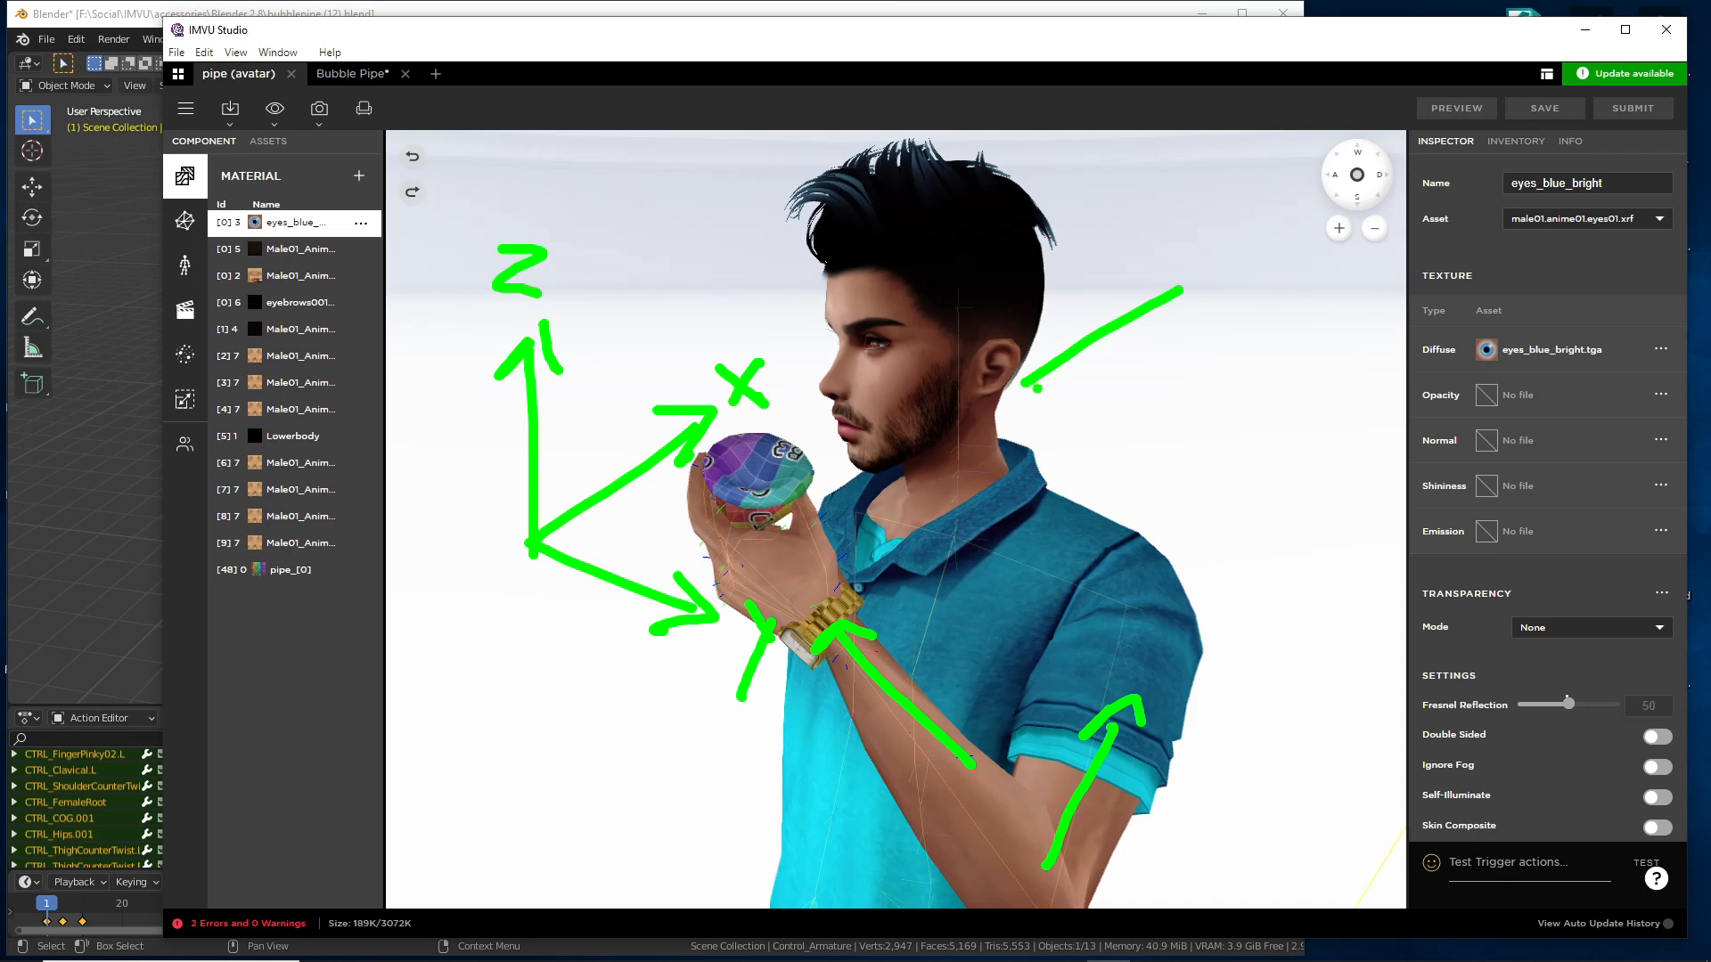
# - Mark a rotated axis set behind the avatar's head and an upward bubble direction from the pipe, and clear the markings
pyautogui.moveTo(1025, 383); pyautogui.dragTo(1103, 635)
pyautogui.moveTo(1026, 385); pyautogui.dragTo(1178, 479)
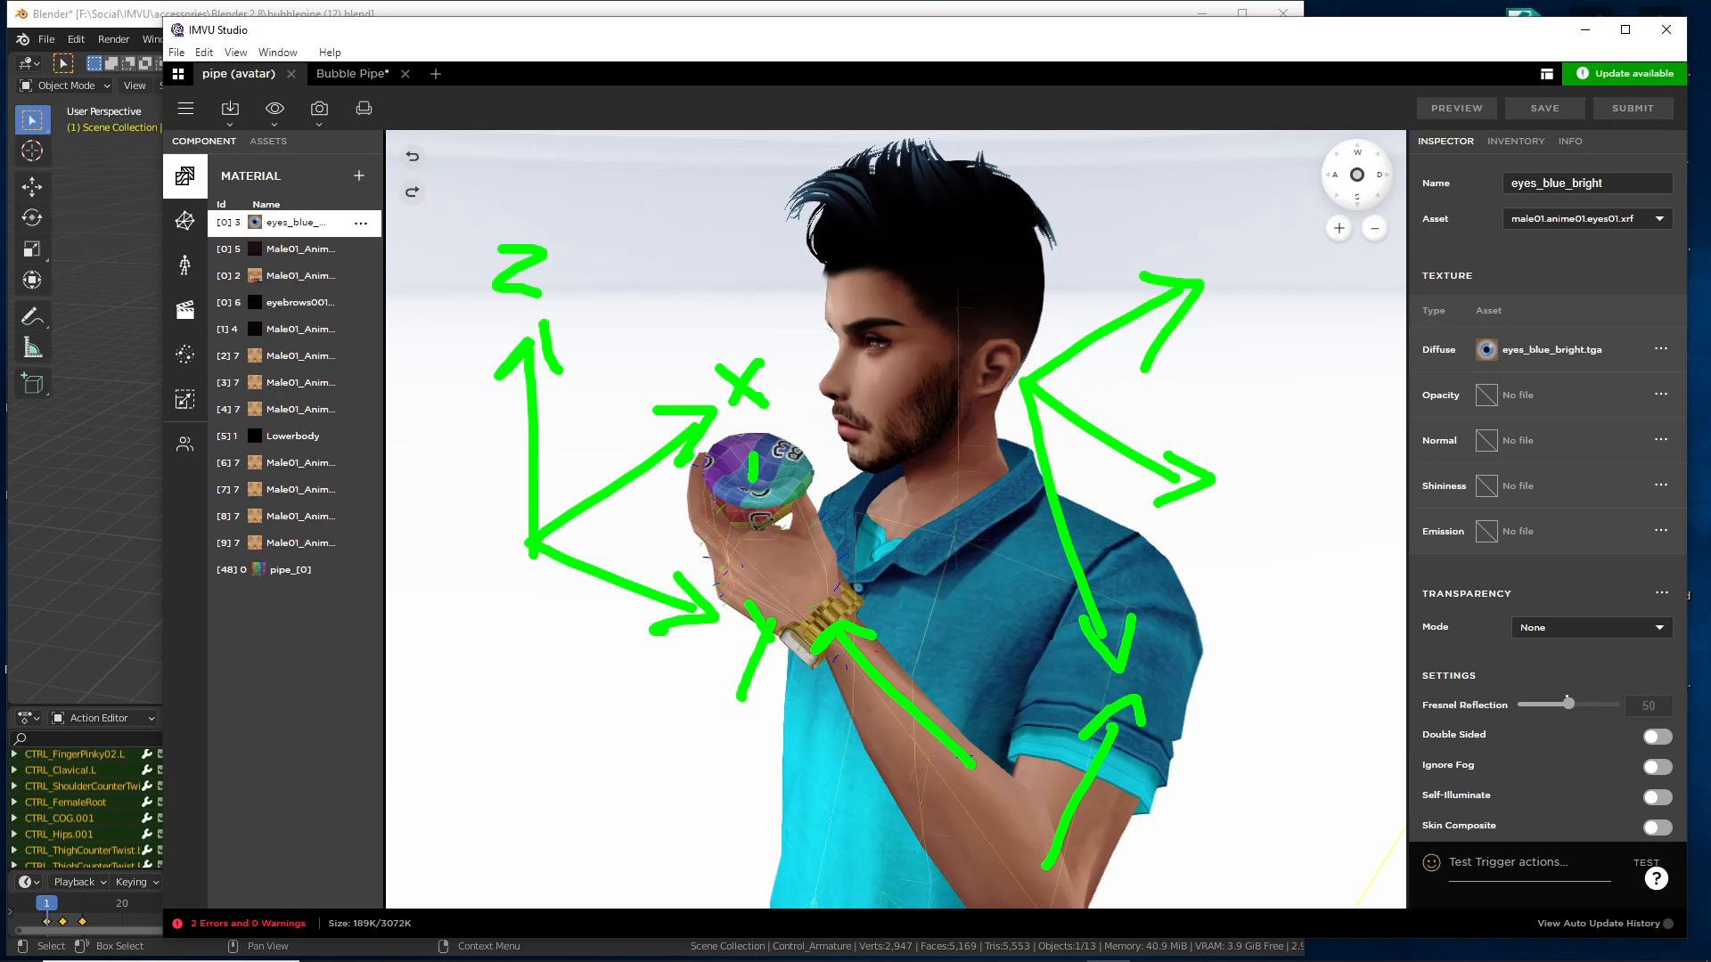
pyautogui.moveTo(753, 454); pyautogui.dragTo(755, 221)
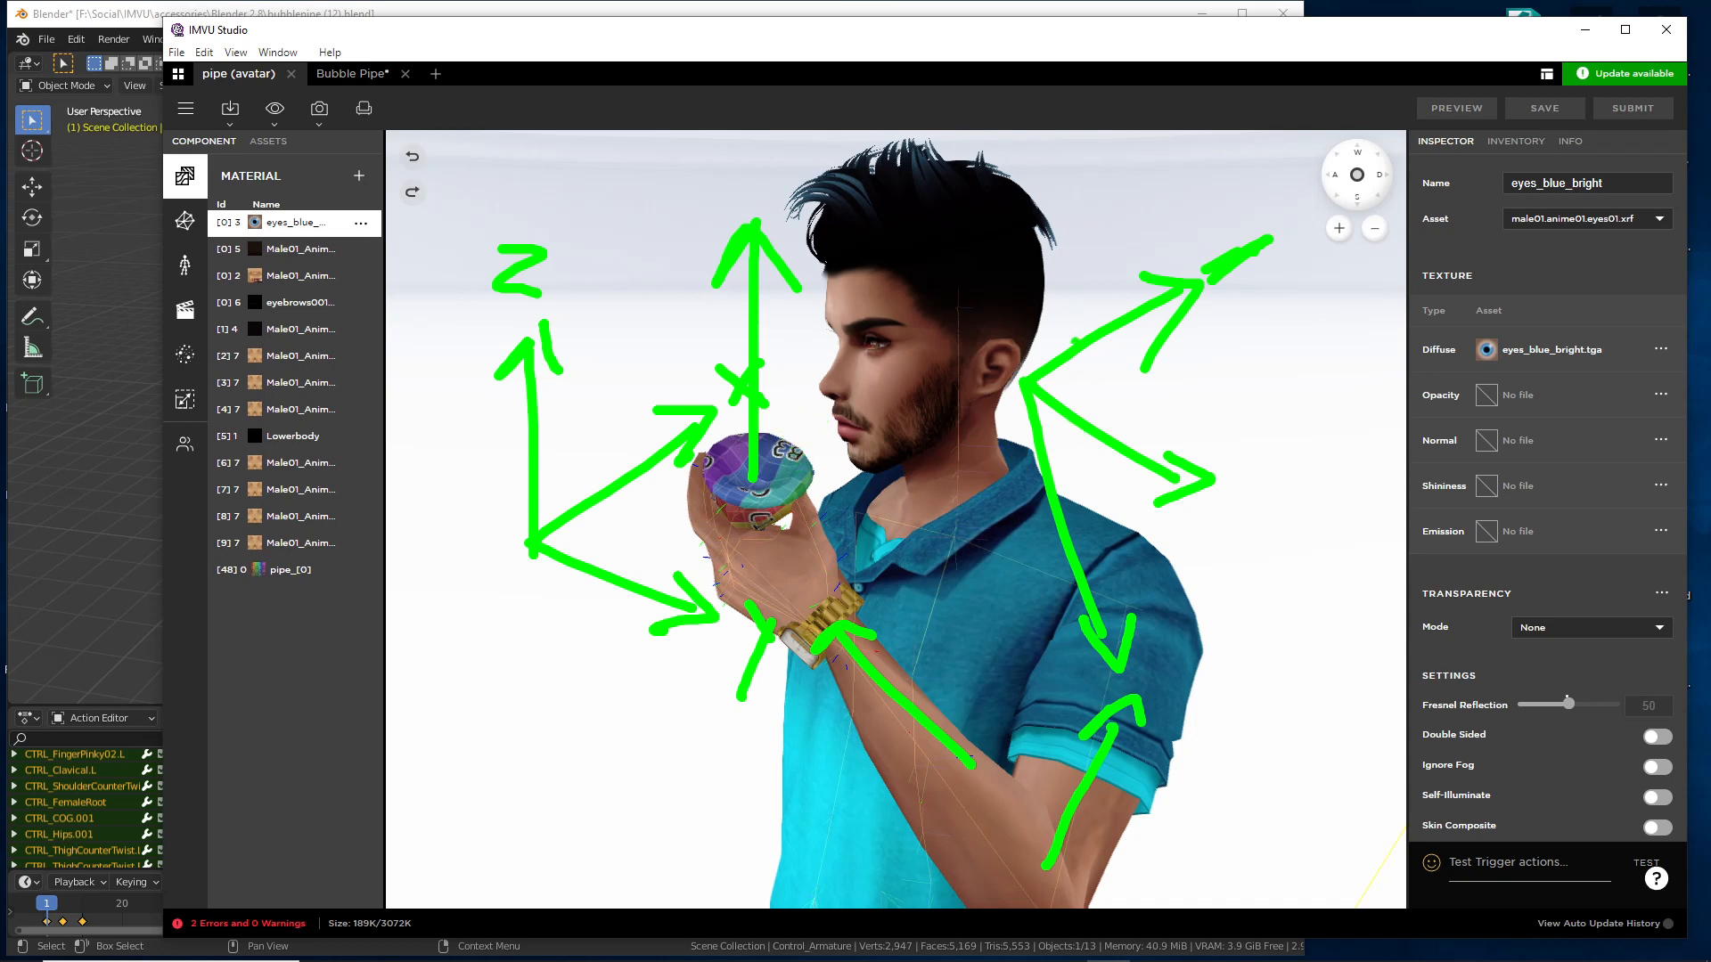
pyautogui.moveTo(1084, 381); pyautogui.dragTo(1258, 375)
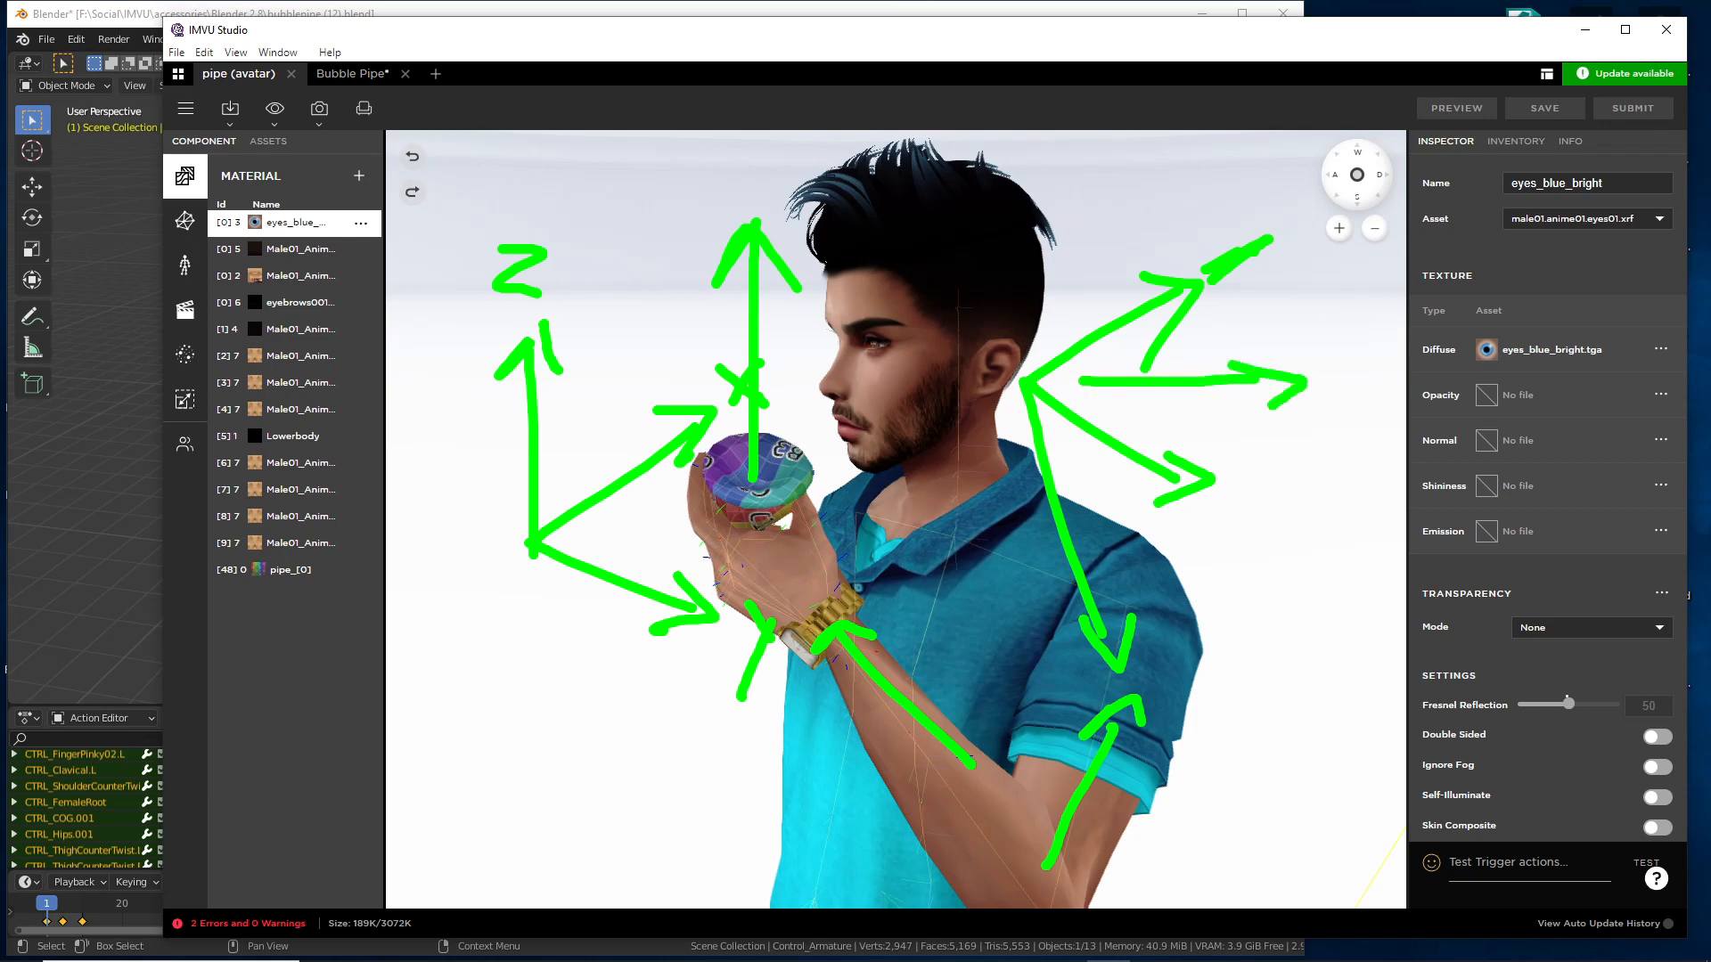
pyautogui.moveTo(1029, 359); pyautogui.dragTo(1018, 166)
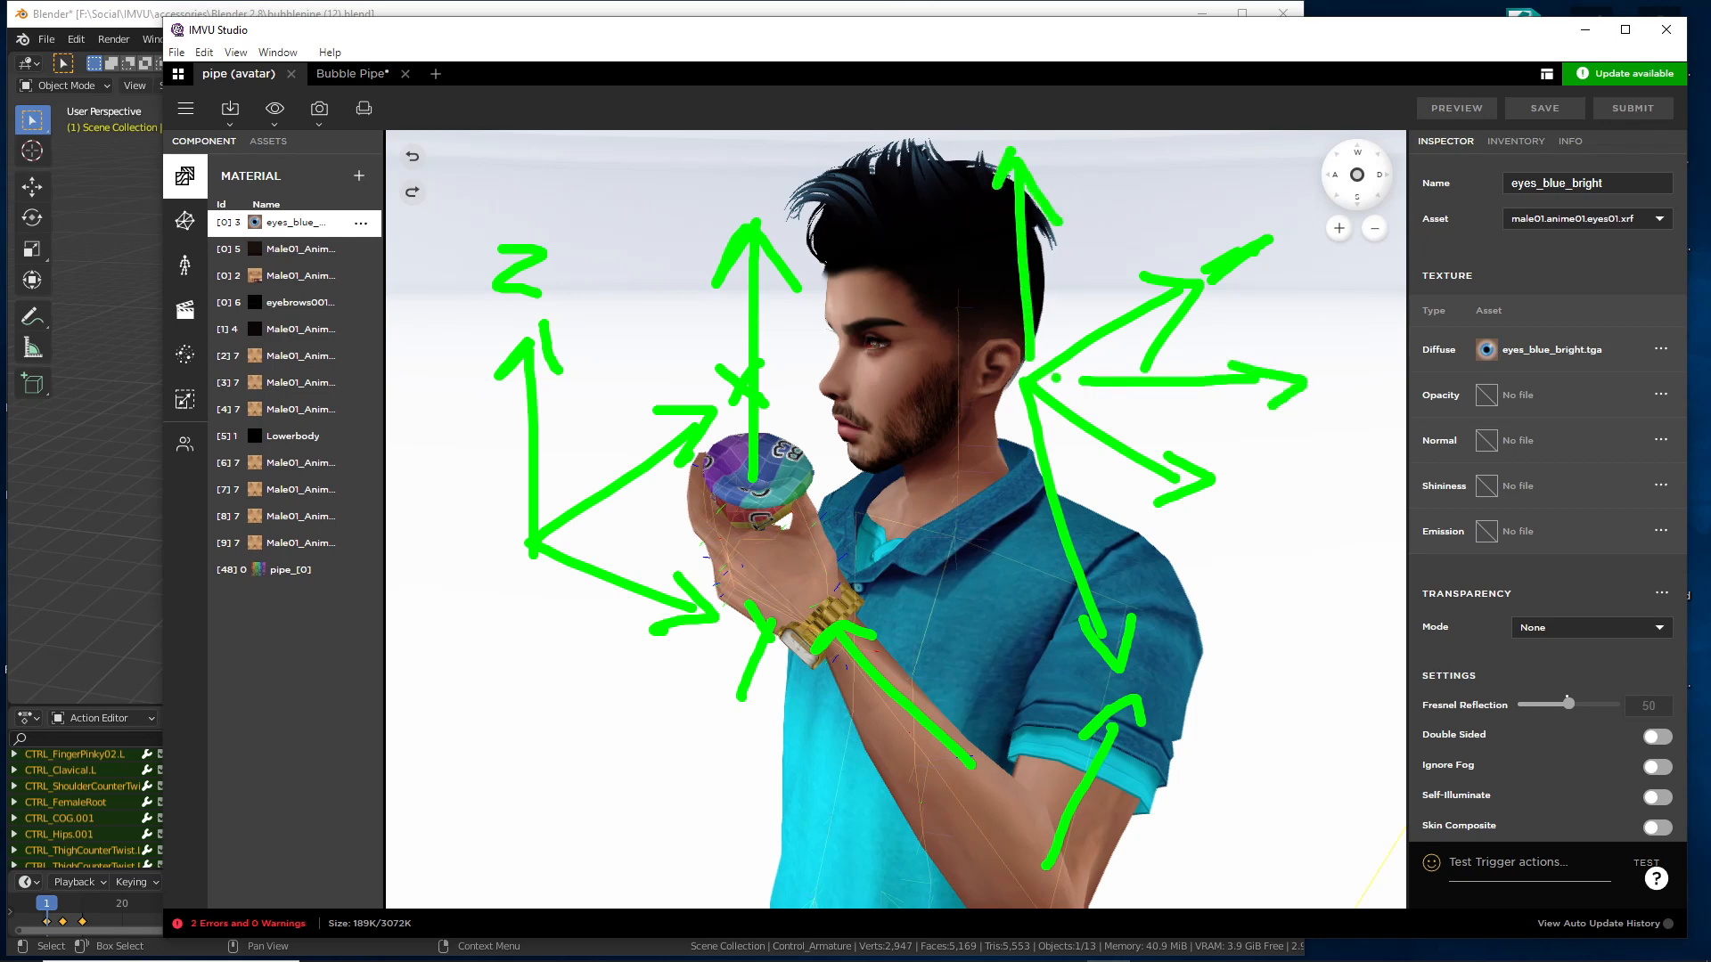
pyautogui.press('Escape')
# - Reopen the Bubble Pipe project and review the bubblepipe particle's Emission, Origin and Direction settings
pyautogui.moveTo(588, 615); pyautogui.dragTo(794, 629)
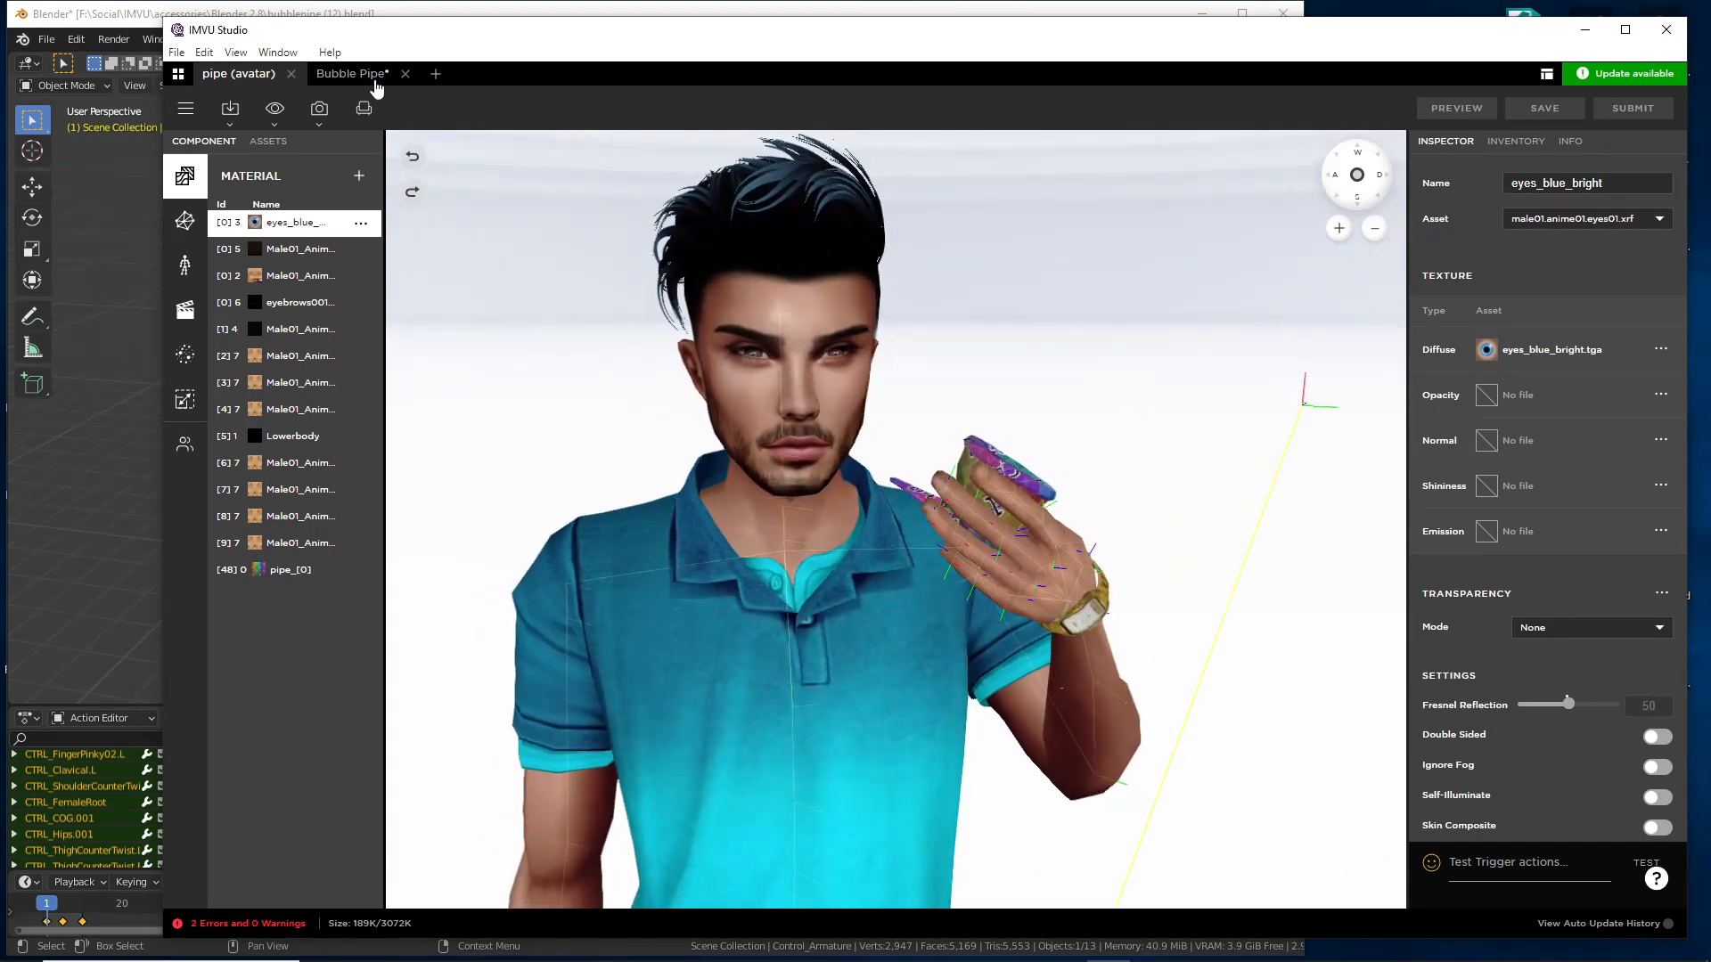
pyautogui.click(353, 76)
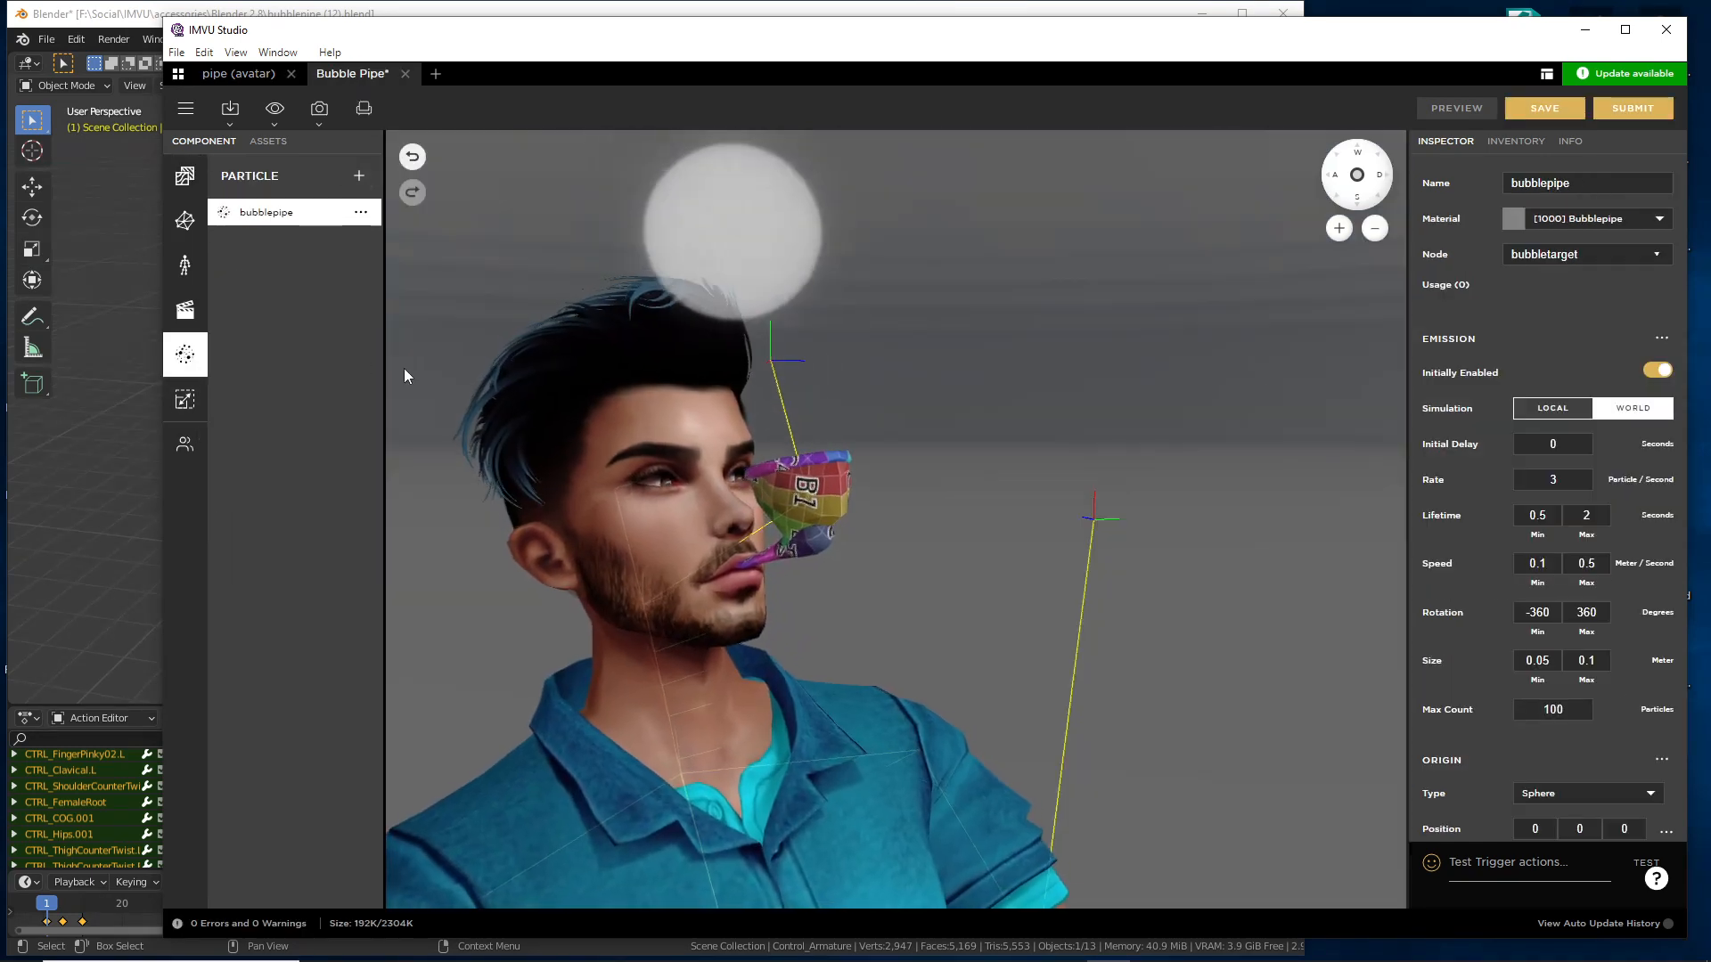
pyautogui.moveTo(1488, 407)
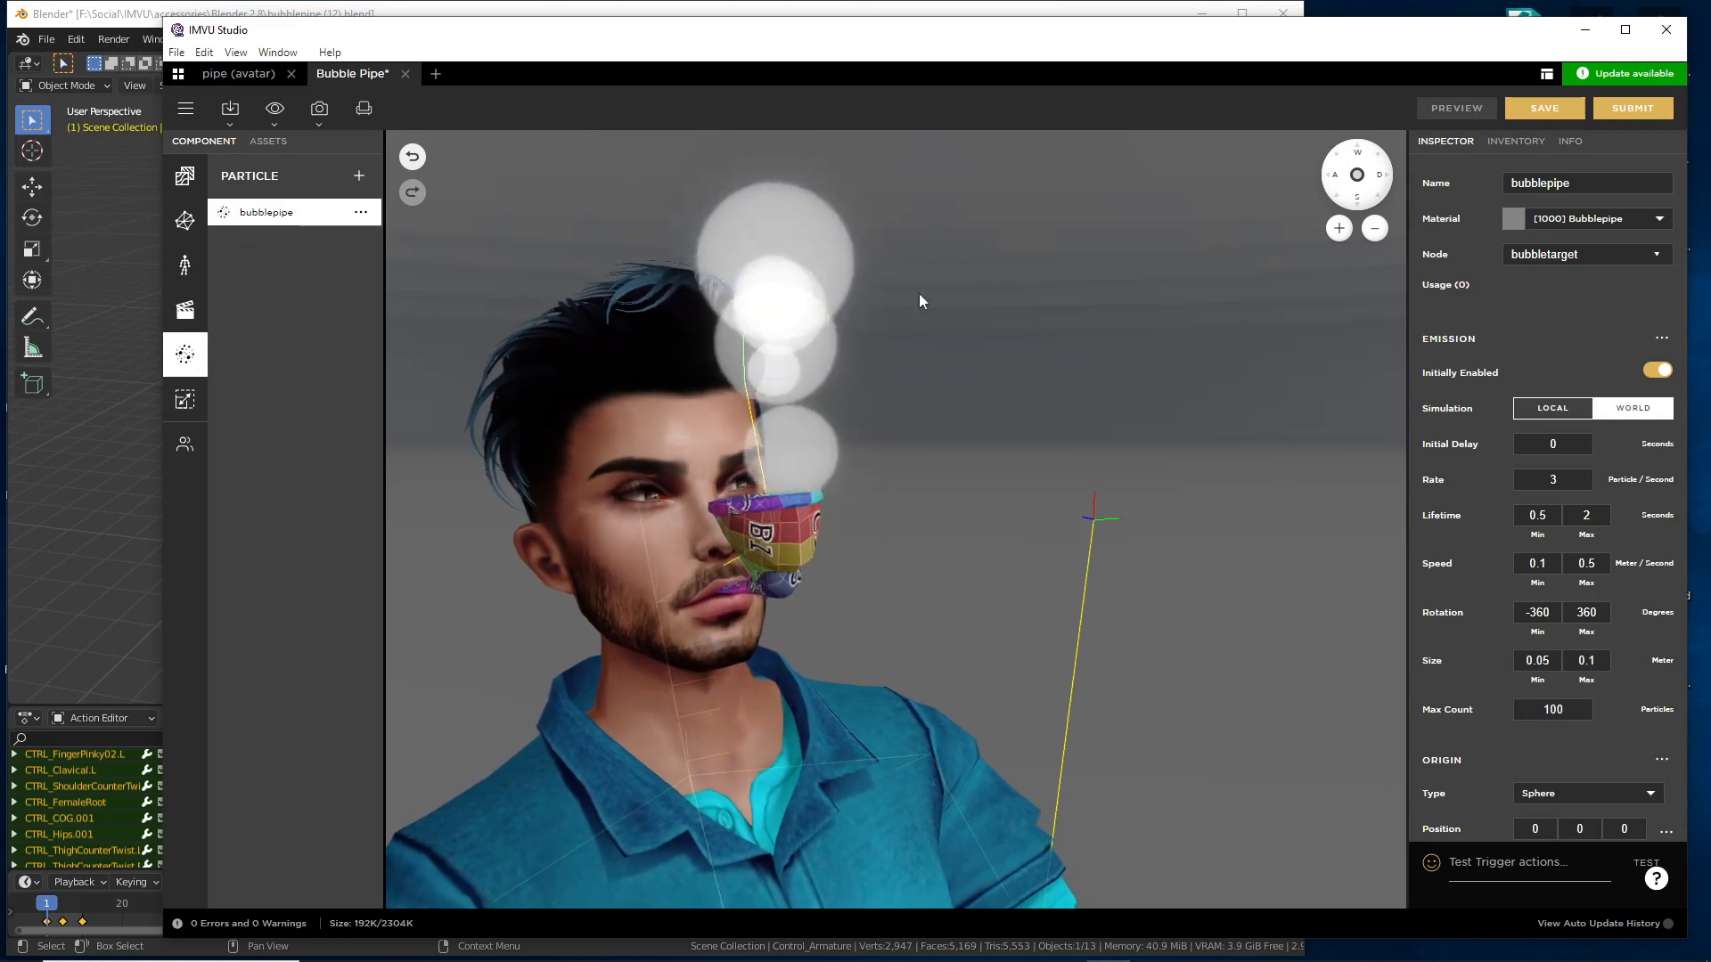
pyautogui.scroll(-2, 1533, 499)
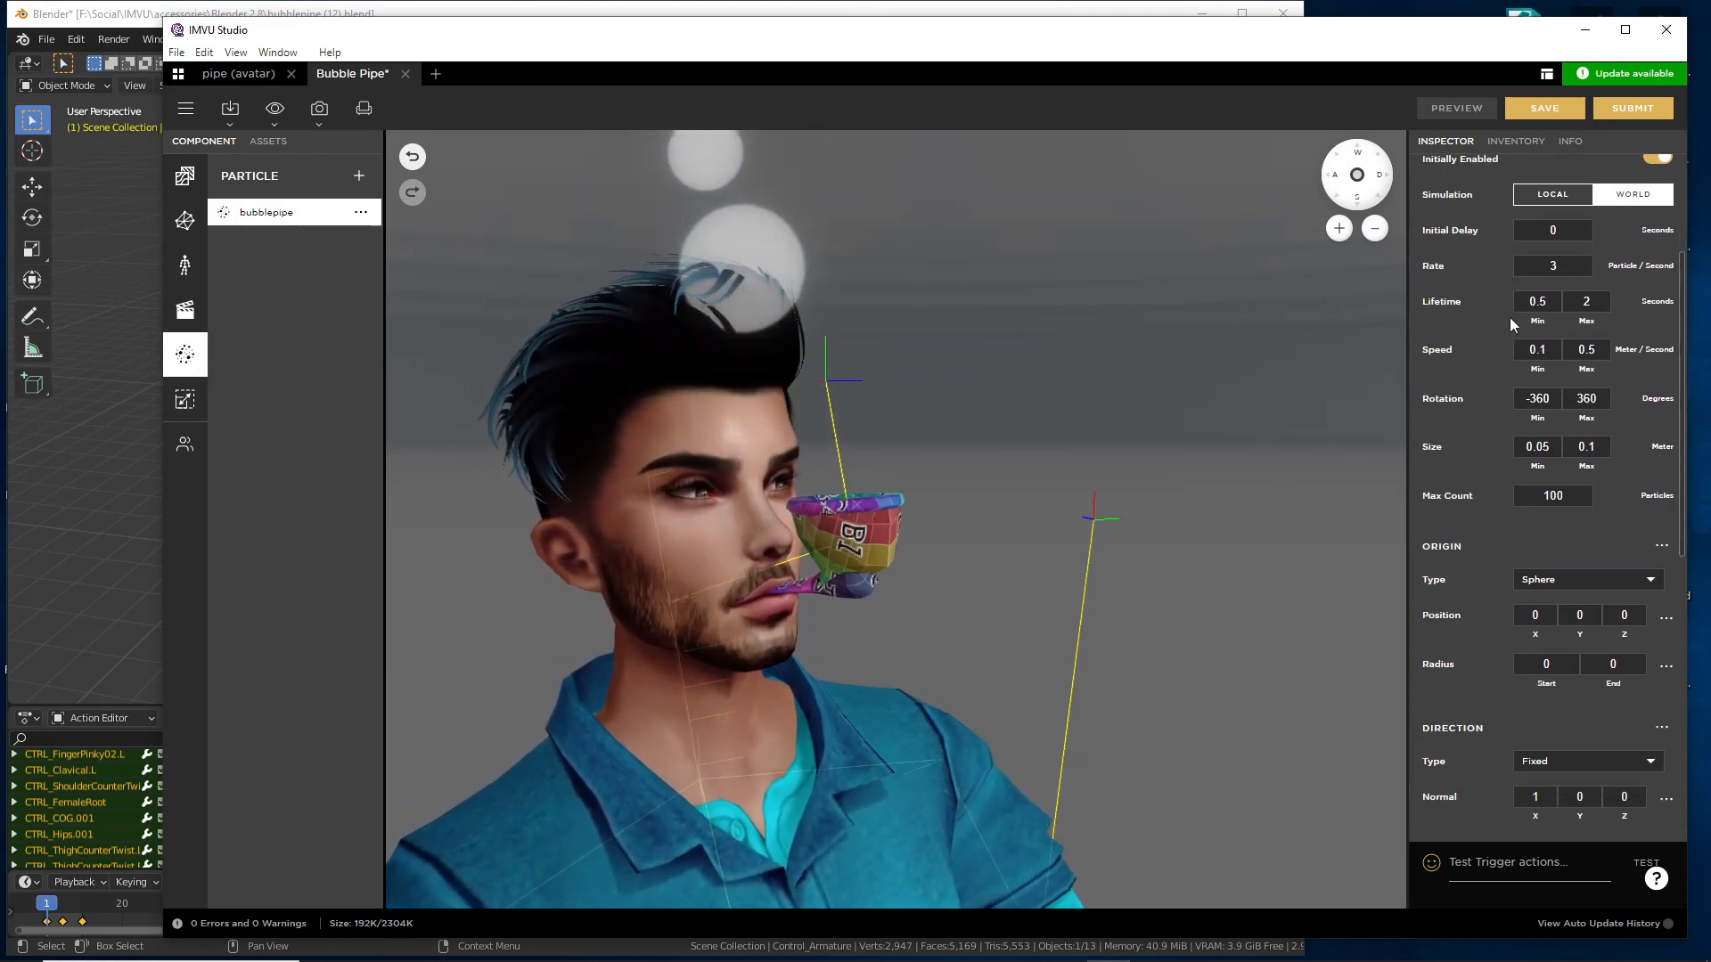
pyautogui.moveTo(1477, 314)
pyautogui.click(1429, 492)
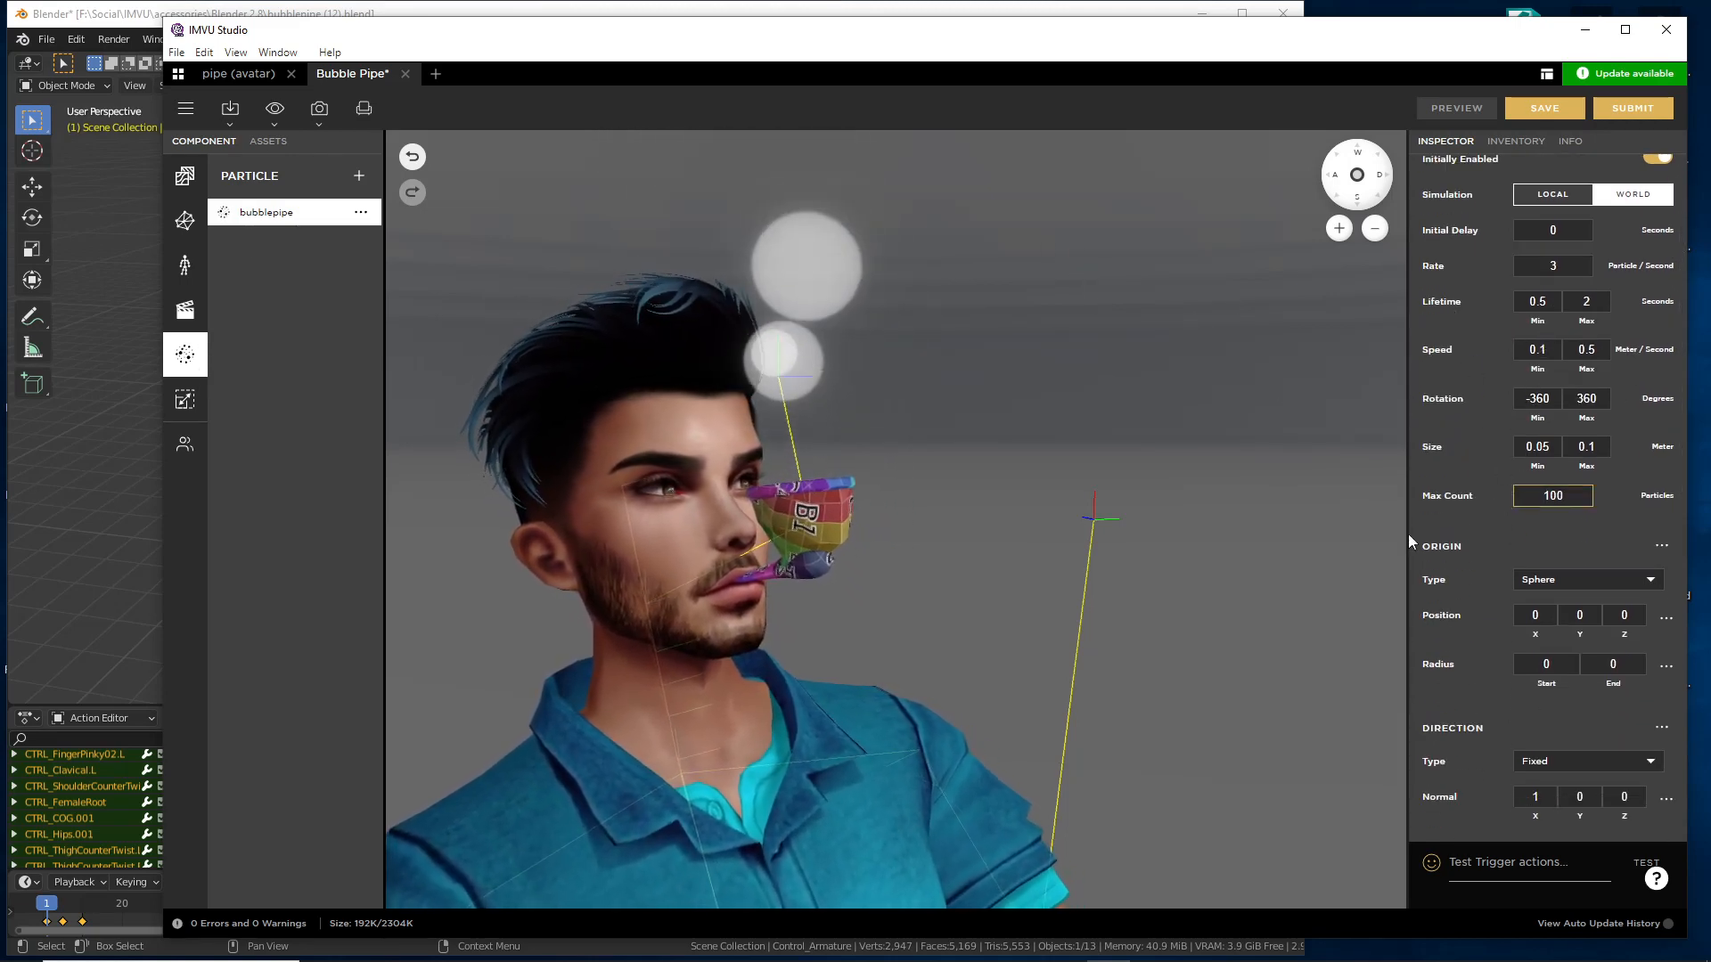
# - In the pipe (avatar) project, add a new particle and name it bubblepipe
pyautogui.click(238, 73)
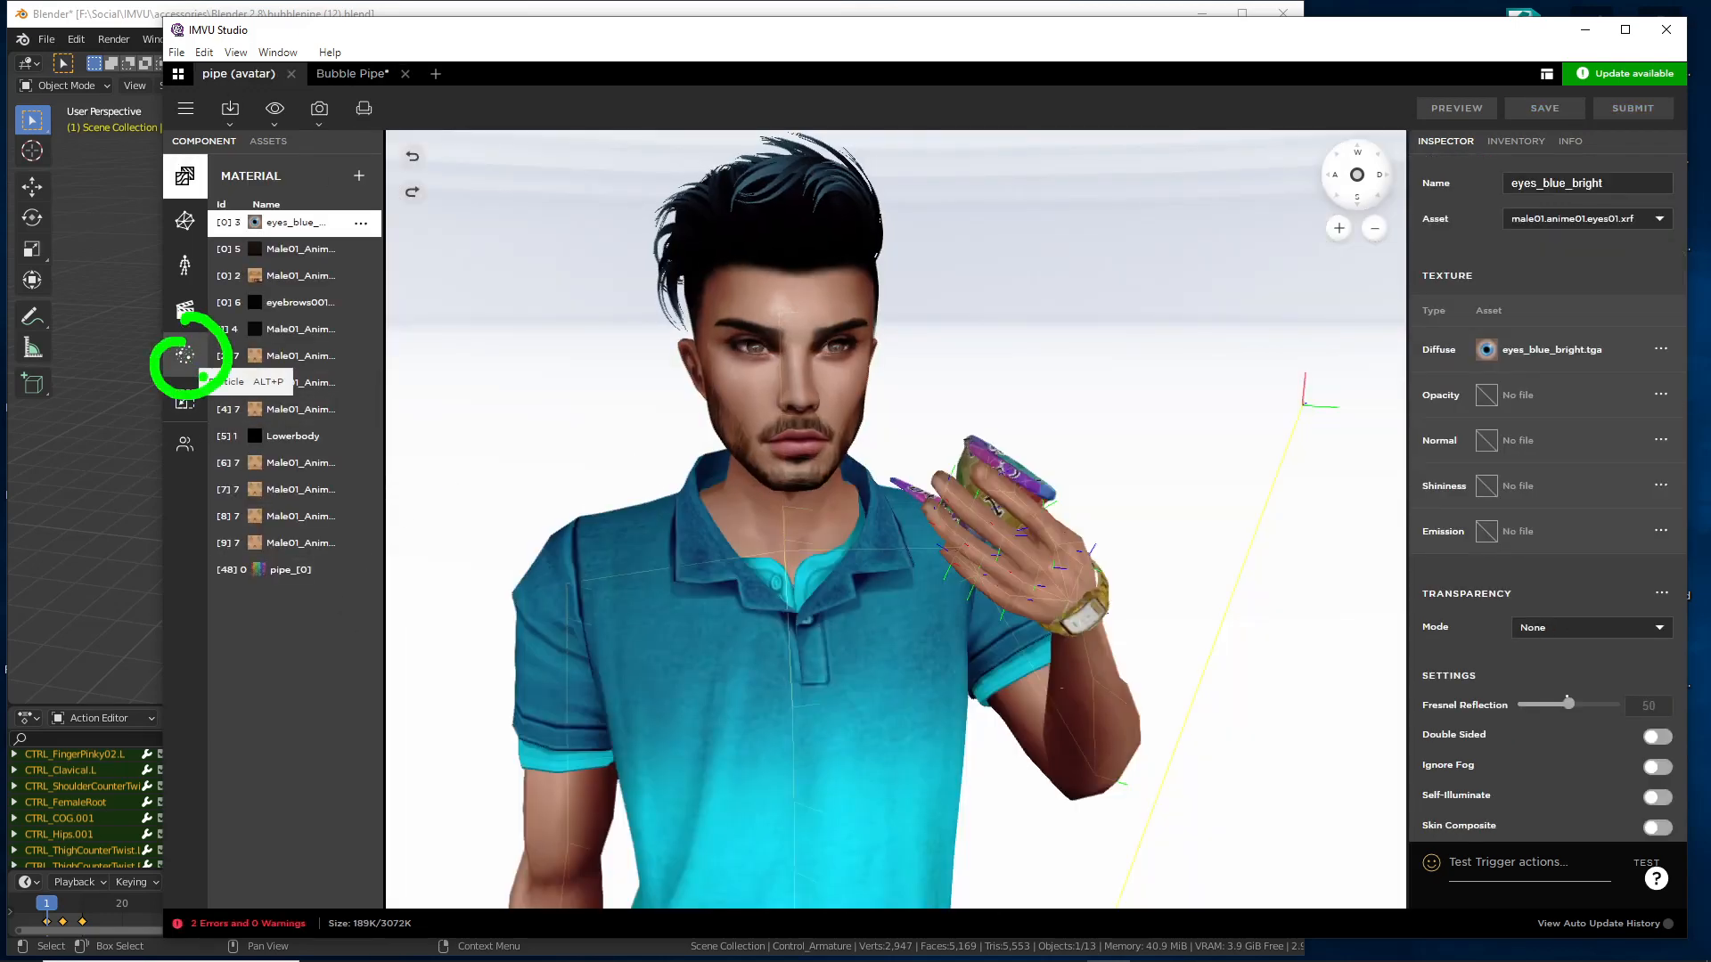
pyautogui.click(185, 355)
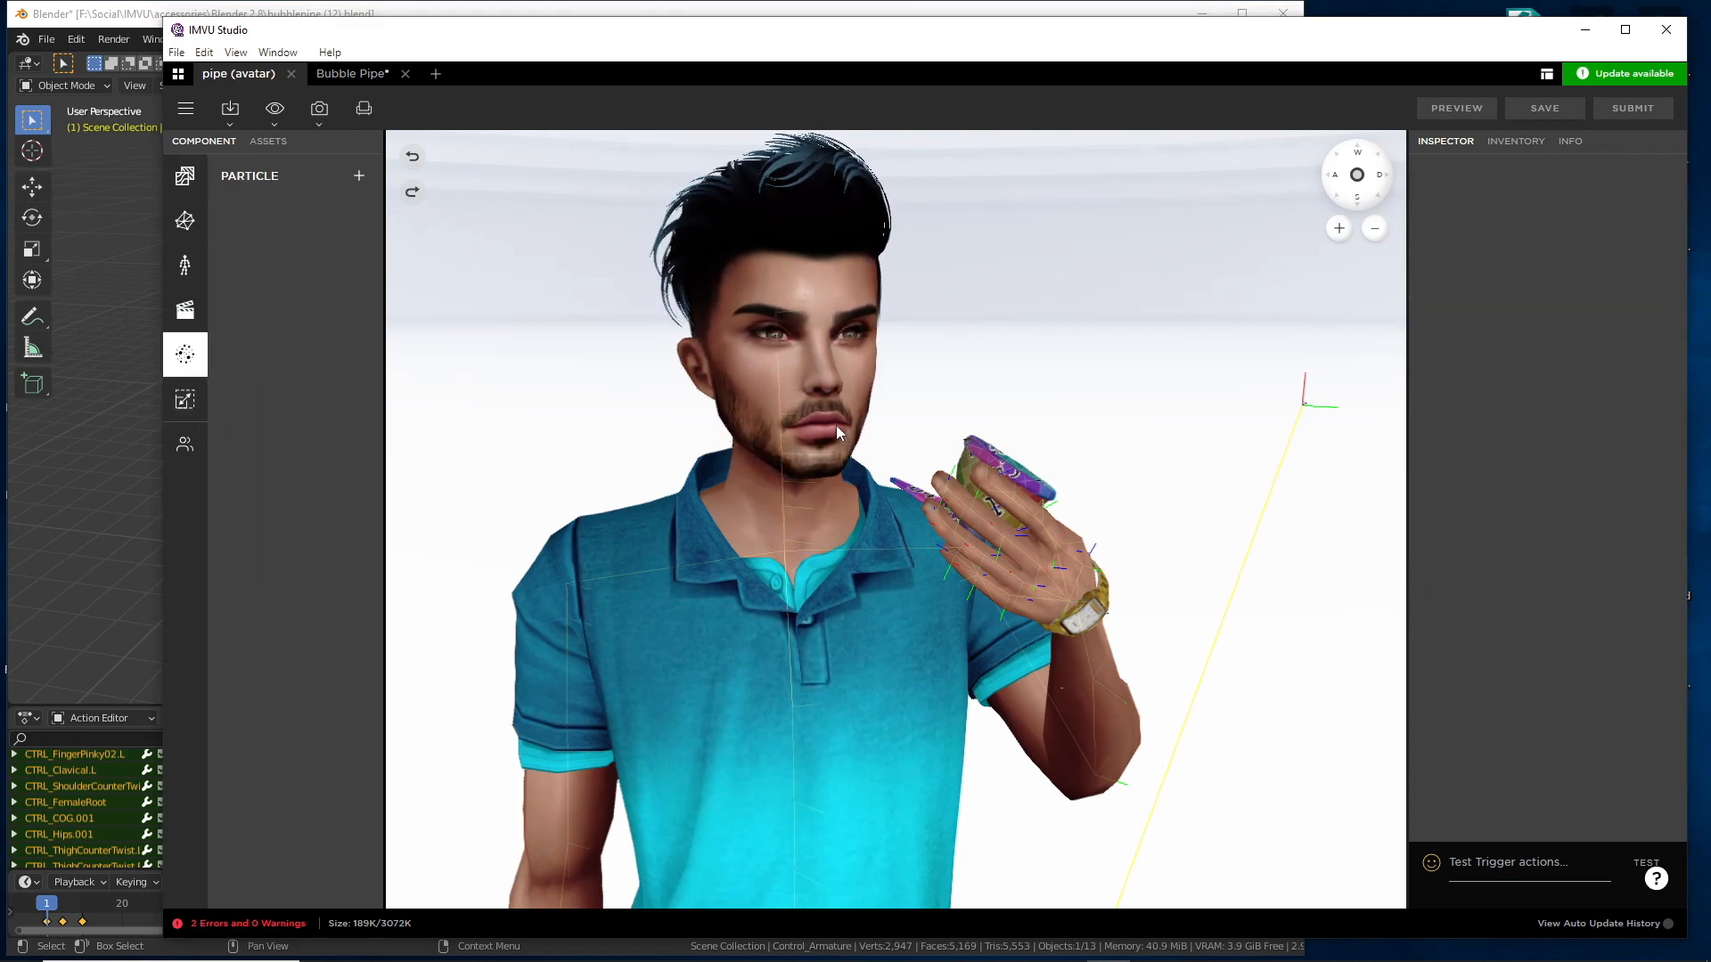
pyautogui.click(359, 175)
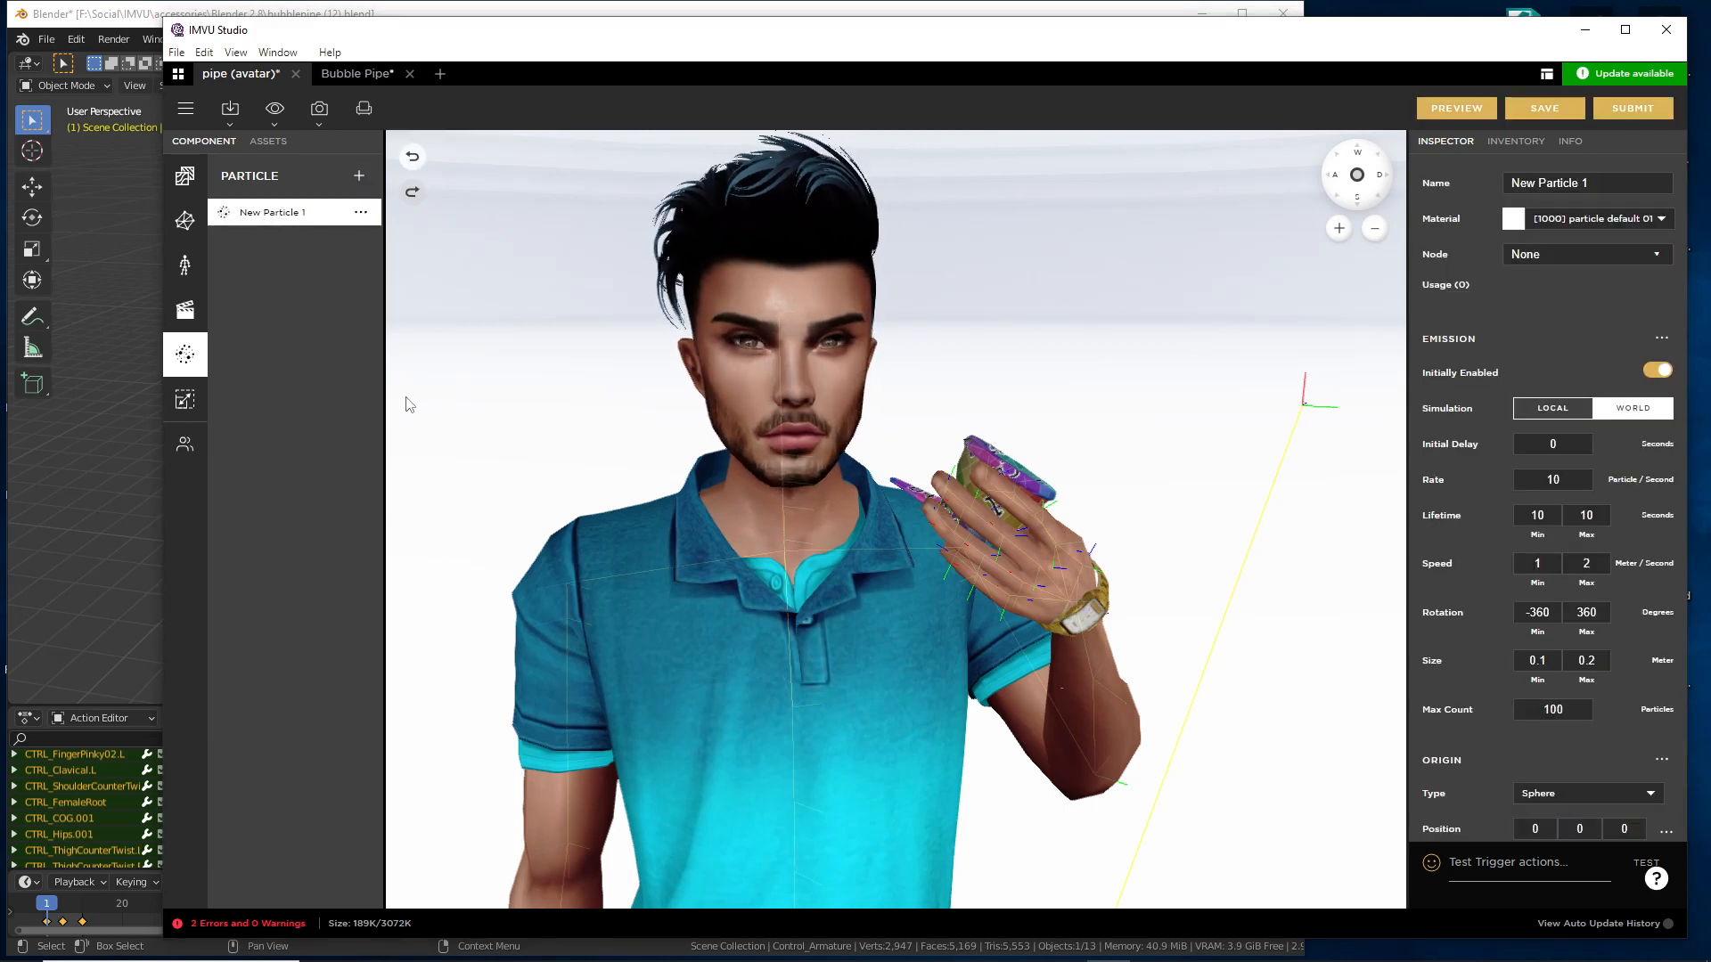
pyautogui.moveTo(1611, 177); pyautogui.dragTo(1449, 191)
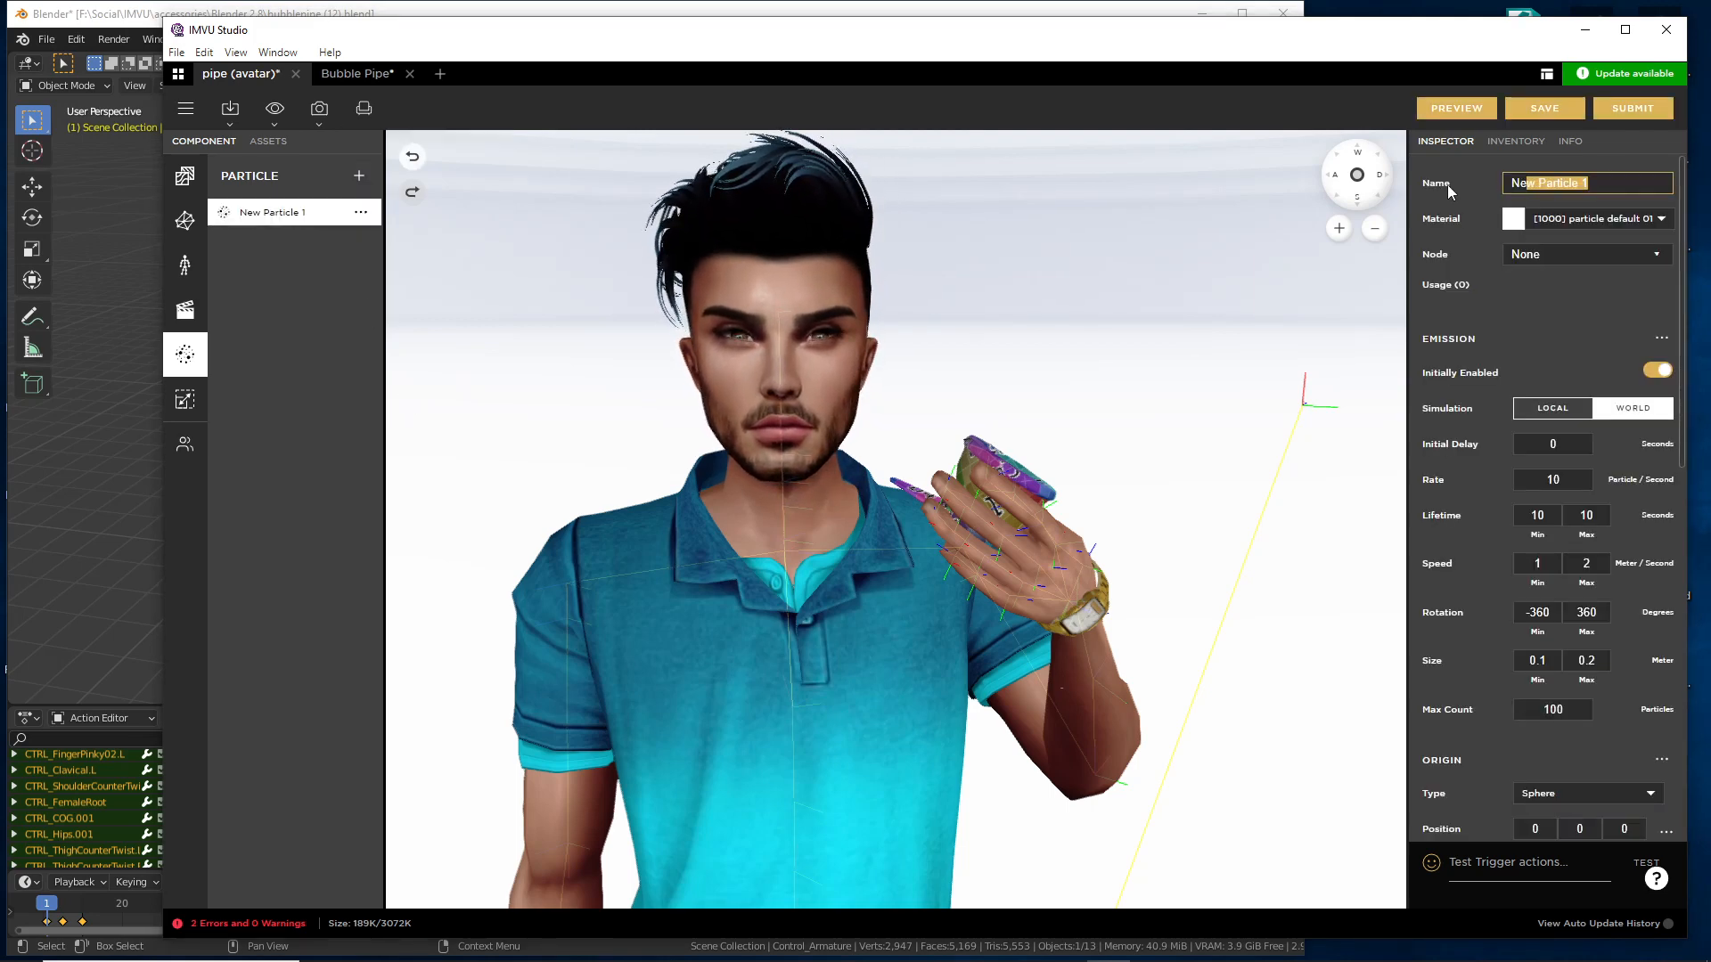
pyautogui.write('bubb')
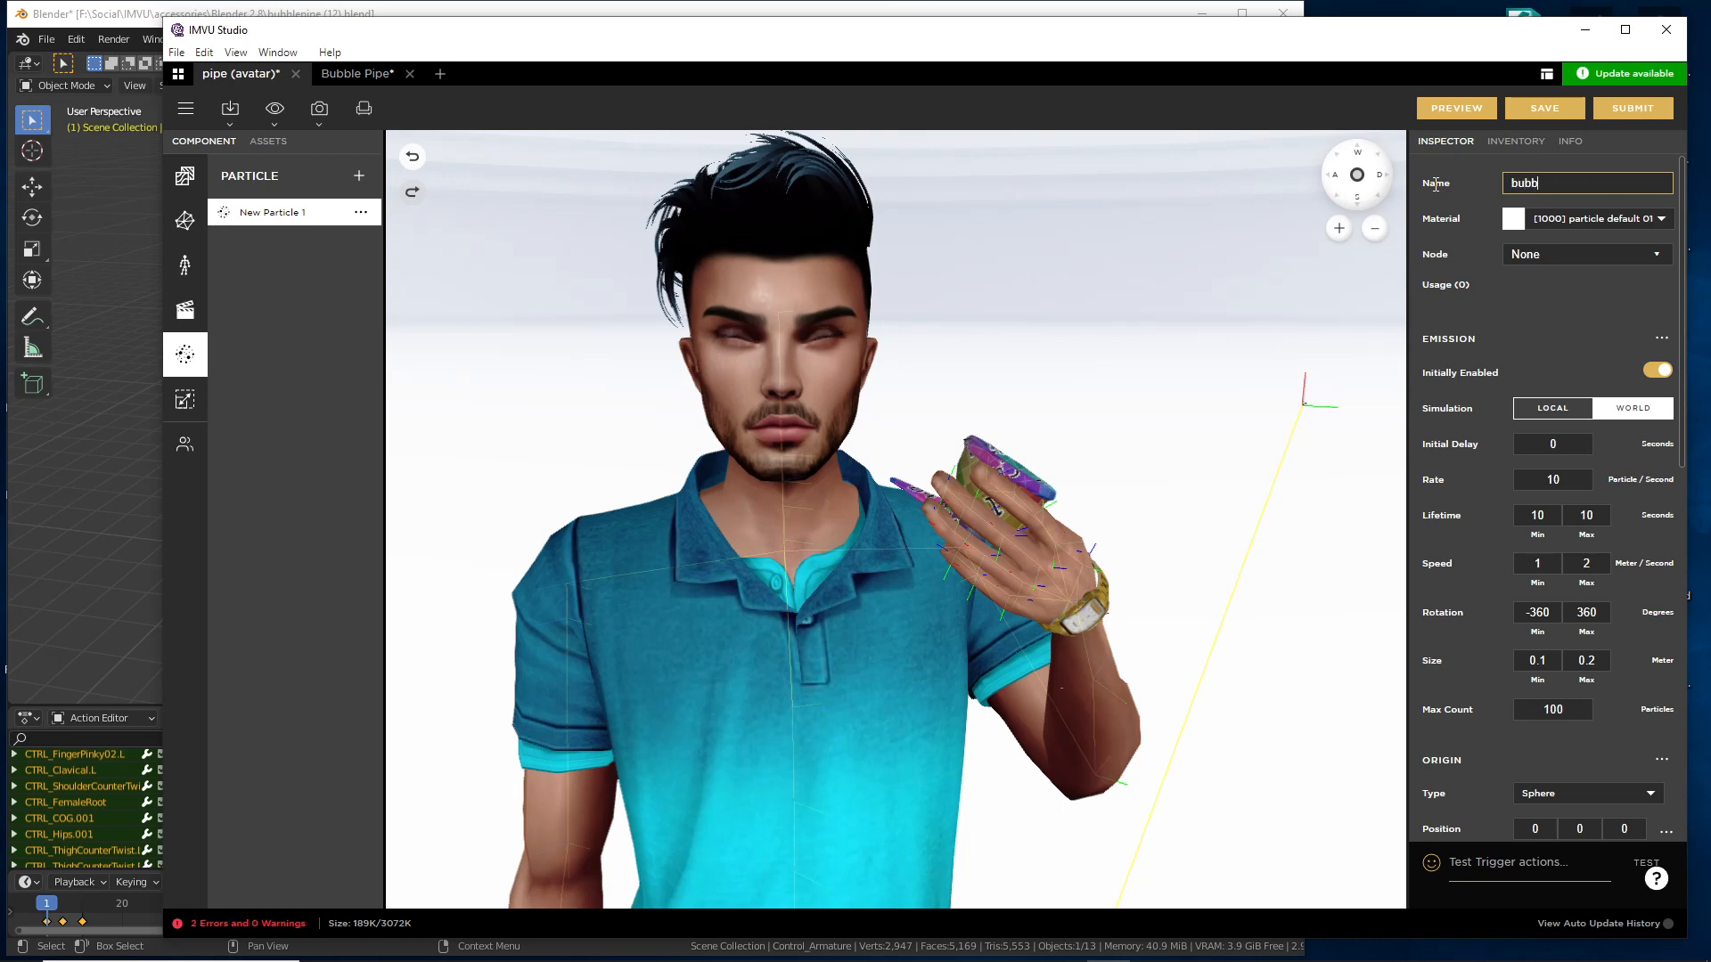
pyautogui.write('lepipe')
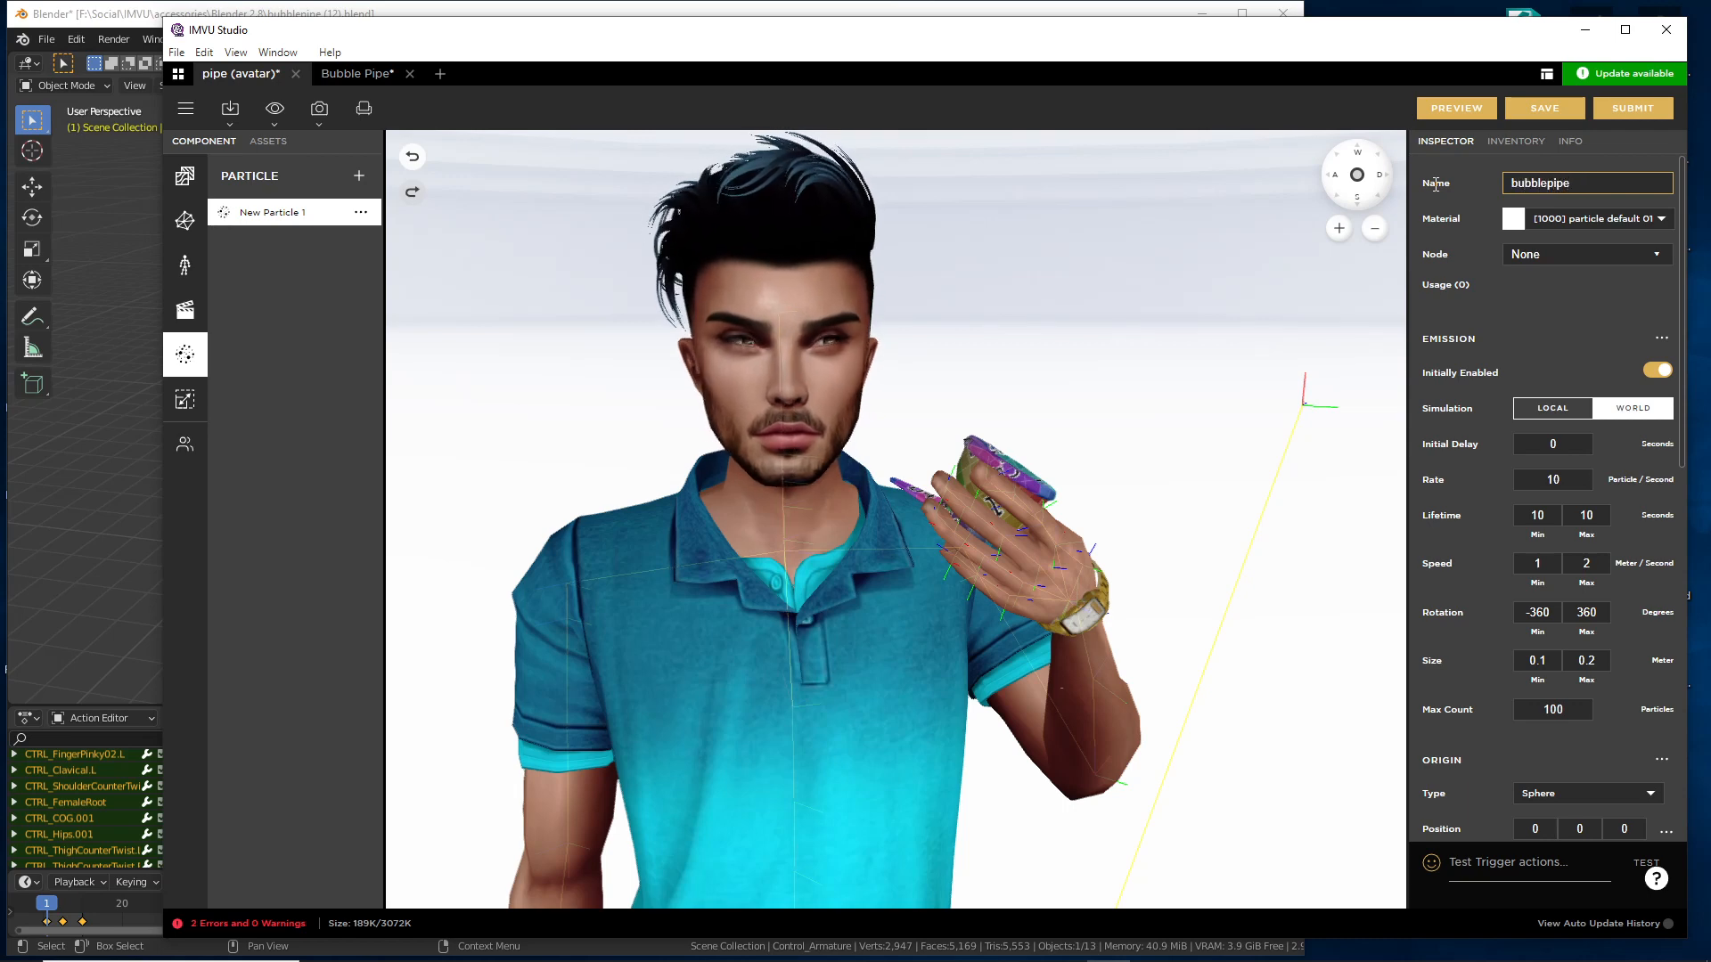
pyautogui.press('Return')
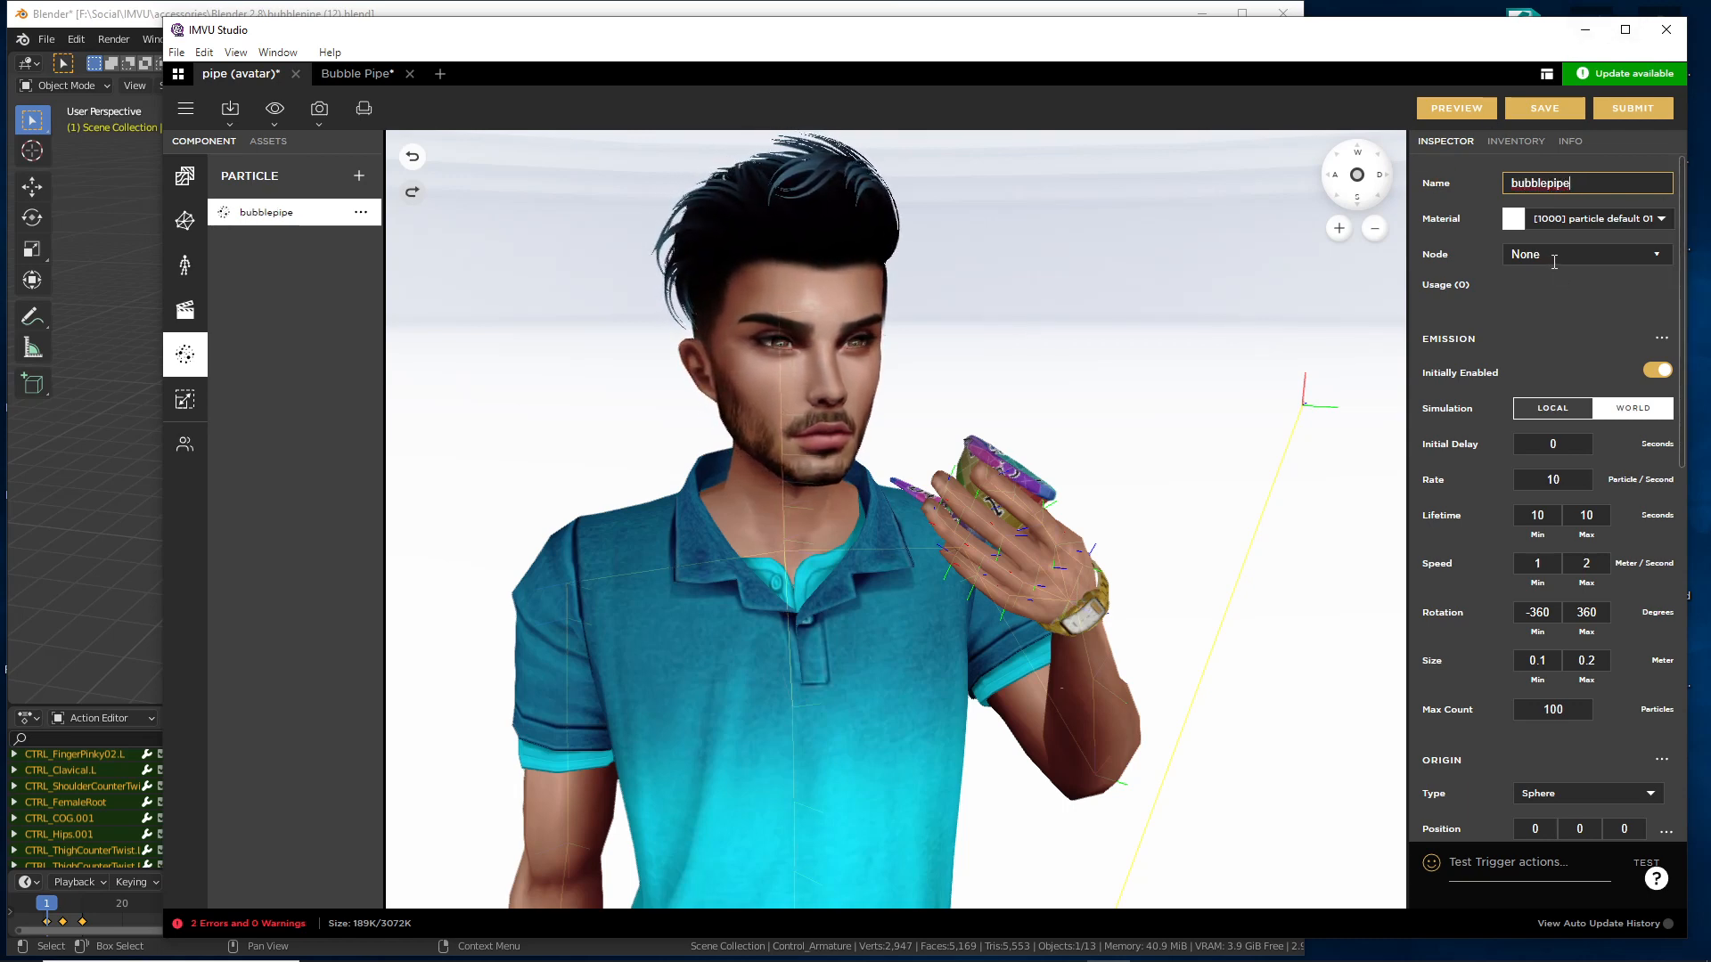
pyautogui.click(1554, 258)
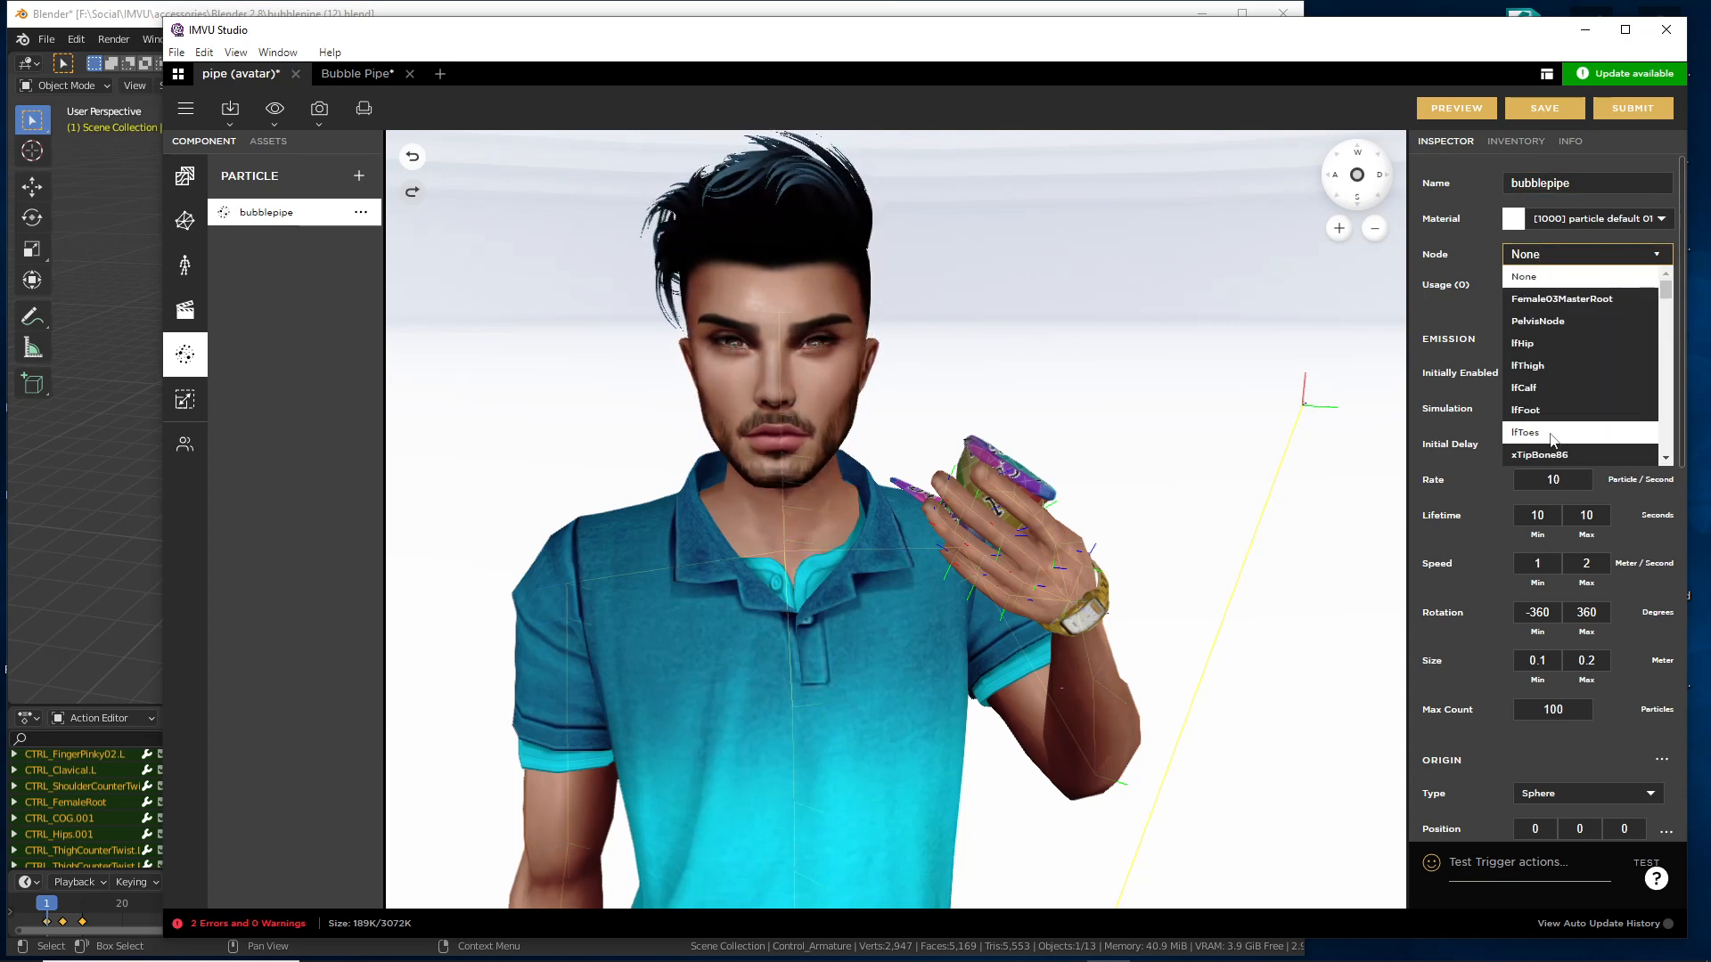
pyautogui.scroll(-6, 1564, 415)
pyautogui.scroll(6, 1506, 438)
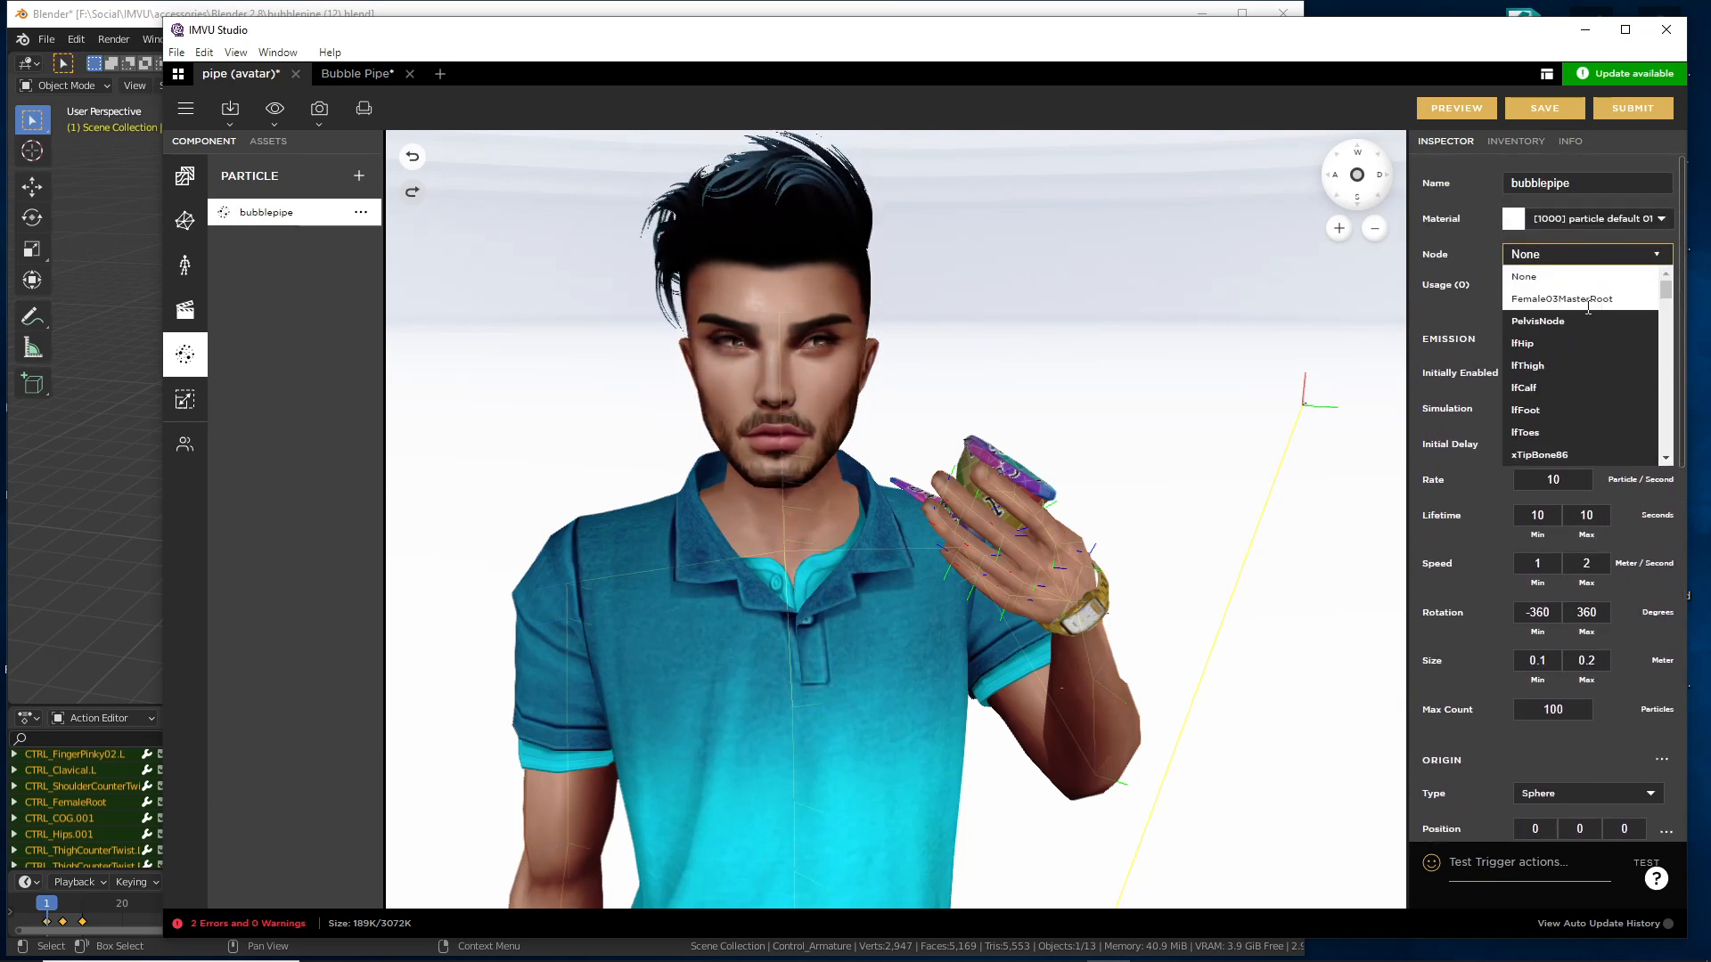
pyautogui.moveTo(1664, 292)
pyautogui.mouseDown()
pyautogui.moveTo(1667, 459)
pyautogui.moveTo(1687, 281)
pyautogui.mouseUp()
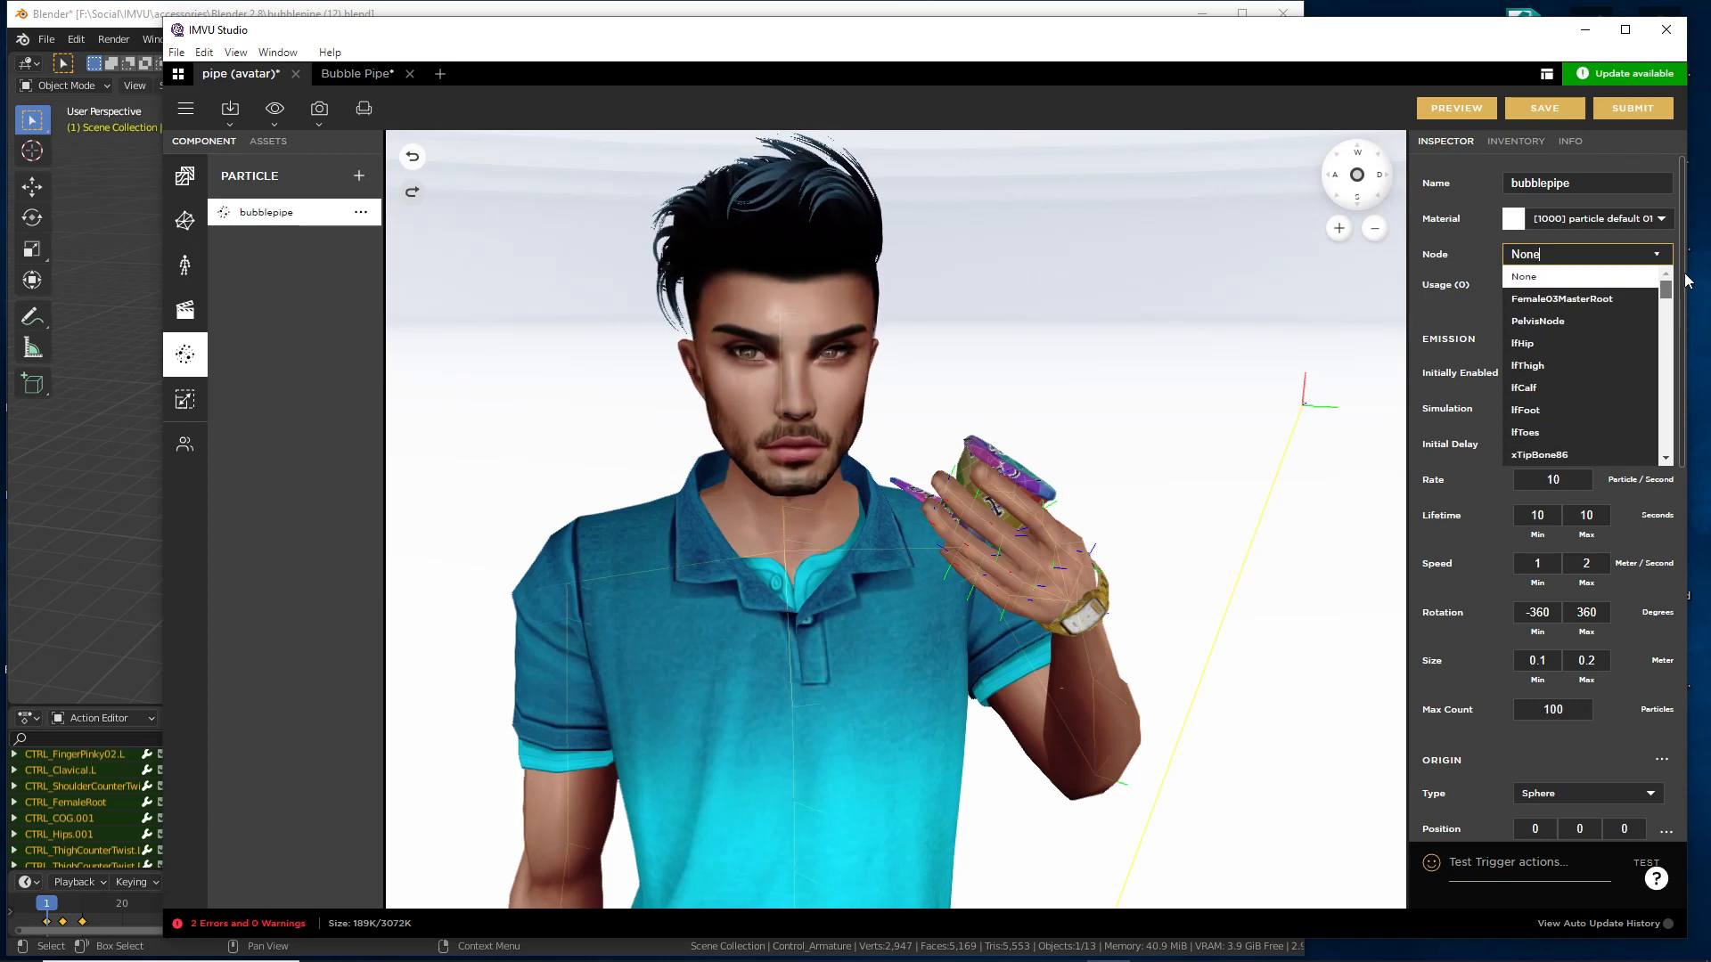
pyautogui.click(1471, 264)
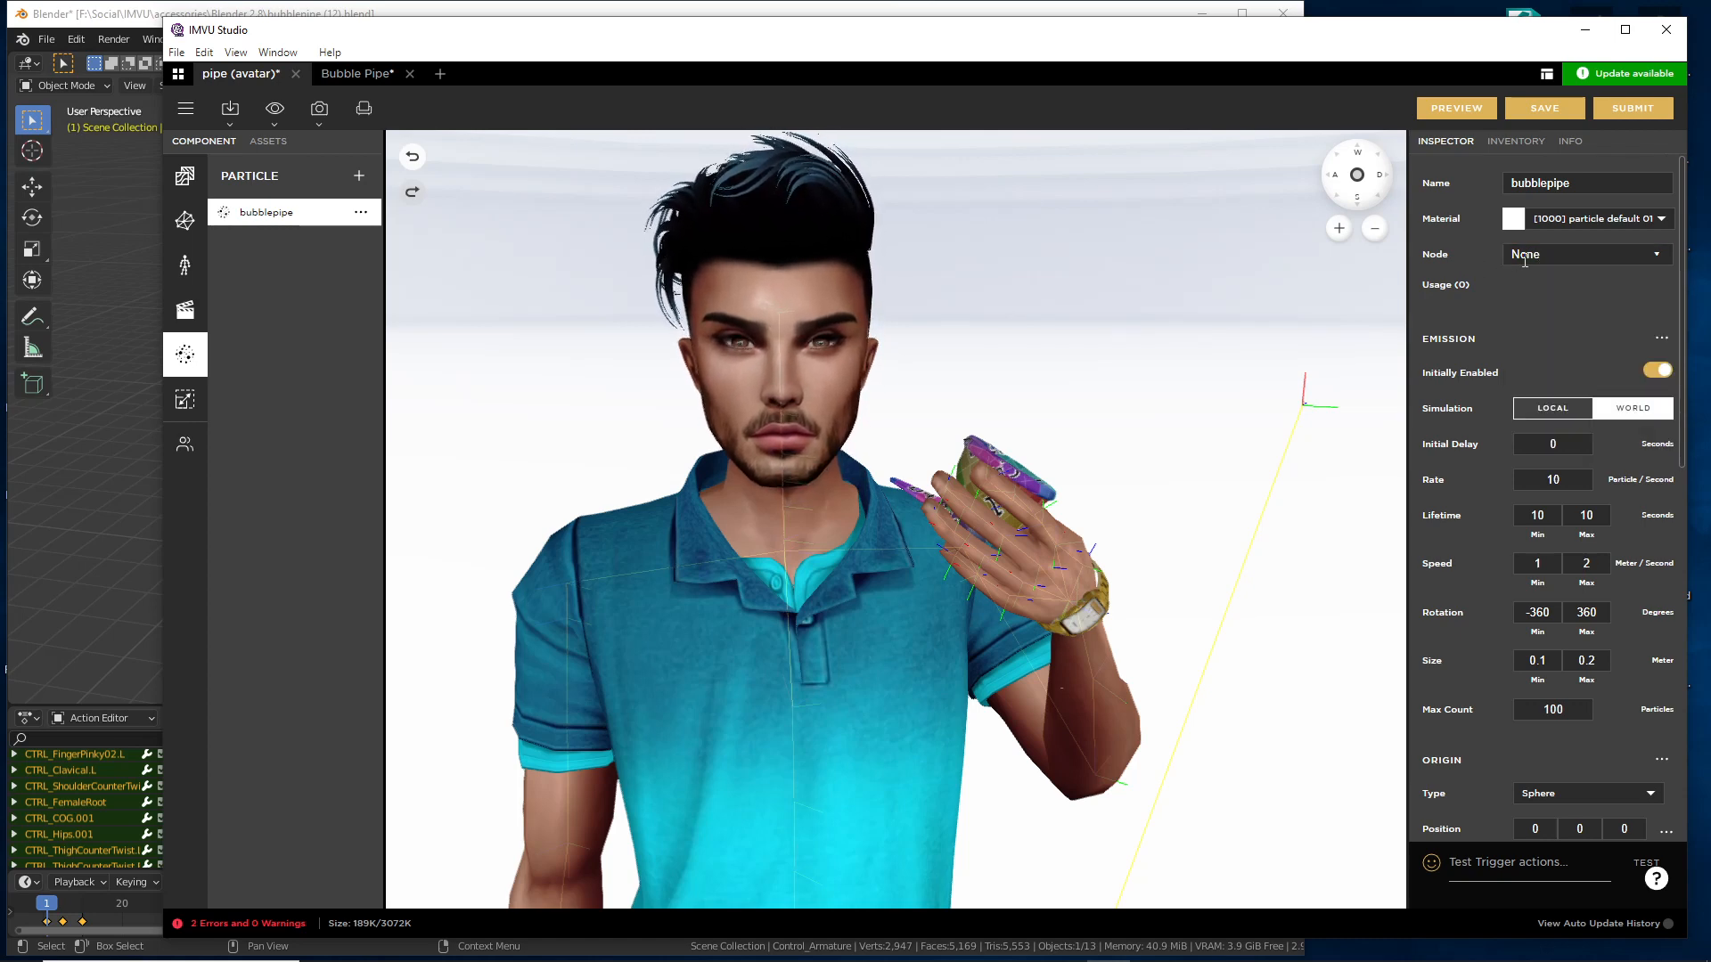
# - Check the Bubble Pipe project's lifetime and set the pipe (avatar) particle's lifetime to .5 minimum and 2 maximum seconds
pyautogui.click(370, 75)
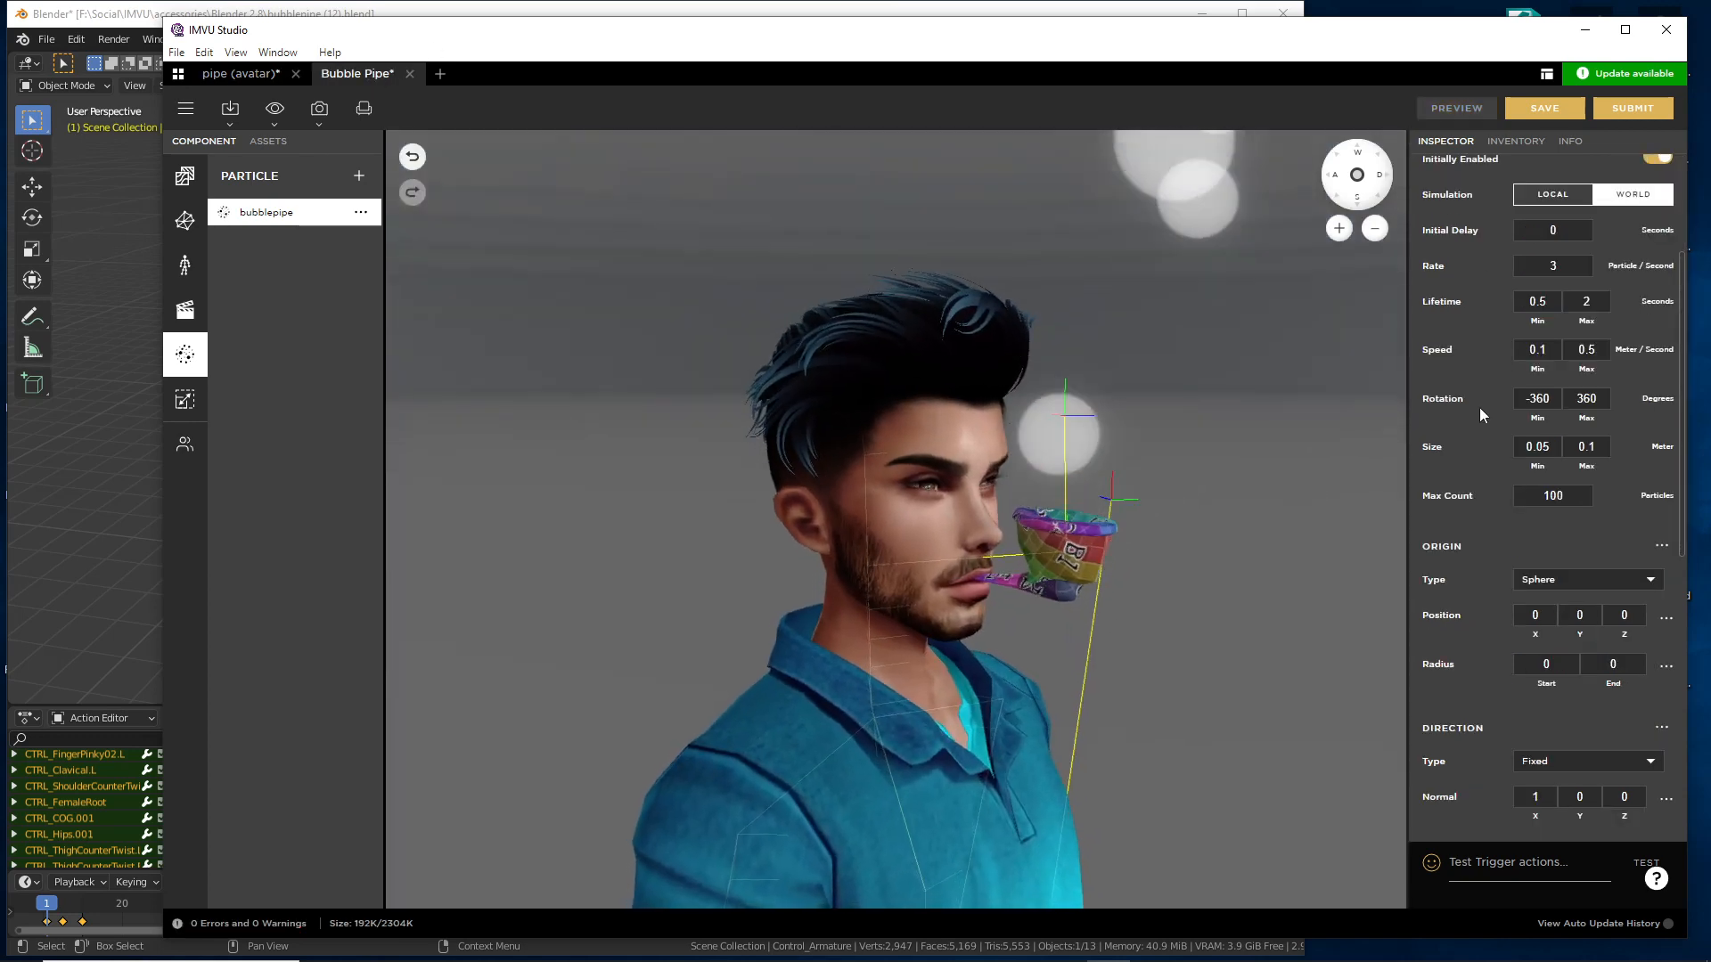
pyautogui.click(239, 74)
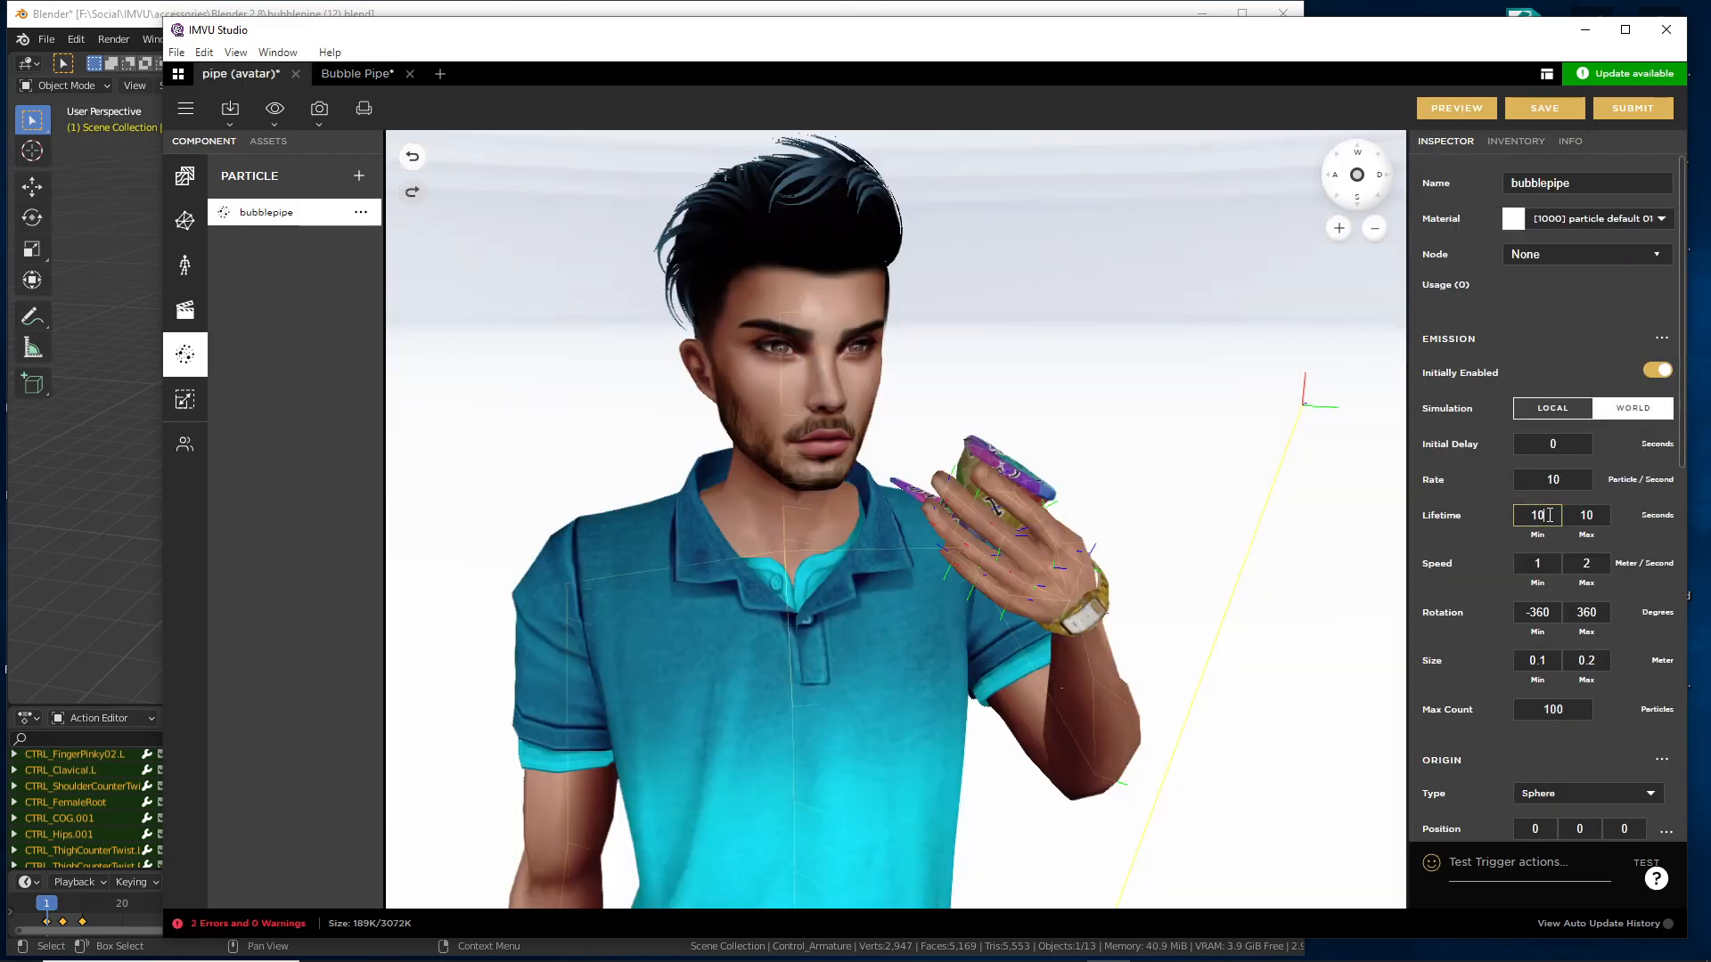
pyautogui.moveTo(1550, 515)
pyautogui.mouseDown()
pyautogui.moveTo(1504, 517)
pyautogui.moveTo(1575, 515)
pyautogui.mouseUp()
pyautogui.write('.5')
pyautogui.write('2')
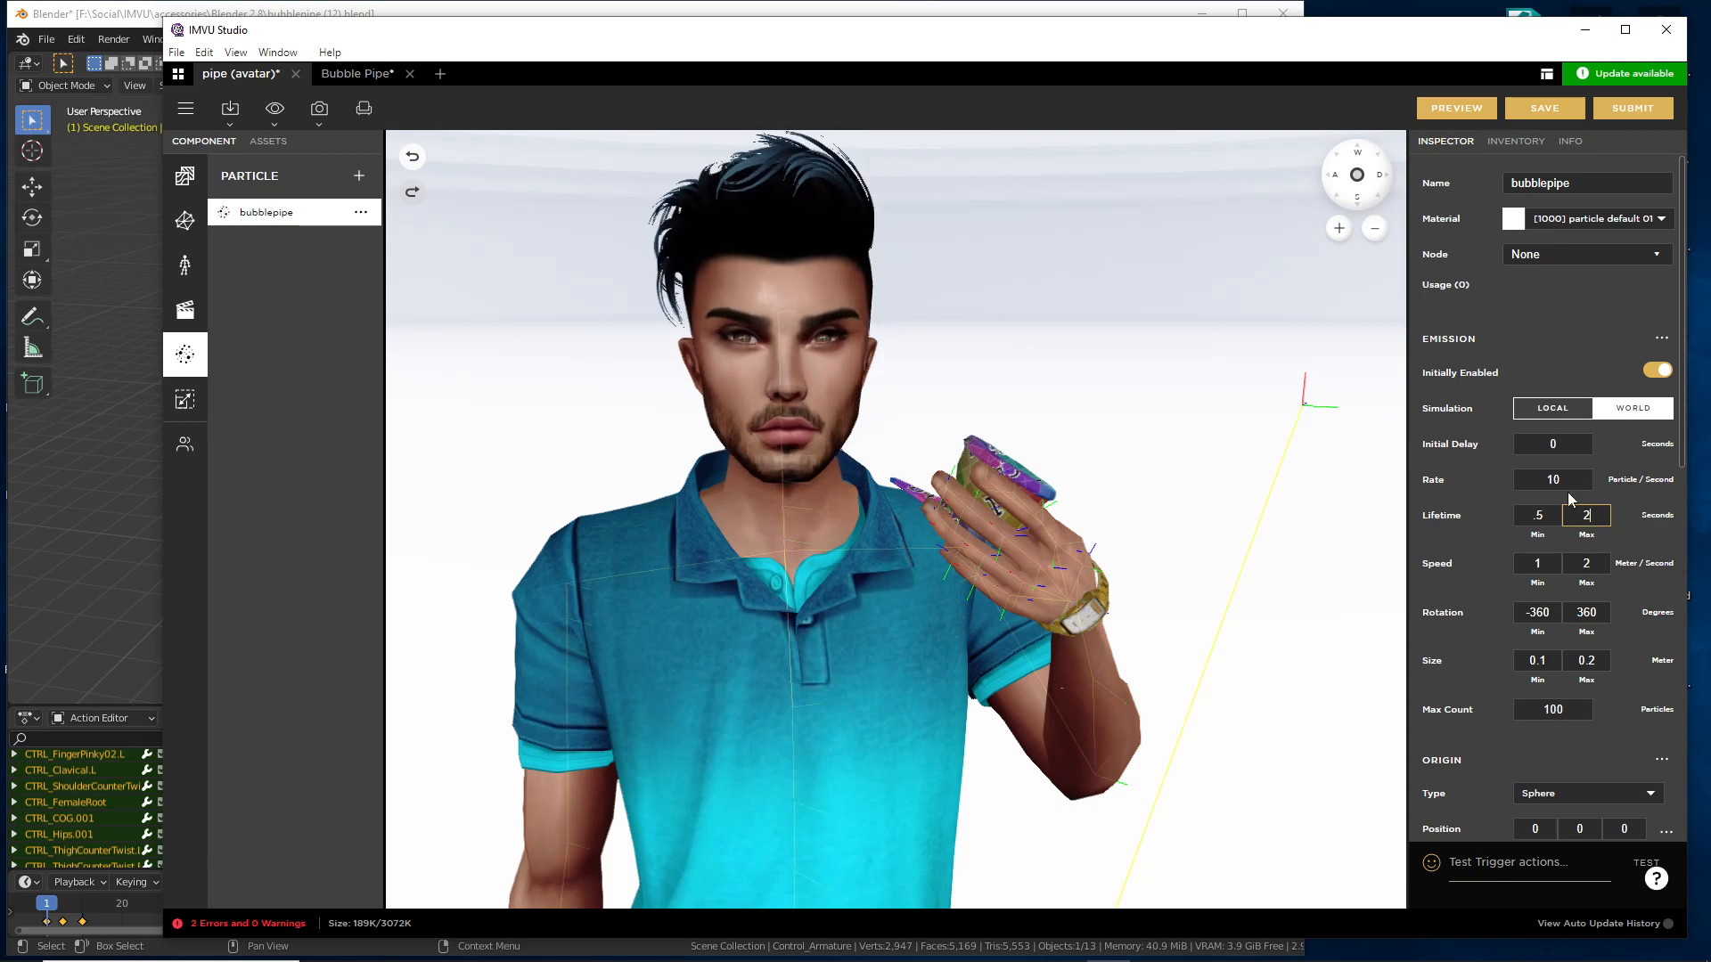
# - Match the emission rate to the Bubble Pipe project by setting it to 3 particles per second, and preview the particle
pyautogui.click(1552, 477)
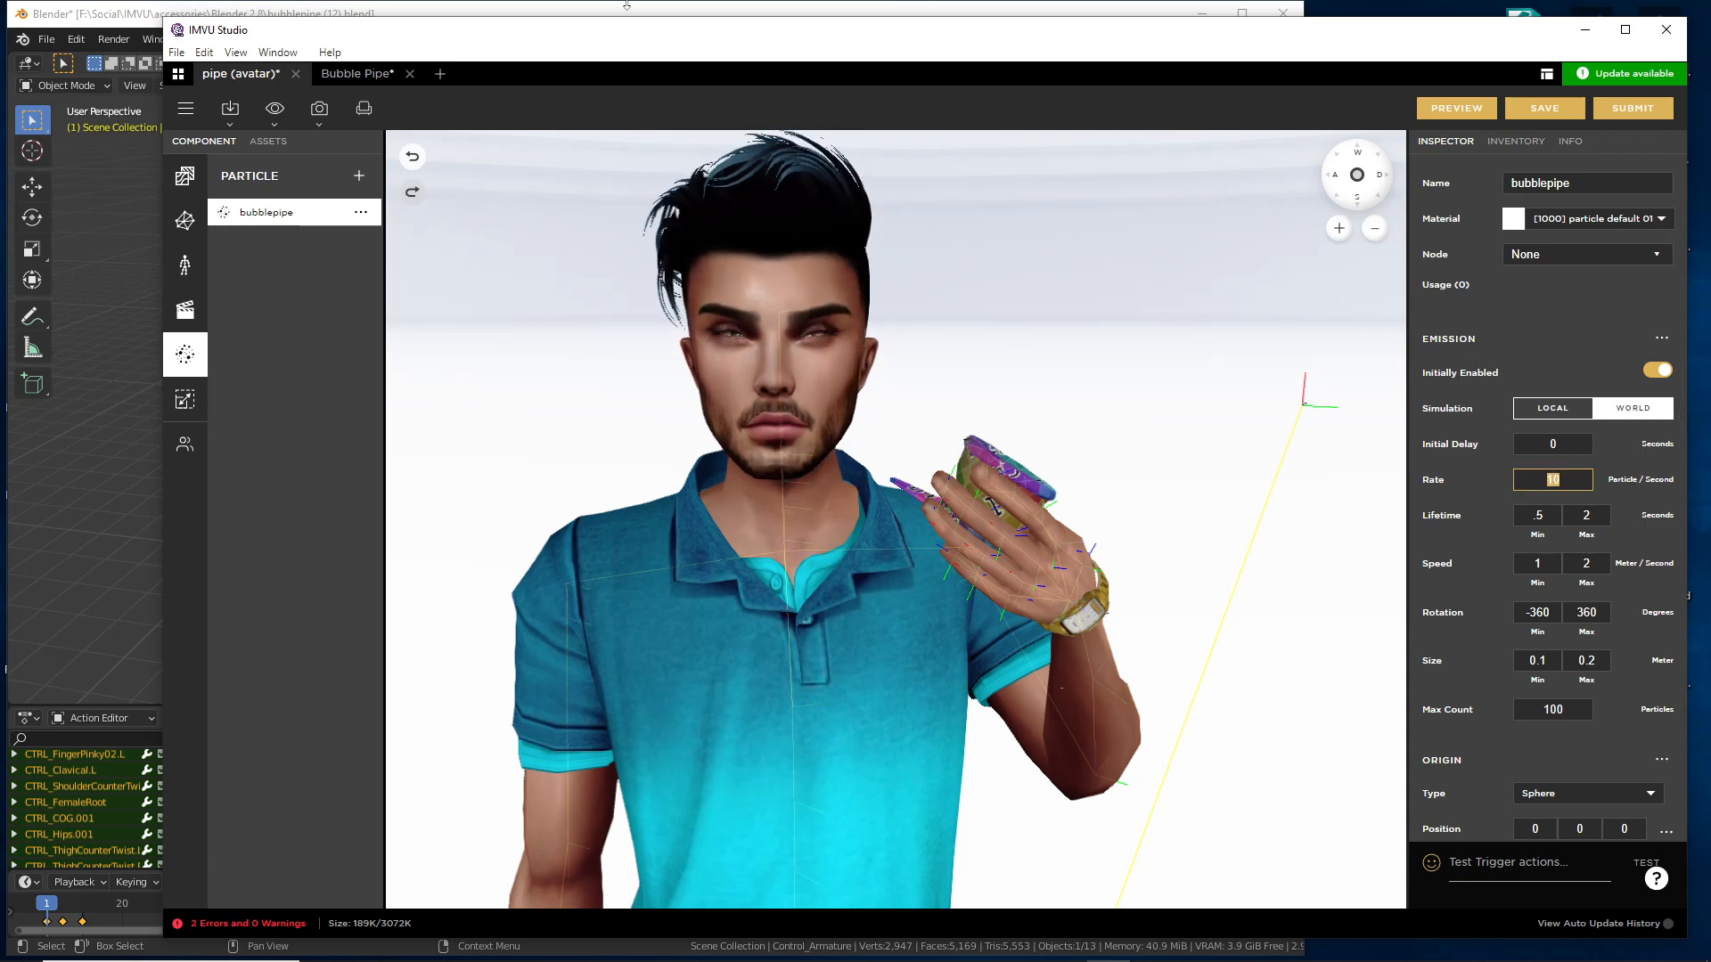
pyautogui.click(368, 75)
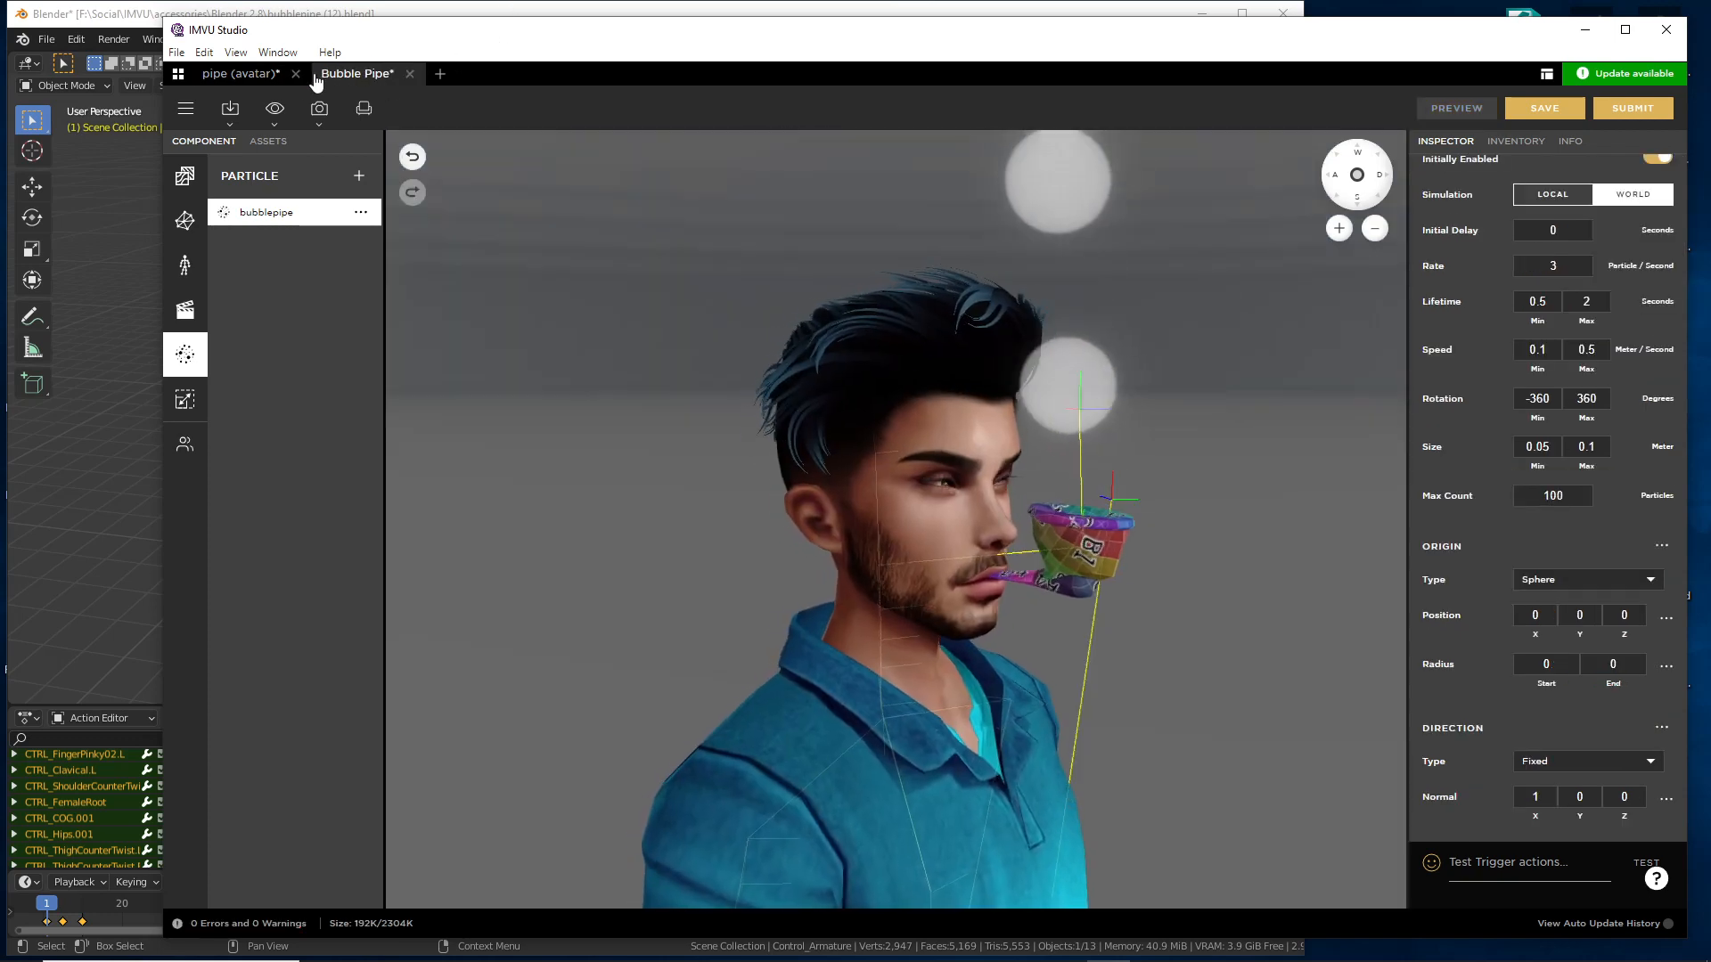
pyautogui.click(237, 73)
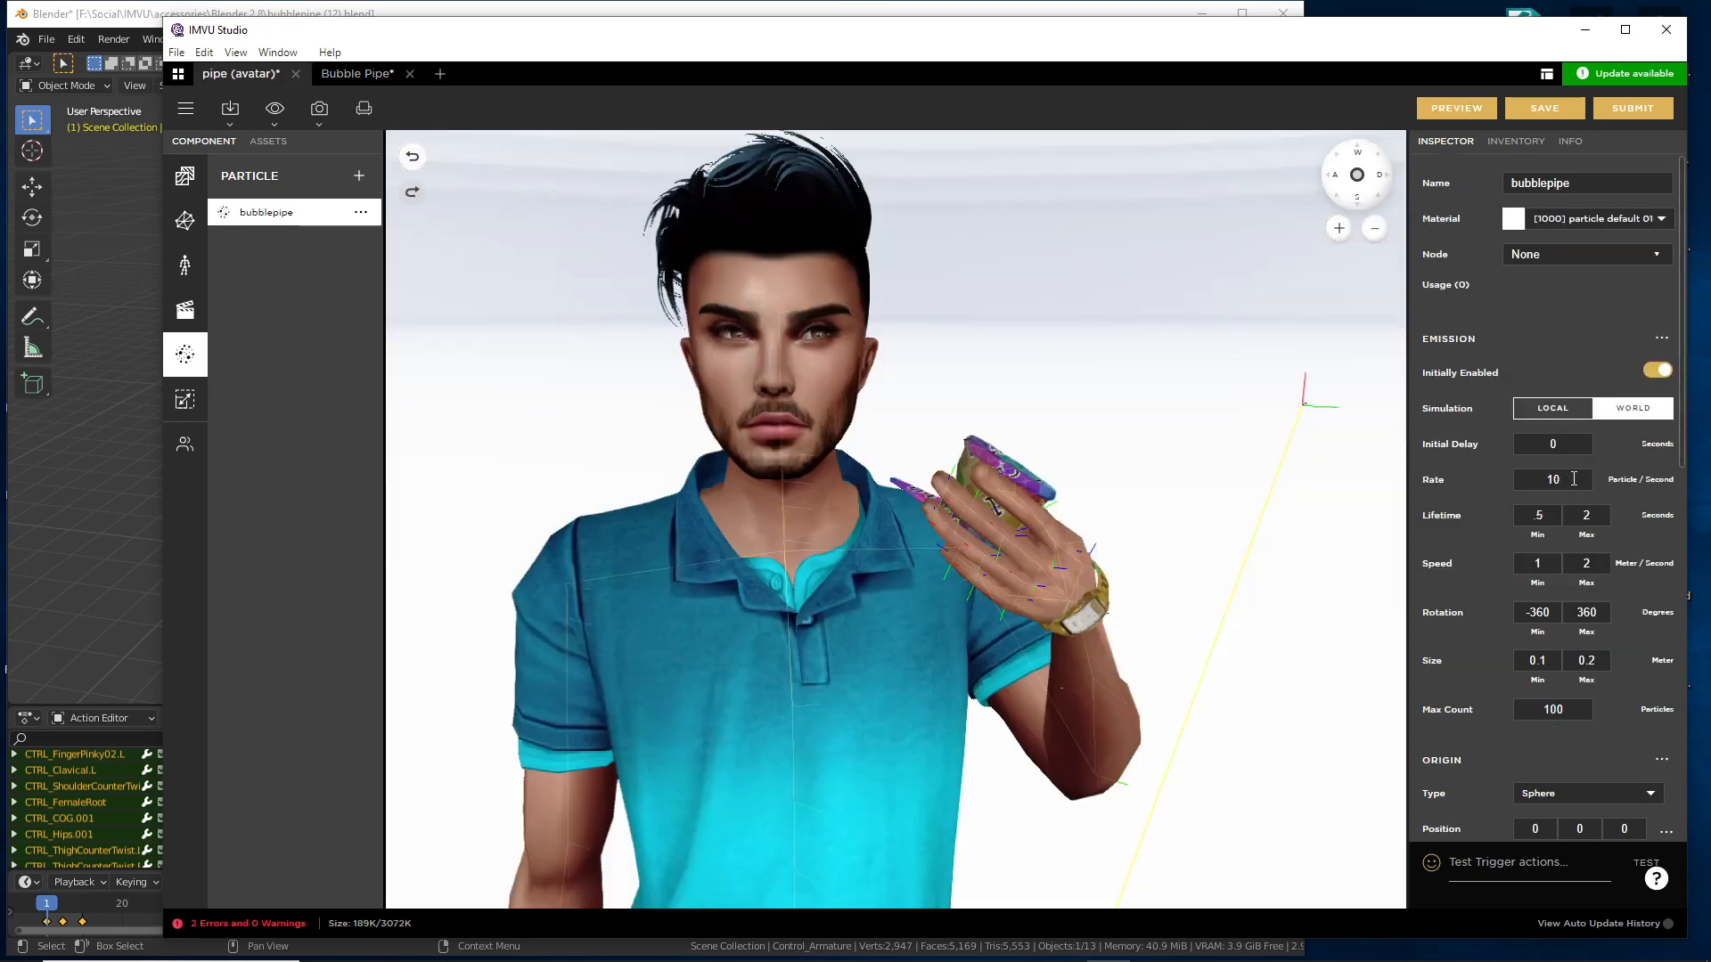
pyautogui.click(1574, 479)
pyautogui.write('3')
pyautogui.click(1468, 111)
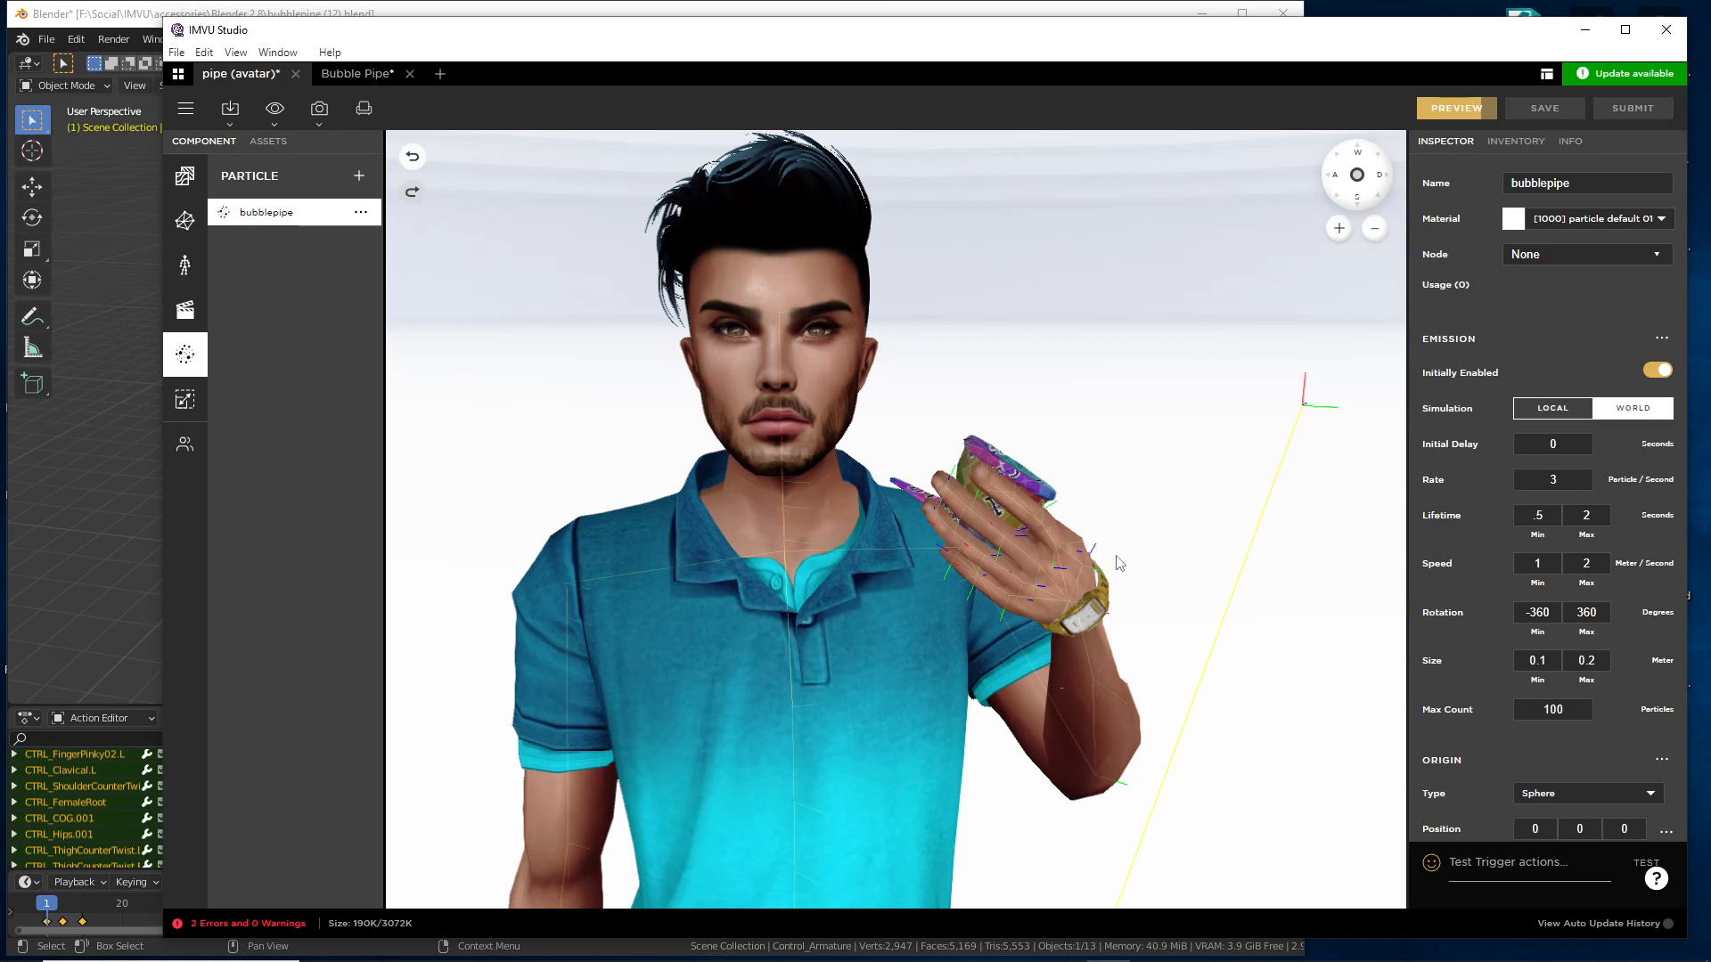
# - Examine where the bubblepipe particles are emitted relative to the avatar's feet and the hand-held pipe
pyautogui.moveTo(1185, 556); pyautogui.dragTo(1076, 565, button='right')
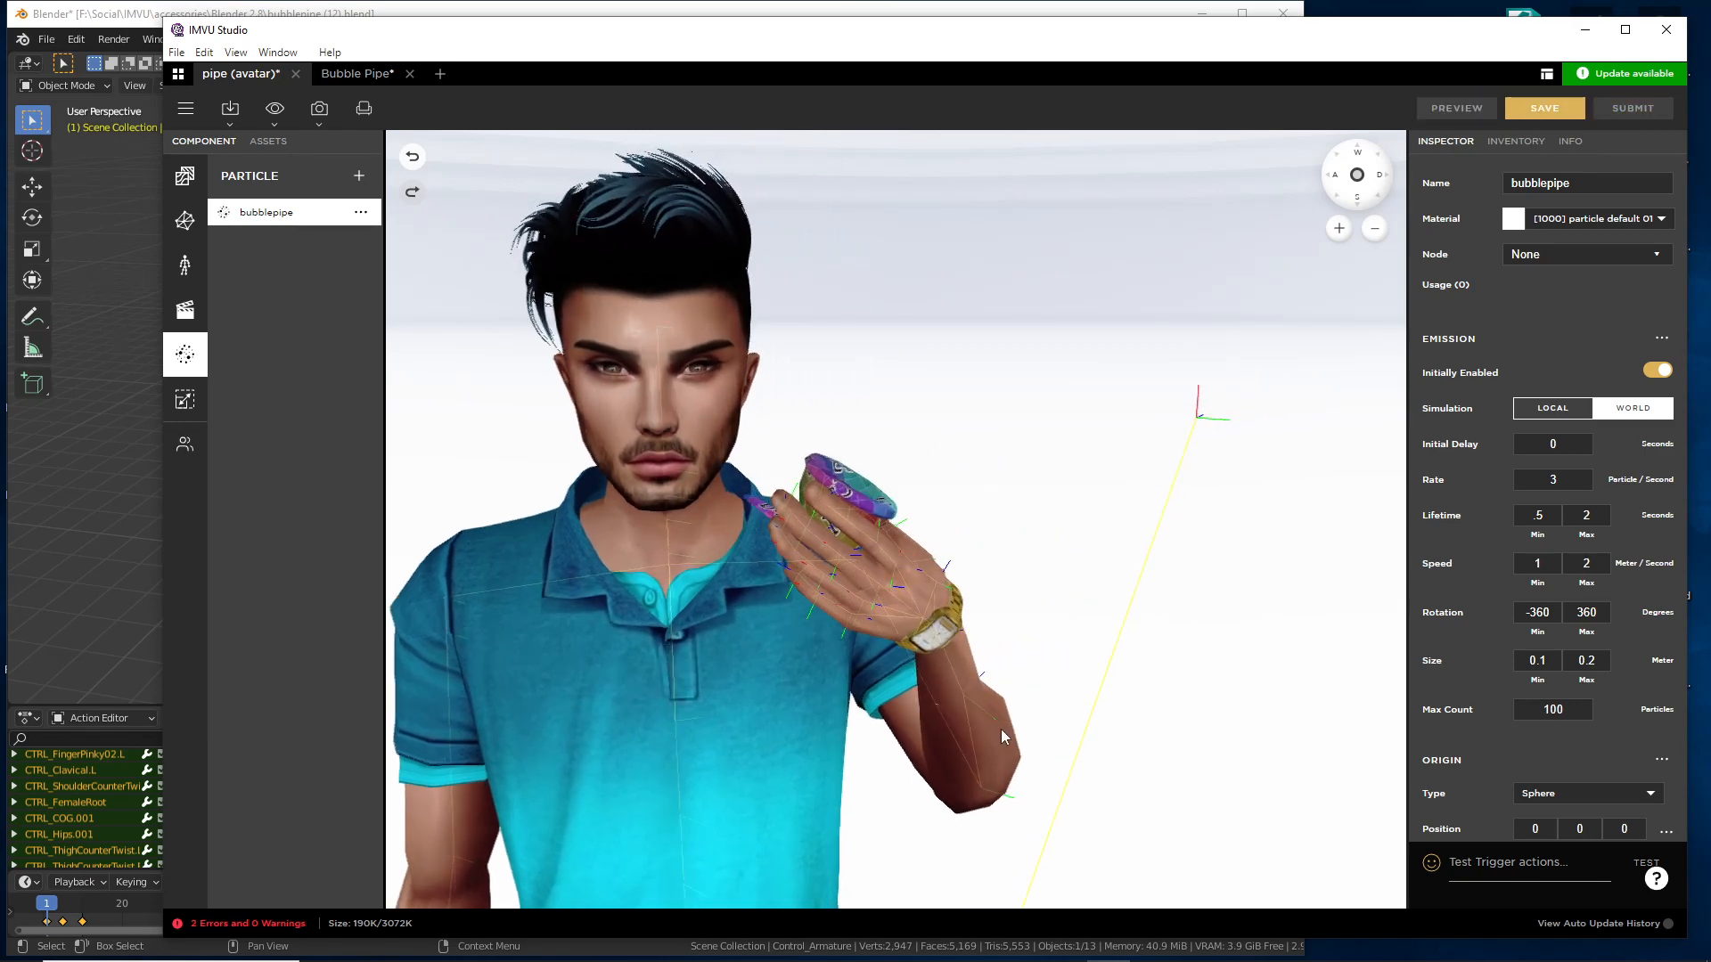
pyautogui.scroll(-5, 1001, 729)
pyautogui.moveTo(1003, 731); pyautogui.dragTo(1006, 195, button='right')
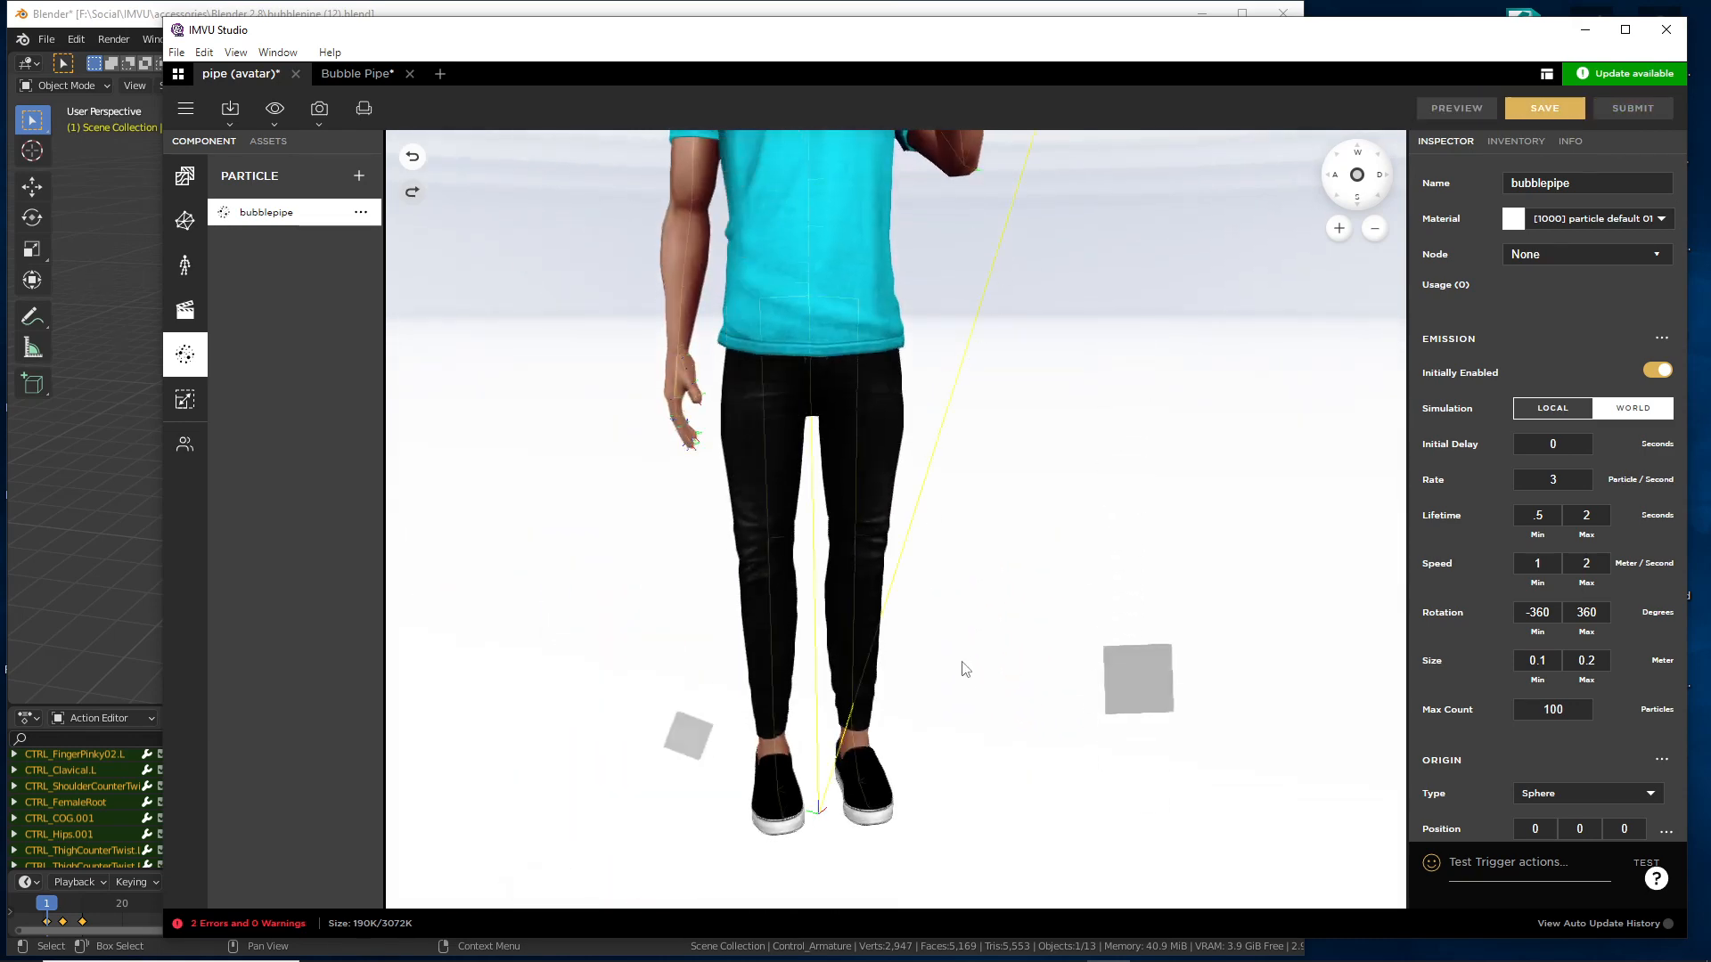
pyautogui.moveTo(962, 663); pyautogui.dragTo(1025, 280, button='right')
pyautogui.moveTo(900, 445); pyautogui.dragTo(1008, 294)
pyautogui.moveTo(1008, 294); pyautogui.dragTo(916, 449, button='right')
pyautogui.scroll(5, 856, 650)
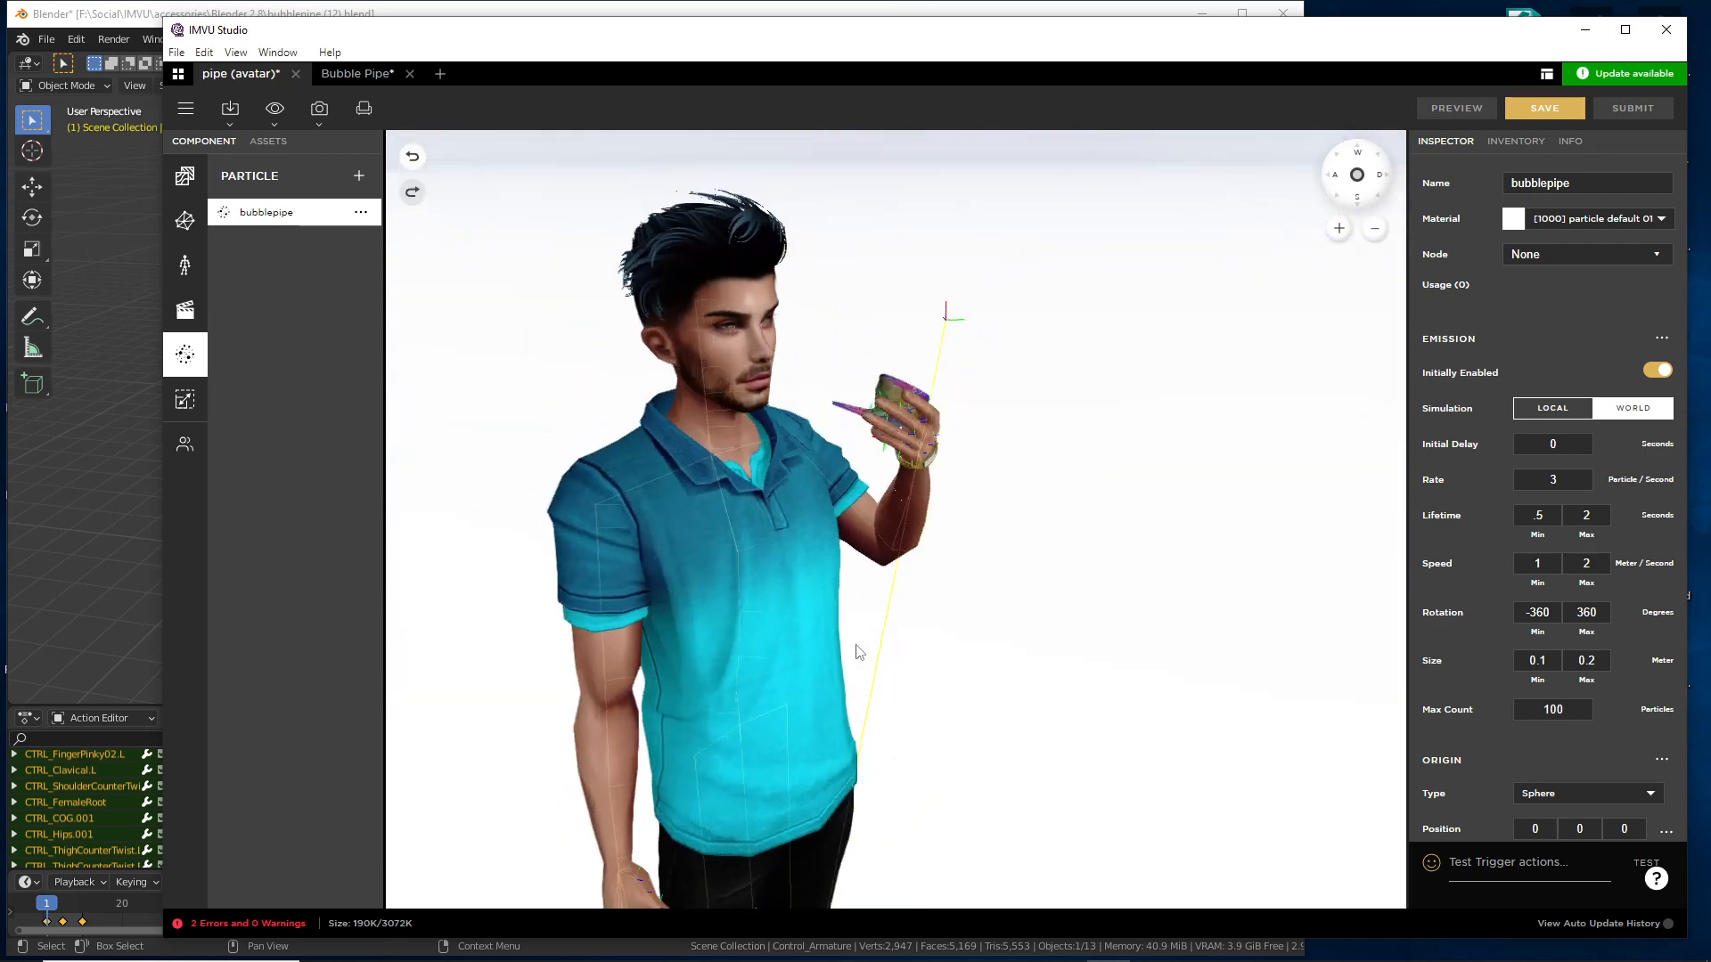
pyautogui.scroll(-6, 894, 632)
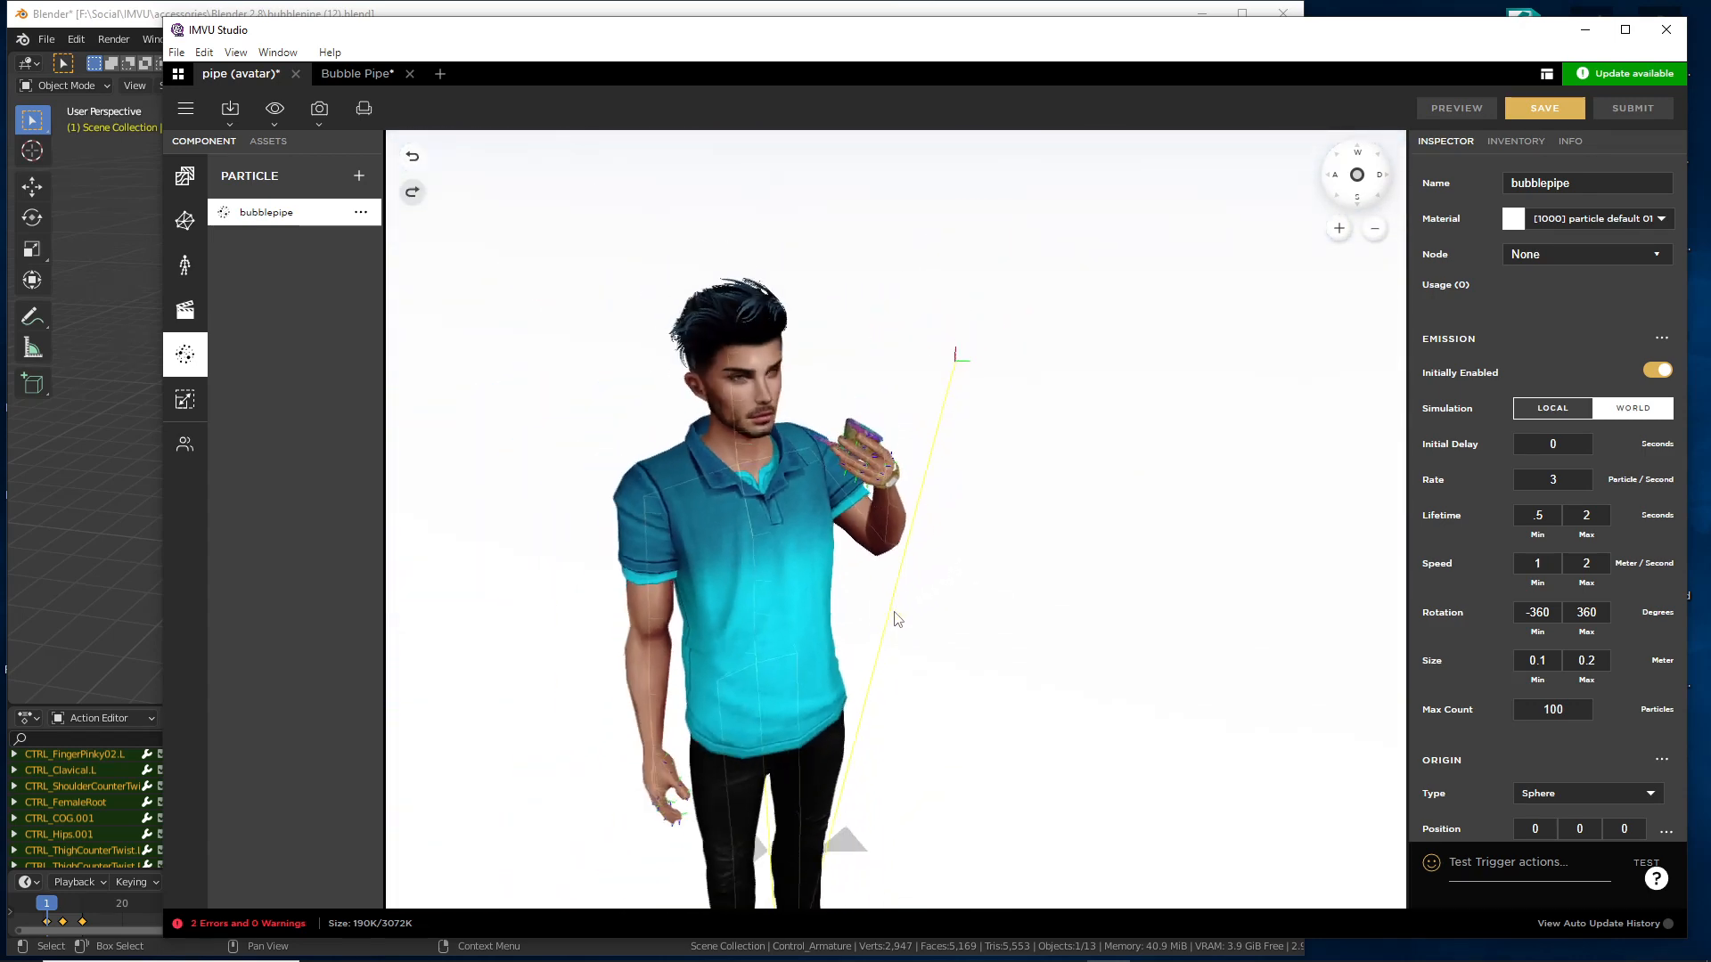
pyautogui.moveTo(913, 559); pyautogui.dragTo(929, 534)
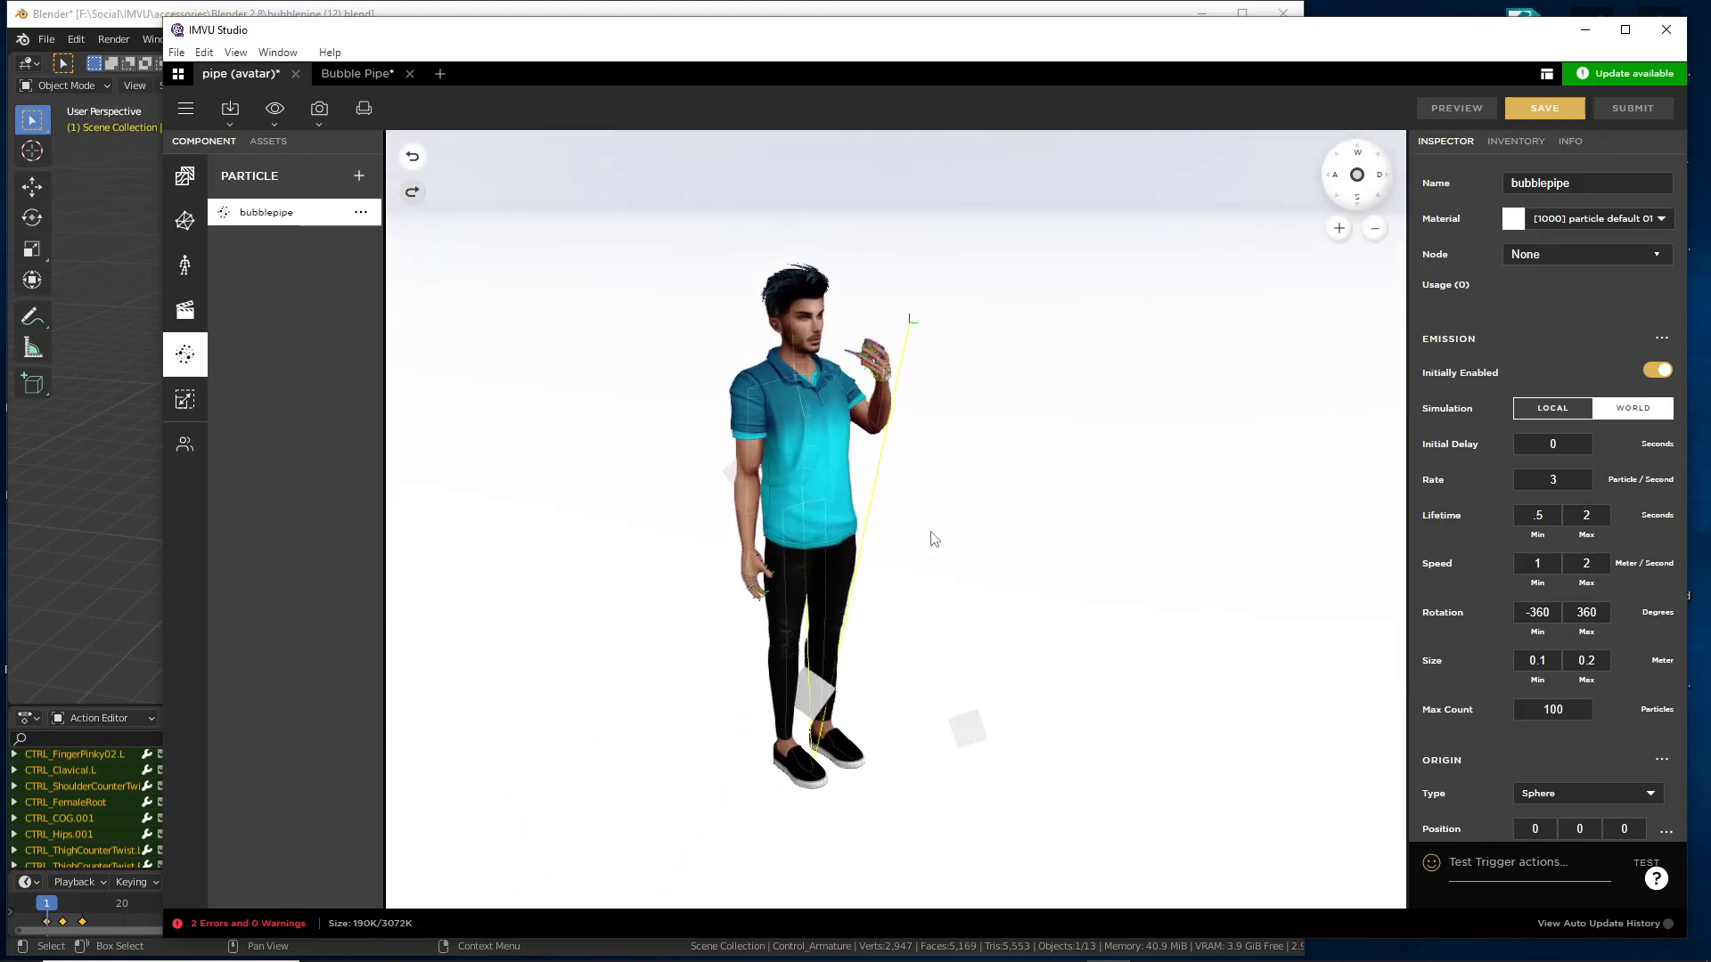
# - Check the Bubble Pipe project's speed, set the avatar particle's speed to .1 minimum and .5 maximum, and preview it
pyautogui.click(353, 75)
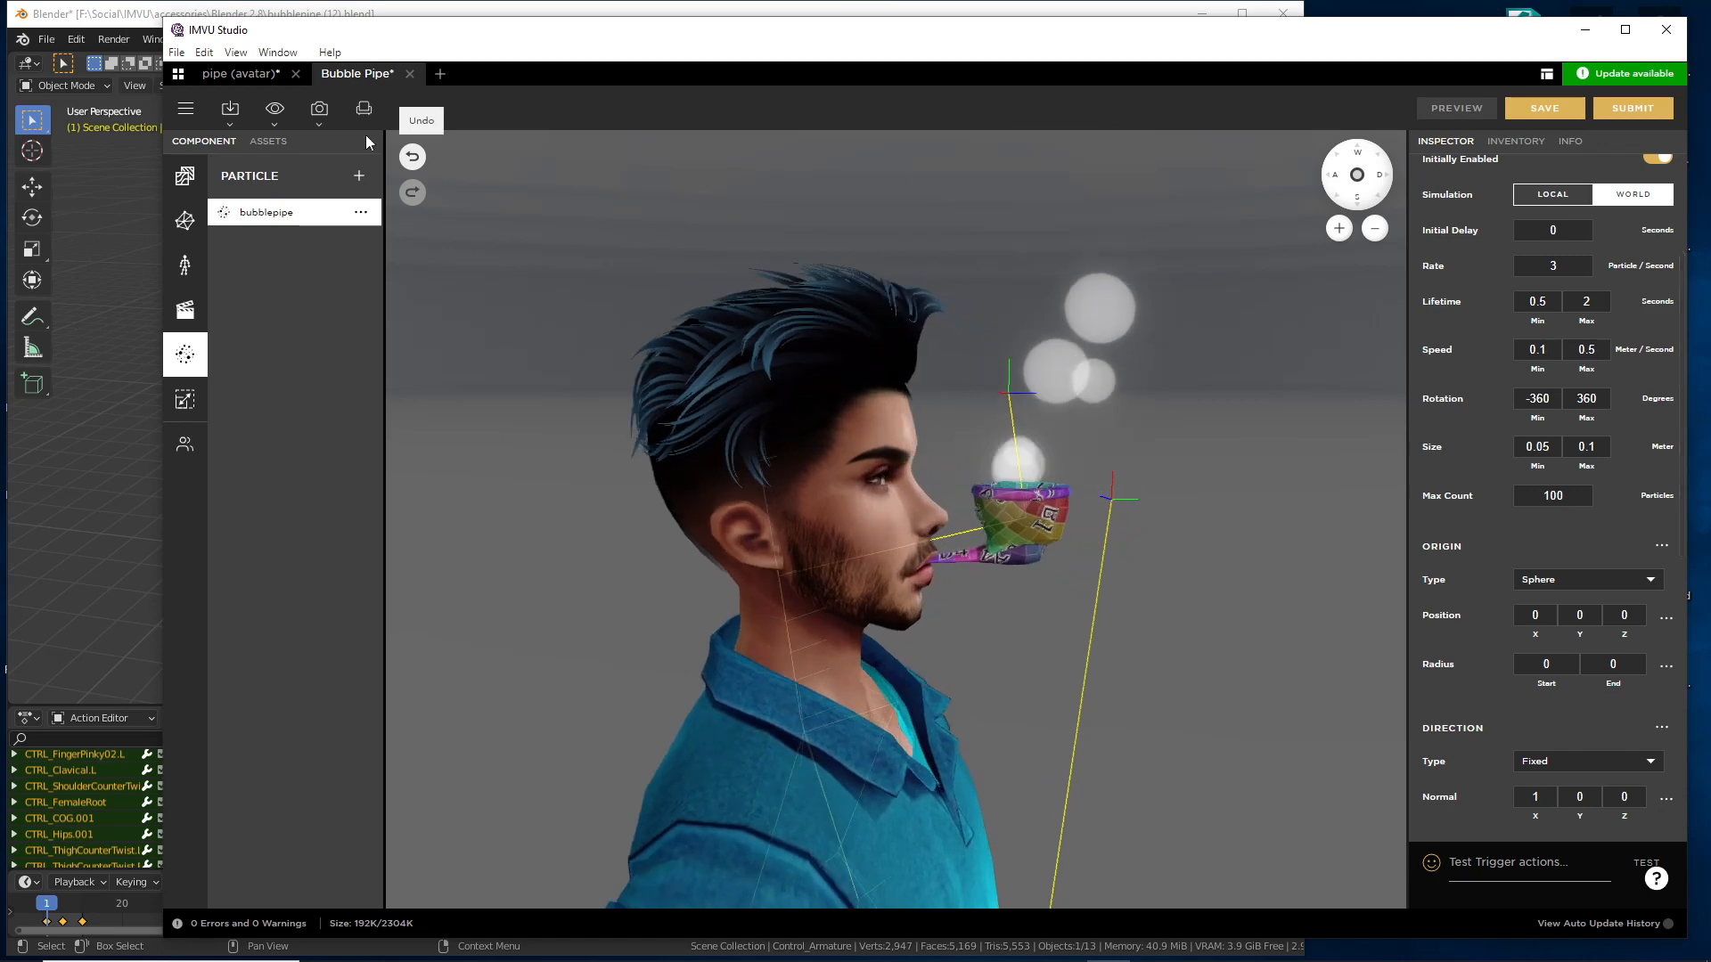
pyautogui.click(250, 78)
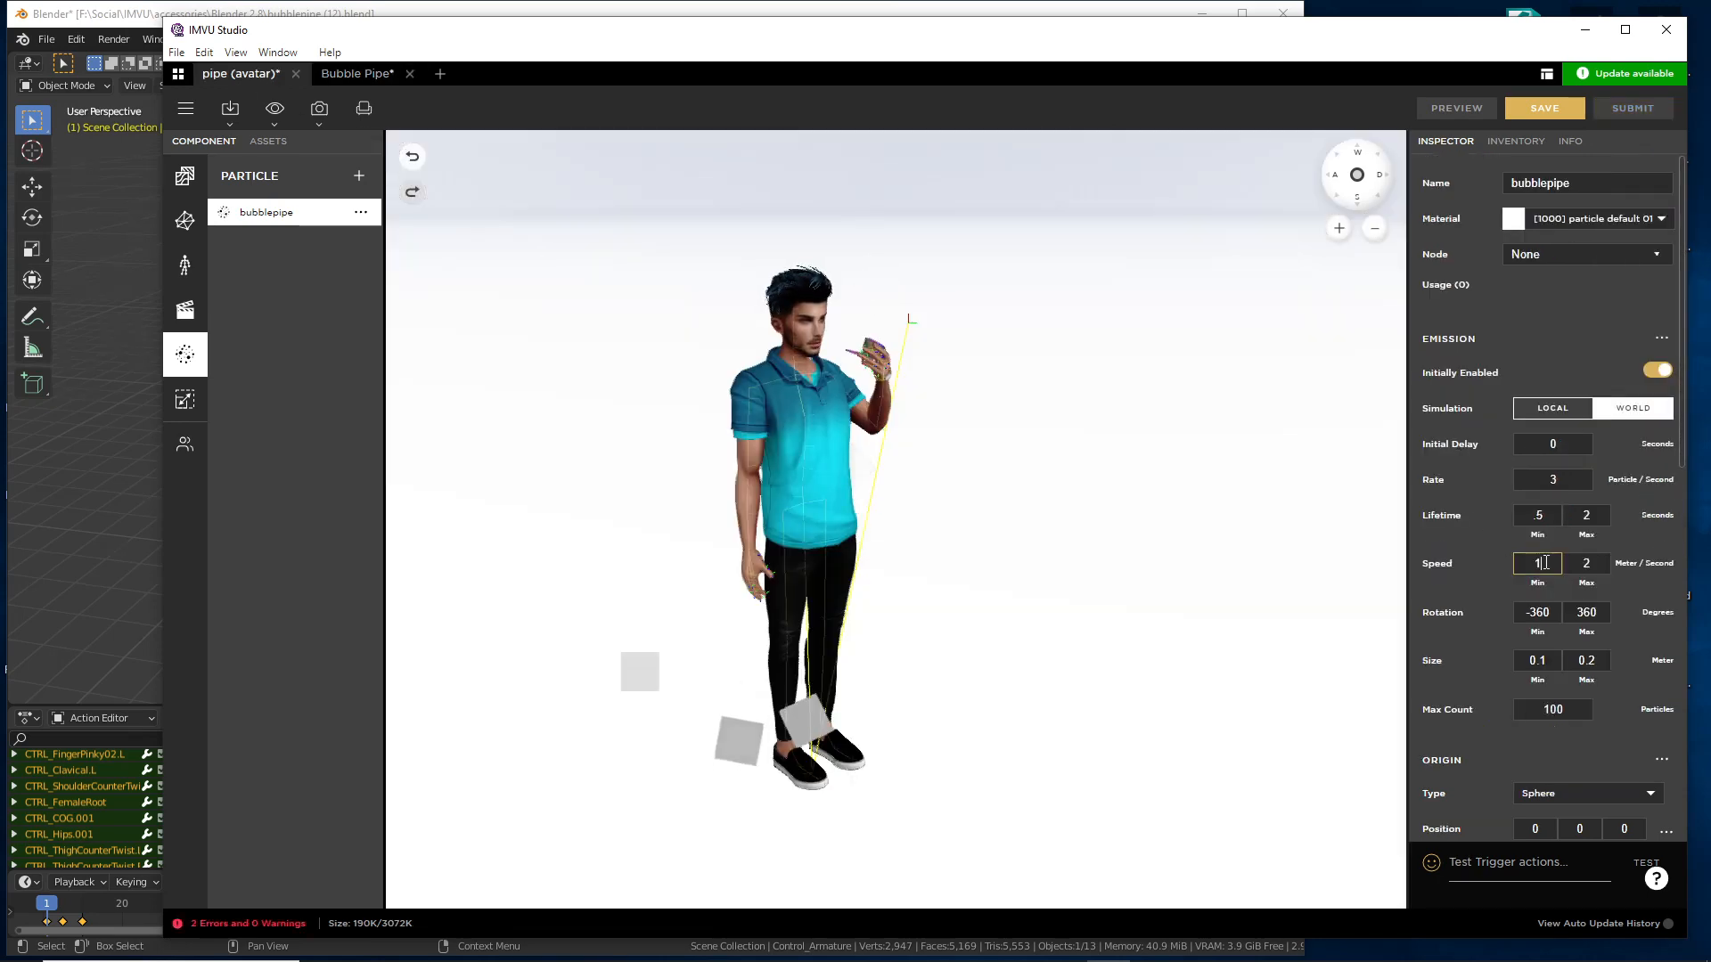
pyautogui.moveTo(1549, 563); pyautogui.dragTo(1519, 563)
pyautogui.write('.')
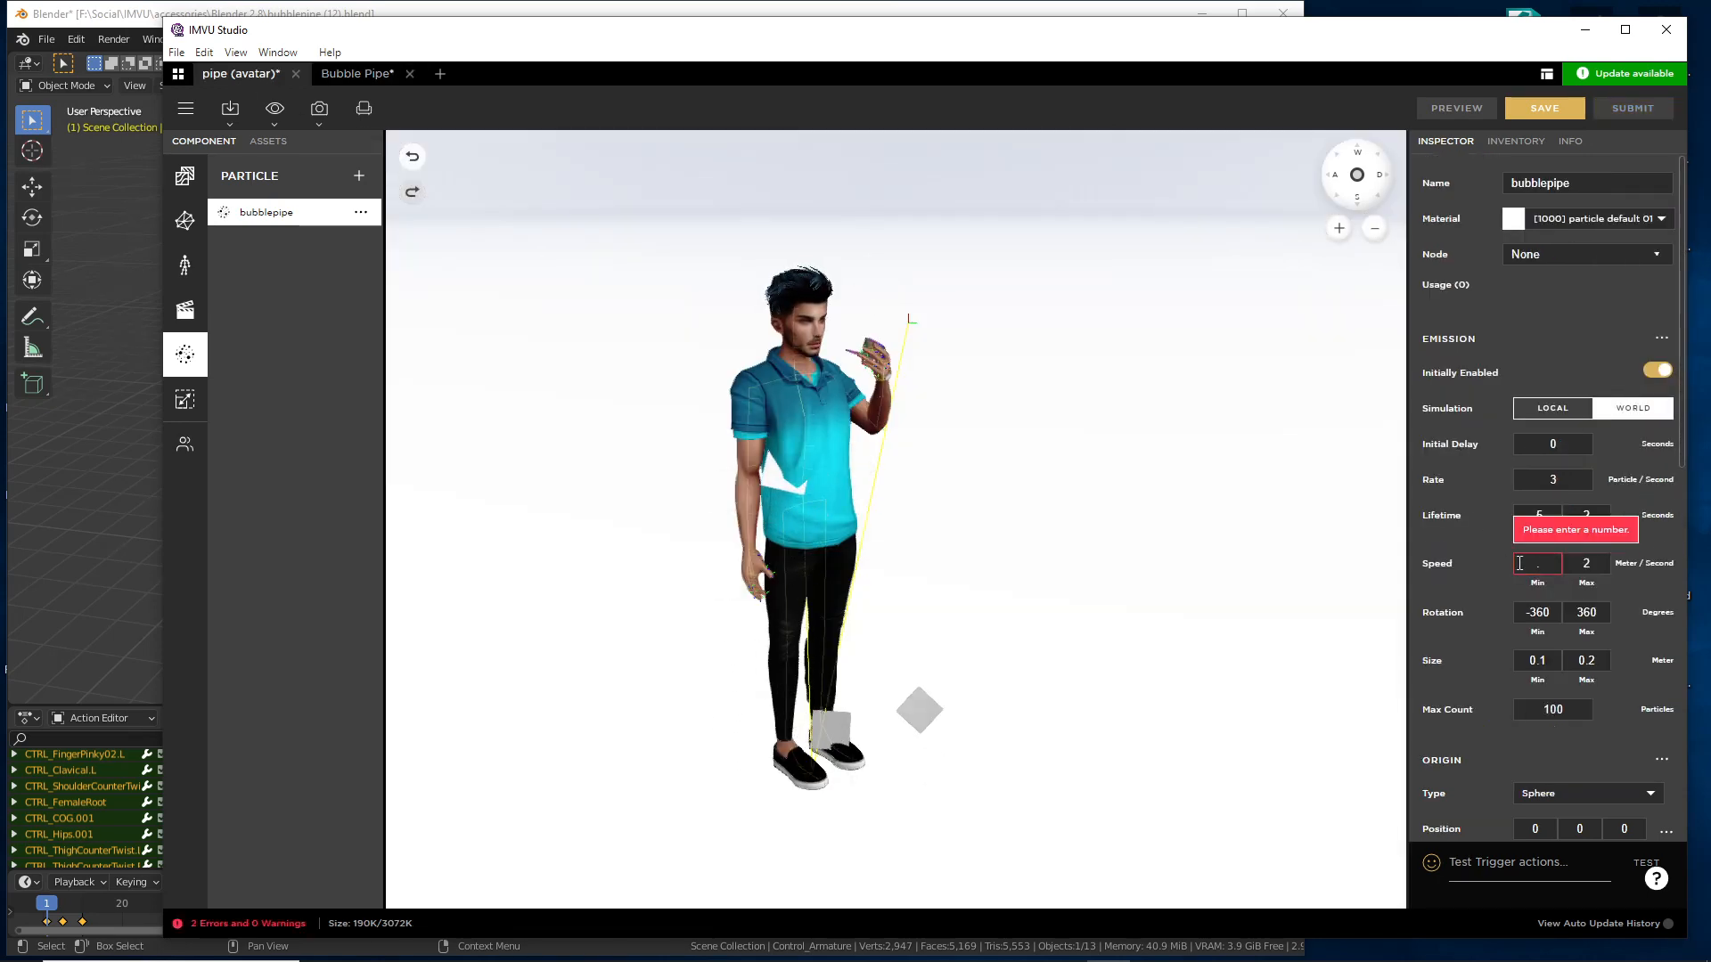
pyautogui.write('1')
pyautogui.doubleClick(1577, 563)
pyautogui.write('.5')
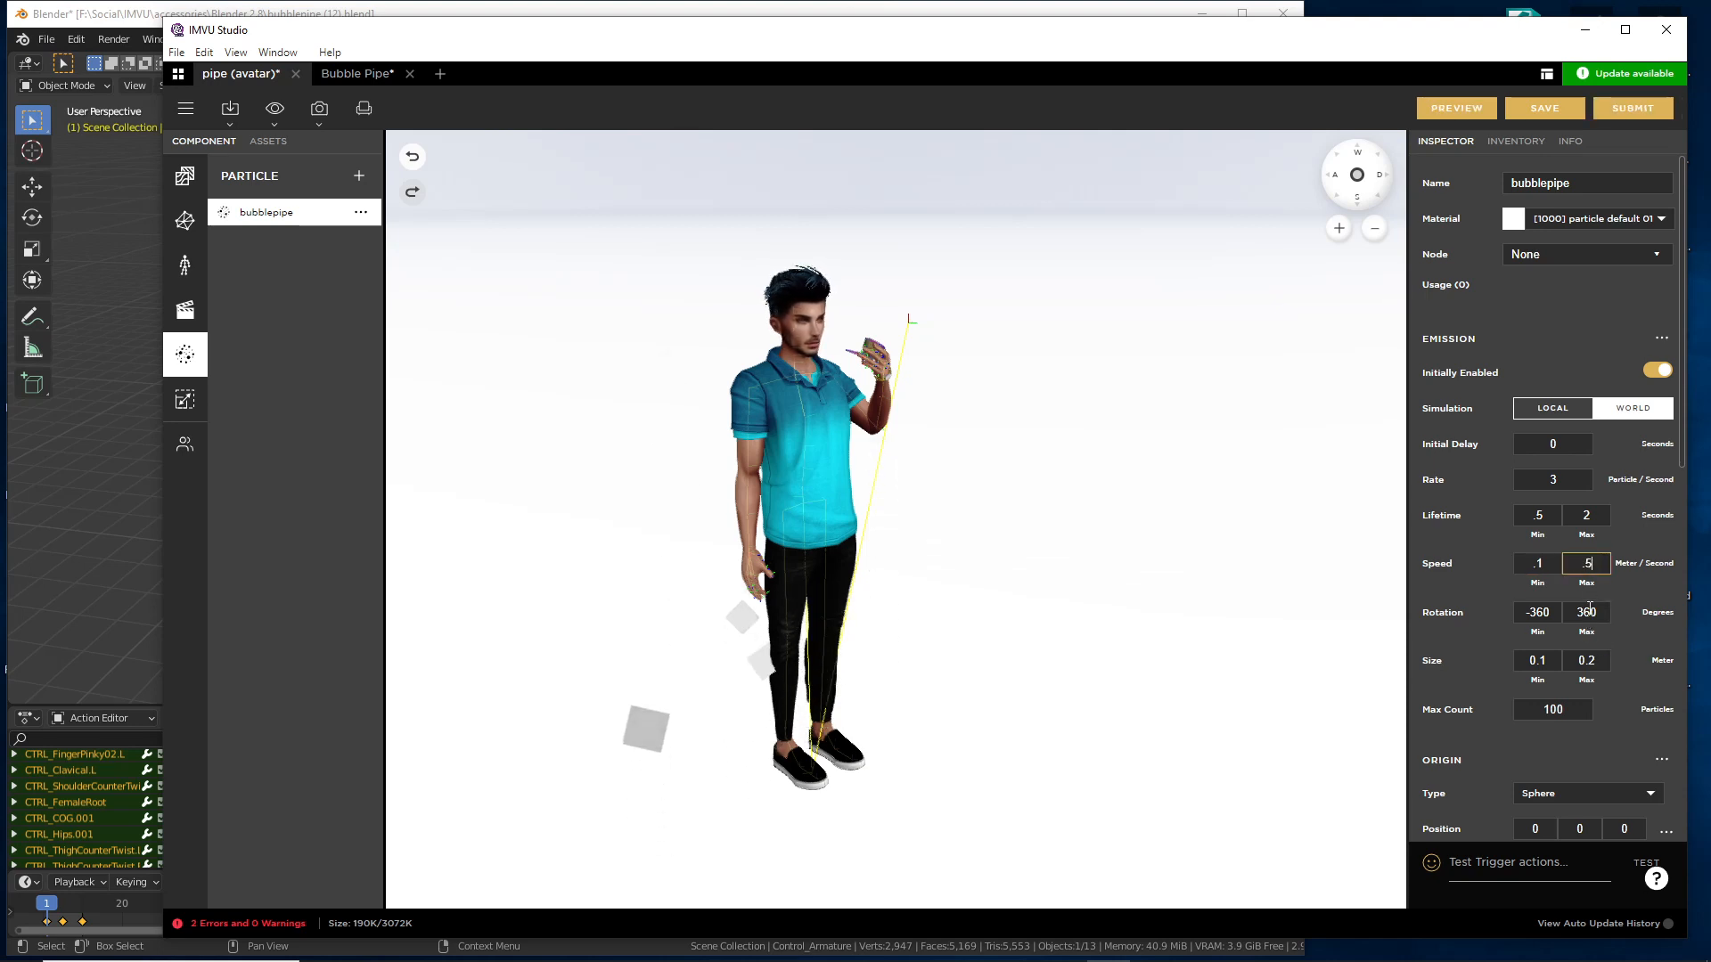
pyautogui.click(1452, 103)
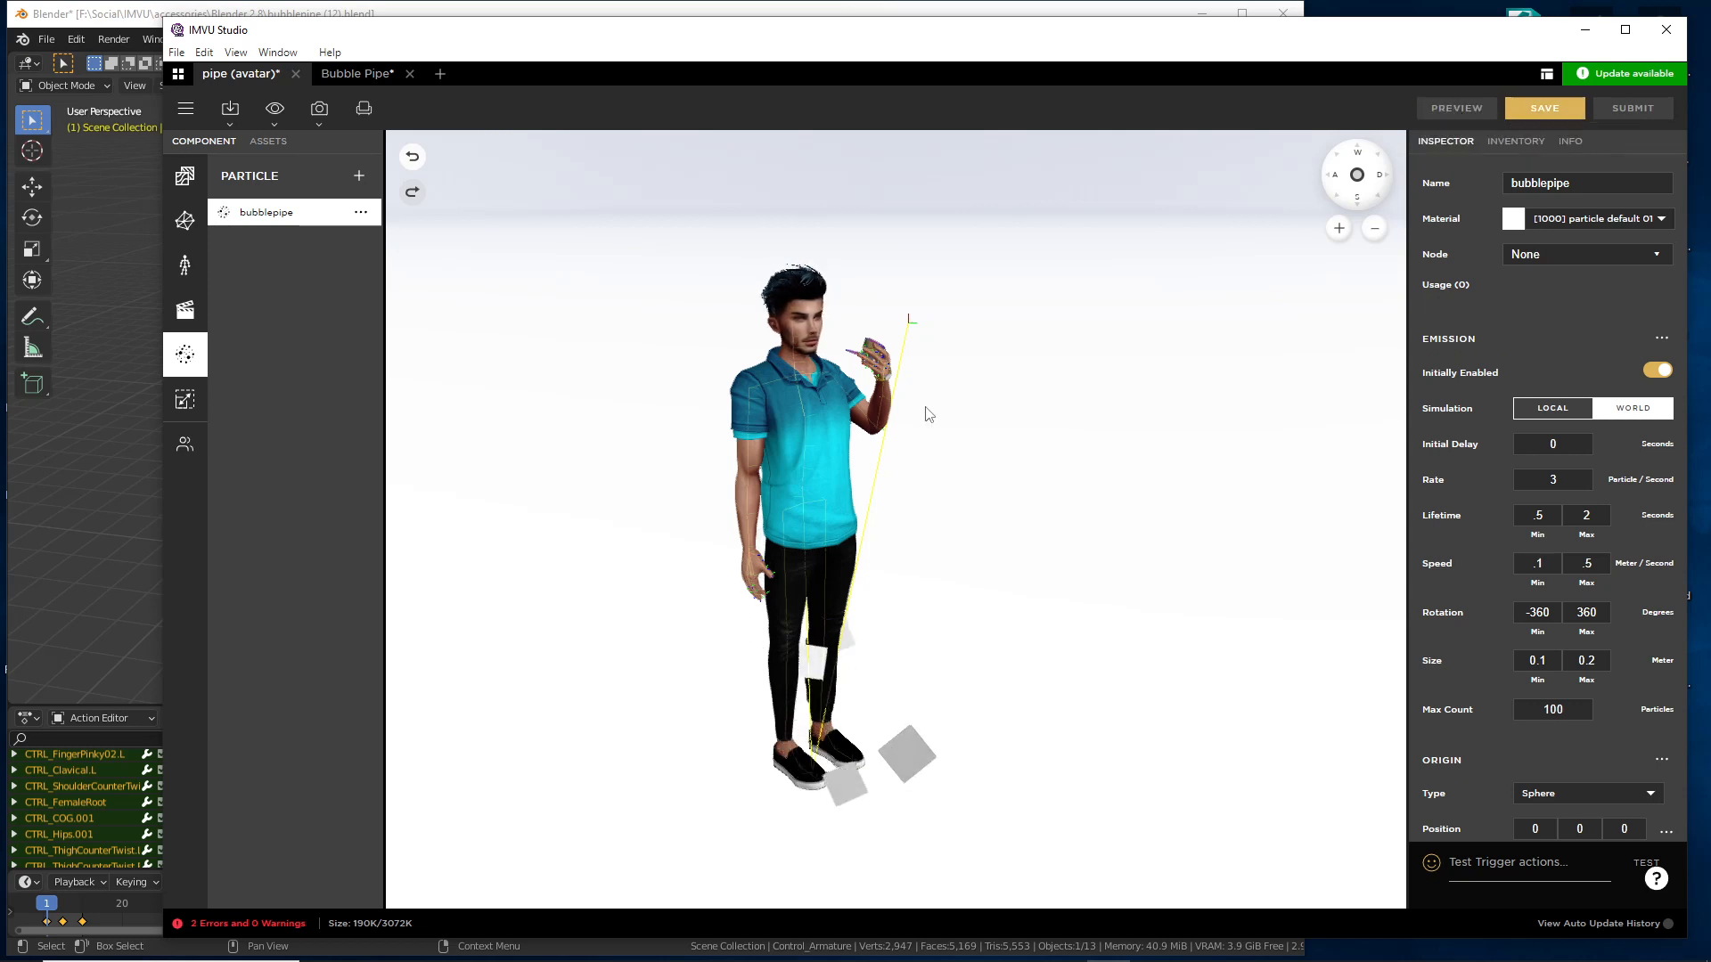
# - Copy the Bubble Pipe project's particle size of 0.05 minimum and 0.1 maximum to the avatar's particle and preview it
pyautogui.click(365, 75)
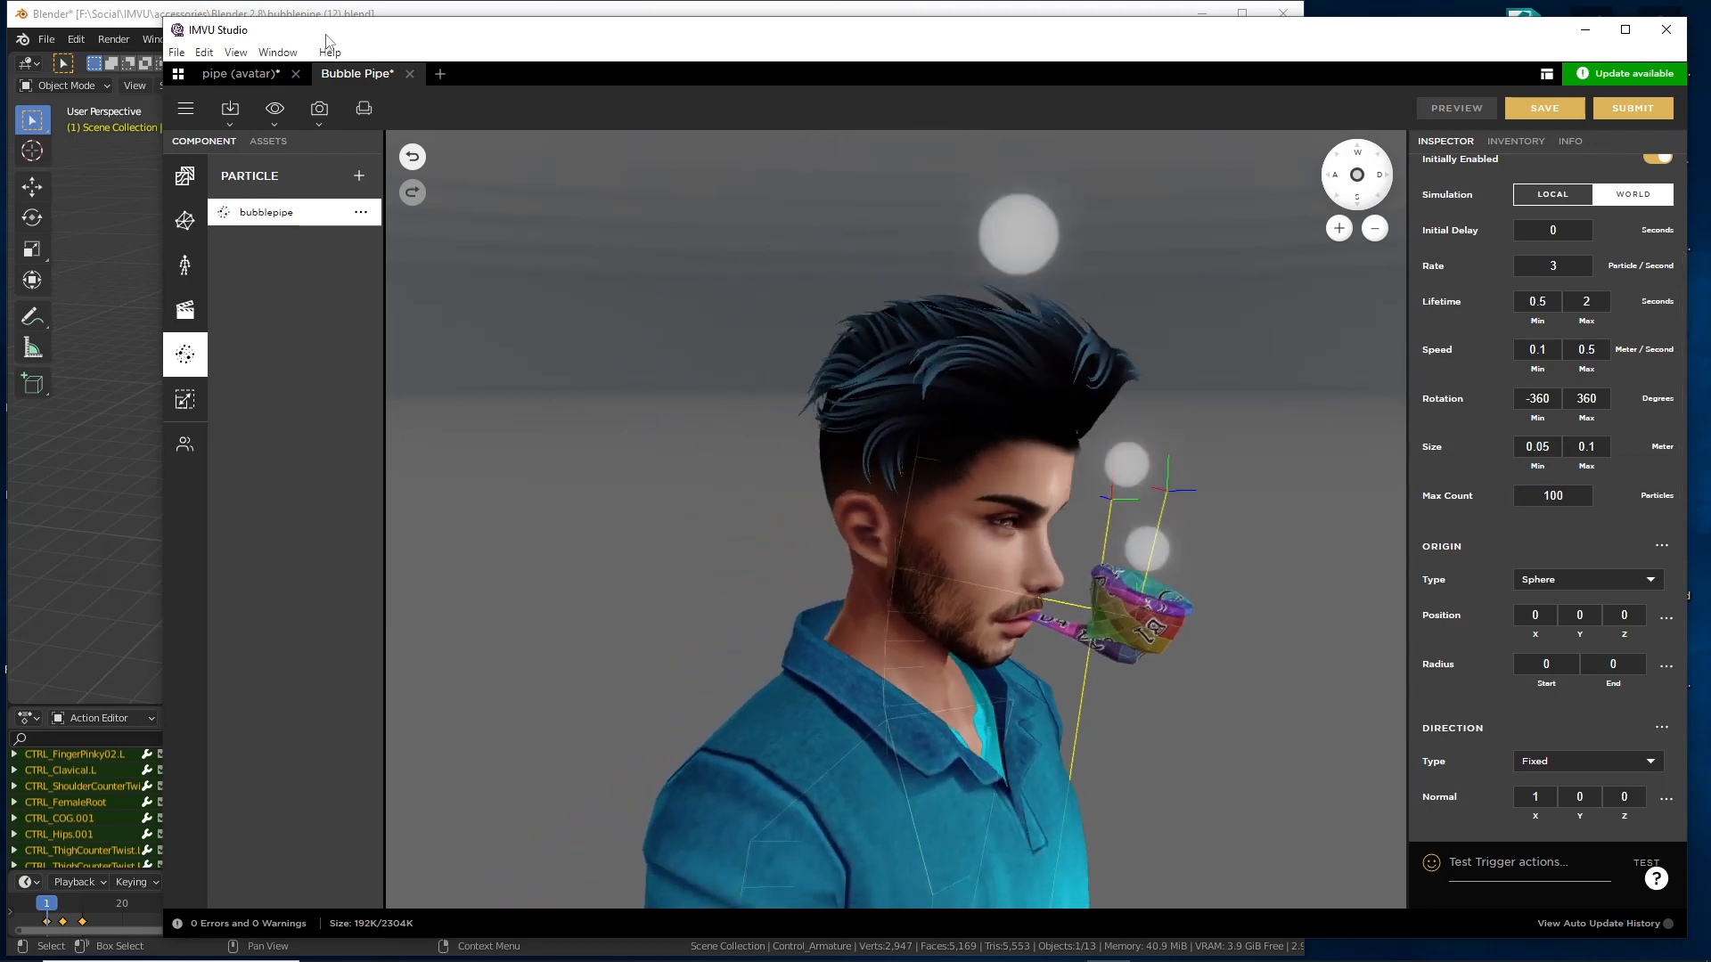
pyautogui.click(249, 77)
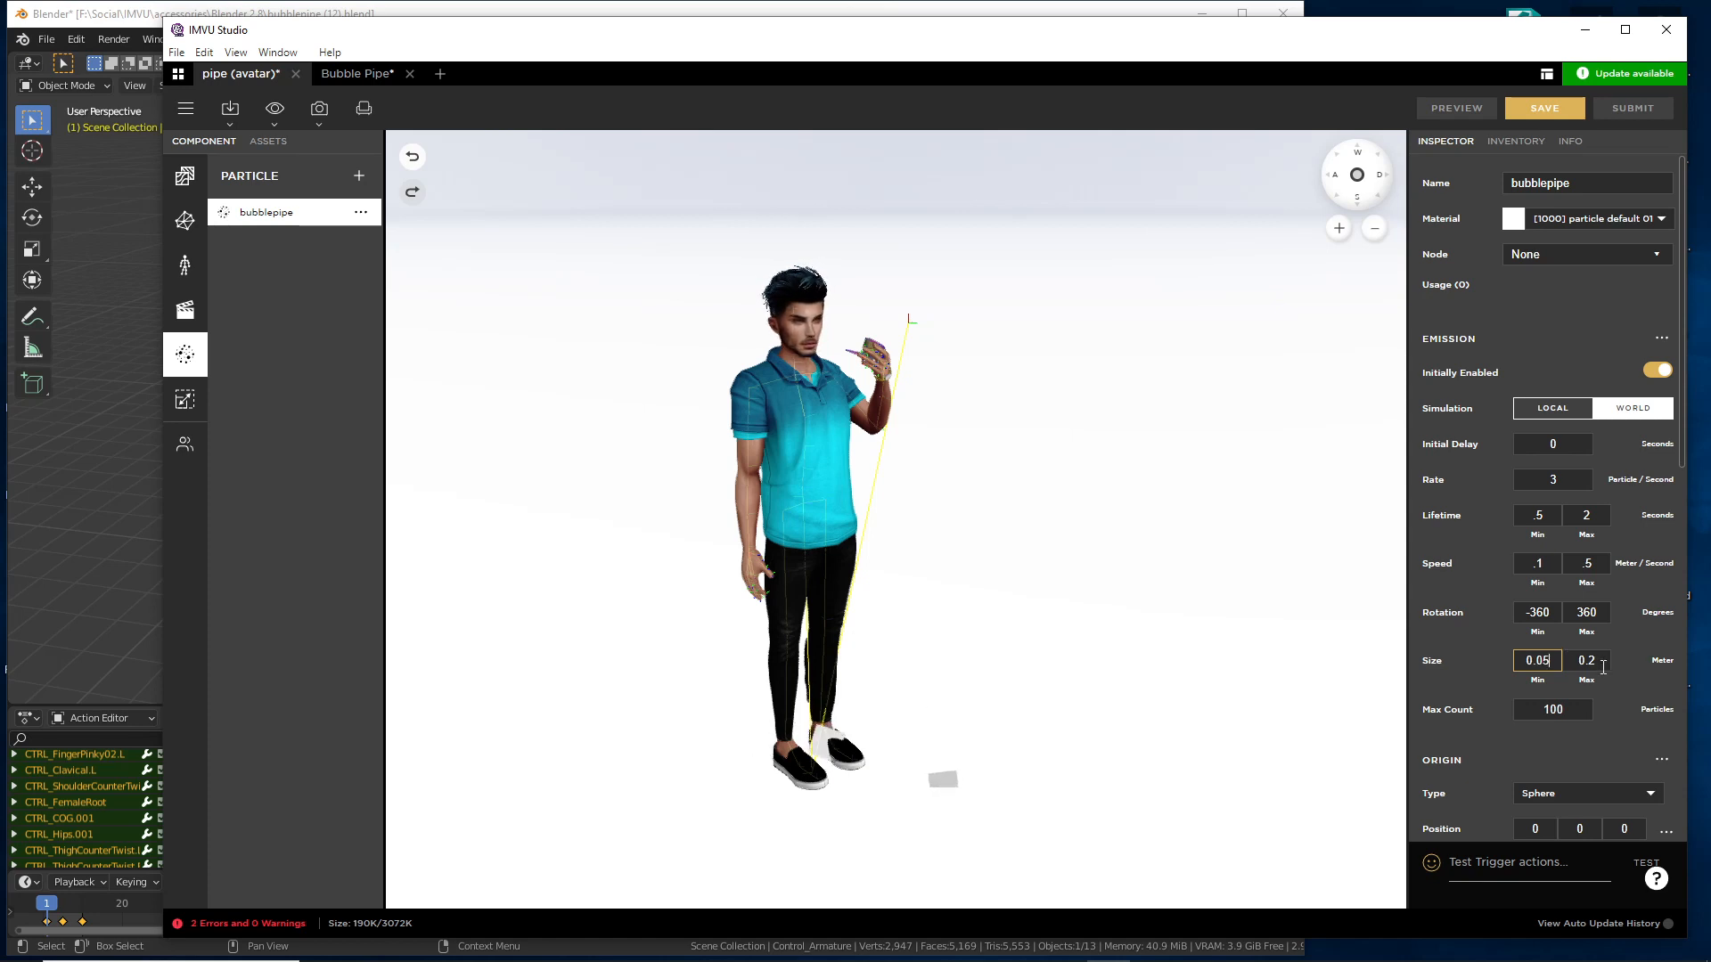
pyautogui.doubleClick(1598, 662)
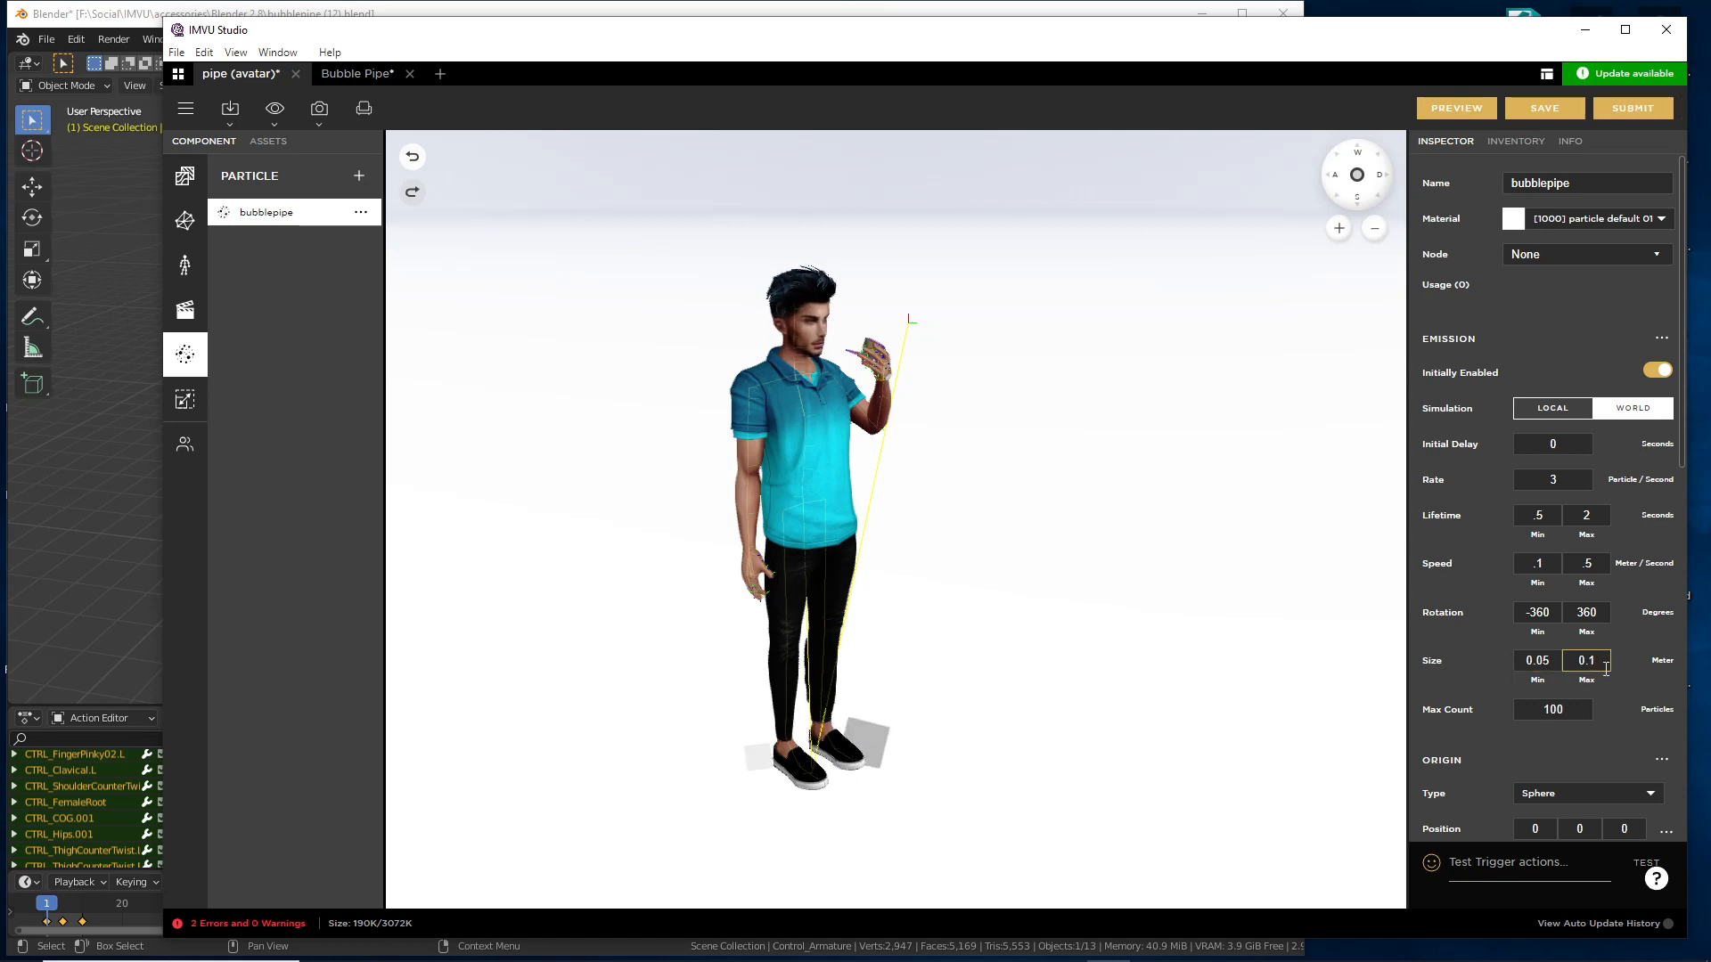
pyautogui.click(1477, 111)
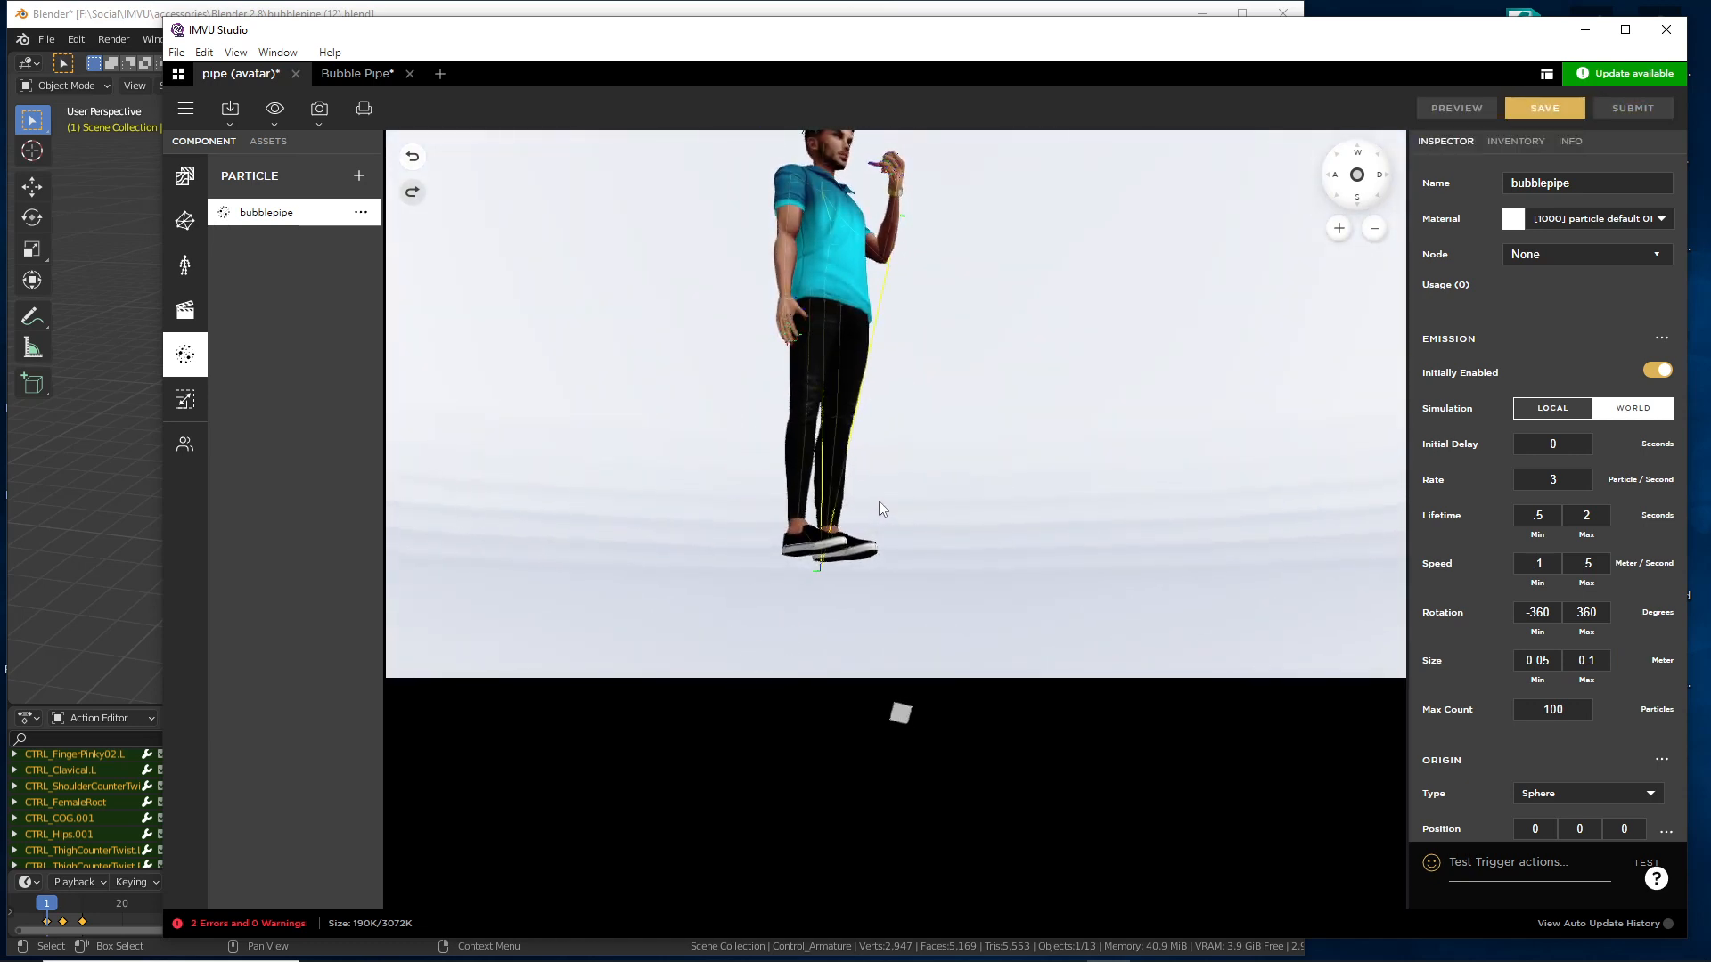
# - Check the particle origin, direction and gravity settings in the Bubble Pipe project and return to the avatar project
pyautogui.click(356, 73)
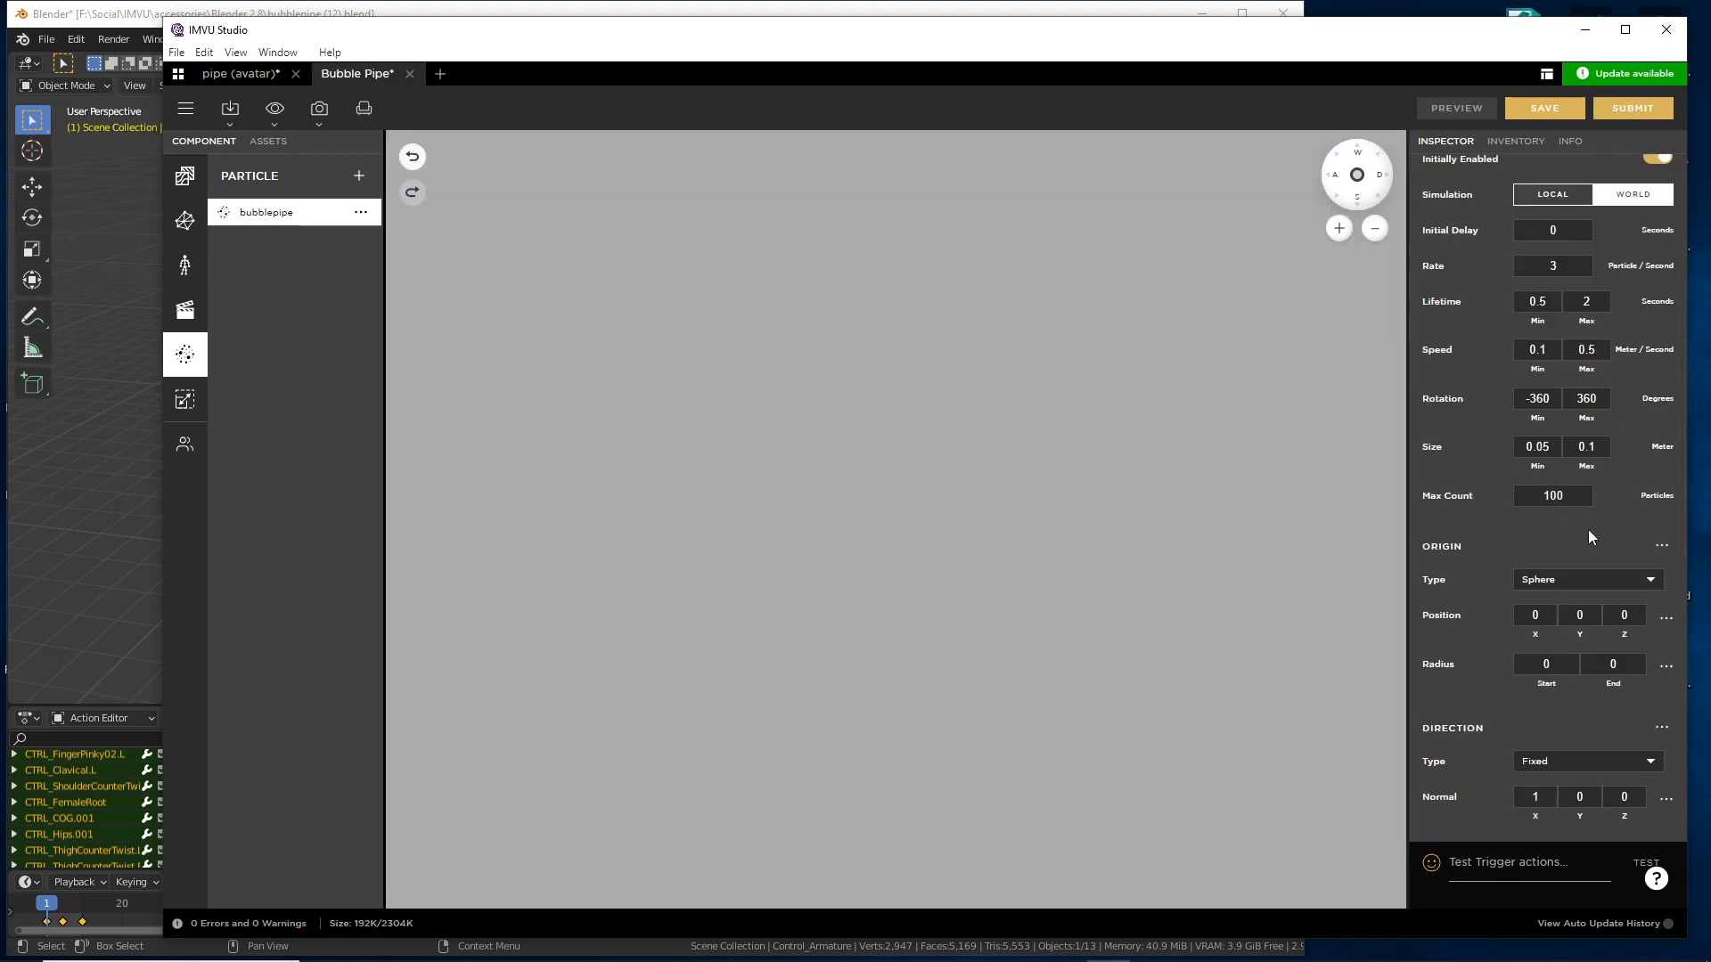
pyautogui.scroll(-3, 1494, 628)
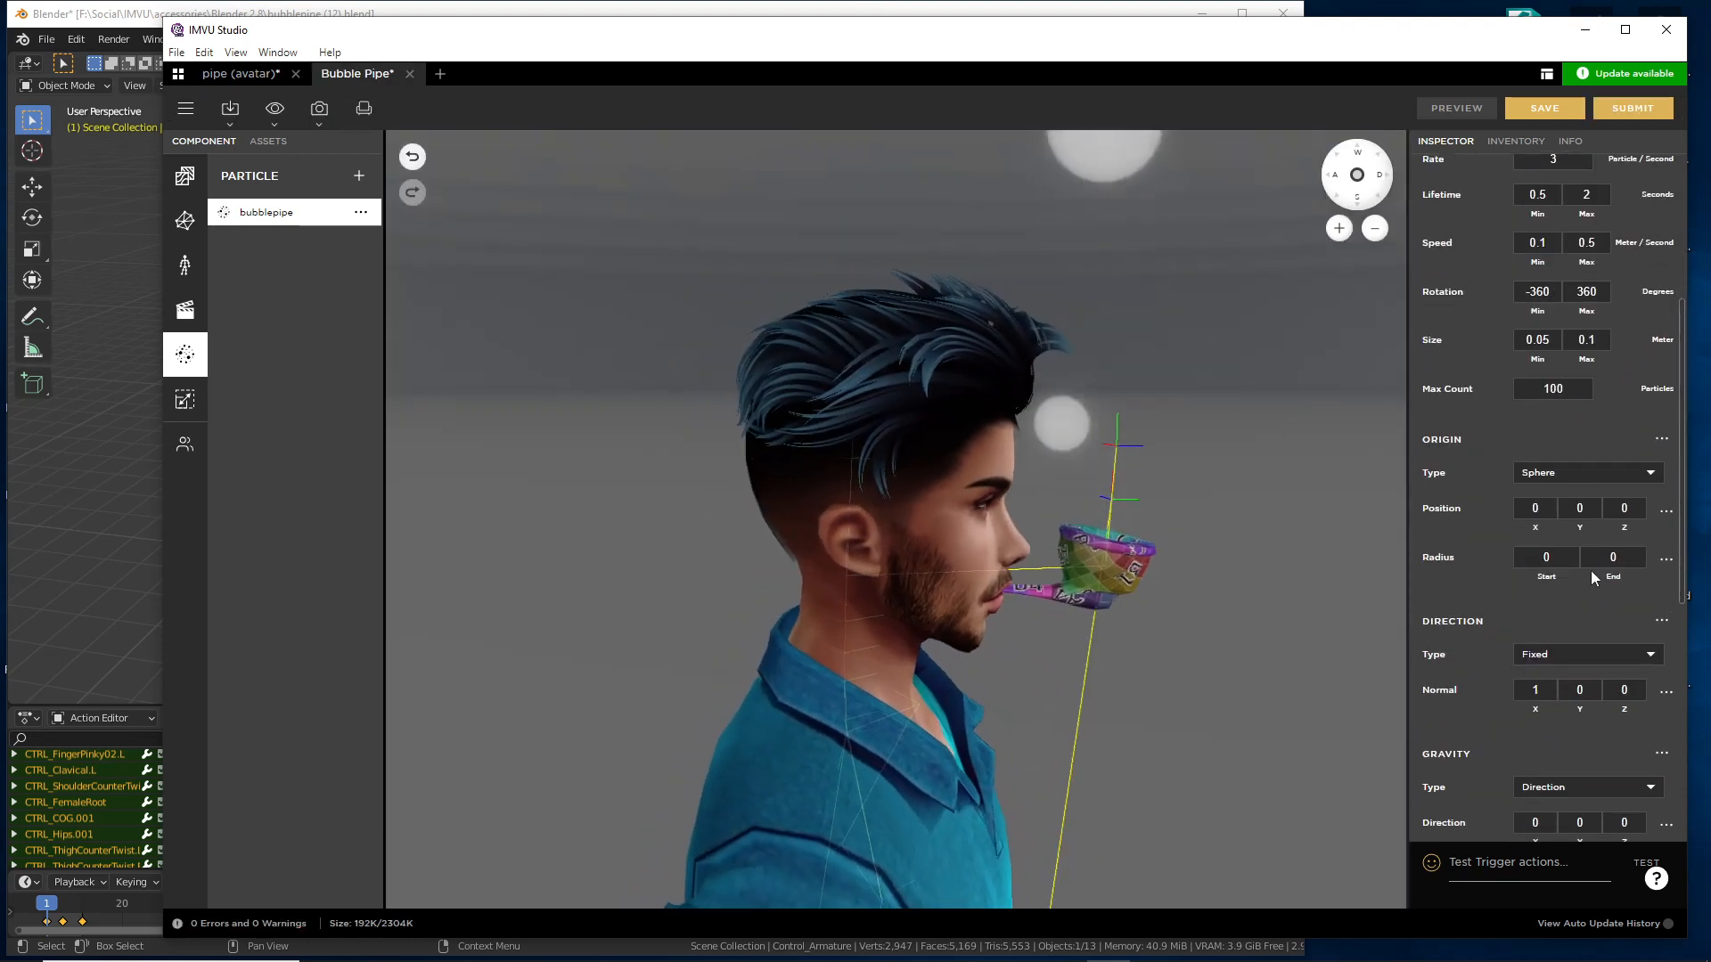
pyautogui.click(240, 75)
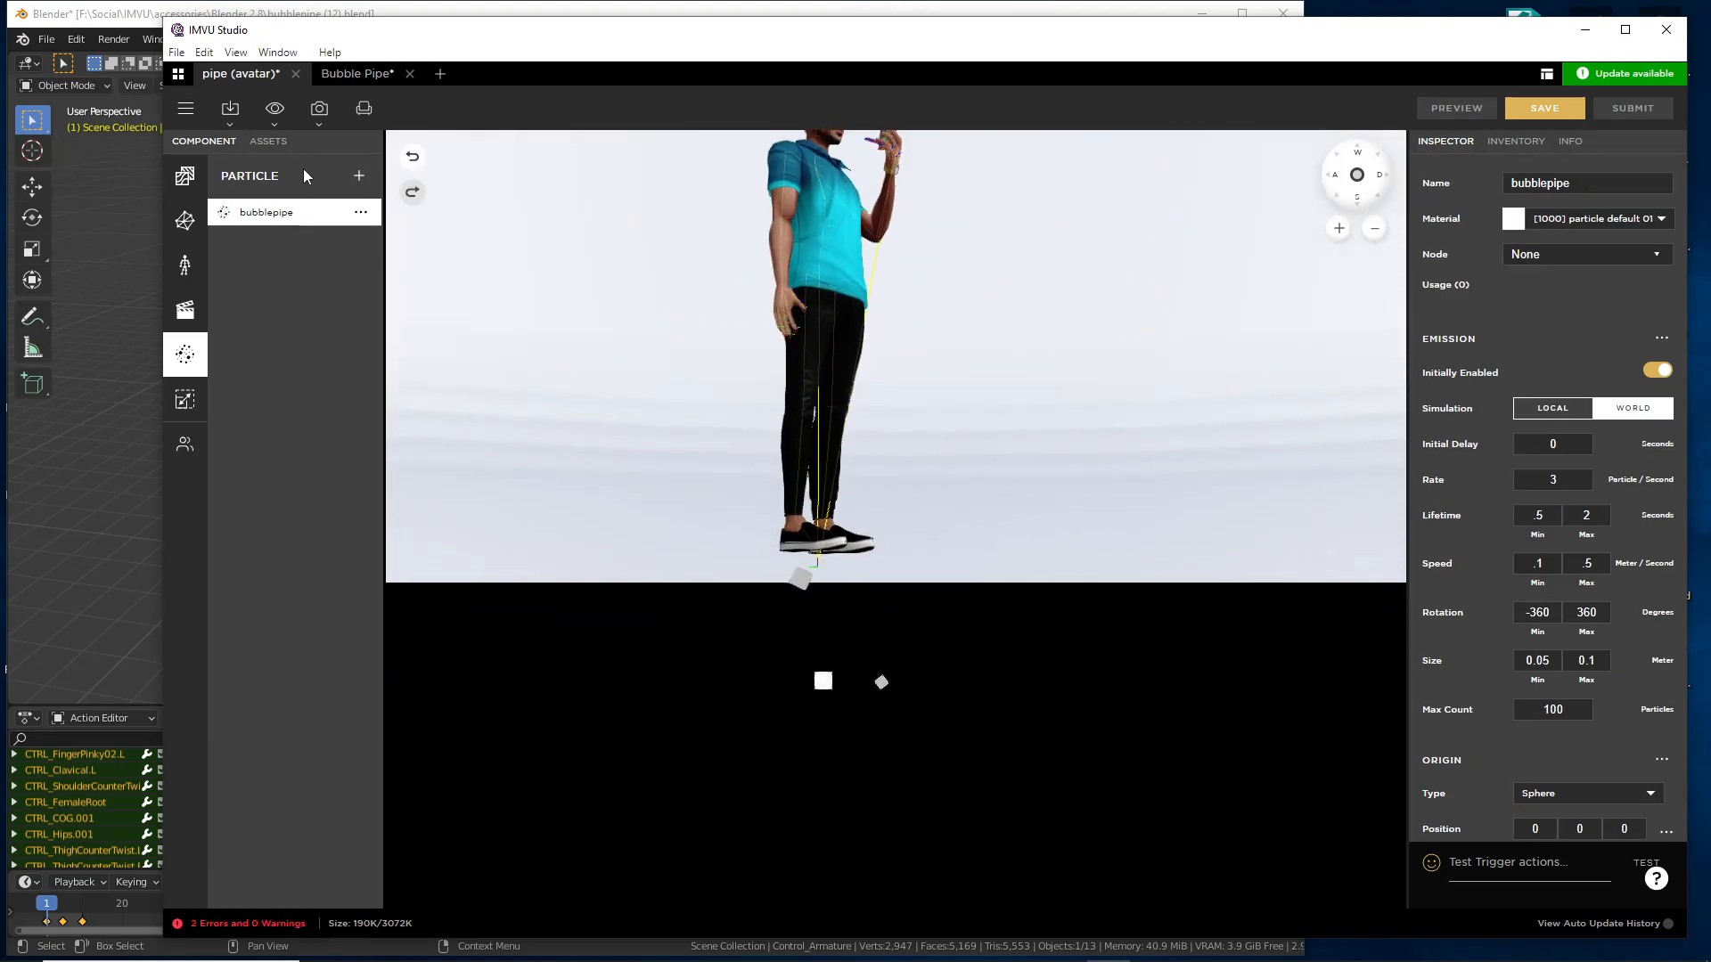
# - Enable the particles overlay in the avatar project's scene
pyautogui.click(276, 114)
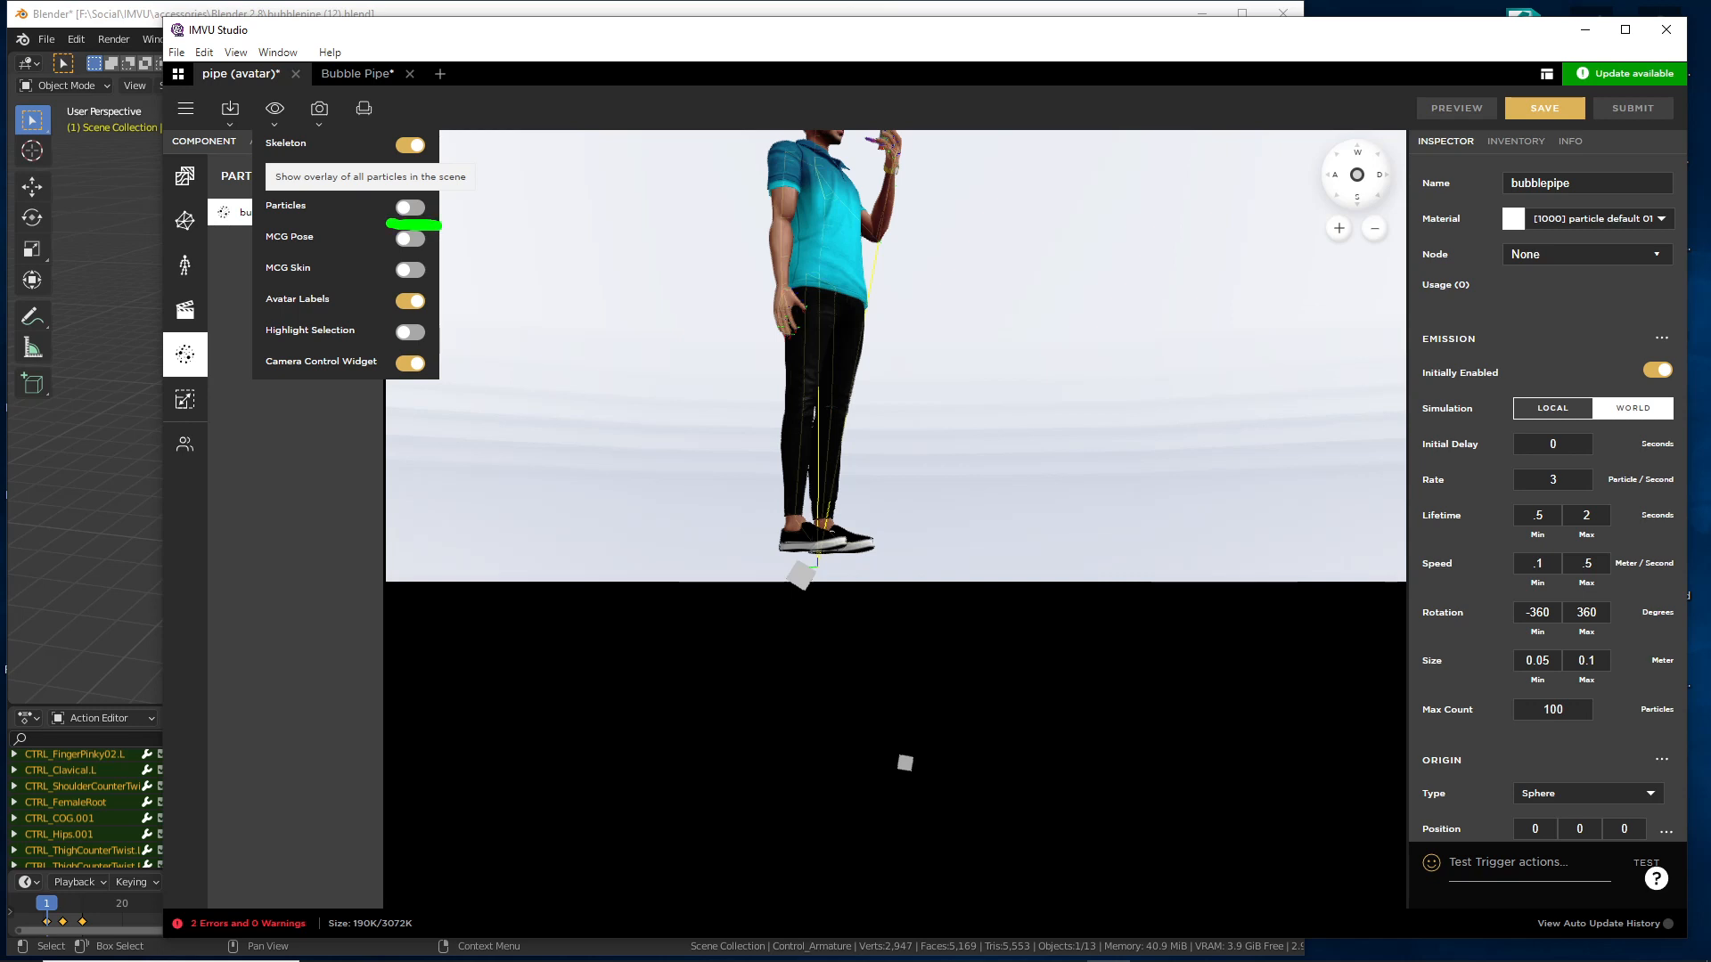
pyautogui.press('Escape')
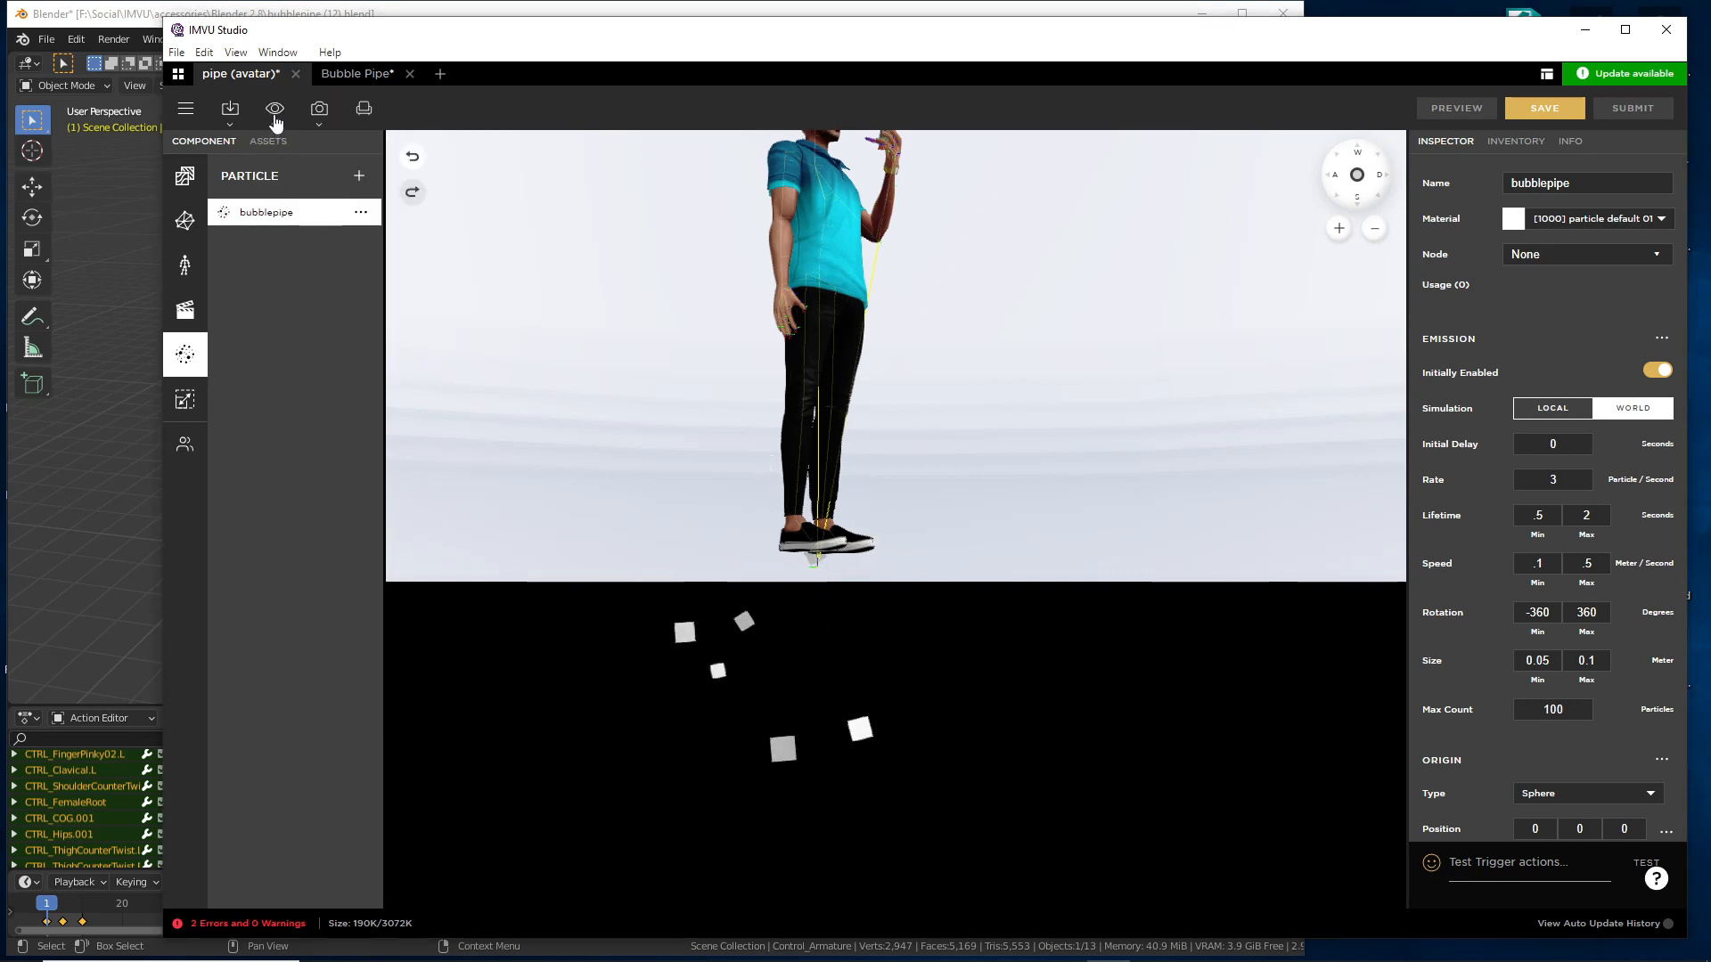
pyautogui.click(276, 117)
pyautogui.click(412, 209)
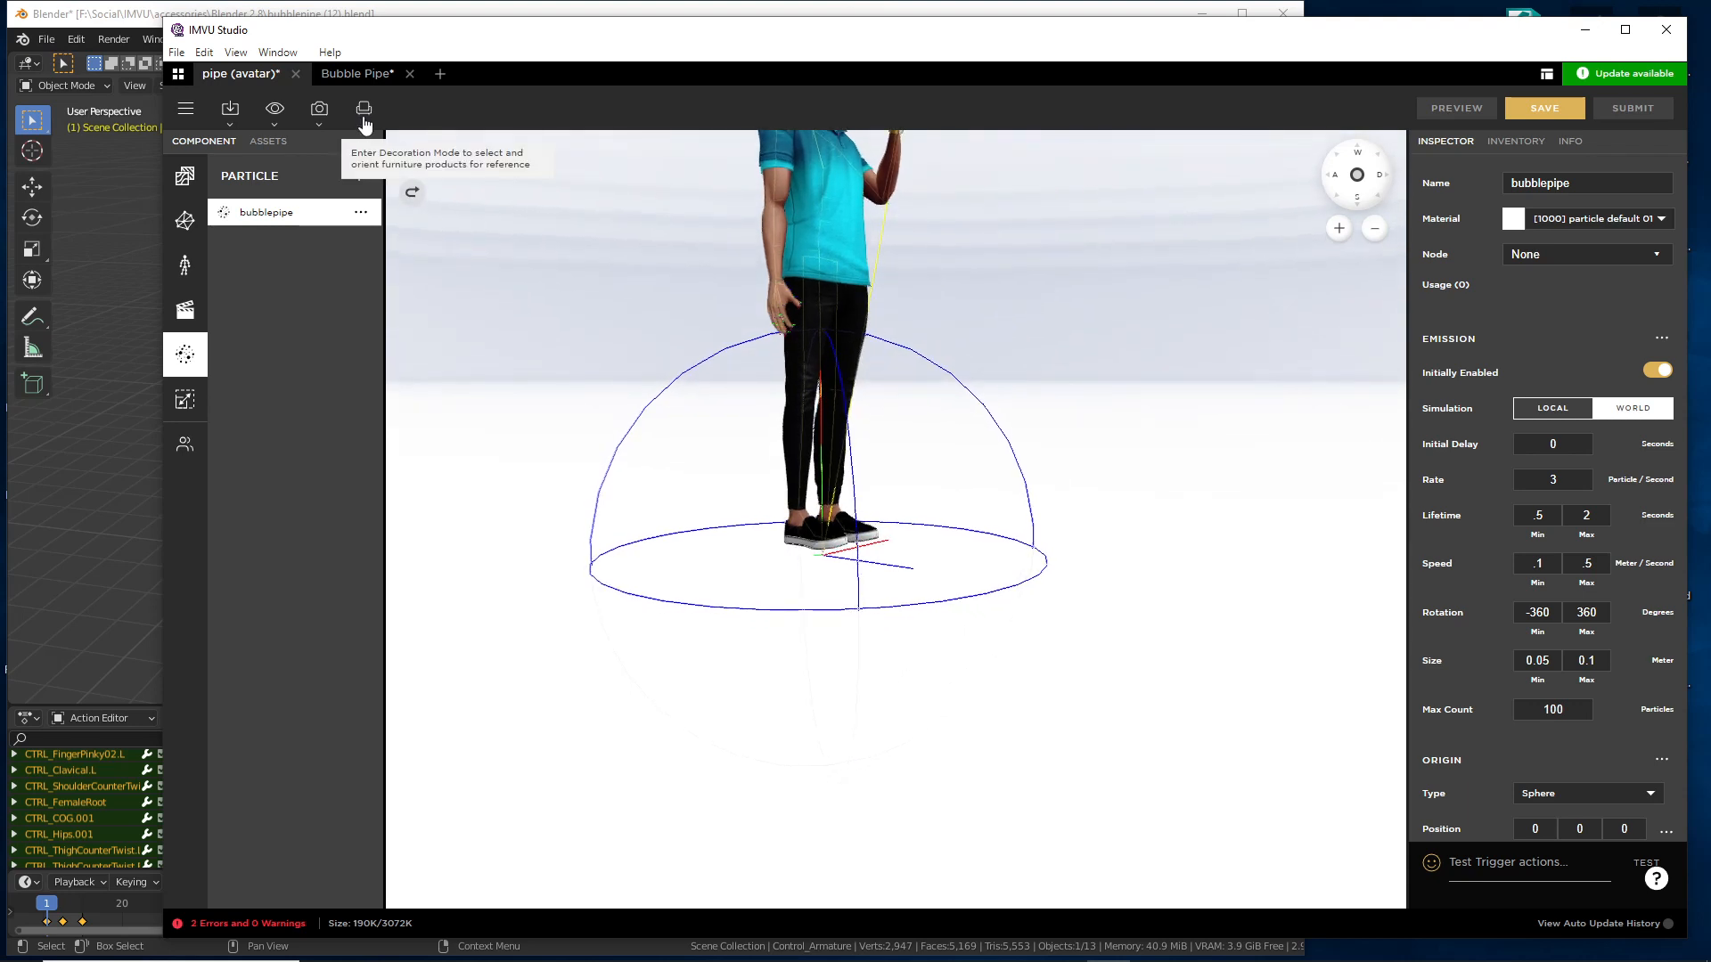
# - Match the Bubble Pipe project's gravity by setting the avatar particle's gravity direction to 0, 0, 0, and preview it
pyautogui.click(359, 74)
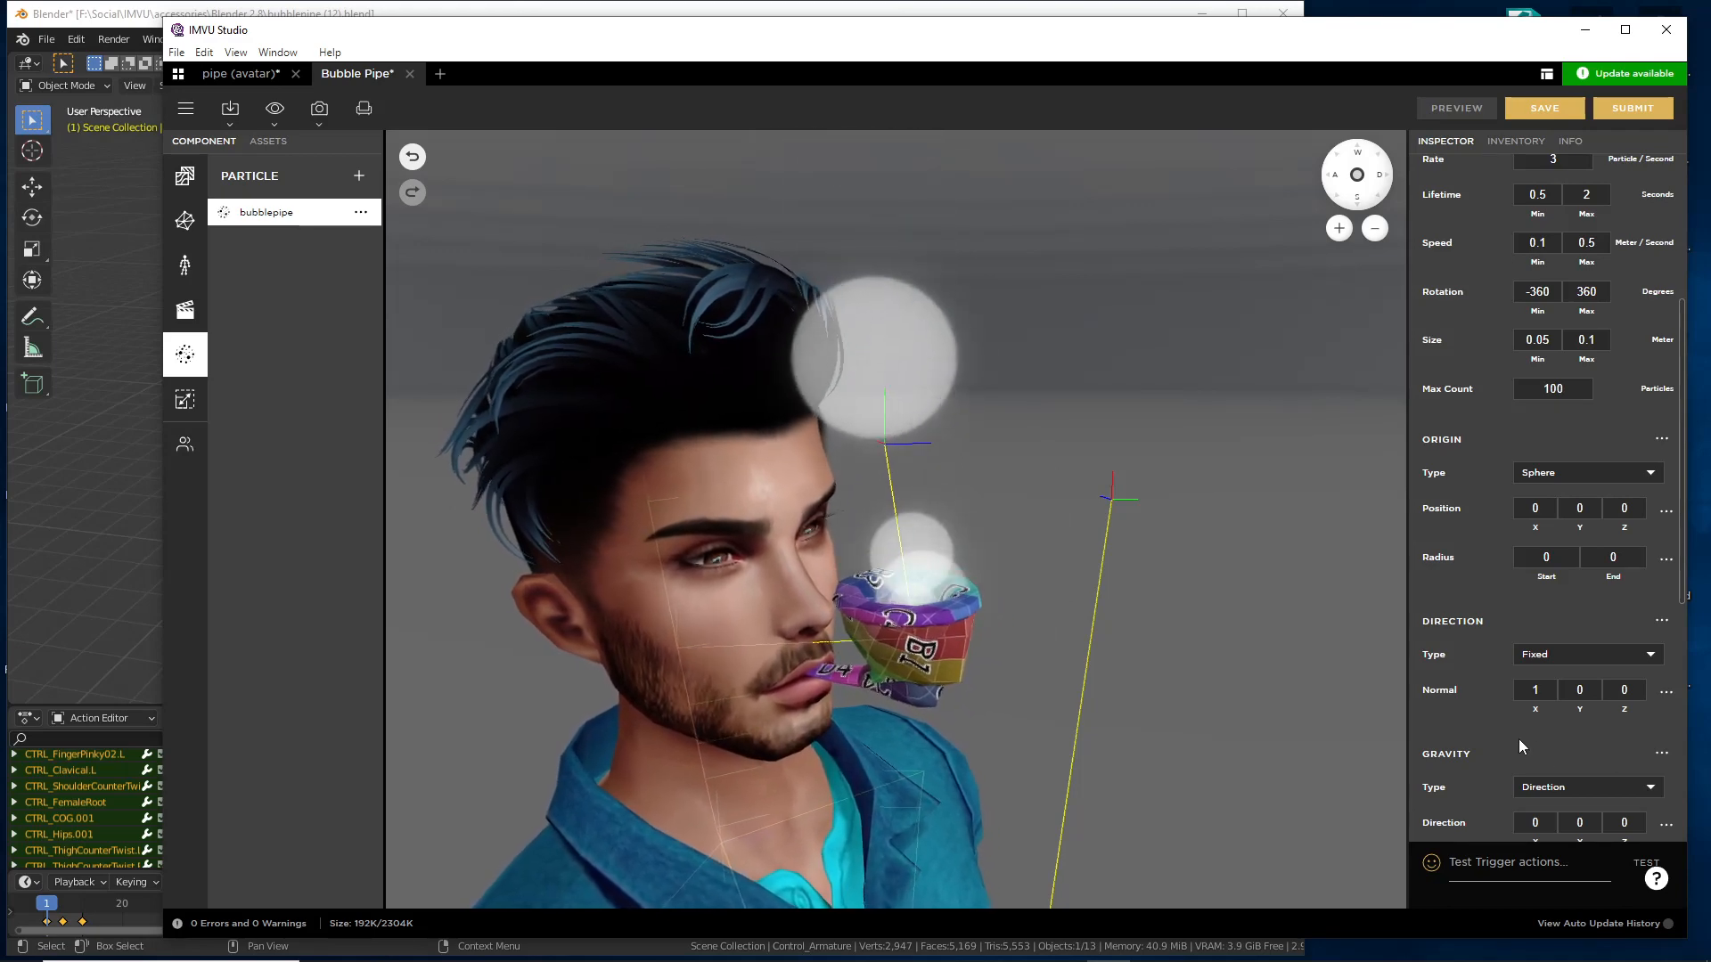
pyautogui.scroll(-2, 1516, 739)
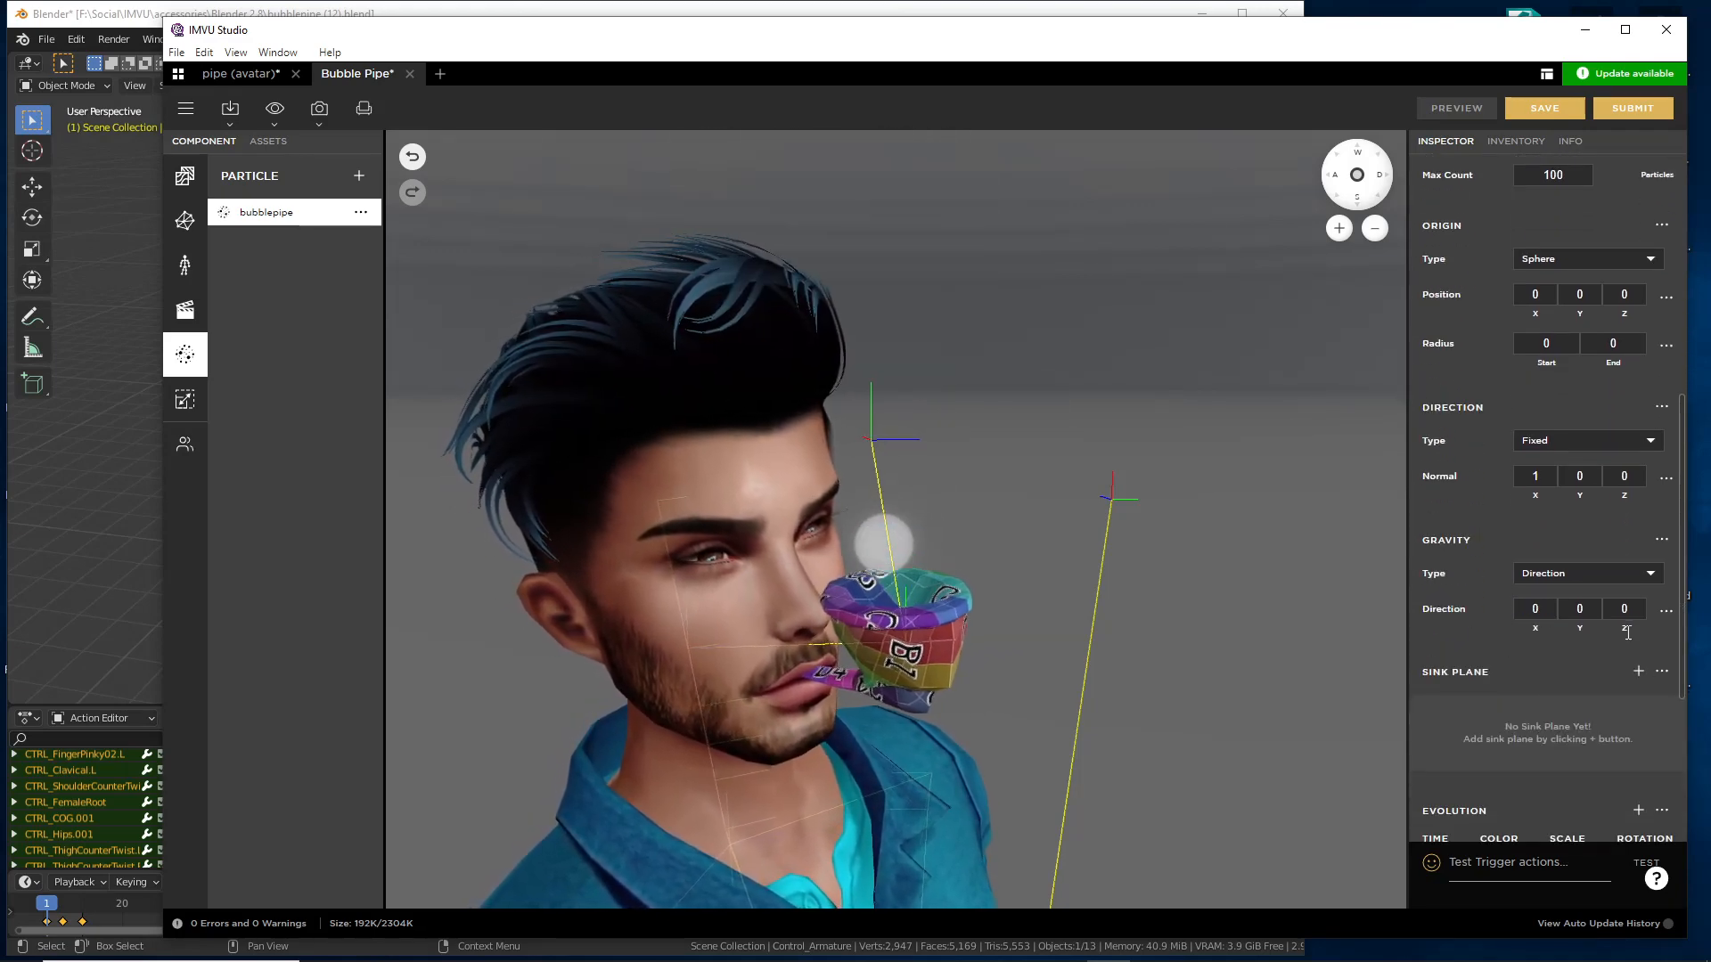
pyautogui.click(248, 79)
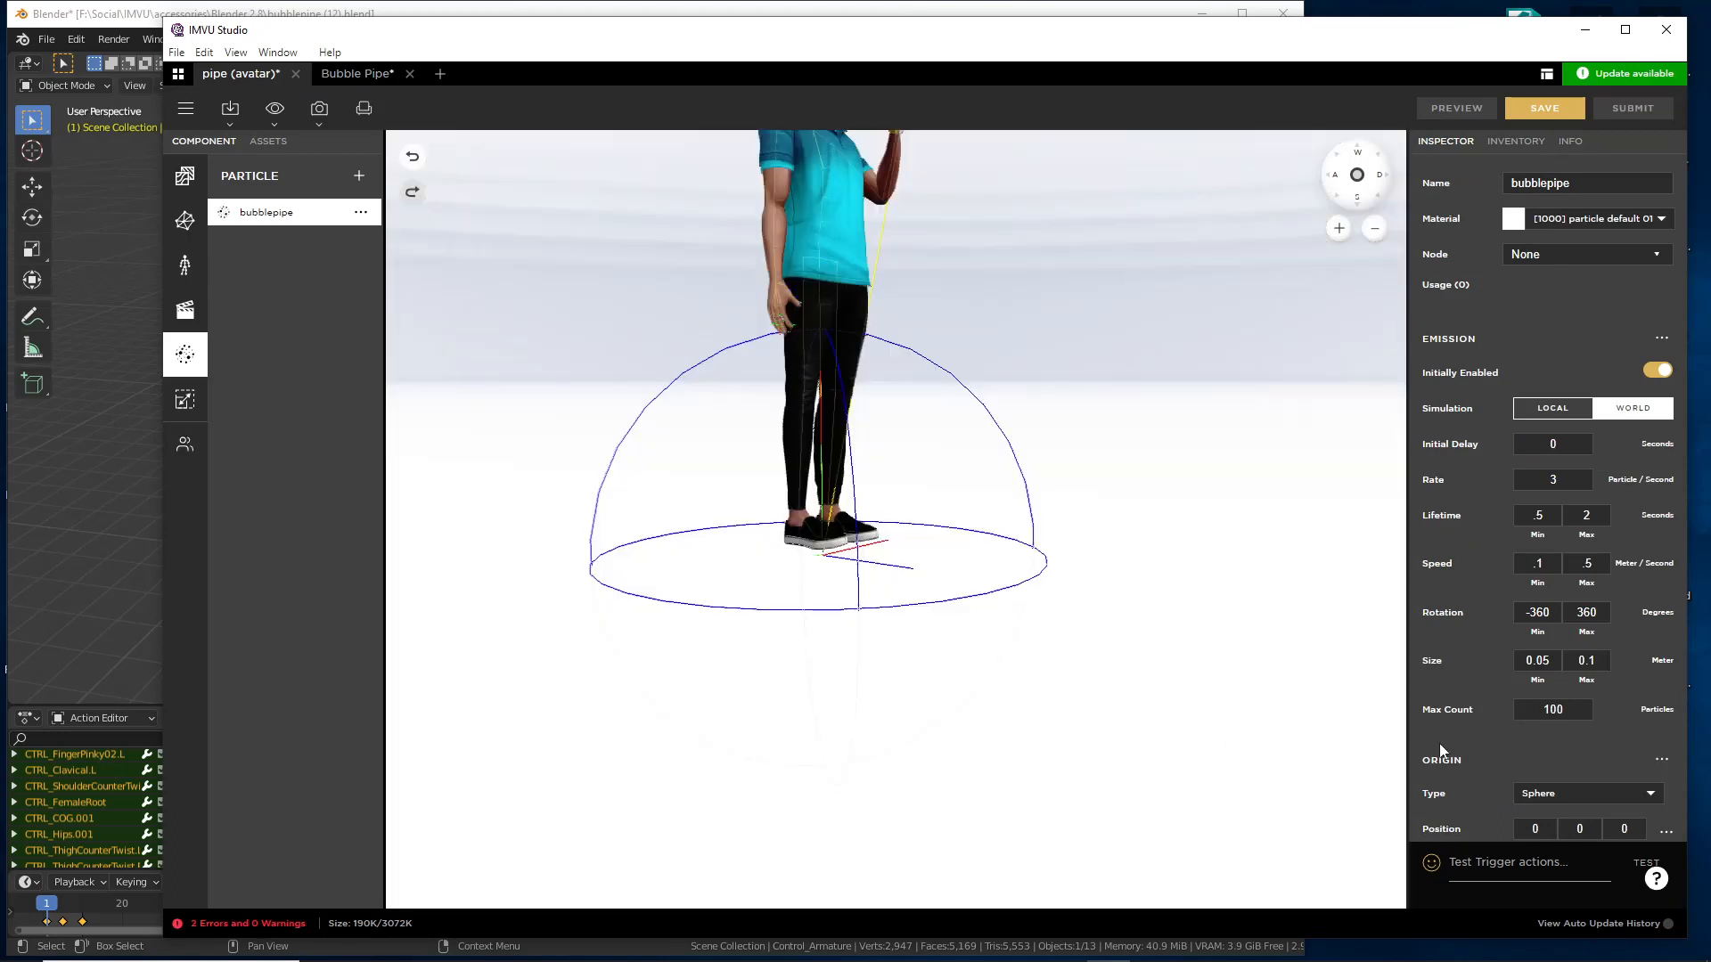
pyautogui.scroll(-6, 1532, 738)
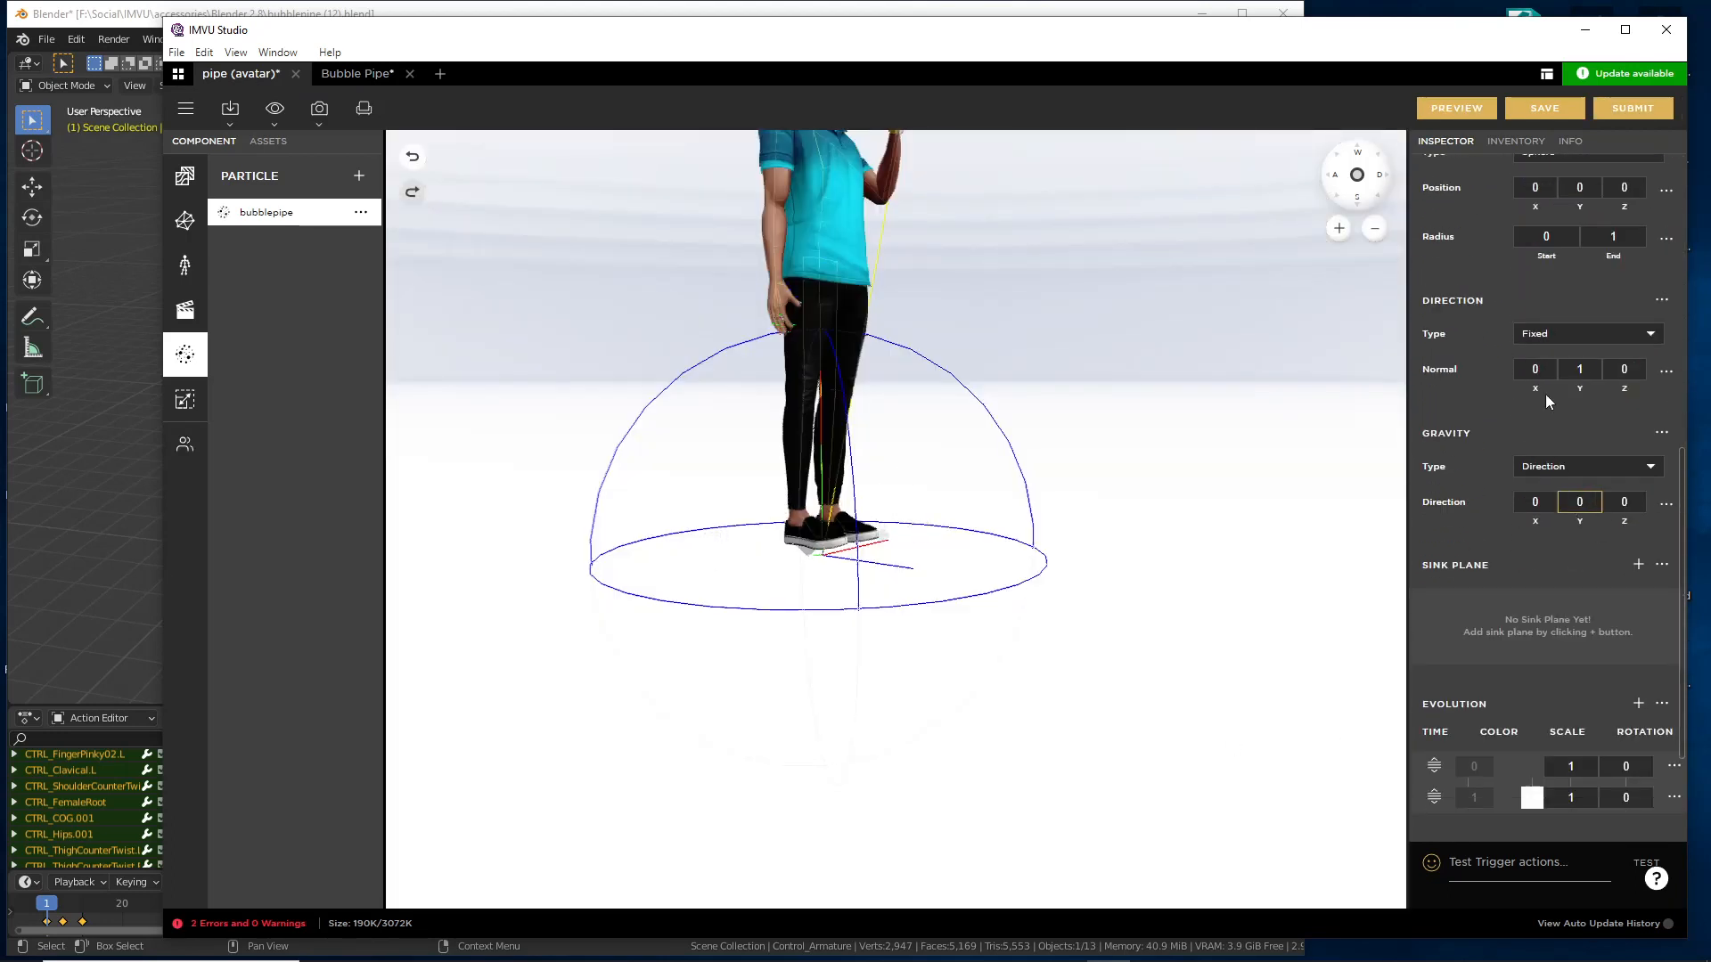
pyautogui.click(1458, 110)
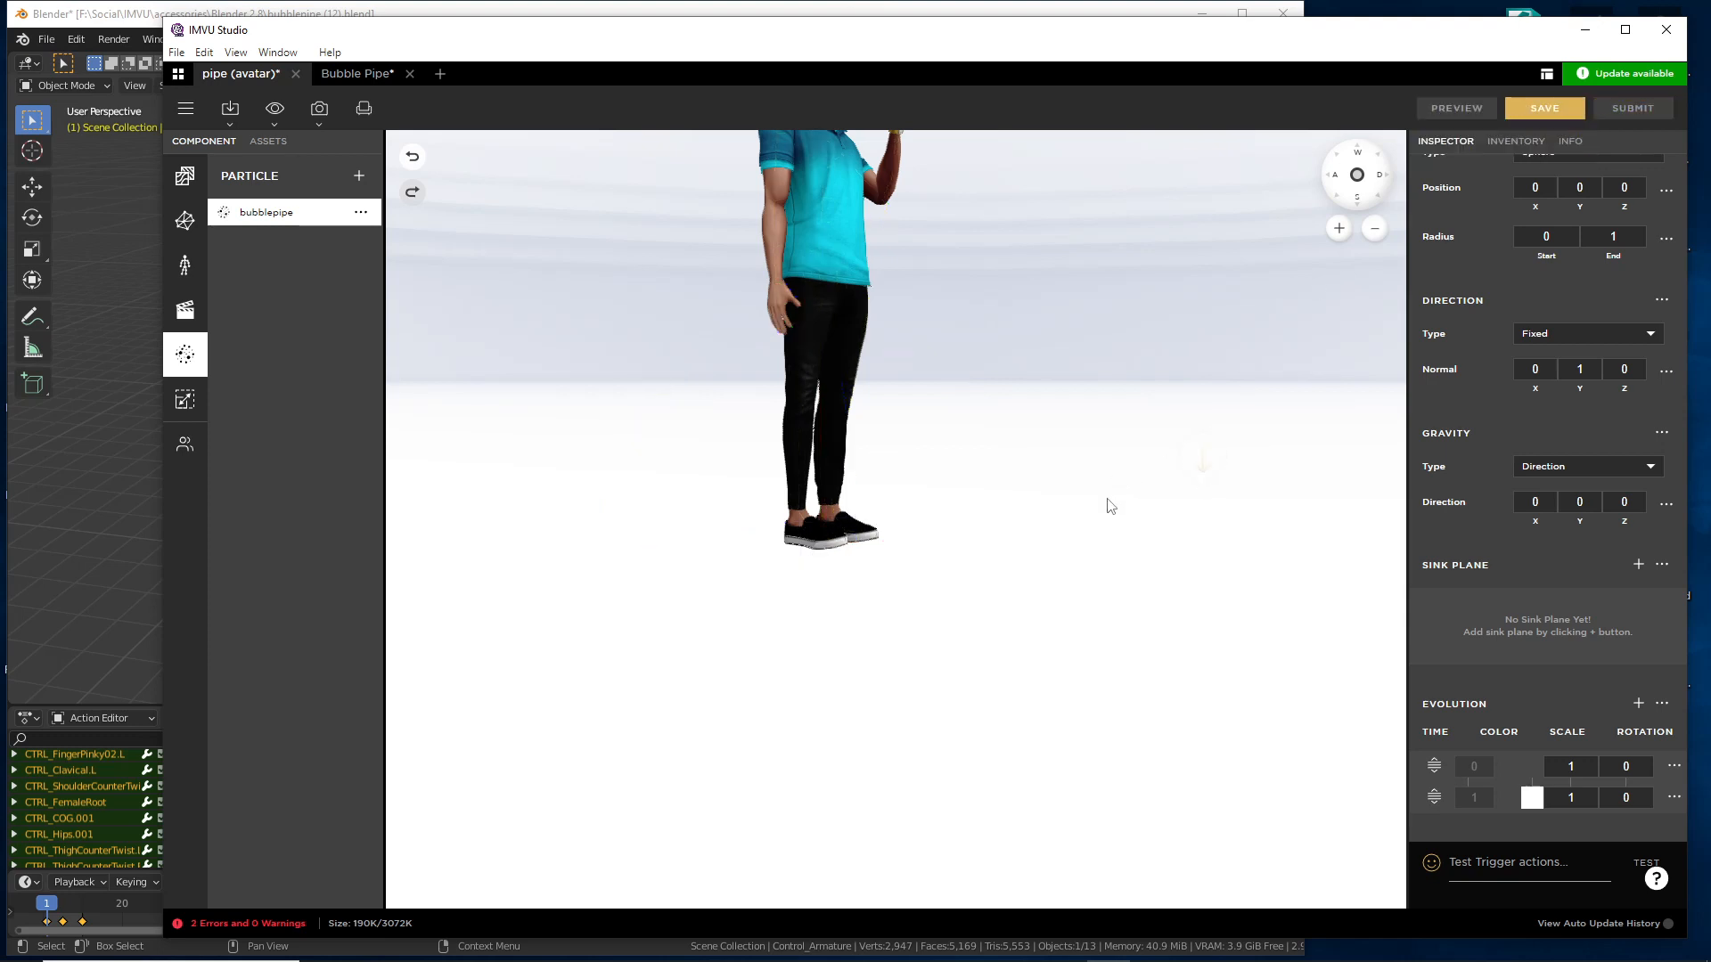
# - Set the particle's starting evolution color to opaque white (RGB 255, 255, 255, alpha 100) and preview it
pyautogui.moveTo(1109, 485); pyautogui.dragTo(1100, 565)
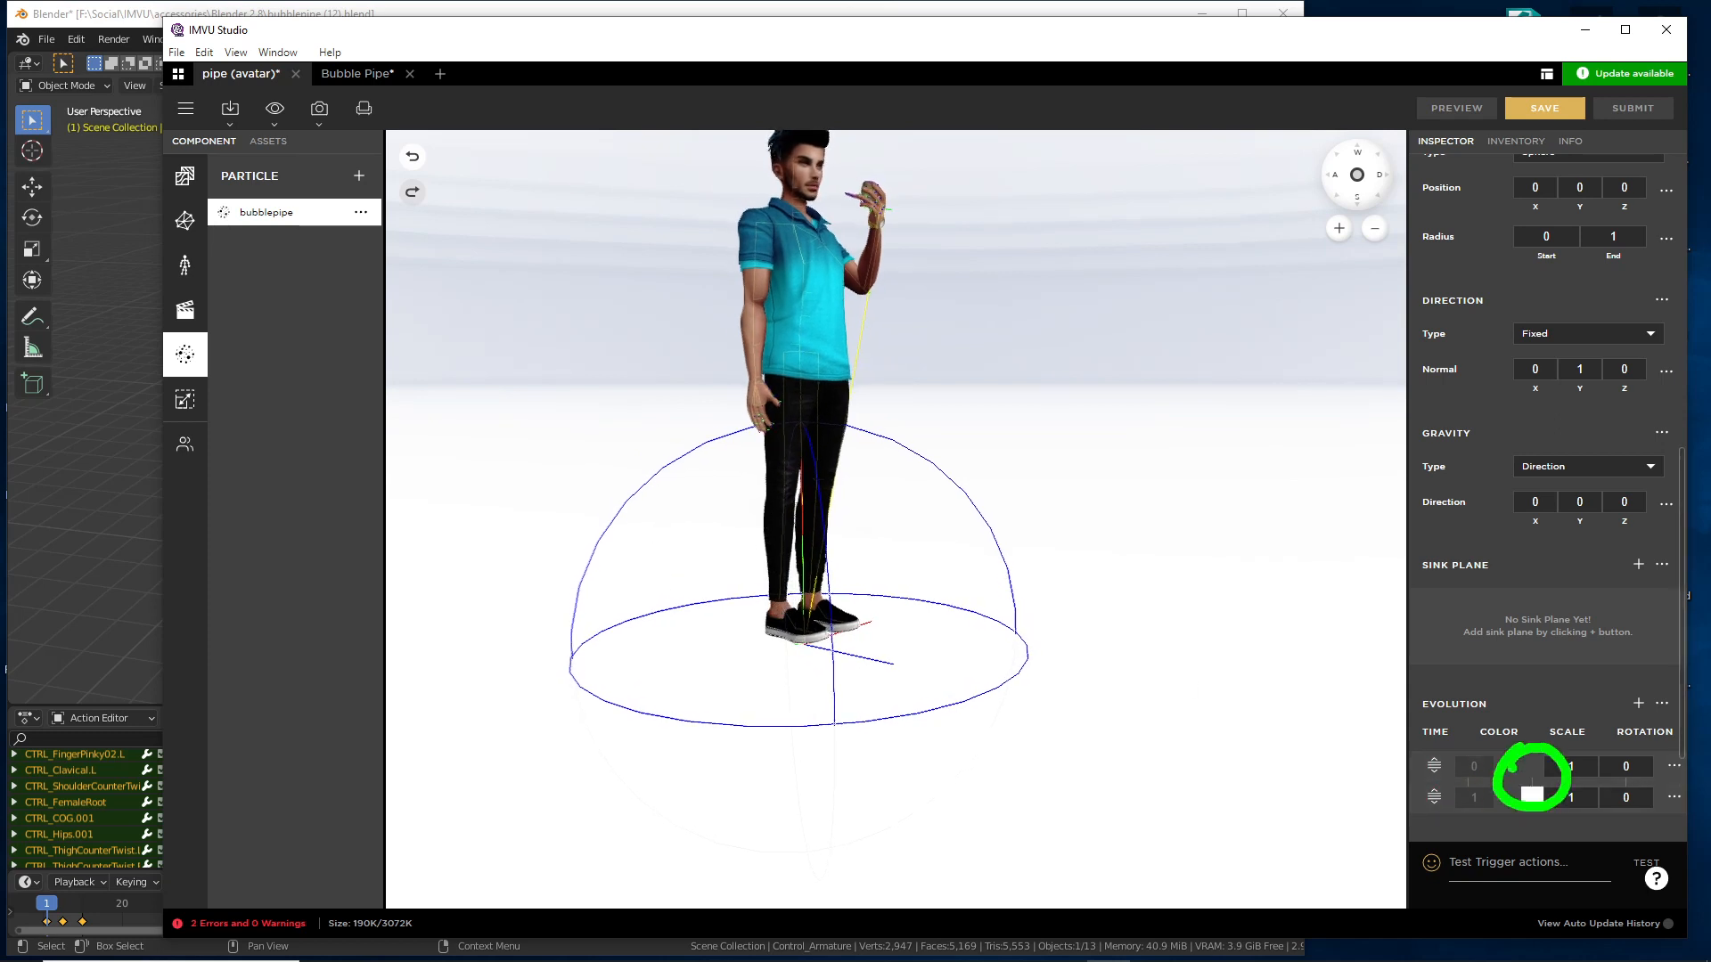
pyautogui.click(1534, 772)
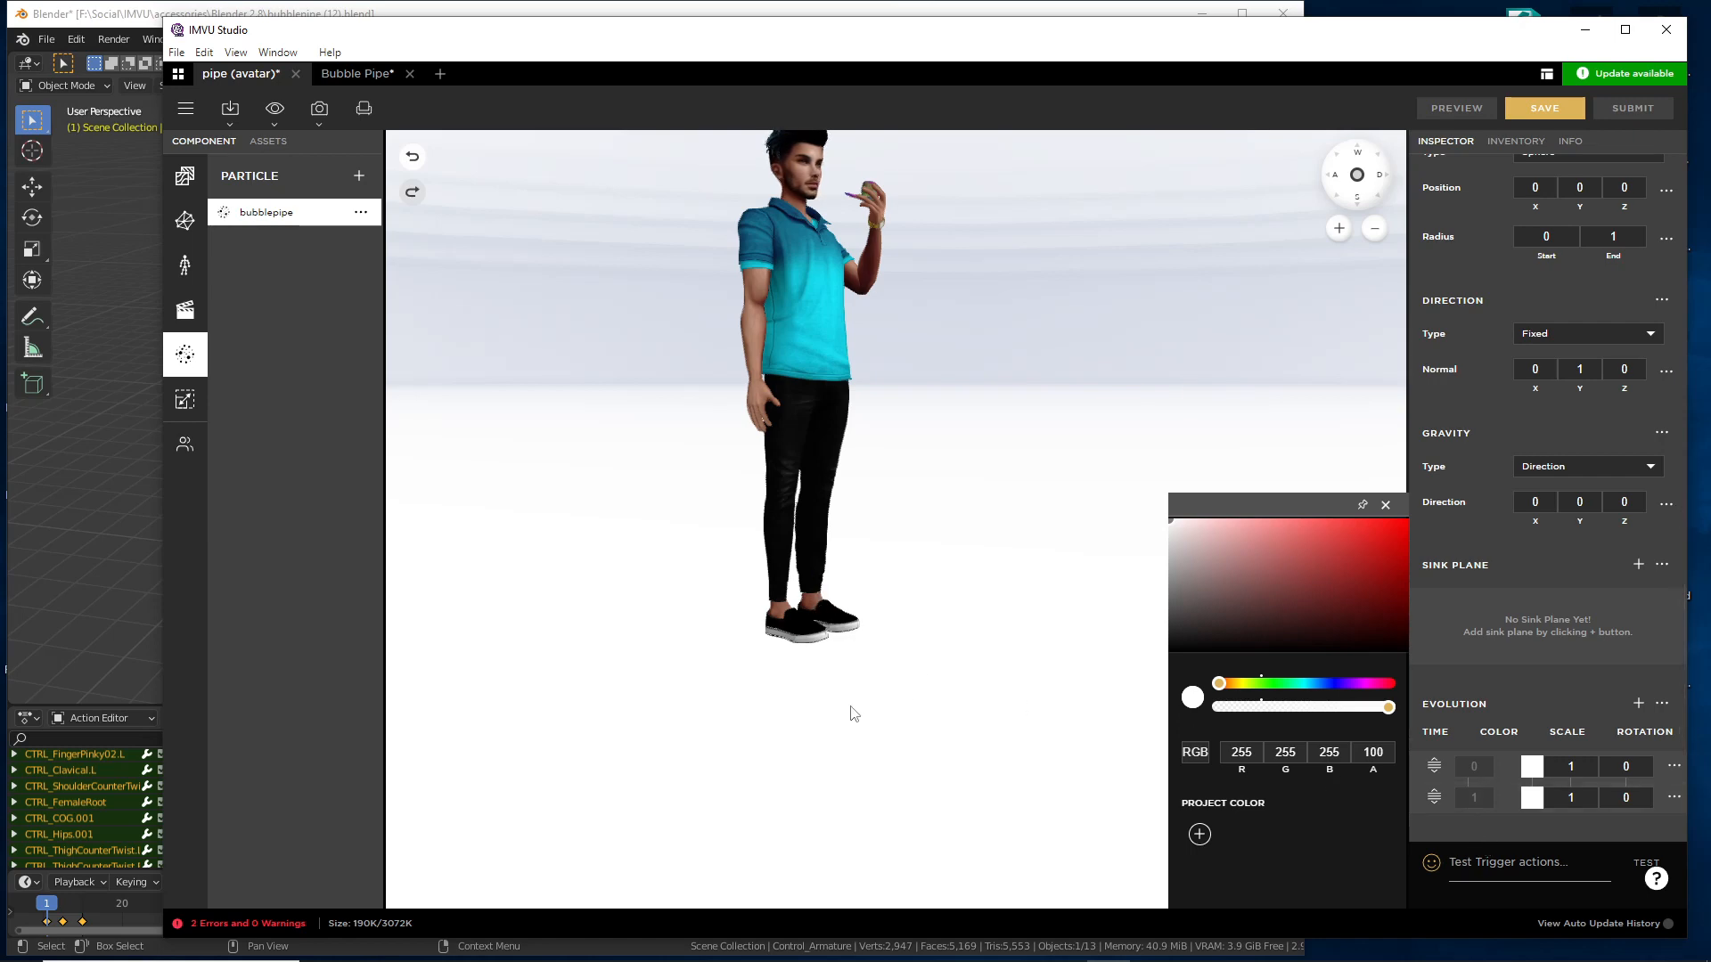
pyautogui.moveTo(834, 694)
pyautogui.mouseDown()
pyautogui.moveTo(701, 684)
pyautogui.moveTo(857, 692)
pyautogui.mouseUp()
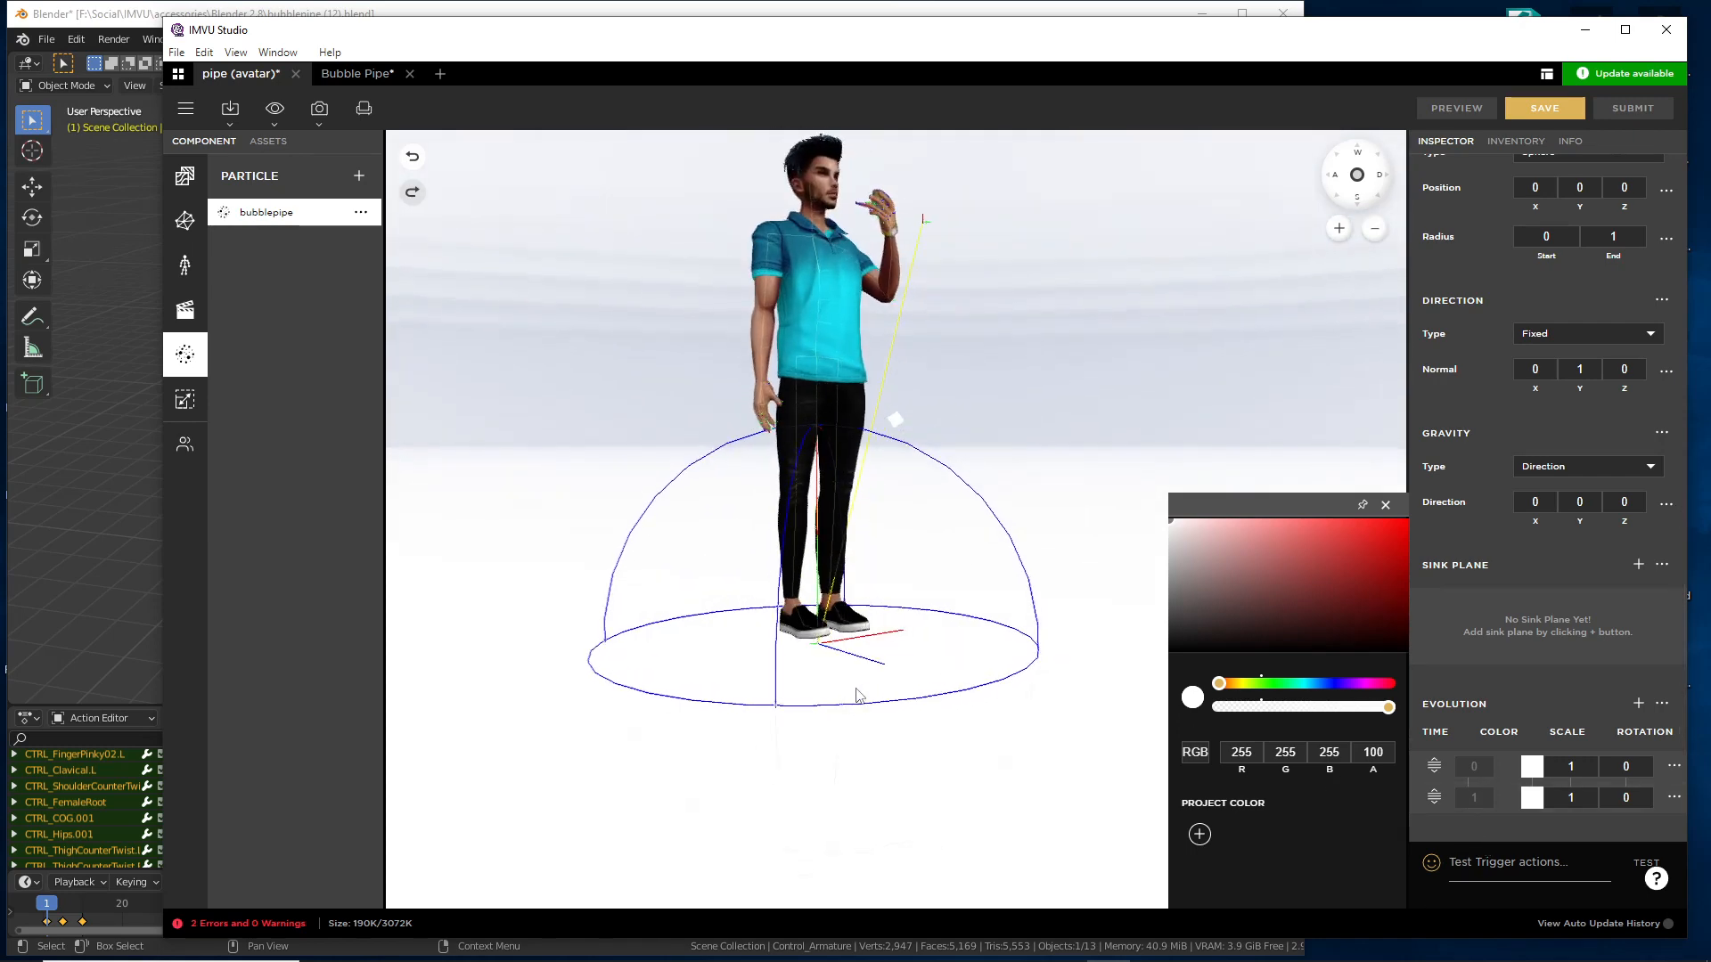
# - Filter the inventory by Rooms and load the dark PrvRmDrkC room as the avatar's backdrop
pyautogui.click(1517, 143)
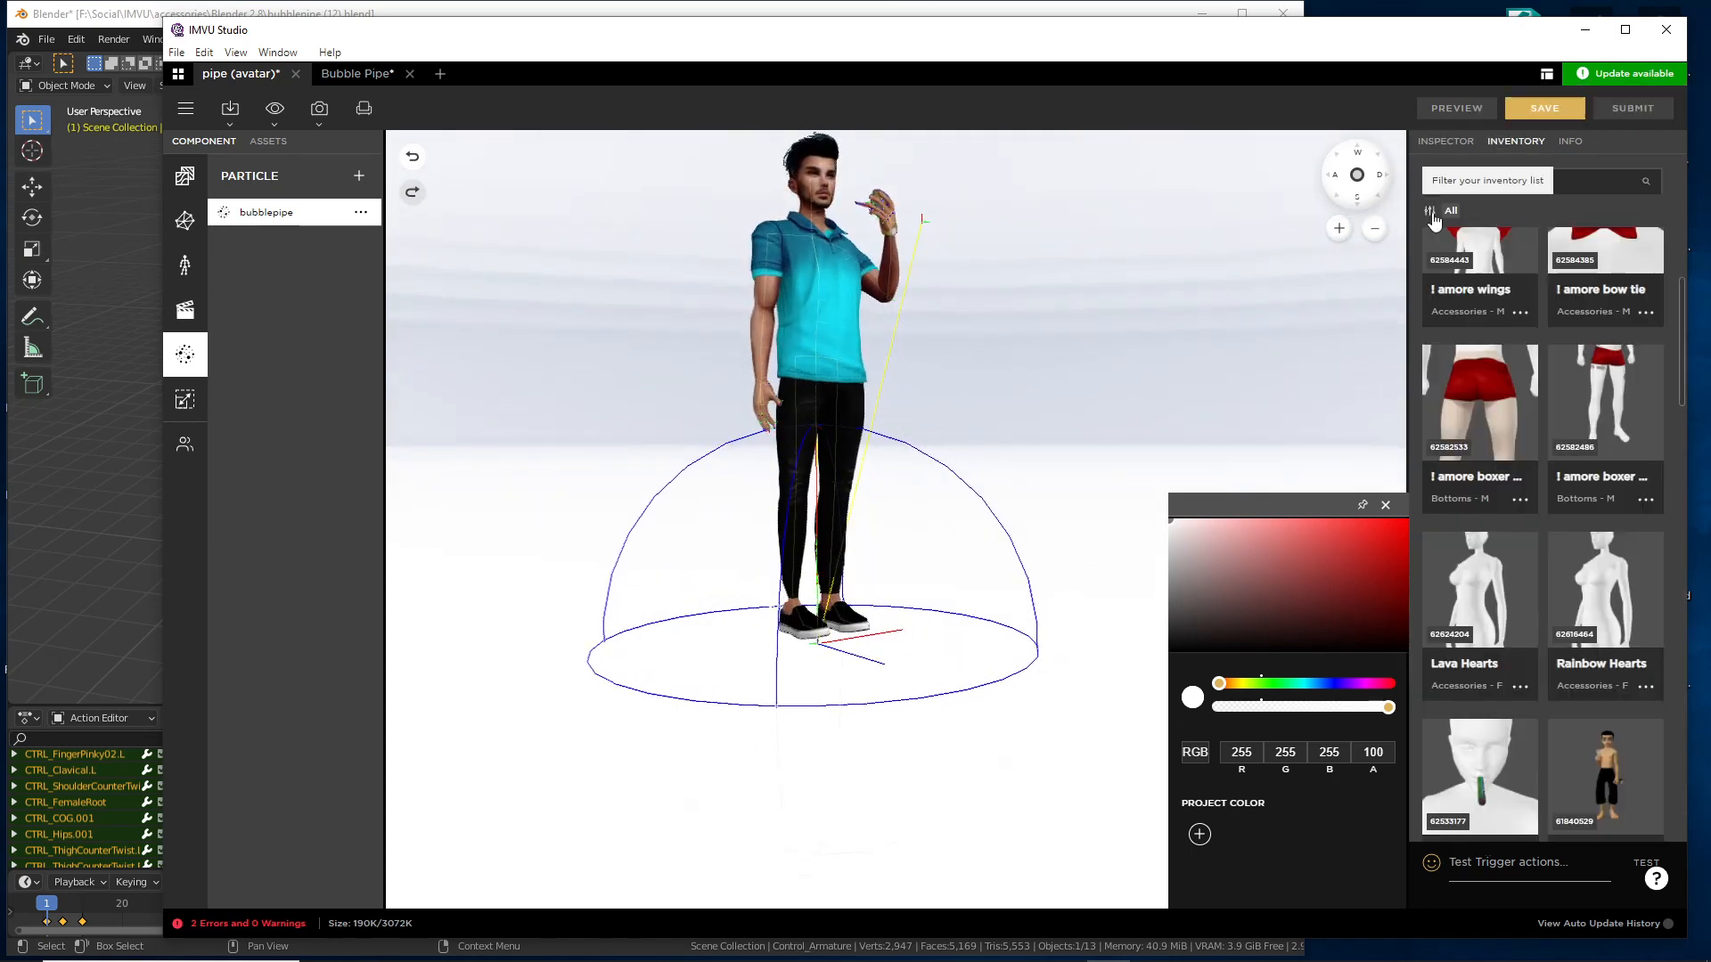
pyautogui.click(1430, 214)
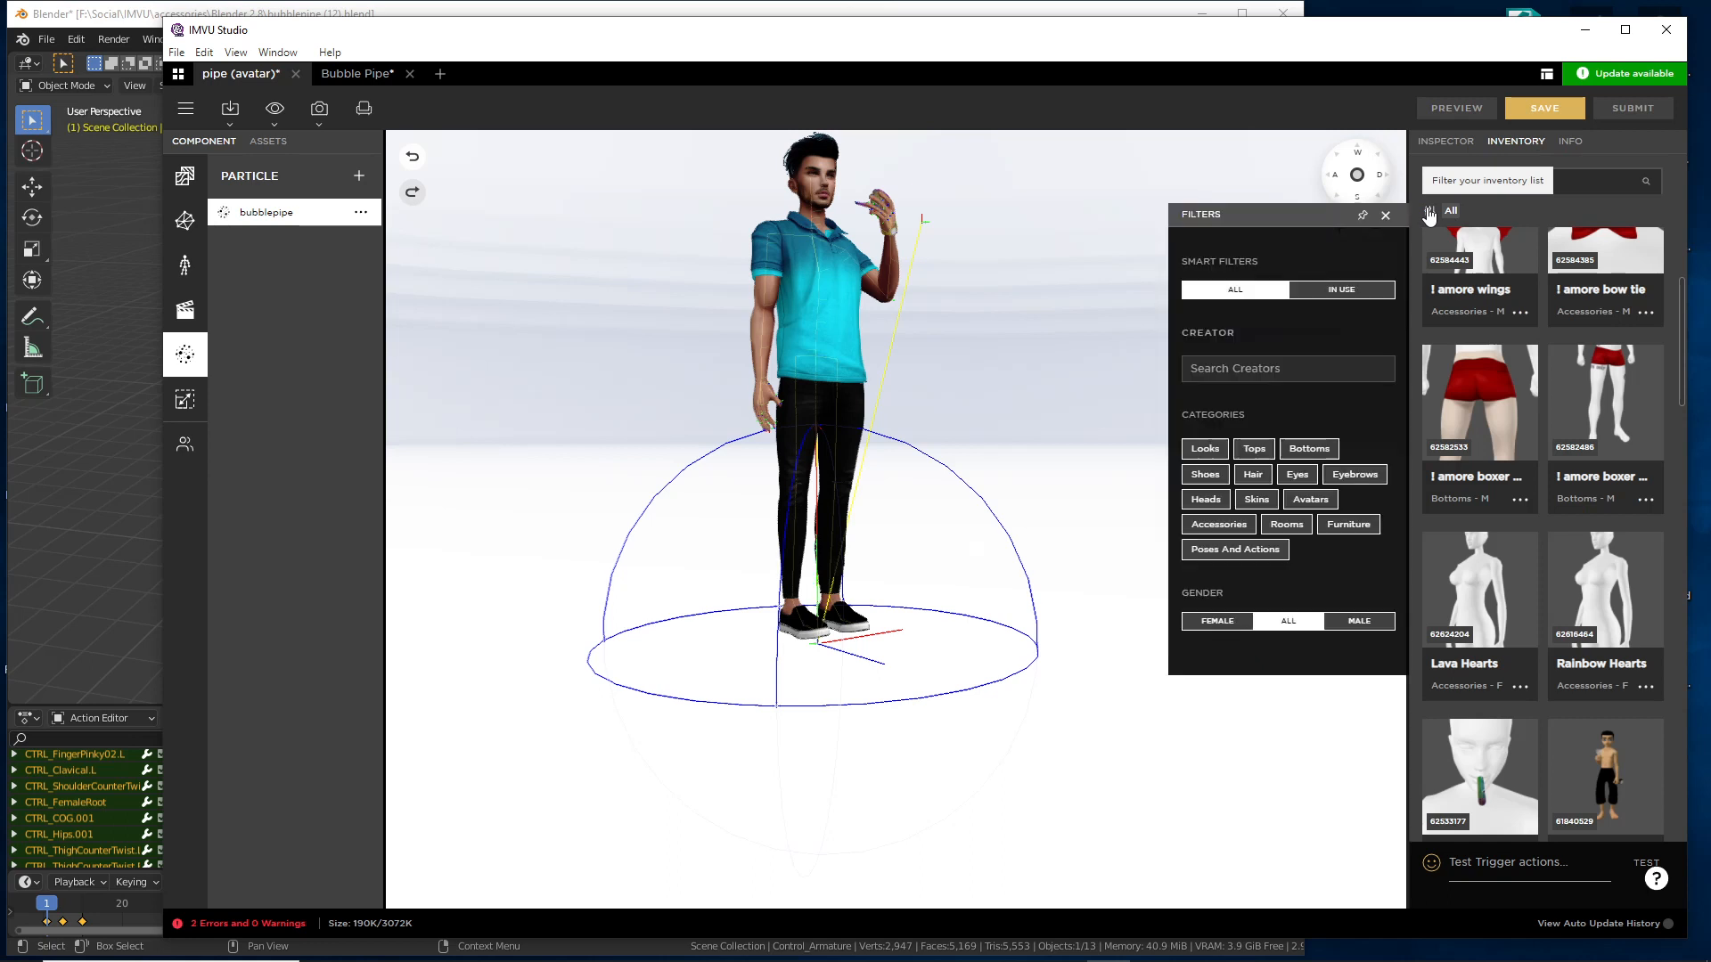
pyautogui.click(1292, 528)
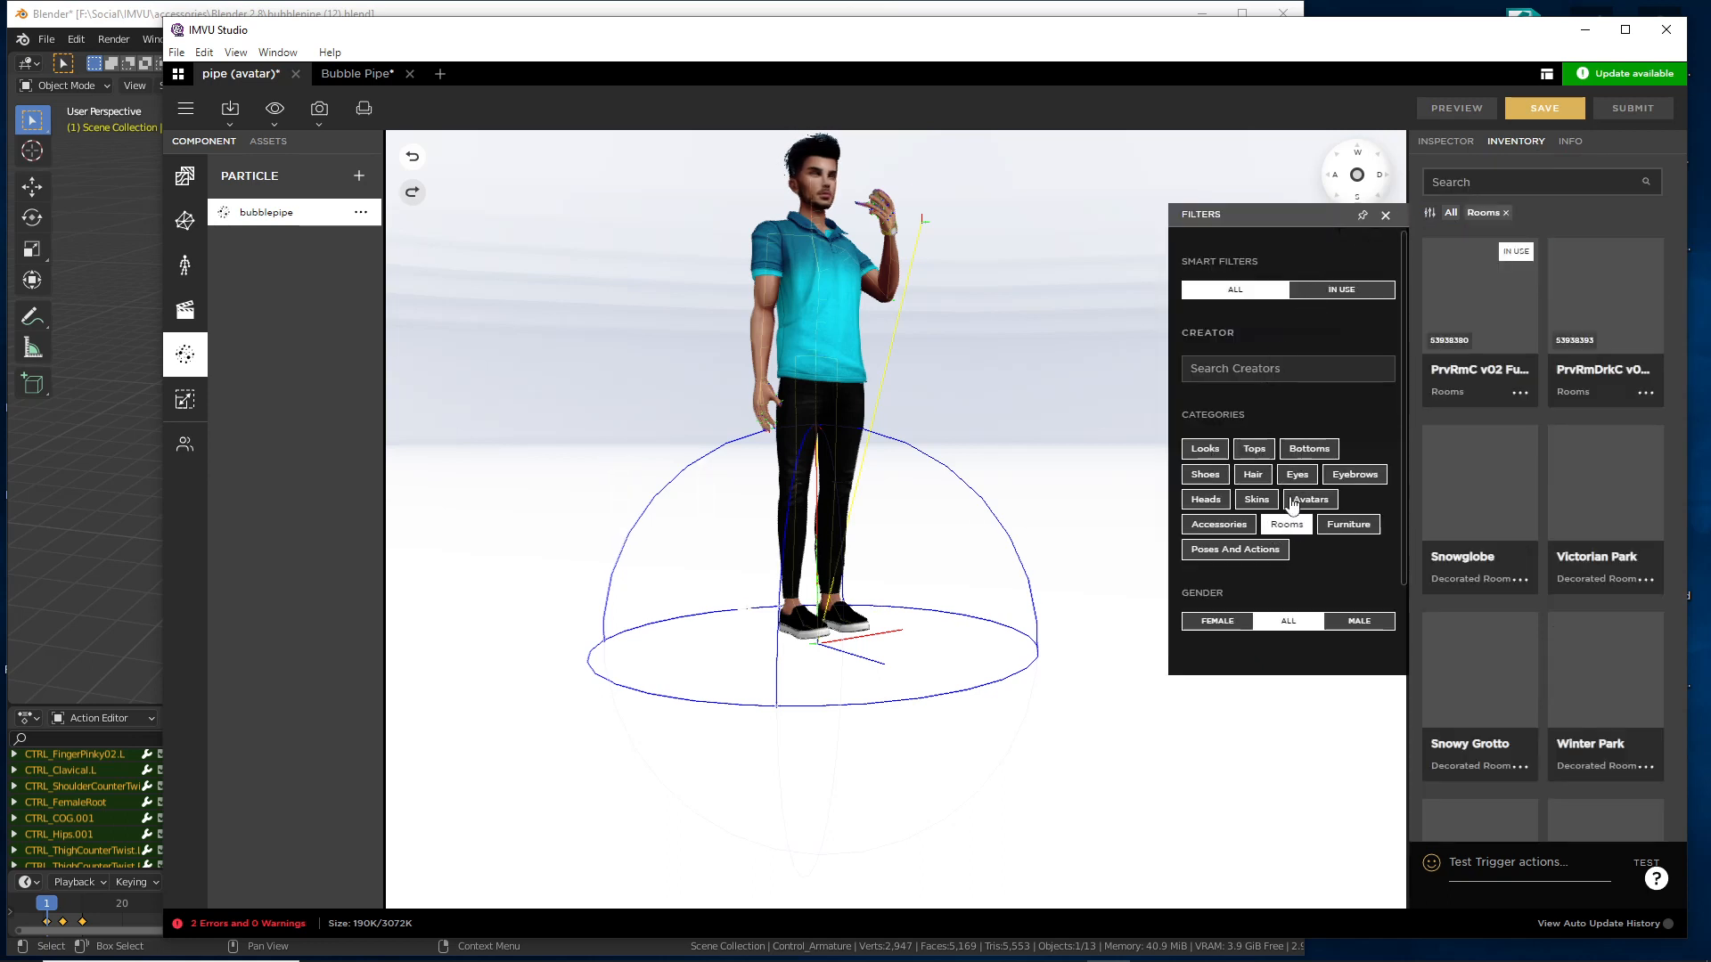
pyautogui.click(1607, 298)
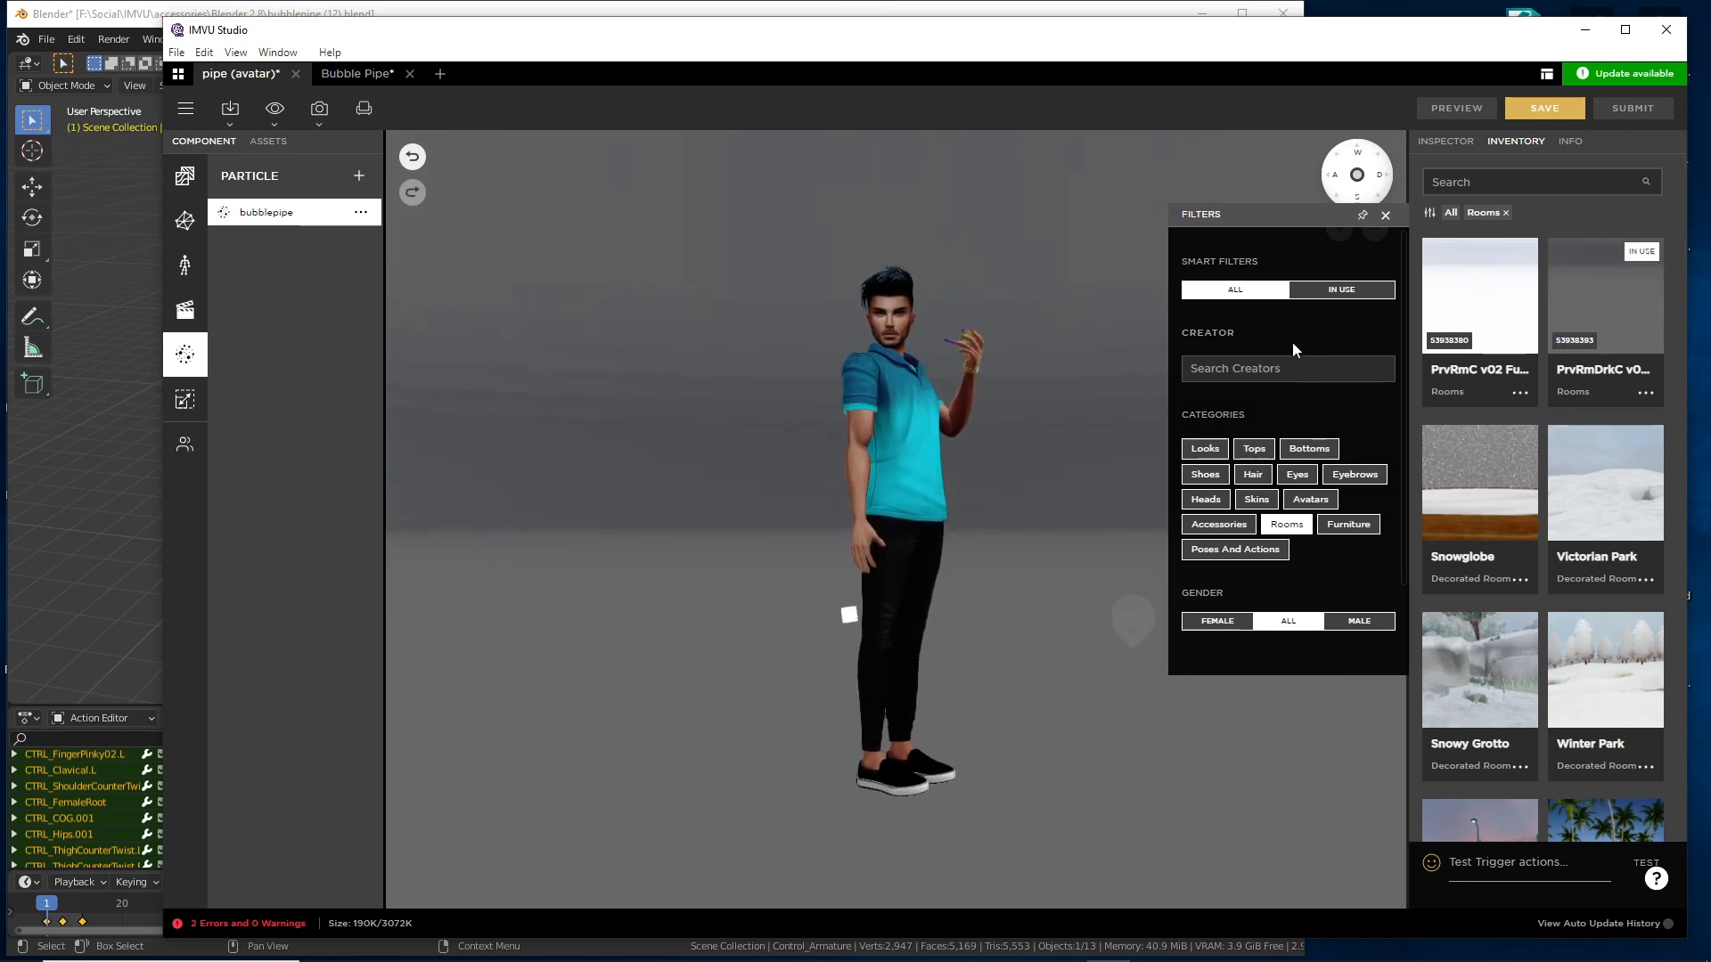
pyautogui.click(1385, 216)
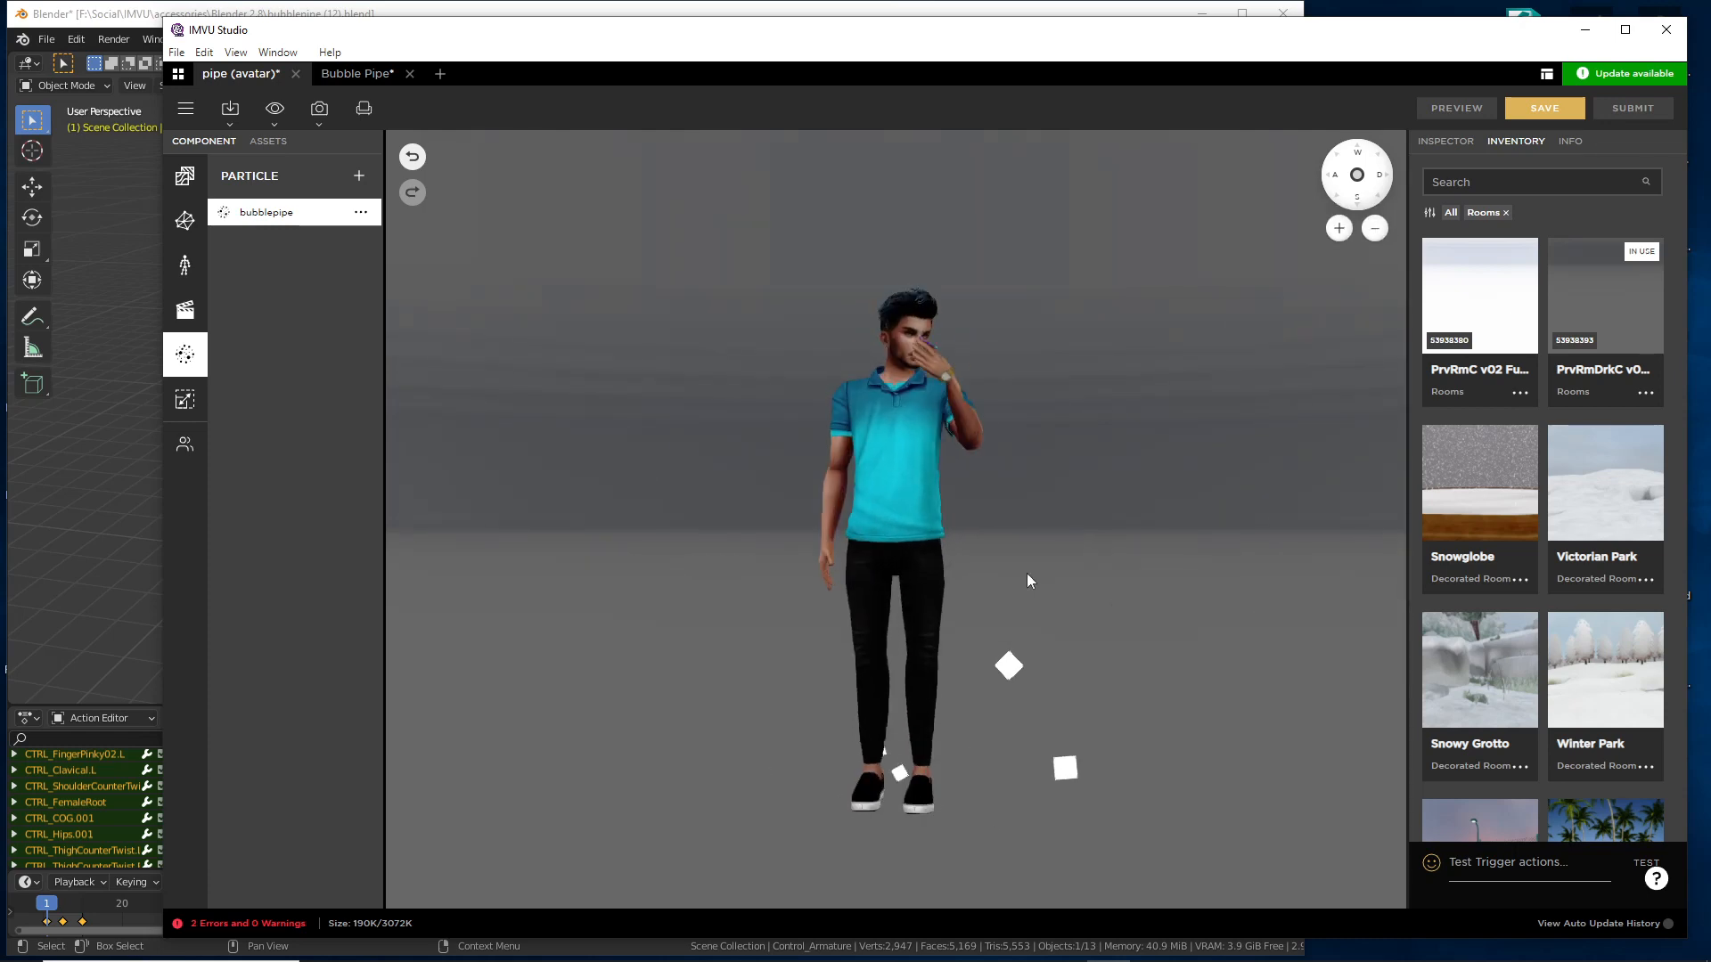
# - Compare the Bubble Pipe project's particle settings and bubble path with the avatar project's particle emission
pyautogui.click(357, 73)
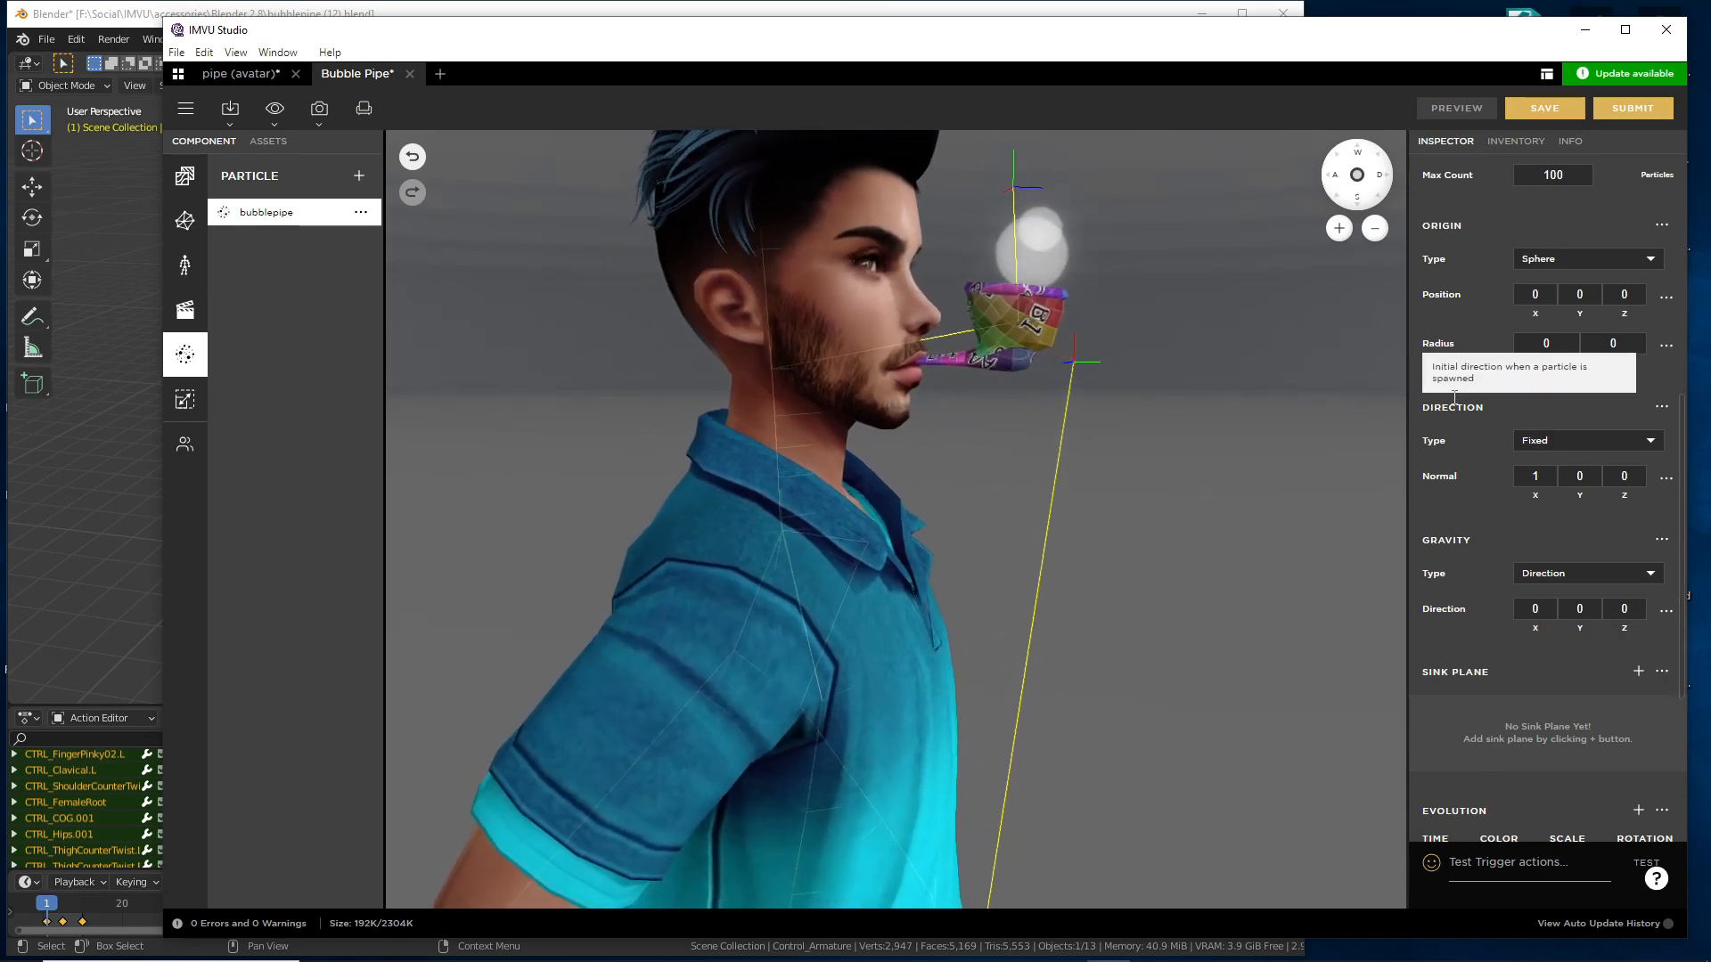
pyautogui.scroll(4, 1500, 490)
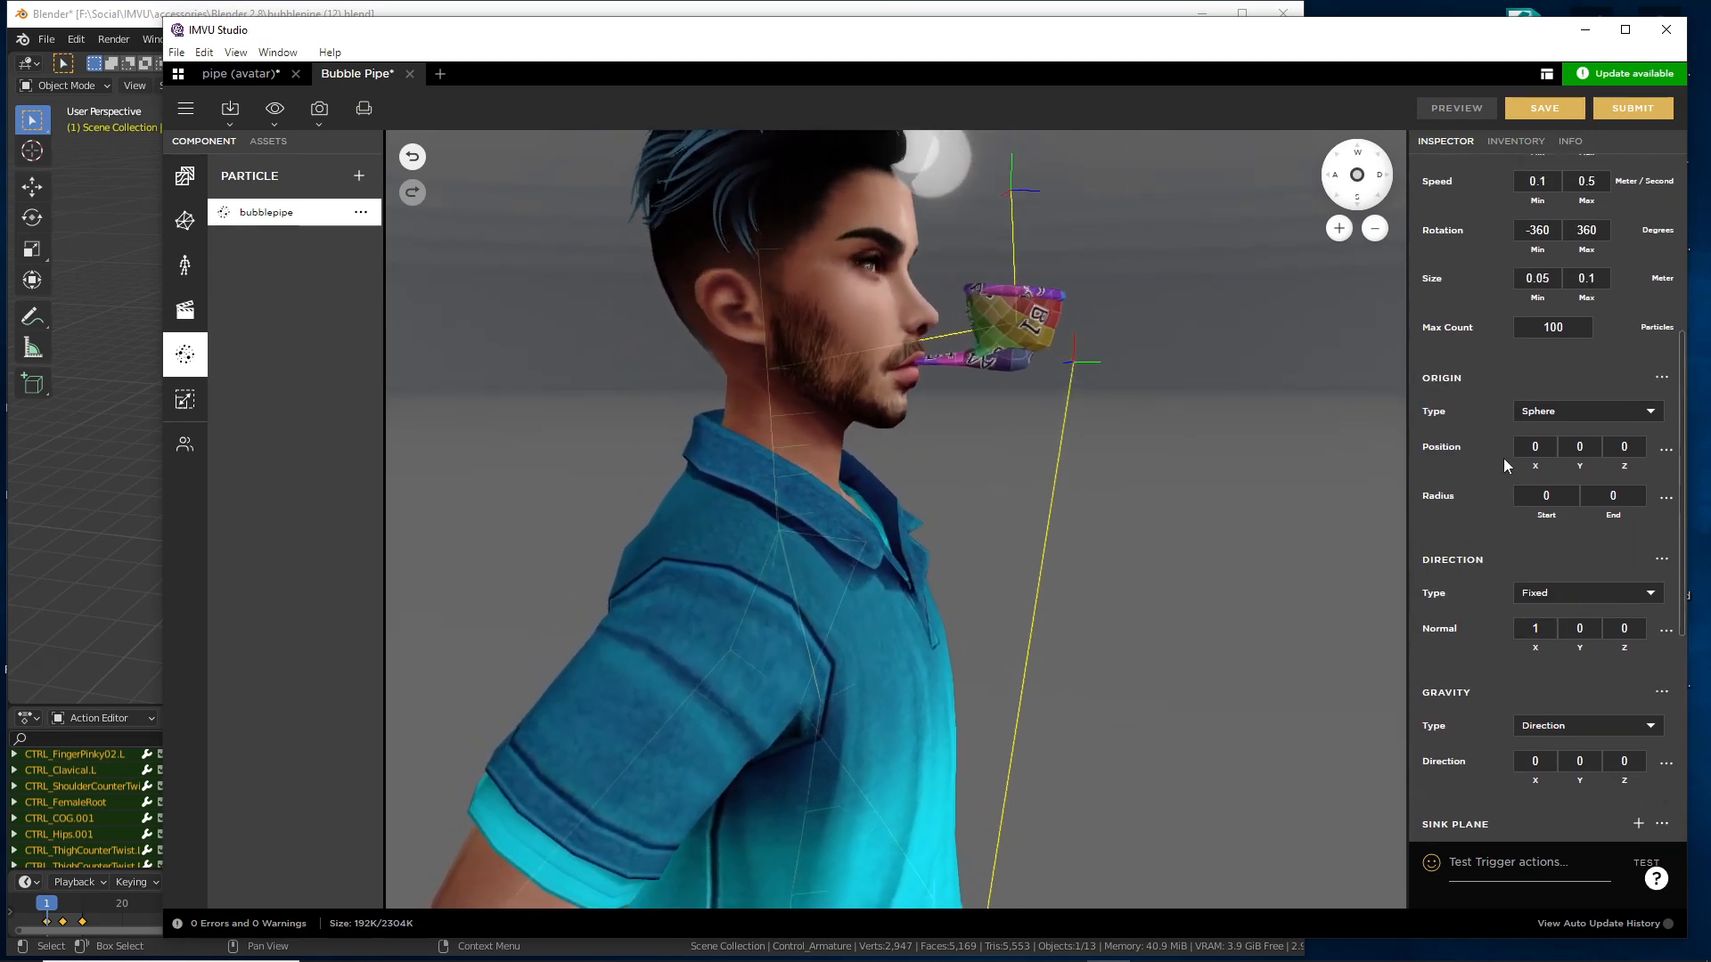
pyautogui.scroll(3, 1481, 416)
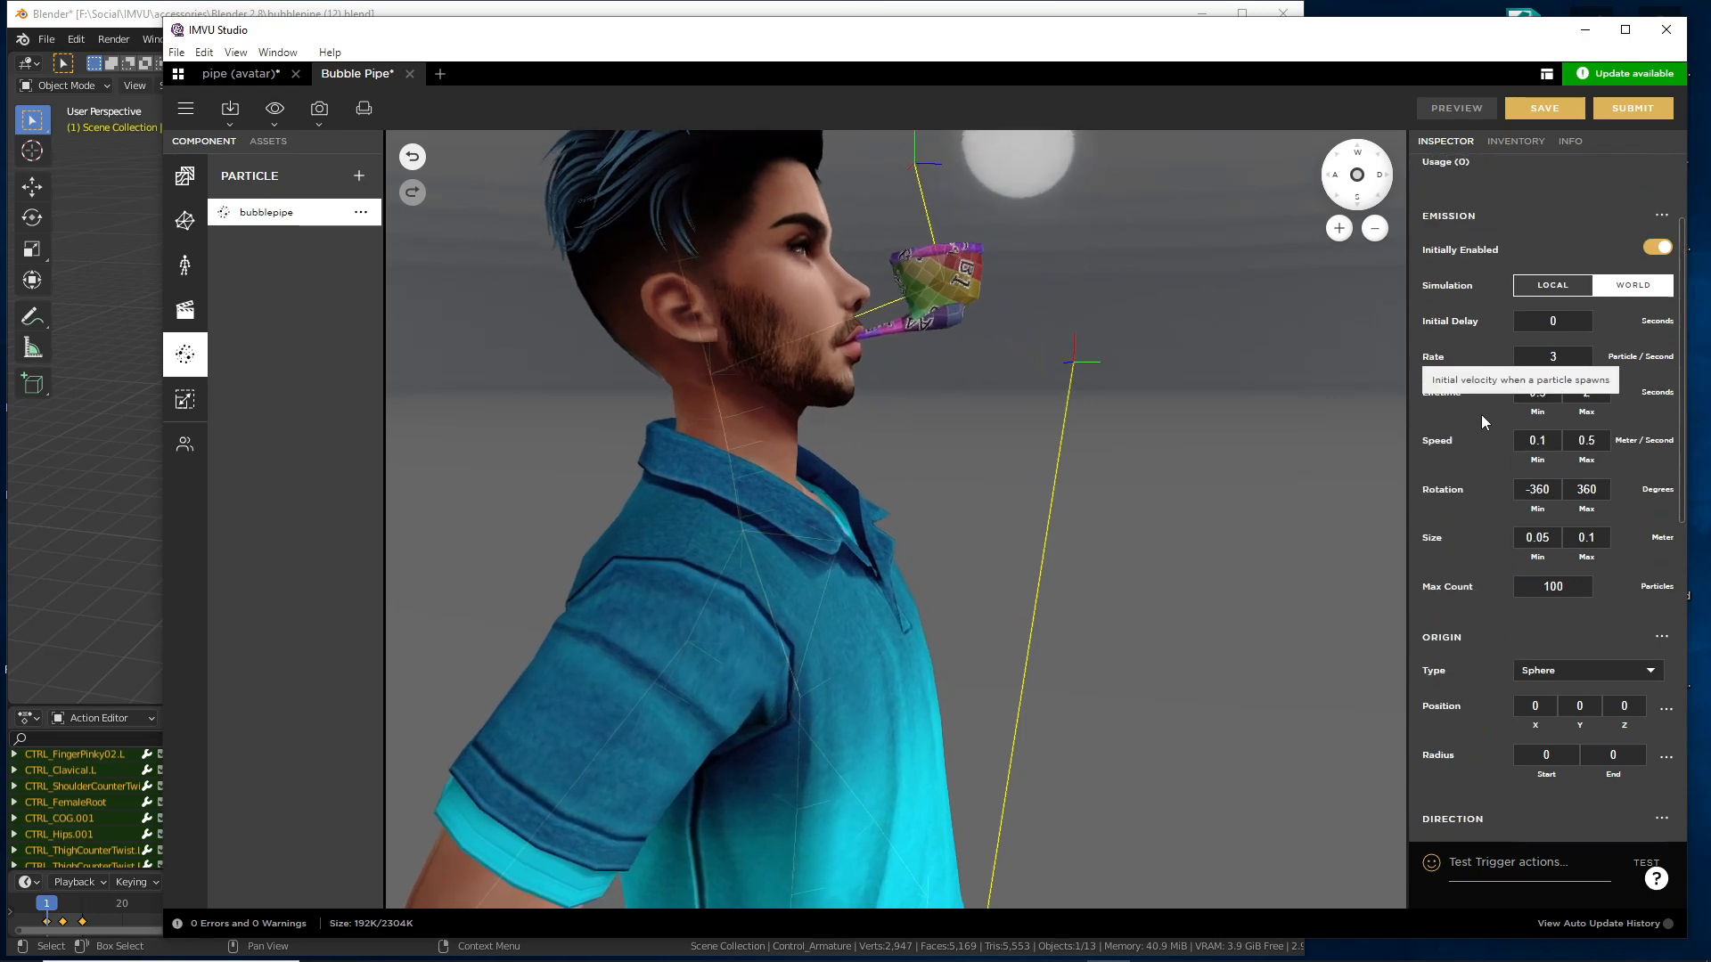
pyautogui.moveTo(1039, 623); pyautogui.dragTo(927, 646)
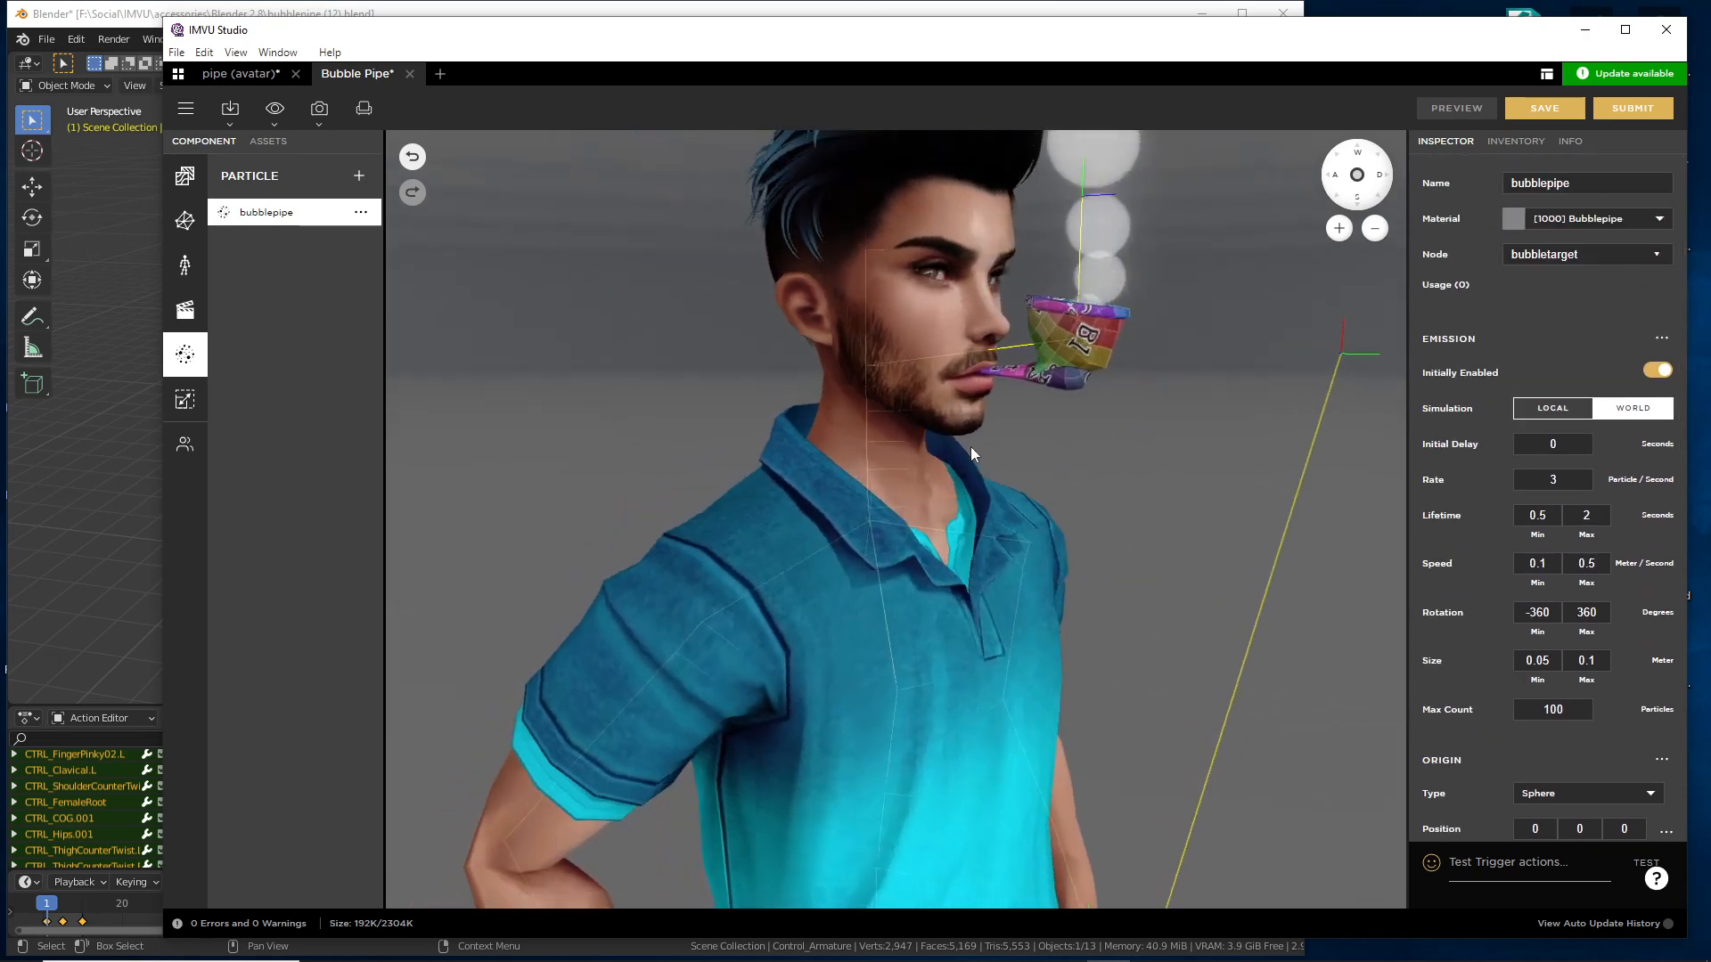
pyautogui.moveTo(970, 446); pyautogui.dragTo(905, 611, button='right')
pyautogui.click(239, 73)
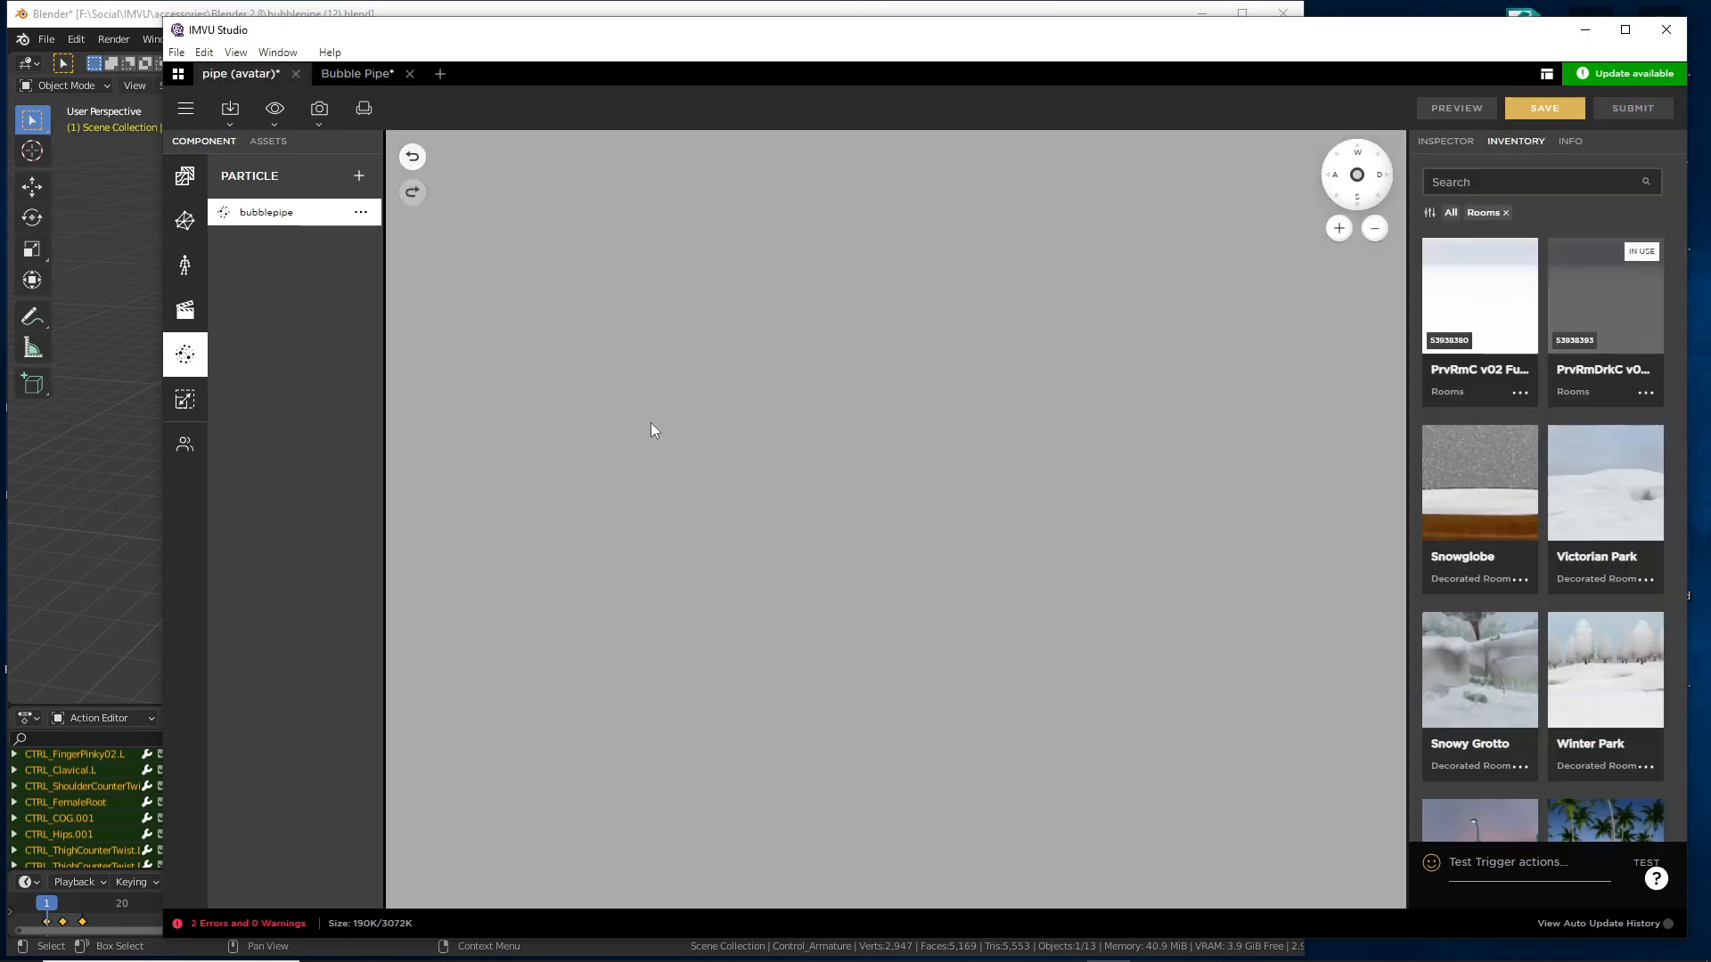
pyautogui.moveTo(762, 408); pyautogui.dragTo(540, 440)
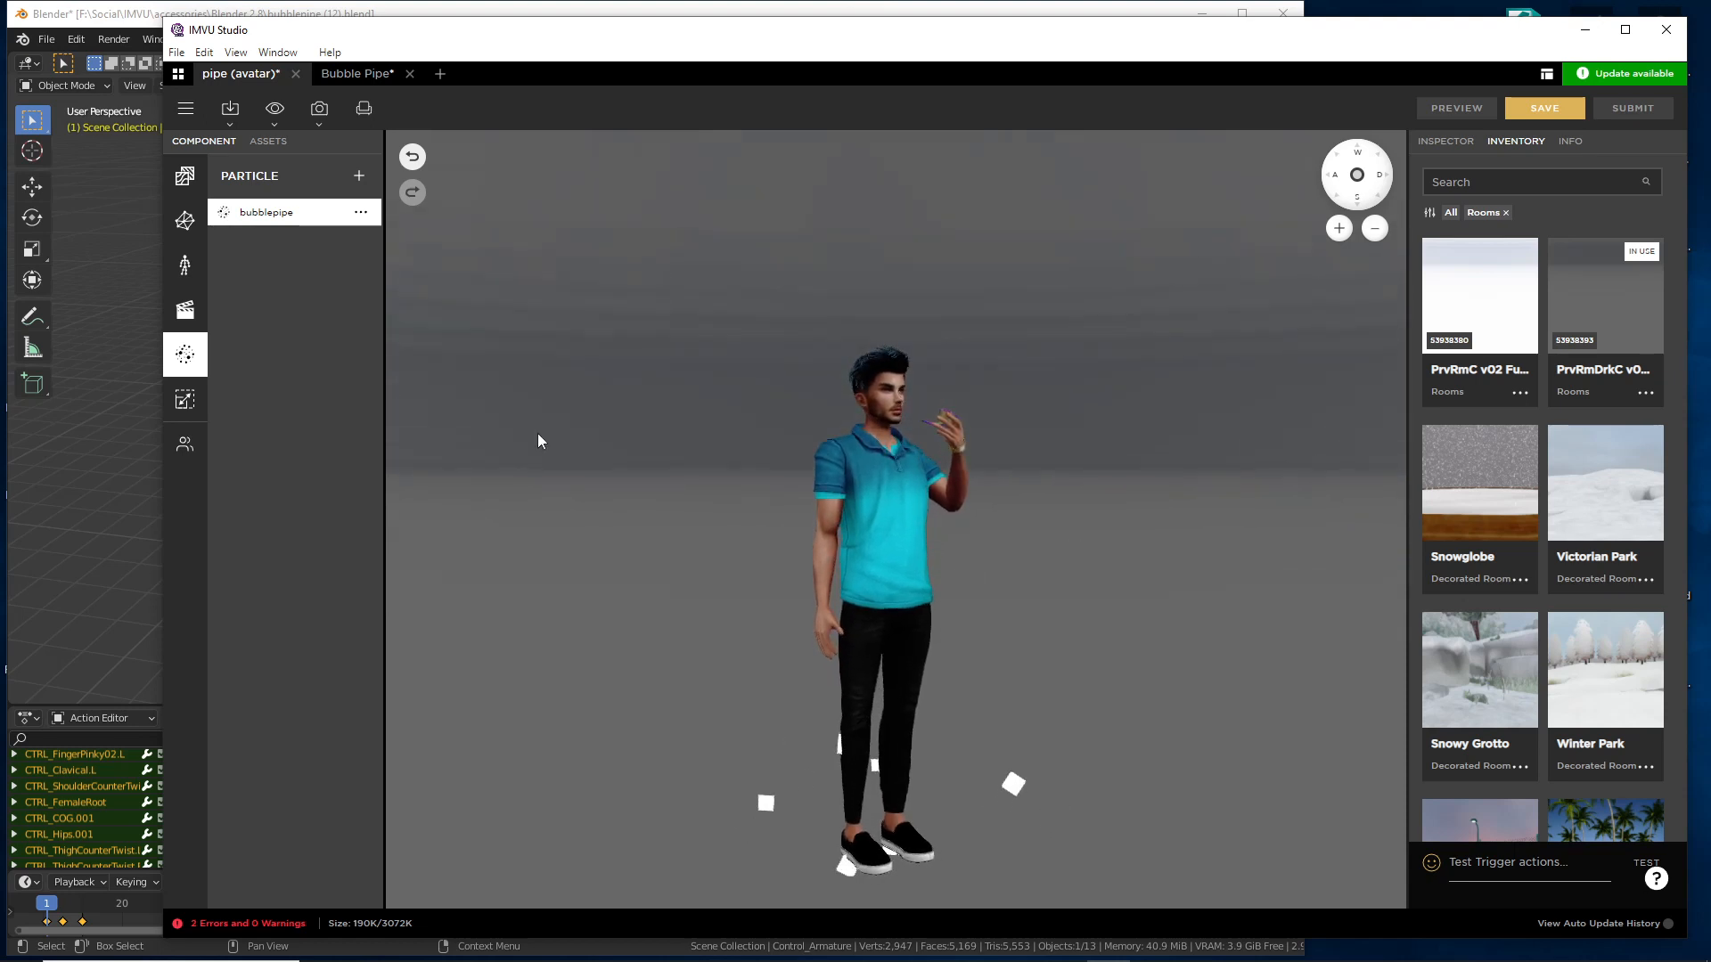
# - Save the avatar project as a new product named "pipe clothing PRT (9)"
pyautogui.click(185, 108)
pyautogui.moveTo(214, 173)
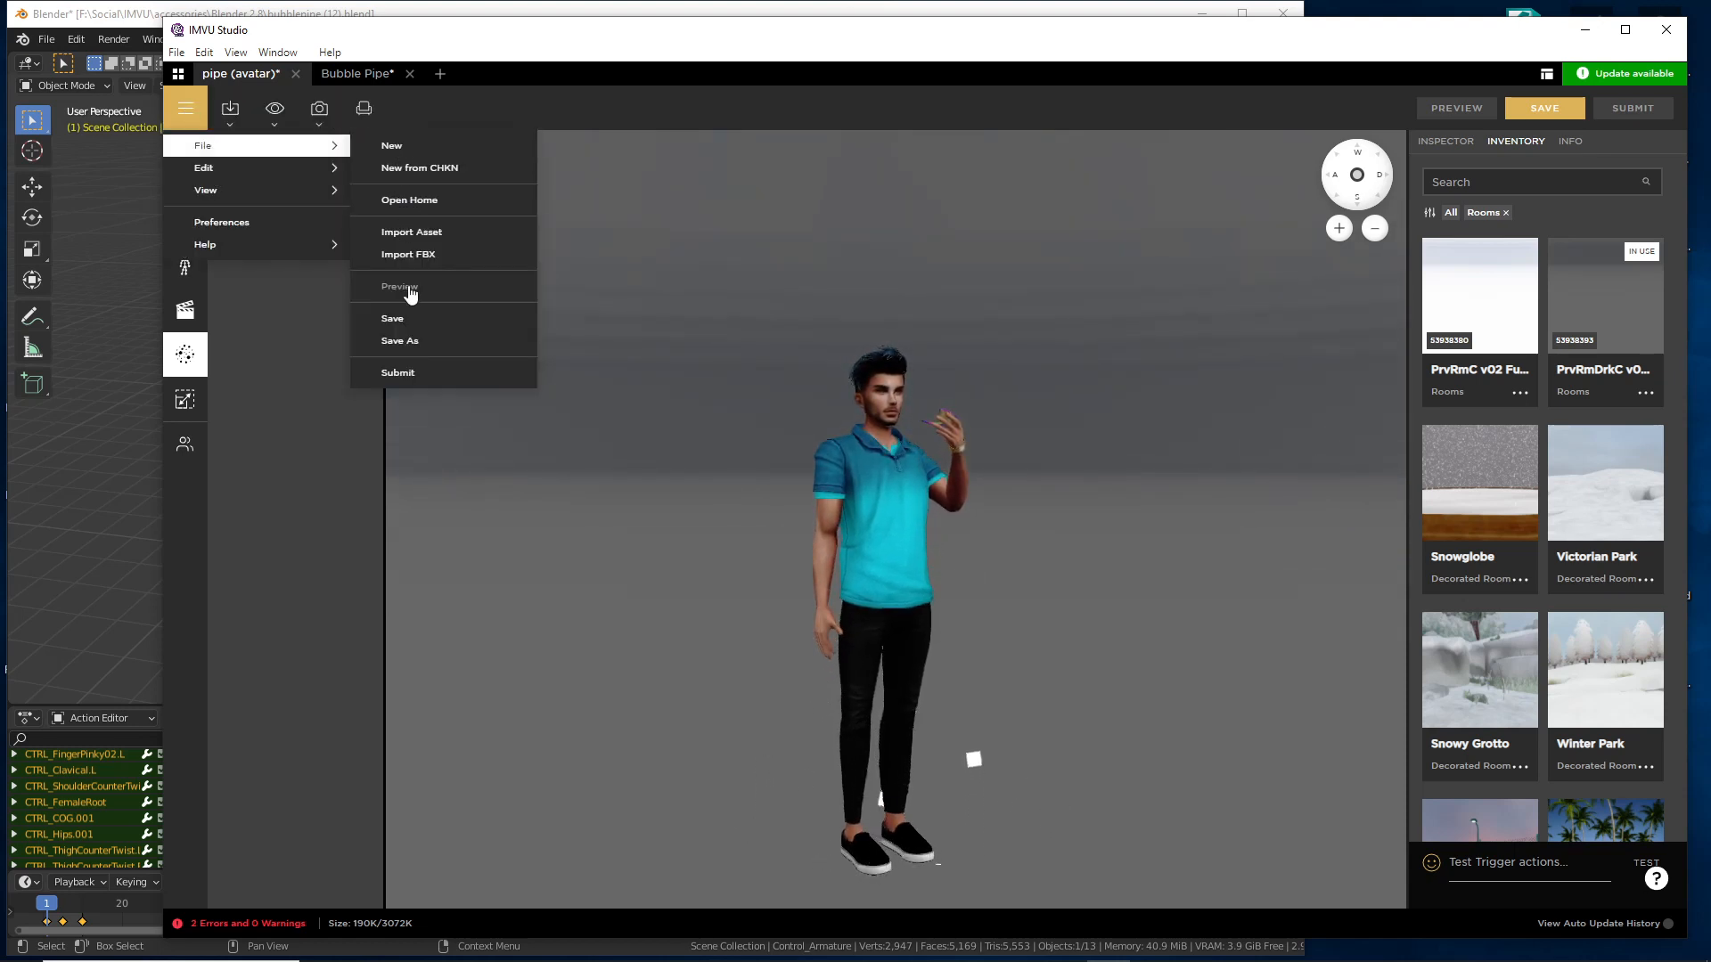
pyautogui.click(411, 347)
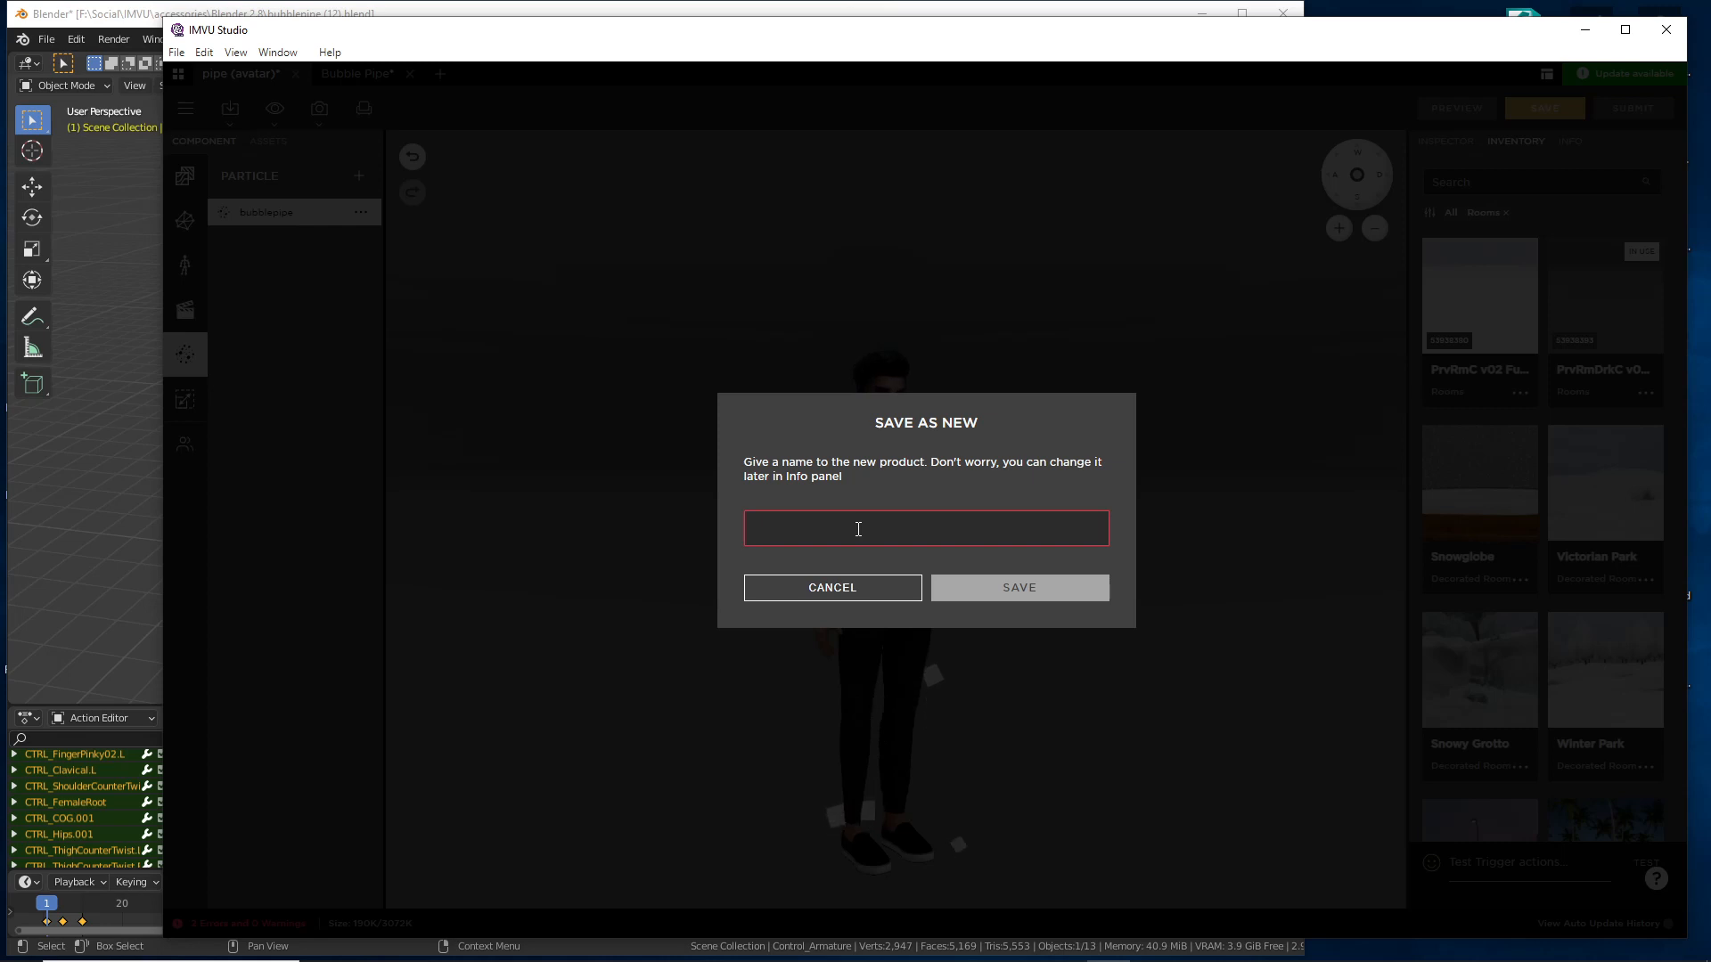
pyautogui.write('pipe clothing PRT (9')
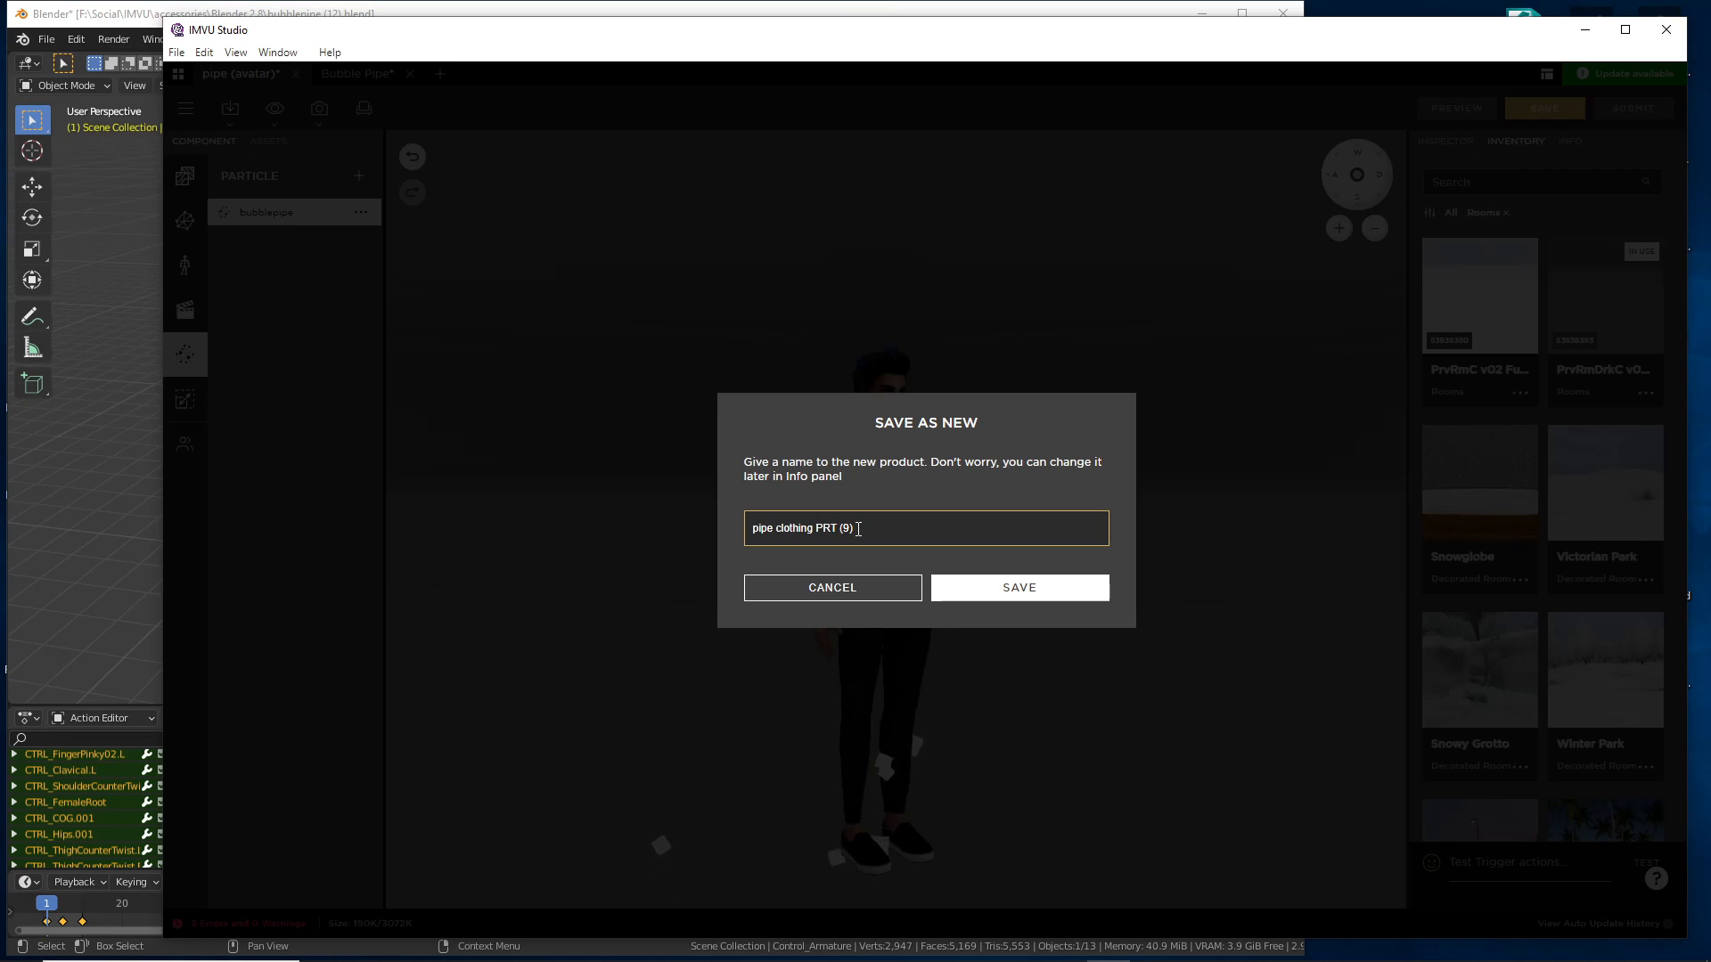
pyautogui.click(1005, 588)
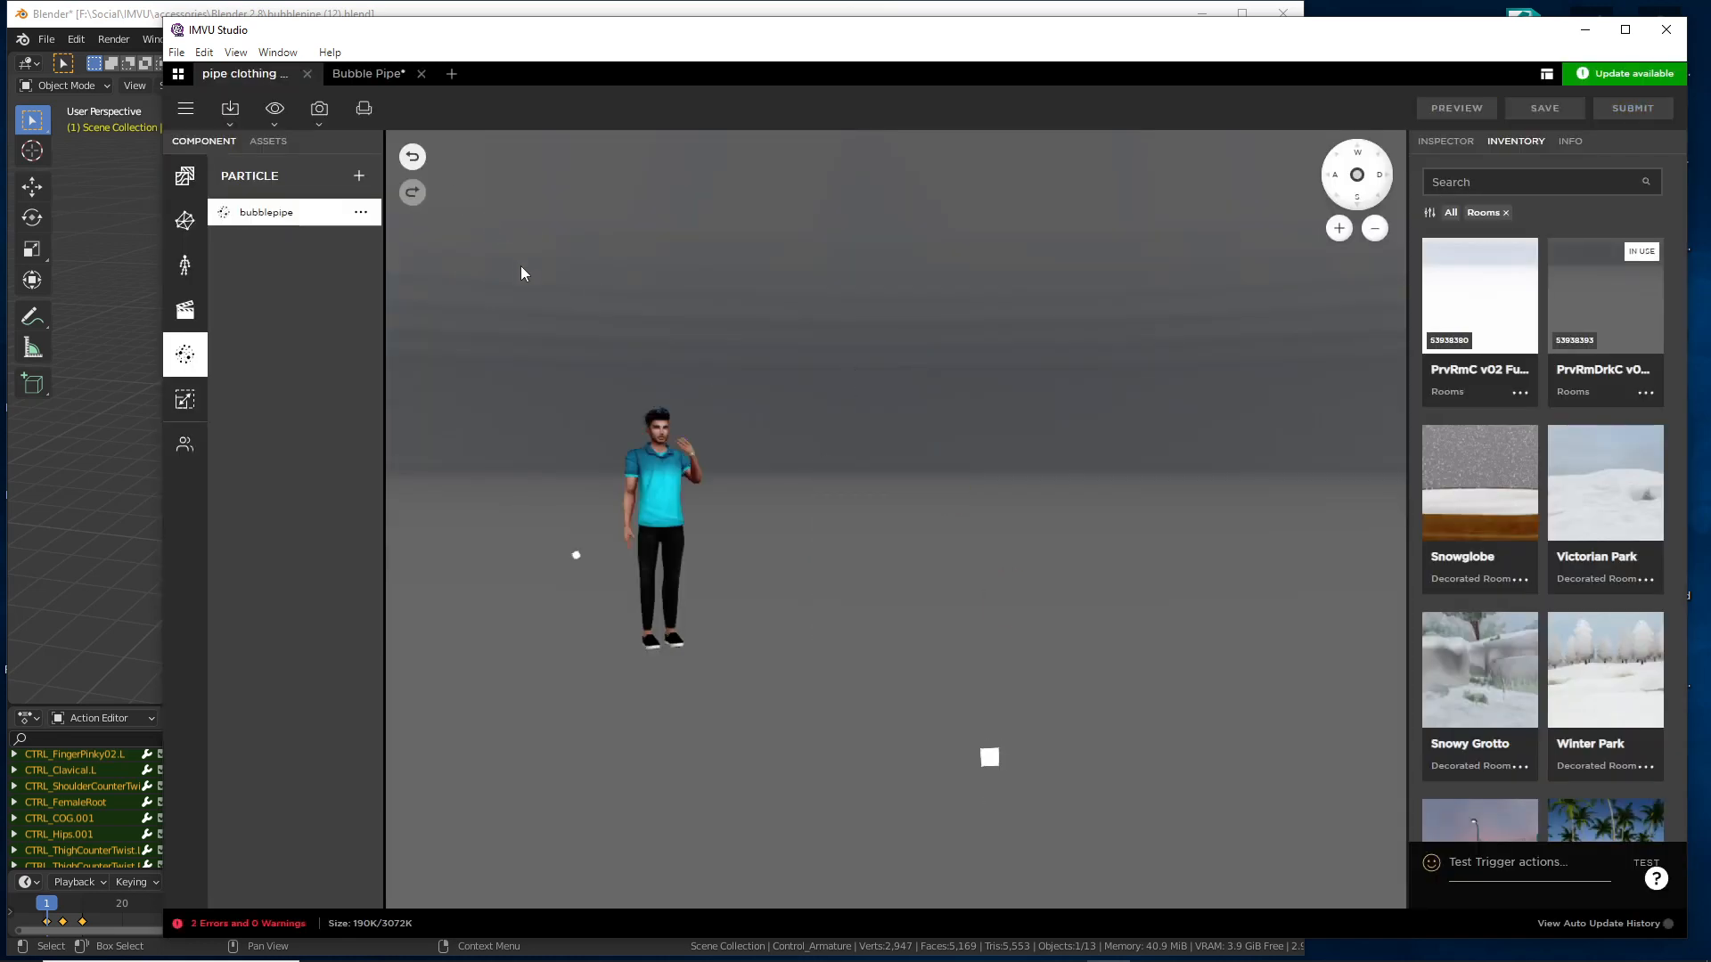
# - Check the textures of the pipe_[0] and particle default 01 materials in the saved product
pyautogui.click(184, 175)
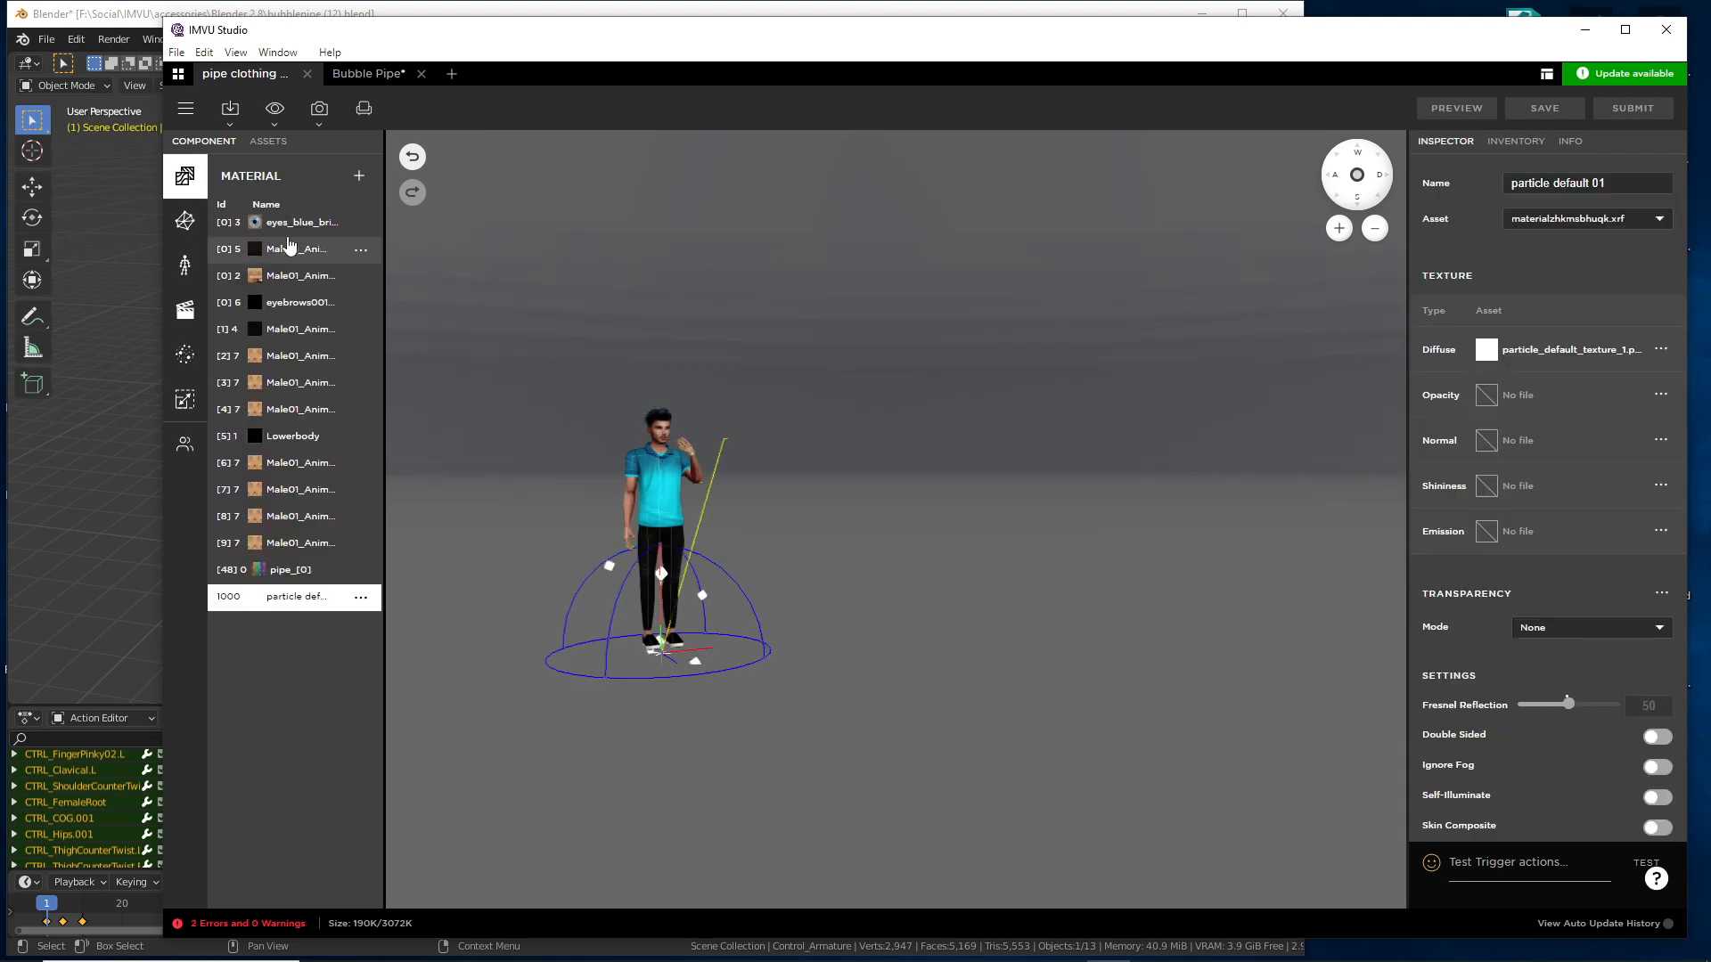
pyautogui.click(283, 571)
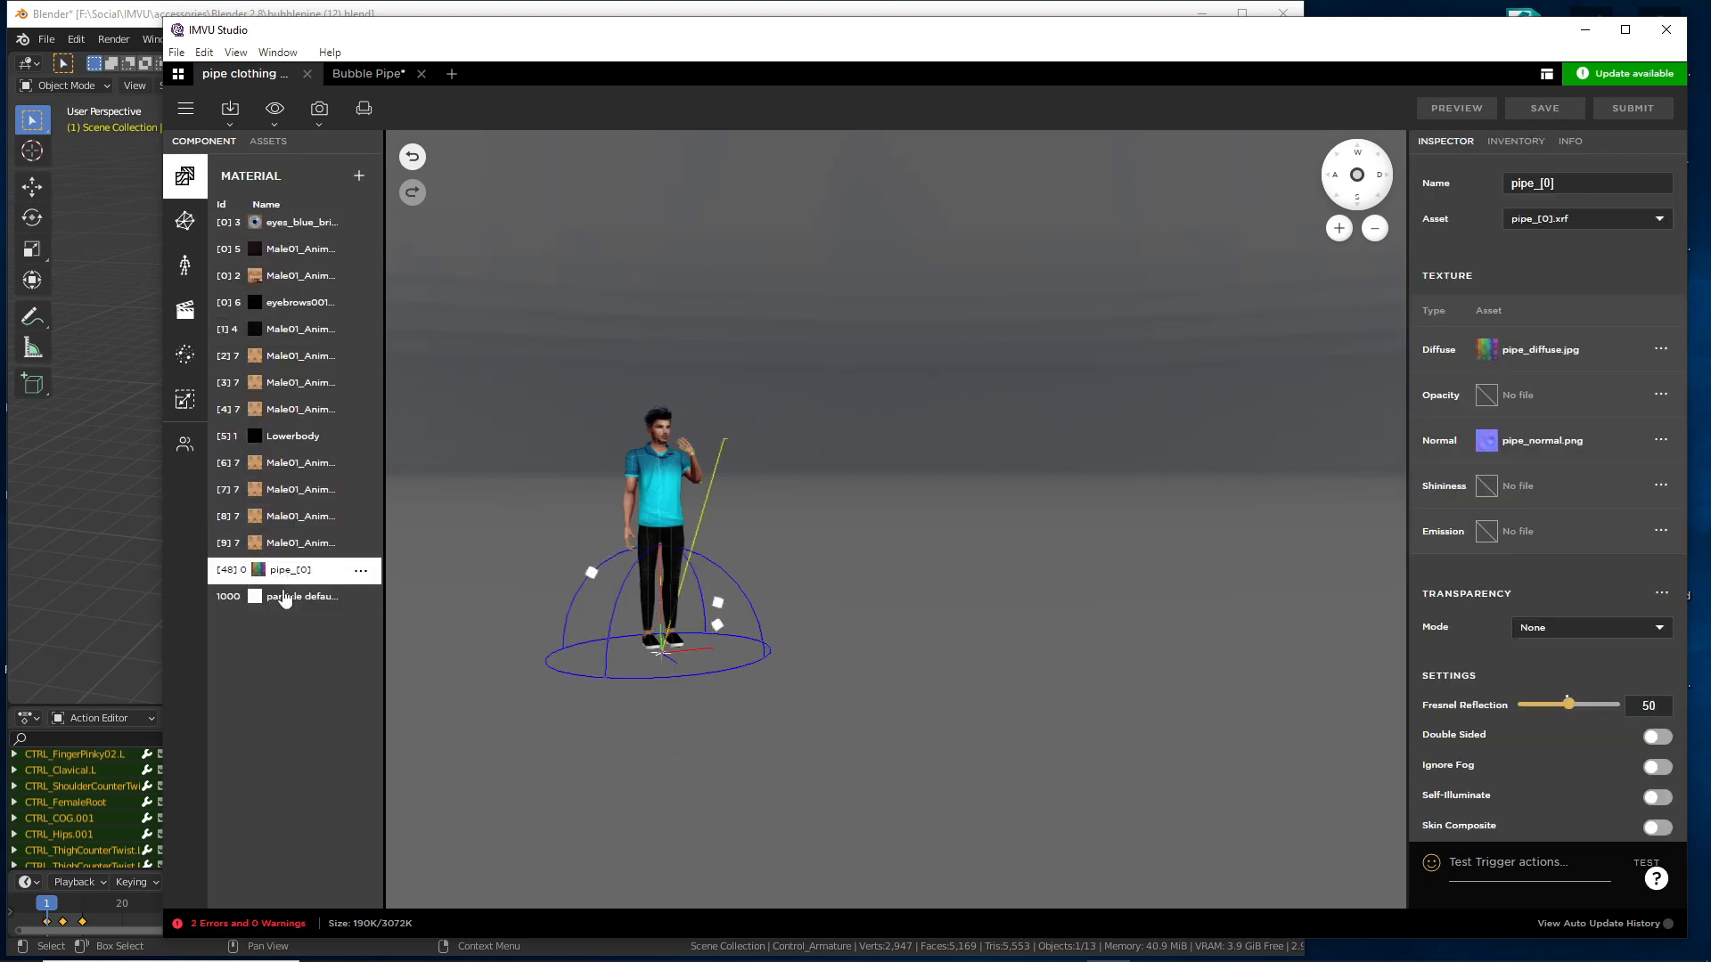
pyautogui.click(284, 599)
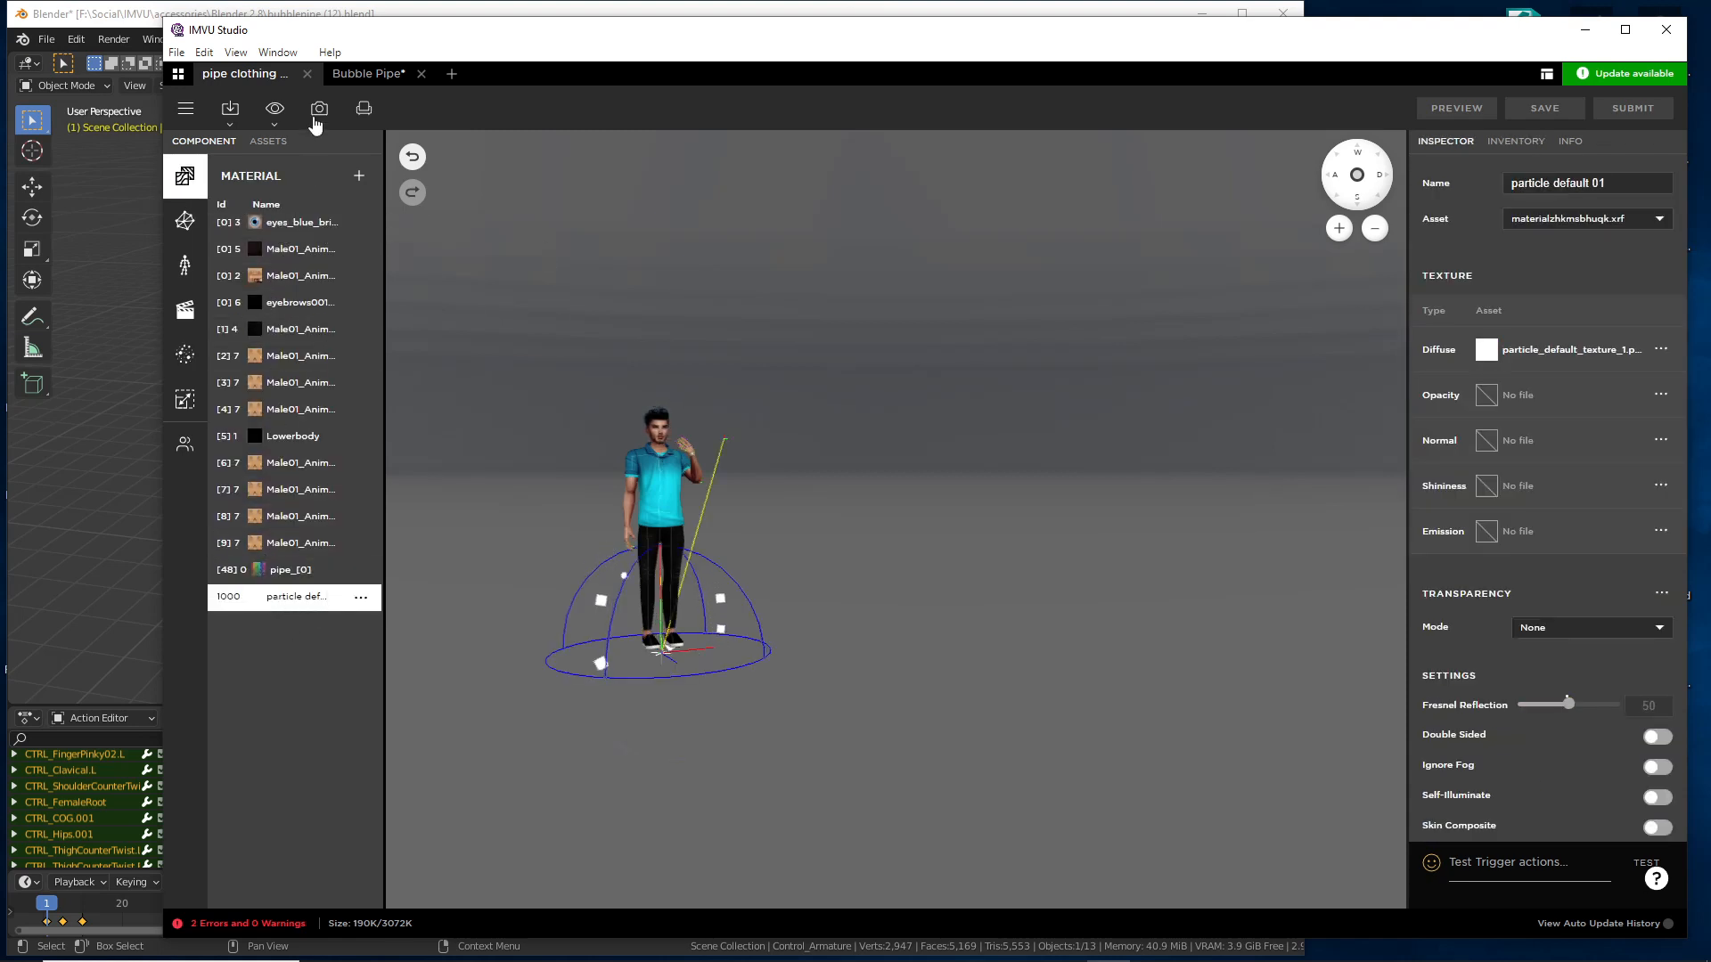
# - Close the pipe clothing PRT (9) project and reopen its draft for editing from the product list
pyautogui.click(307, 74)
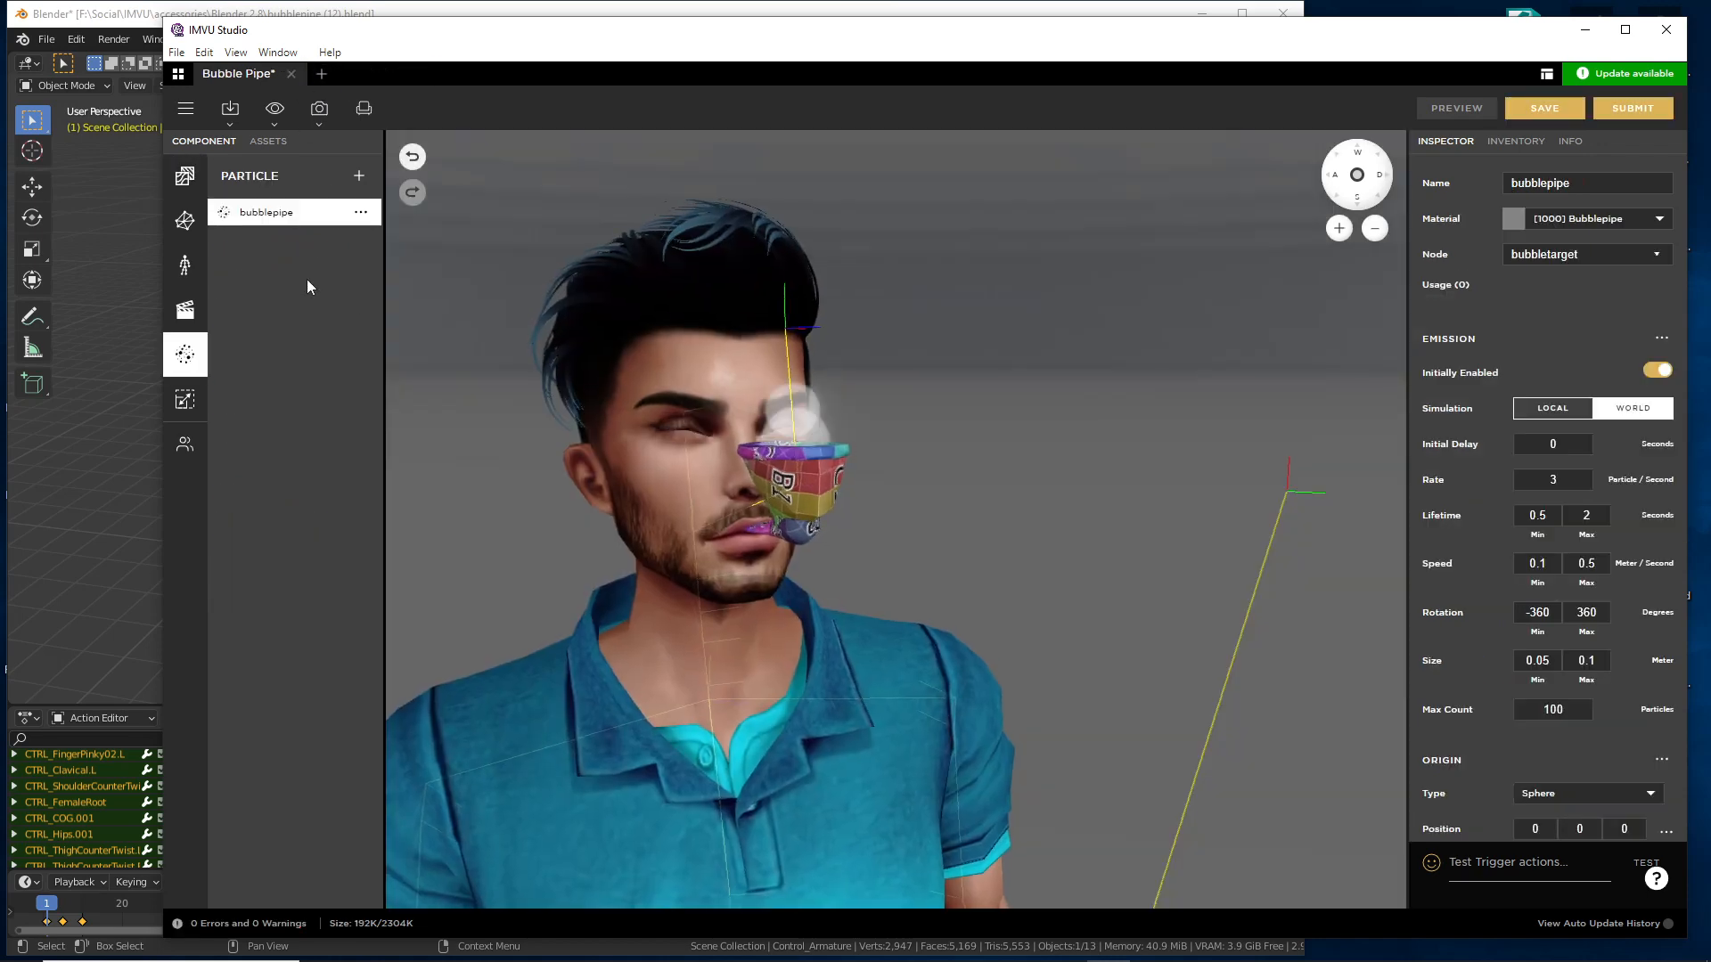
pyautogui.click(179, 73)
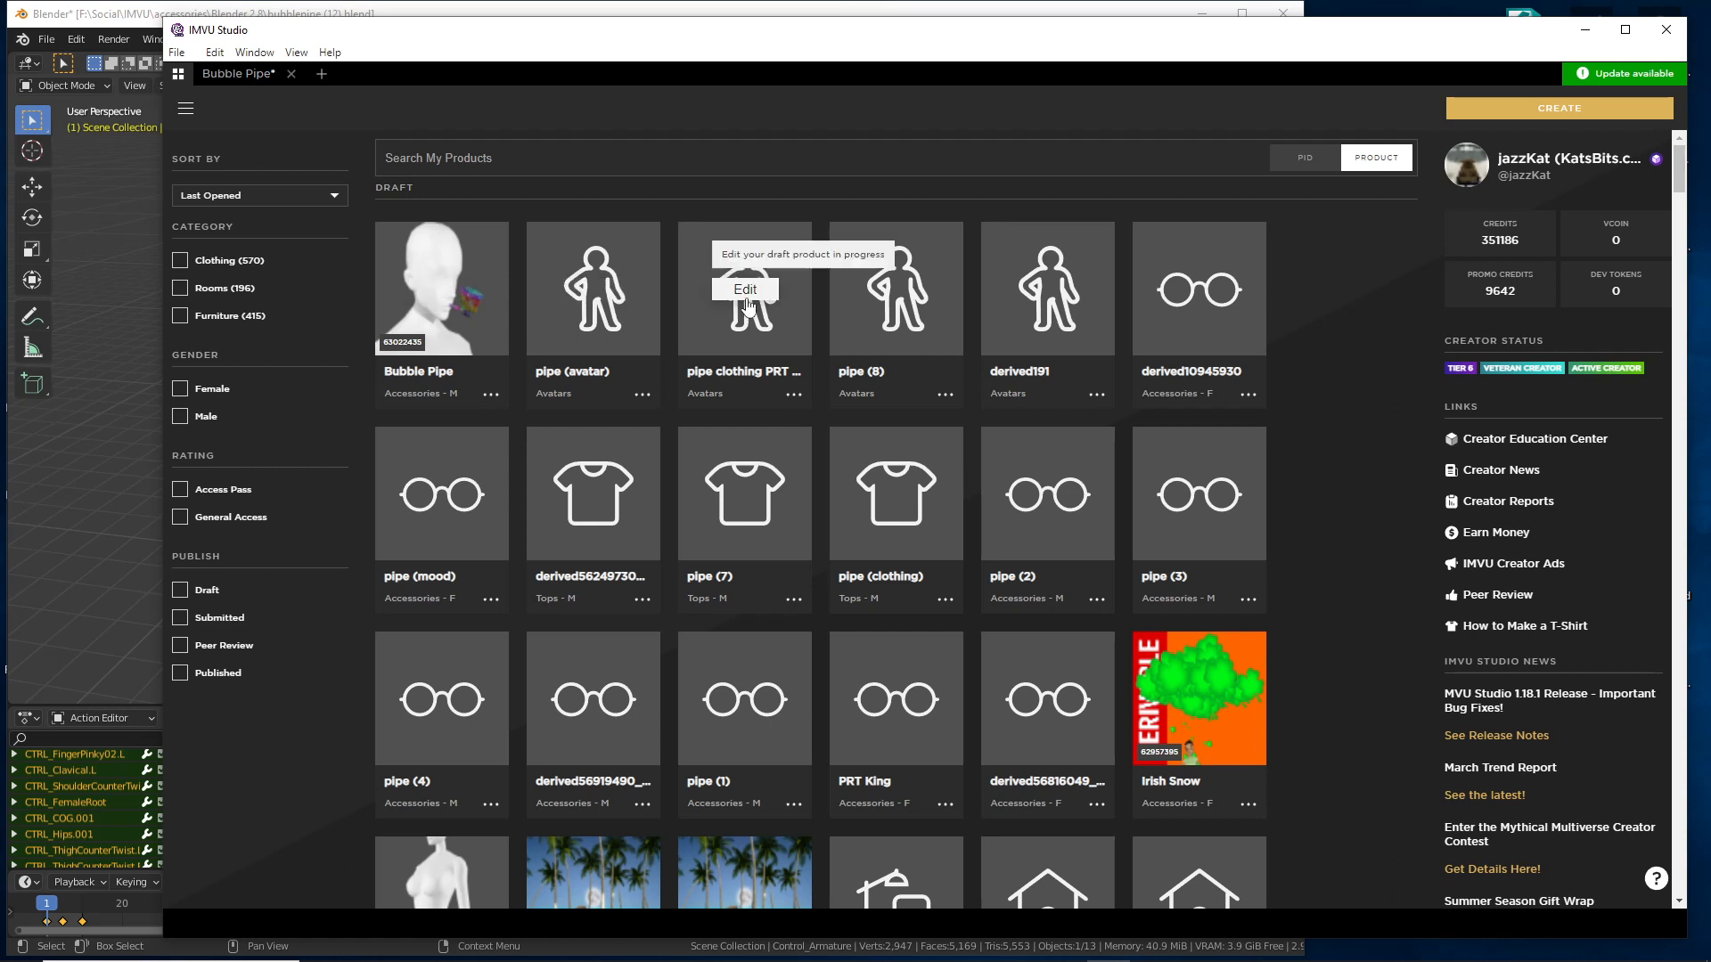
pyautogui.click(745, 291)
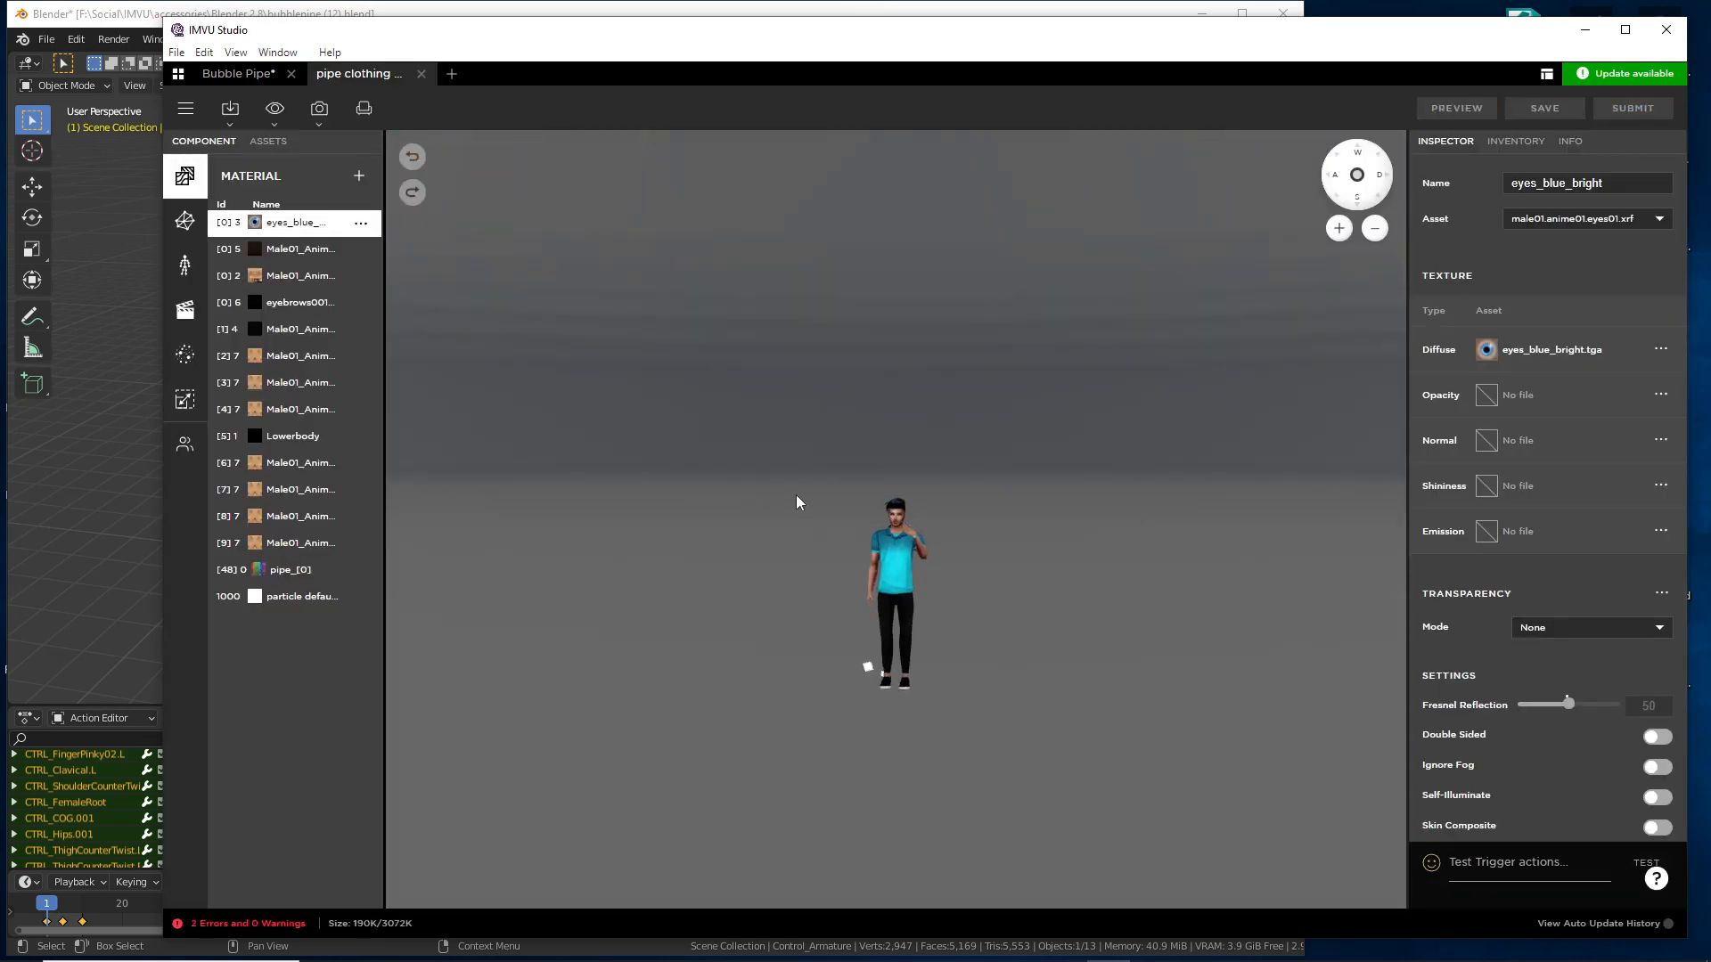
# - Turn on the skeleton and particle overlays in the scene and frame the avatar with its particle emission
pyautogui.scroll(5, 810, 493)
pyautogui.moveTo(896, 596); pyautogui.dragTo(1009, 602)
pyautogui.moveTo(927, 673); pyautogui.dragTo(778, 325, button='right')
pyautogui.scroll(-5, 787, 374)
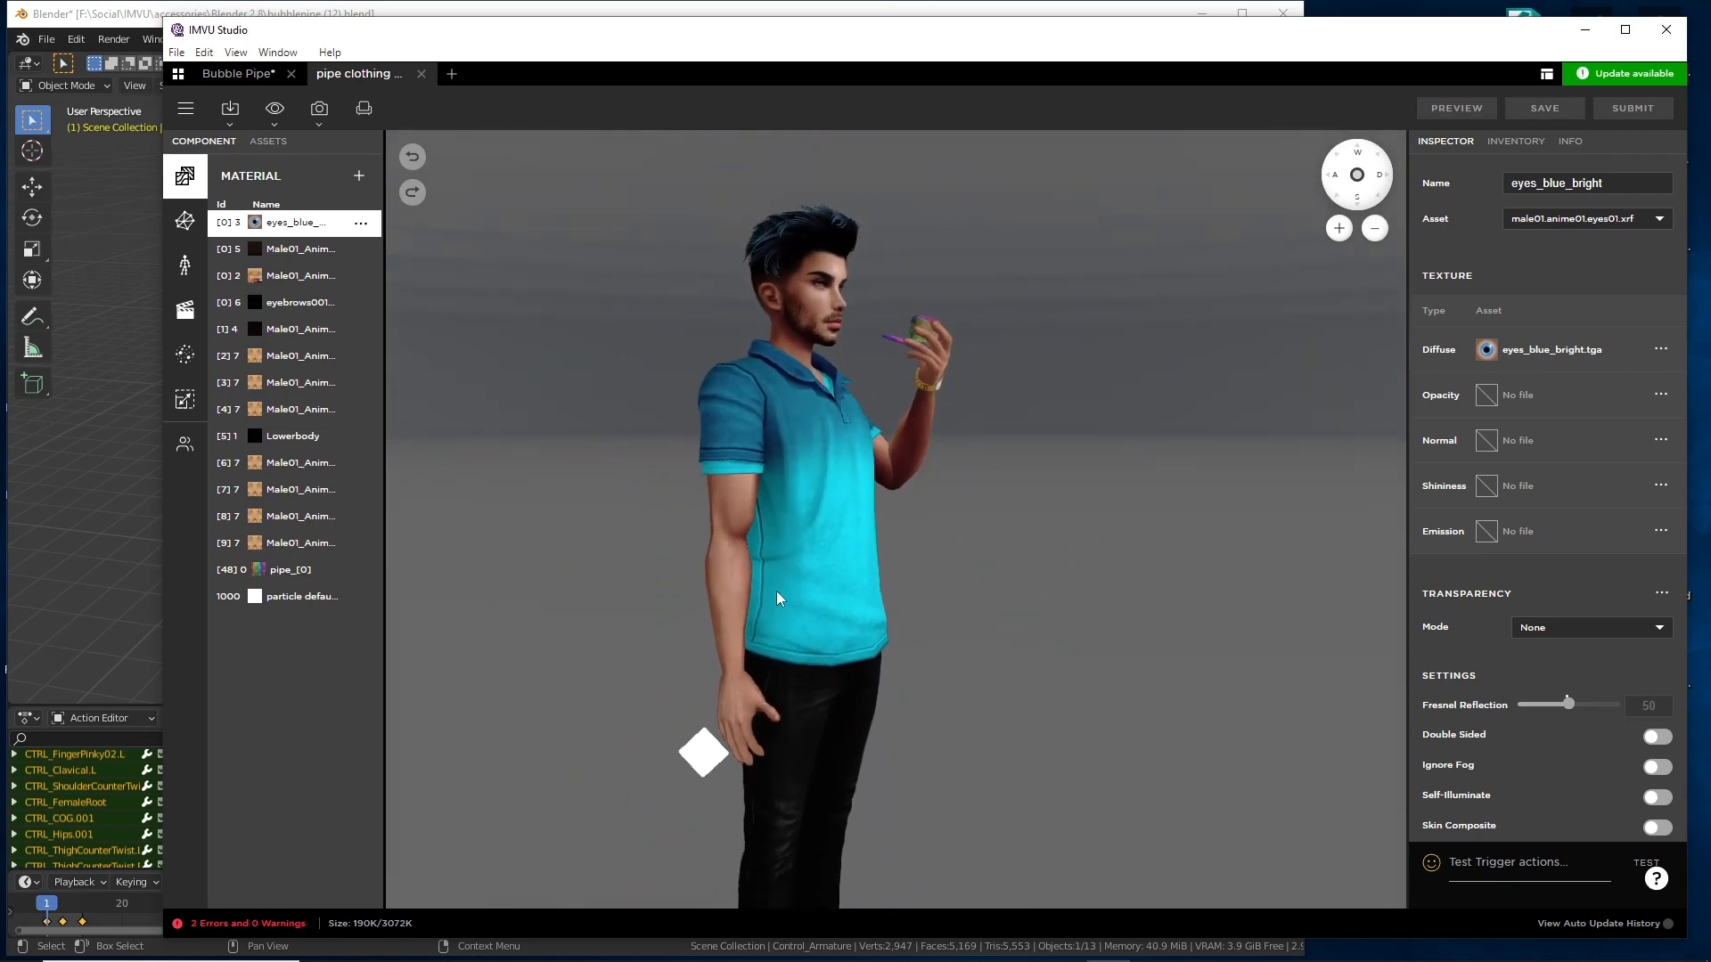
pyautogui.moveTo(779, 596); pyautogui.dragTo(767, 376, button='right')
pyautogui.click(271, 114)
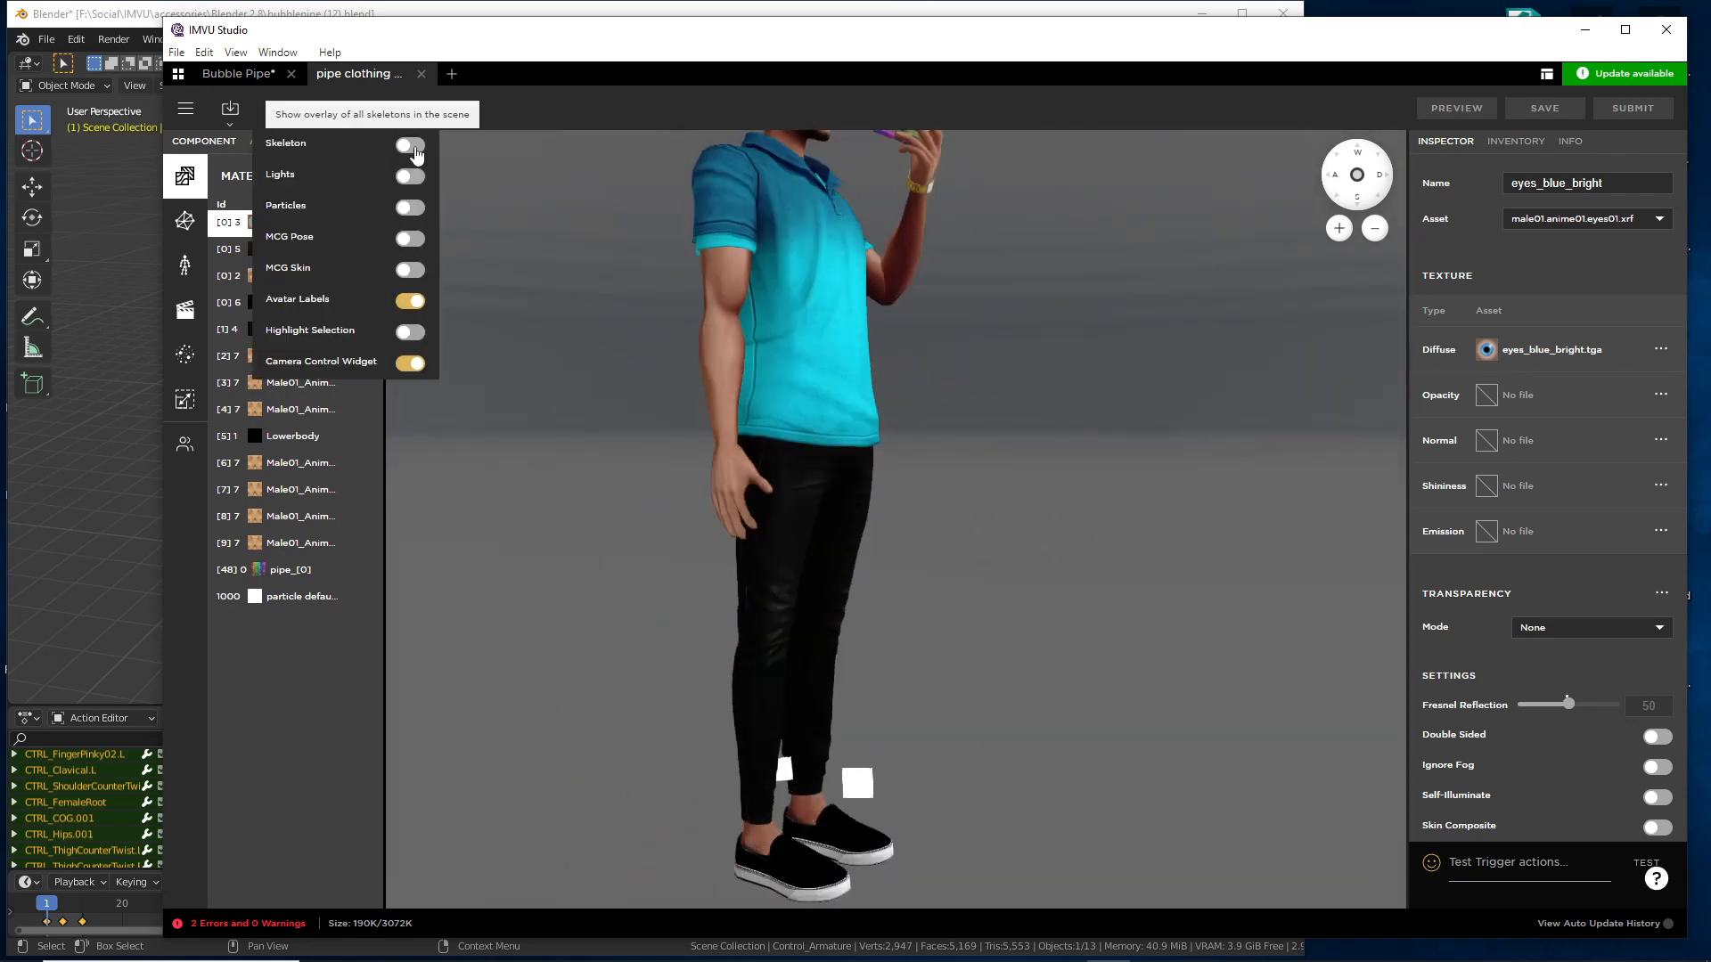
pyautogui.click(287, 140)
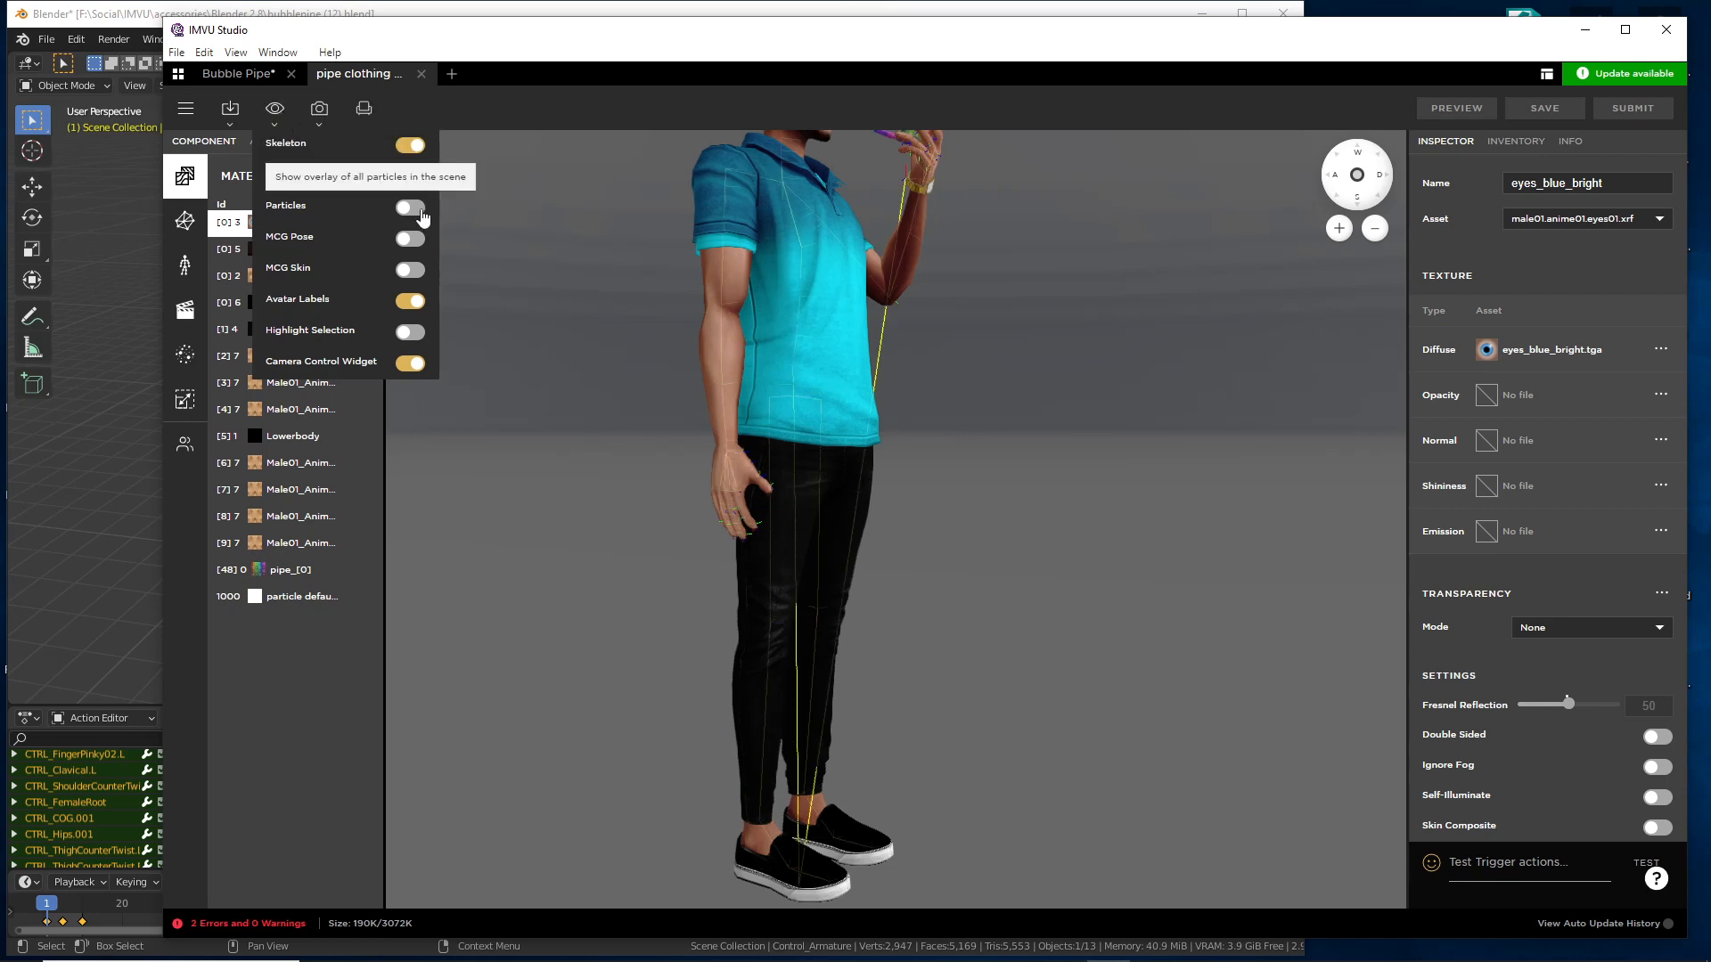
pyautogui.click(409, 208)
pyautogui.scroll(-4, 840, 520)
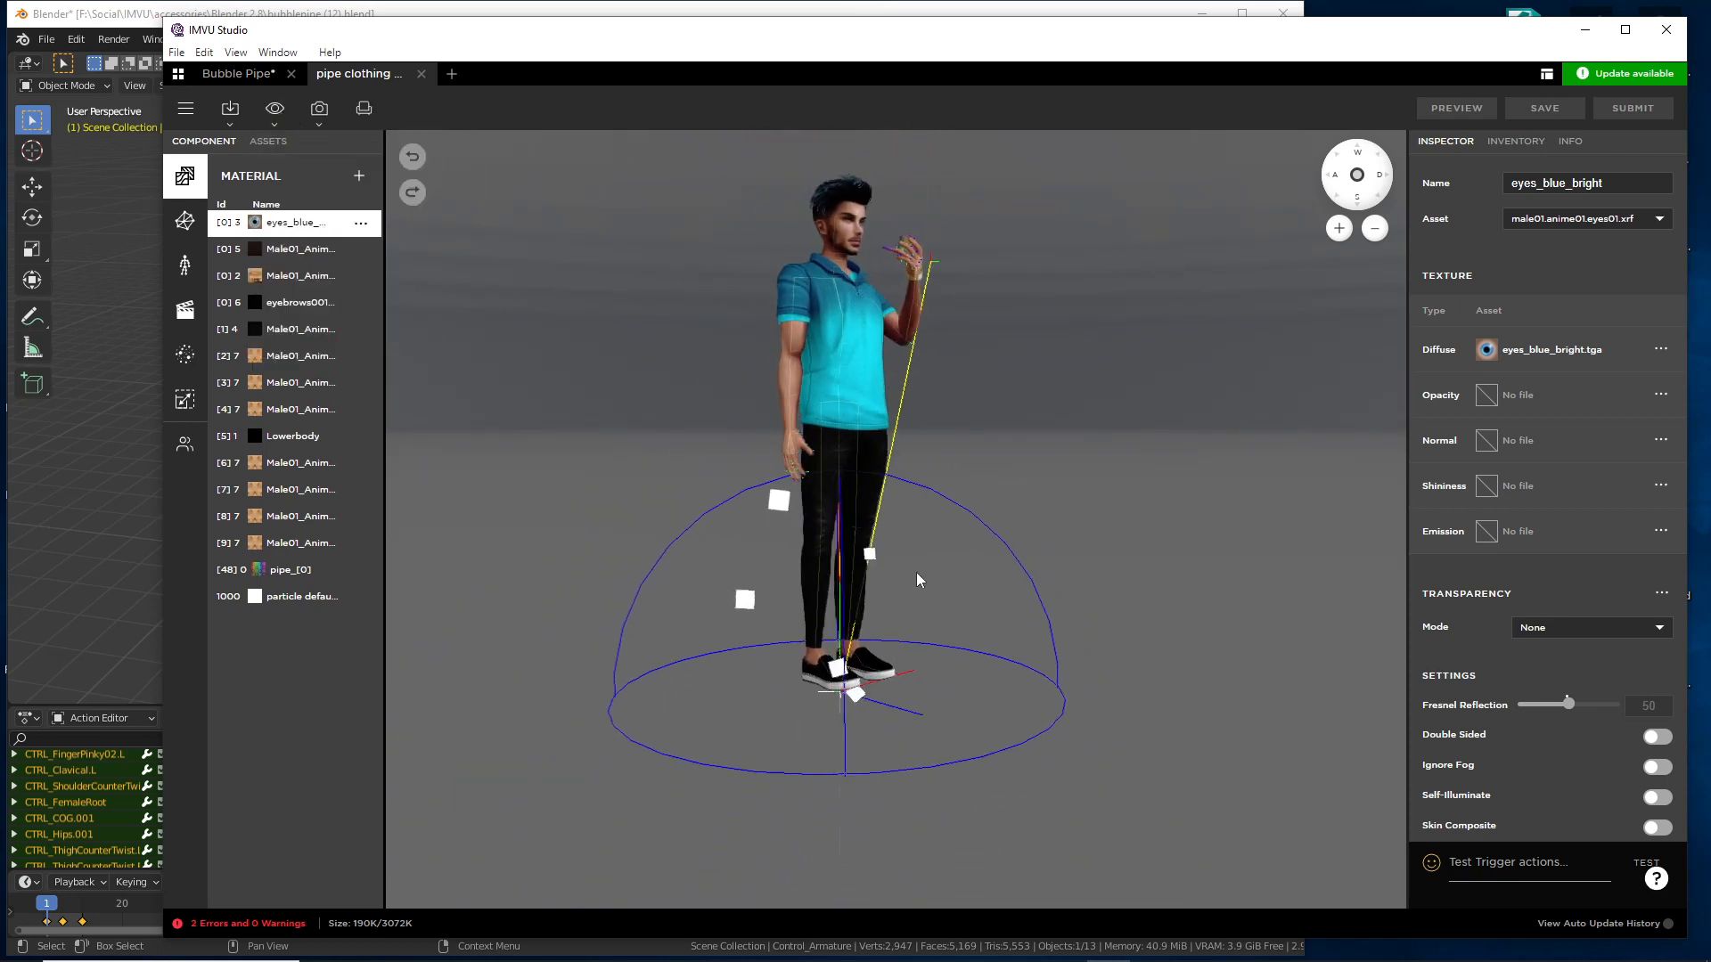
pyautogui.moveTo(919, 580)
pyautogui.mouseDown()
pyautogui.moveTo(917, 561)
pyautogui.moveTo(905, 588)
pyautogui.moveTo(882, 580)
pyautogui.moveTo(1031, 584)
pyautogui.moveTo(874, 584)
pyautogui.moveTo(901, 581)
pyautogui.mouseUp()
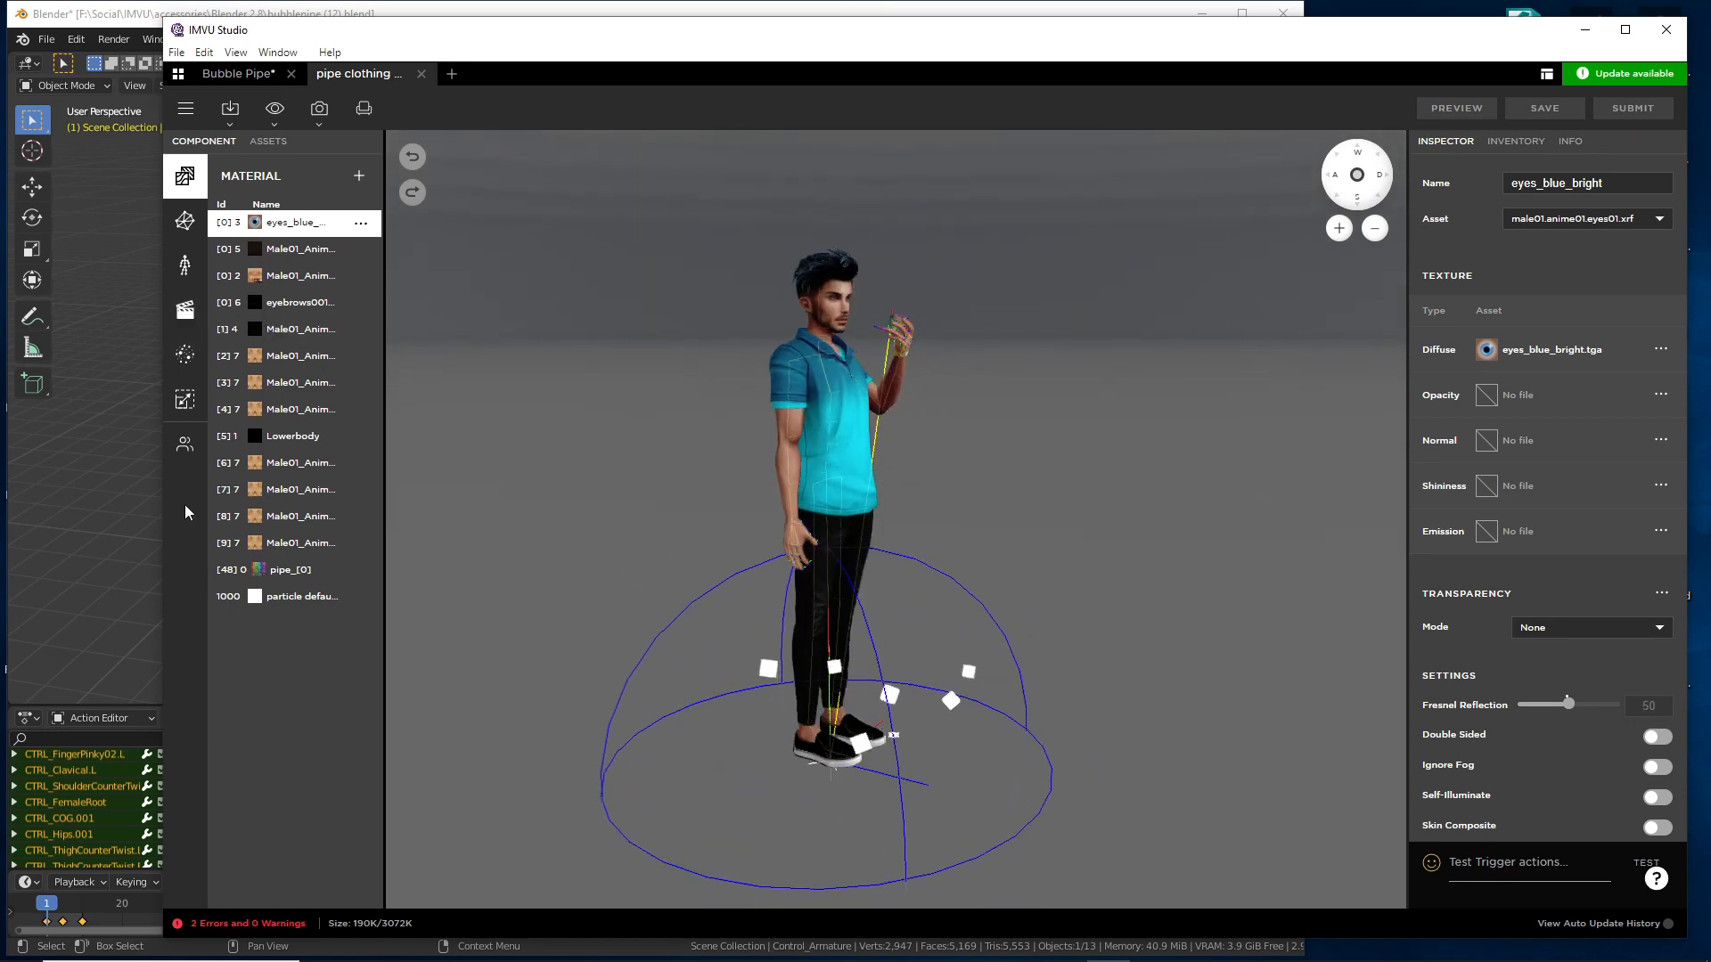
# - Attach the bubblepipe particle to the lfHand node
pyautogui.click(185, 357)
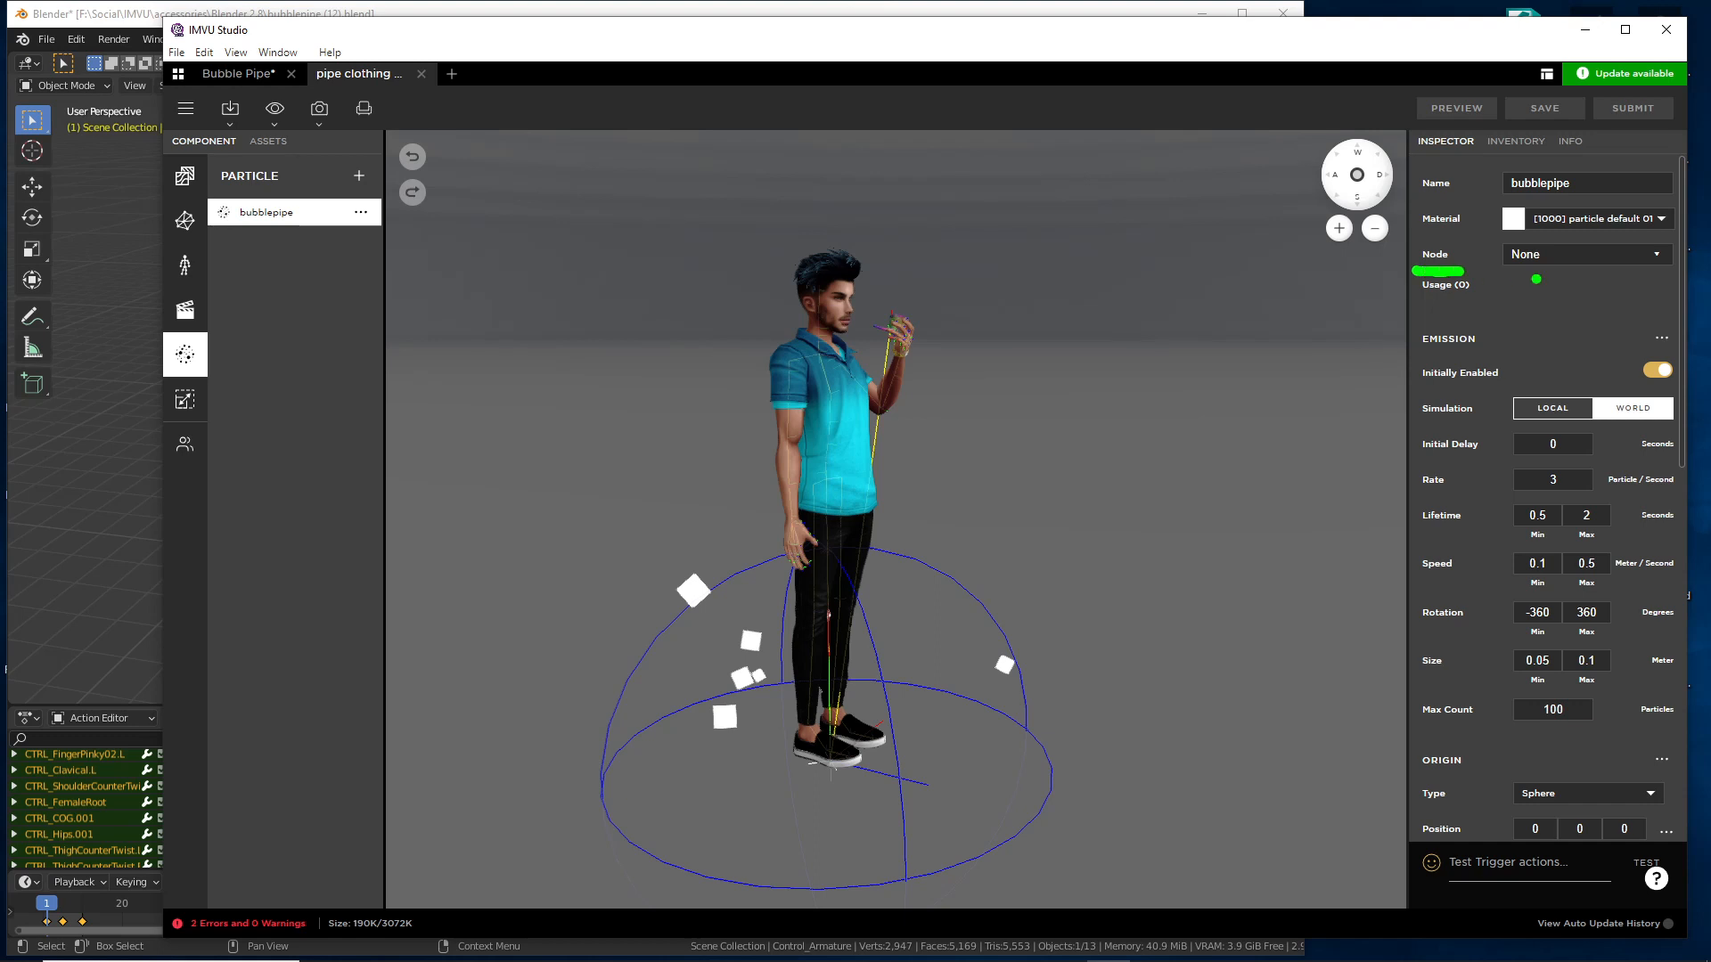
pyautogui.click(1569, 256)
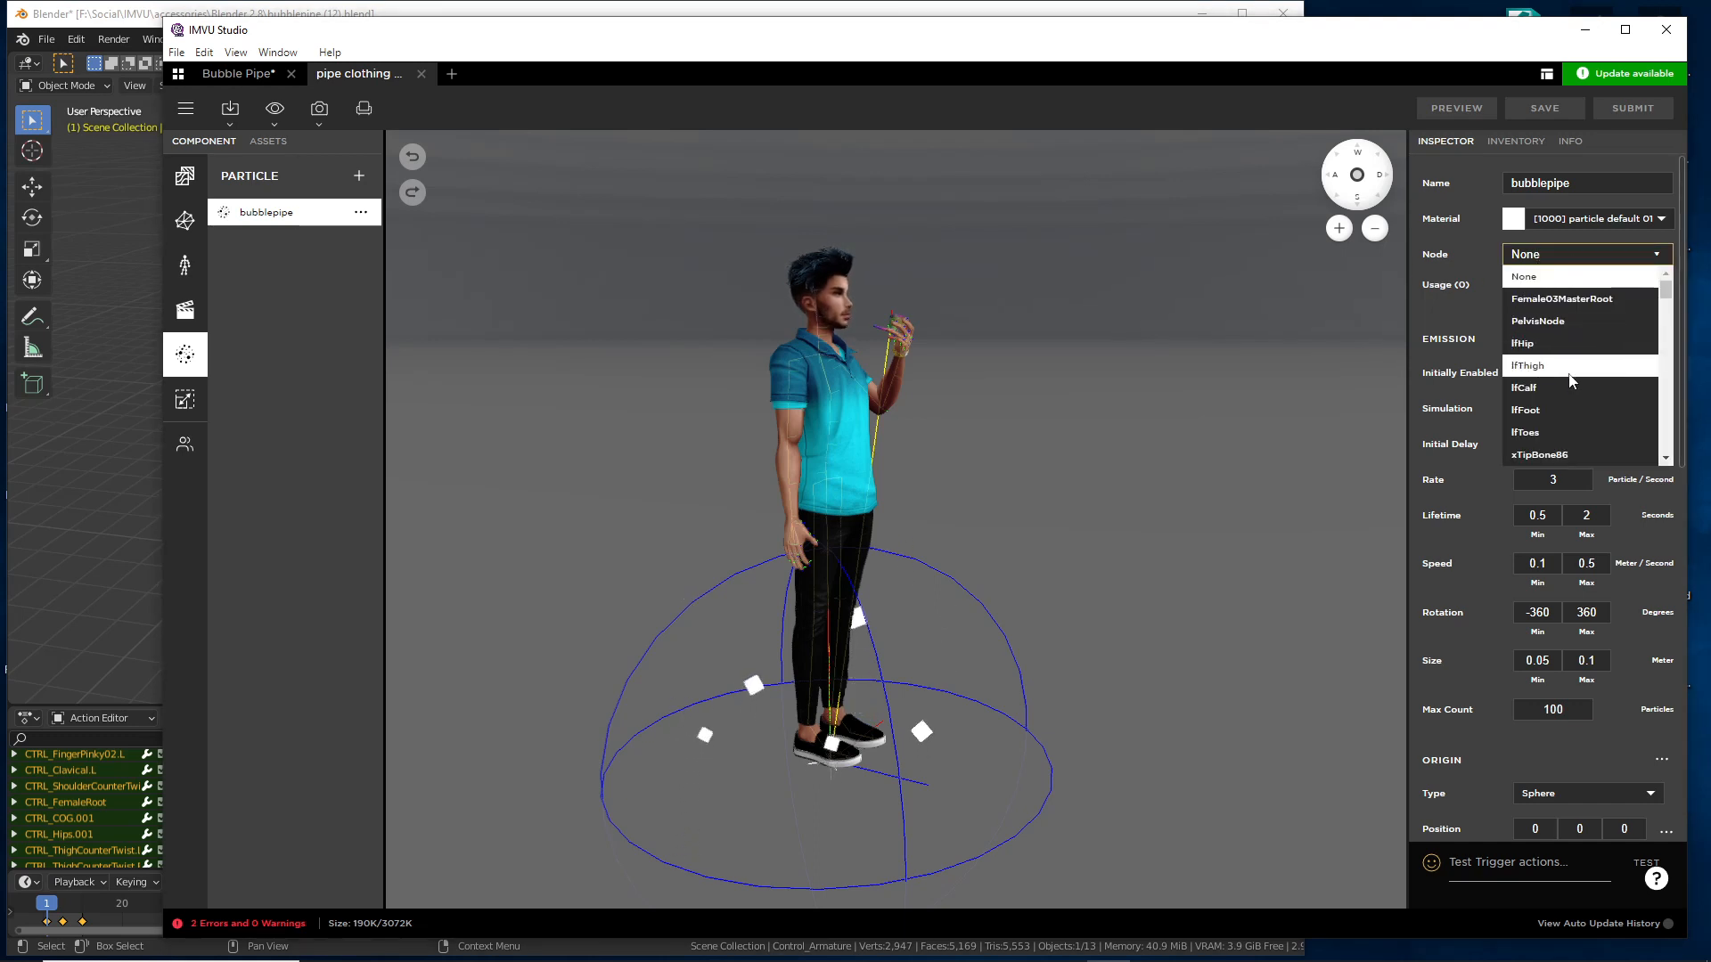
pyautogui.scroll(-2, 1559, 357)
pyautogui.scroll(2, 1595, 294)
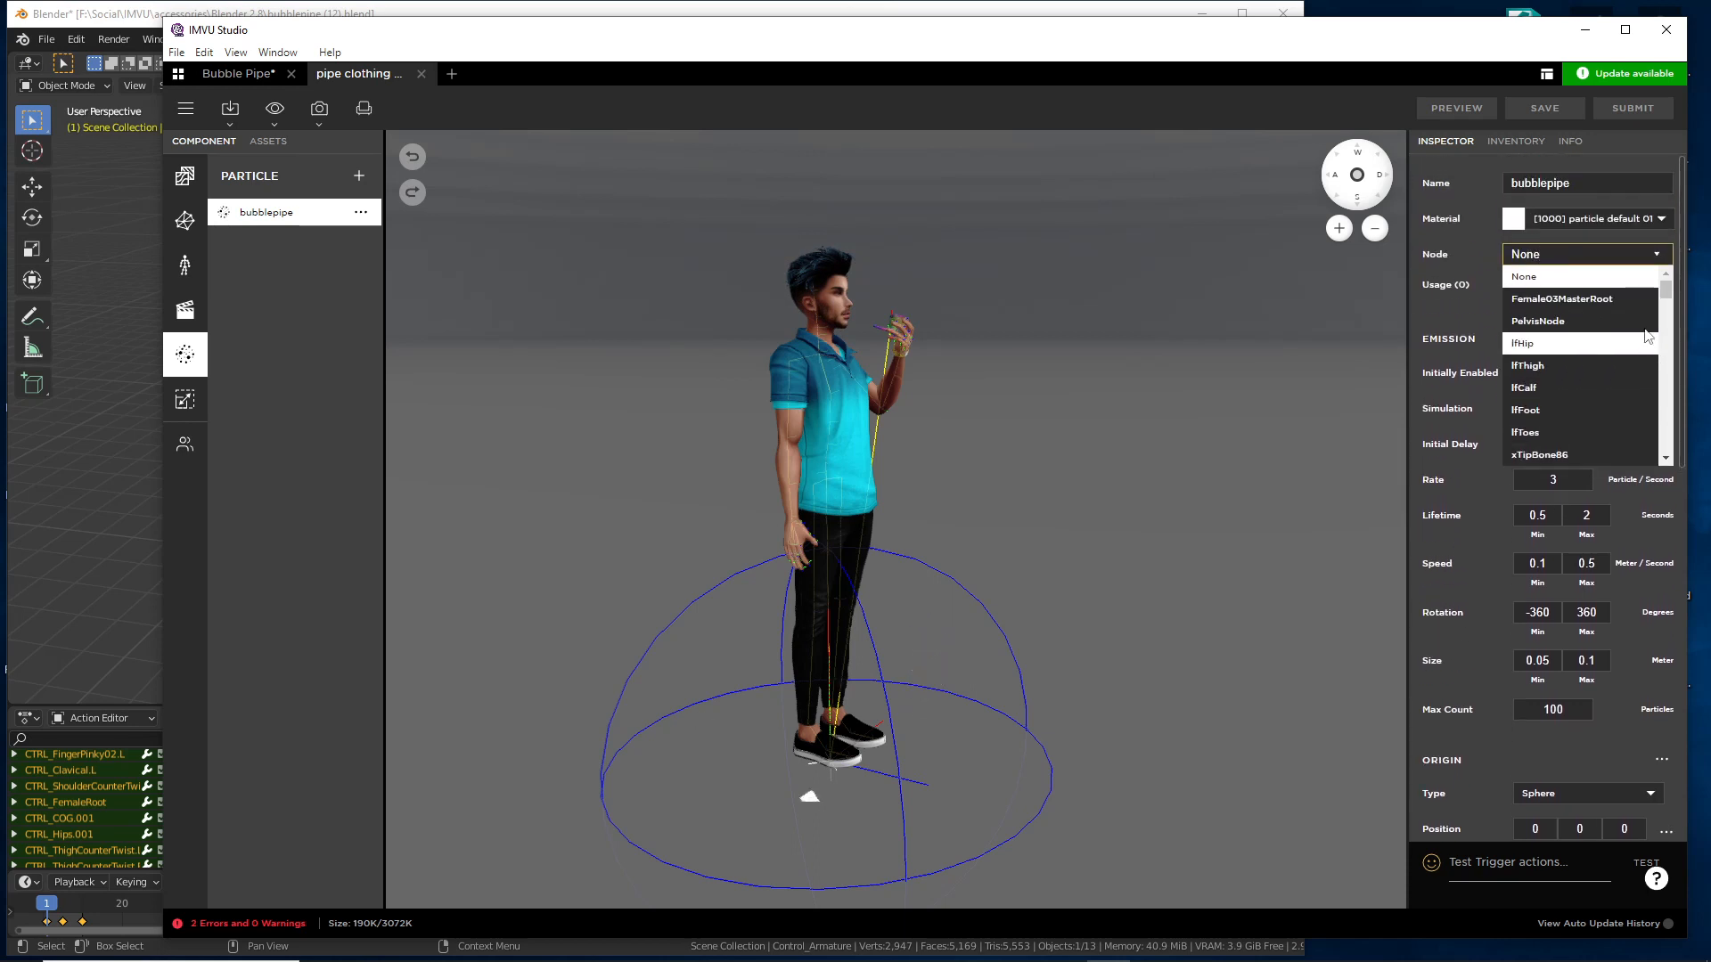
pyautogui.moveTo(1670, 297); pyautogui.dragTo(1671, 338)
pyautogui.moveTo(1671, 339); pyautogui.dragTo(1671, 343)
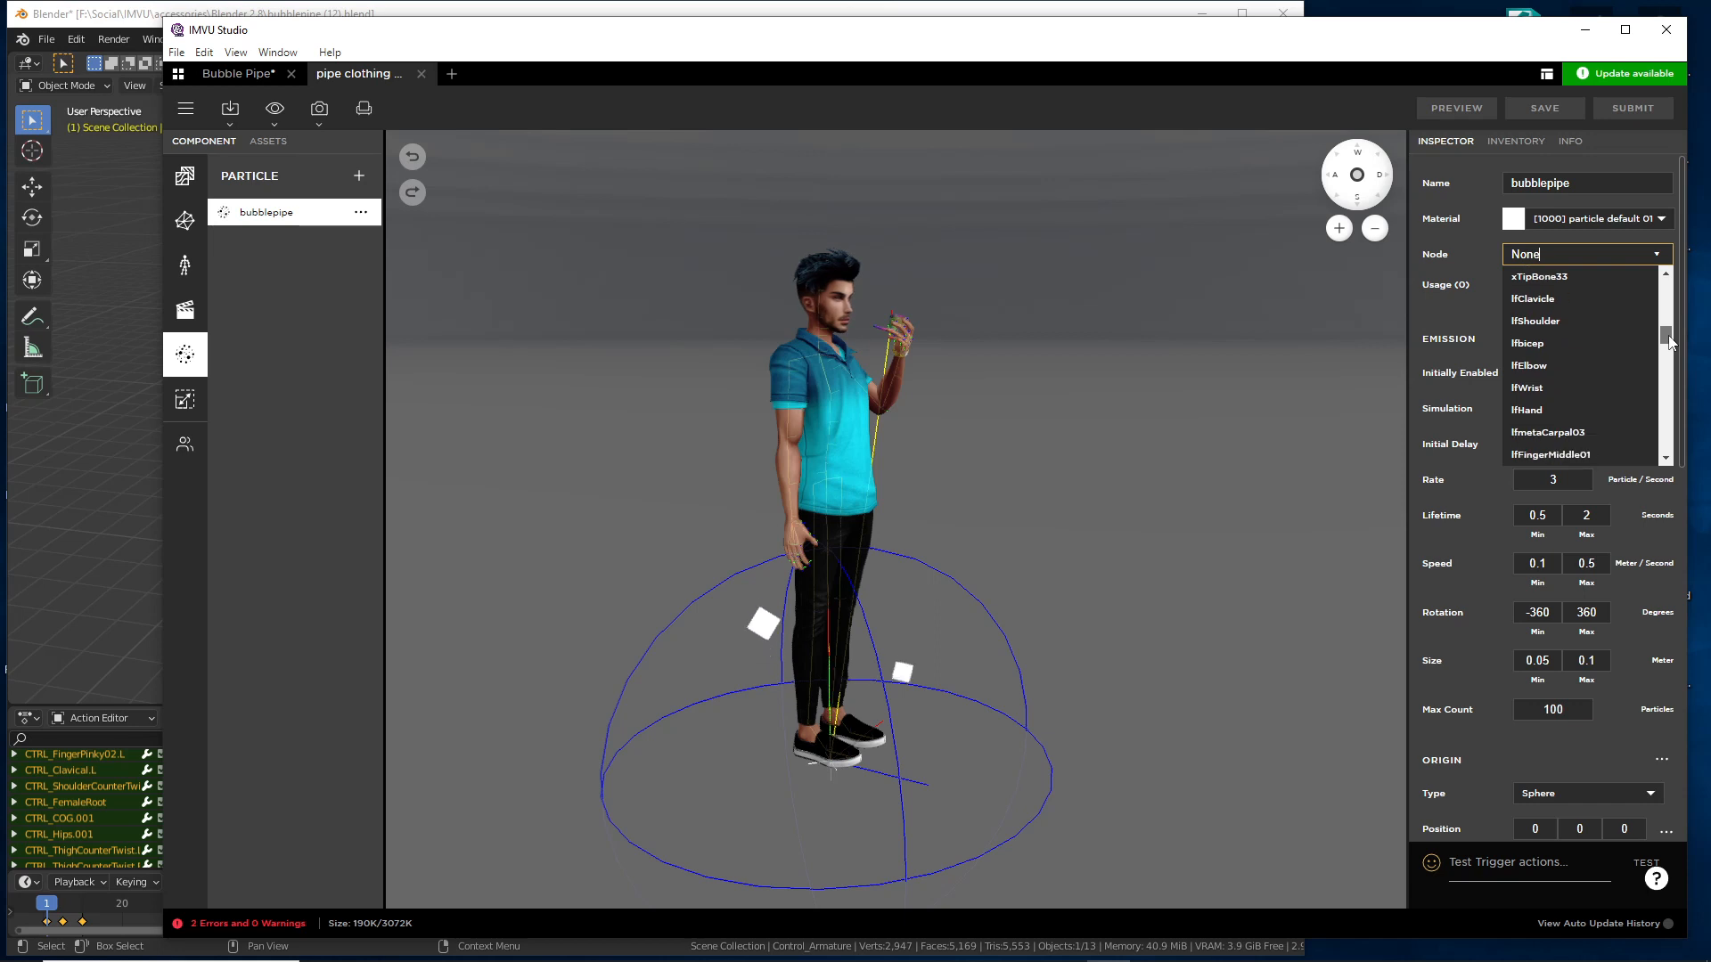
pyautogui.click(1533, 411)
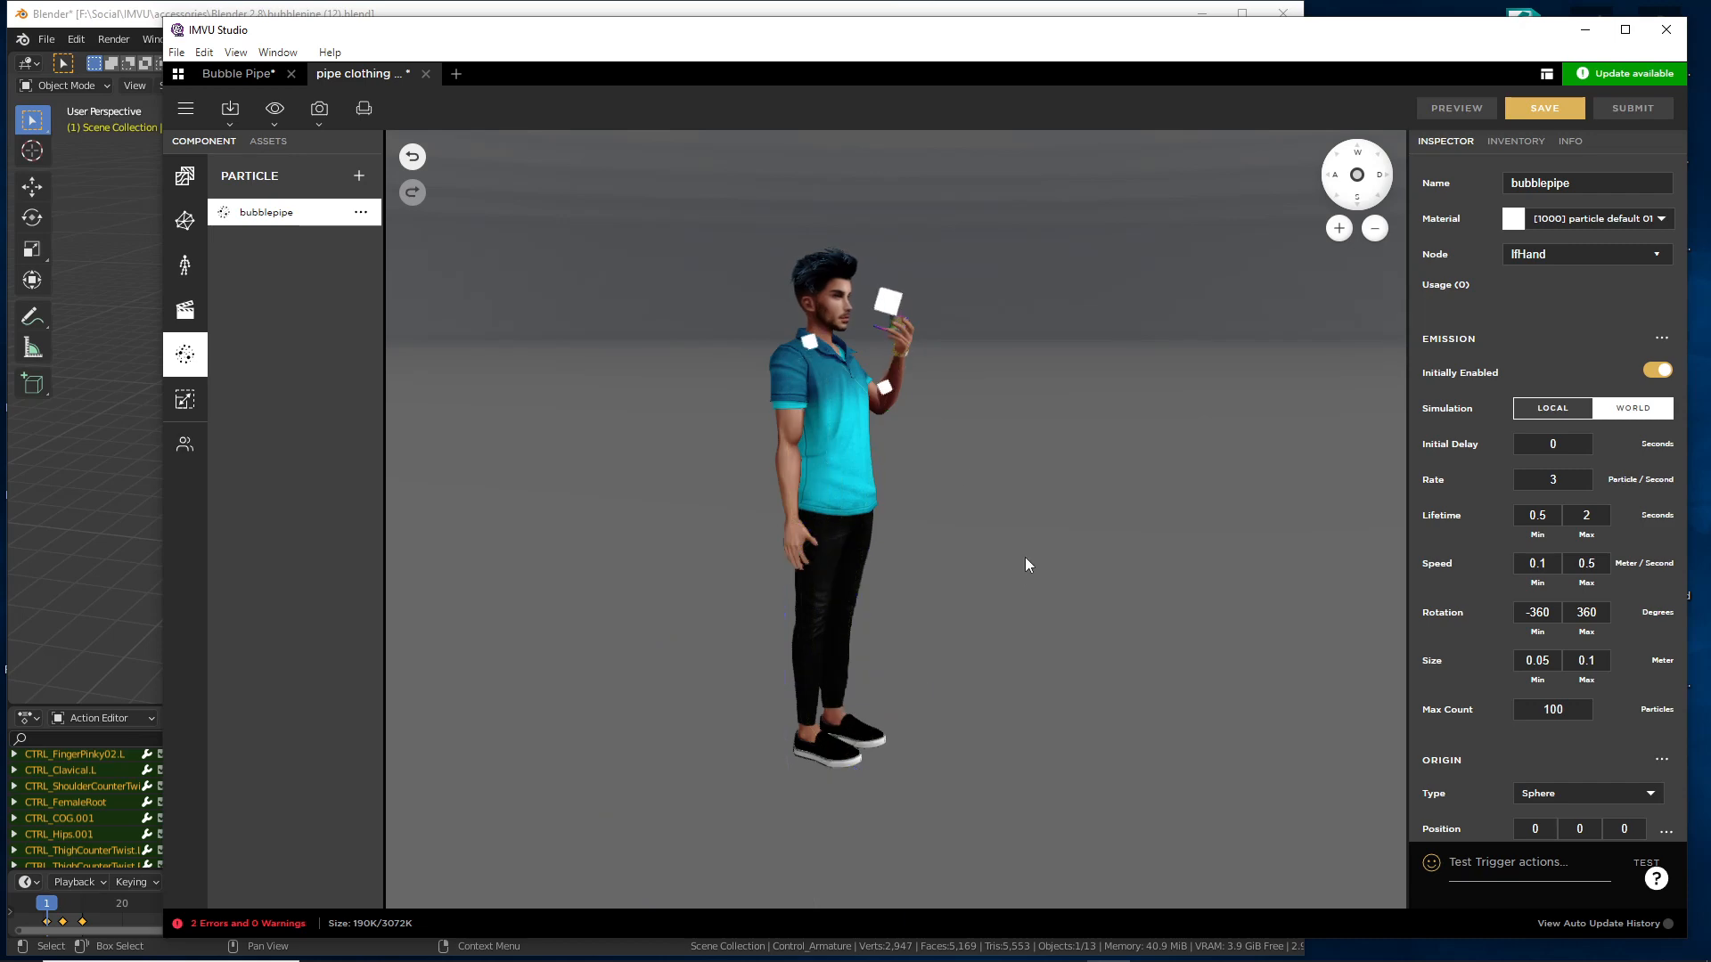
# - Examine the hand-attached particle's emission sphere and the direction of its axes from several angles
pyautogui.moveTo(1025, 558); pyautogui.dragTo(900, 573)
pyautogui.scroll(6, 900, 574)
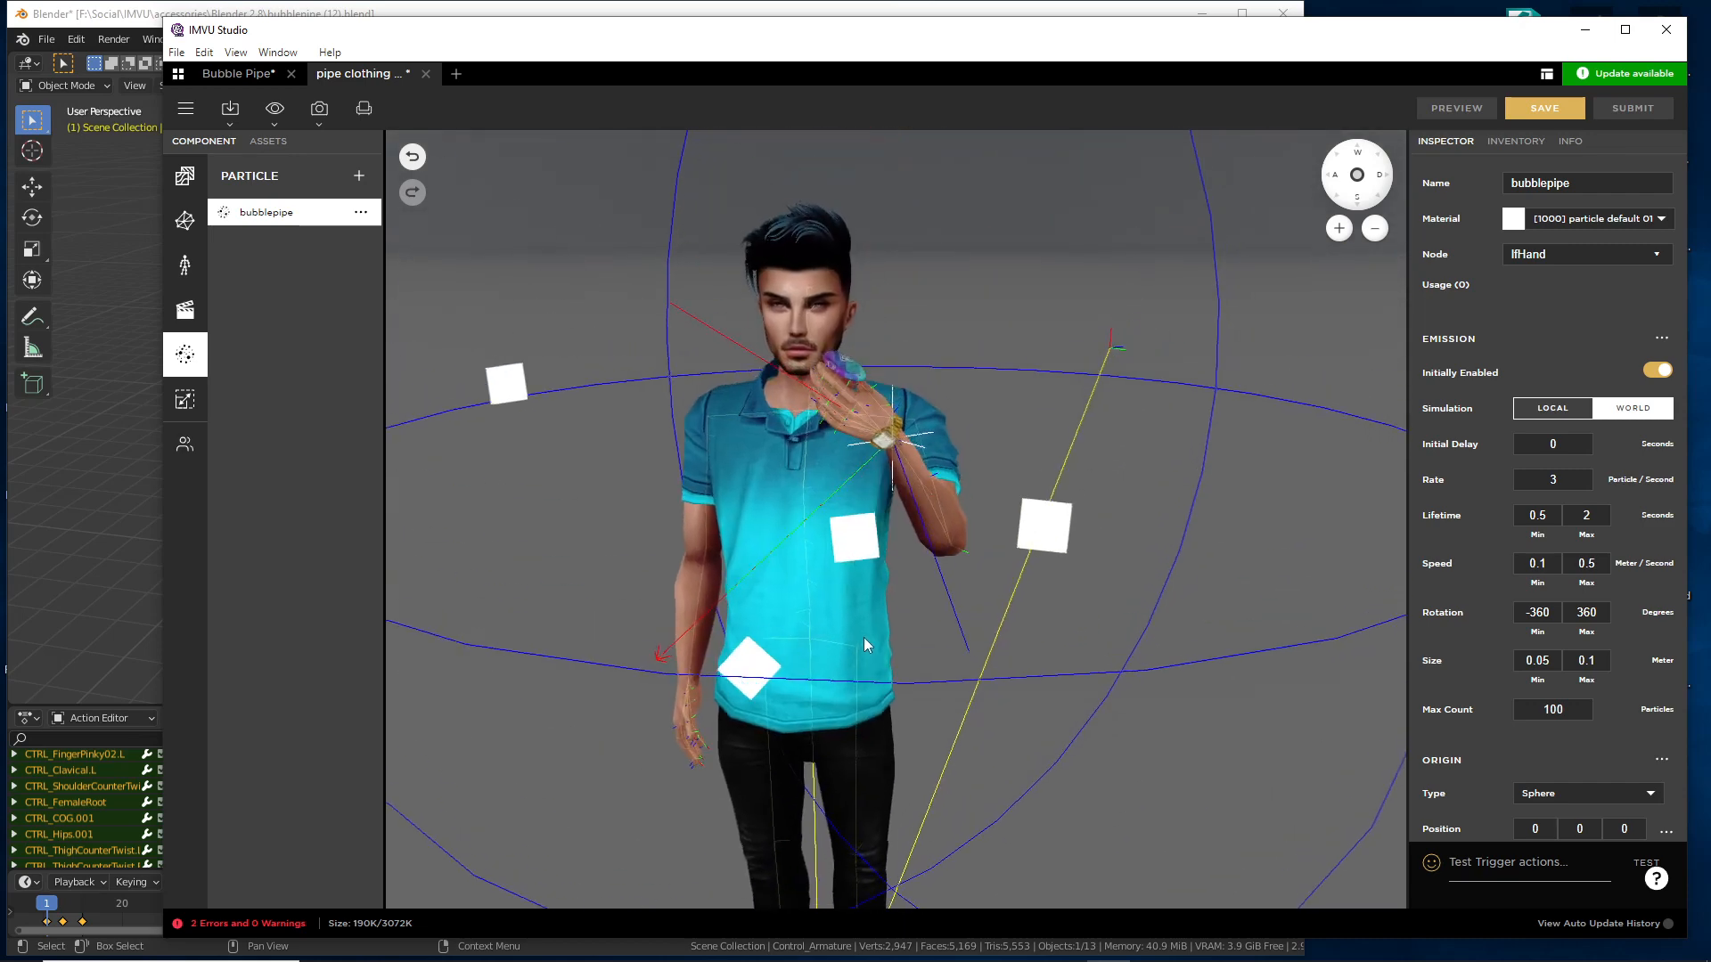
pyautogui.scroll(-3, 904, 642)
pyautogui.moveTo(901, 642); pyautogui.dragTo(949, 579)
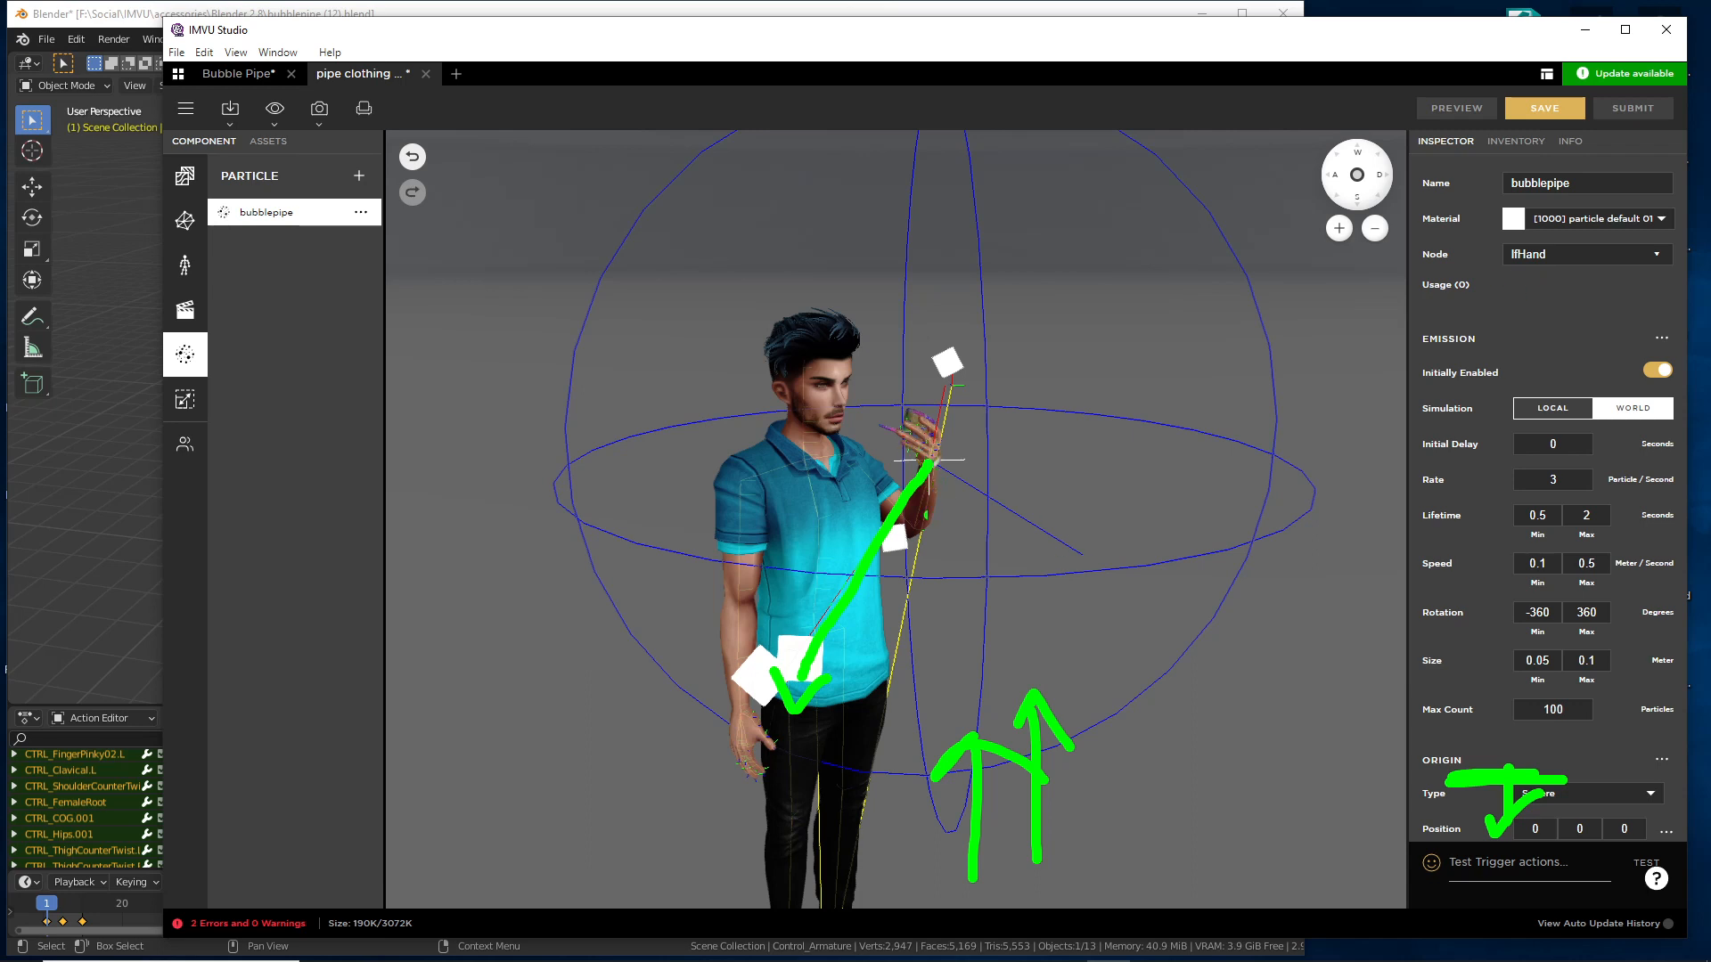
pyautogui.press('Escape')
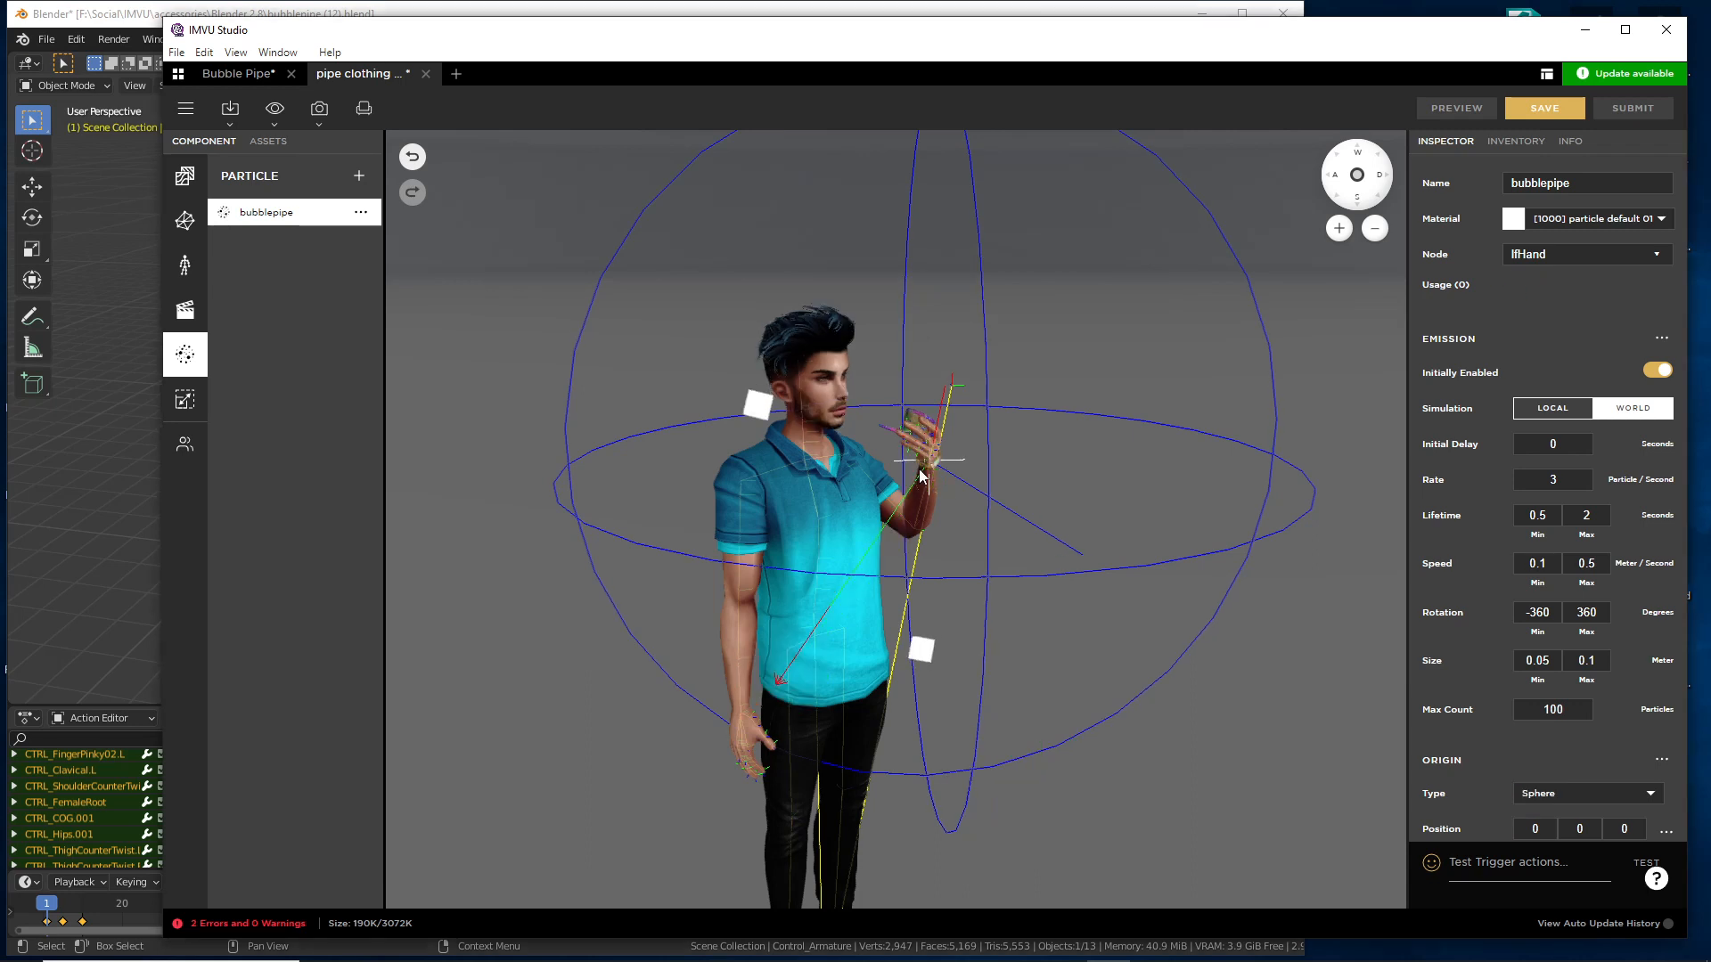
pyautogui.scroll(5, 820, 590)
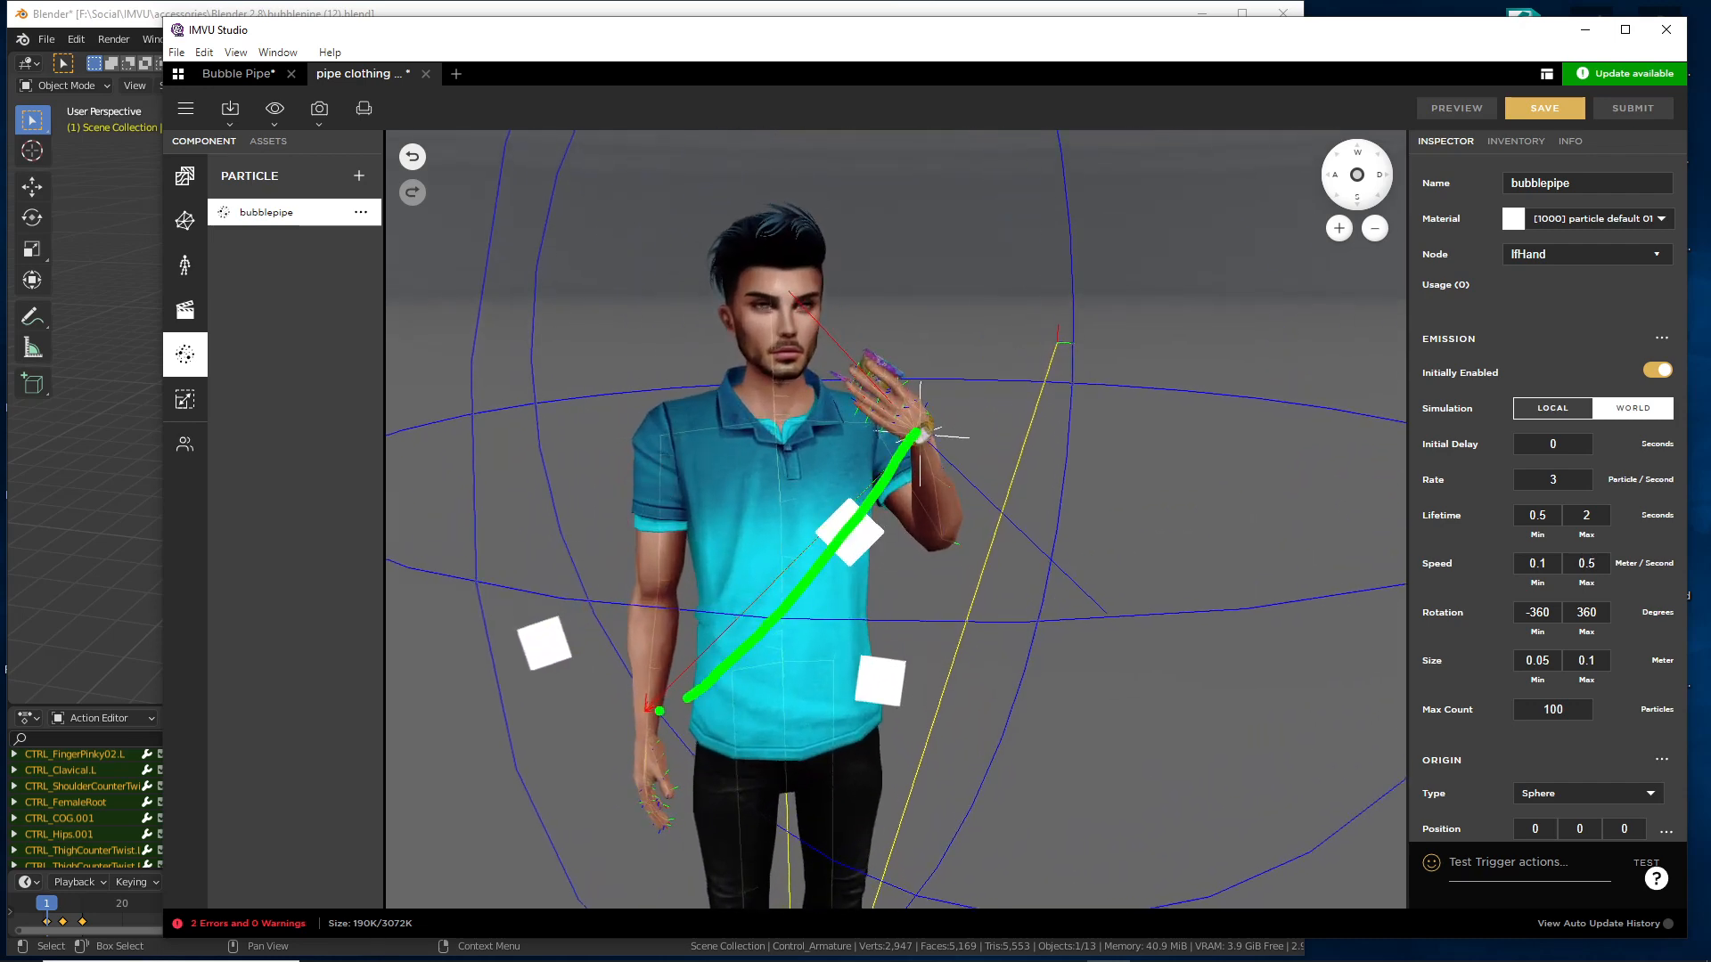
pyautogui.press('Escape')
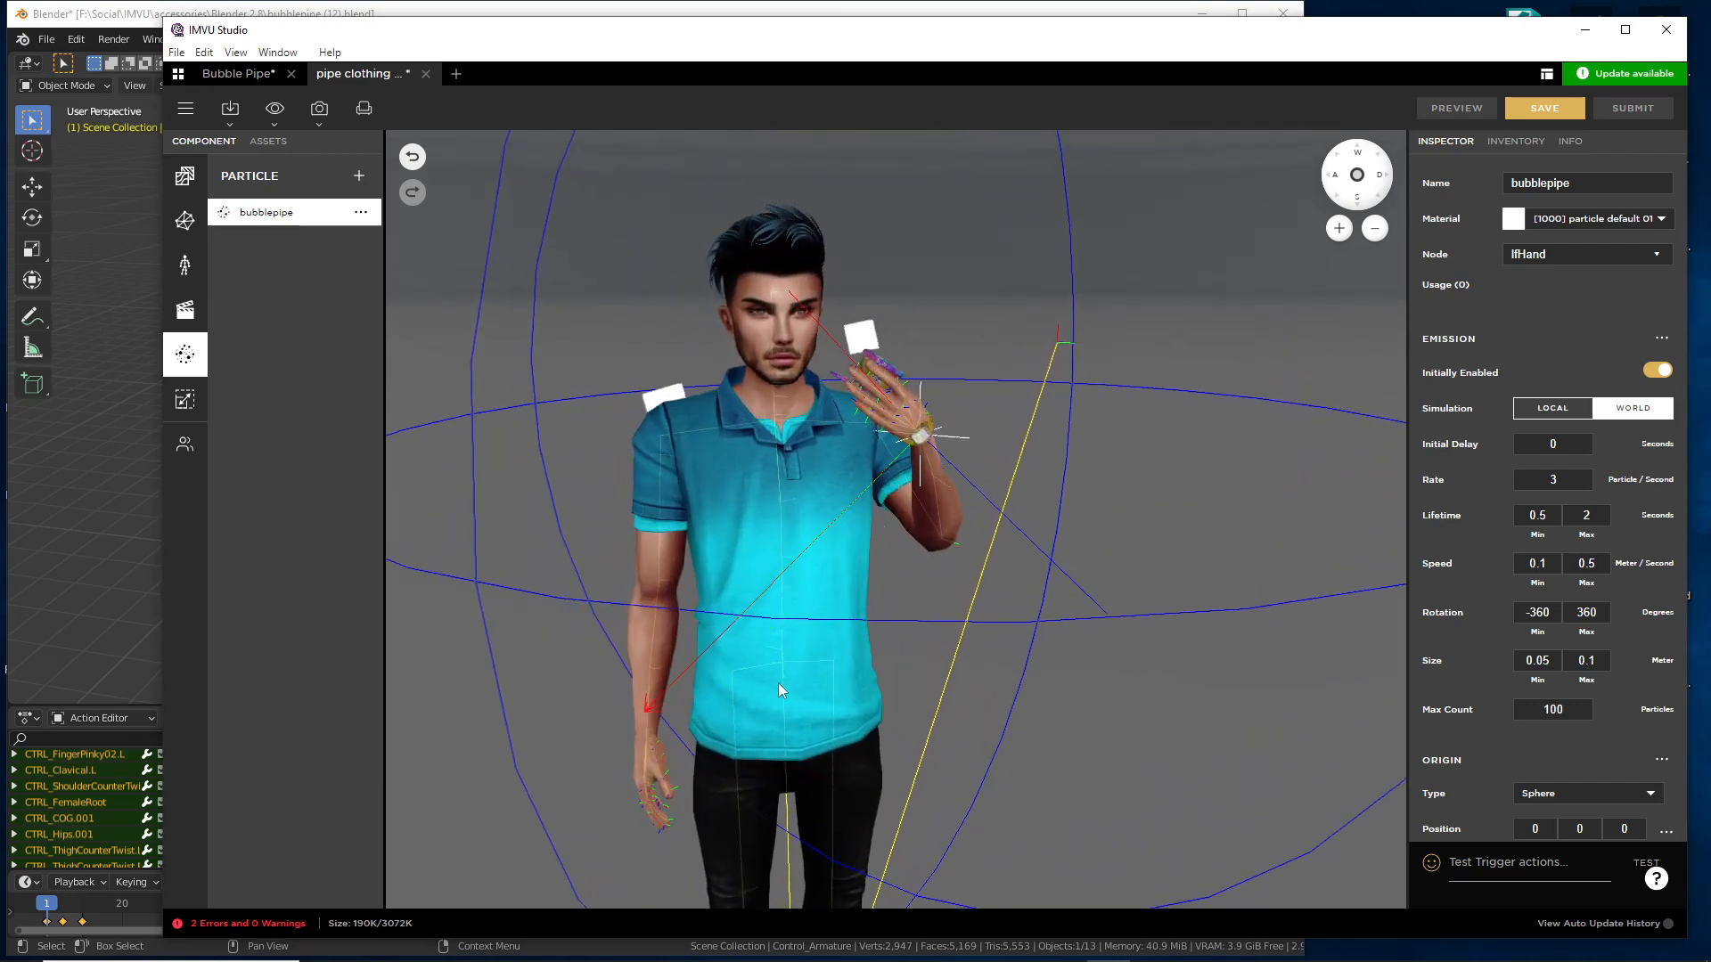
pyautogui.moveTo(778, 683)
pyautogui.mouseDown()
pyautogui.moveTo(725, 678)
pyautogui.moveTo(913, 672)
pyautogui.moveTo(948, 692)
pyautogui.moveTo(955, 744)
pyautogui.moveTo(846, 718)
pyautogui.mouseUp()
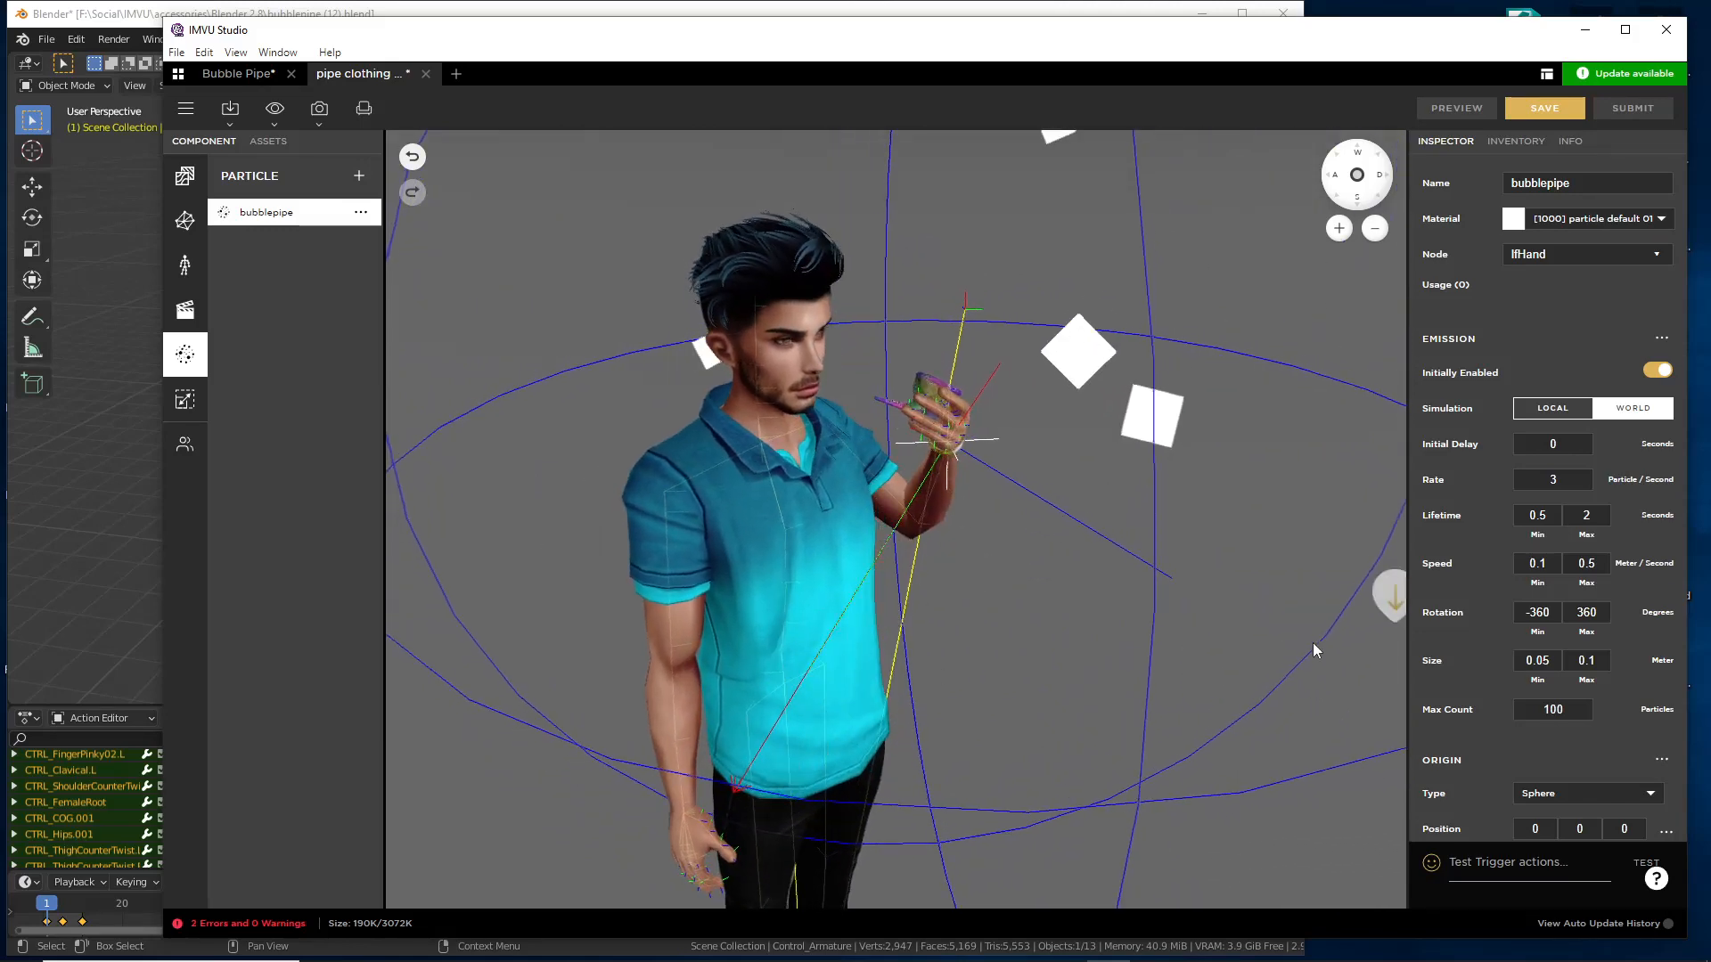
# - Set the end radius of the particle's origin sphere to 0 and preview the change
pyautogui.scroll(-2, 1472, 626)
pyautogui.scroll(-3, 1472, 623)
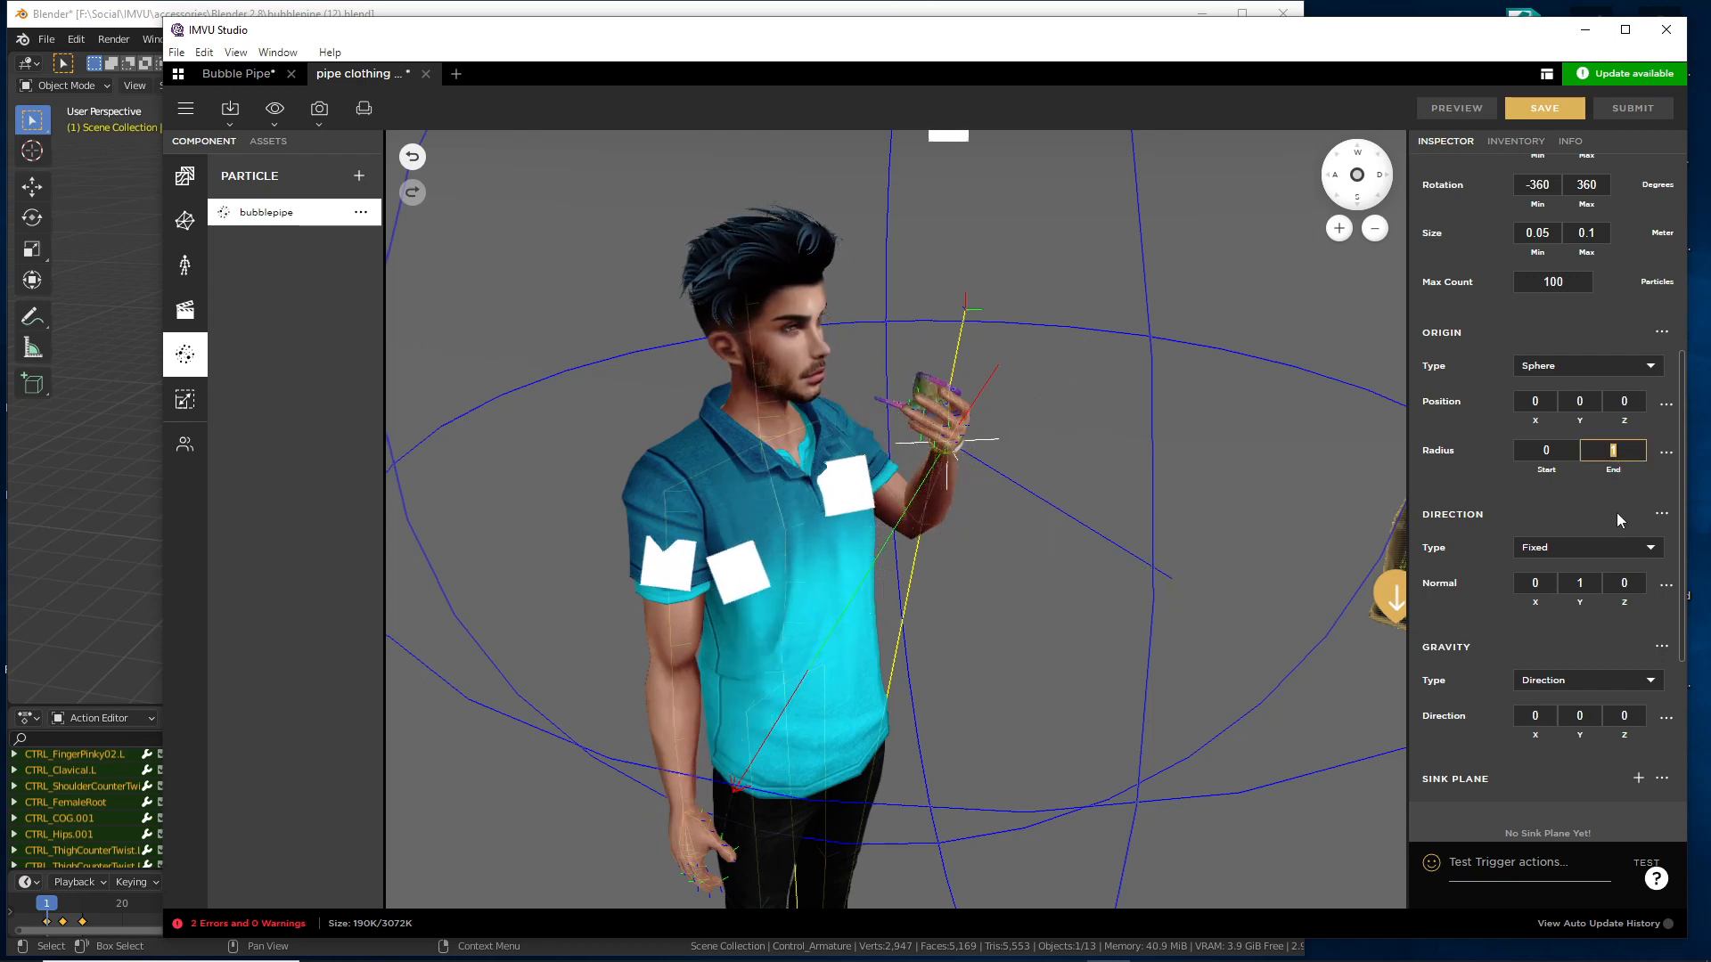
pyautogui.hotkey('ctrl', '2')
pyautogui.moveTo(1593, 480); pyautogui.dragTo(1624, 488)
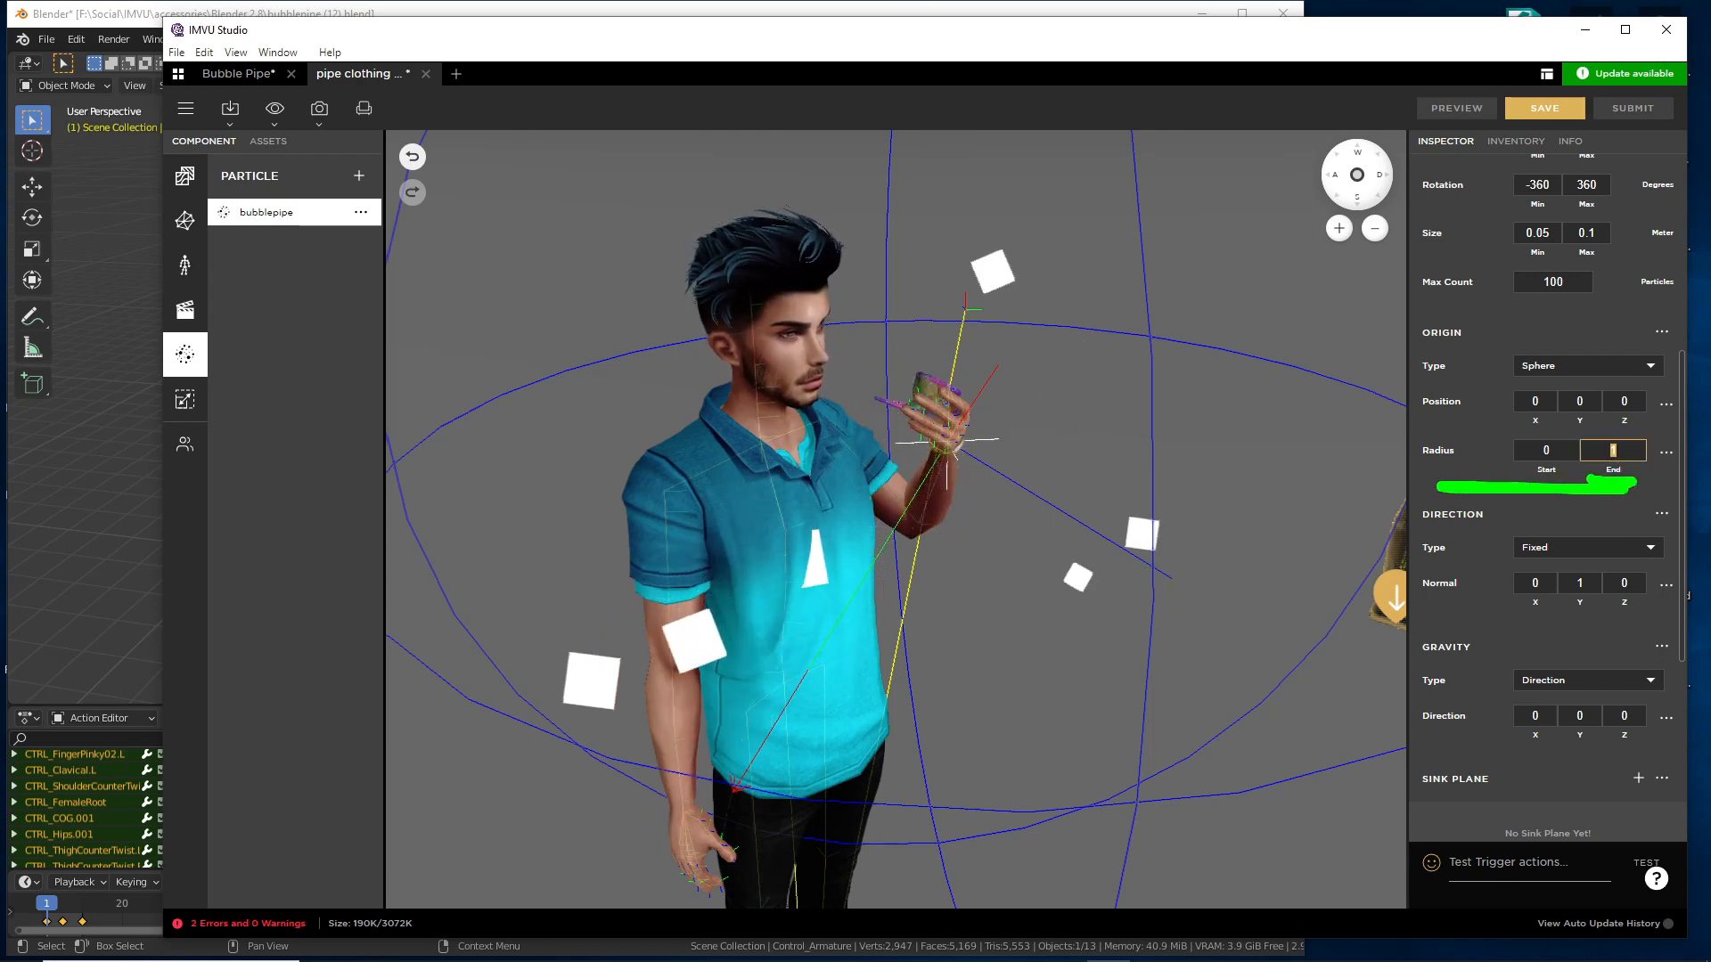
pyautogui.press('Escape')
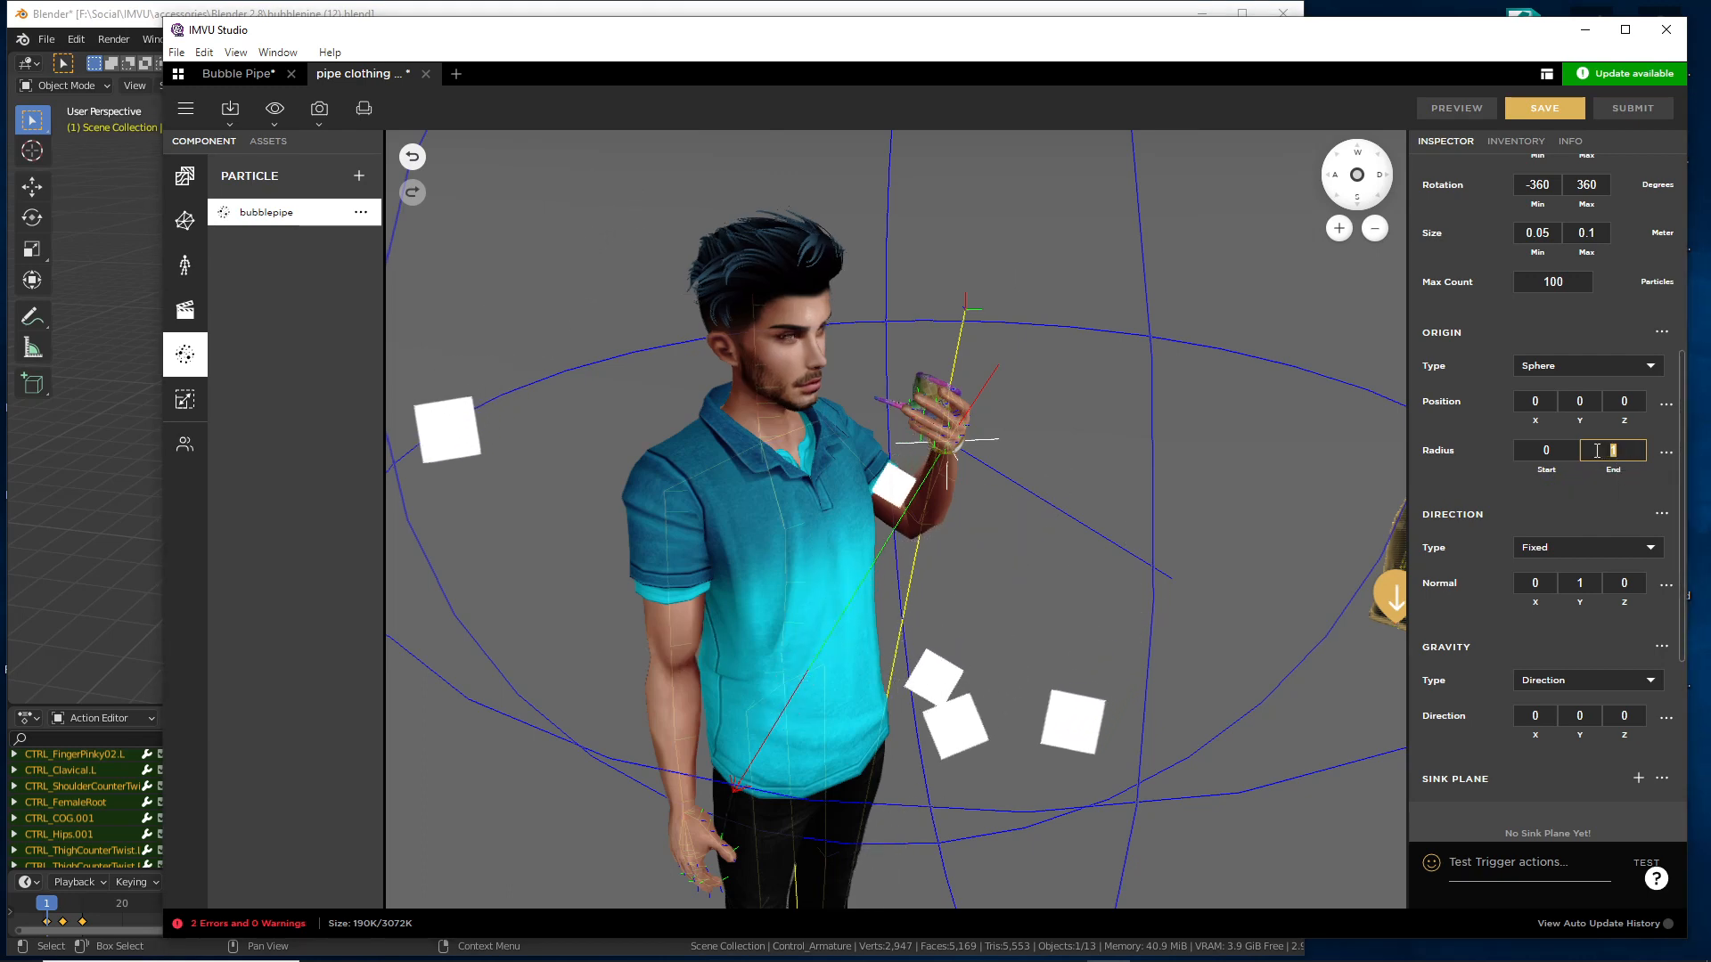
pyautogui.write('0')
pyautogui.click(1554, 450)
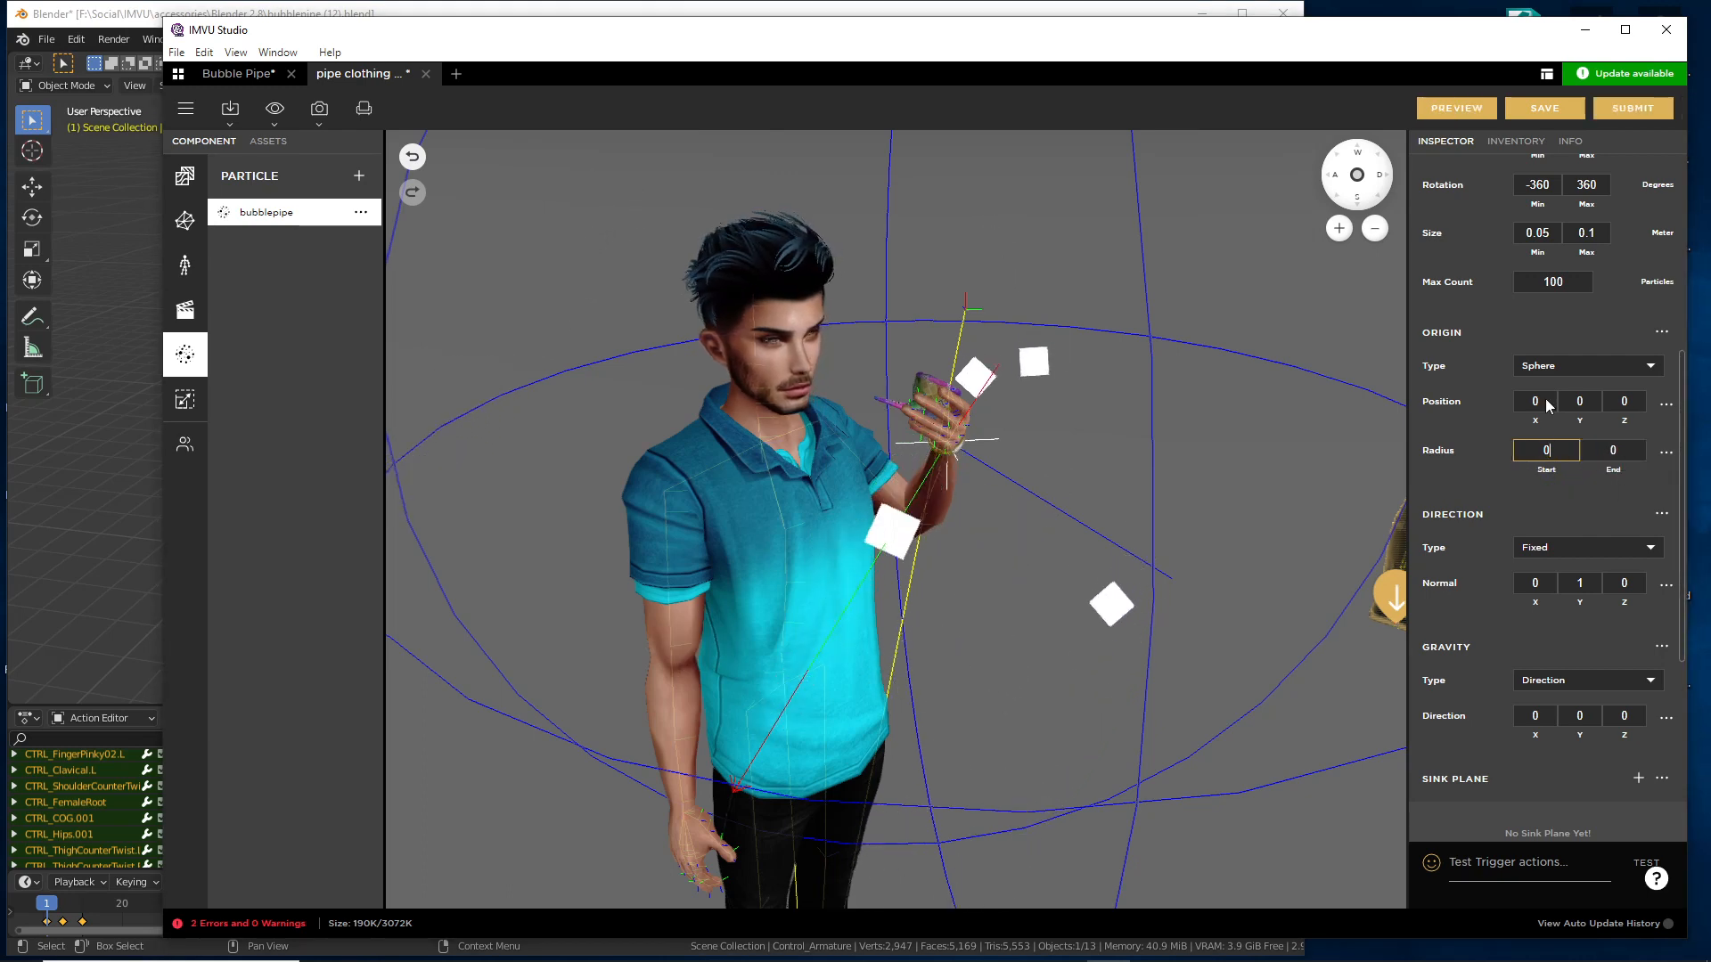
pyautogui.click(1456, 108)
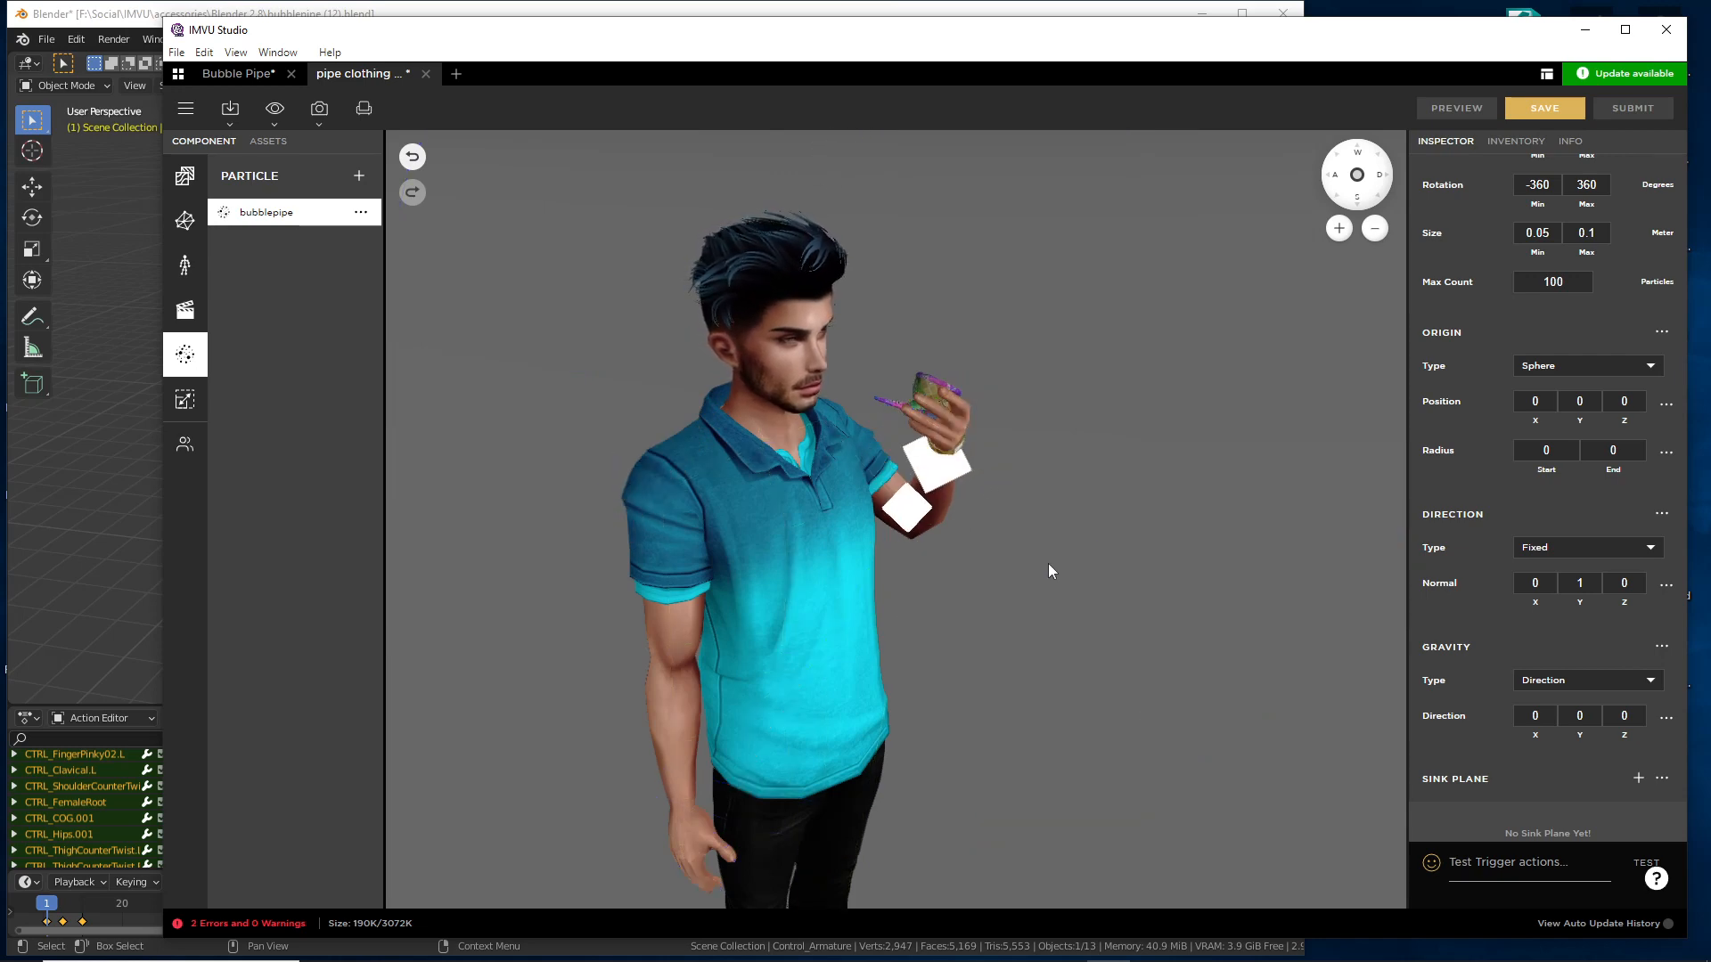
# - Reverse the particle's fixed direction by setting its normal Y value to -1, and preview the change
pyautogui.scroll(5, 1048, 563)
pyautogui.scroll(-5, 1039, 613)
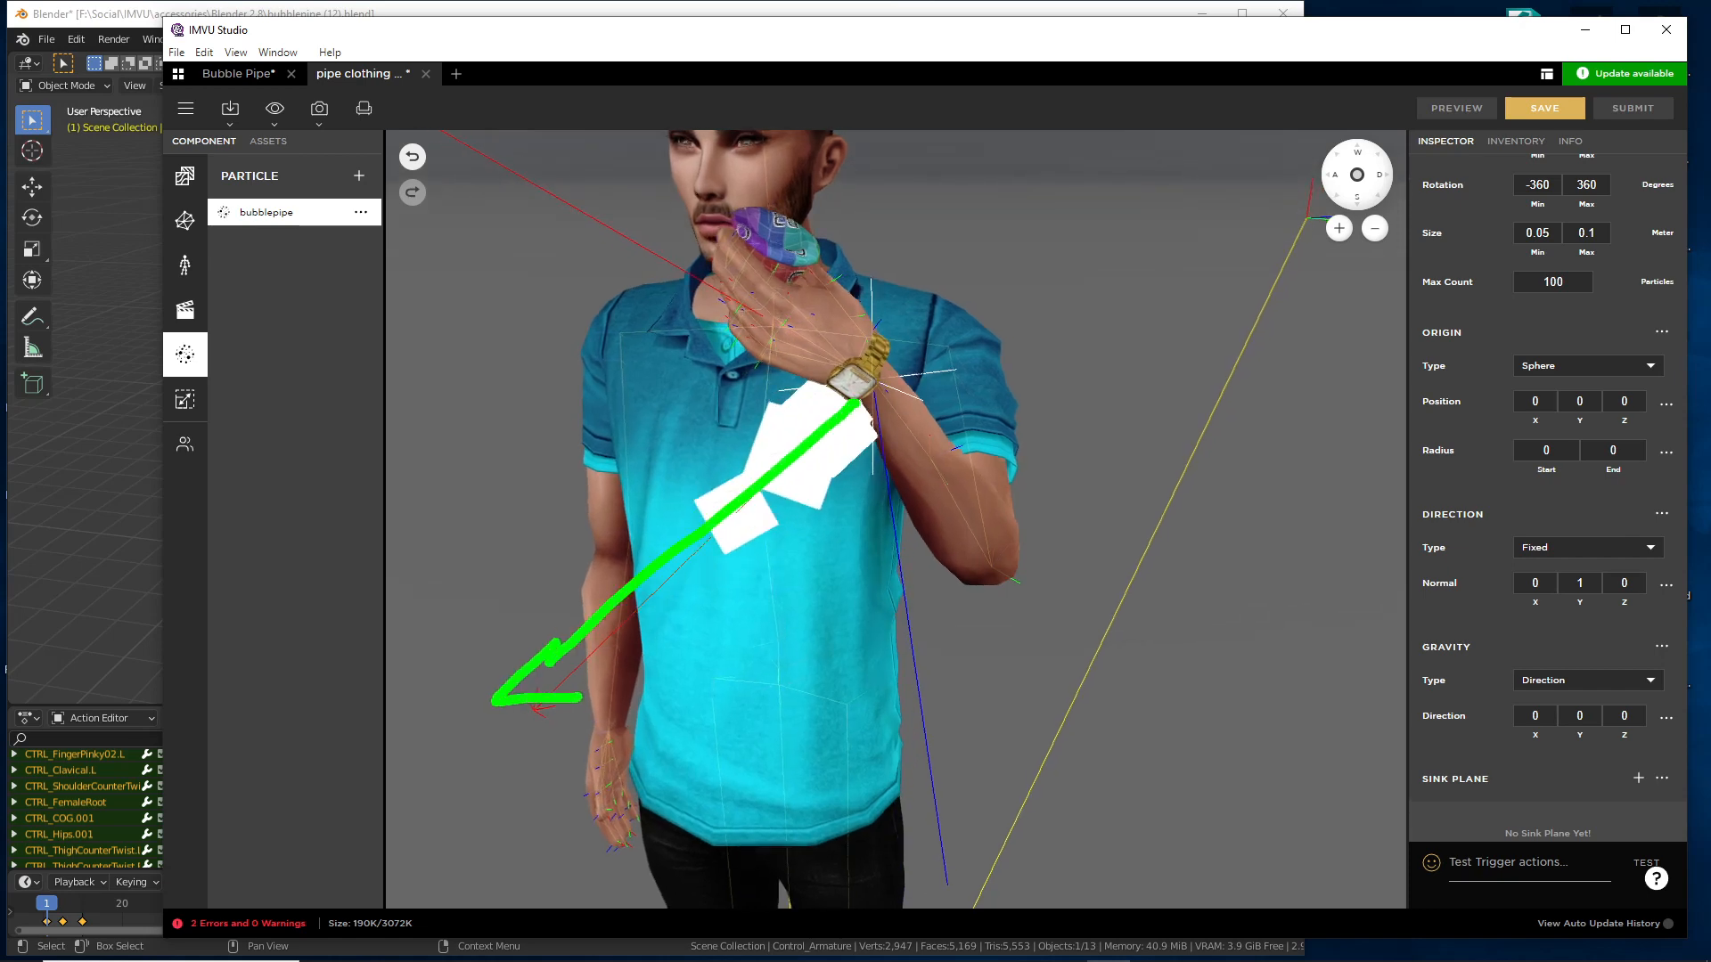
pyautogui.scroll(3, 676, 681)
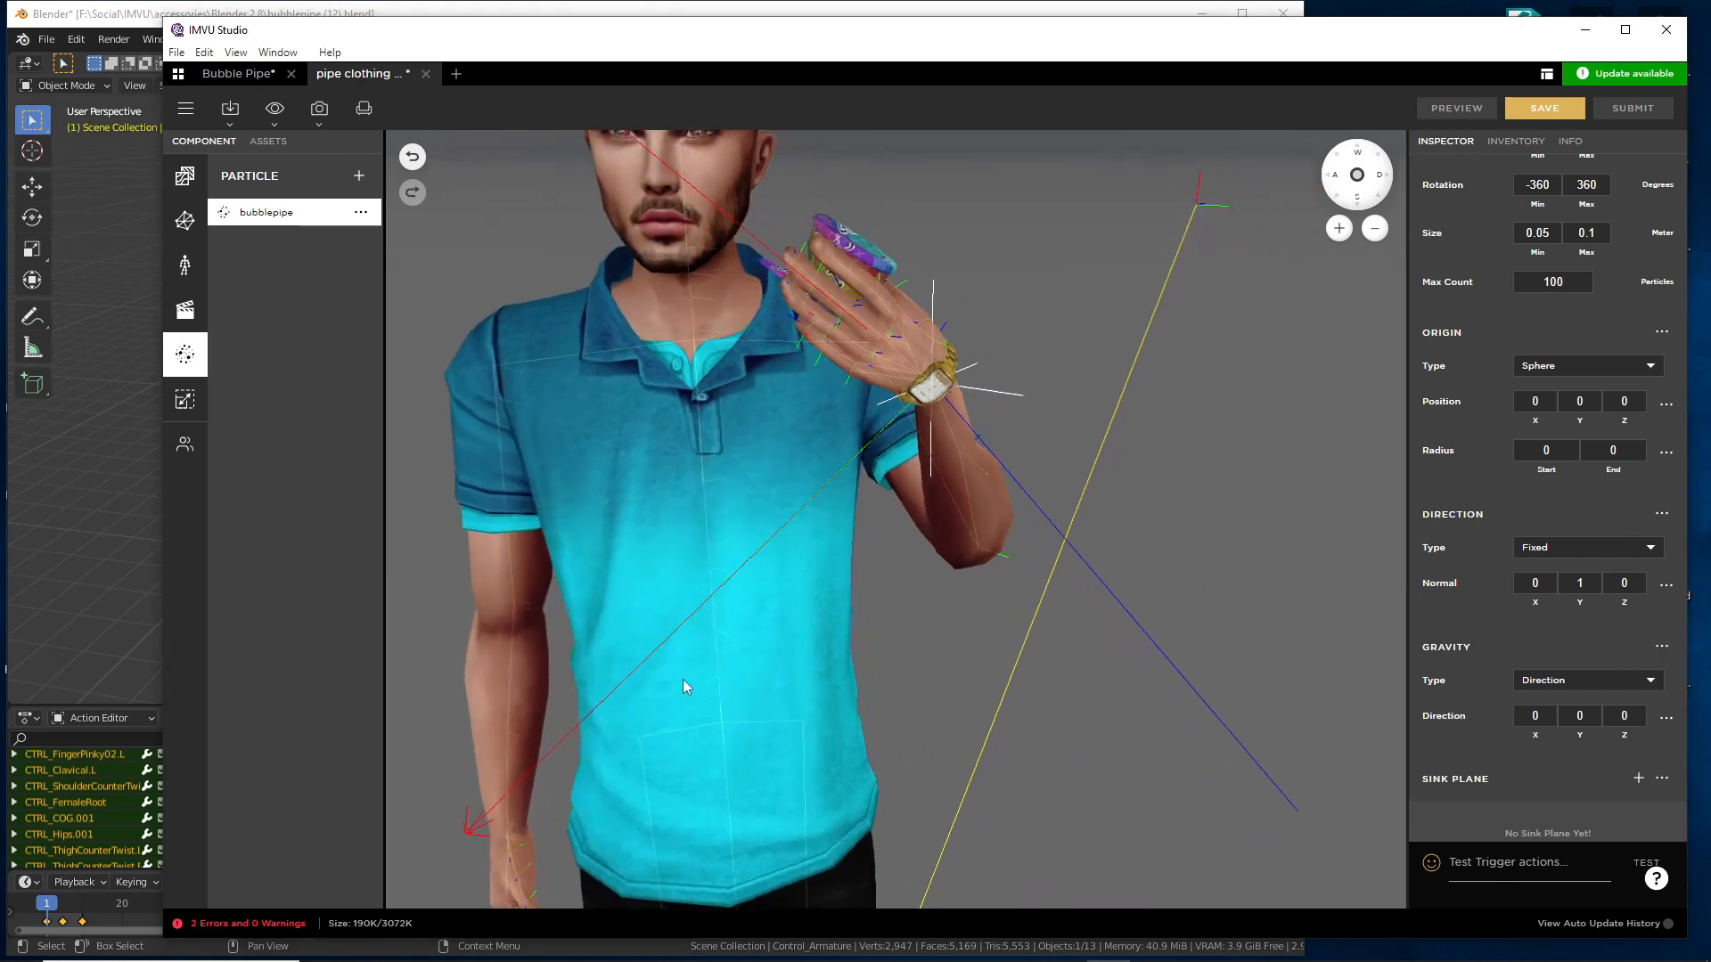
pyautogui.moveTo(729, 580); pyautogui.dragTo(787, 655, button='right')
pyautogui.moveTo(787, 655); pyautogui.dragTo(872, 494)
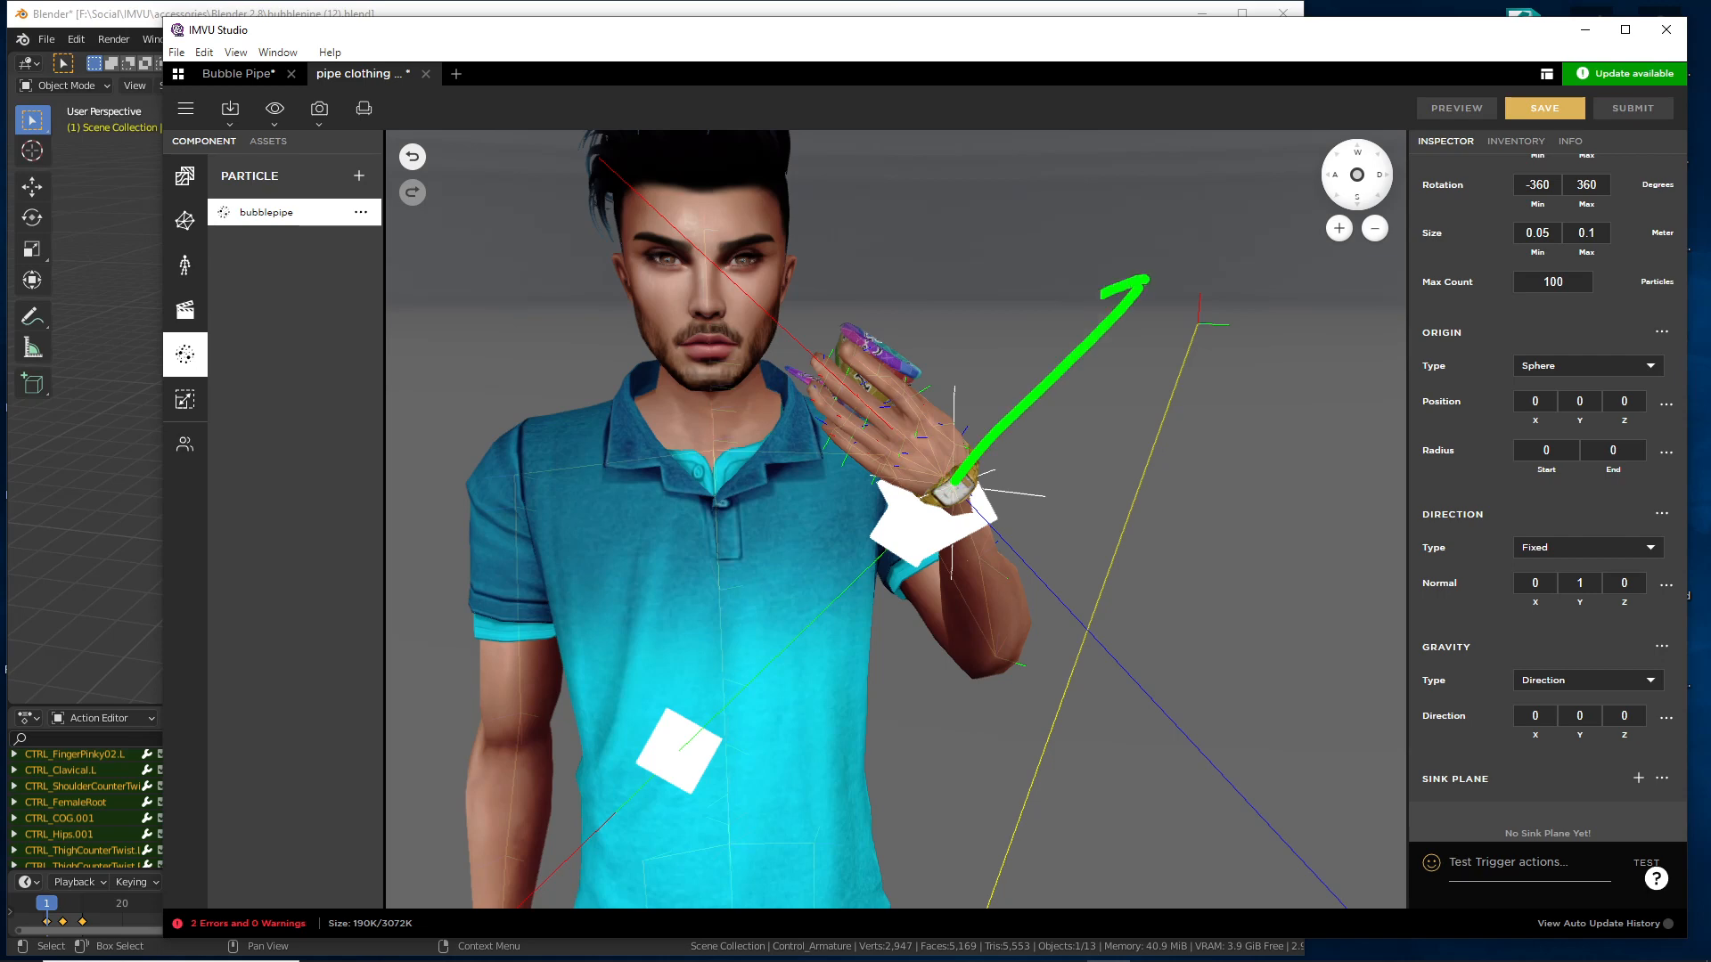
pyautogui.press('Escape')
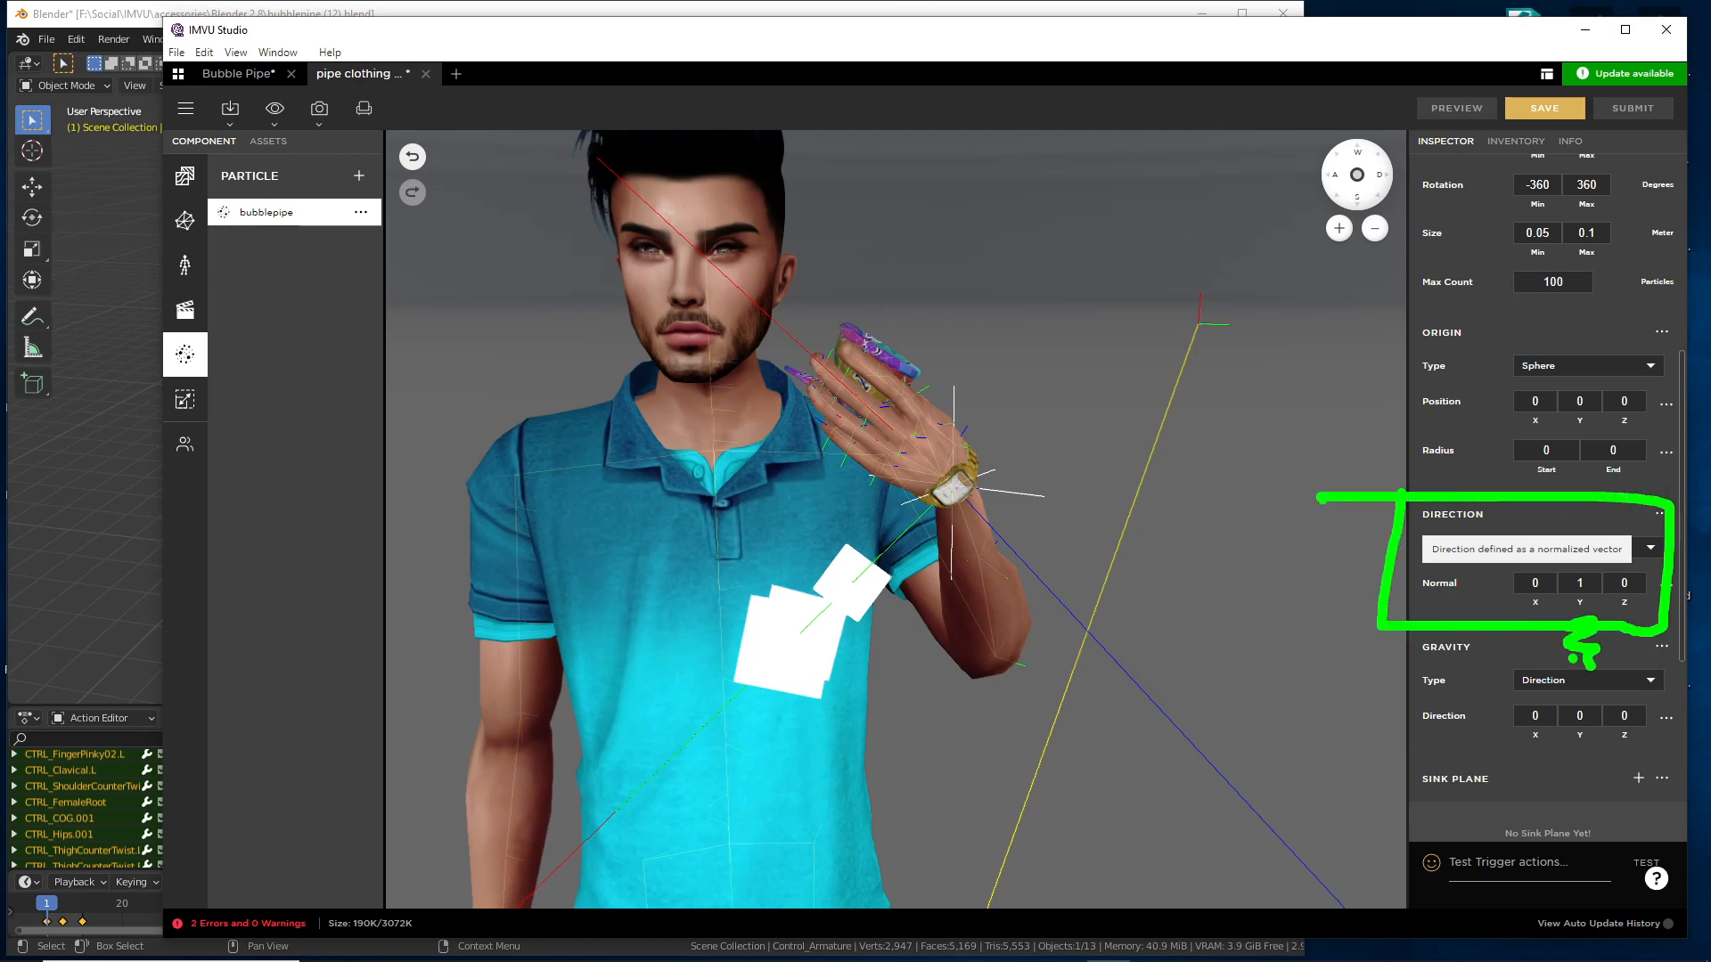
pyautogui.press('Escape')
pyautogui.write('-')
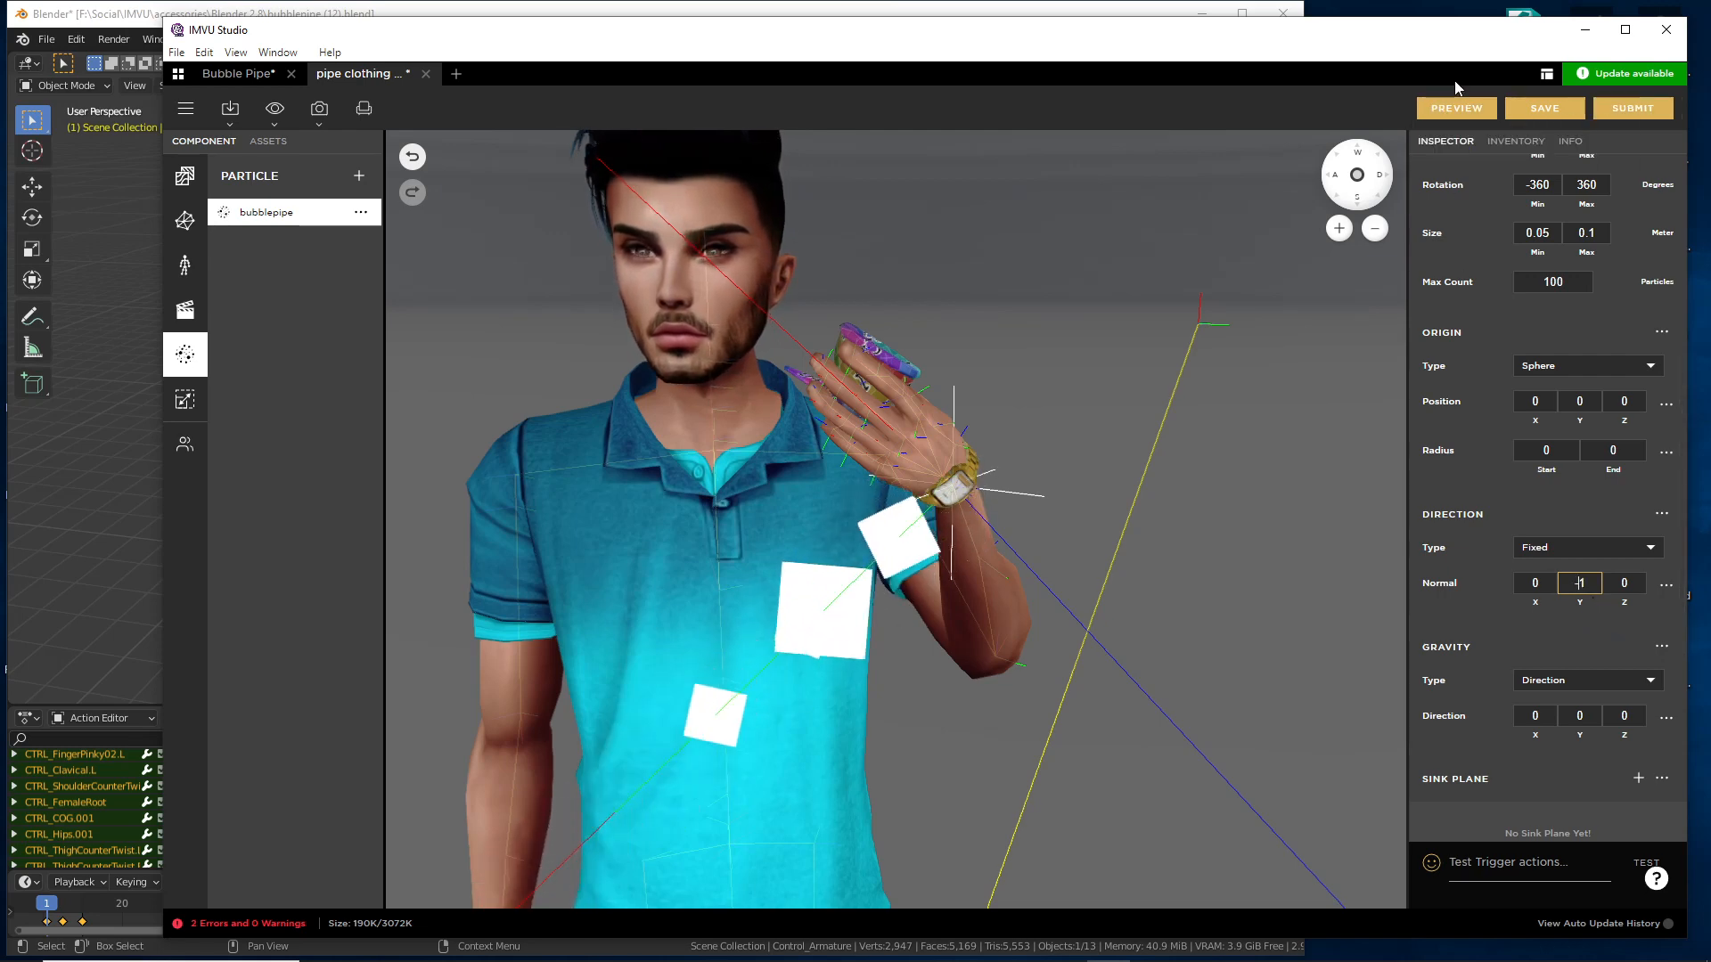
pyautogui.click(1456, 109)
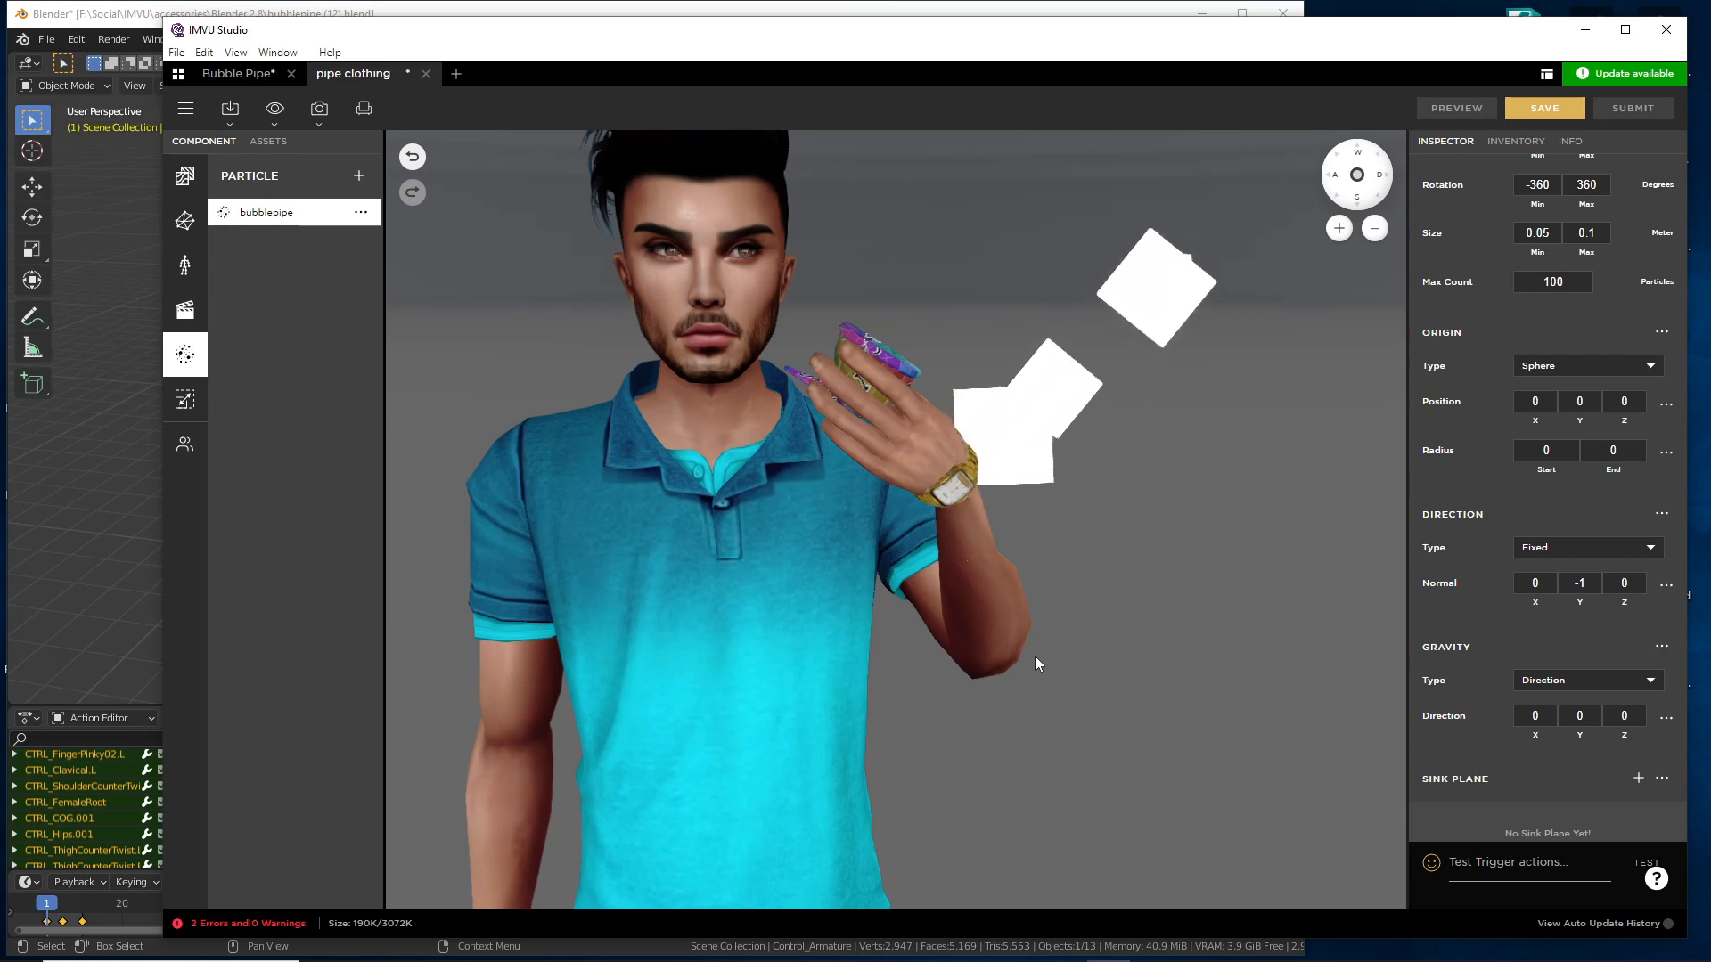
# - Examine the reversed particle path against the hand node's axes and the pipe from several angles
pyautogui.moveTo(1078, 665); pyautogui.dragTo(1054, 633)
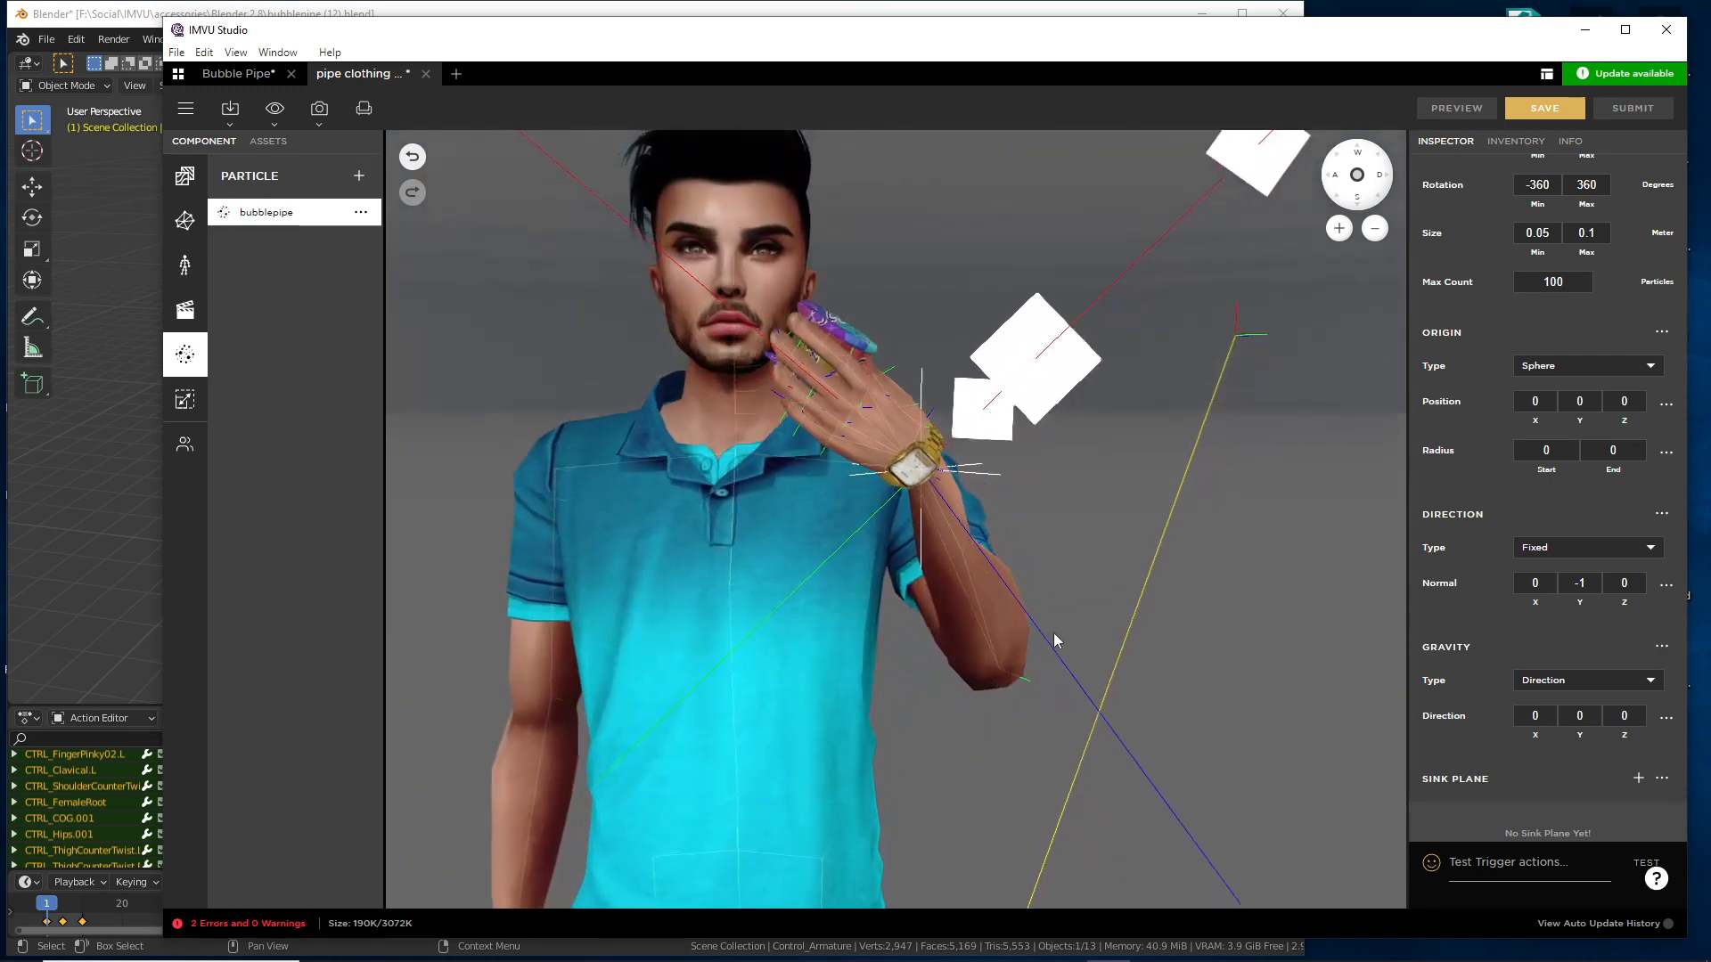
pyautogui.moveTo(991, 522); pyautogui.dragTo(998, 564, button='right')
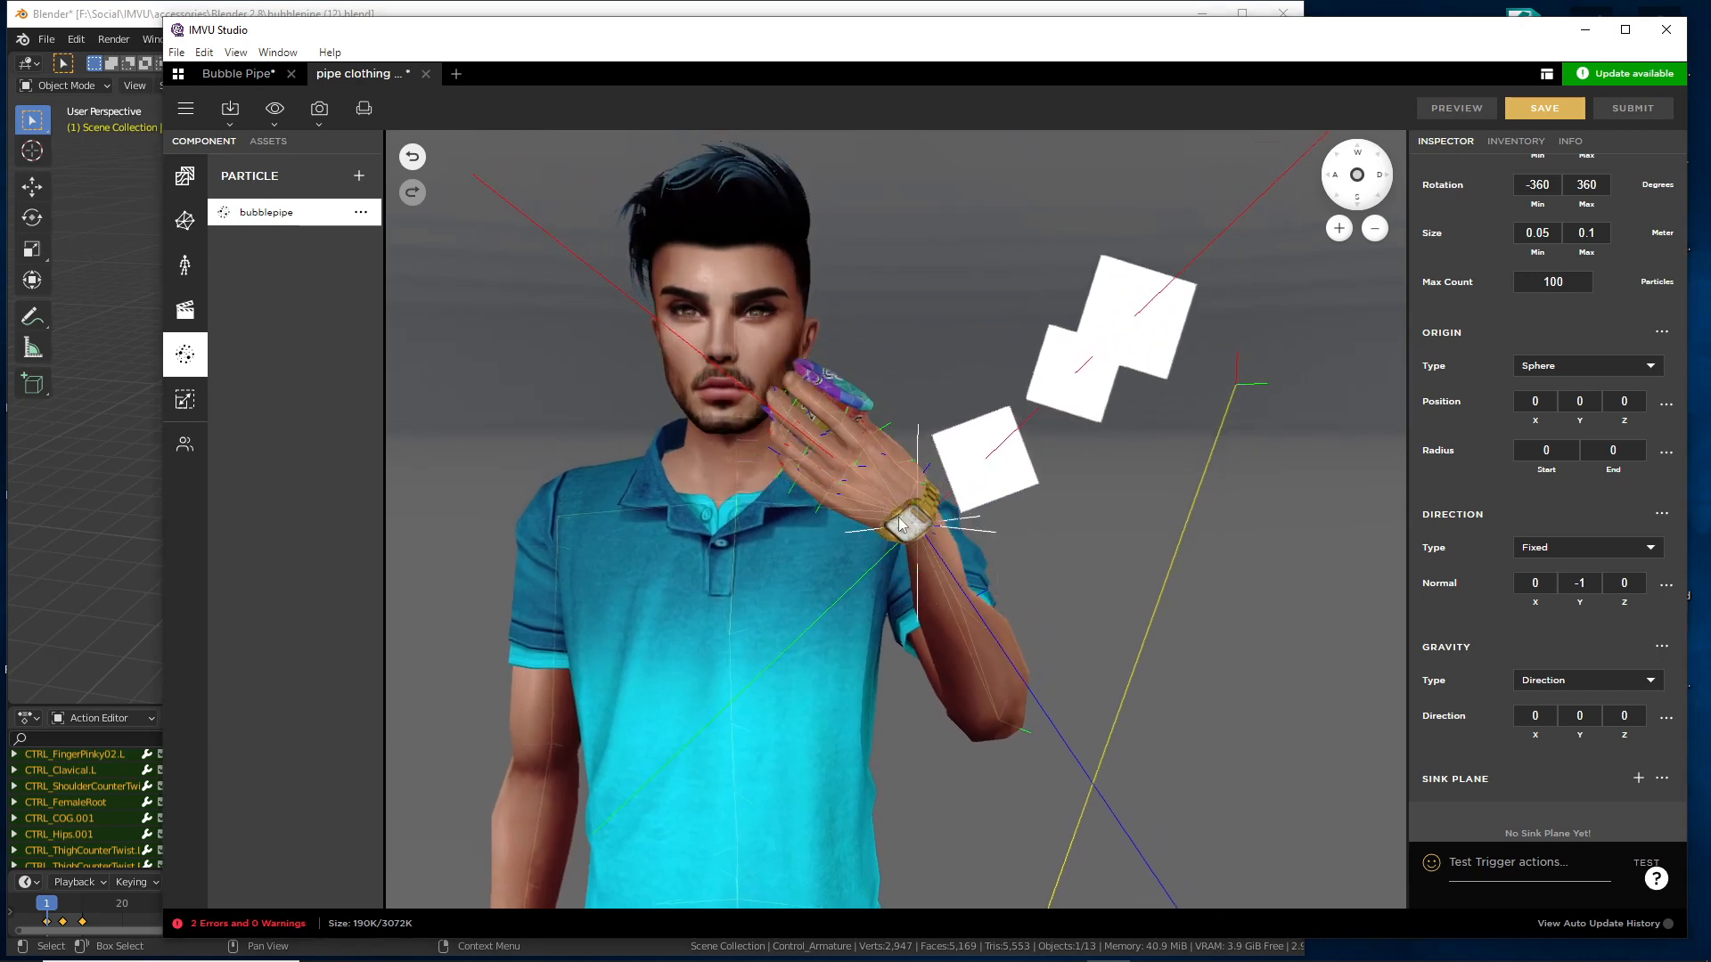
pyautogui.moveTo(929, 544)
pyautogui.mouseDown()
pyautogui.moveTo(872, 624)
pyautogui.moveTo(752, 638)
pyautogui.moveTo(878, 615)
pyautogui.moveTo(880, 581)
pyautogui.mouseUp()
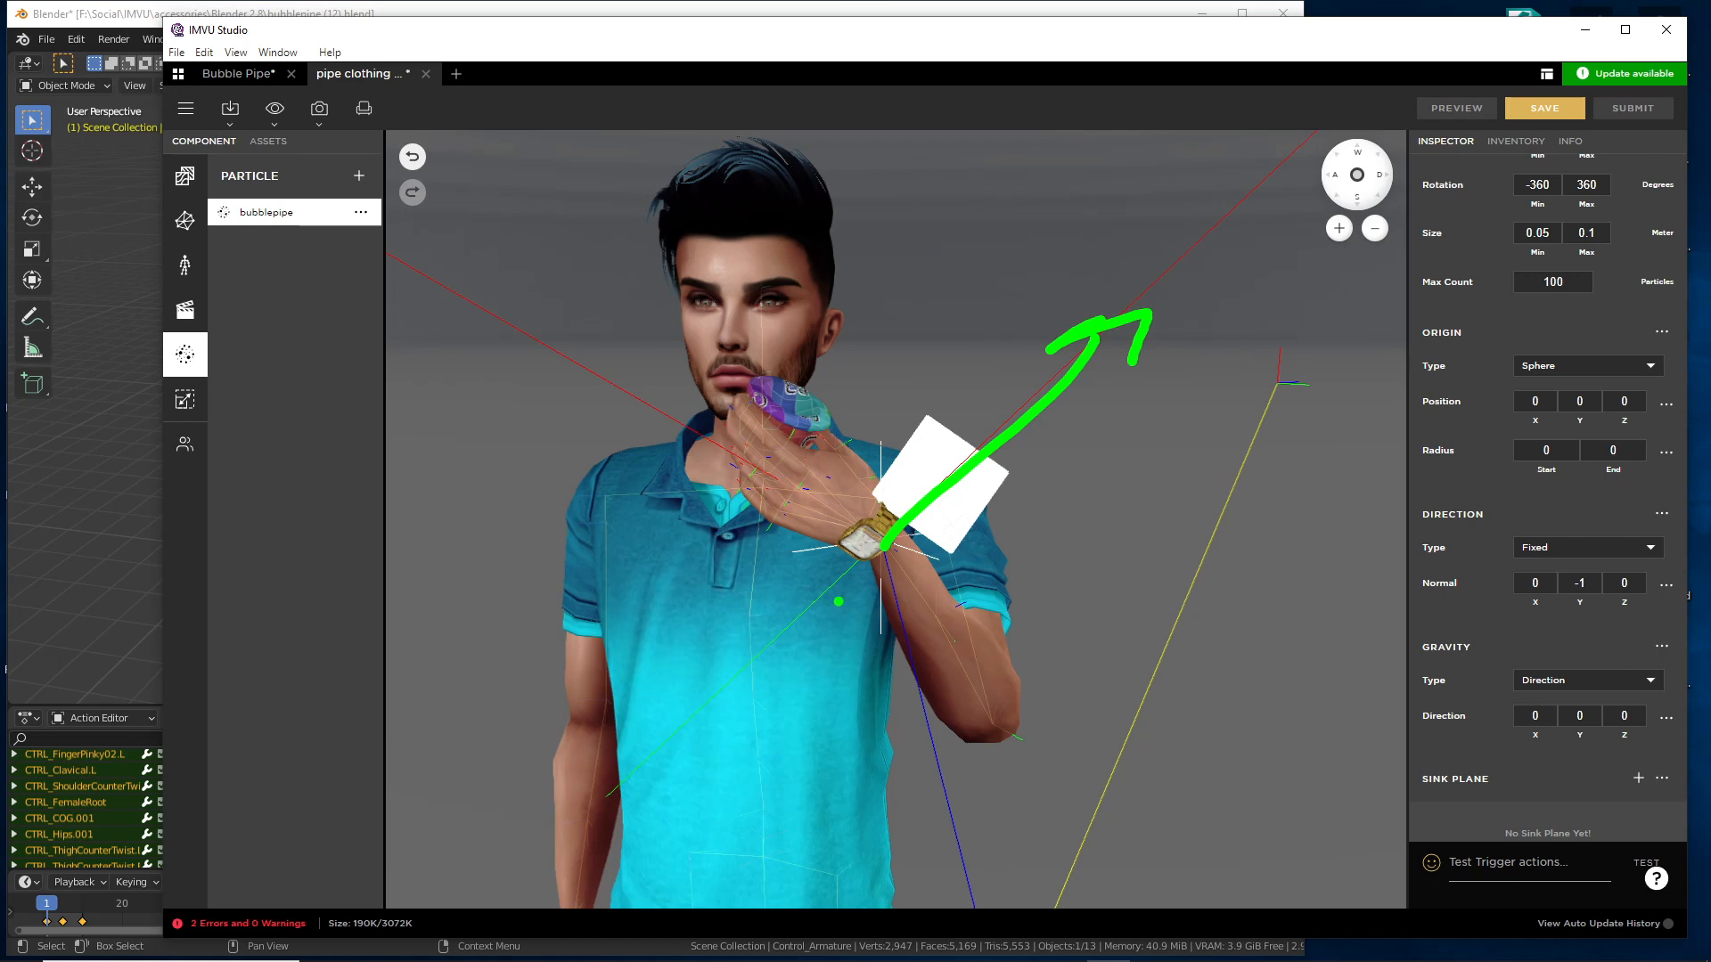
pyautogui.press('Escape')
pyautogui.moveTo(996, 627)
pyautogui.mouseDown()
pyautogui.moveTo(890, 579)
pyautogui.moveTo(949, 581)
pyautogui.mouseUp()
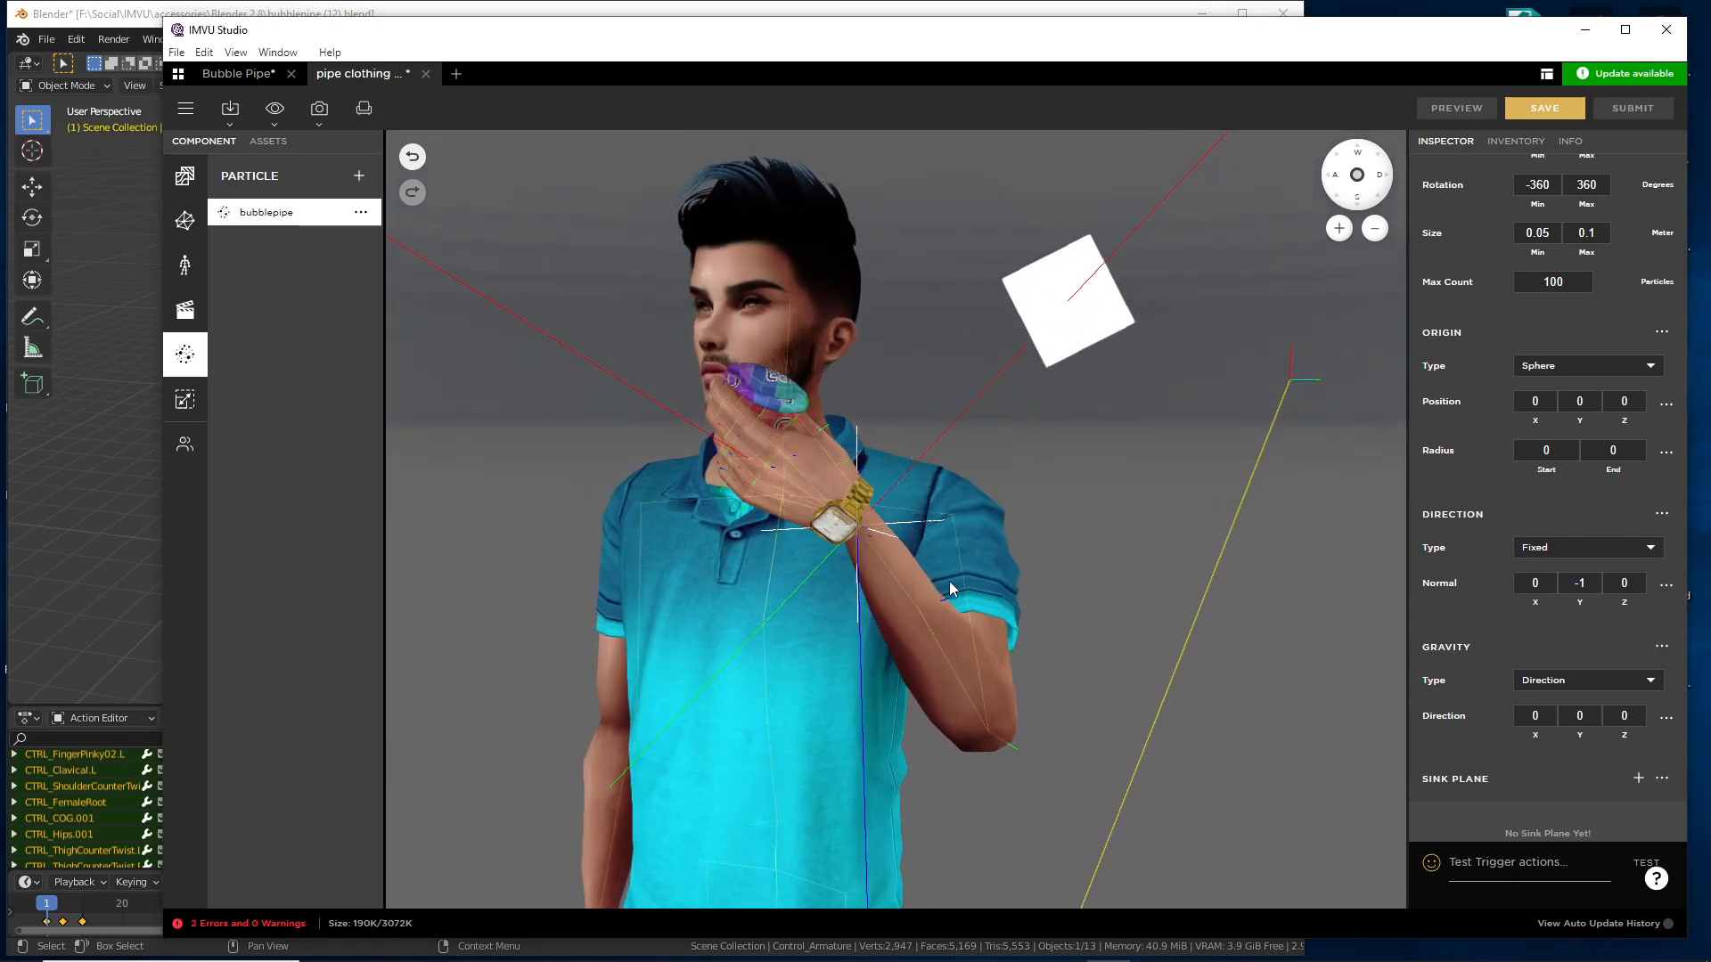
pyautogui.moveTo(950, 581); pyautogui.dragTo(996, 620, button='right')
pyautogui.scroll(2, 1003, 632)
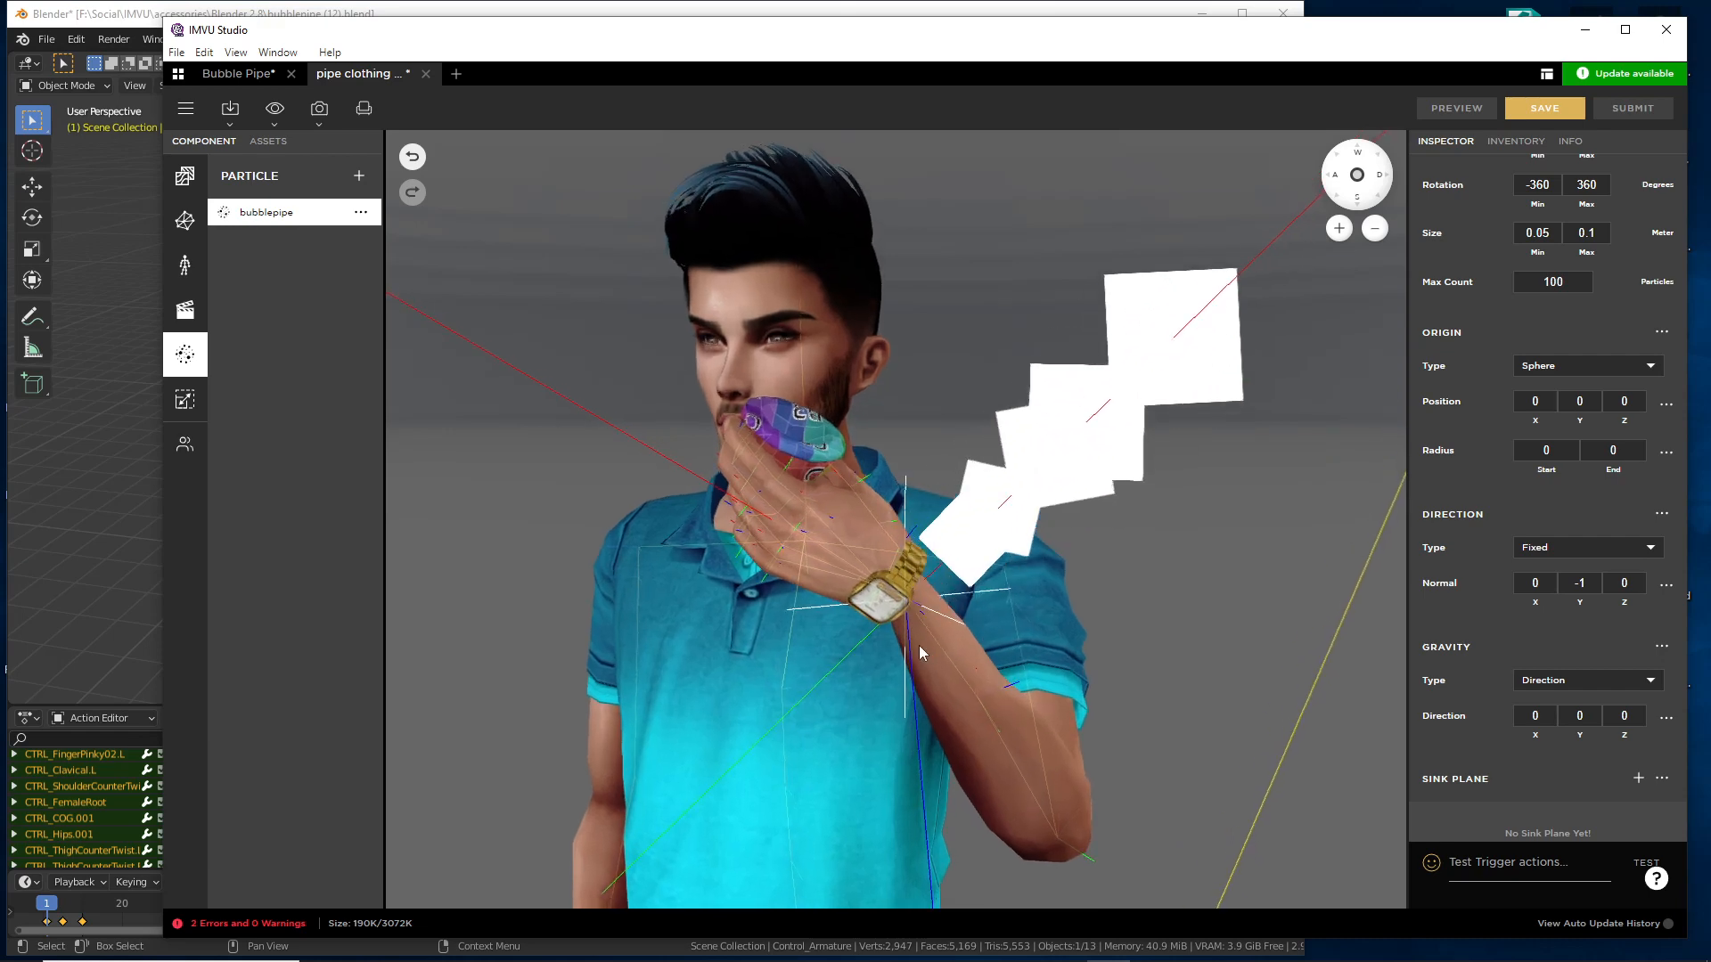
pyautogui.scroll(-3, 900, 682)
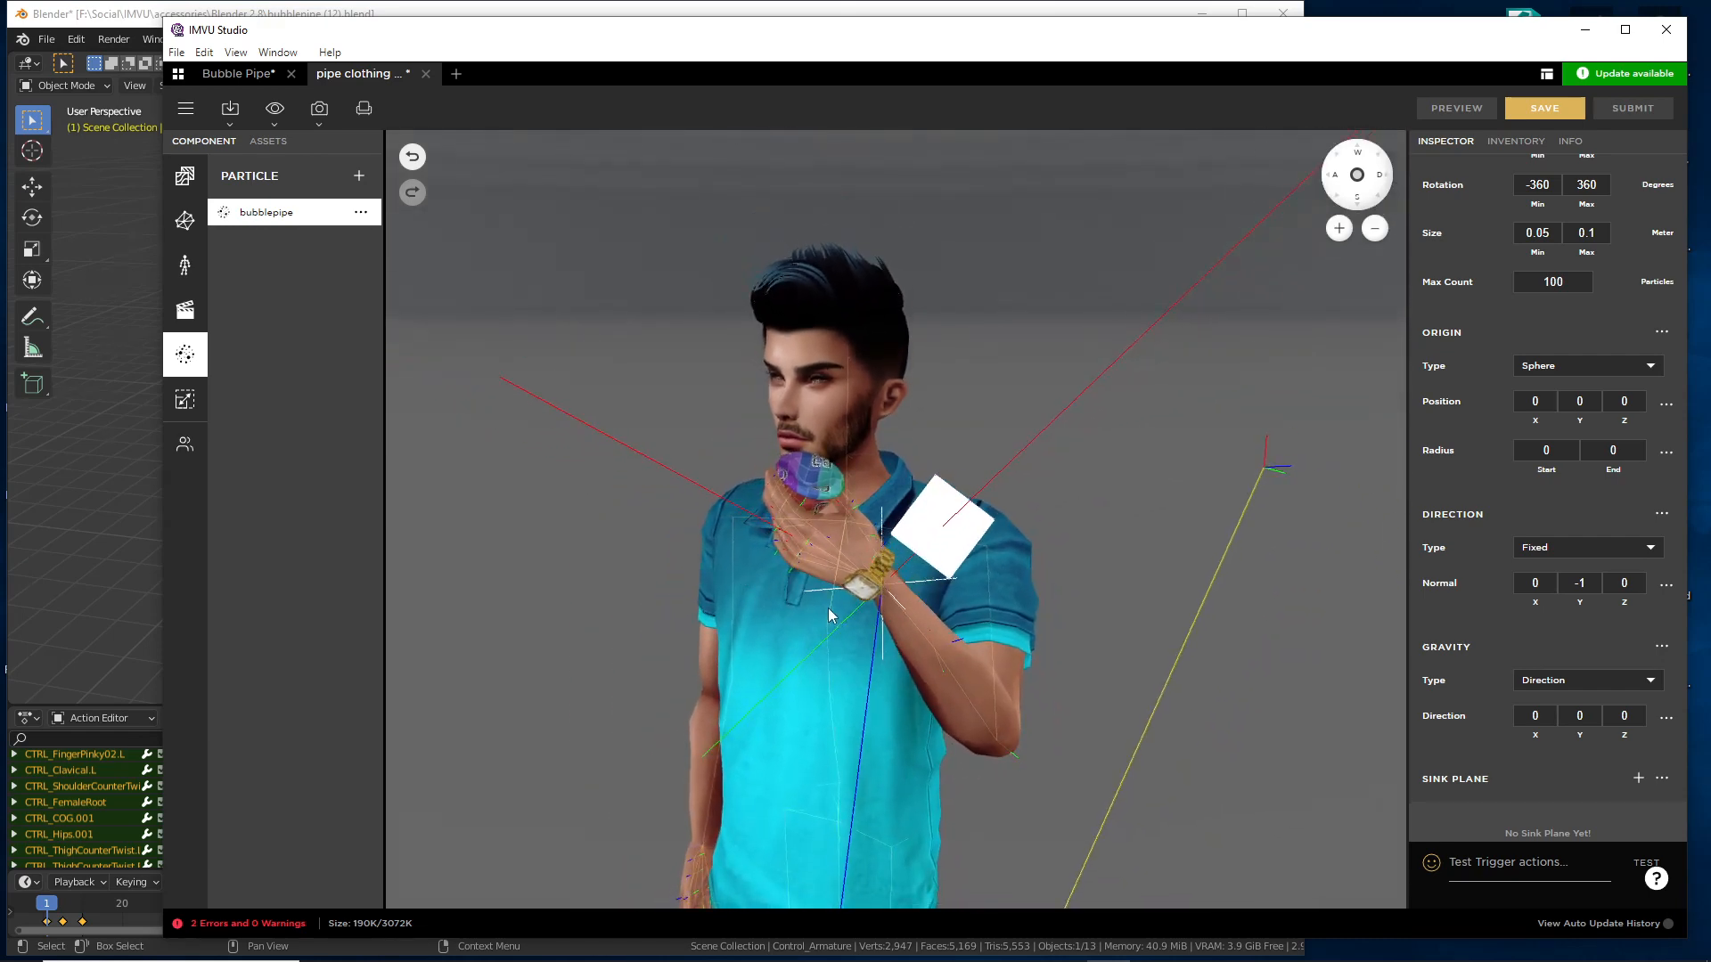
pyautogui.moveTo(847, 617); pyautogui.dragTo(801, 524)
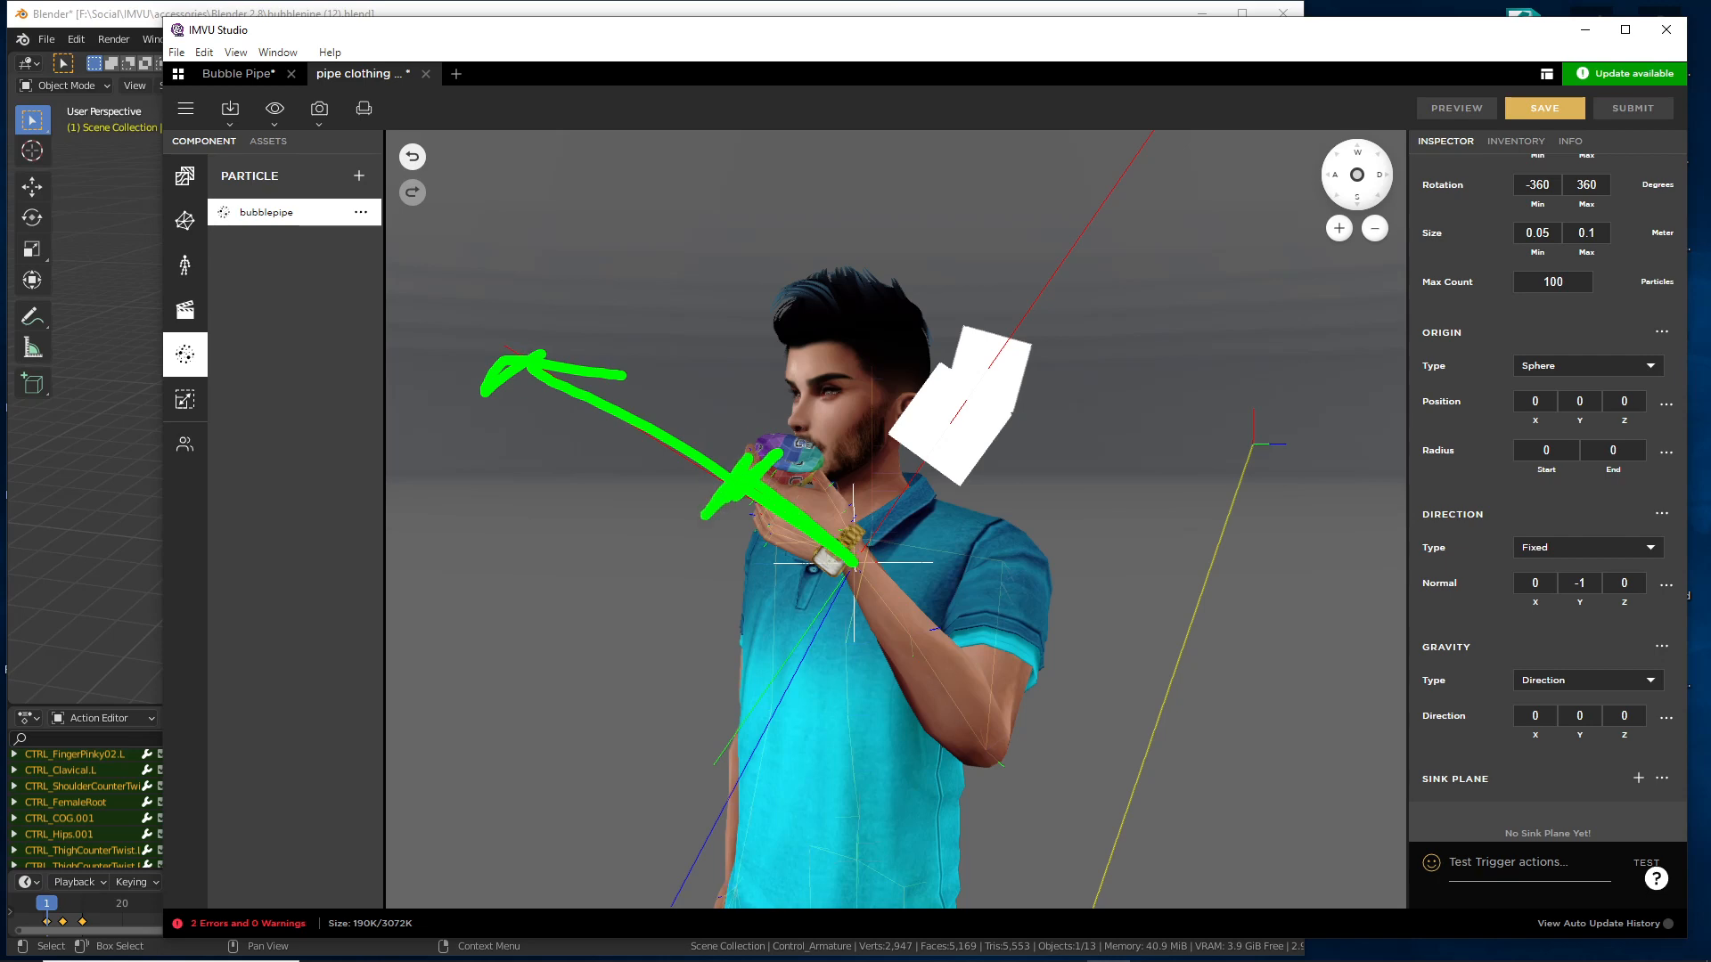
pyautogui.press('Escape')
pyautogui.moveTo(709, 554)
pyautogui.mouseDown()
pyautogui.moveTo(777, 600)
pyautogui.moveTo(813, 595)
pyautogui.mouseUp()
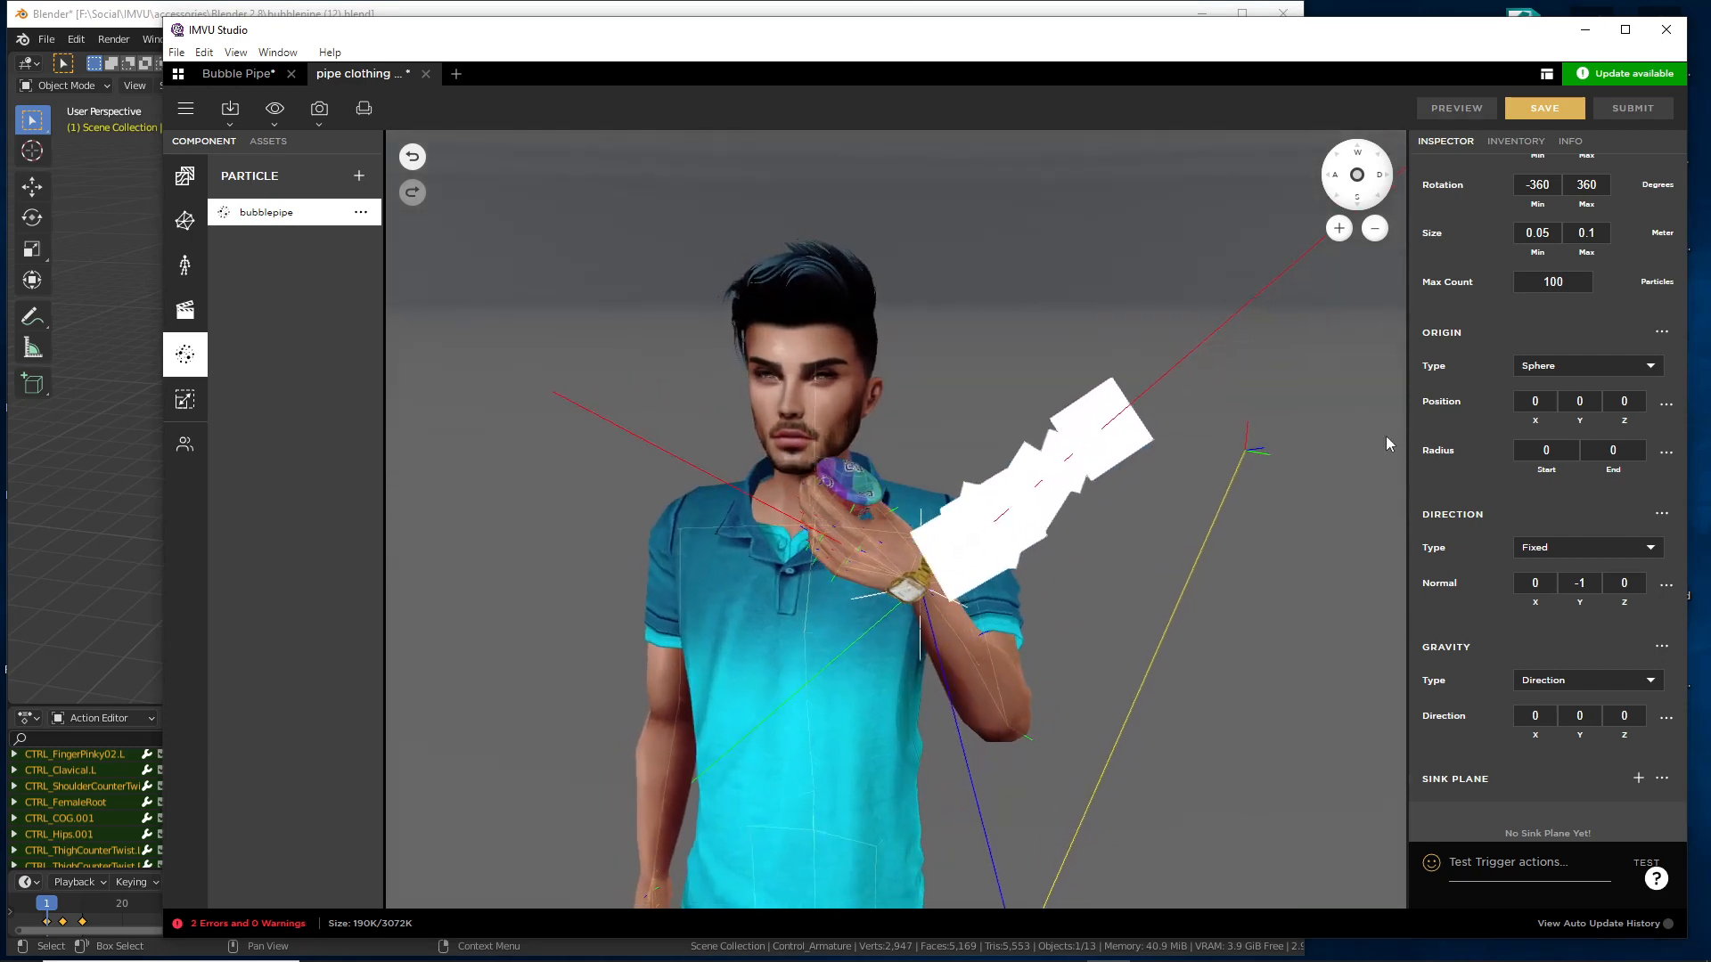
# - Set the X position of the particle's origin sphere to 0.5 and preview the change
pyautogui.click(1548, 401)
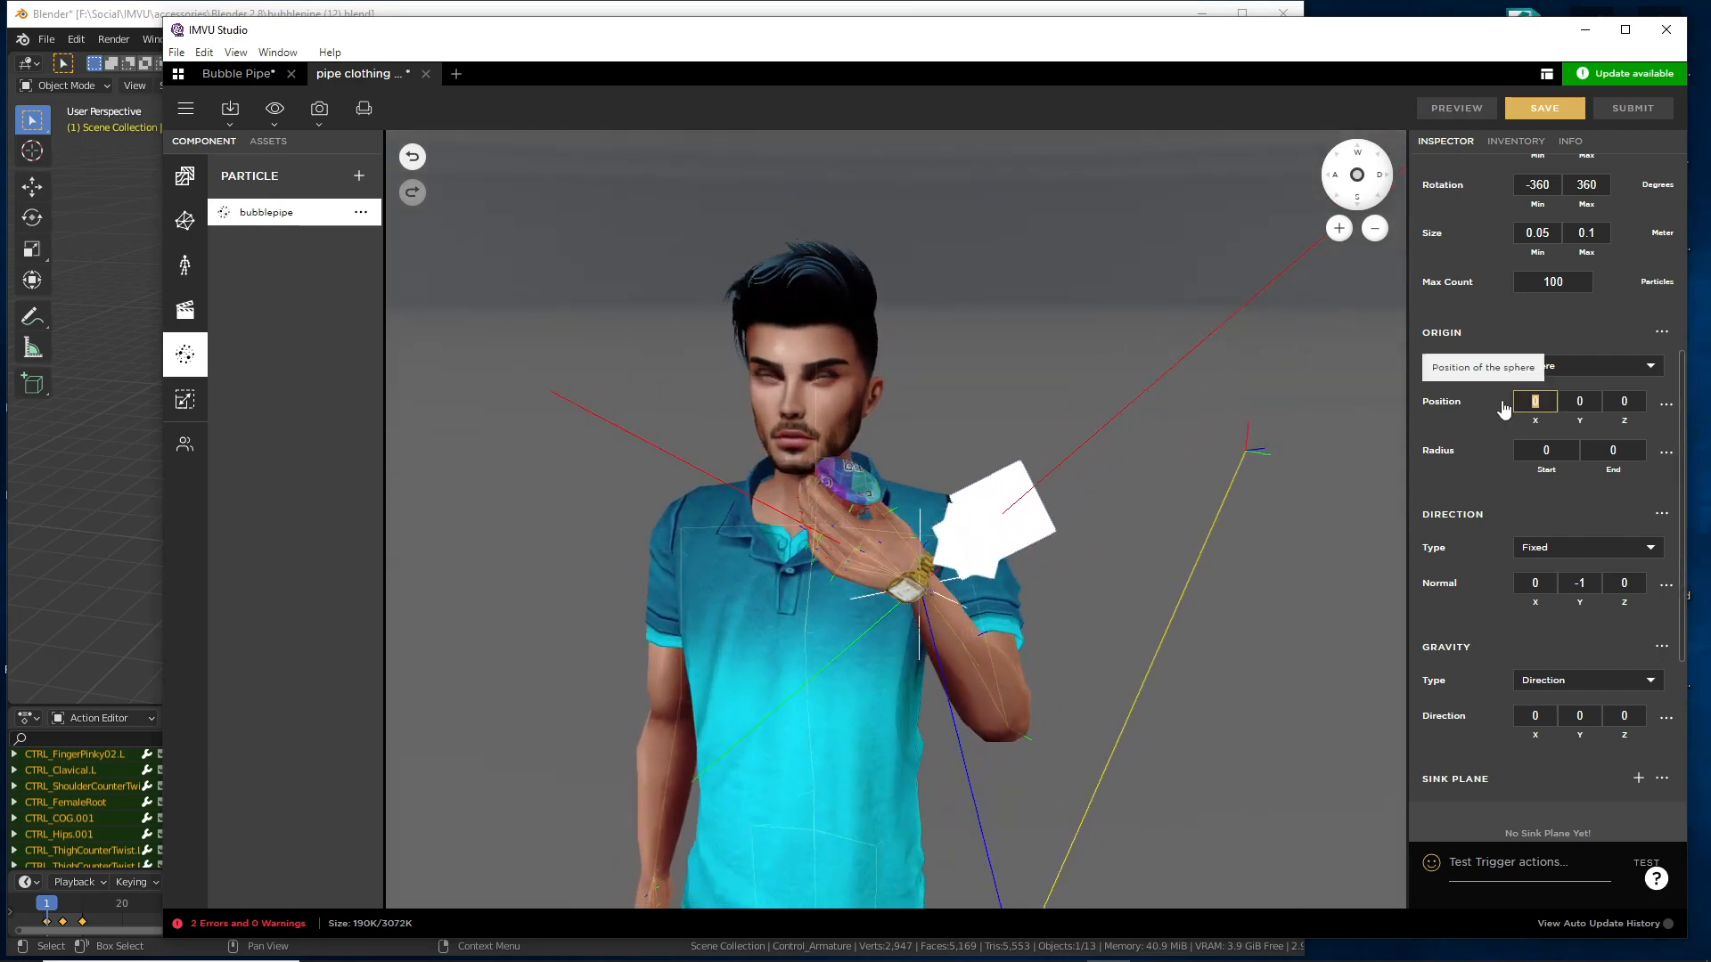
pyautogui.press('BackSpace')
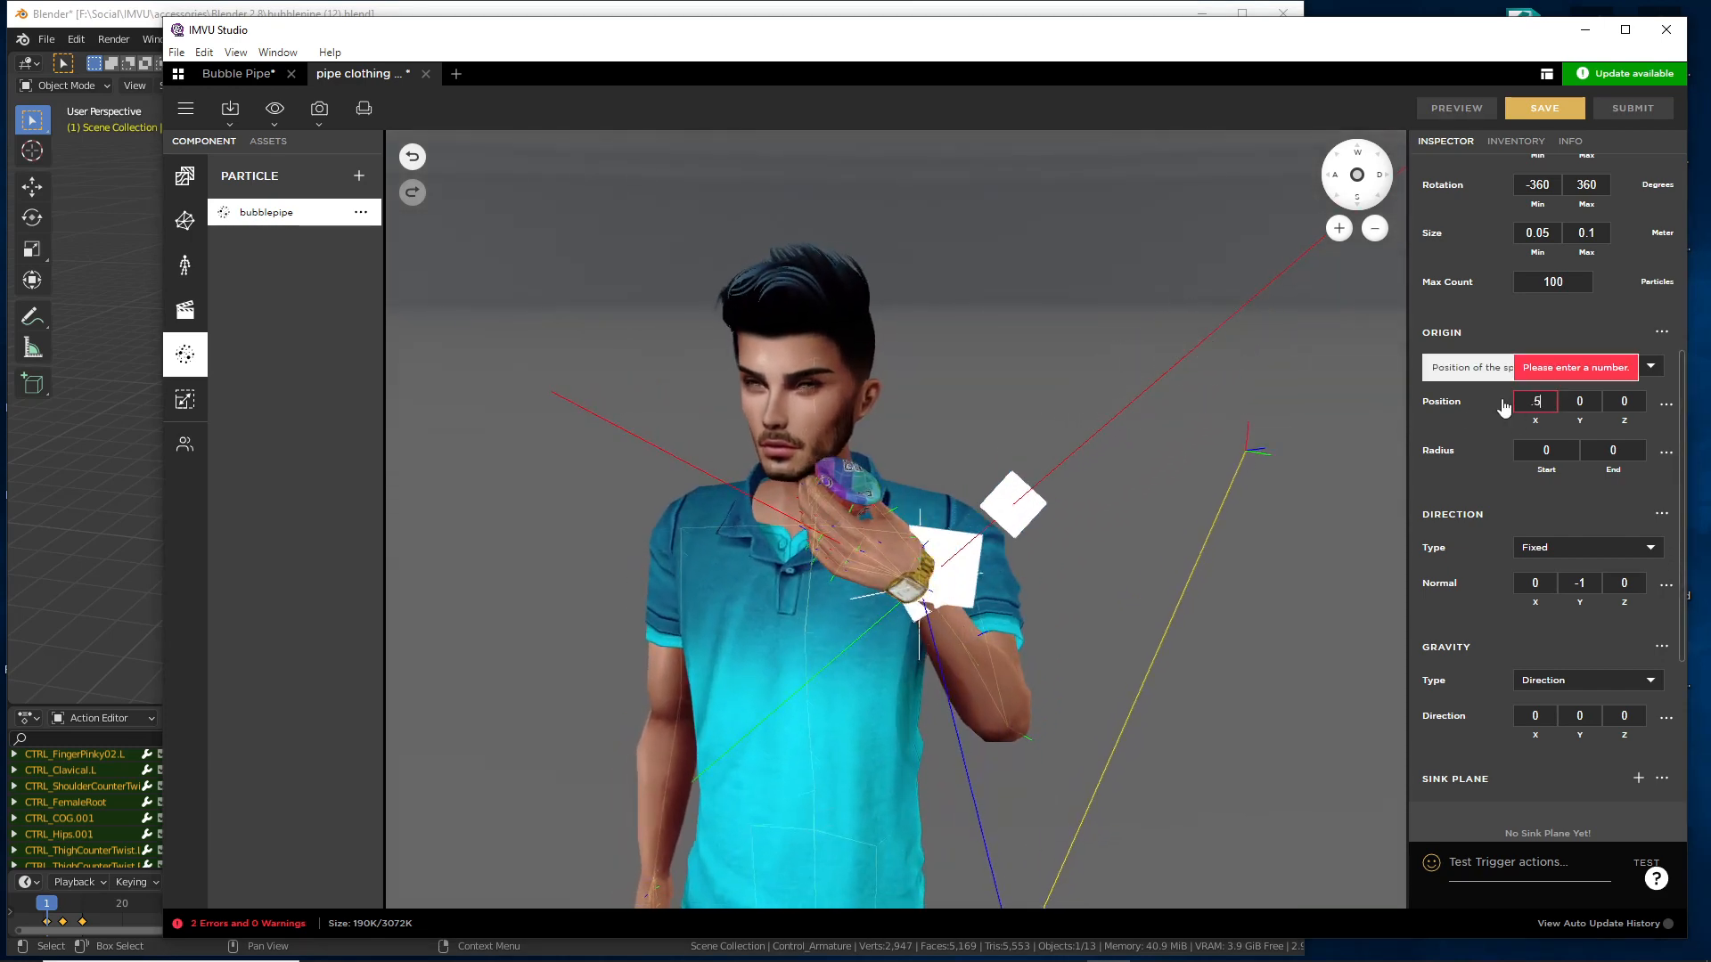
pyautogui.write('0.5')
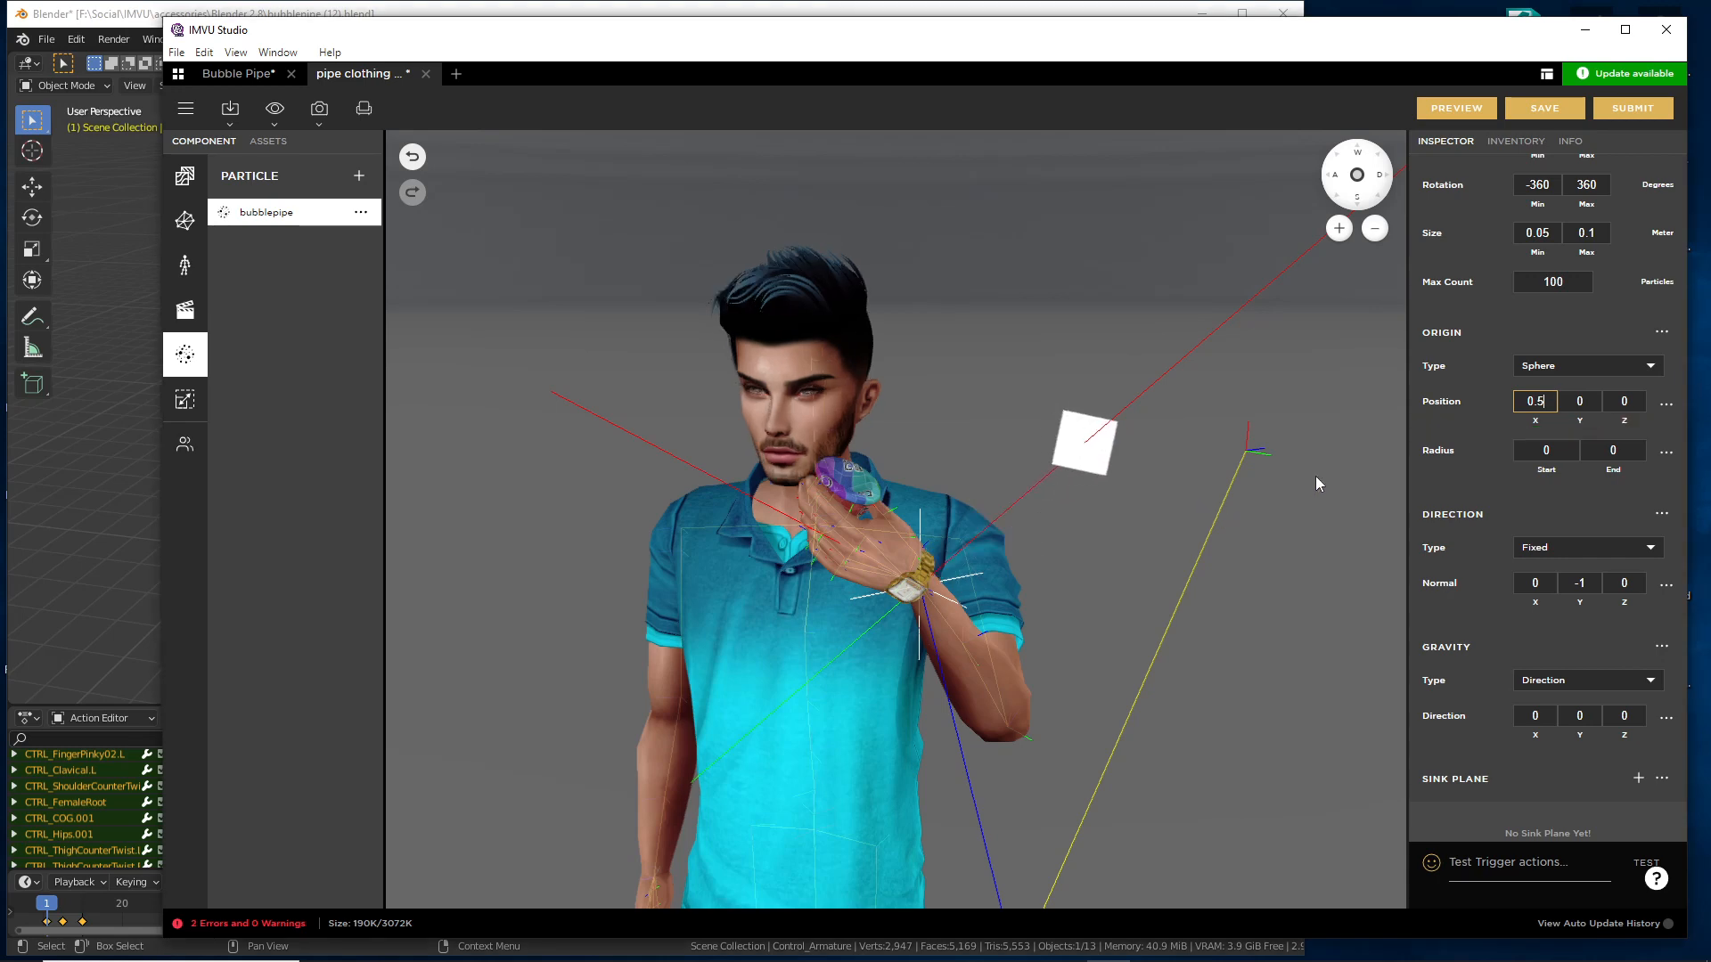
pyautogui.click(1456, 108)
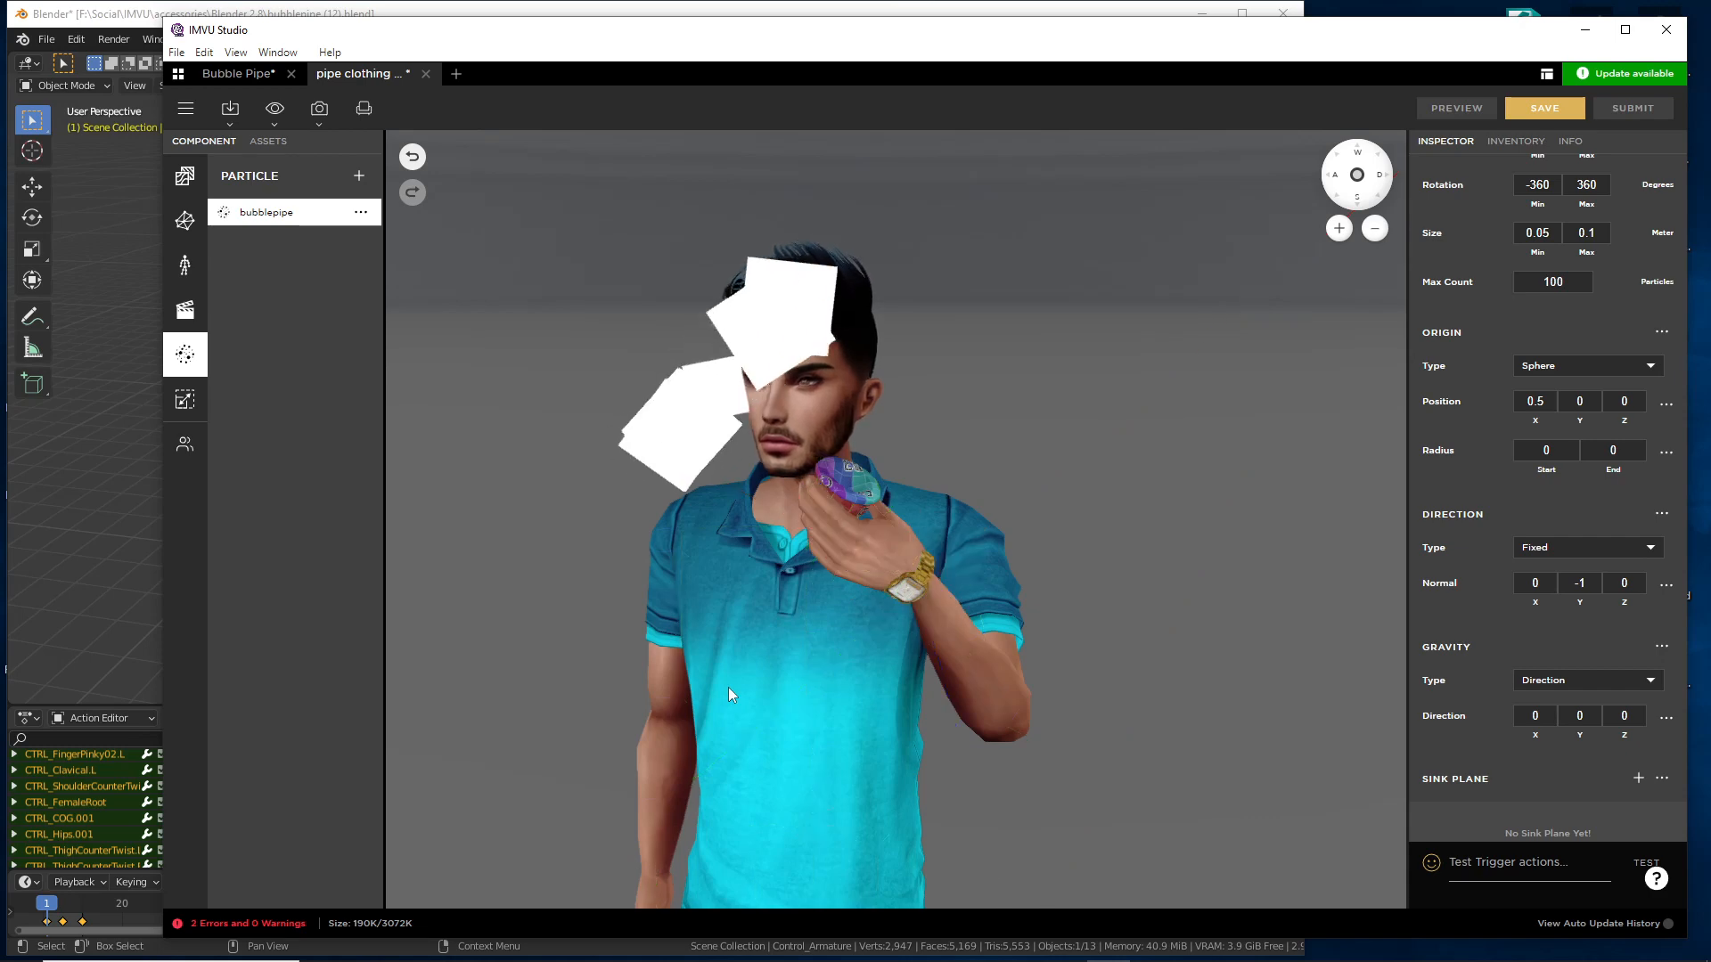
# - Set the origin sphere's X position to 0.175 to bring the emission point near the pipe, and preview the change
pyautogui.moveTo(729, 687); pyautogui.dragTo(668, 654)
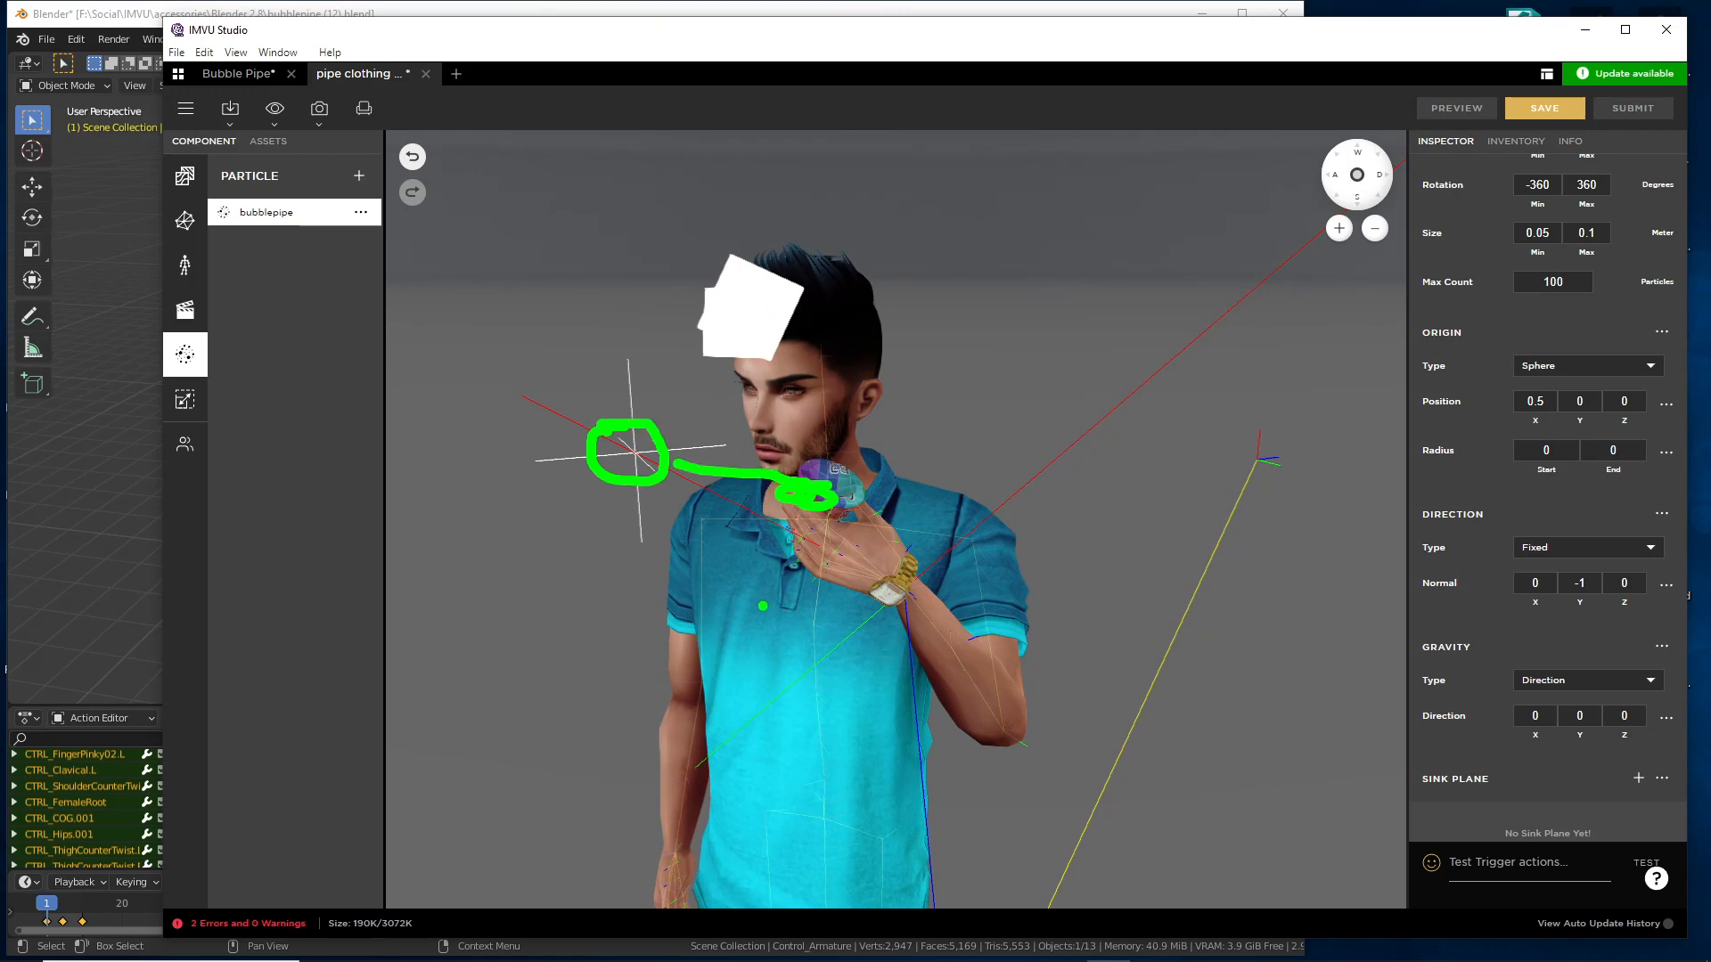
pyautogui.press('Escape')
pyautogui.moveTo(763, 608)
pyautogui.mouseDown()
pyautogui.moveTo(729, 768)
pyautogui.moveTo(747, 811)
pyautogui.moveTo(735, 788)
pyautogui.mouseUp()
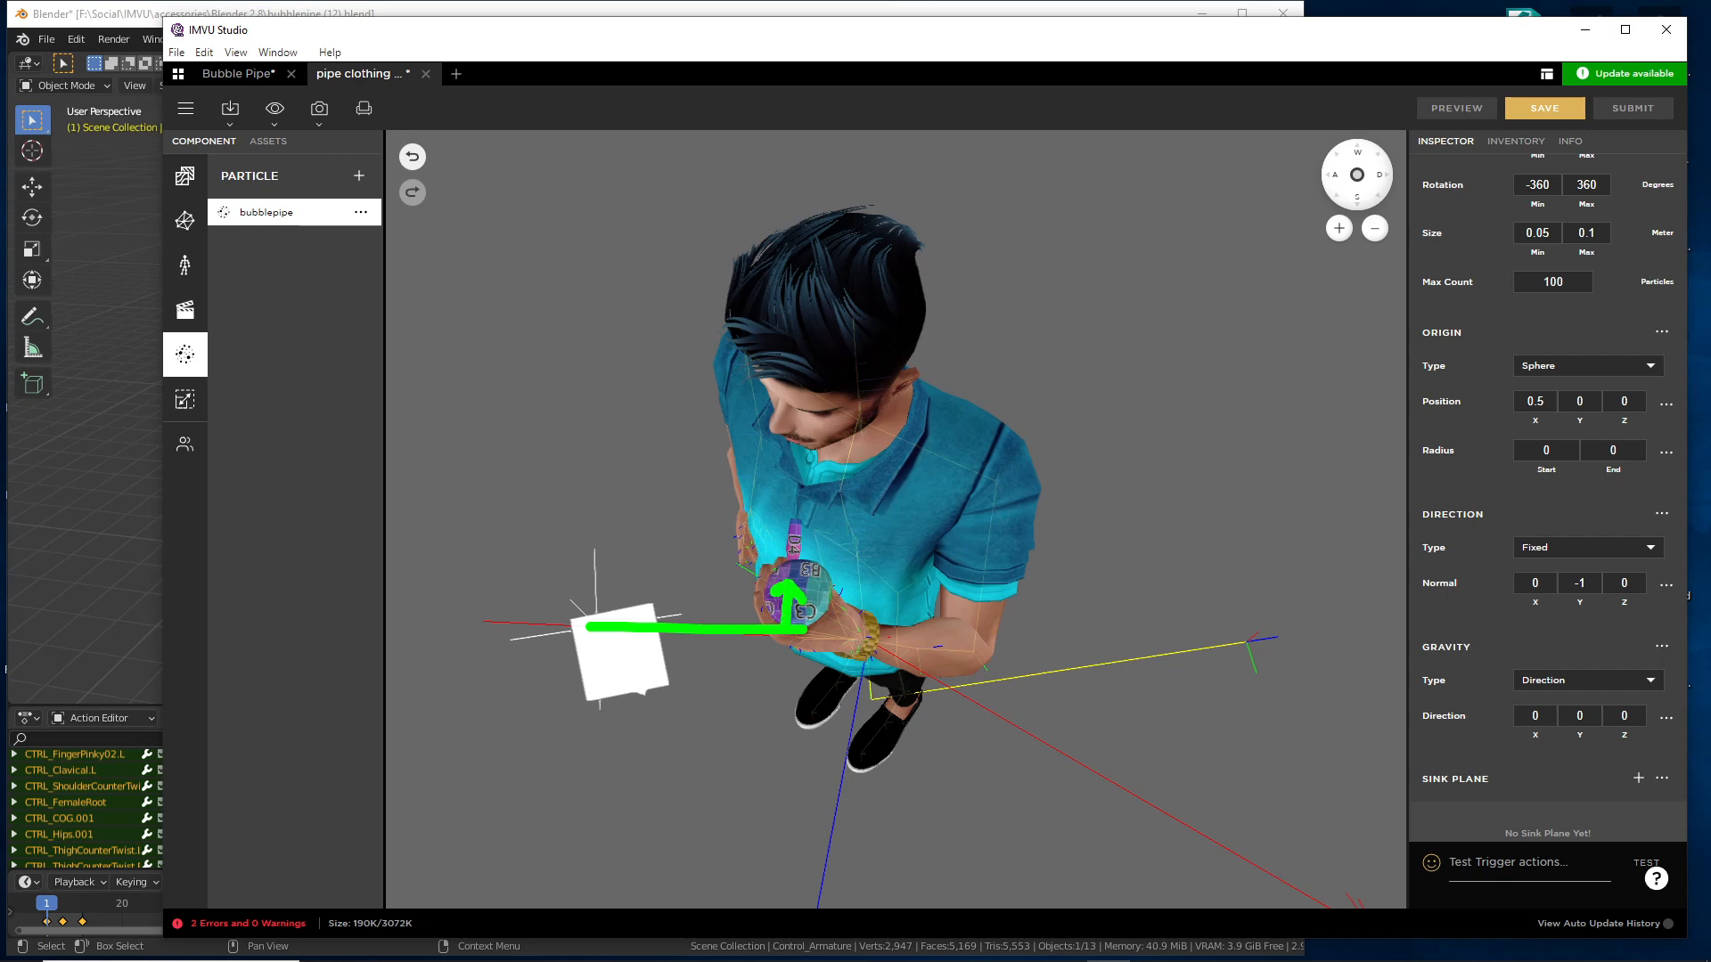
pyautogui.press('Escape')
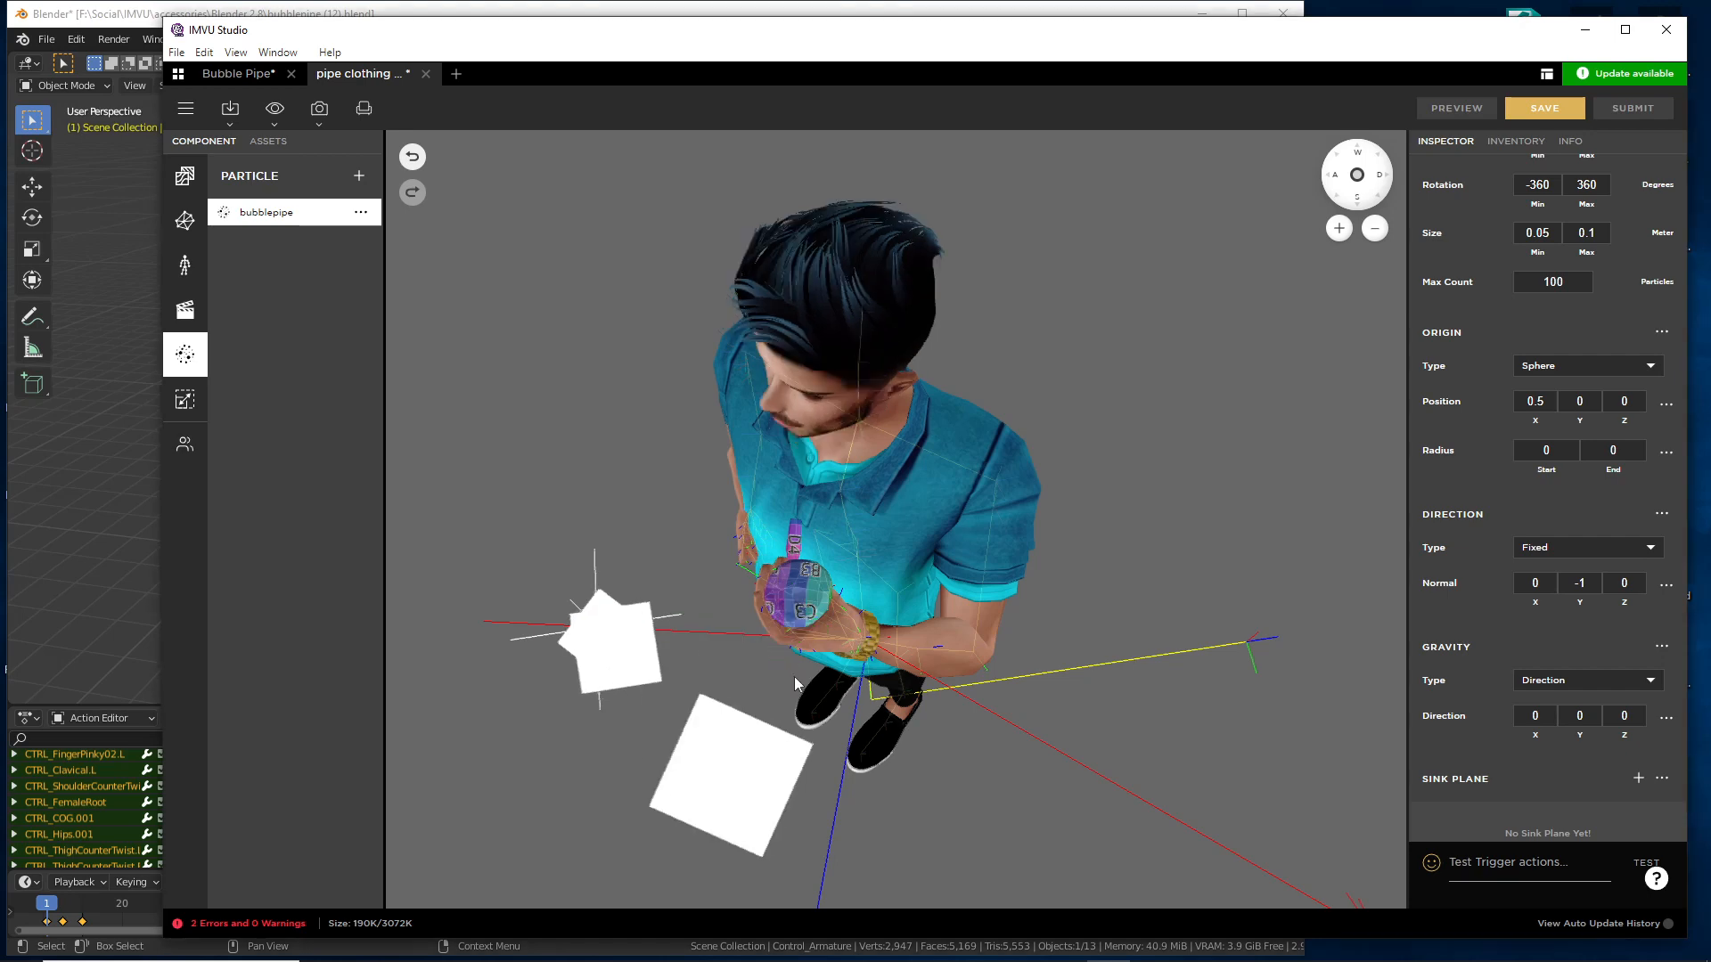
pyautogui.moveTo(788, 702); pyautogui.dragTo(754, 692)
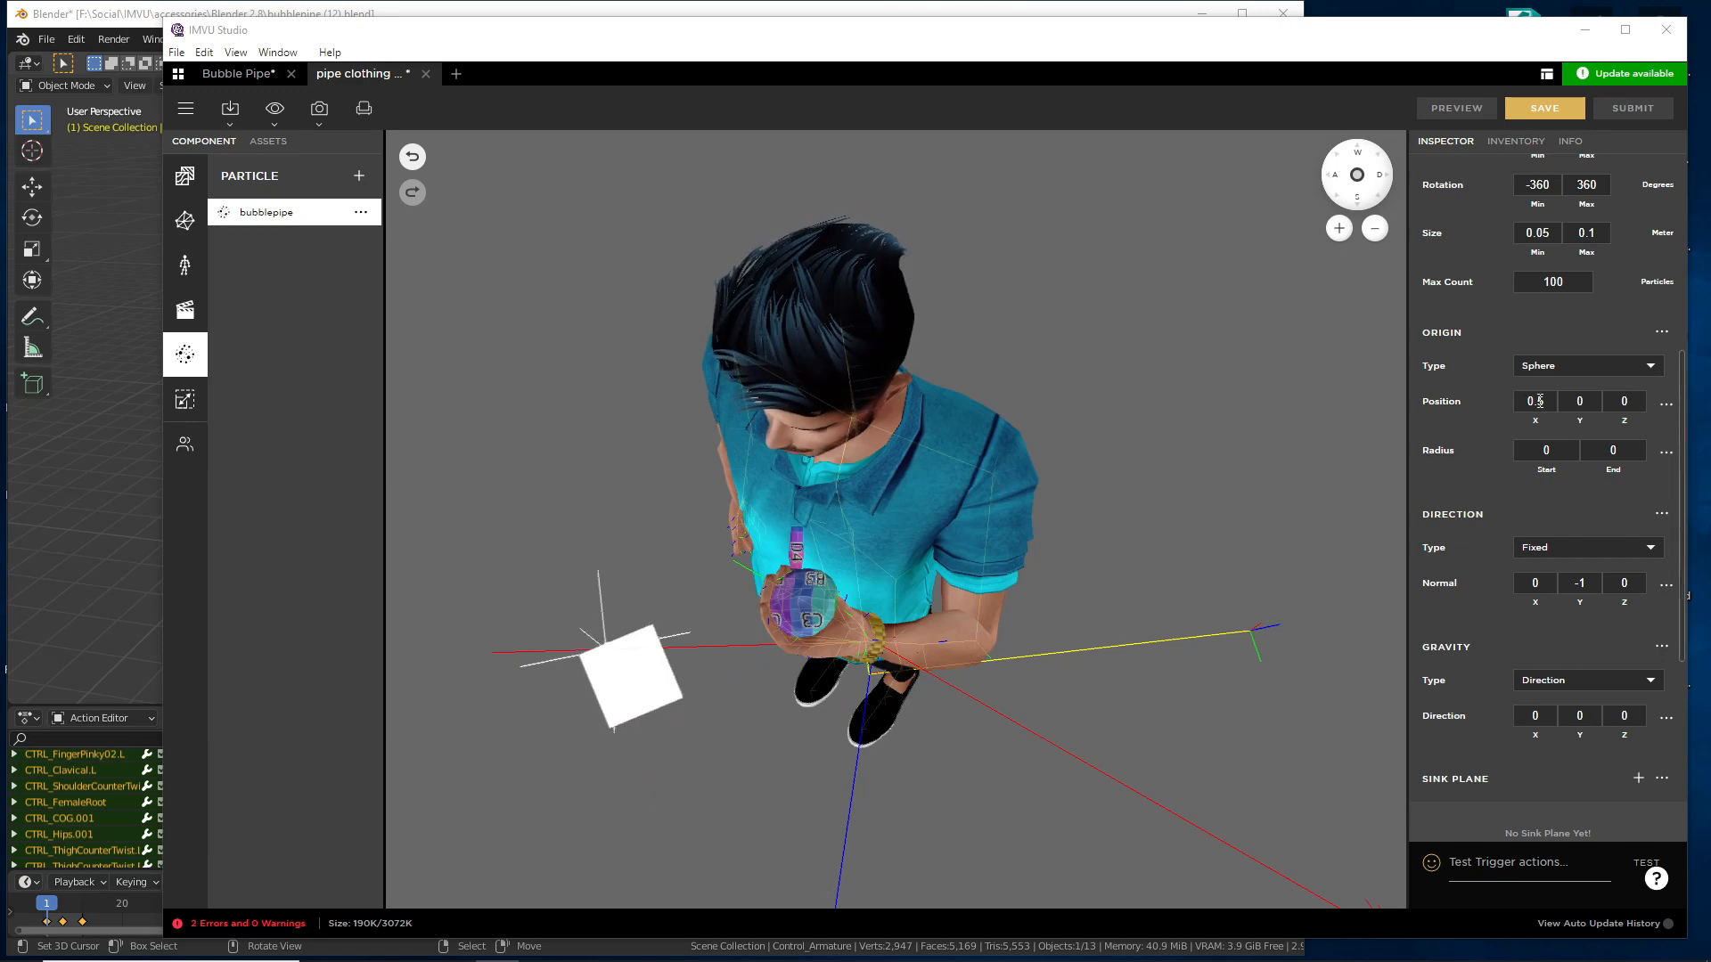
pyautogui.moveTo(844, 739); pyautogui.dragTo(838, 567)
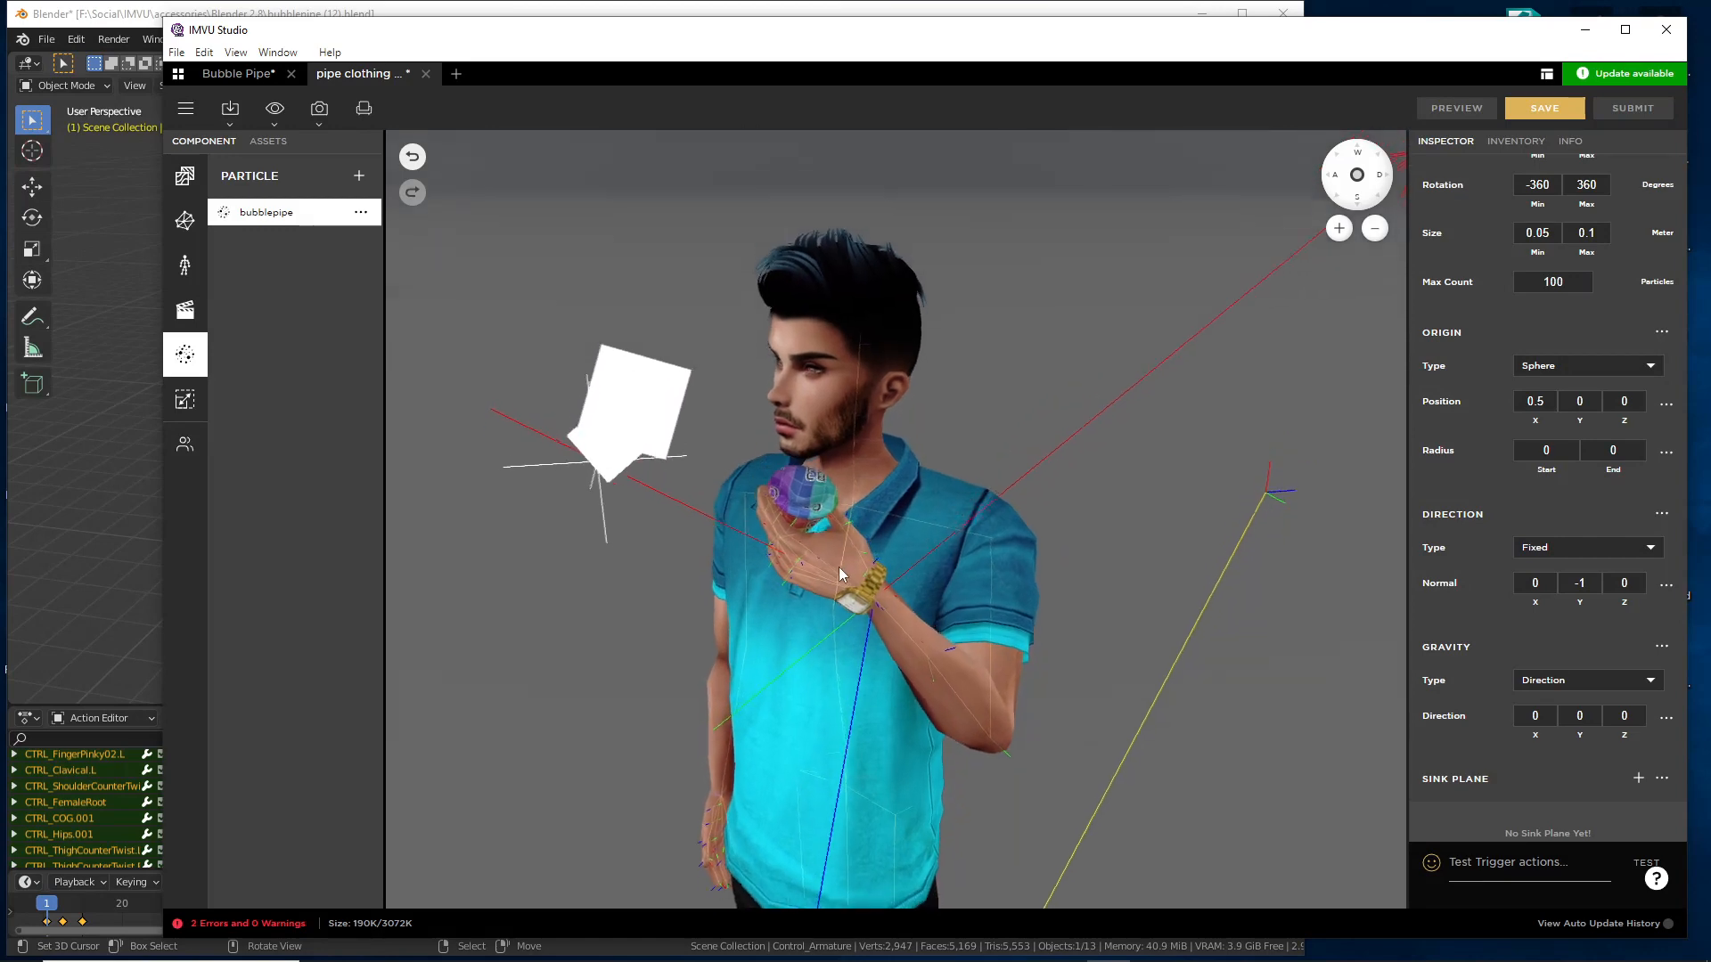
pyautogui.moveTo(1540, 401); pyautogui.dragTo(1553, 401)
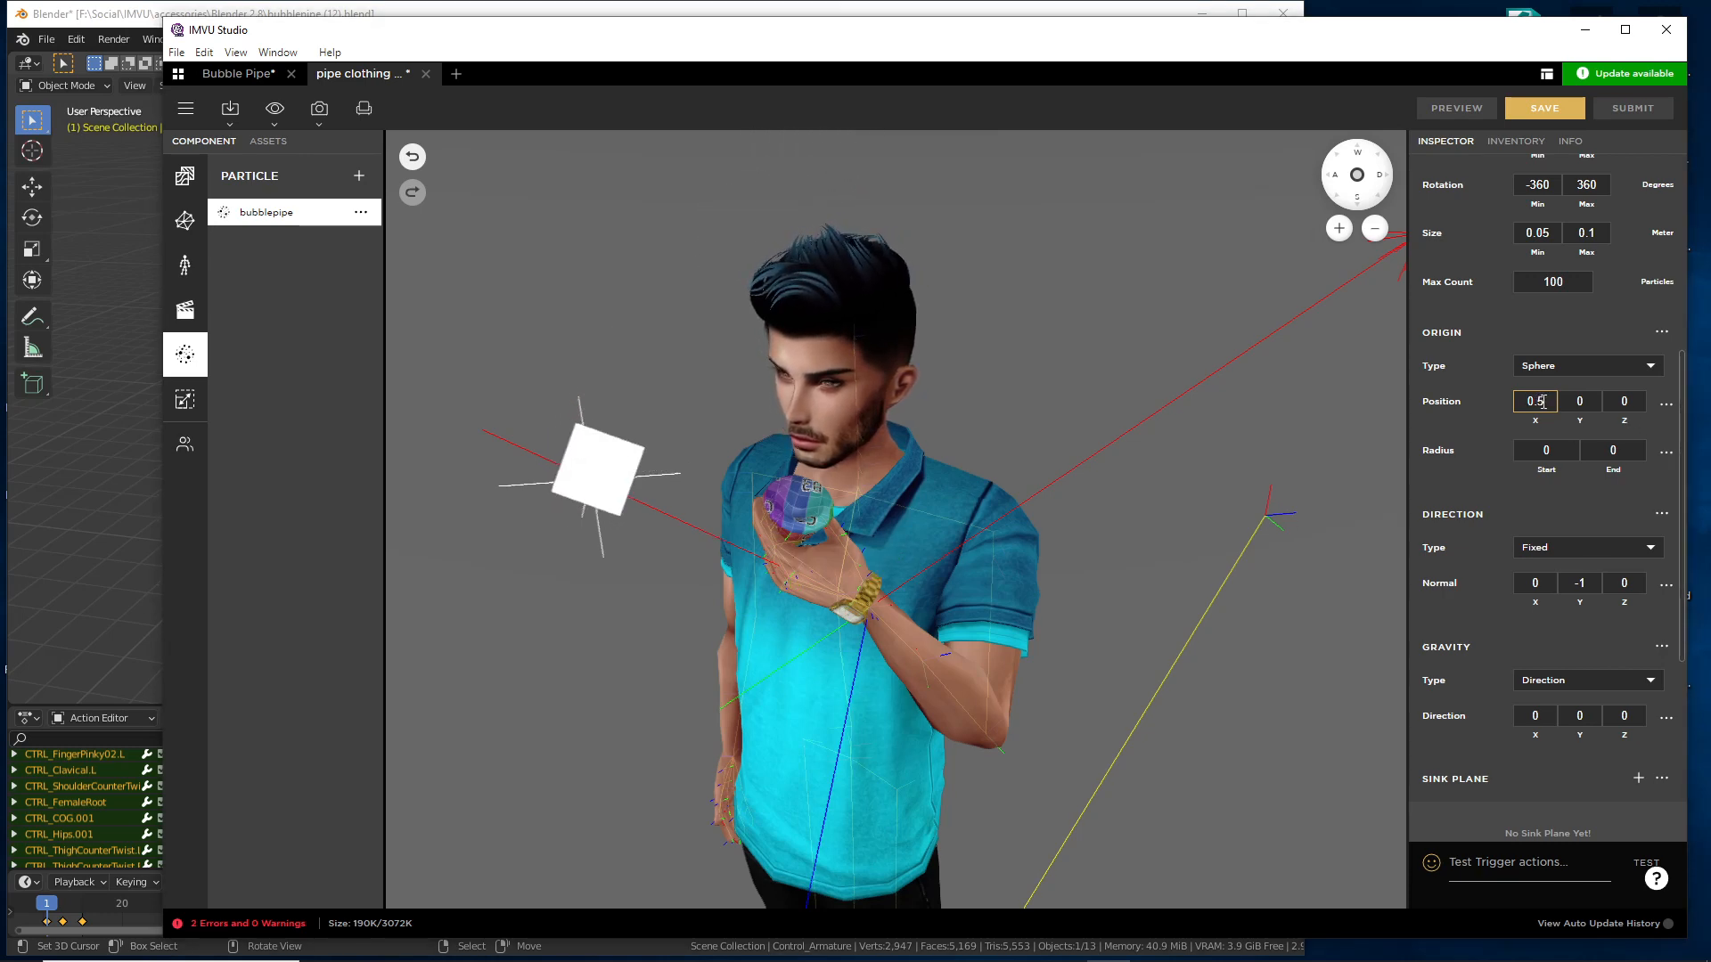
pyautogui.write('17')
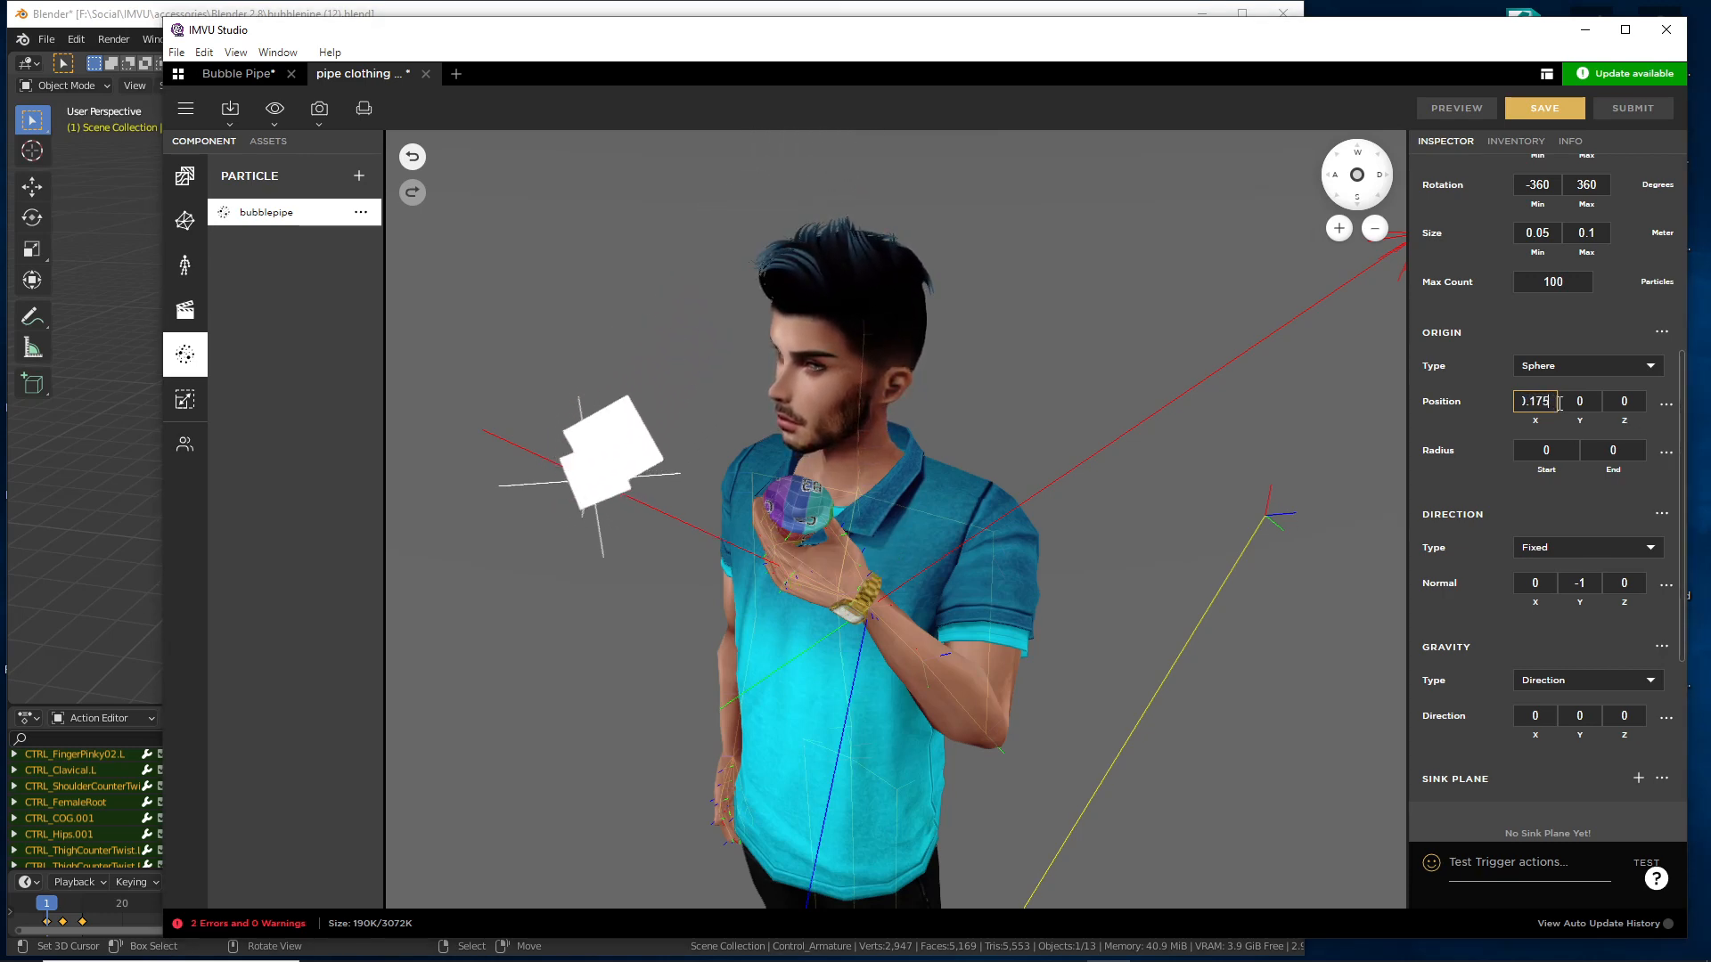
pyautogui.click(1590, 401)
pyautogui.click(1463, 108)
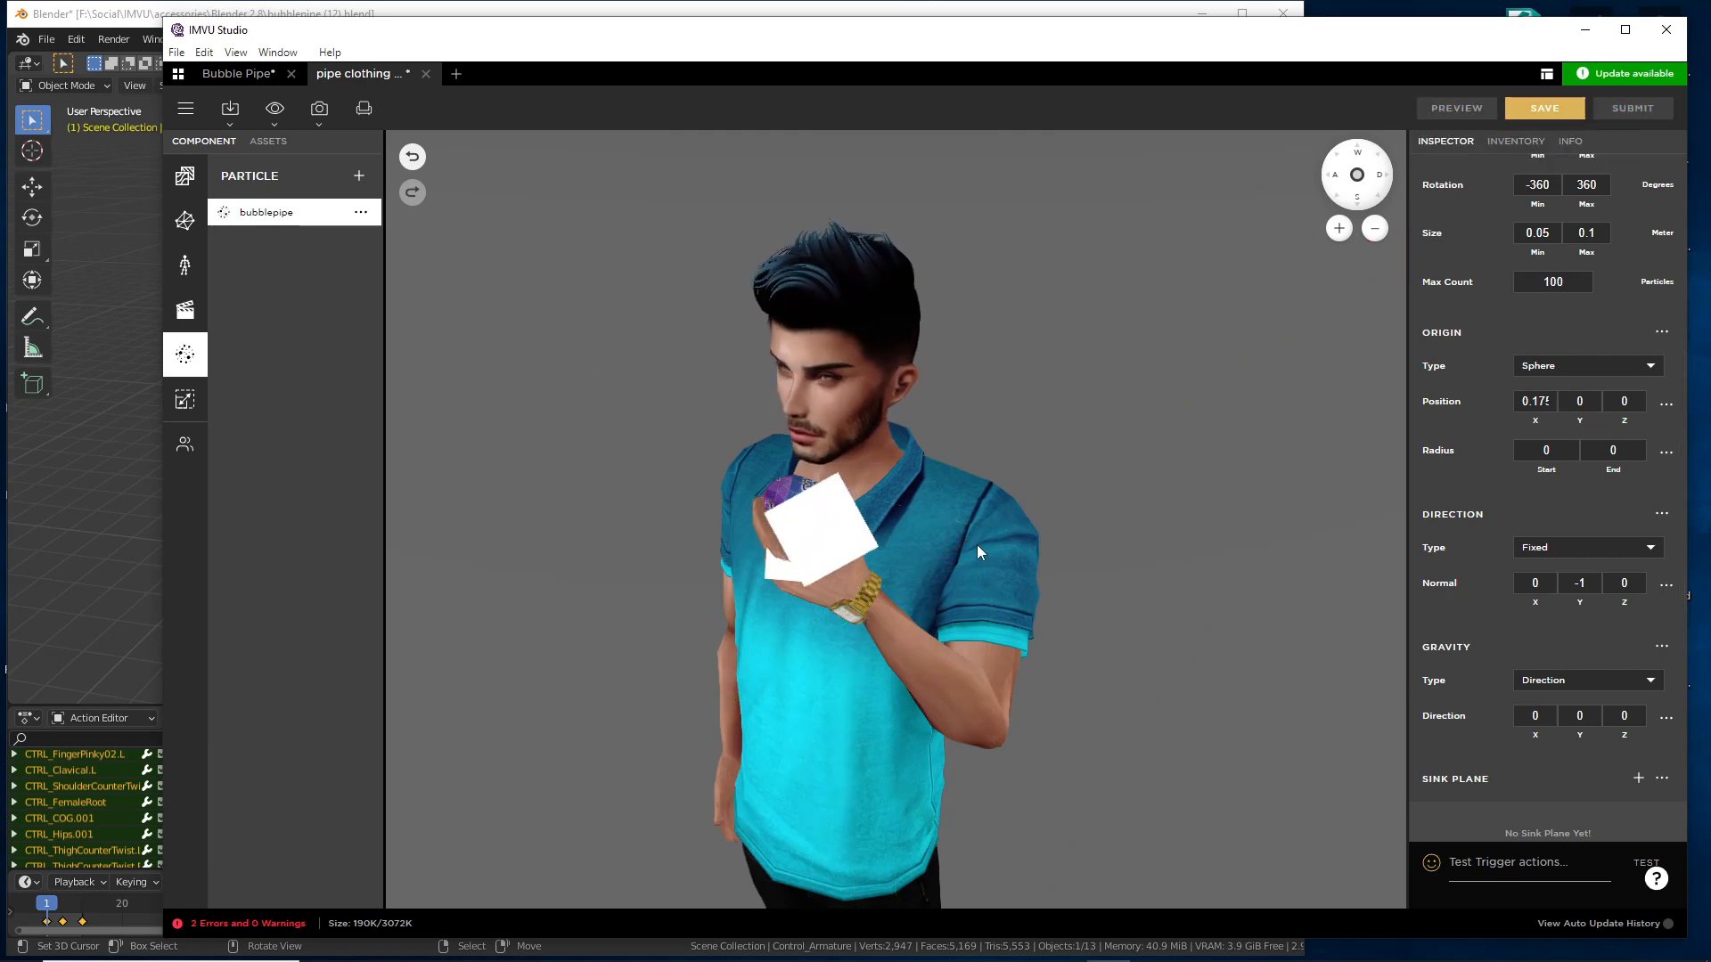
# - Set the origin sphere's Z position to 0.5 and preview how it shifts along the hand node's blue axis
pyautogui.moveTo(934, 589); pyautogui.dragTo(767, 691)
pyautogui.scroll(3, 933, 580)
pyautogui.scroll(2, 936, 593)
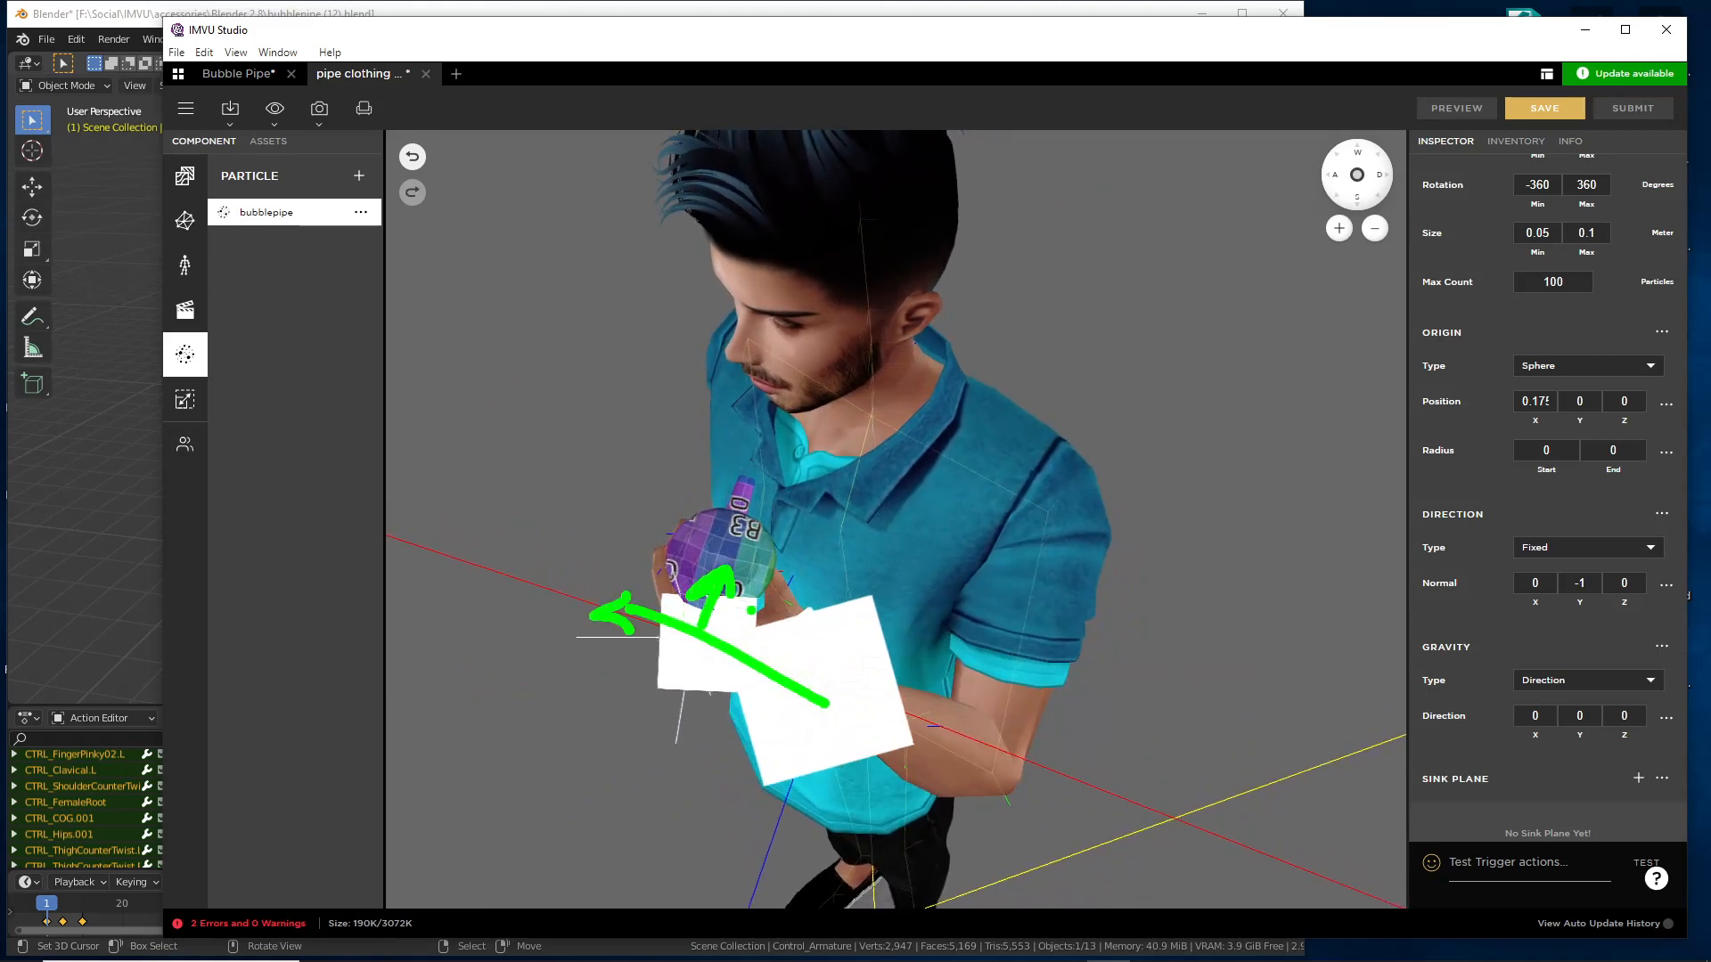
pyautogui.moveTo(767, 692)
pyautogui.mouseDown()
pyautogui.moveTo(666, 548)
pyautogui.moveTo(667, 663)
pyautogui.moveTo(906, 577)
pyautogui.moveTo(936, 522)
pyautogui.mouseUp()
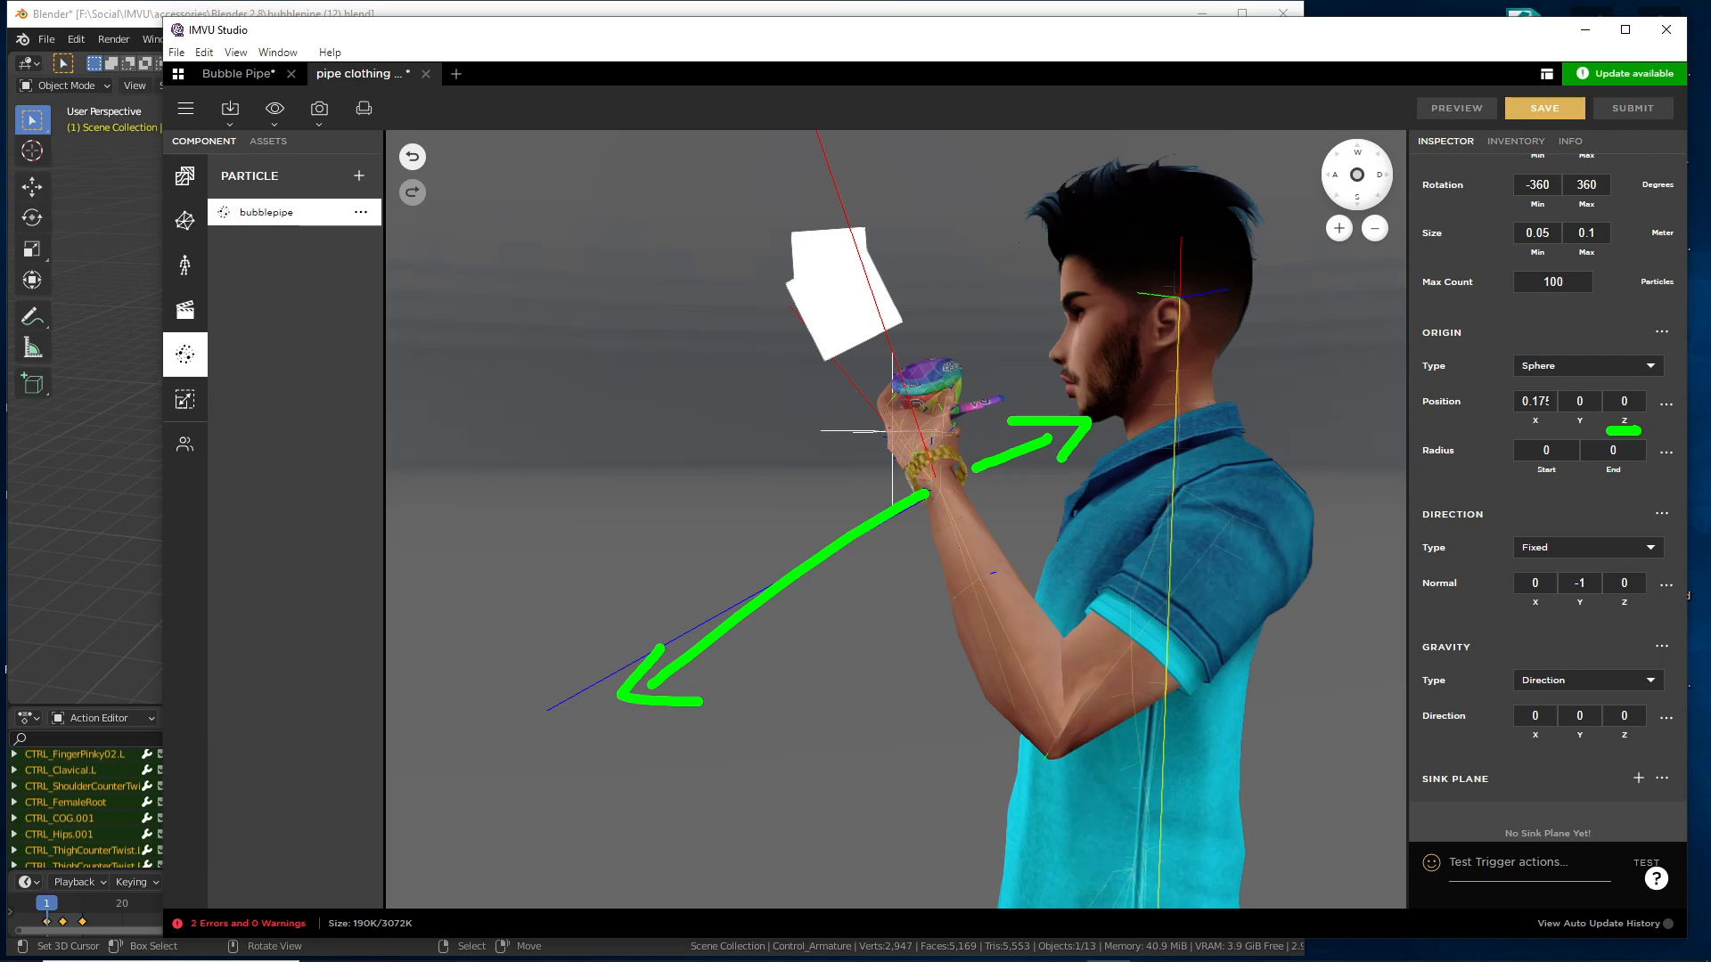
pyautogui.moveTo(1061, 481)
pyautogui.mouseDown()
pyautogui.moveTo(992, 556)
pyautogui.moveTo(1033, 611)
pyautogui.moveTo(1013, 649)
pyautogui.moveTo(914, 676)
pyautogui.moveTo(909, 706)
pyautogui.mouseUp()
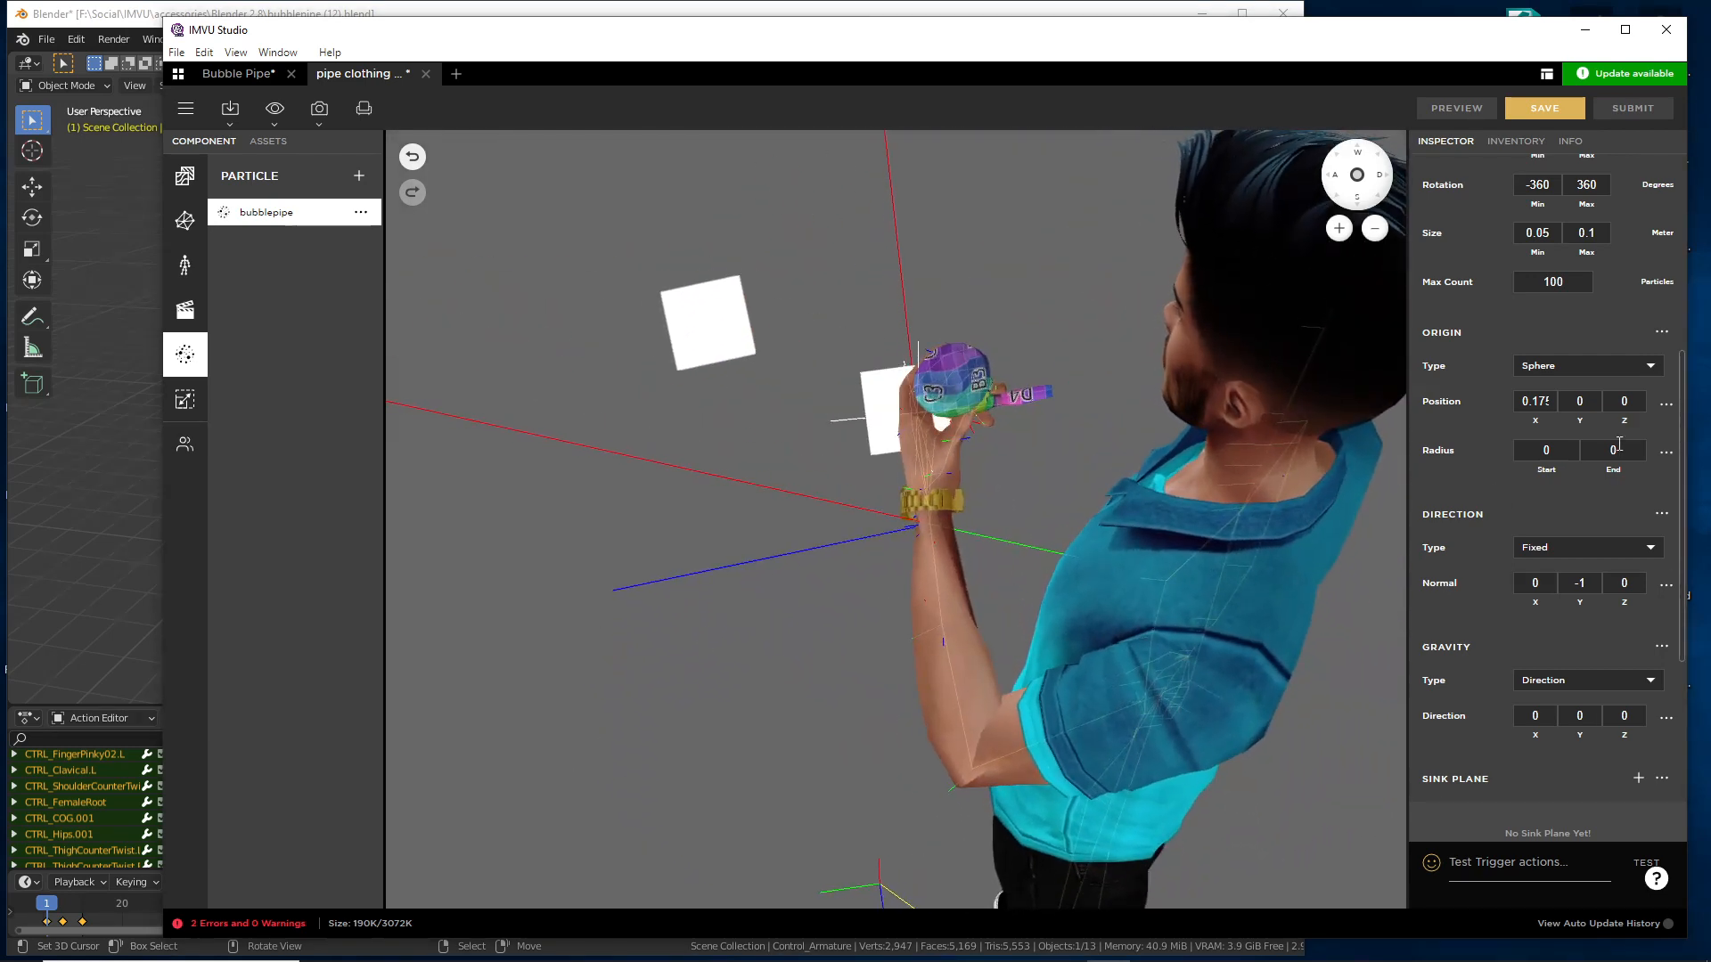
pyautogui.moveTo(1050, 420); pyautogui.dragTo(978, 398)
pyautogui.click(1634, 401)
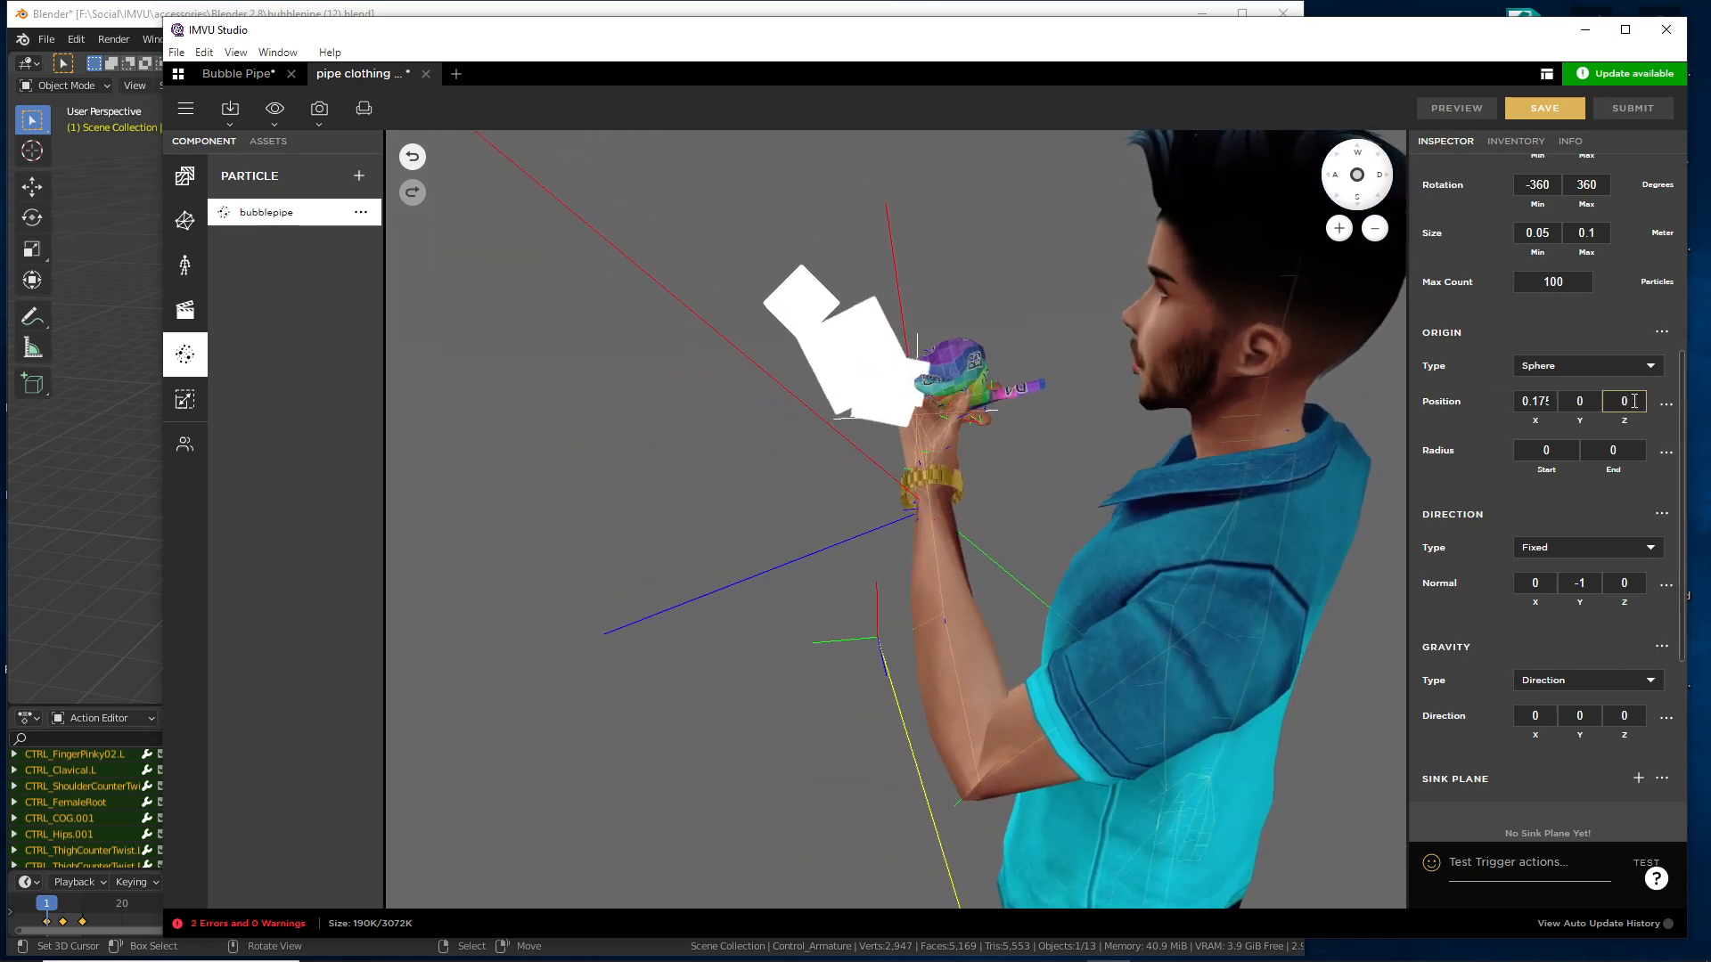
pyautogui.write('.')
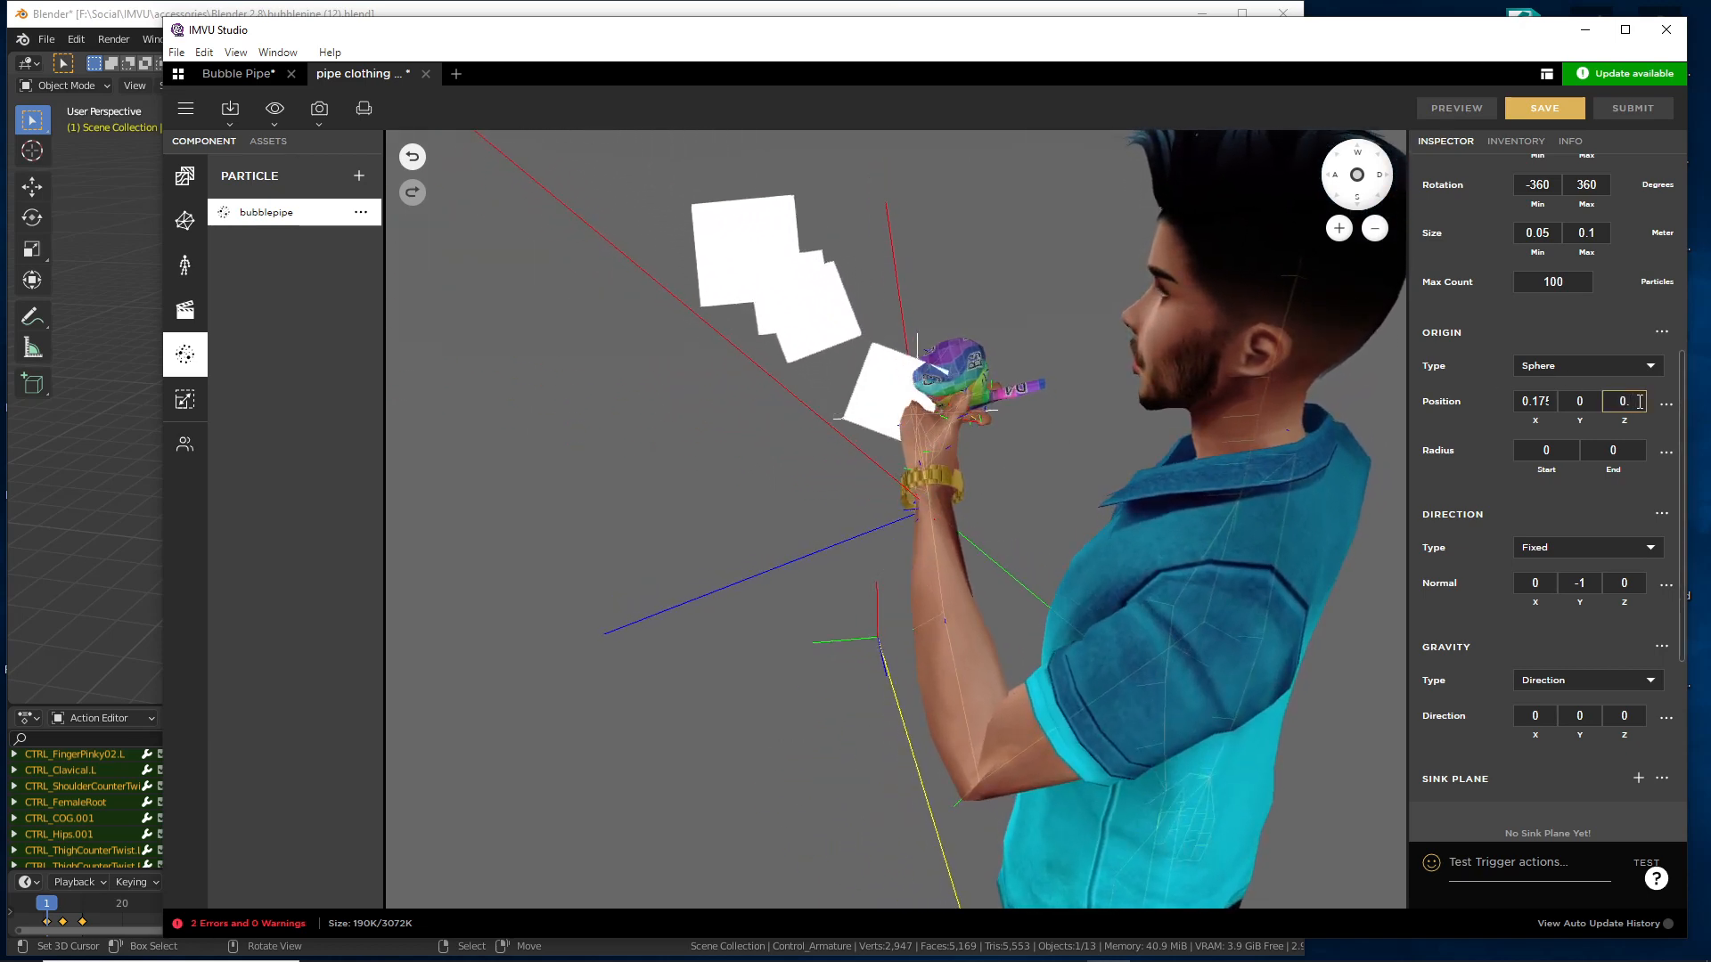
pyautogui.write('5')
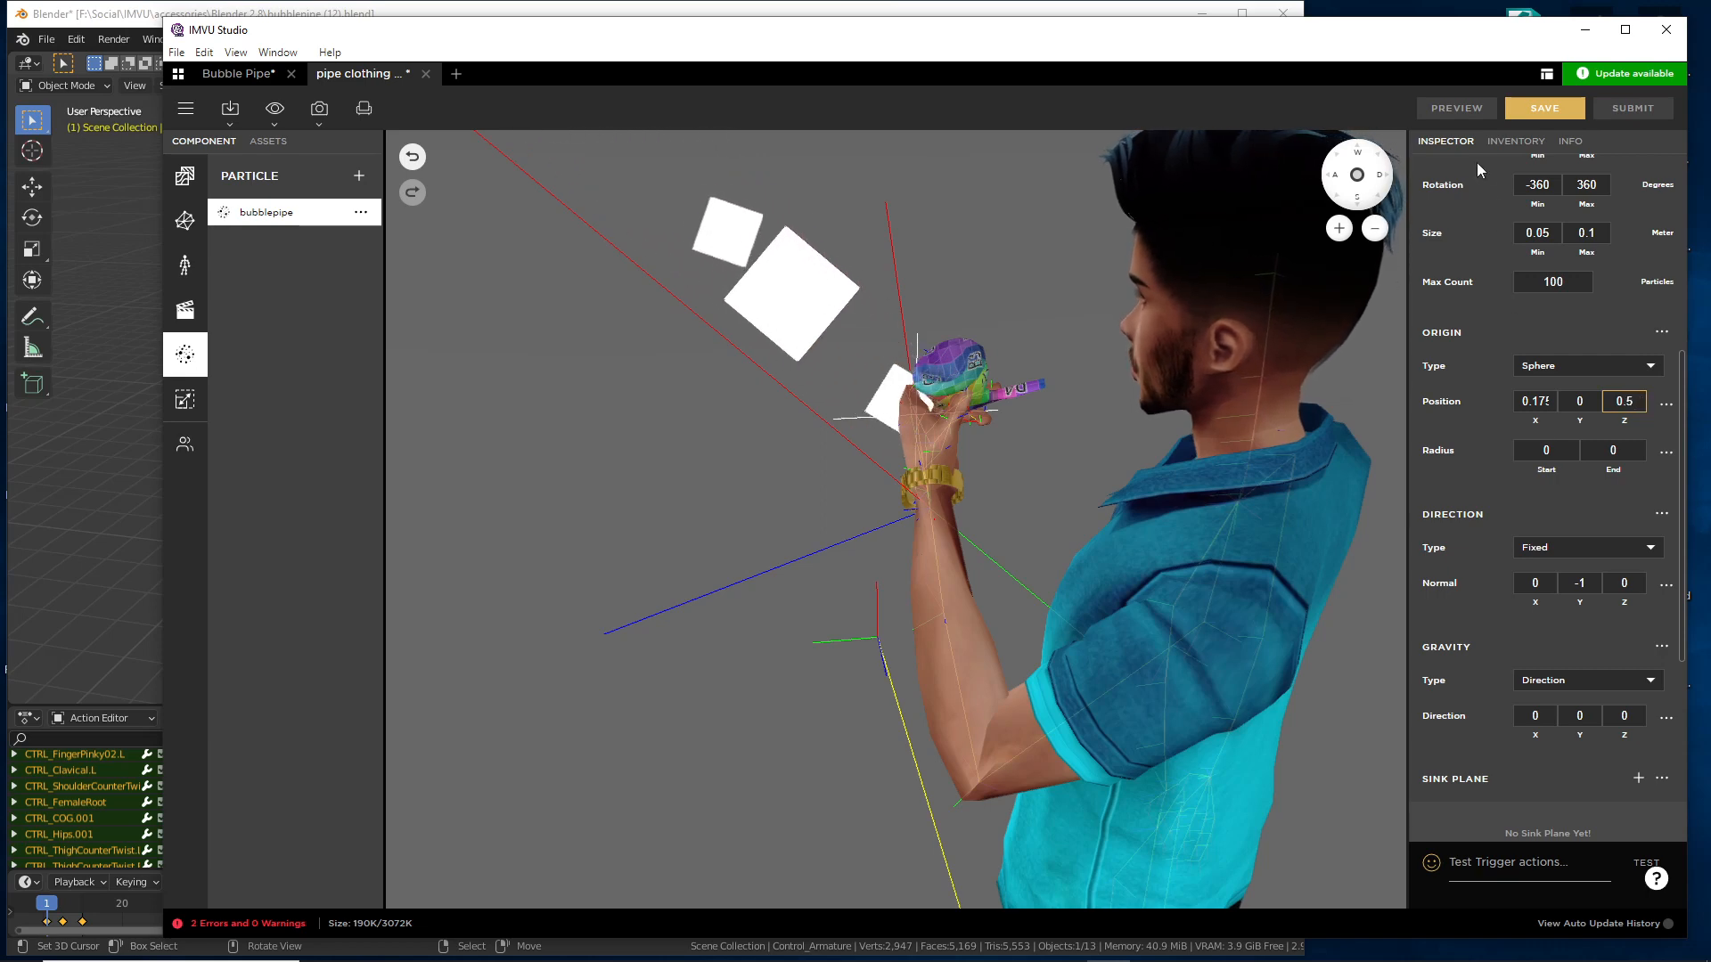
pyautogui.click(1455, 111)
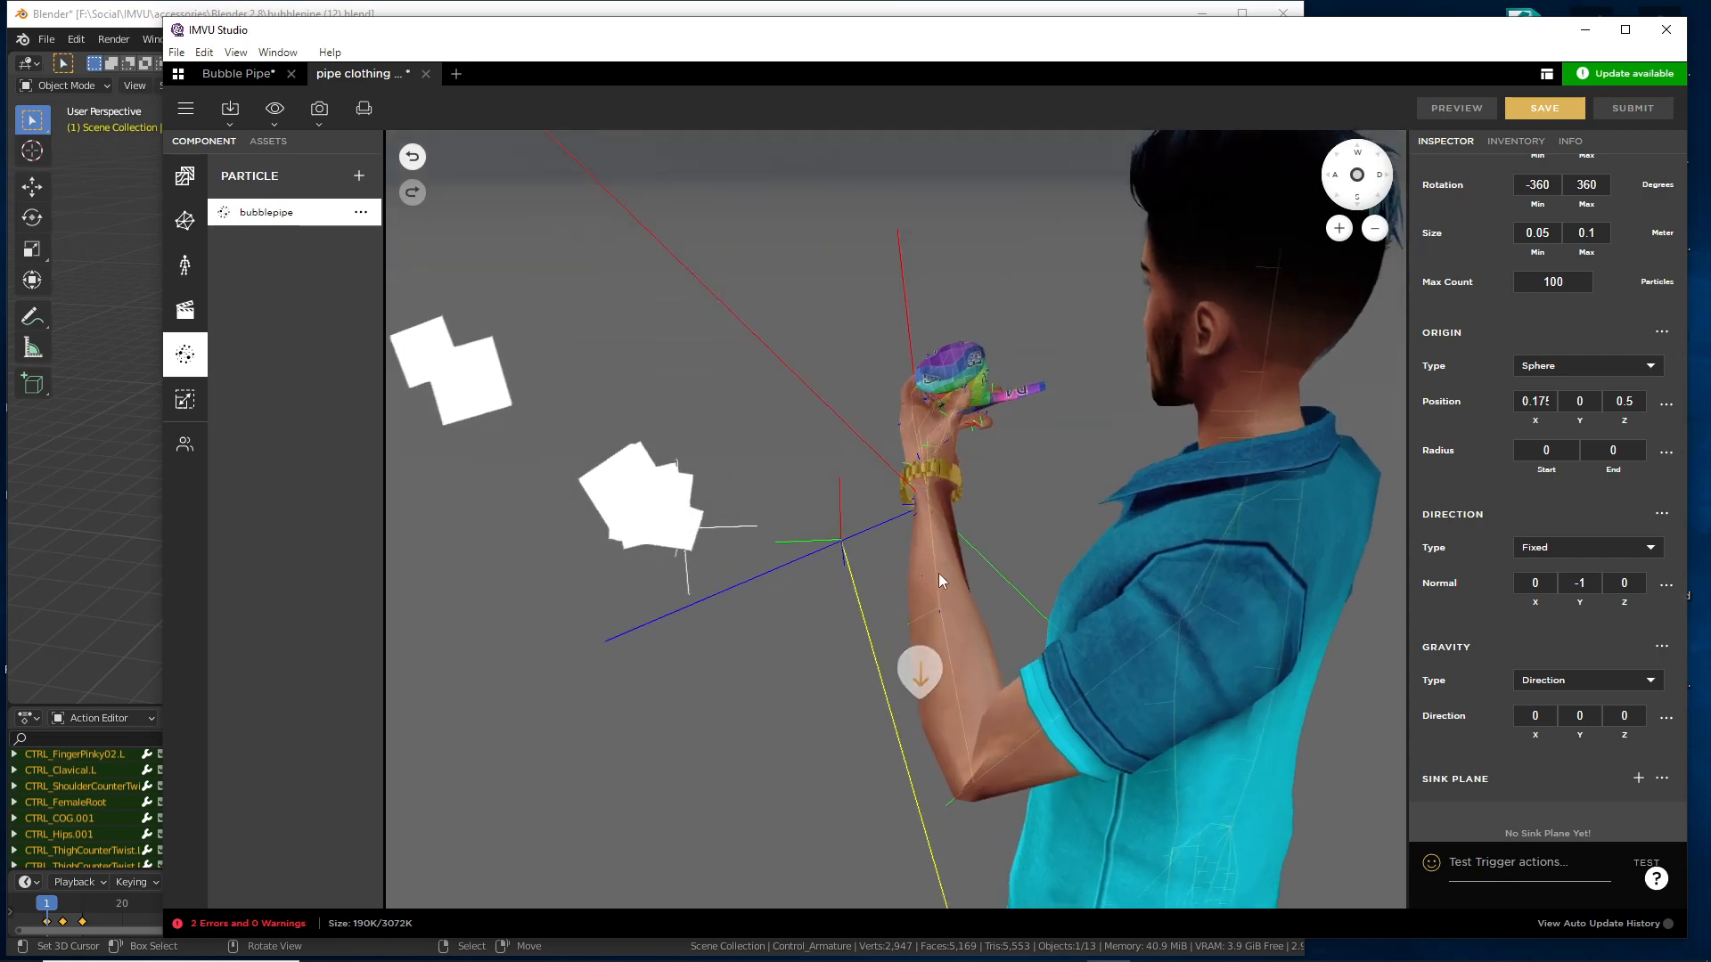
# - Reverse the Z offset of the origin sphere by setting it to -0.5, and preview the change
pyautogui.click(1618, 405)
pyautogui.write('-')
pyautogui.click(1466, 114)
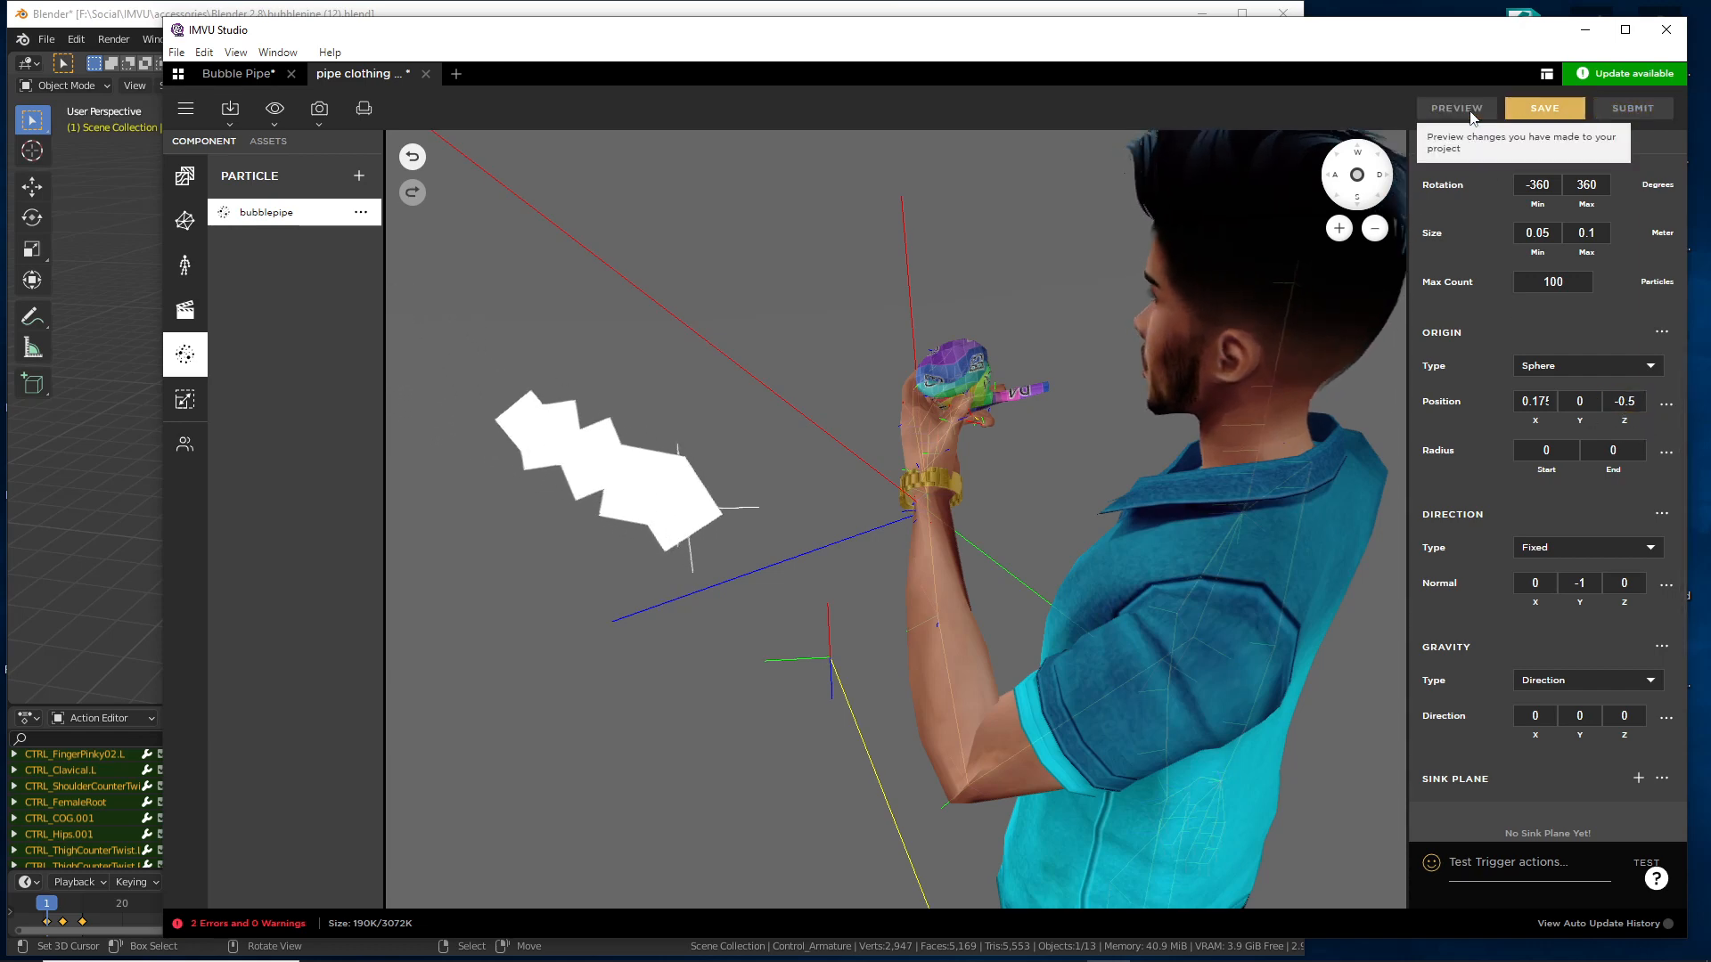
# - Set the origin sphere's Z position to -0.1, preview it, and inspect the emission point against the pipe bowl
pyautogui.moveTo(1019, 418); pyautogui.dragTo(1137, 353)
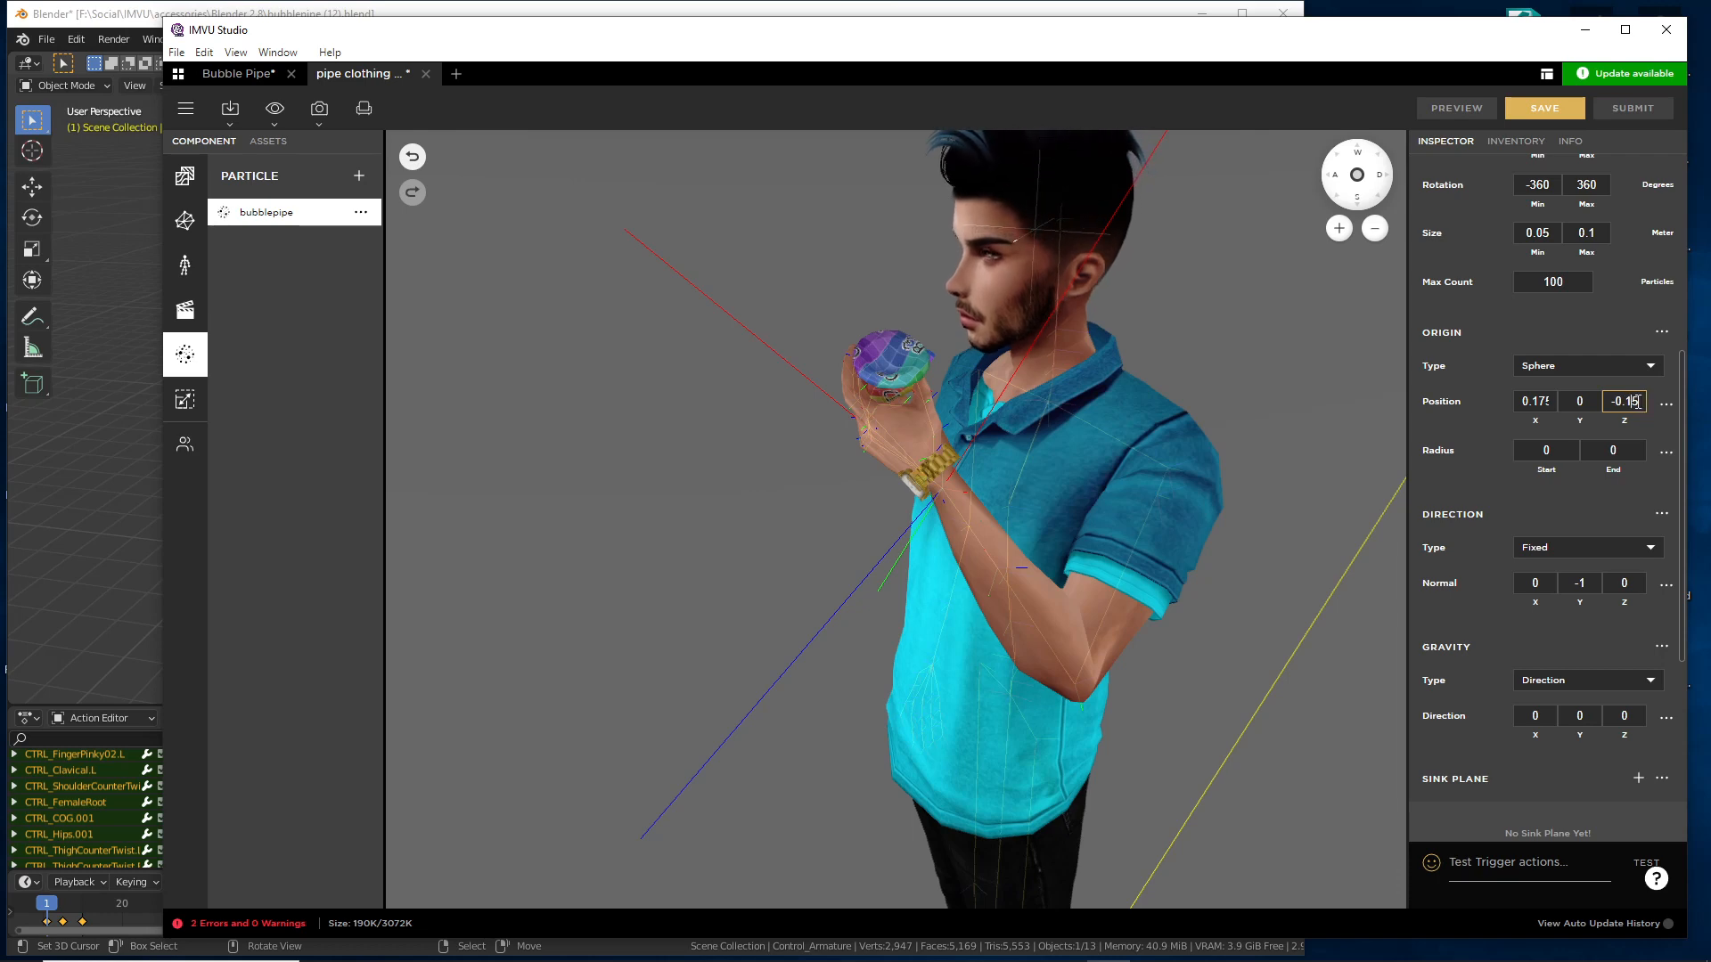
pyautogui.click(1447, 111)
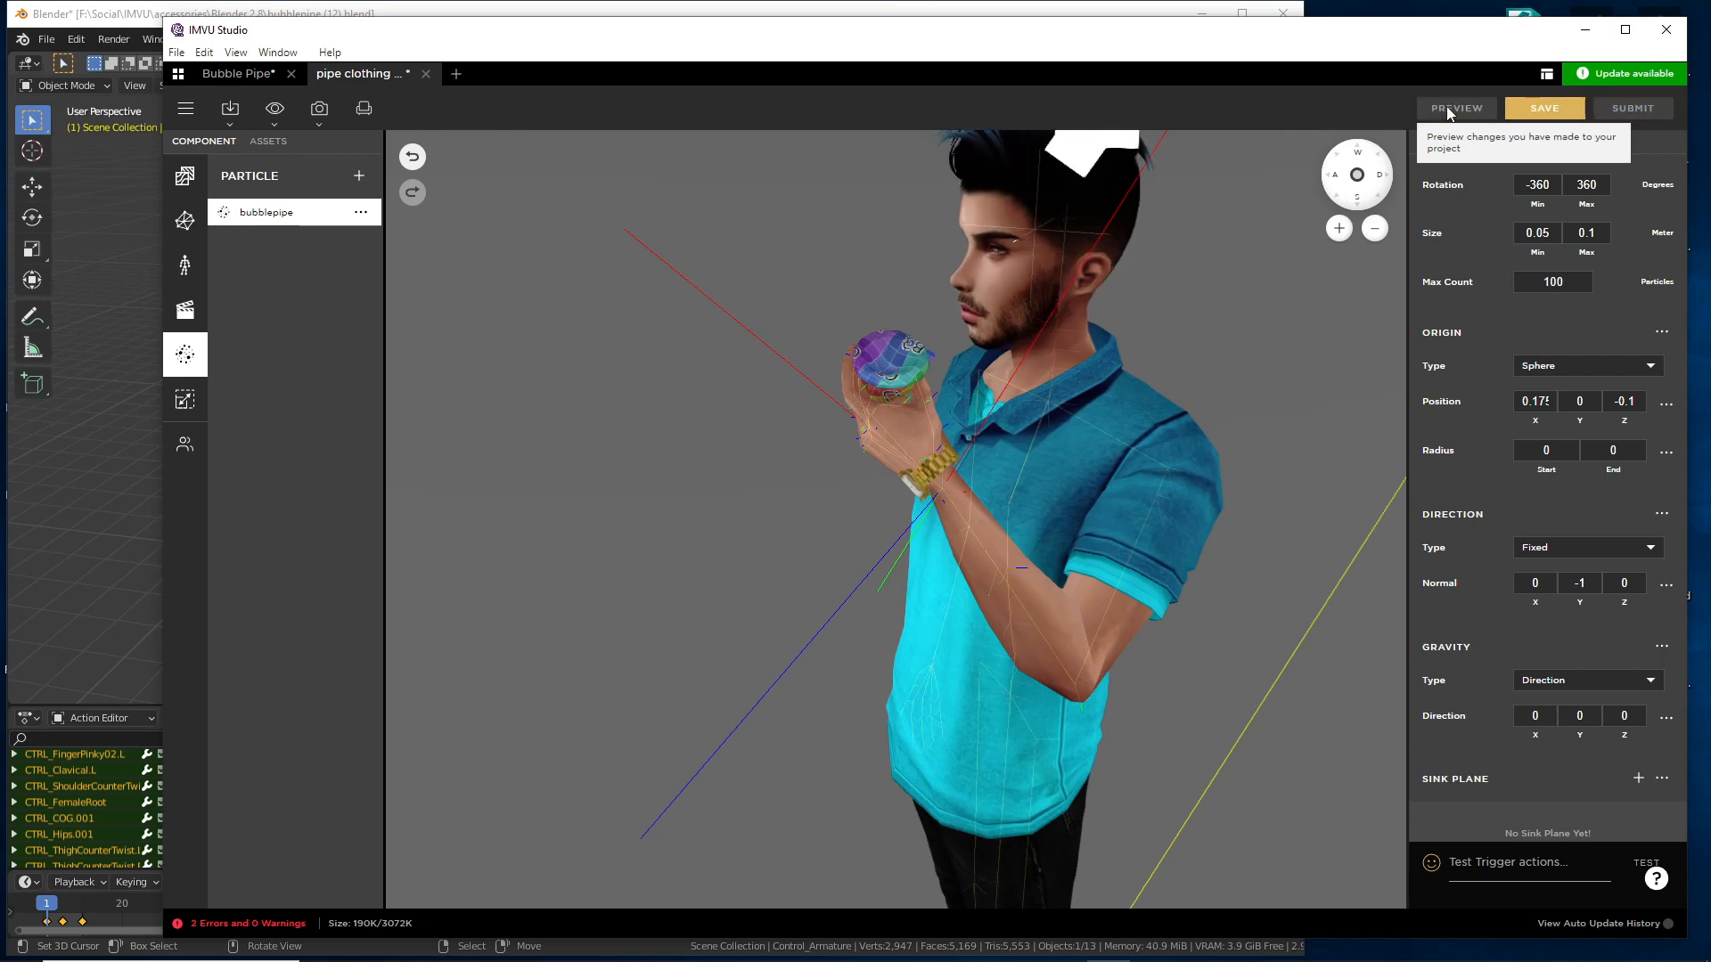
pyautogui.moveTo(1094, 429); pyautogui.dragTo(943, 695)
pyautogui.scroll(4, 966, 656)
pyautogui.scroll(-3, 1033, 704)
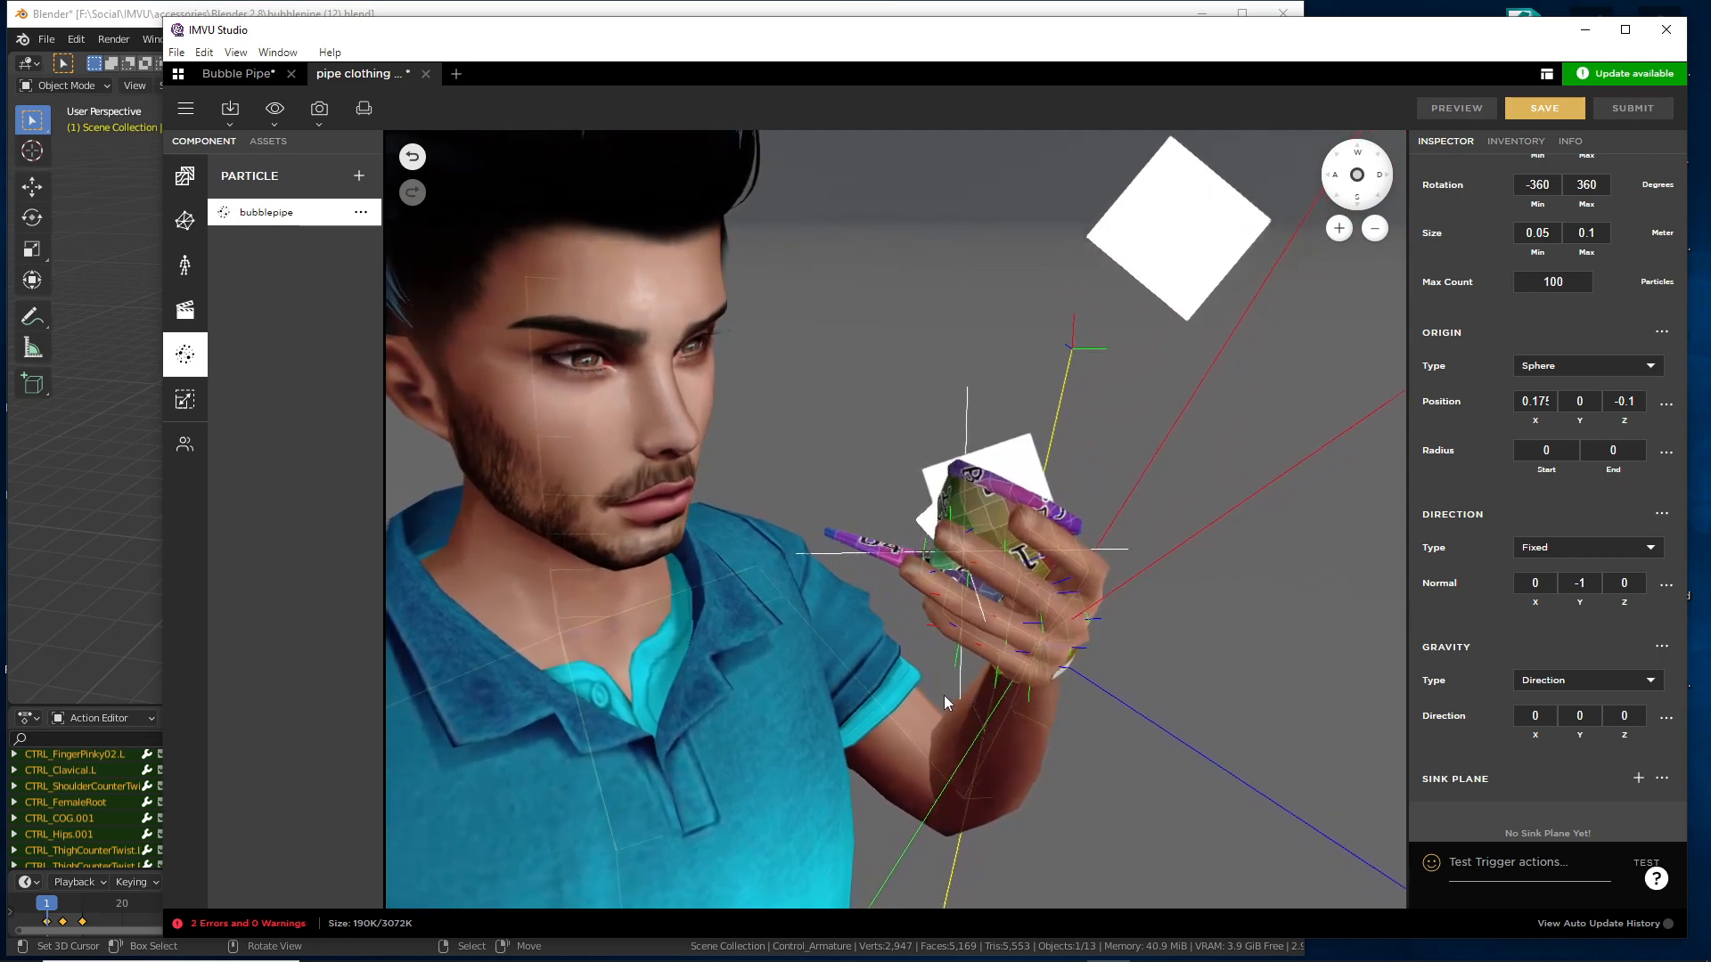
# - Set the origin sphere's Z position to -0.09 and preview the change
pyautogui.moveTo(1628, 401); pyautogui.dragTo(1647, 405)
pyautogui.write('0')
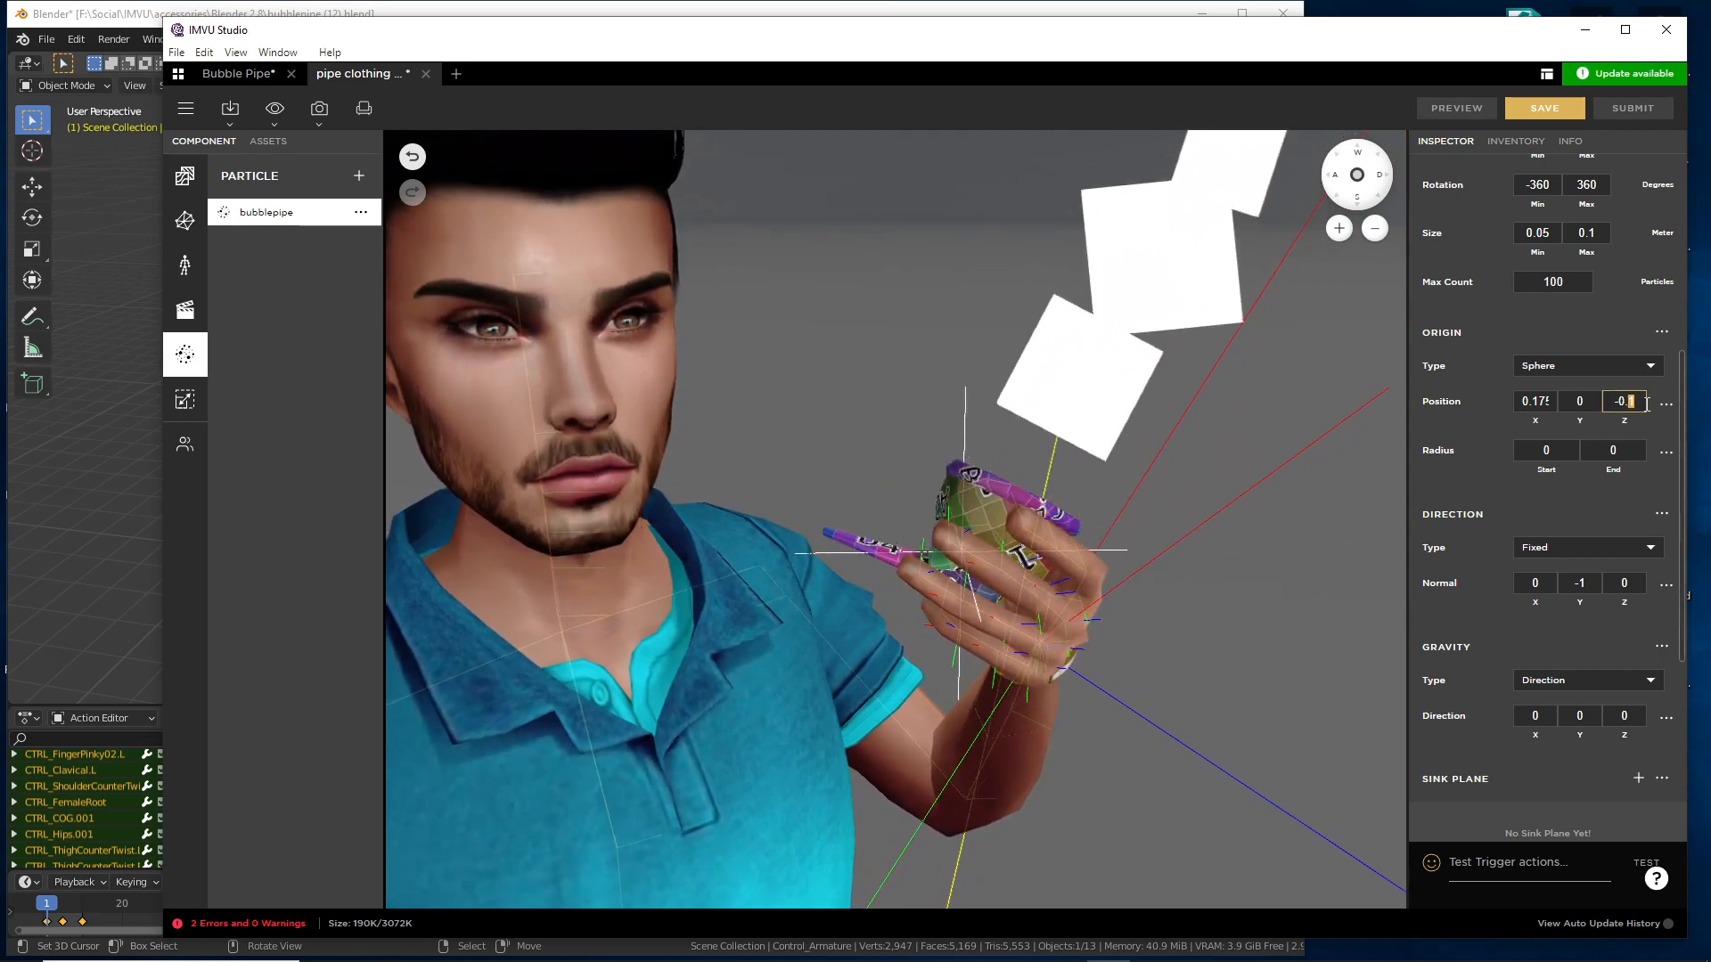
pyautogui.write('9')
pyautogui.press('Return')
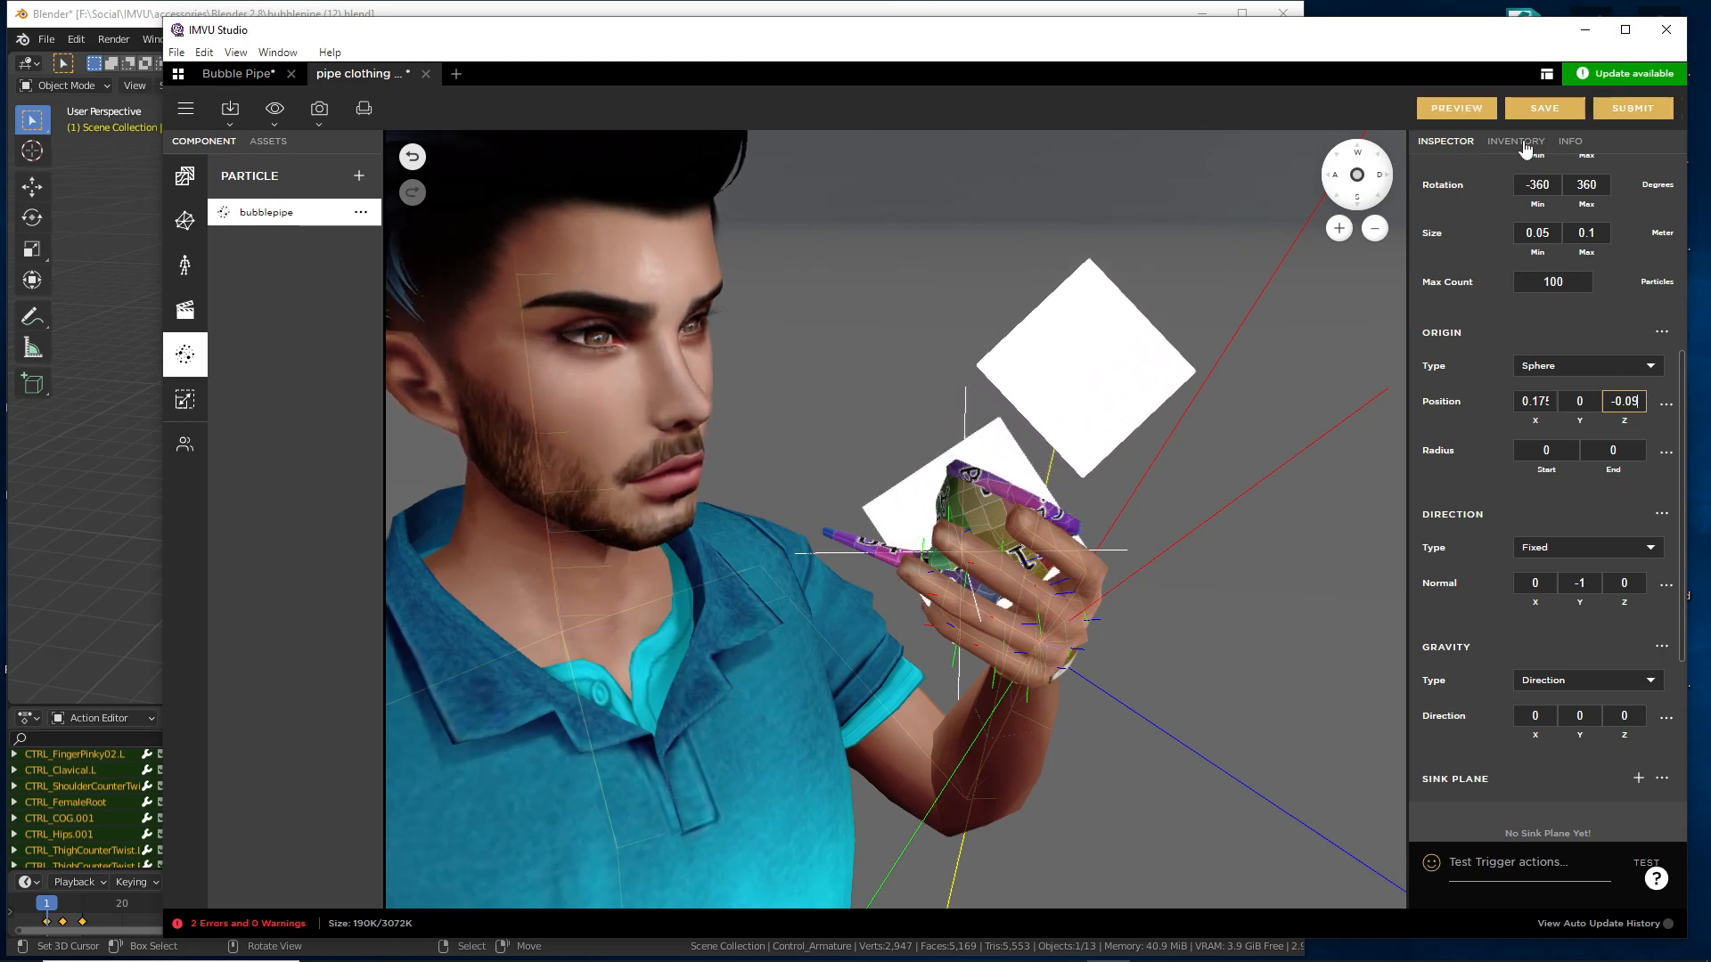
pyautogui.click(1458, 106)
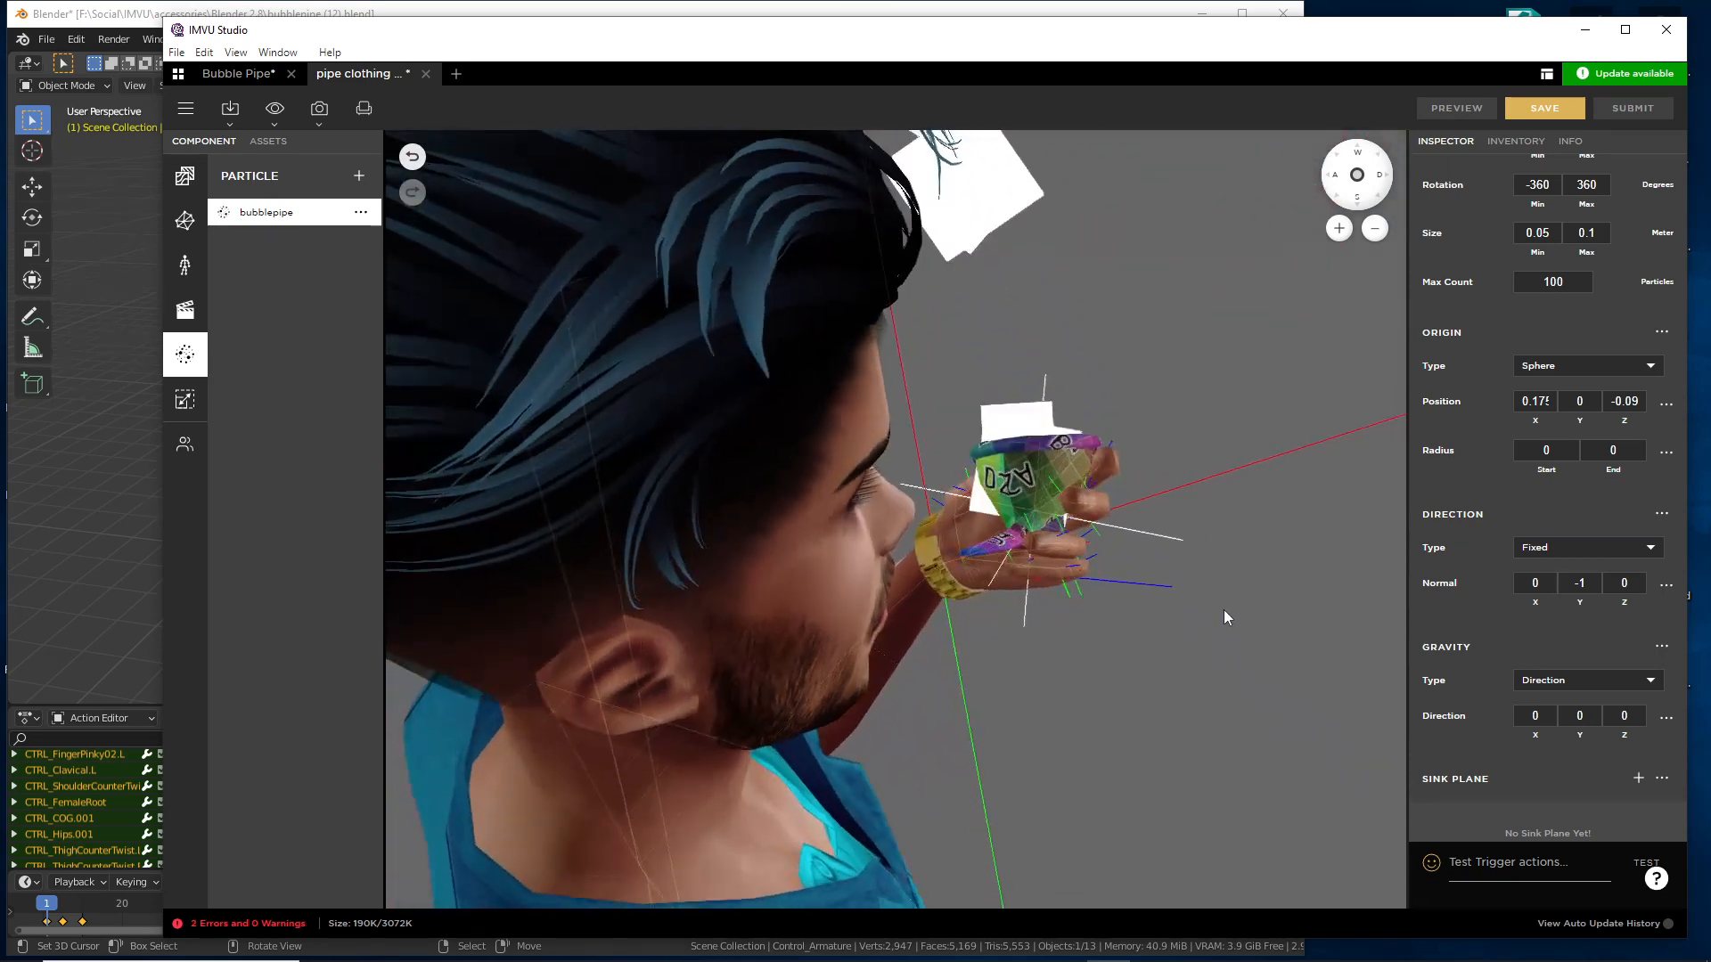
# - Set the origin sphere's Z position to -0.08, preview it, and check the particles' alignment with the pipe bowl
pyautogui.click(1638, 401)
pyautogui.write('8')
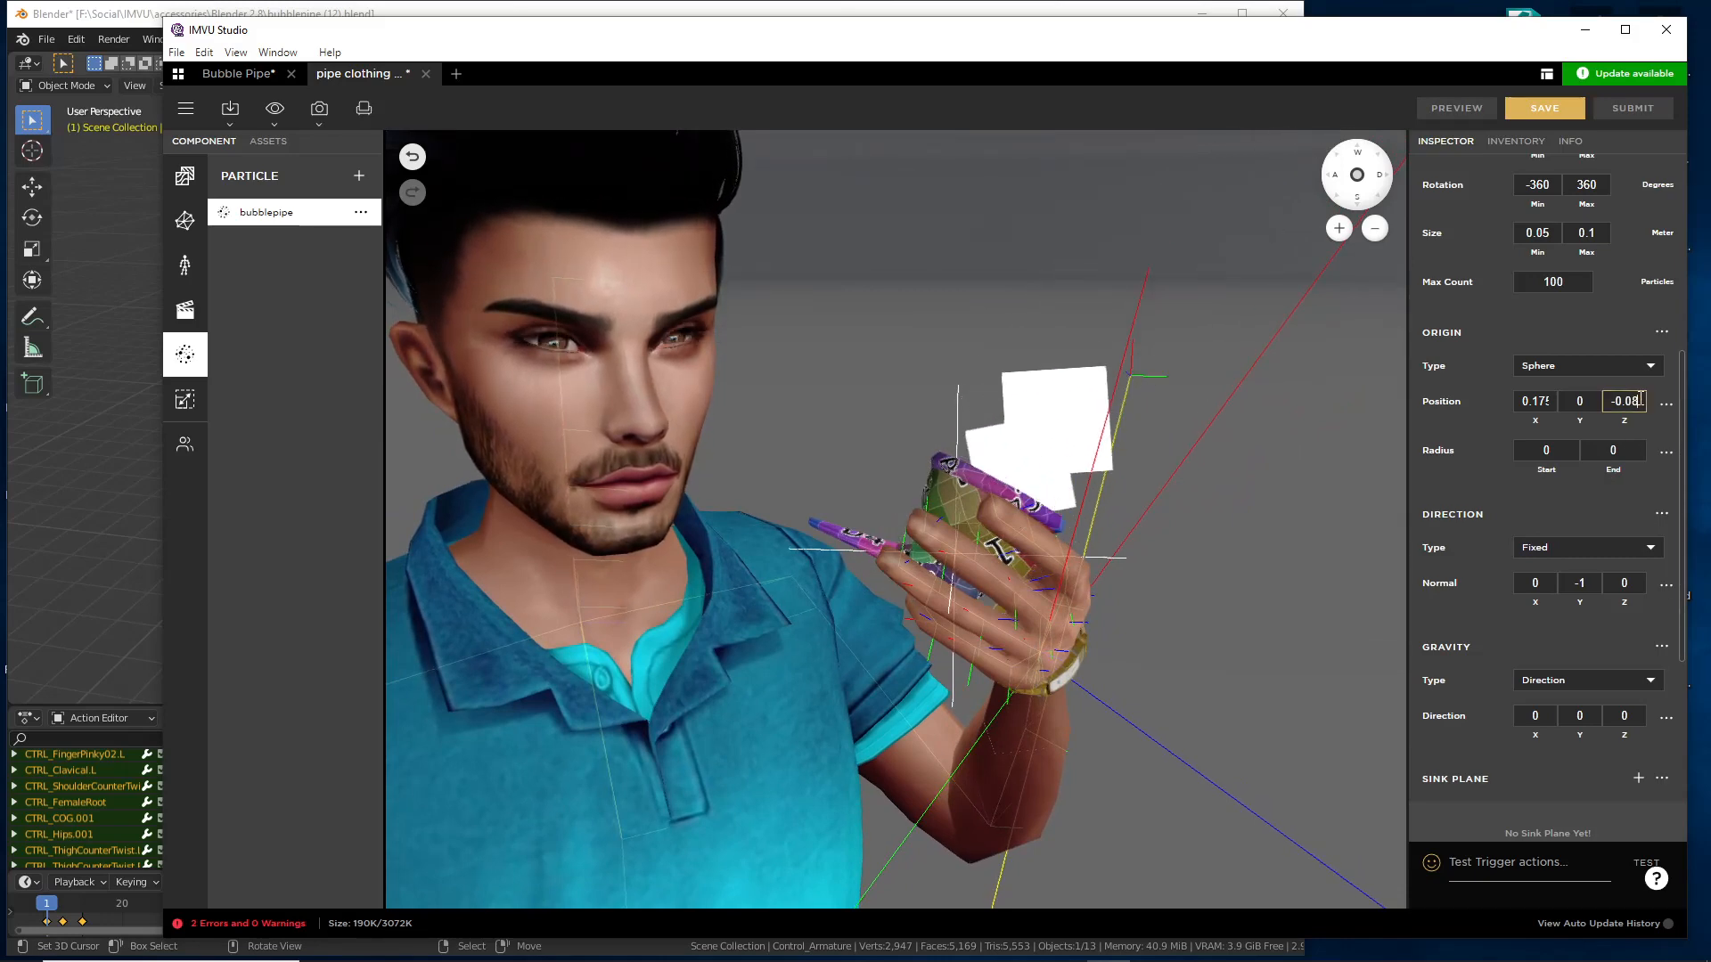
pyautogui.click(1458, 111)
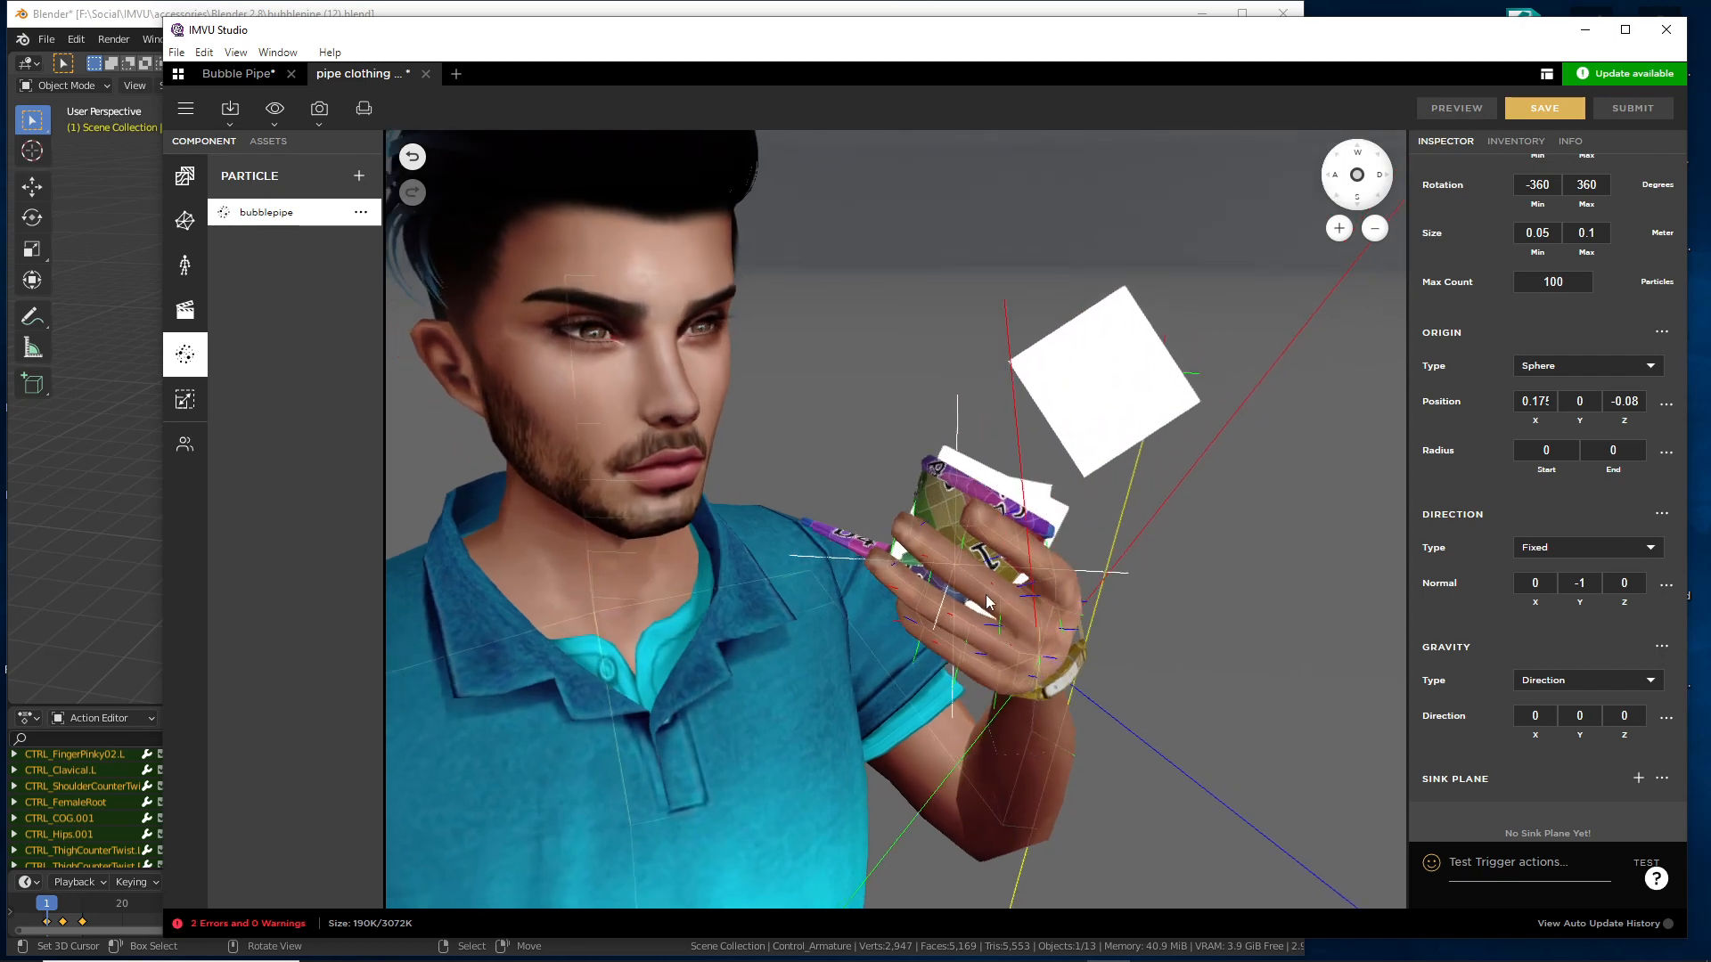
pyautogui.moveTo(961, 581); pyautogui.dragTo(1025, 595)
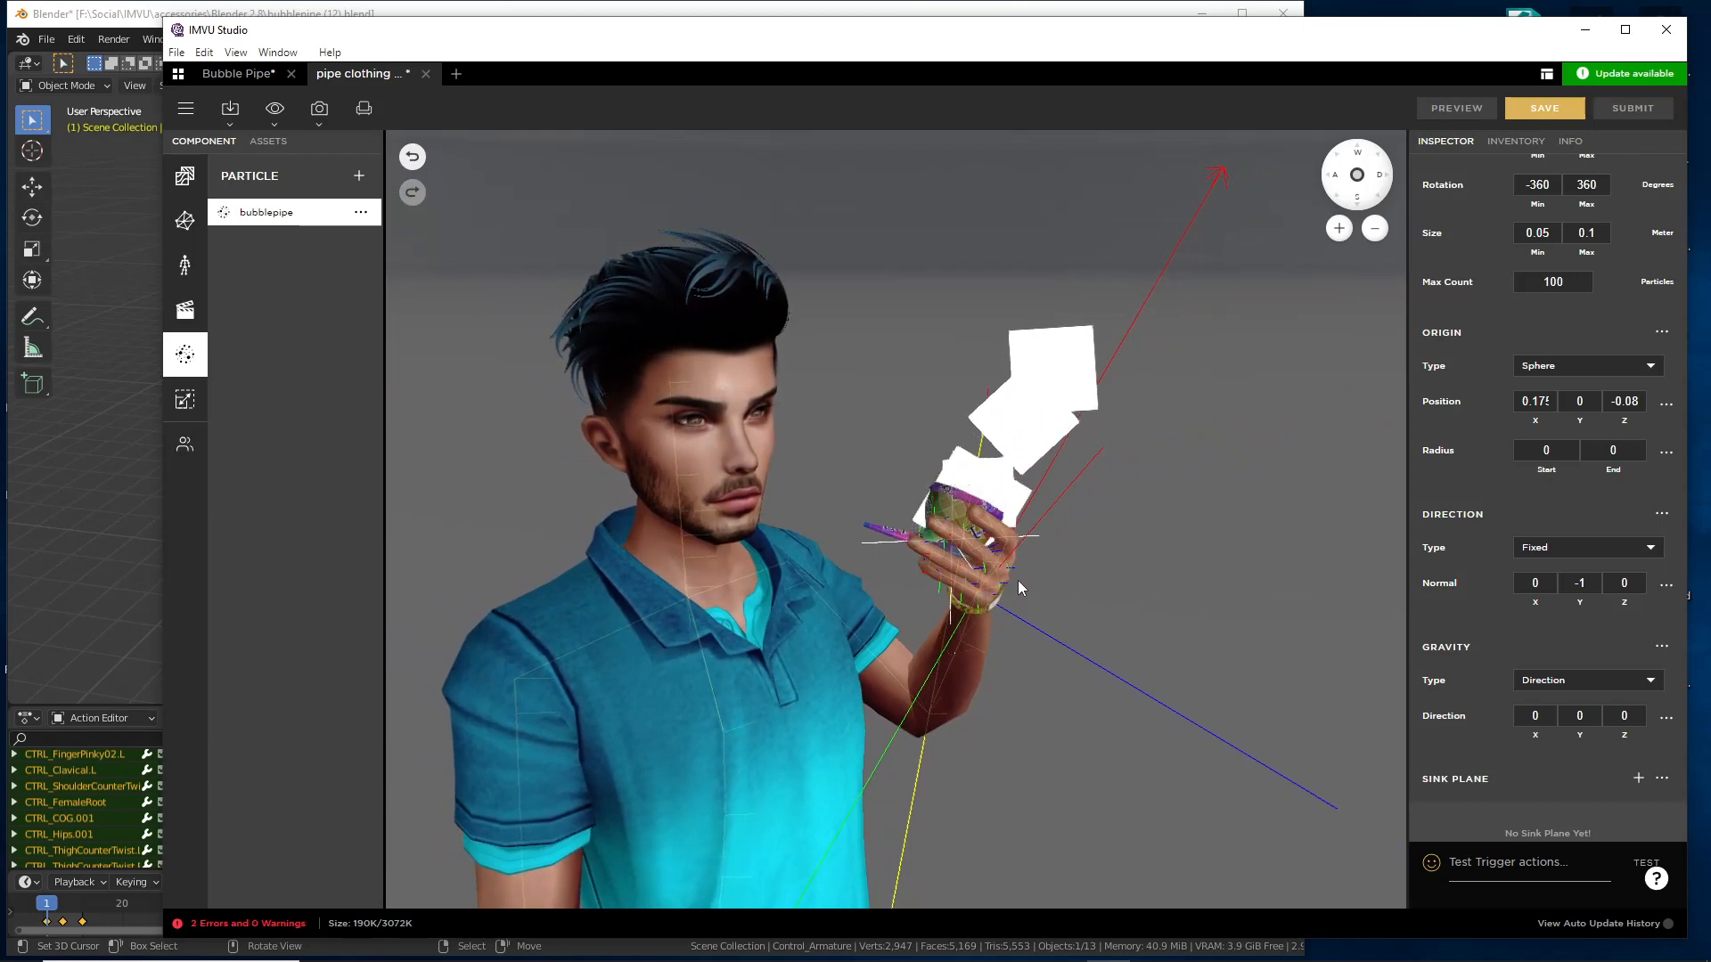
# - In the Bubble Pipe project, turn on the Particles display and examine the emitter's axes from the side of the avatar's head
pyautogui.click(229, 73)
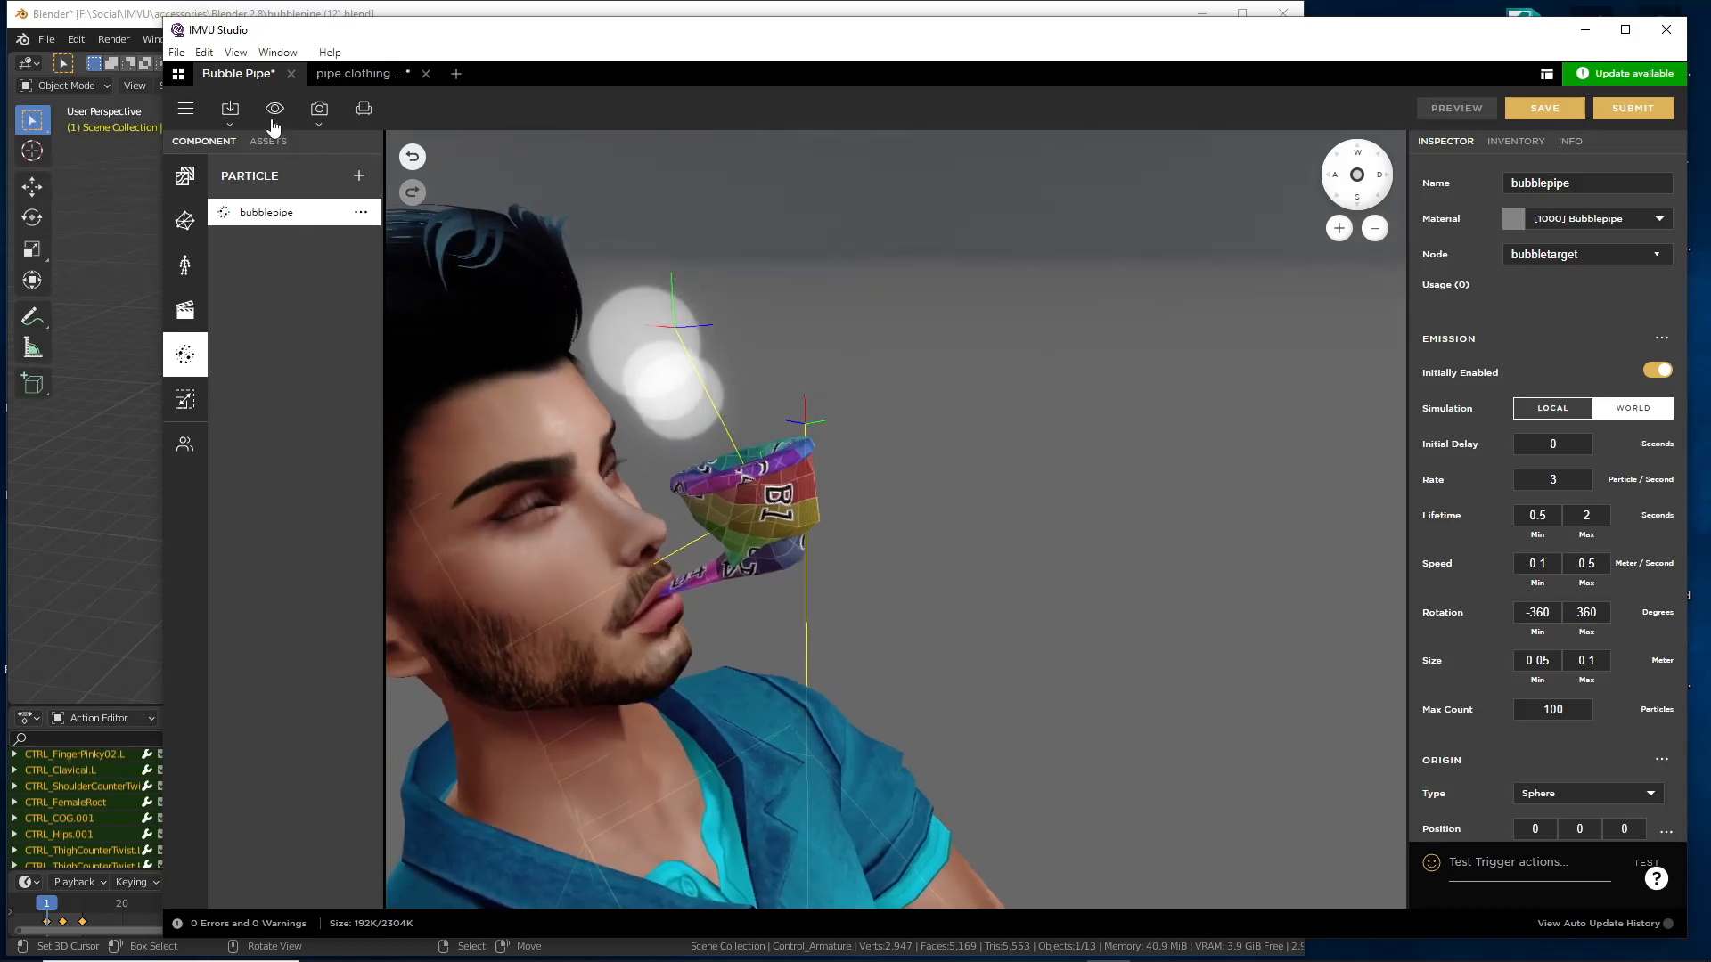
pyautogui.click(275, 111)
pyautogui.click(413, 214)
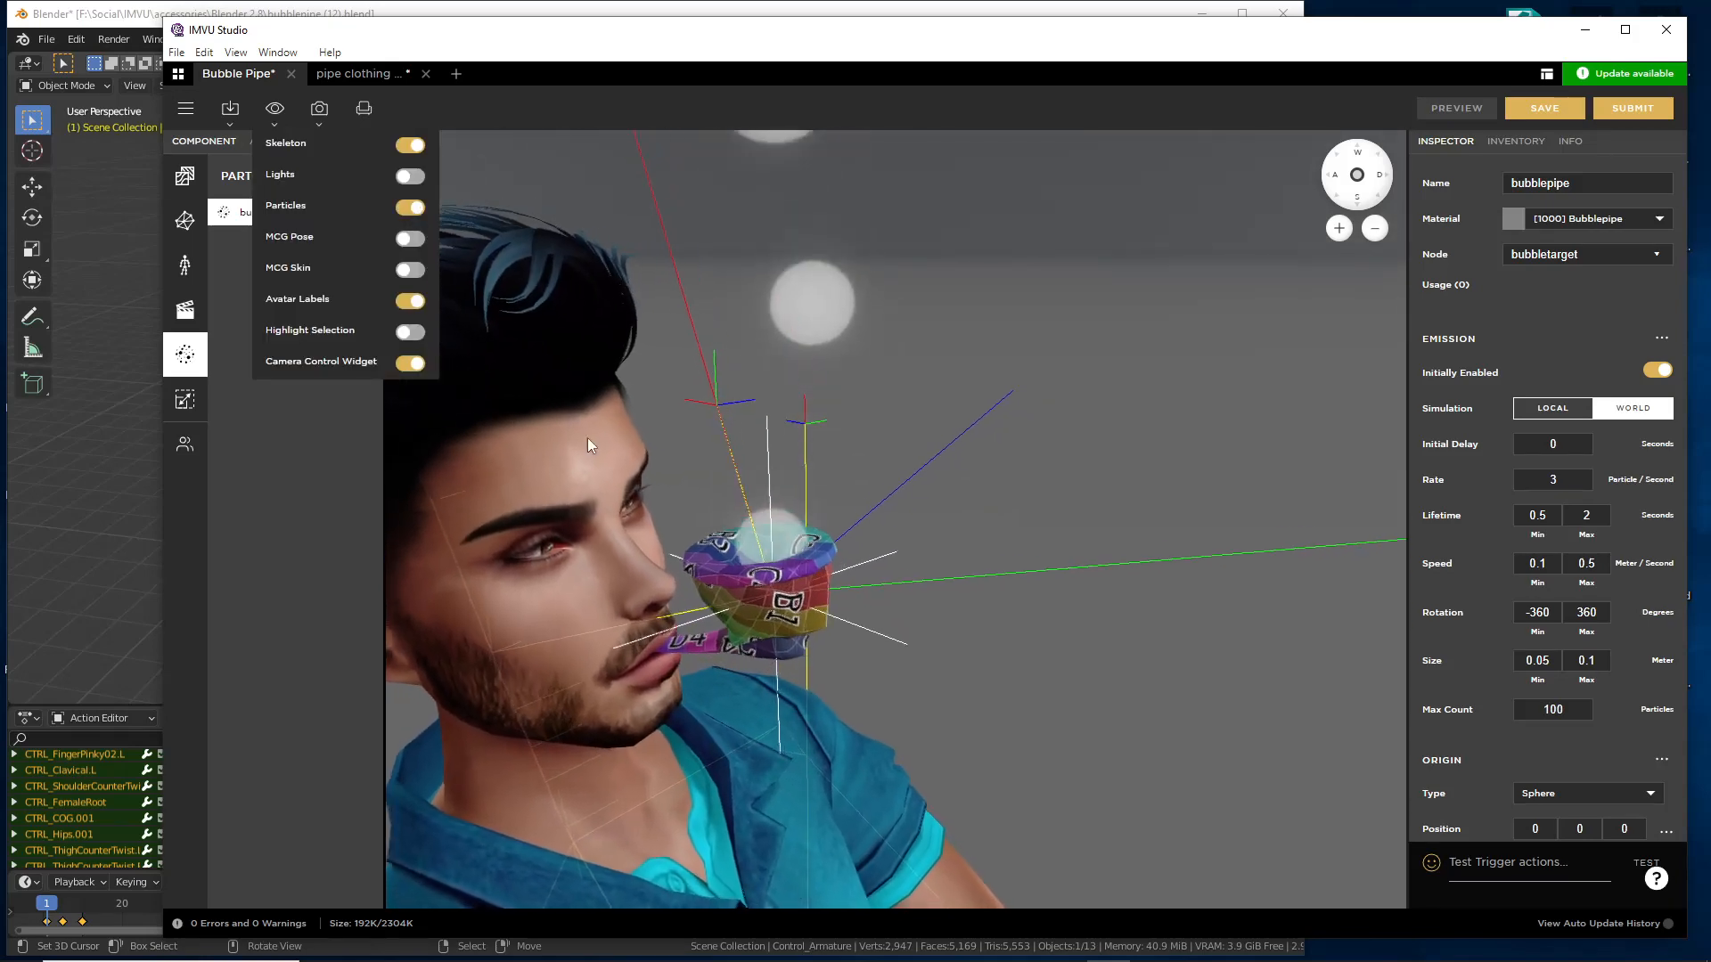
pyautogui.moveTo(586, 436); pyautogui.dragTo(1114, 570)
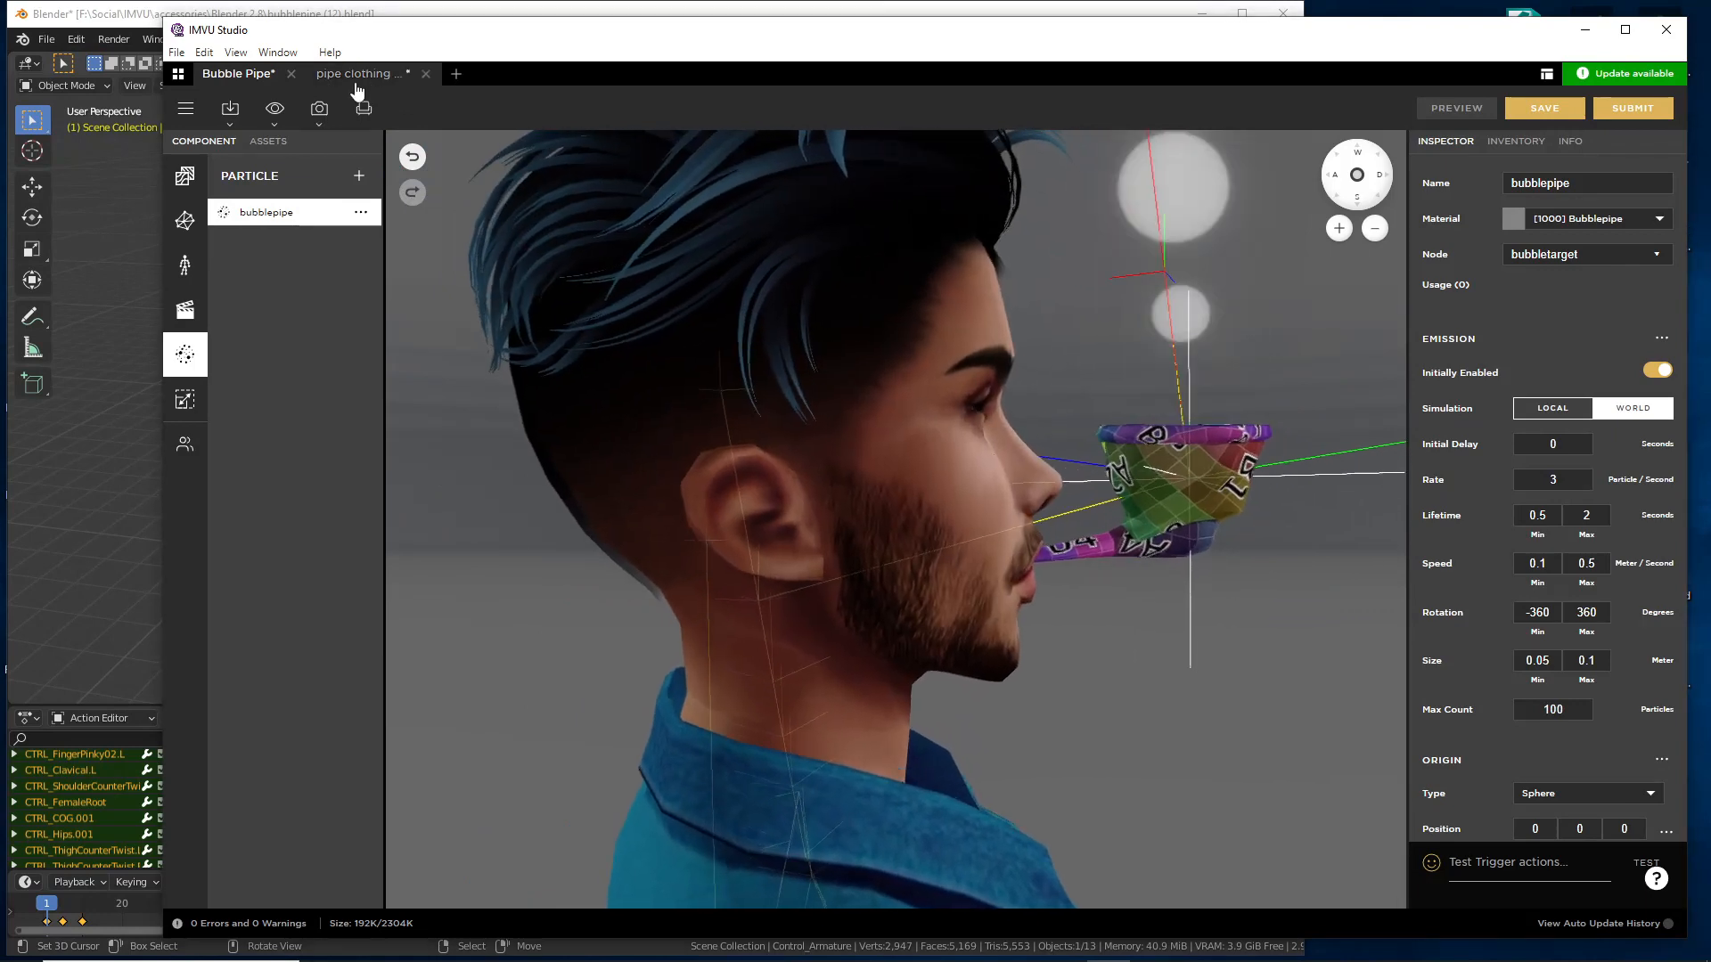
# - Return to the pipe clothing project and examine the hand-attached particle's path against the node's axes
pyautogui.click(361, 74)
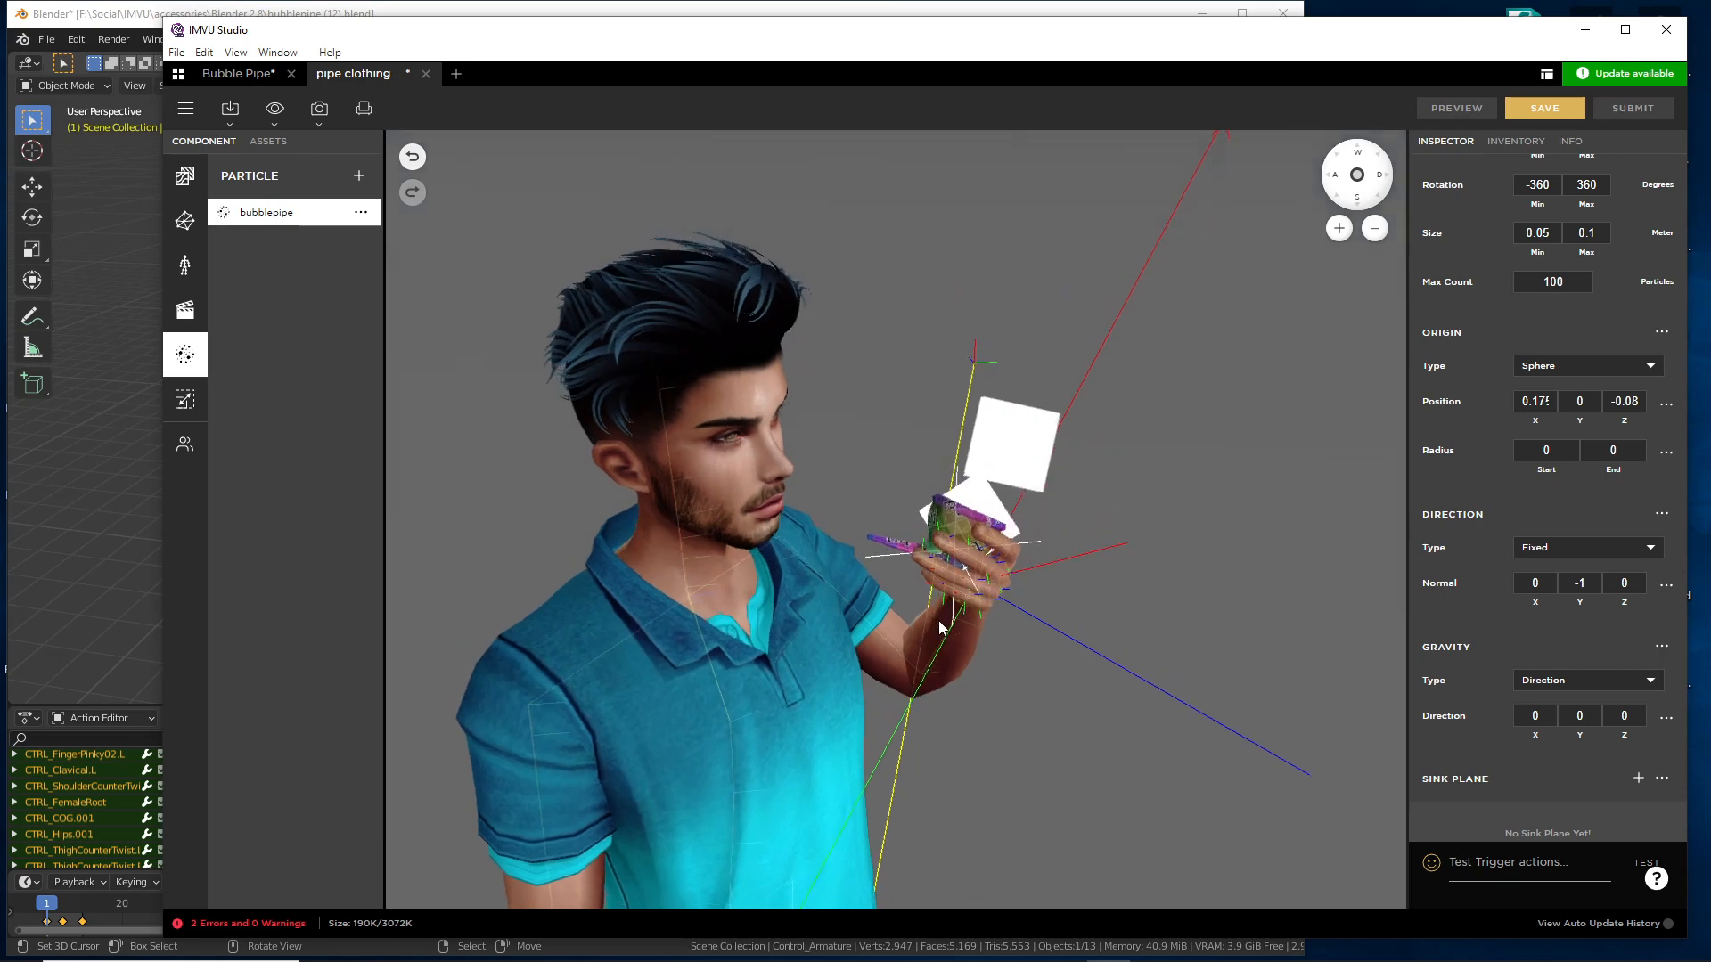
pyautogui.scroll(5, 918, 597)
pyautogui.scroll(-8, 895, 606)
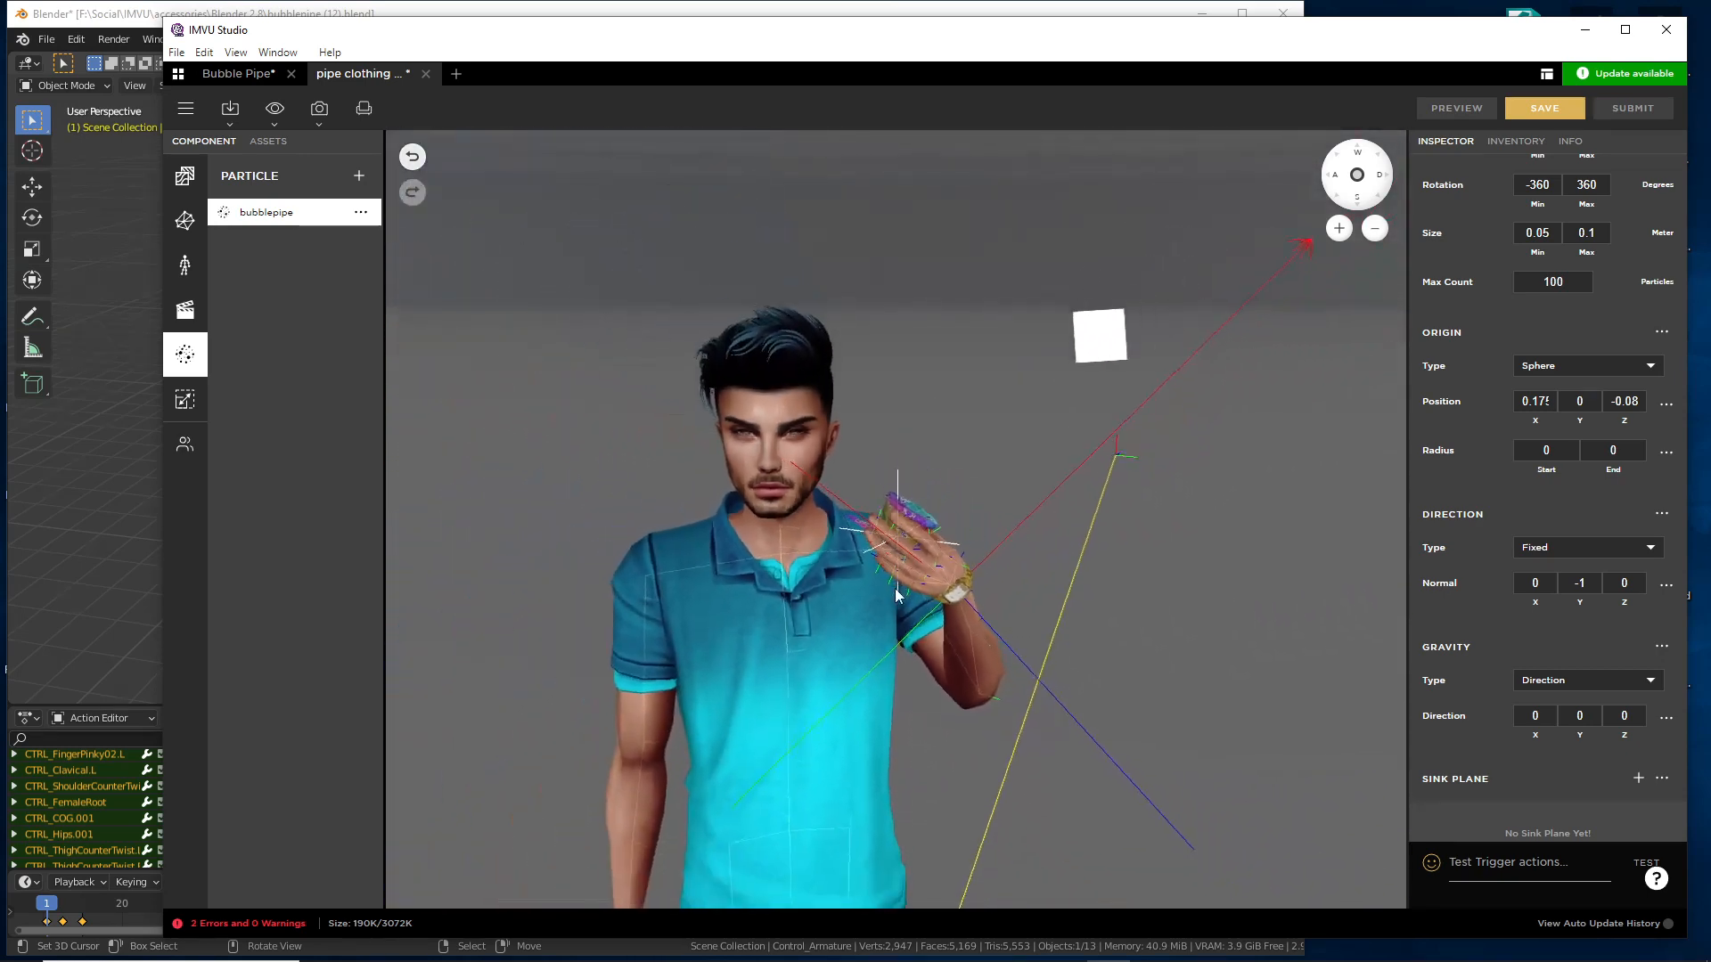
pyautogui.moveTo(1053, 554); pyautogui.dragTo(993, 528)
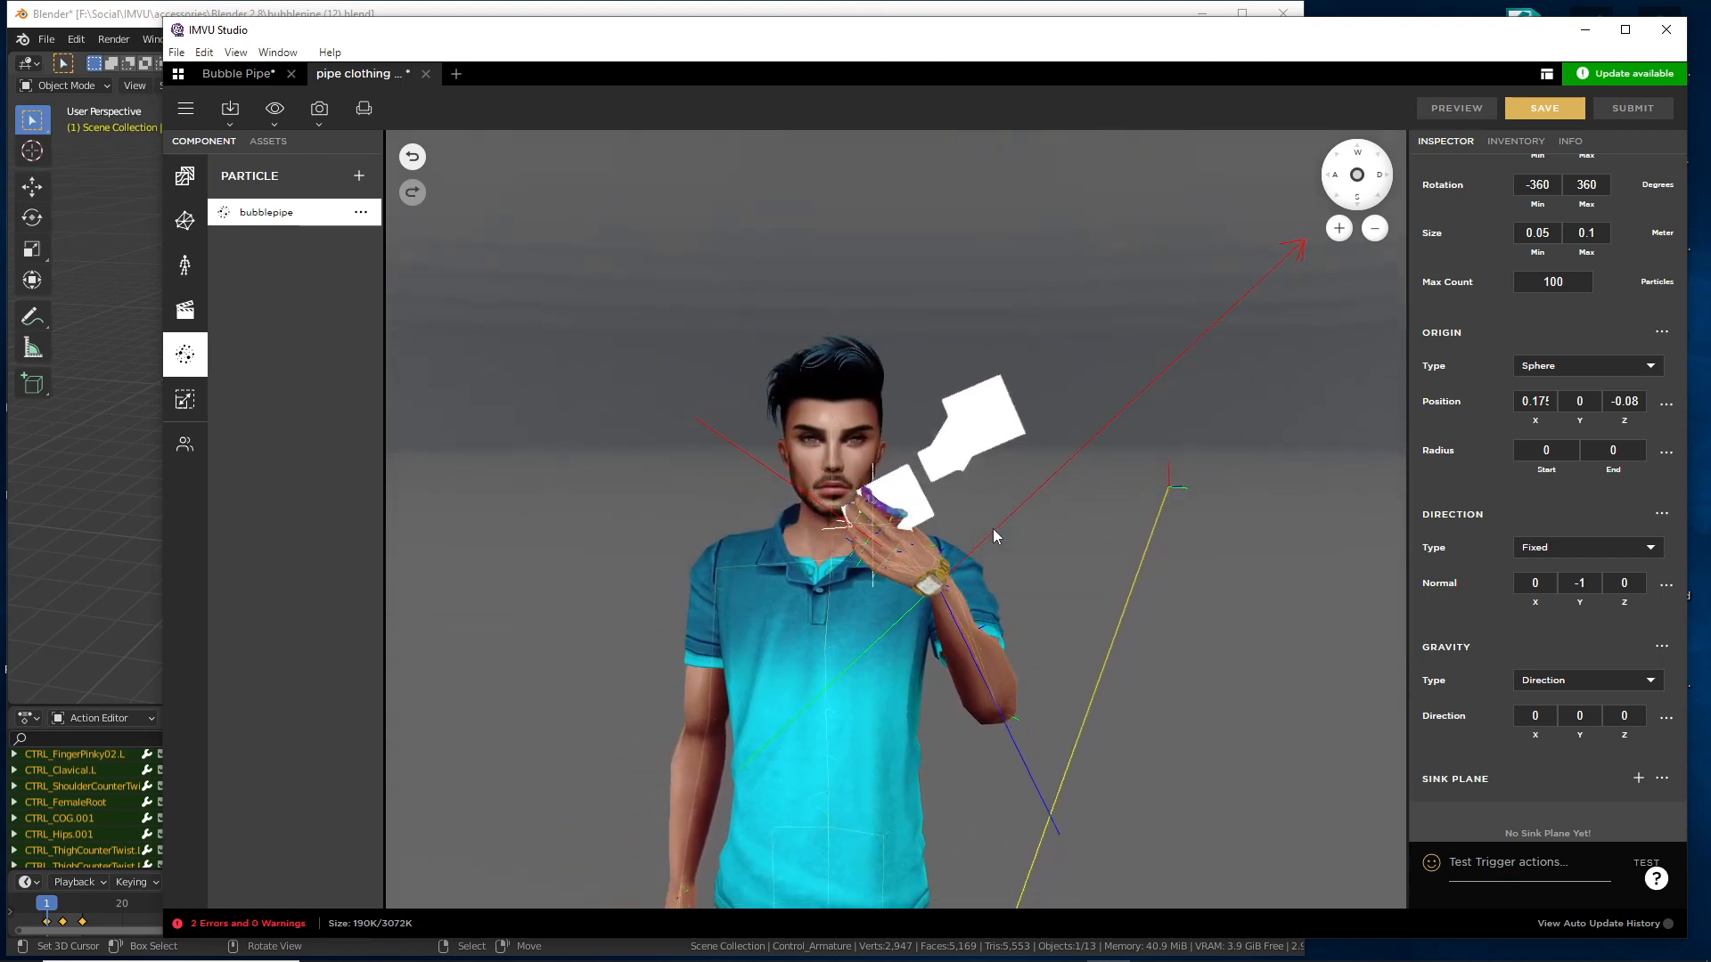
# - Set the origin sphere's Y position to -0.1 and preview the change
pyautogui.moveTo(898, 616); pyautogui.dragTo(789, 735)
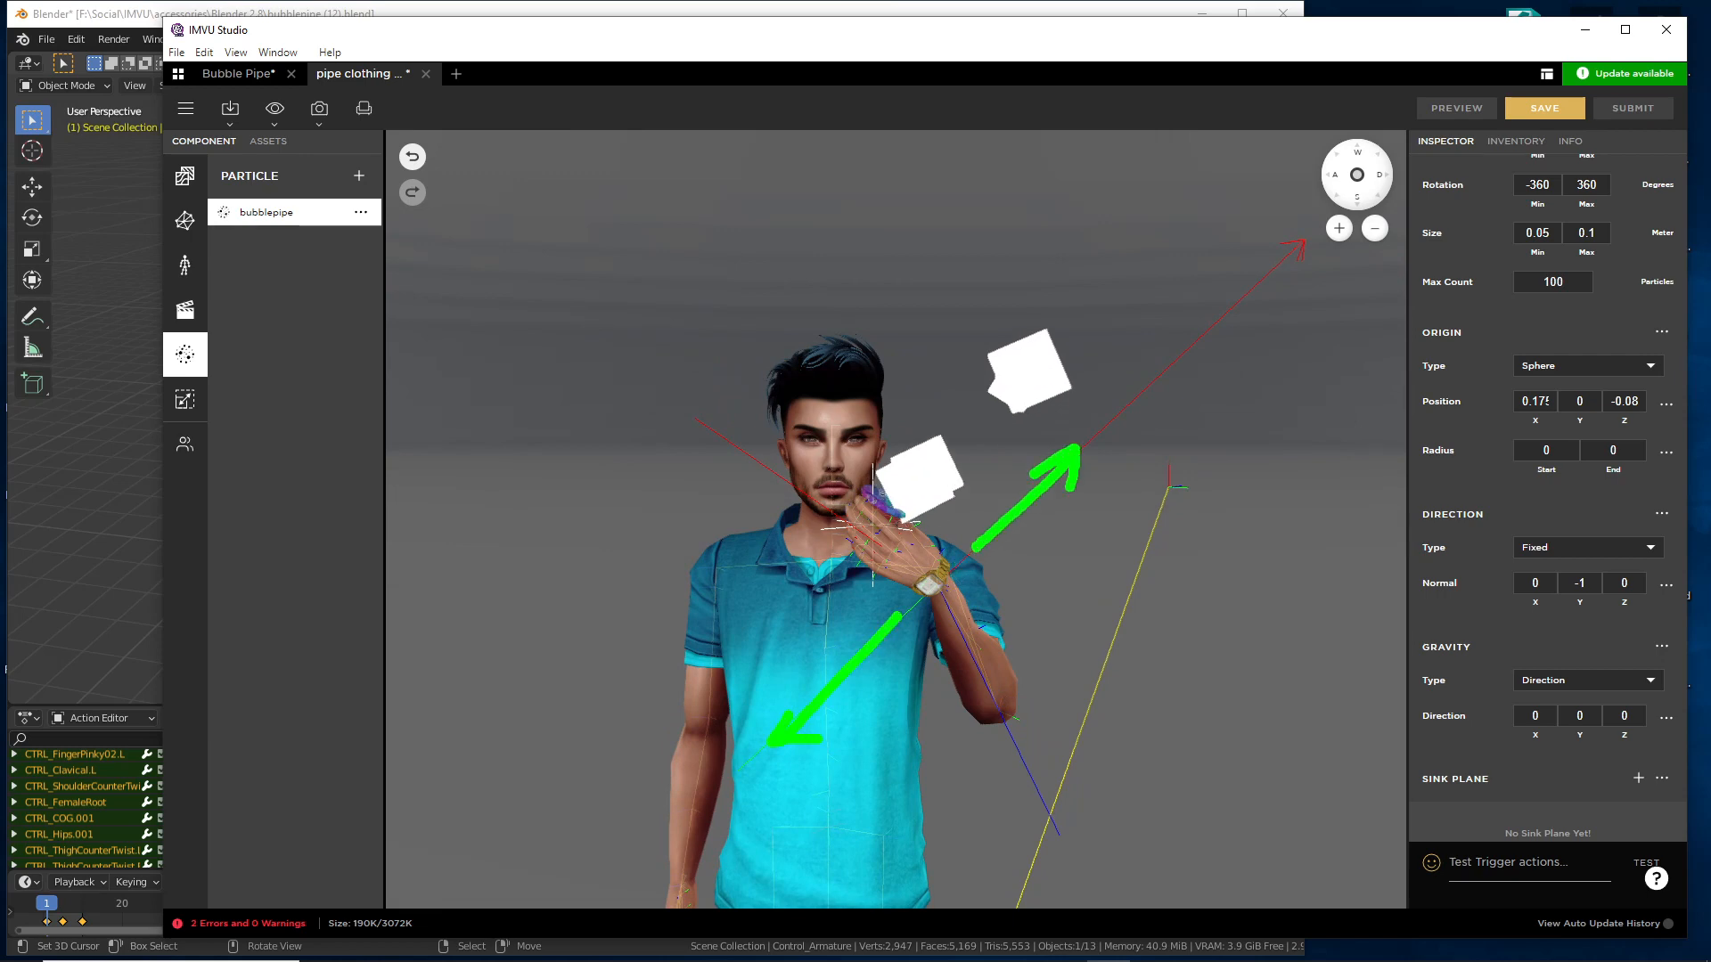
pyautogui.scroll(5, 953, 579)
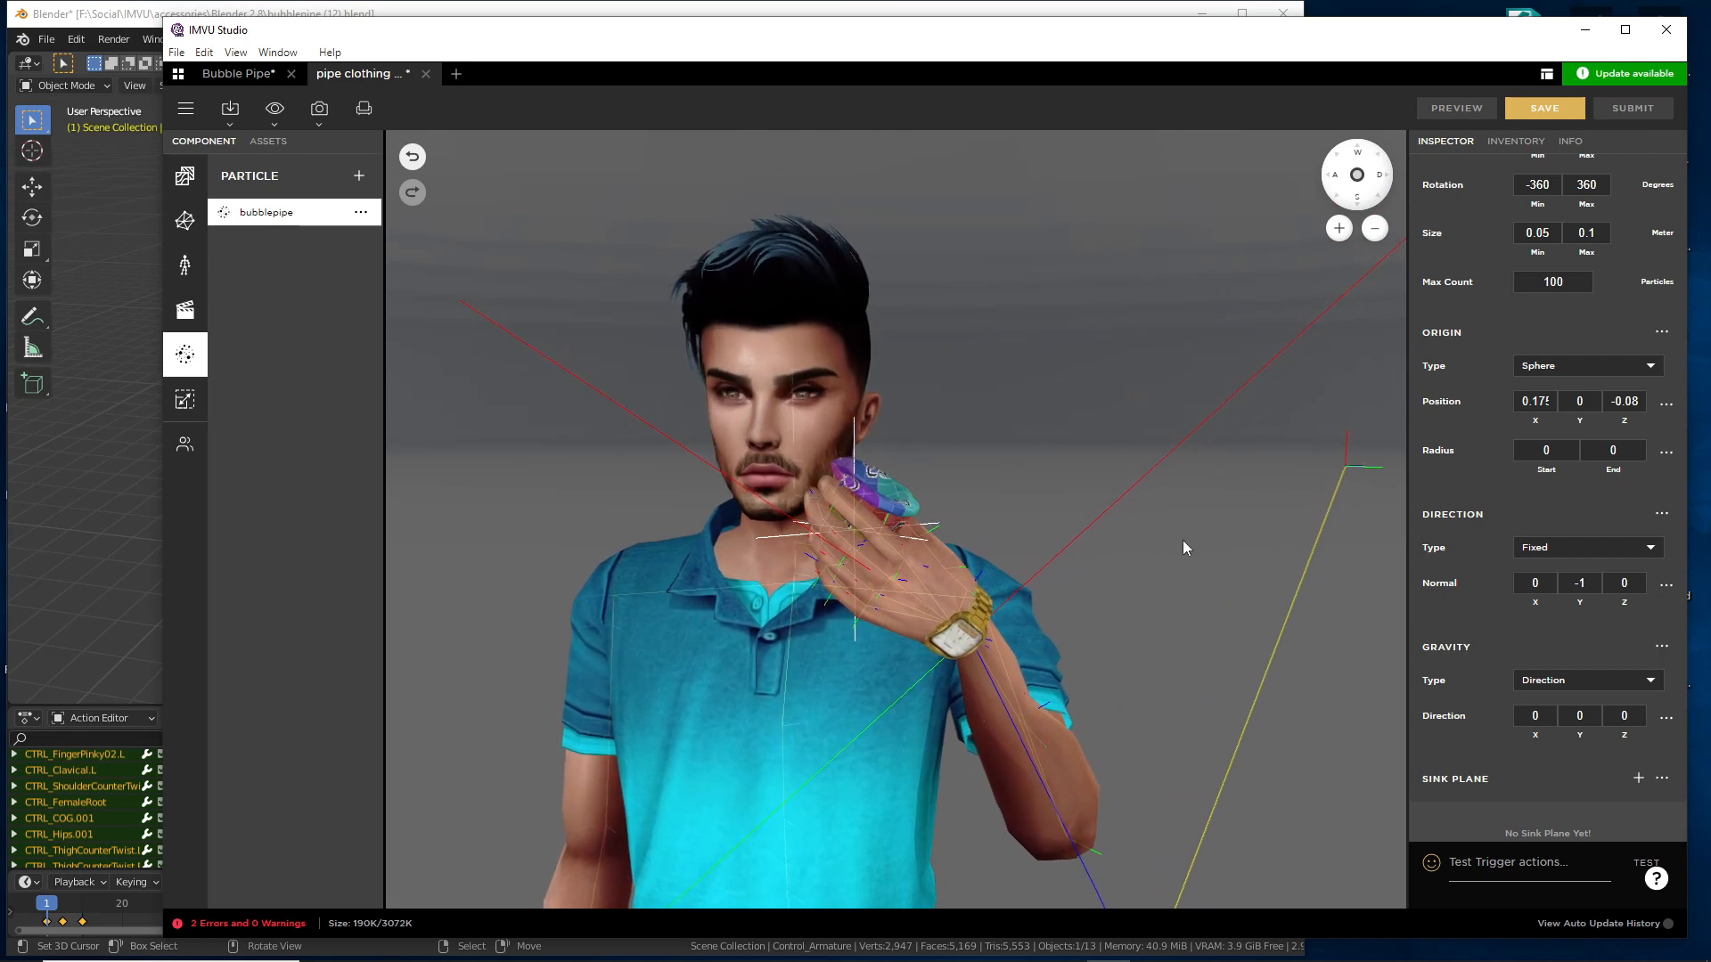
pyautogui.click(1579, 401)
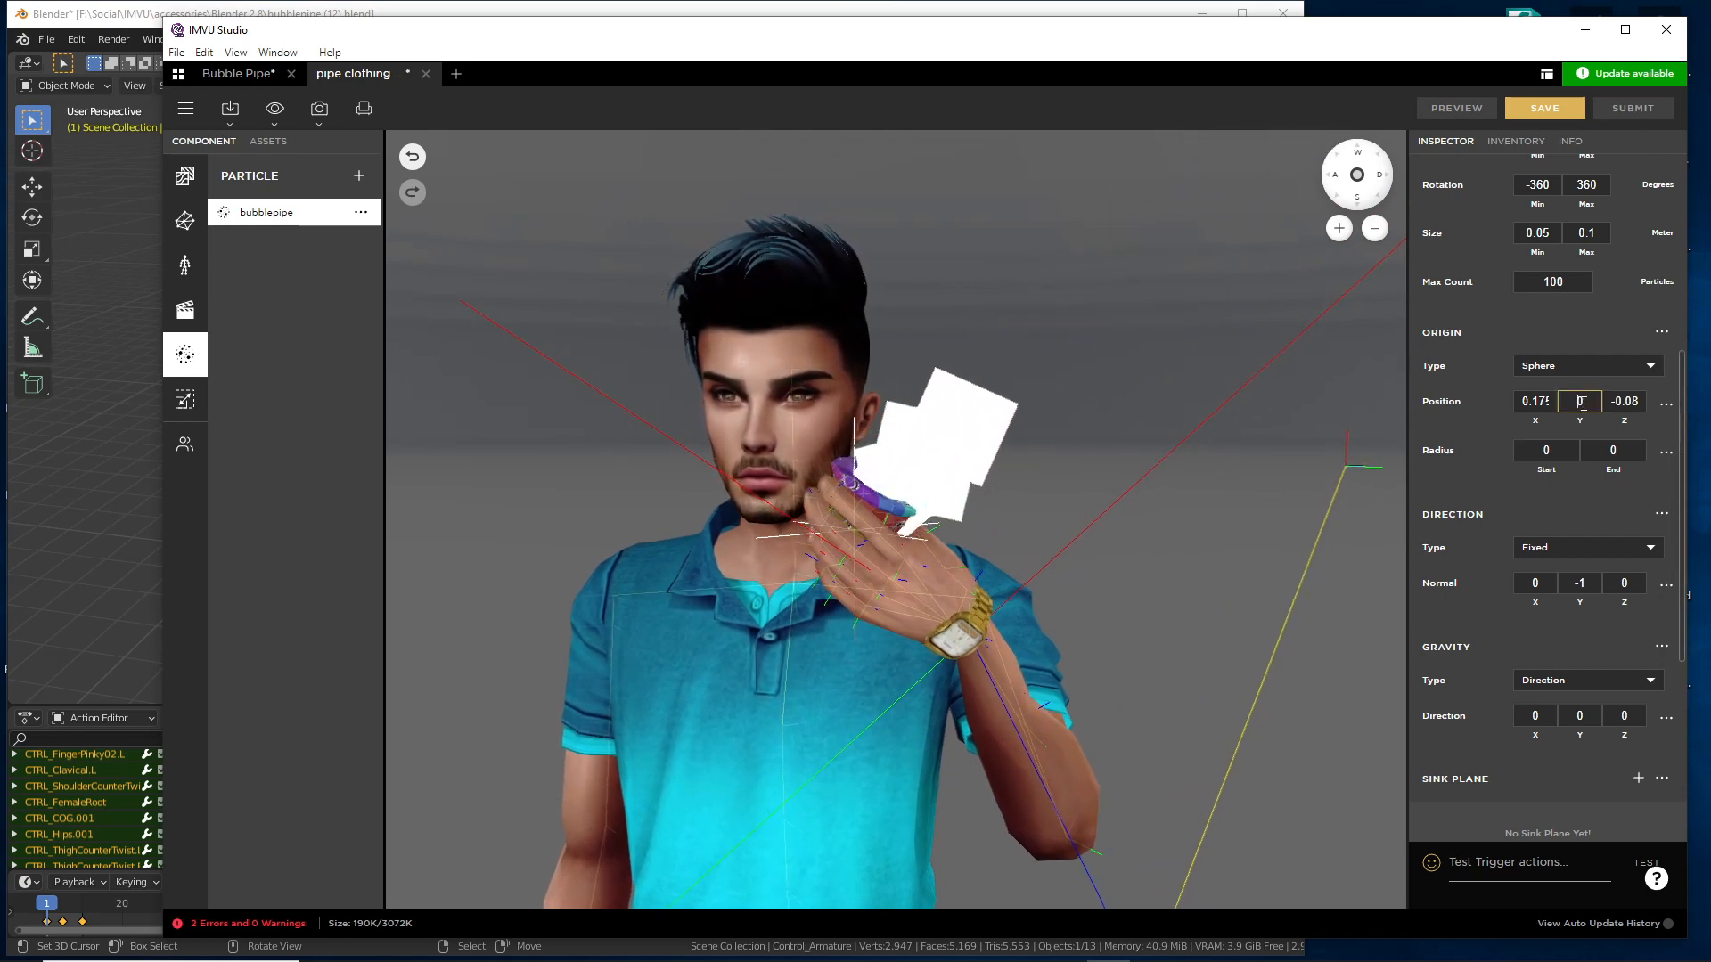
pyautogui.write('-.1')
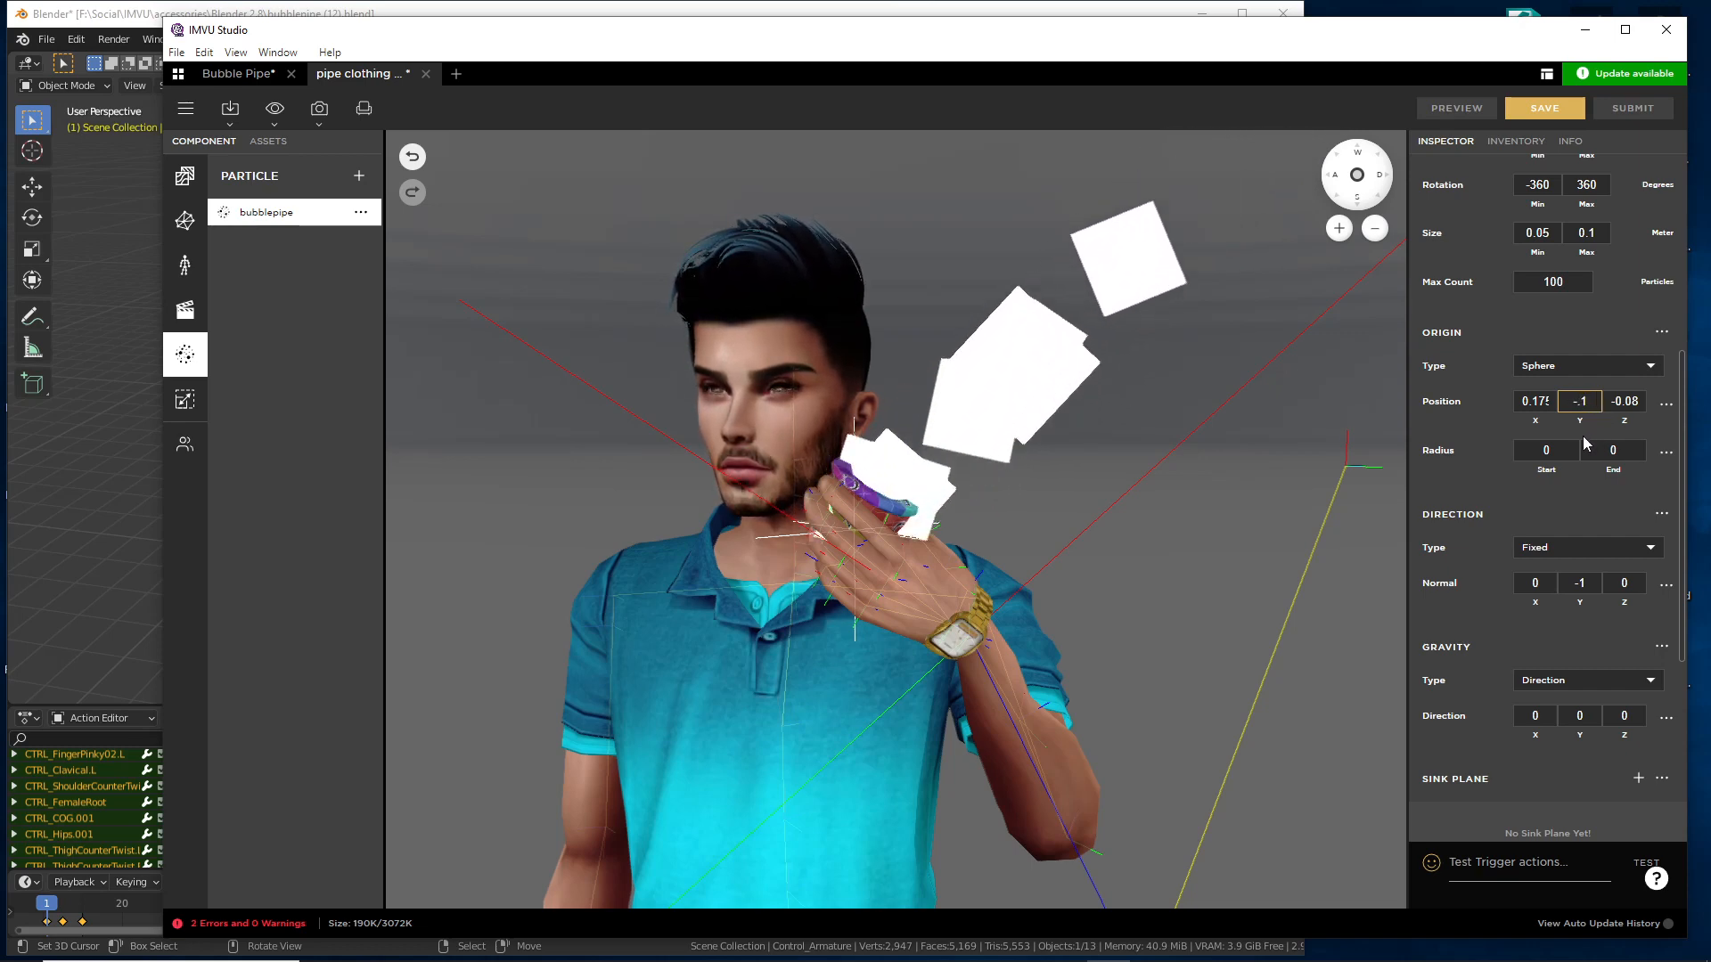
pyautogui.click(1463, 114)
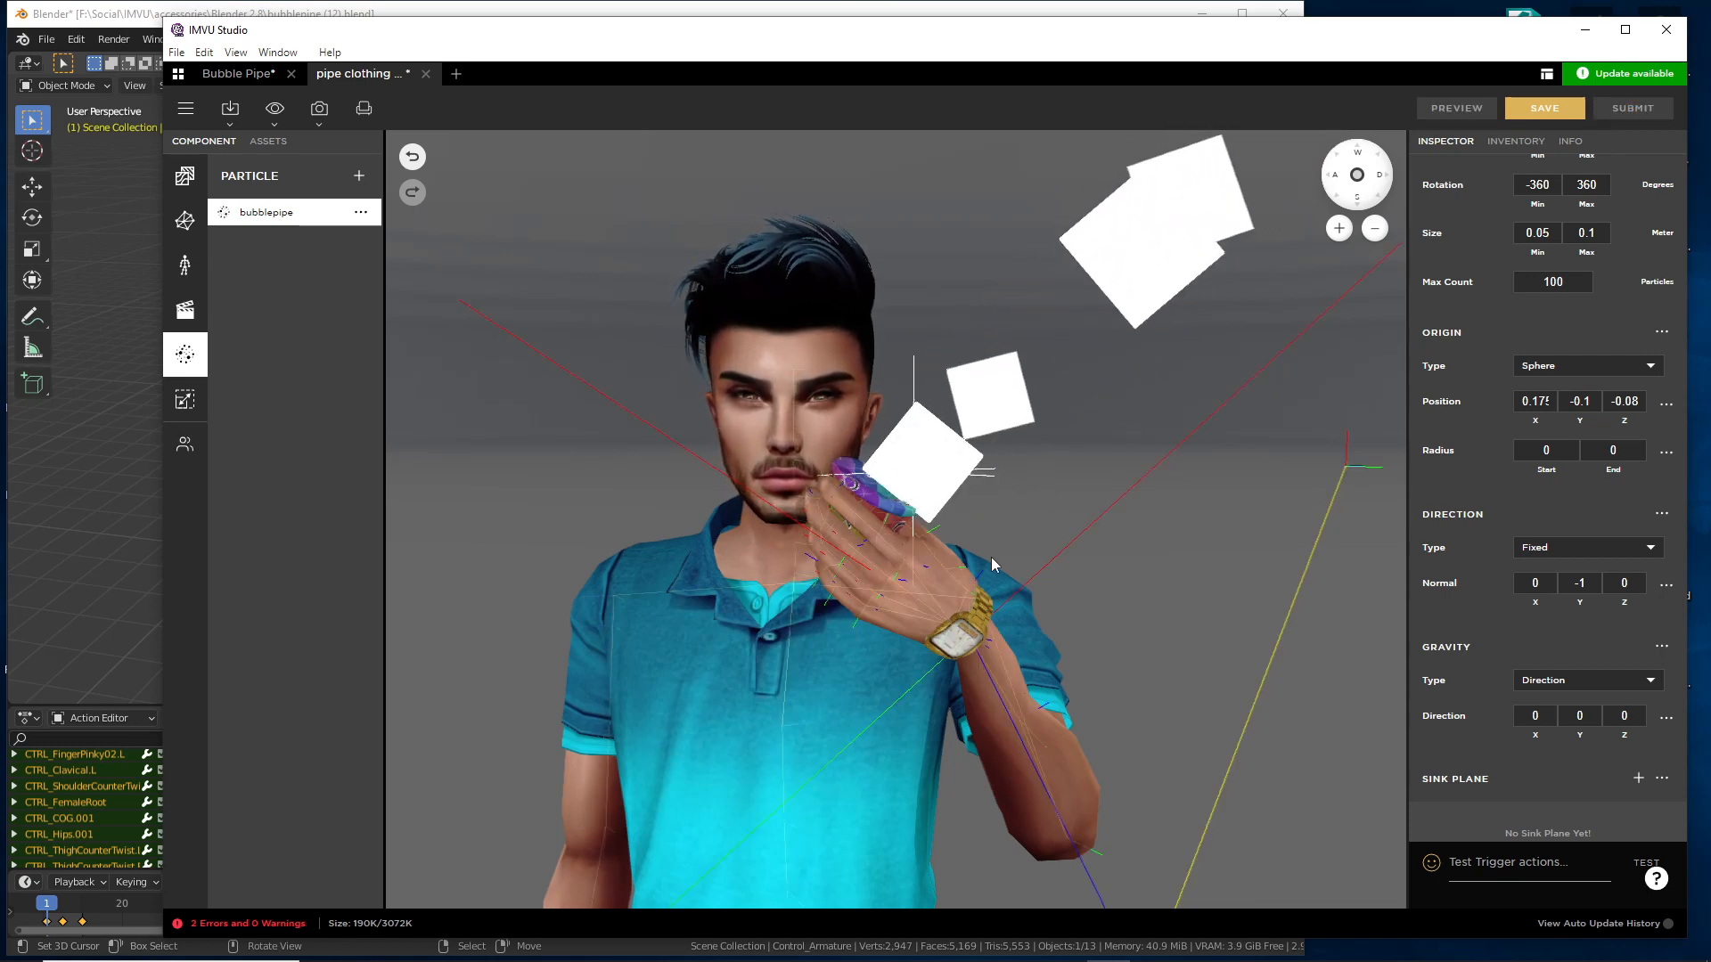
# - Set the origin sphere's Y position to -0.03 and preview the change at the pipe bowl
pyautogui.moveTo(991, 558); pyautogui.dragTo(1047, 581)
pyautogui.scroll(3, 1048, 584)
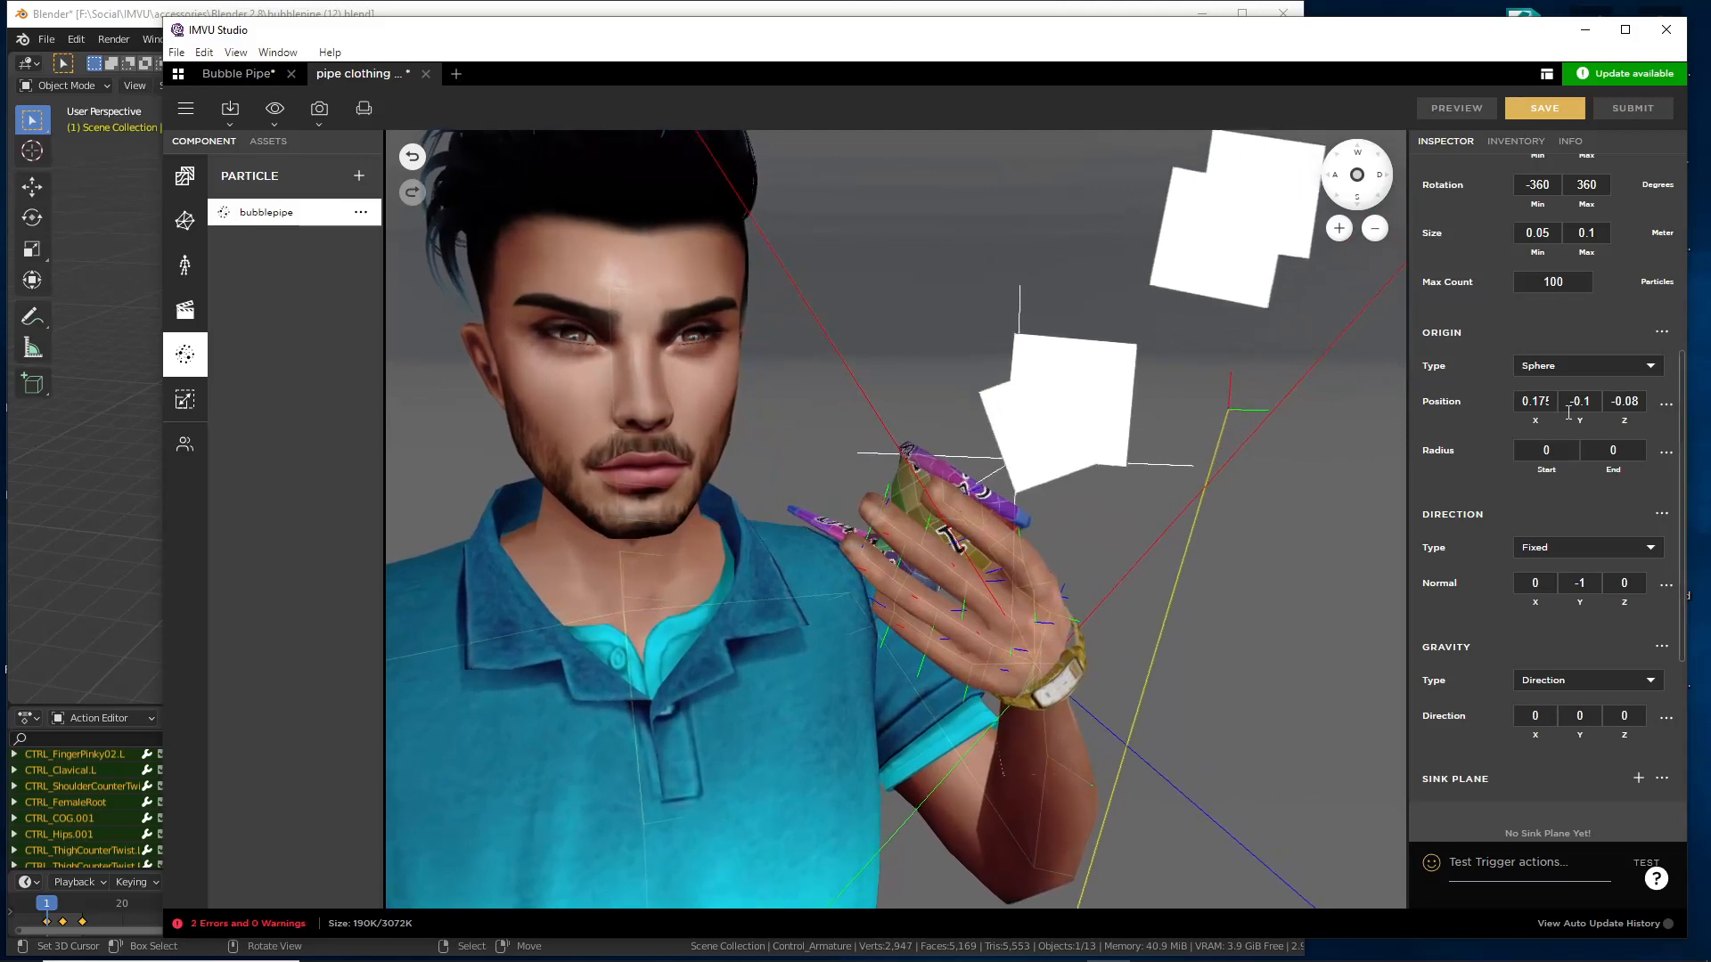
pyautogui.click(1585, 401)
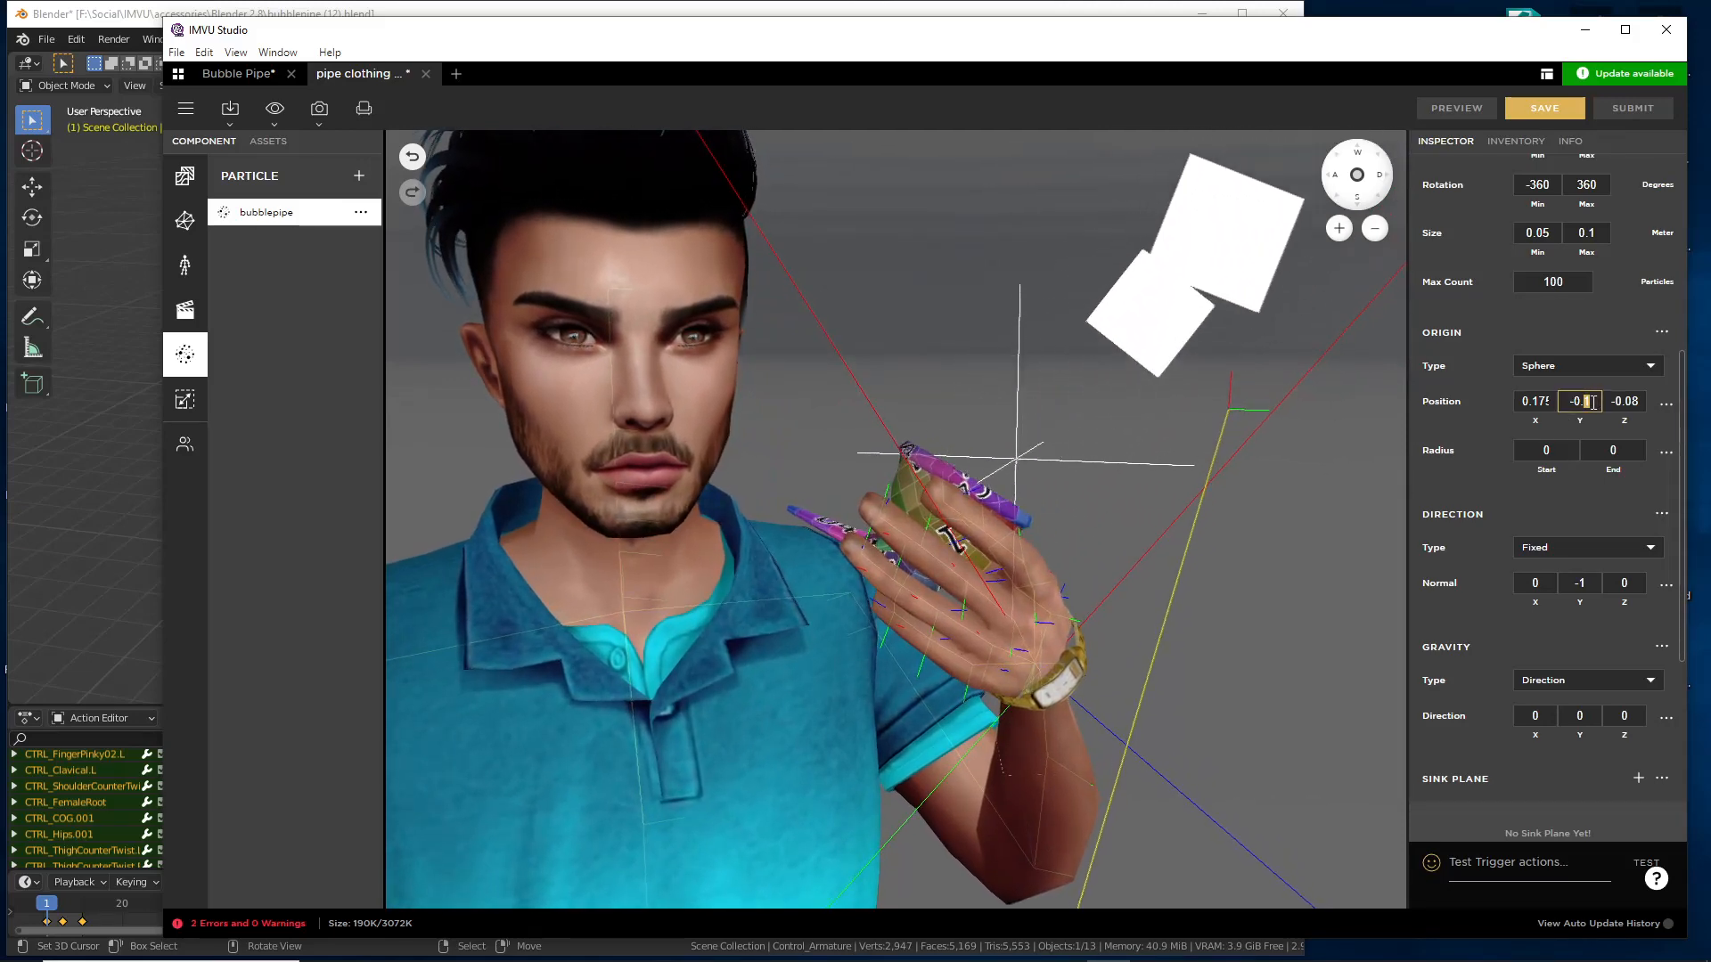
pyautogui.write('0')
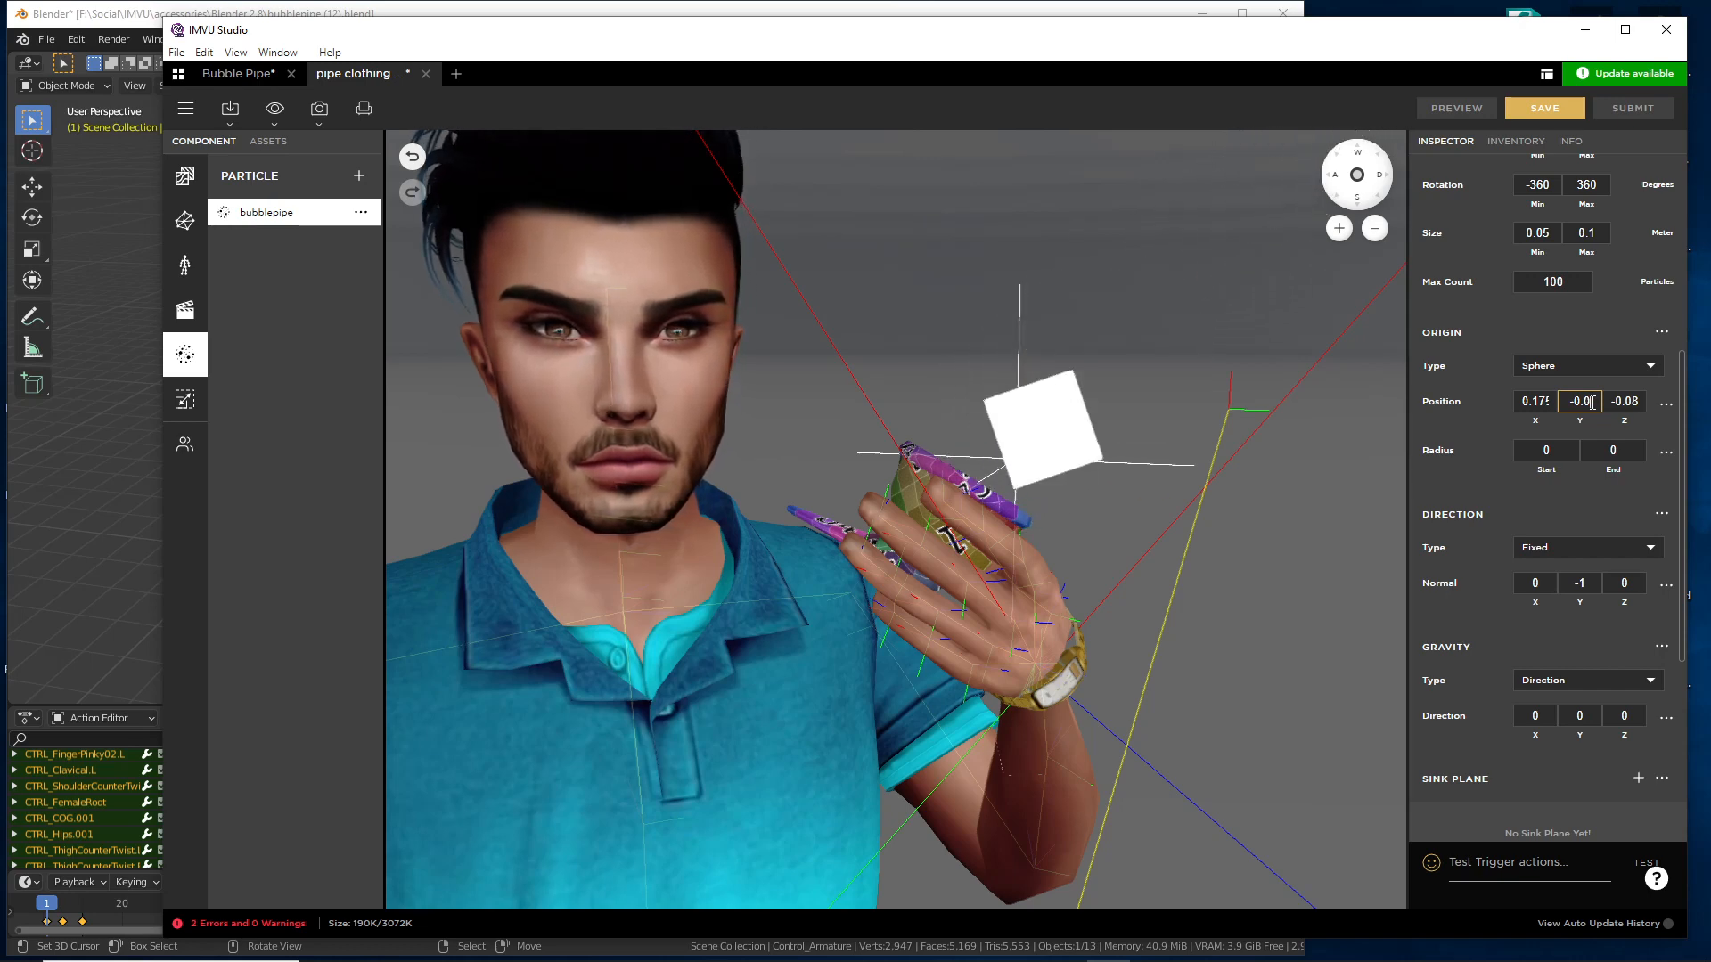
pyautogui.write('3')
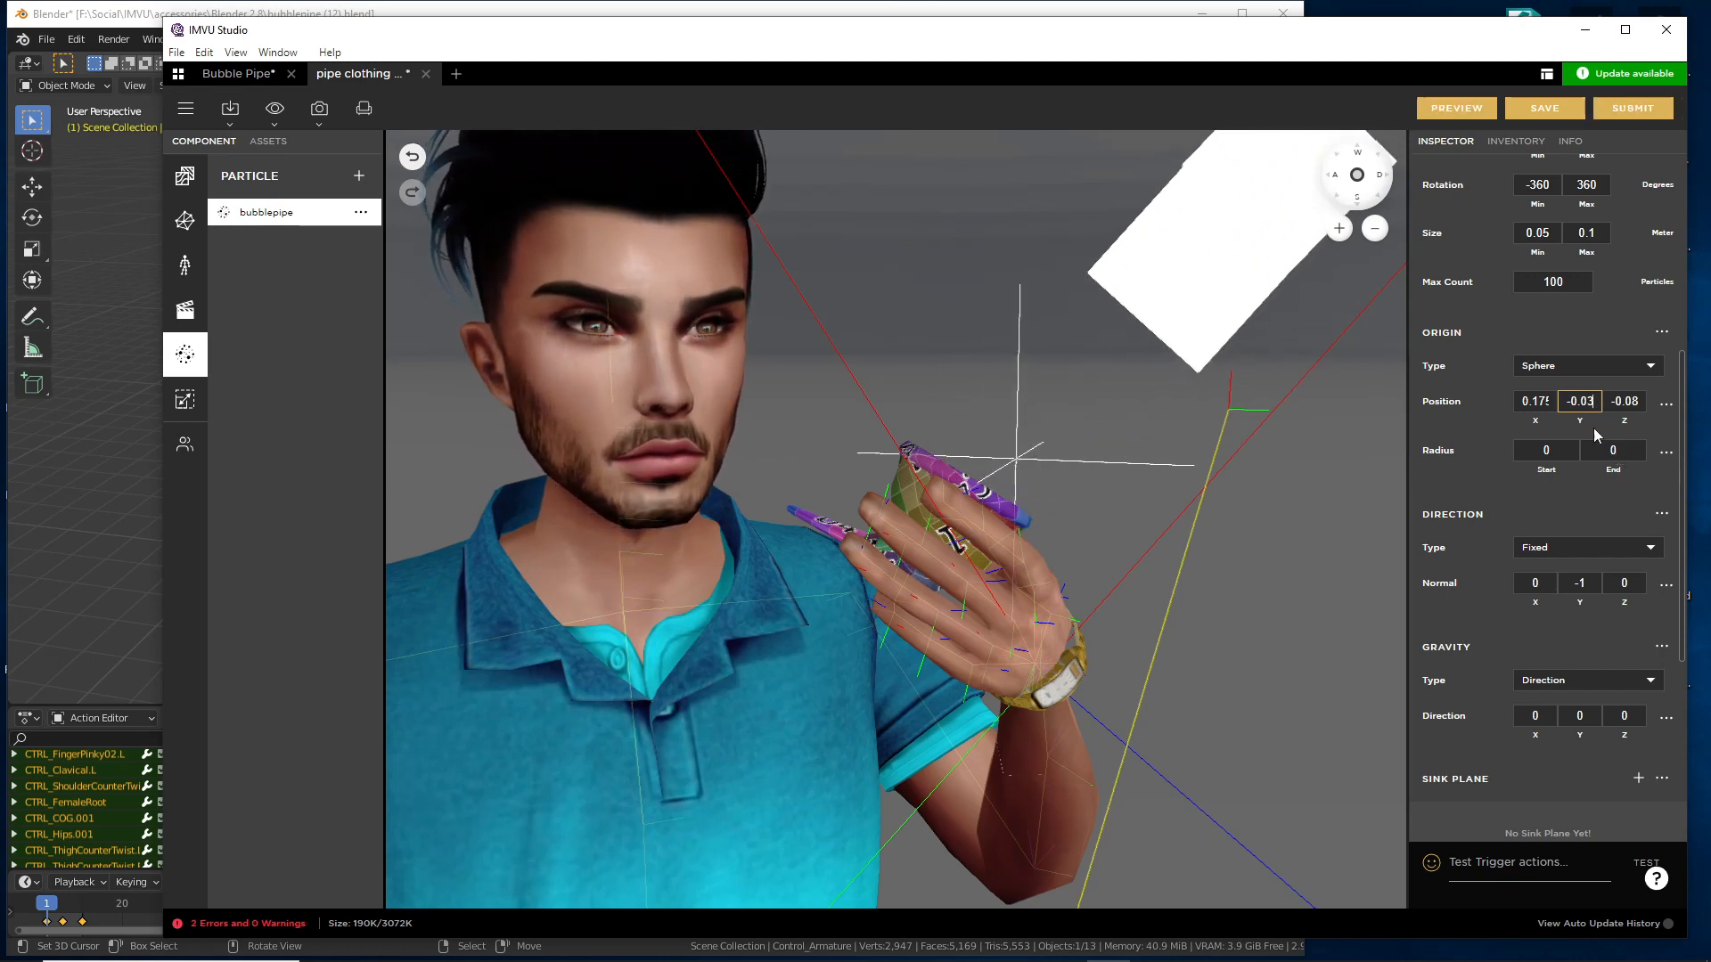
pyautogui.click(1457, 103)
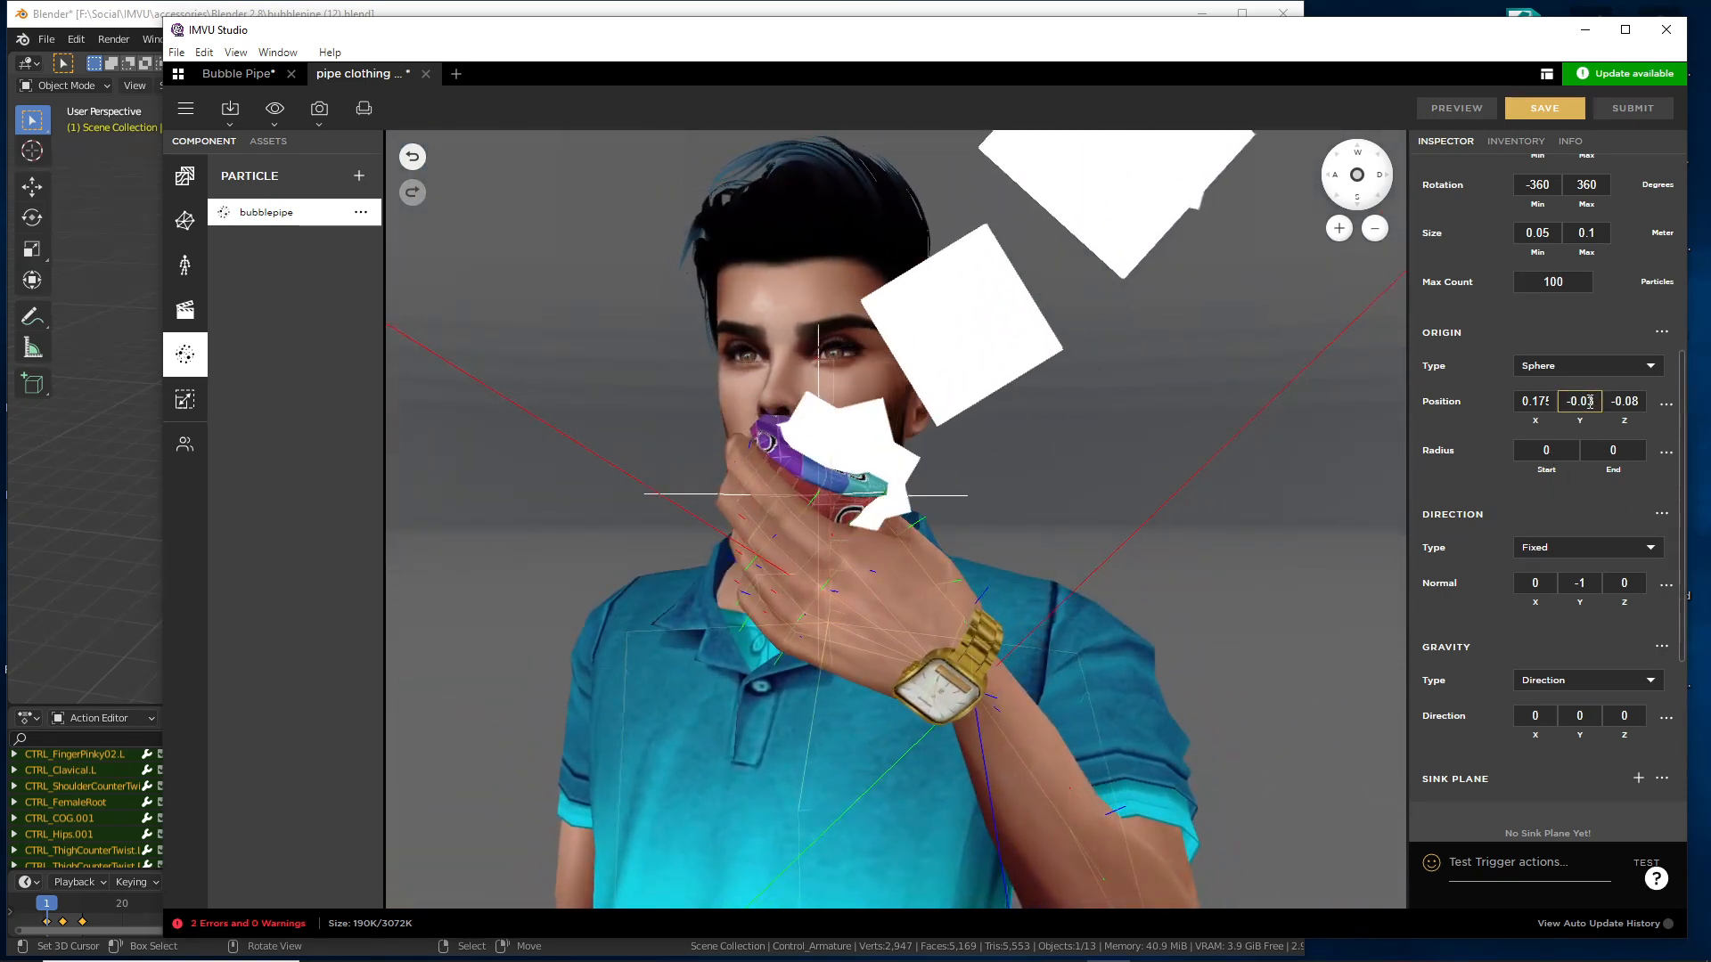
# - Set the origin sphere's Y position to -0.02, preview it, and check the particles from the avatar's side
pyautogui.press('Return')
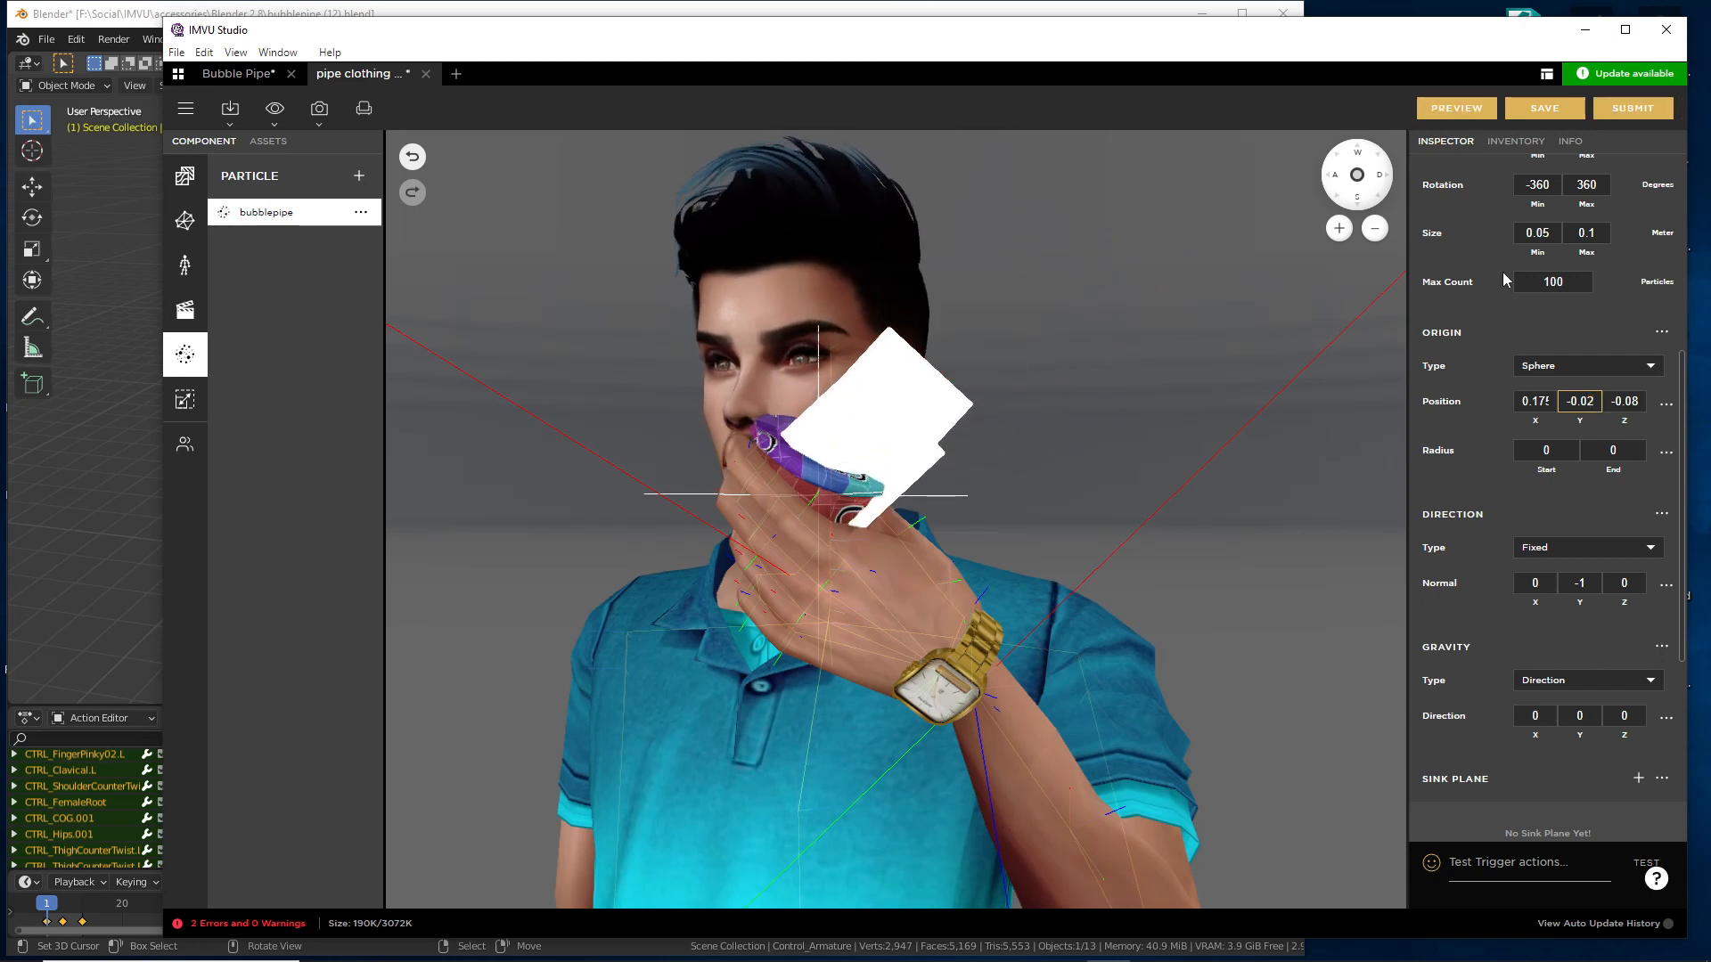
pyautogui.click(1457, 108)
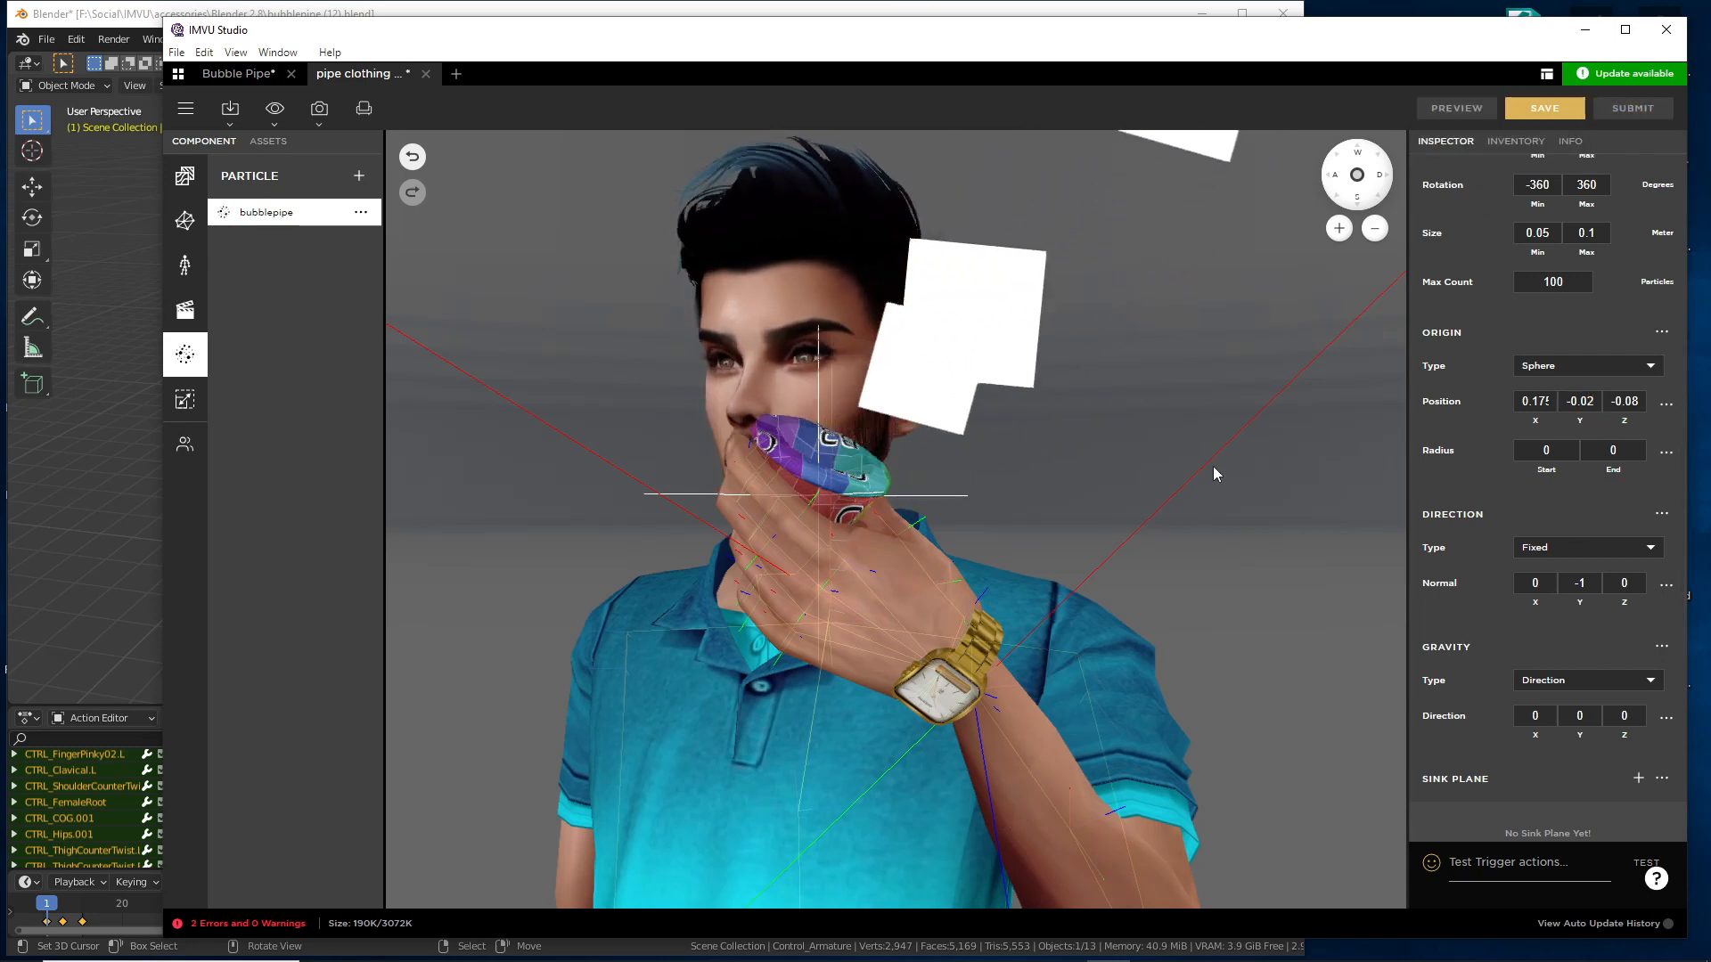
pyautogui.moveTo(1002, 570); pyautogui.dragTo(886, 647)
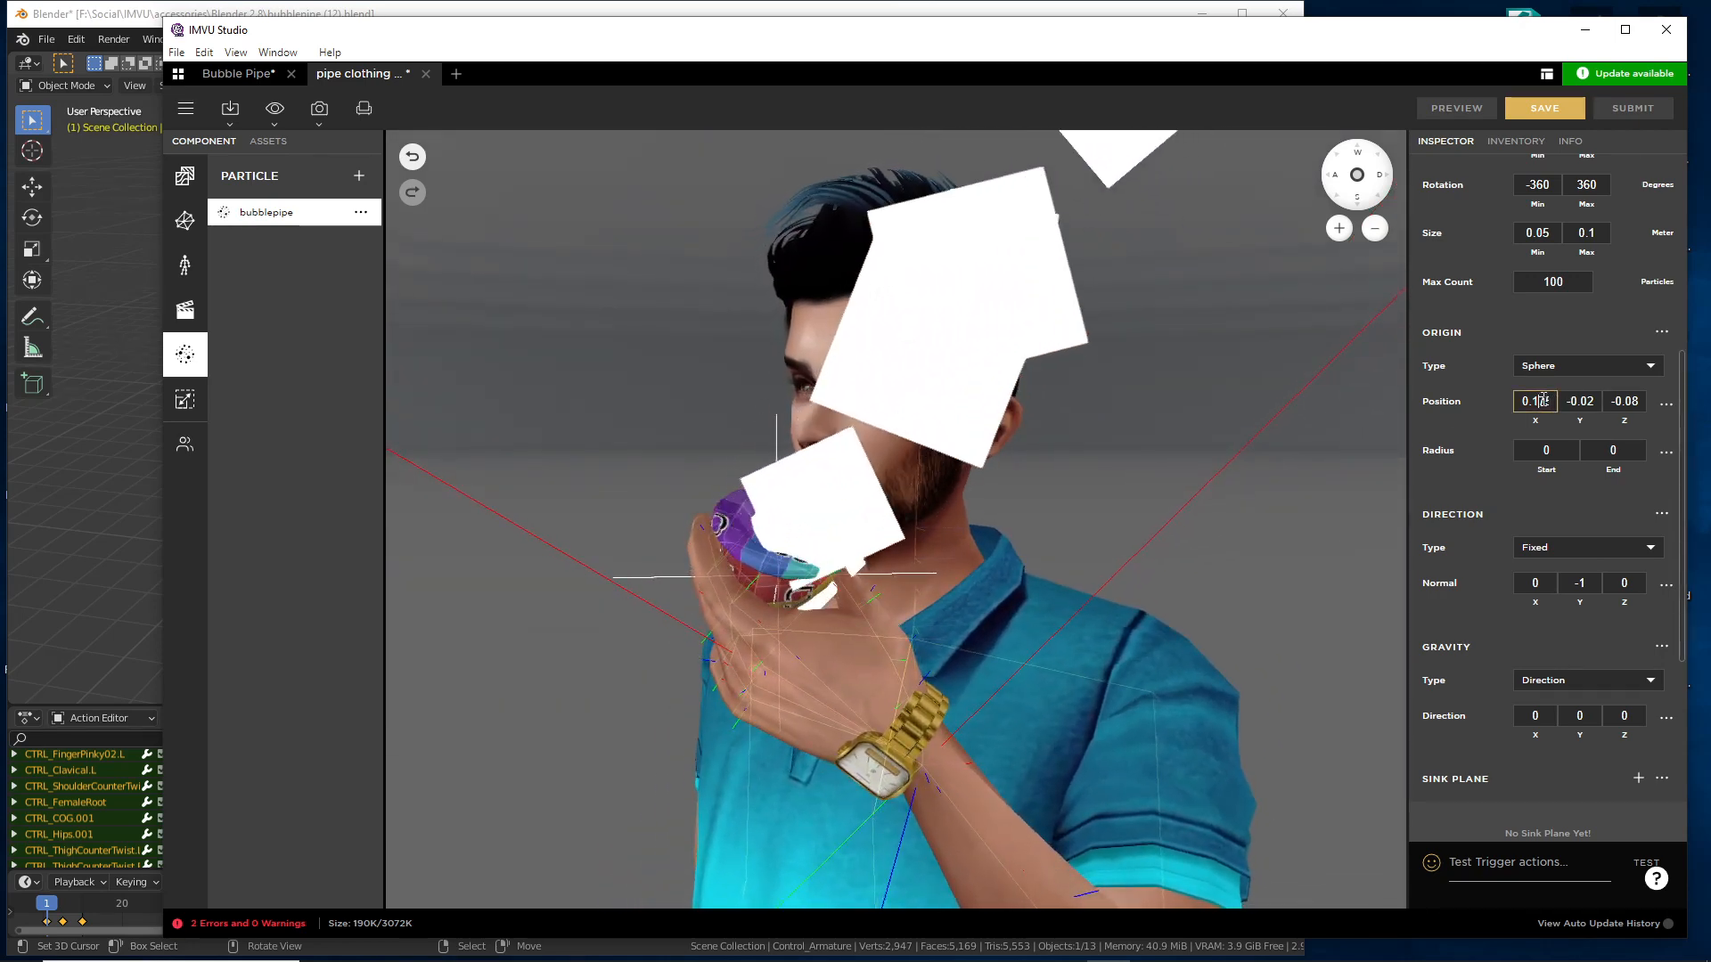
# - Set the origin sphere's X position to 0.18, preview it, and check the particles' alignment with the pipe bowl
pyautogui.moveTo(1539, 402); pyautogui.dragTo(1557, 401)
pyautogui.write('8')
pyautogui.press('Return')
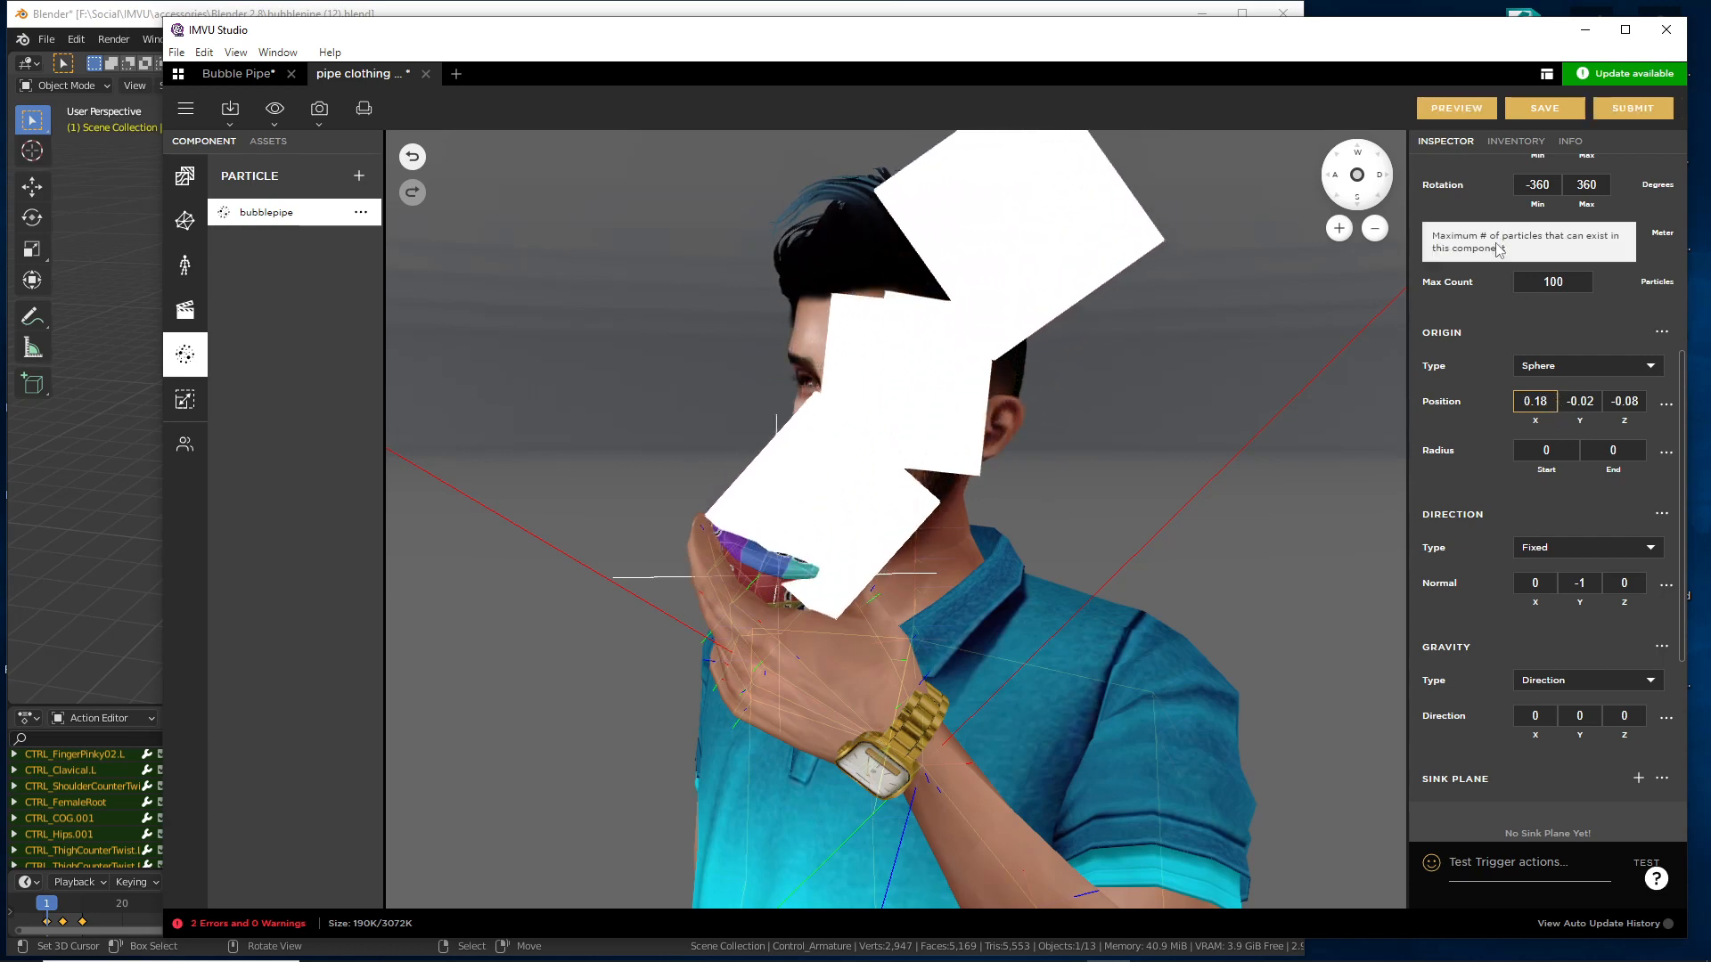
pyautogui.click(1459, 108)
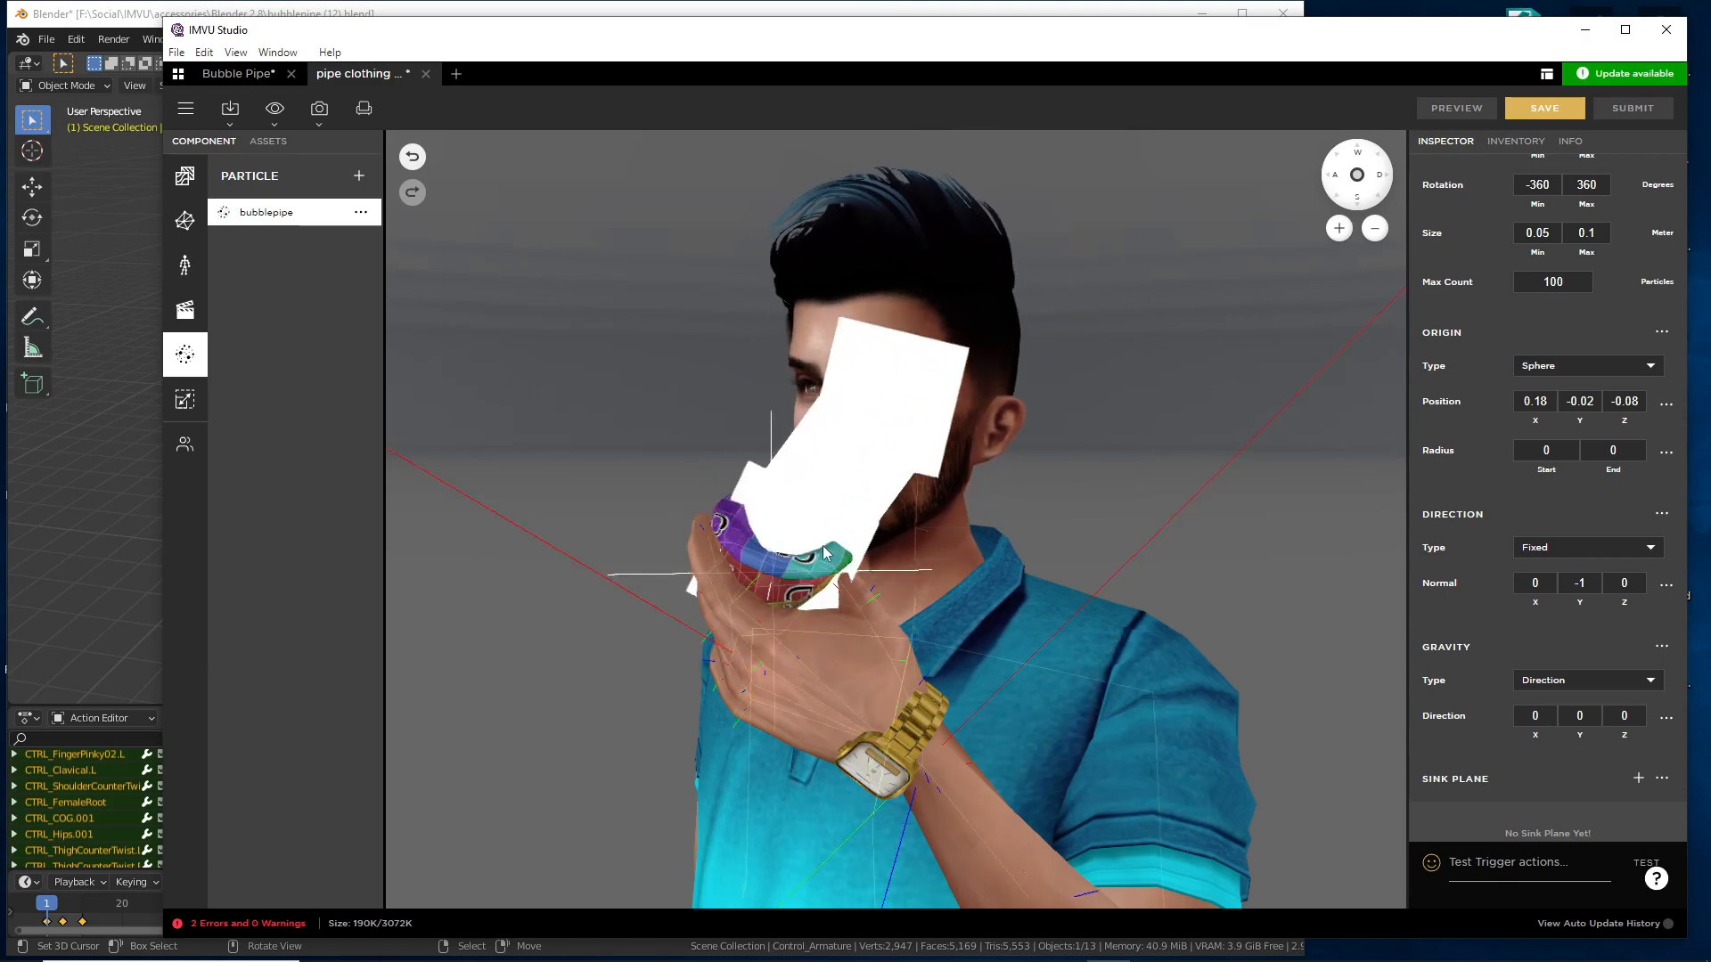
pyautogui.moveTo(949, 533); pyautogui.dragTo(854, 536)
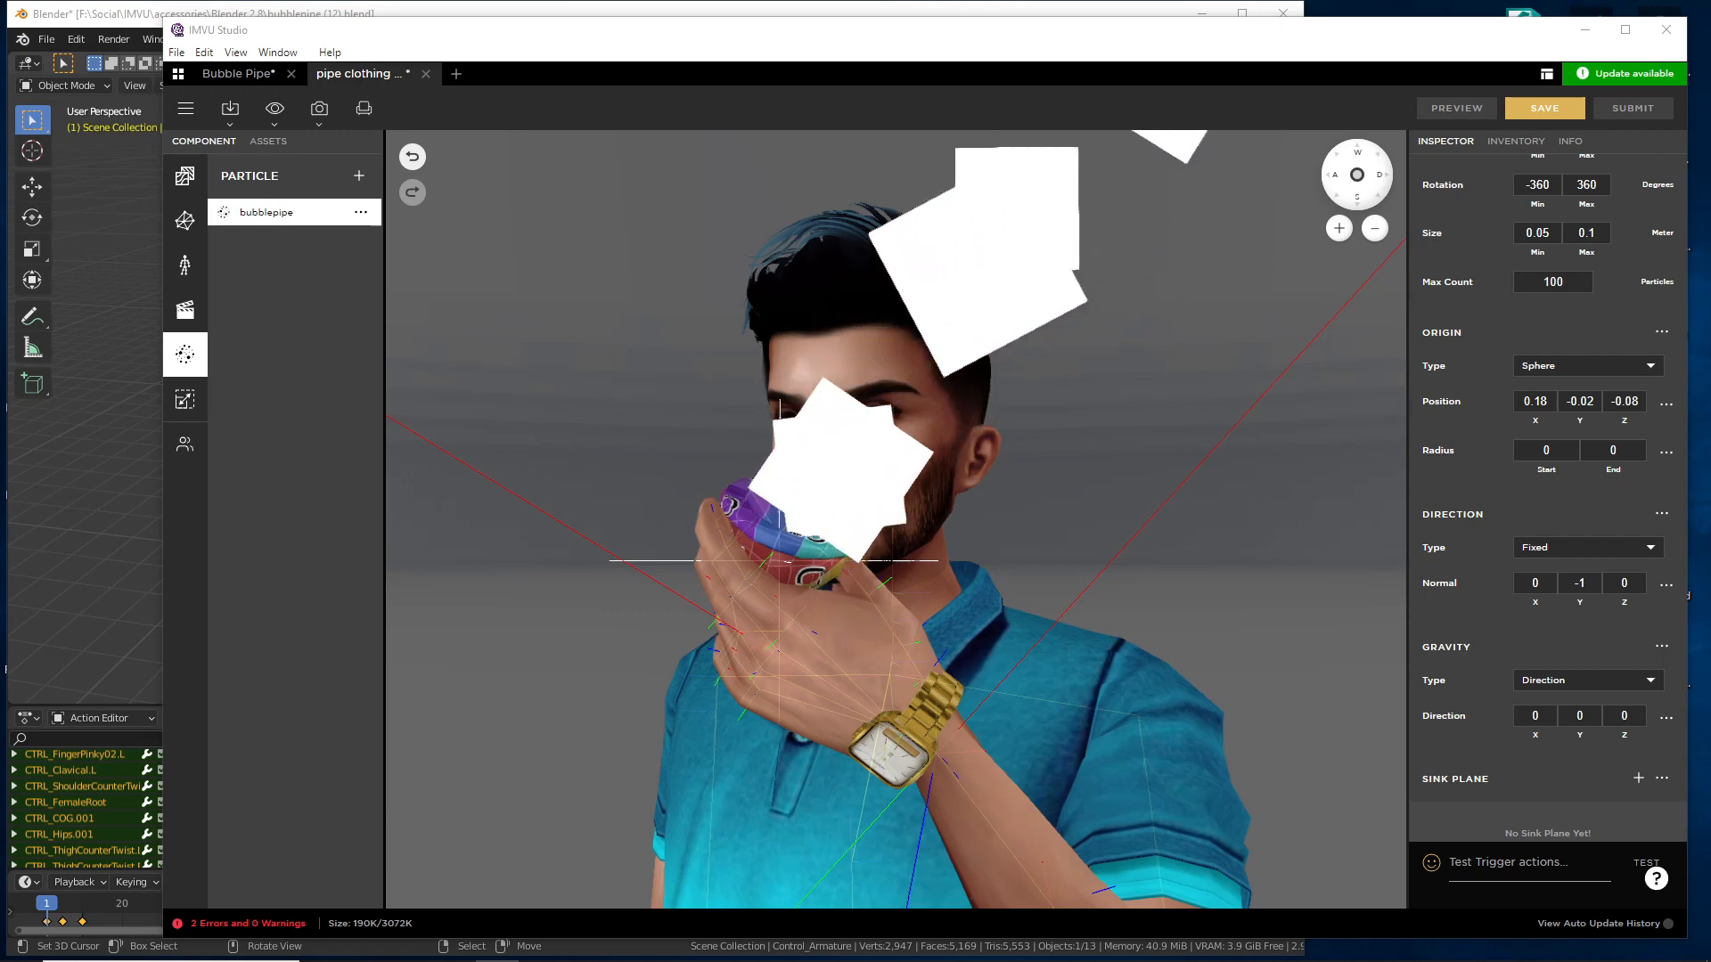
# - Examine the emitter position at the pipe bowl in the Bubble Pipe project, and return to the pipe clothing project
pyautogui.click(253, 73)
pyautogui.moveTo(1008, 588); pyautogui.dragTo(1129, 681)
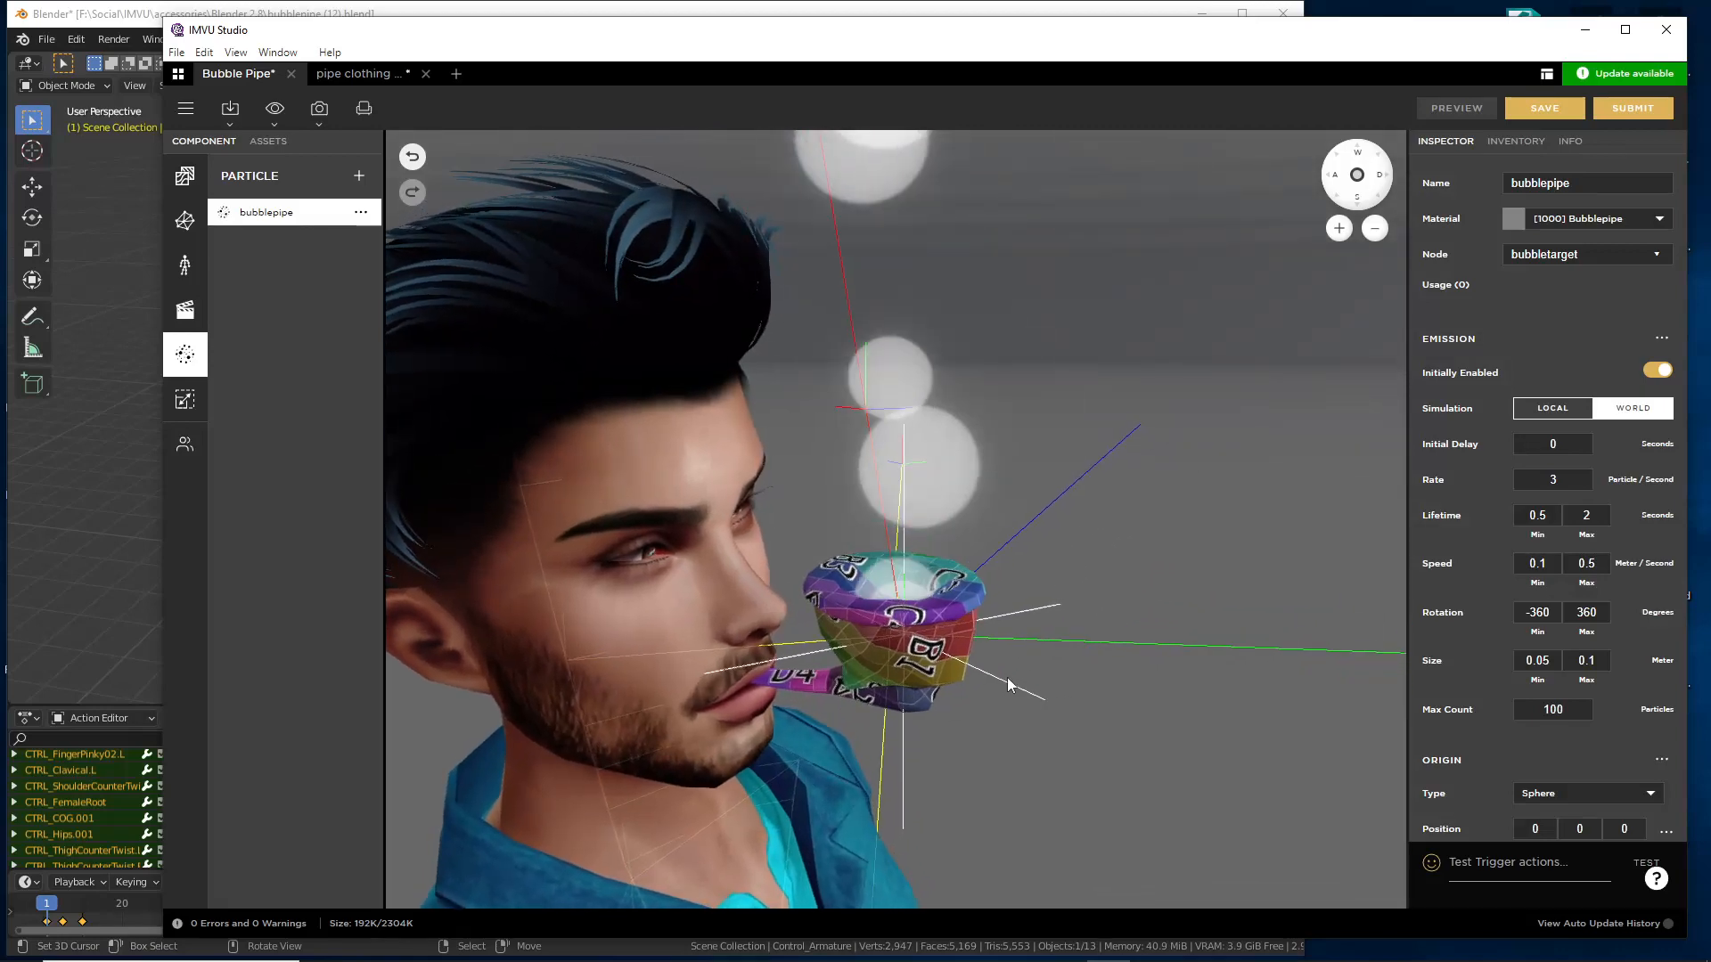
pyautogui.click(360, 75)
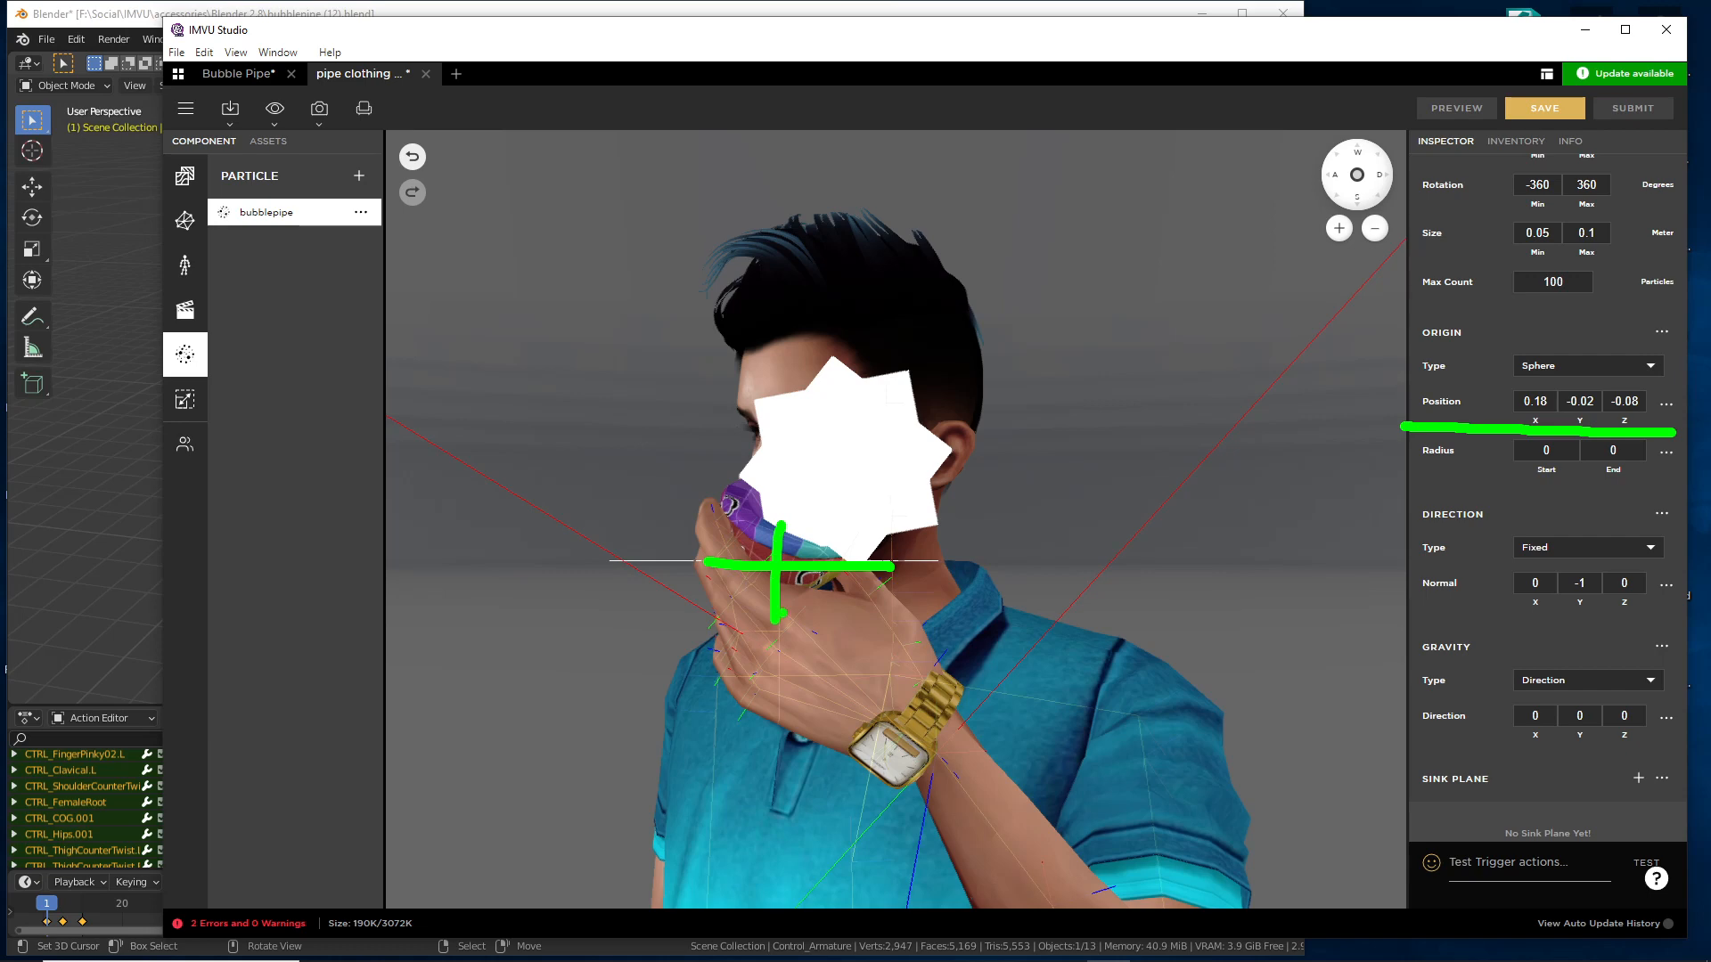
pyautogui.press('Escape')
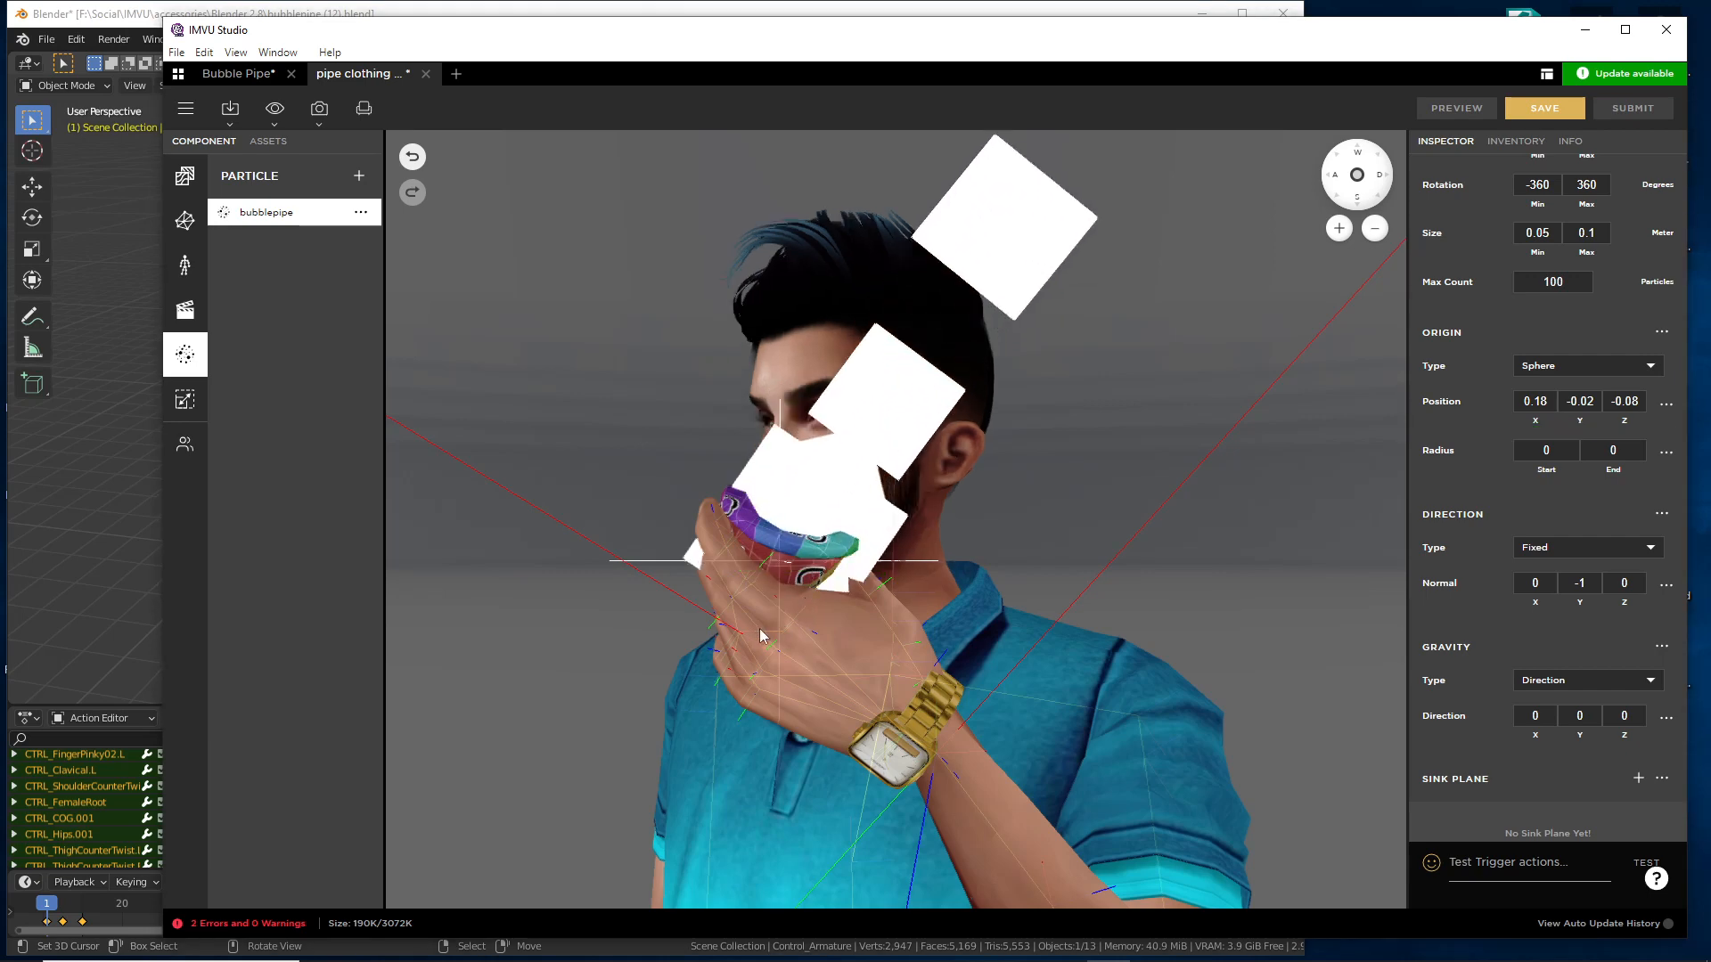
# - Examine the origin marker and the particles' path around the hand-held pipe from the front and side
pyautogui.moveTo(760, 633)
pyautogui.mouseDown()
pyautogui.moveTo(867, 649)
pyautogui.moveTo(878, 634)
pyautogui.moveTo(838, 675)
pyautogui.moveTo(971, 691)
pyautogui.mouseUp()
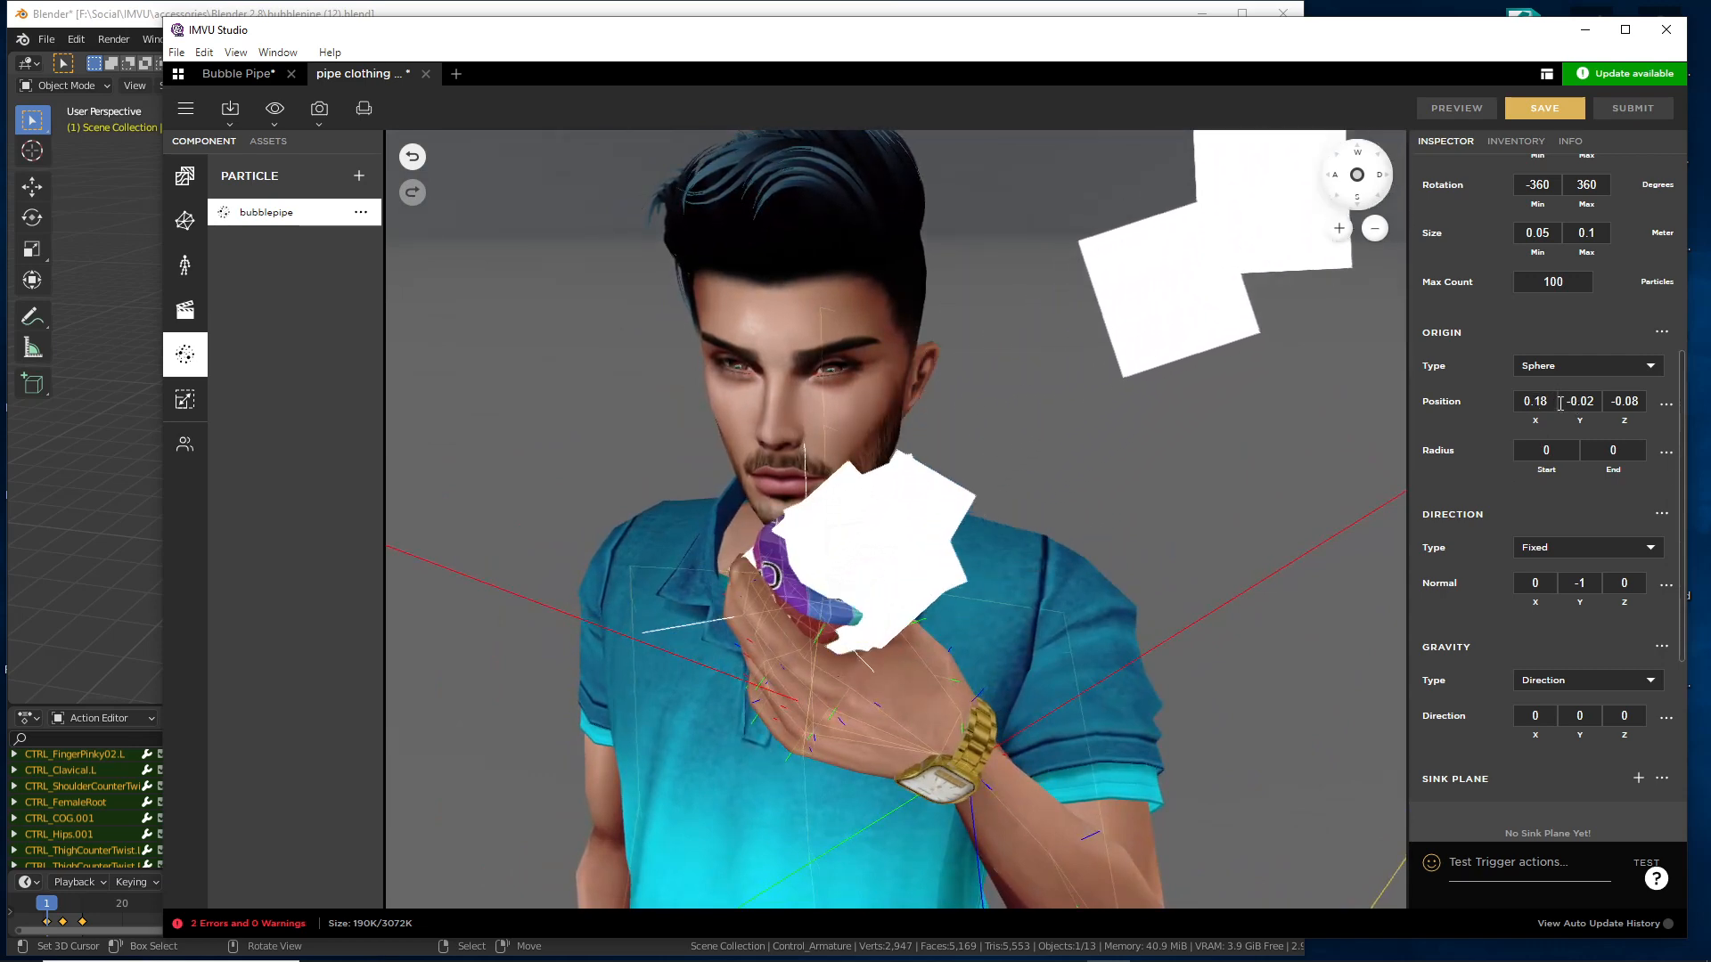
pyautogui.moveTo(864, 598); pyautogui.dragTo(1286, 453)
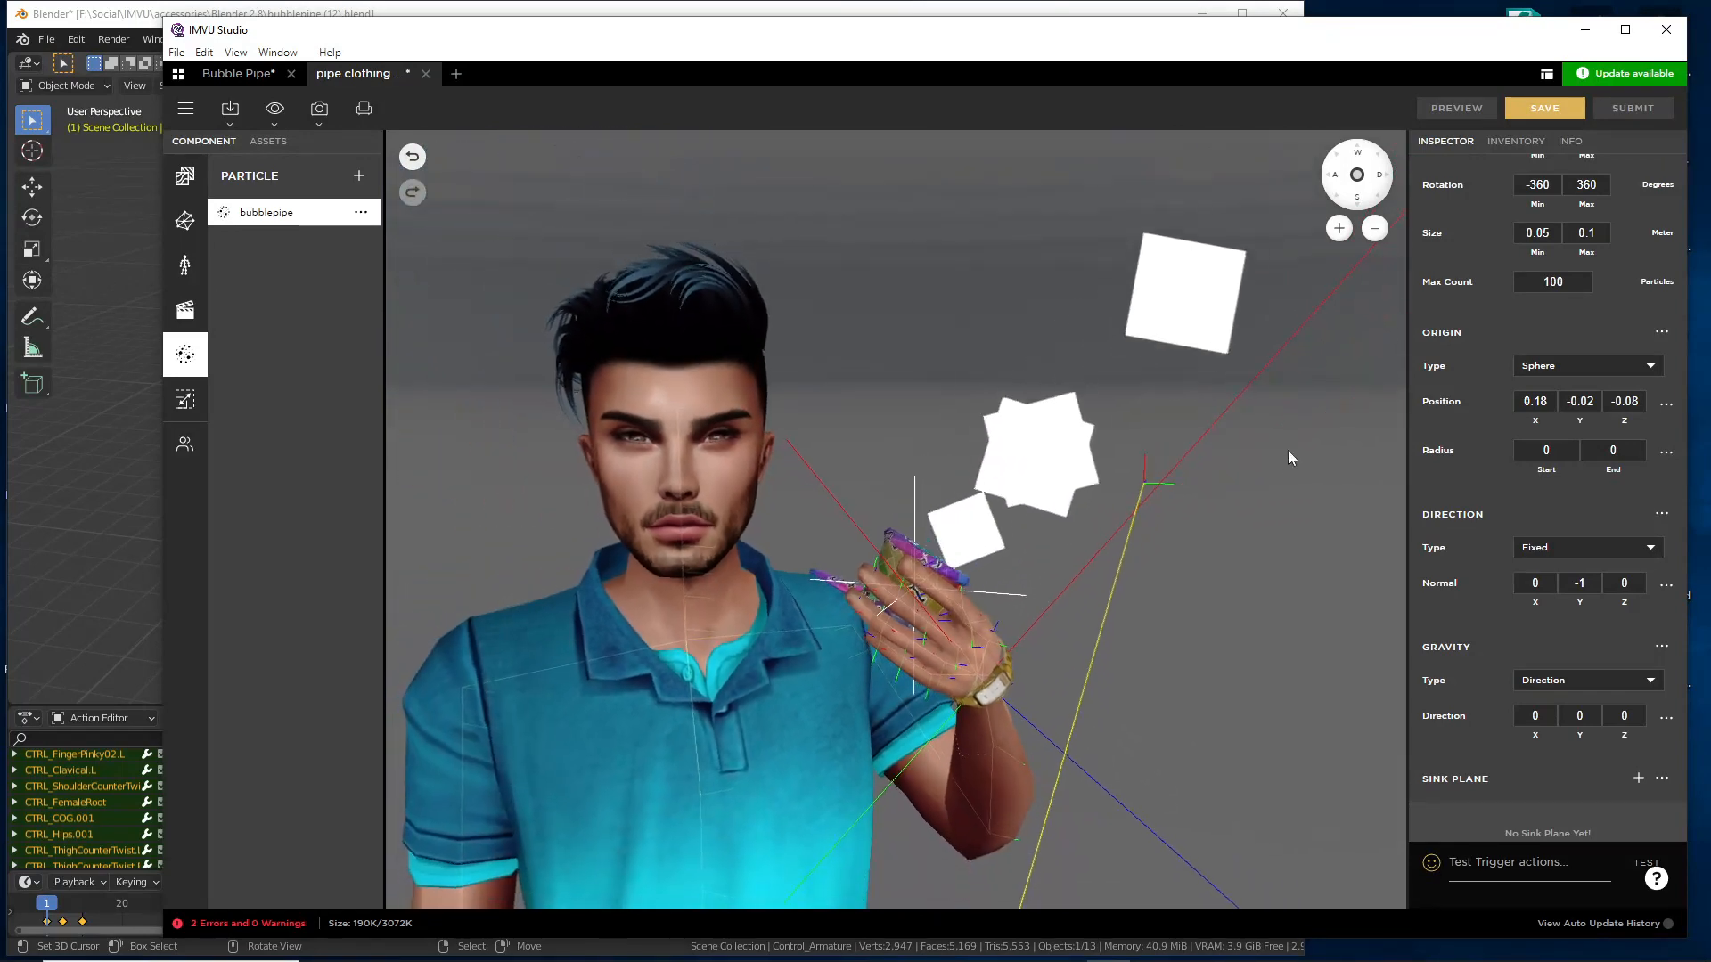
pyautogui.moveTo(1395, 314); pyautogui.dragTo(1393, 461)
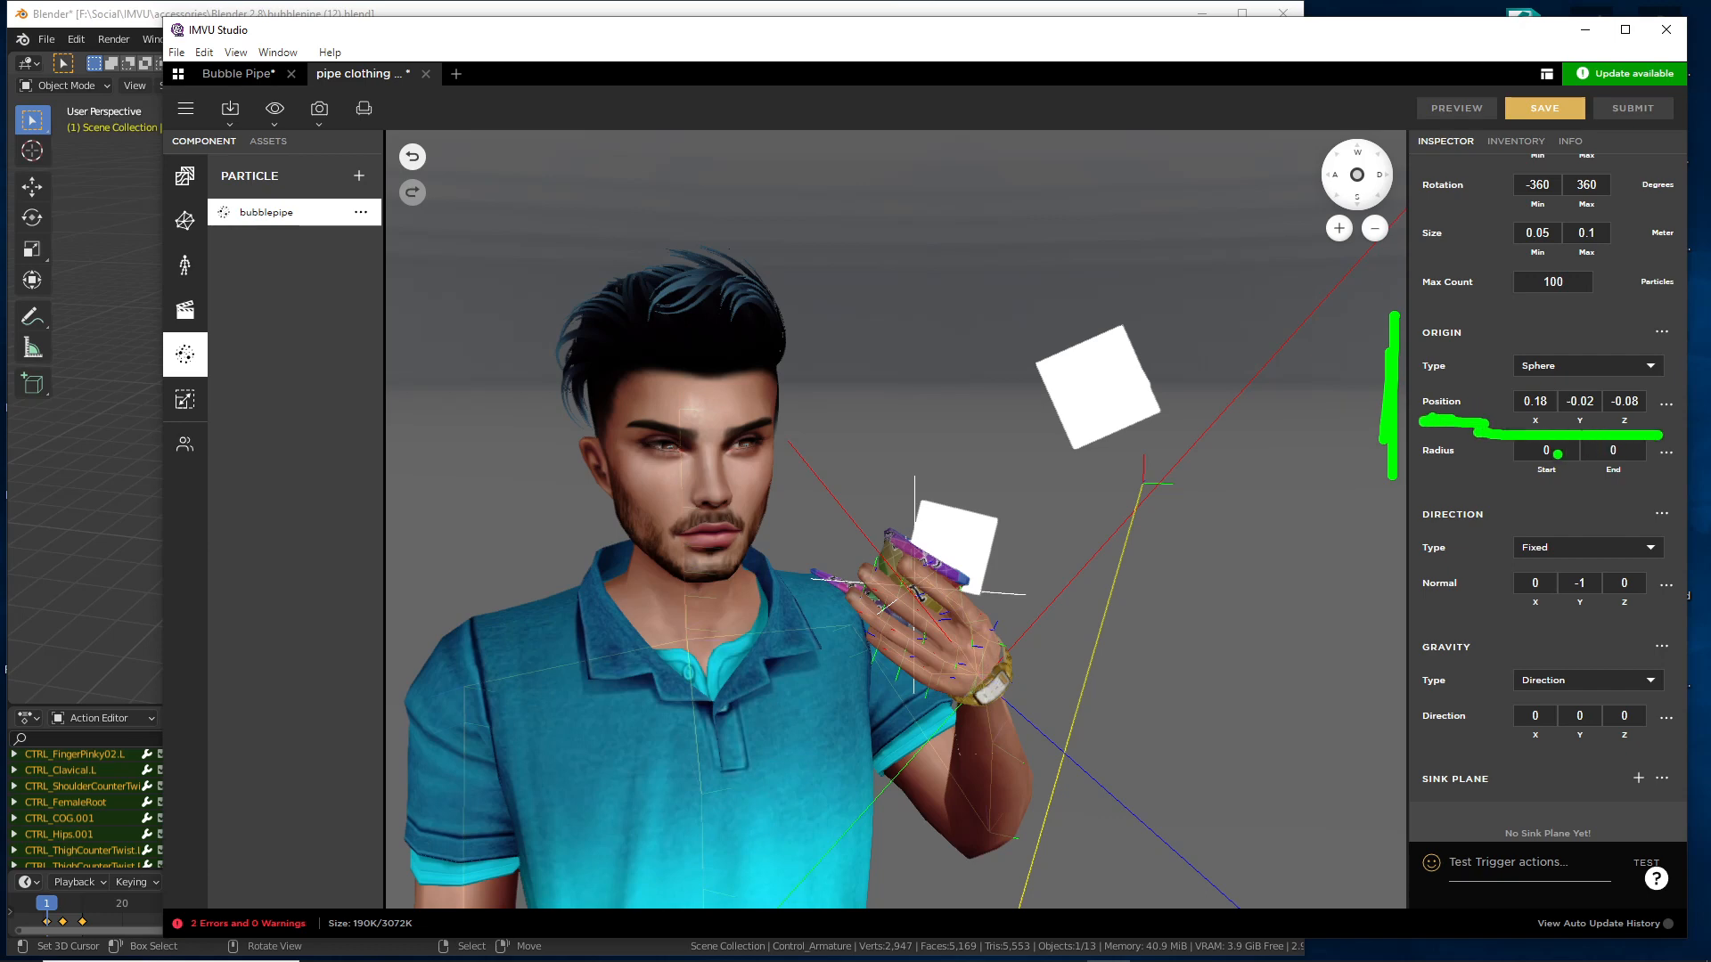
pyautogui.press('Escape')
pyautogui.moveTo(1023, 571); pyautogui.dragTo(957, 585)
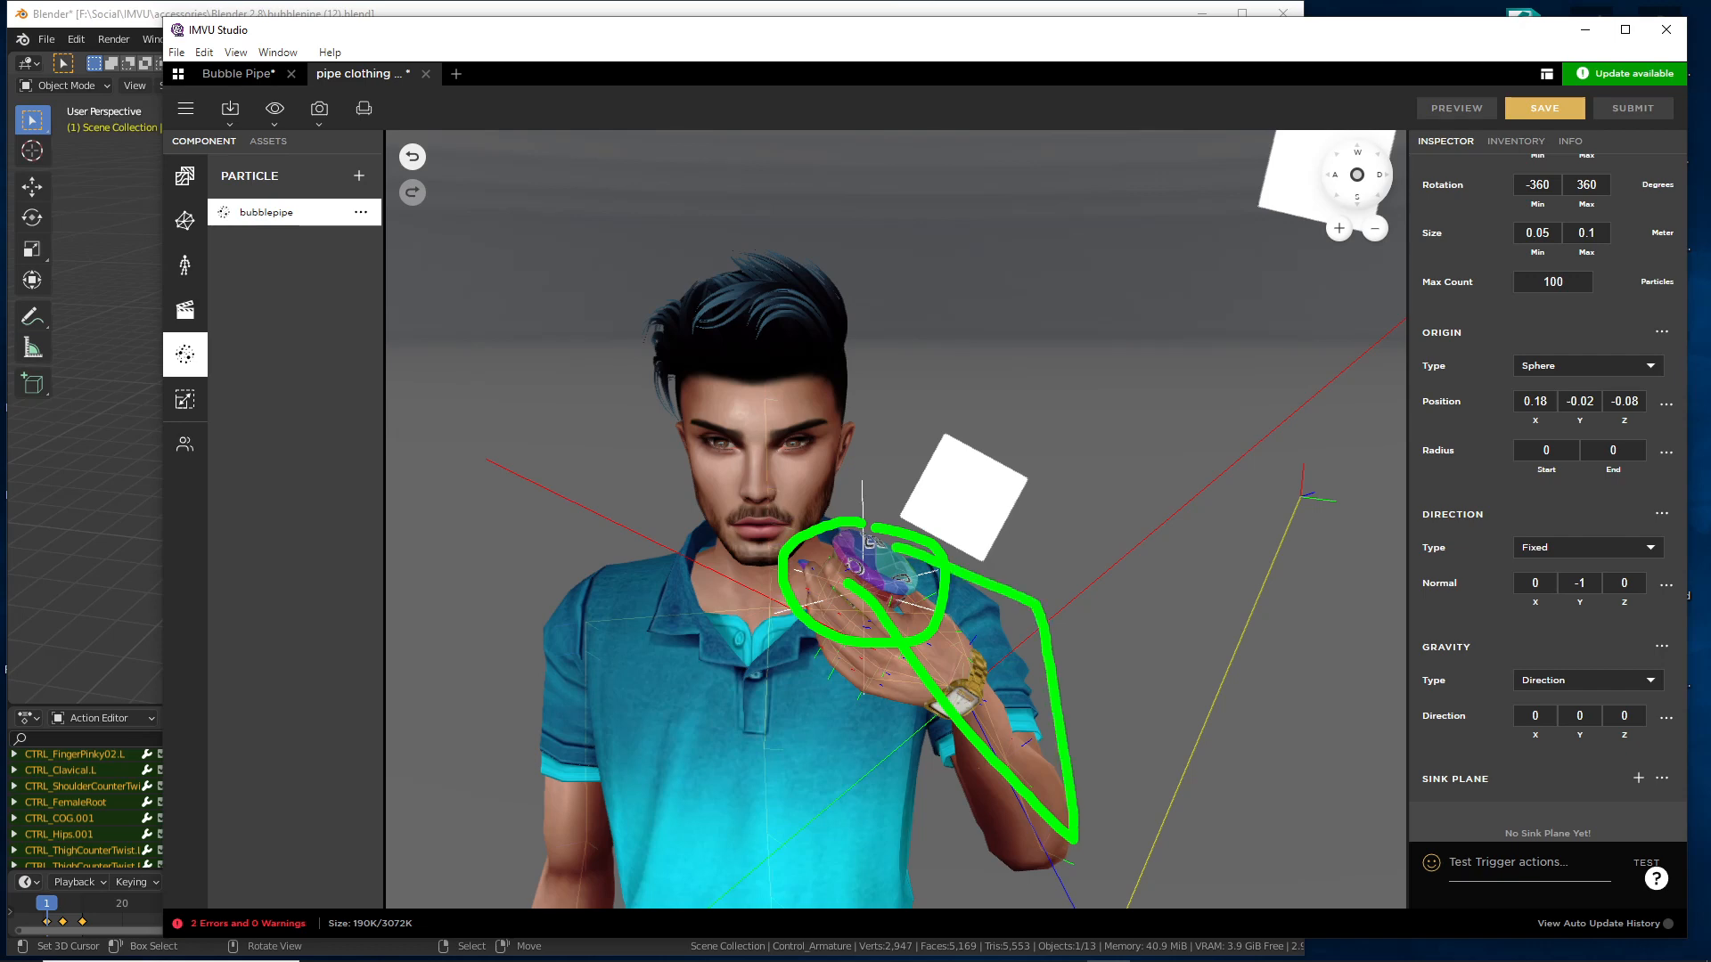
pyautogui.press('Escape')
pyautogui.moveTo(717, 591); pyautogui.dragTo(756, 588)
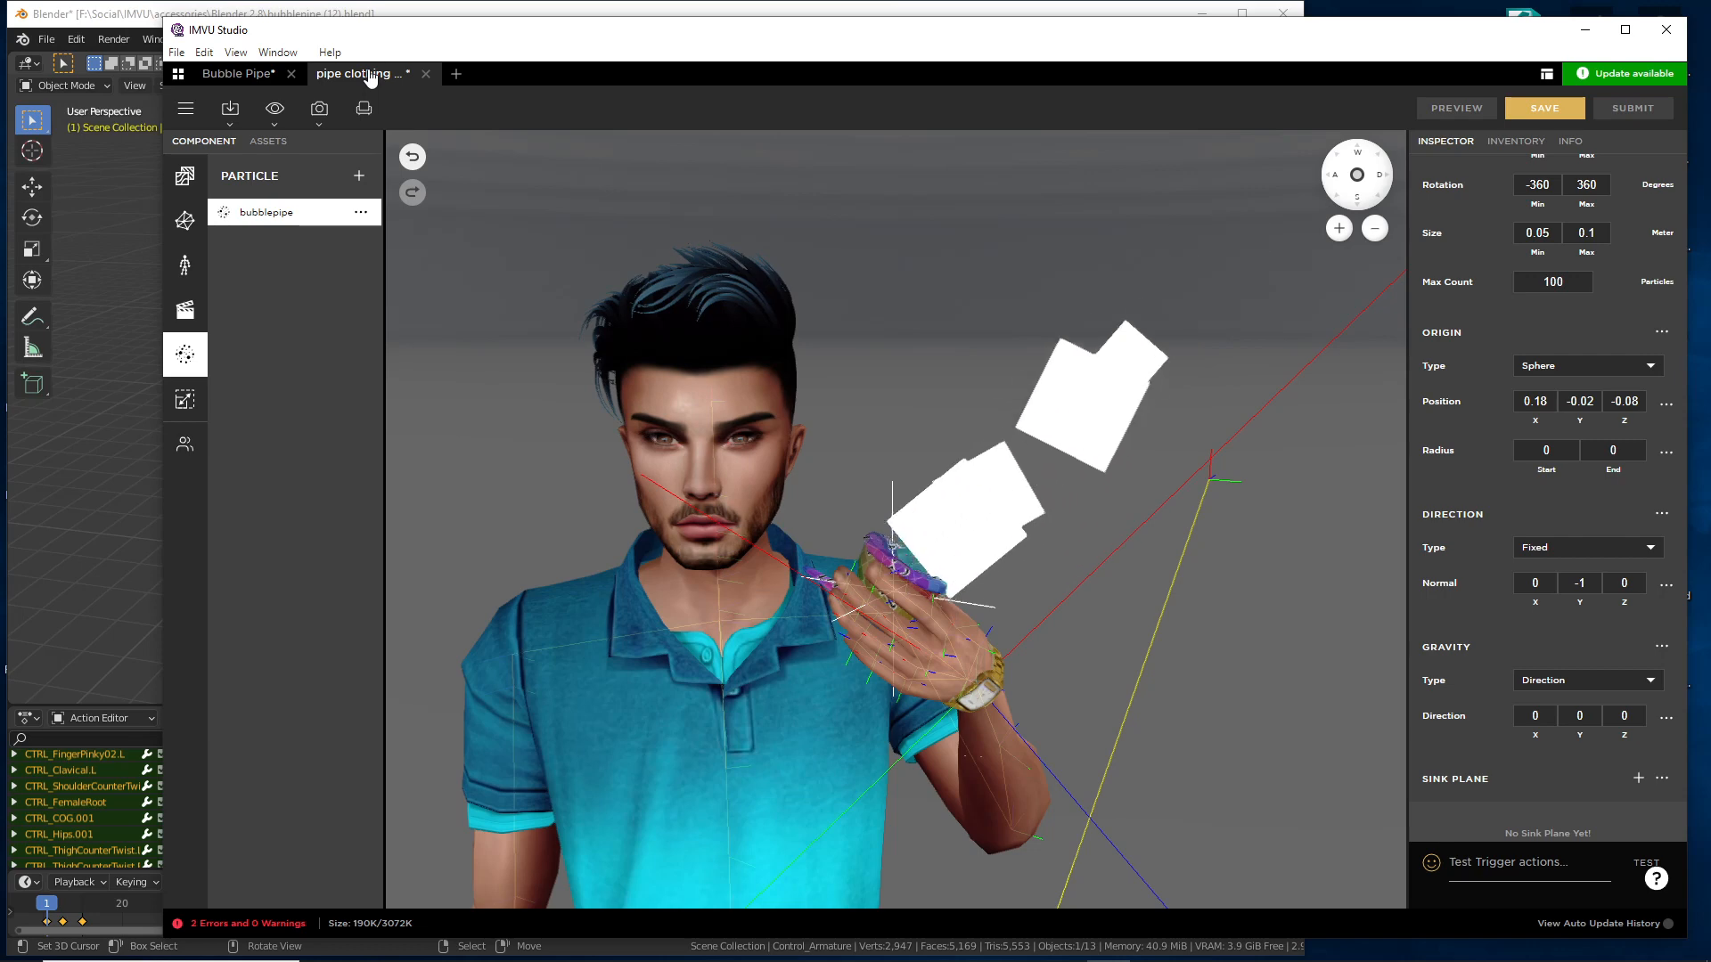
pyautogui.moveTo(1082, 658); pyautogui.dragTo(1025, 657)
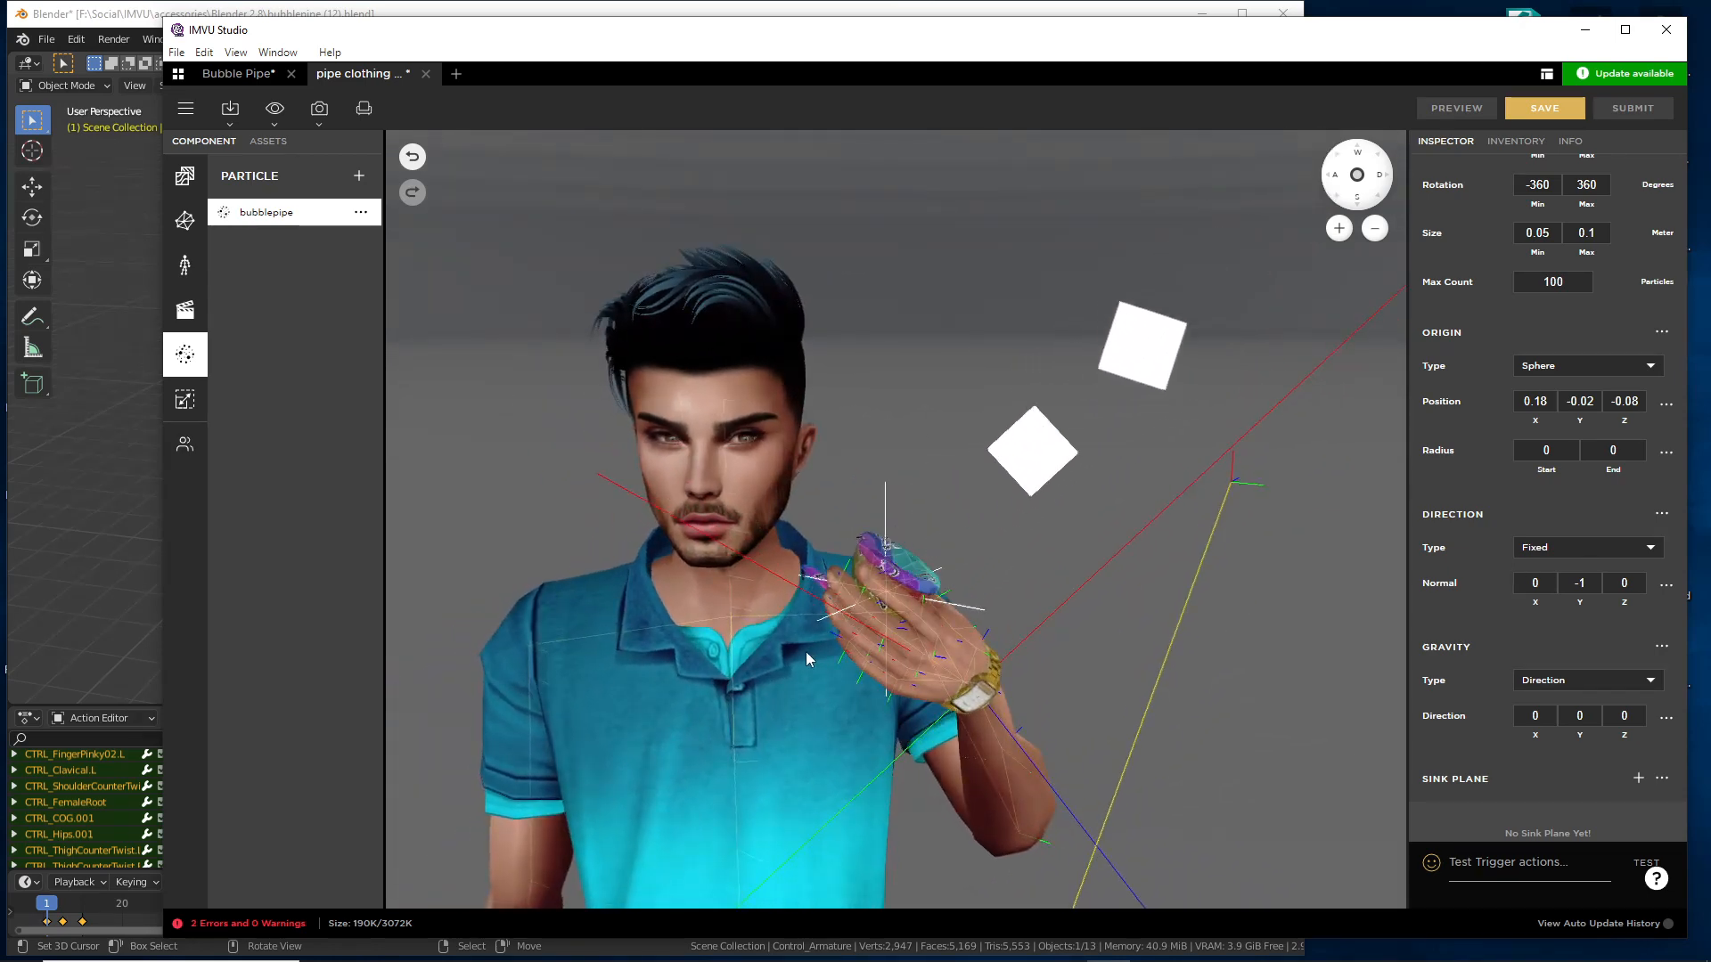
# - Compare the bubbles' direction in the Bubble Pipe project with the hand-attached particles in the pipe clothing project
pyautogui.click(233, 74)
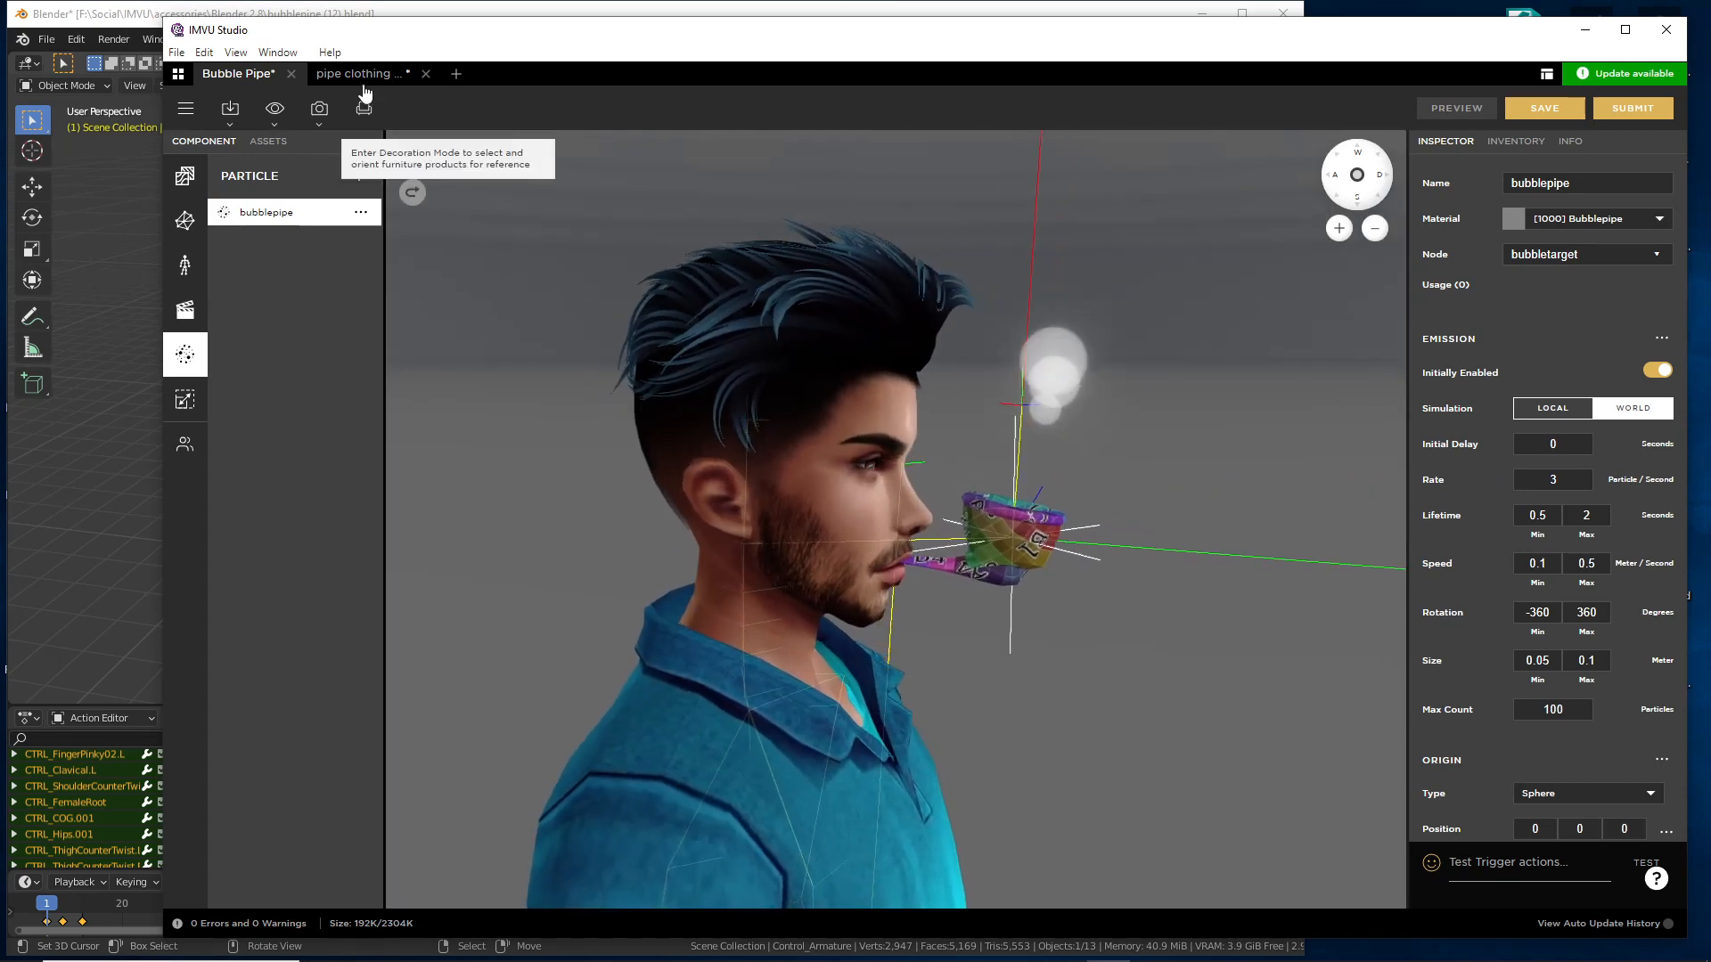
pyautogui.click(356, 74)
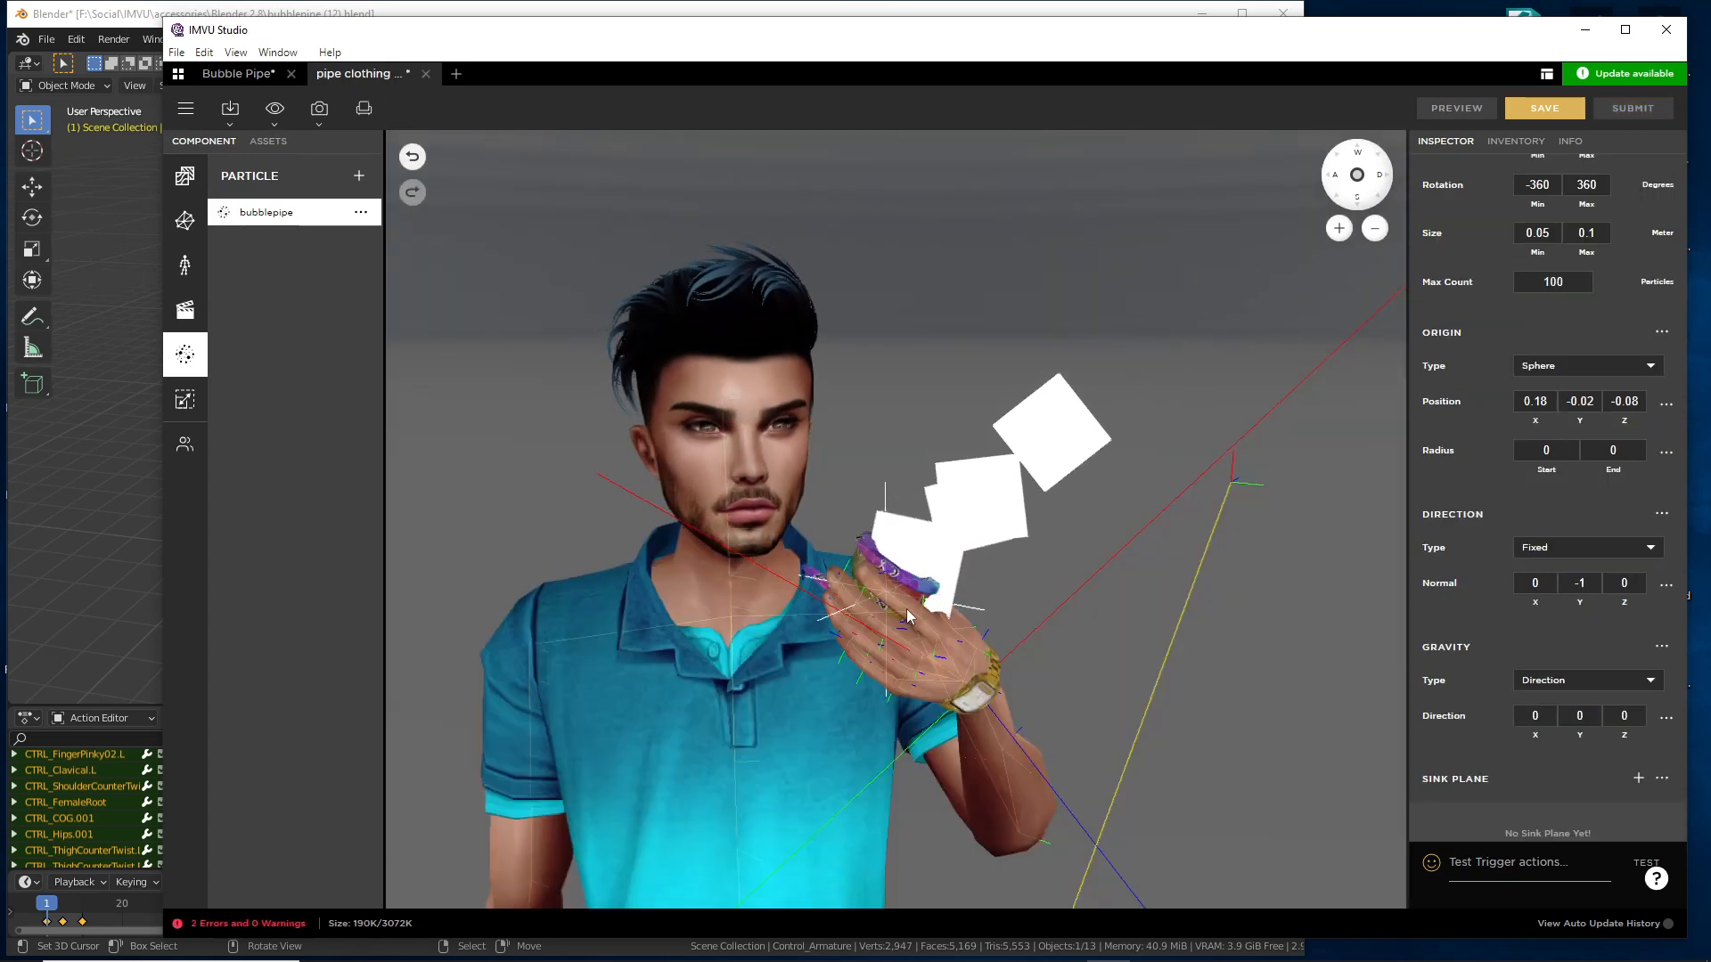
pyautogui.moveTo(841, 553); pyautogui.dragTo(956, 535)
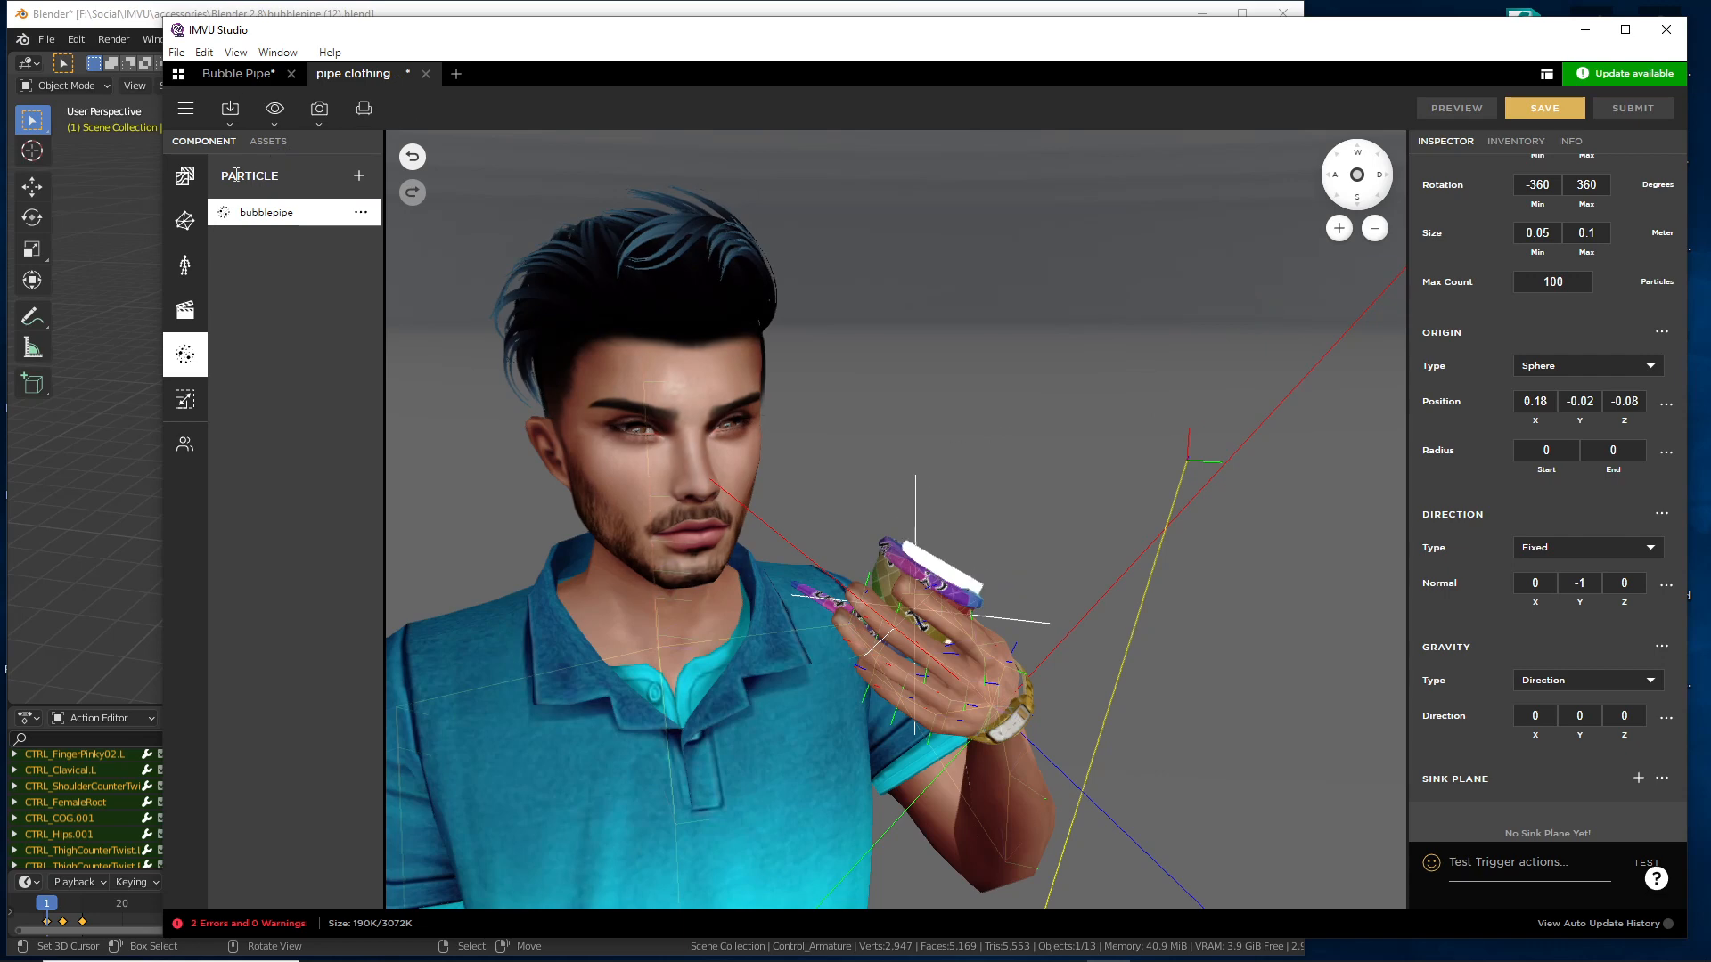
# - Save the pipe clothing project and bring up the settings of the "particle default 01" material
pyautogui.click(186, 180)
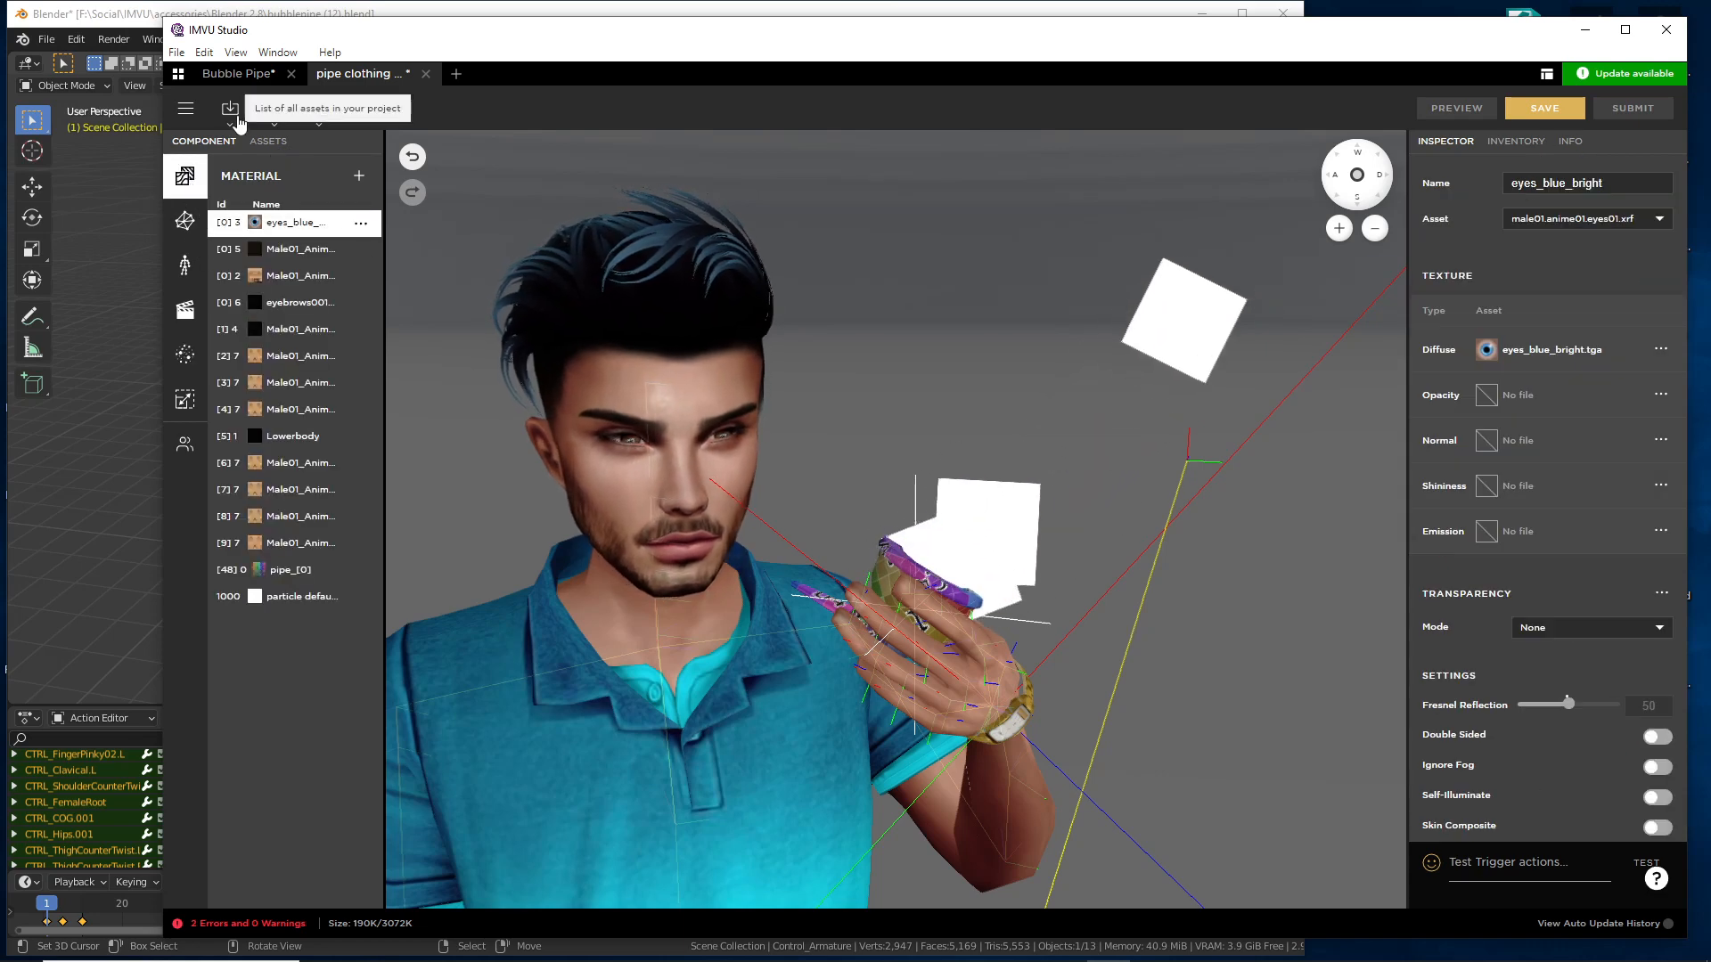
pyautogui.click(1542, 111)
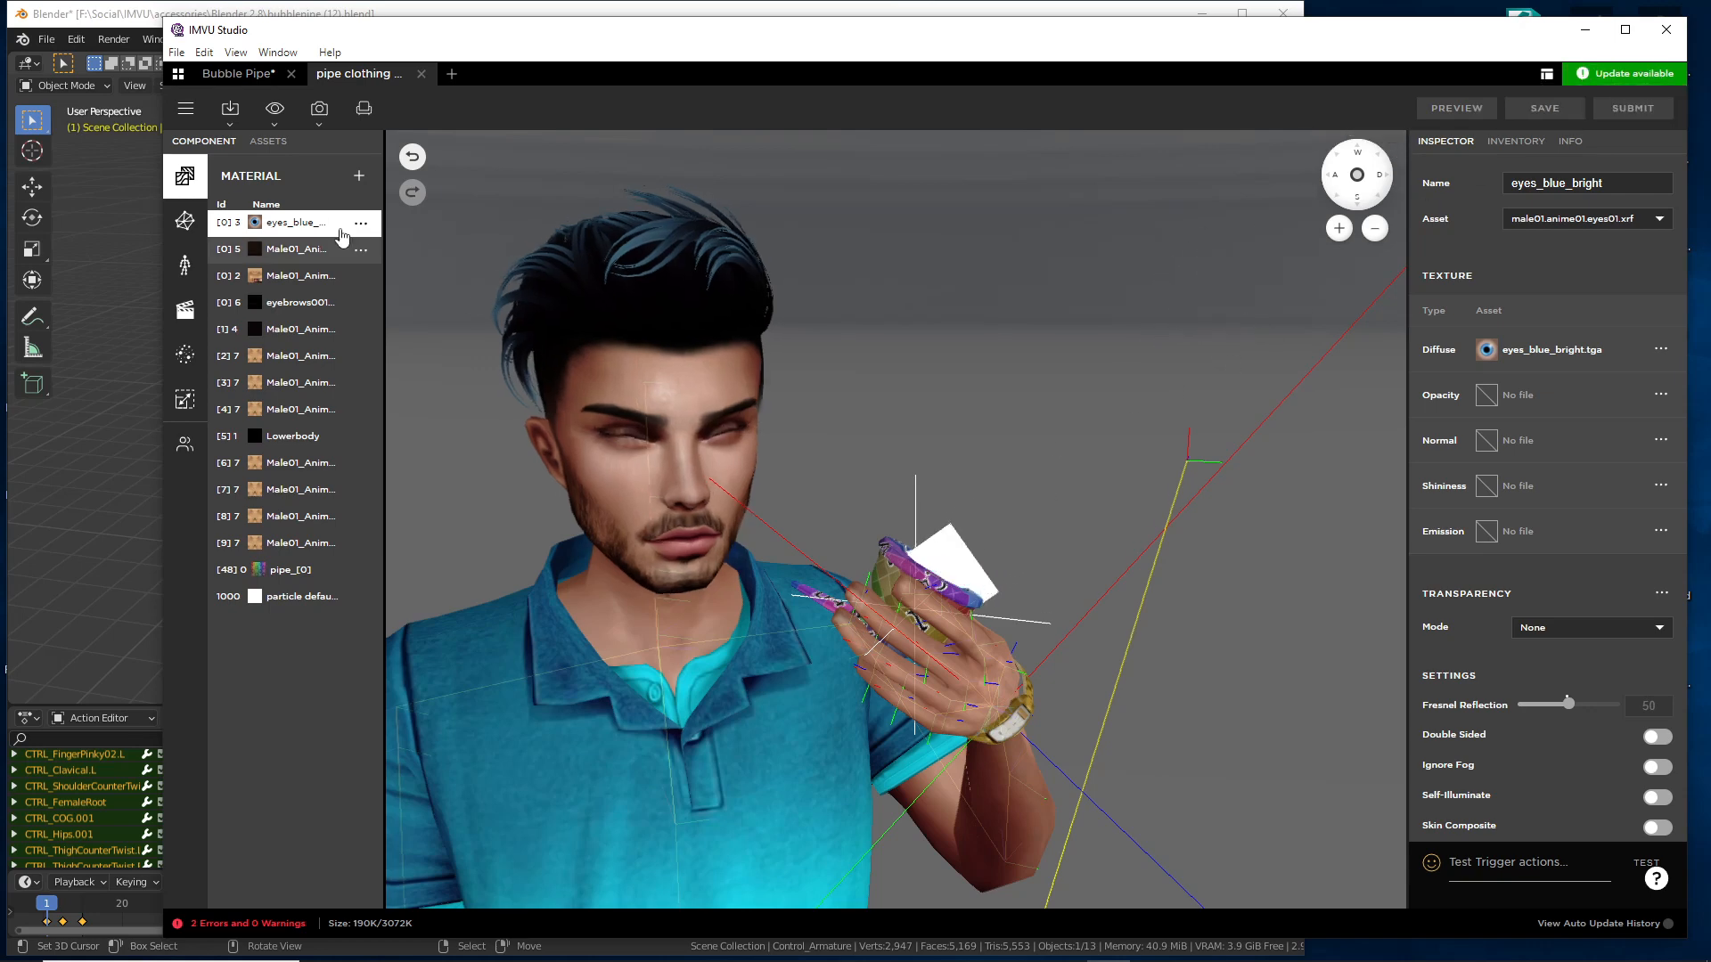
pyautogui.click(283, 575)
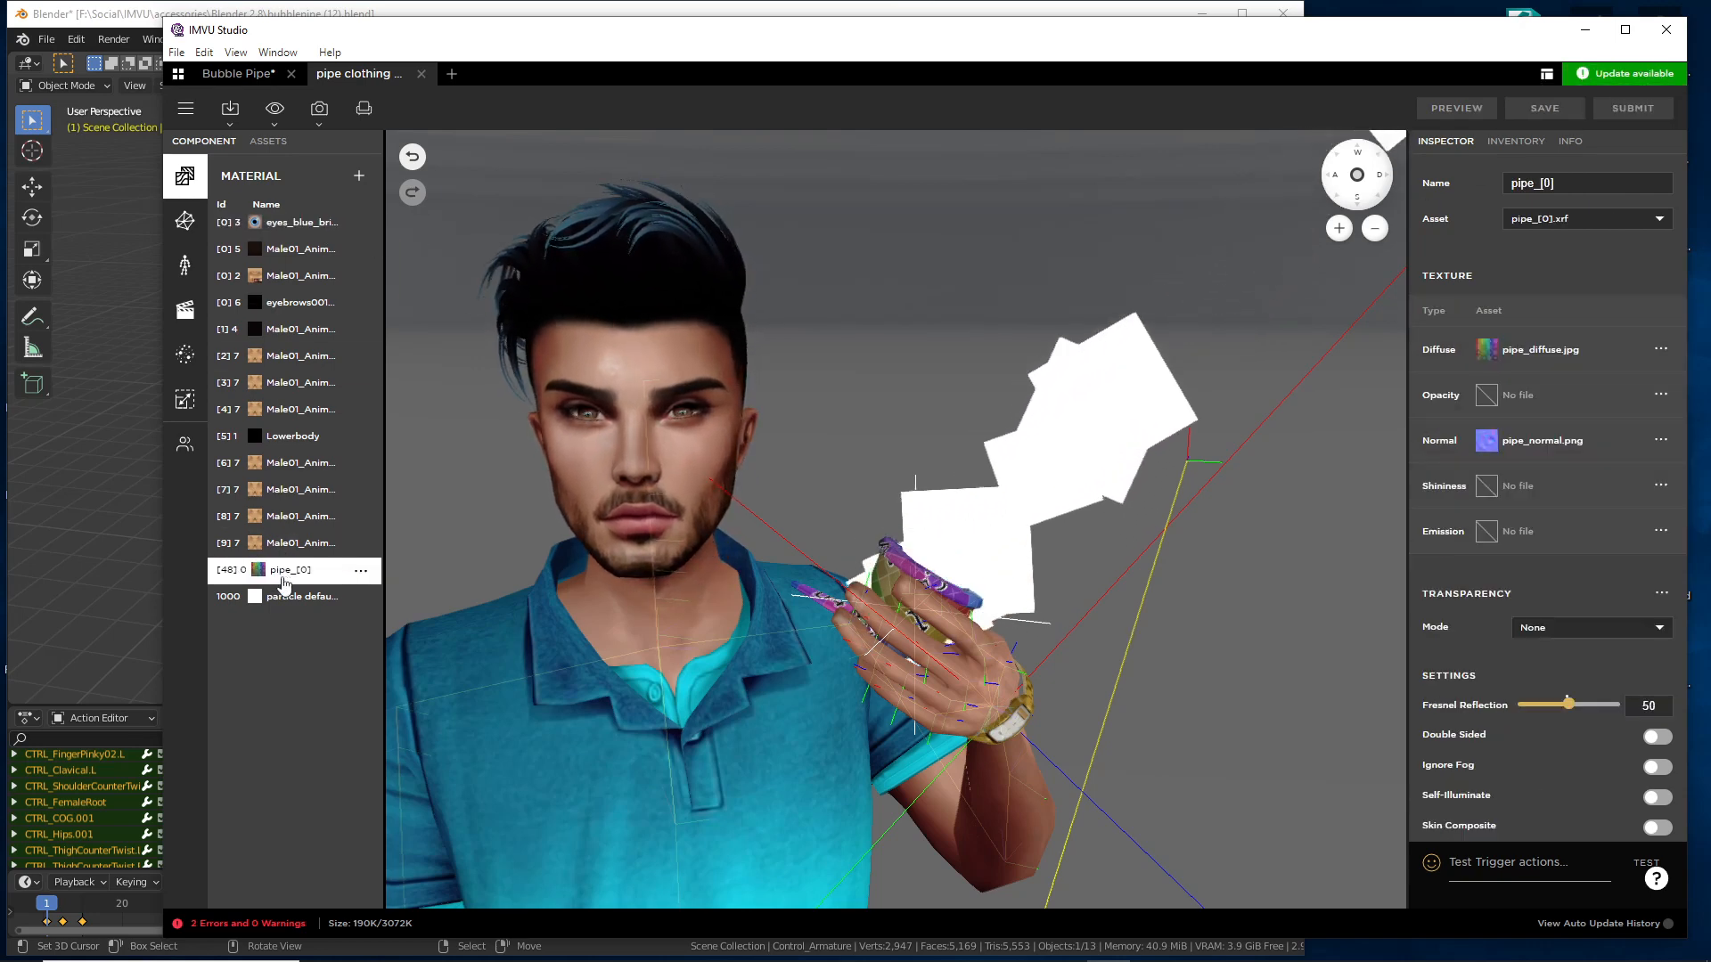
pyautogui.click(287, 603)
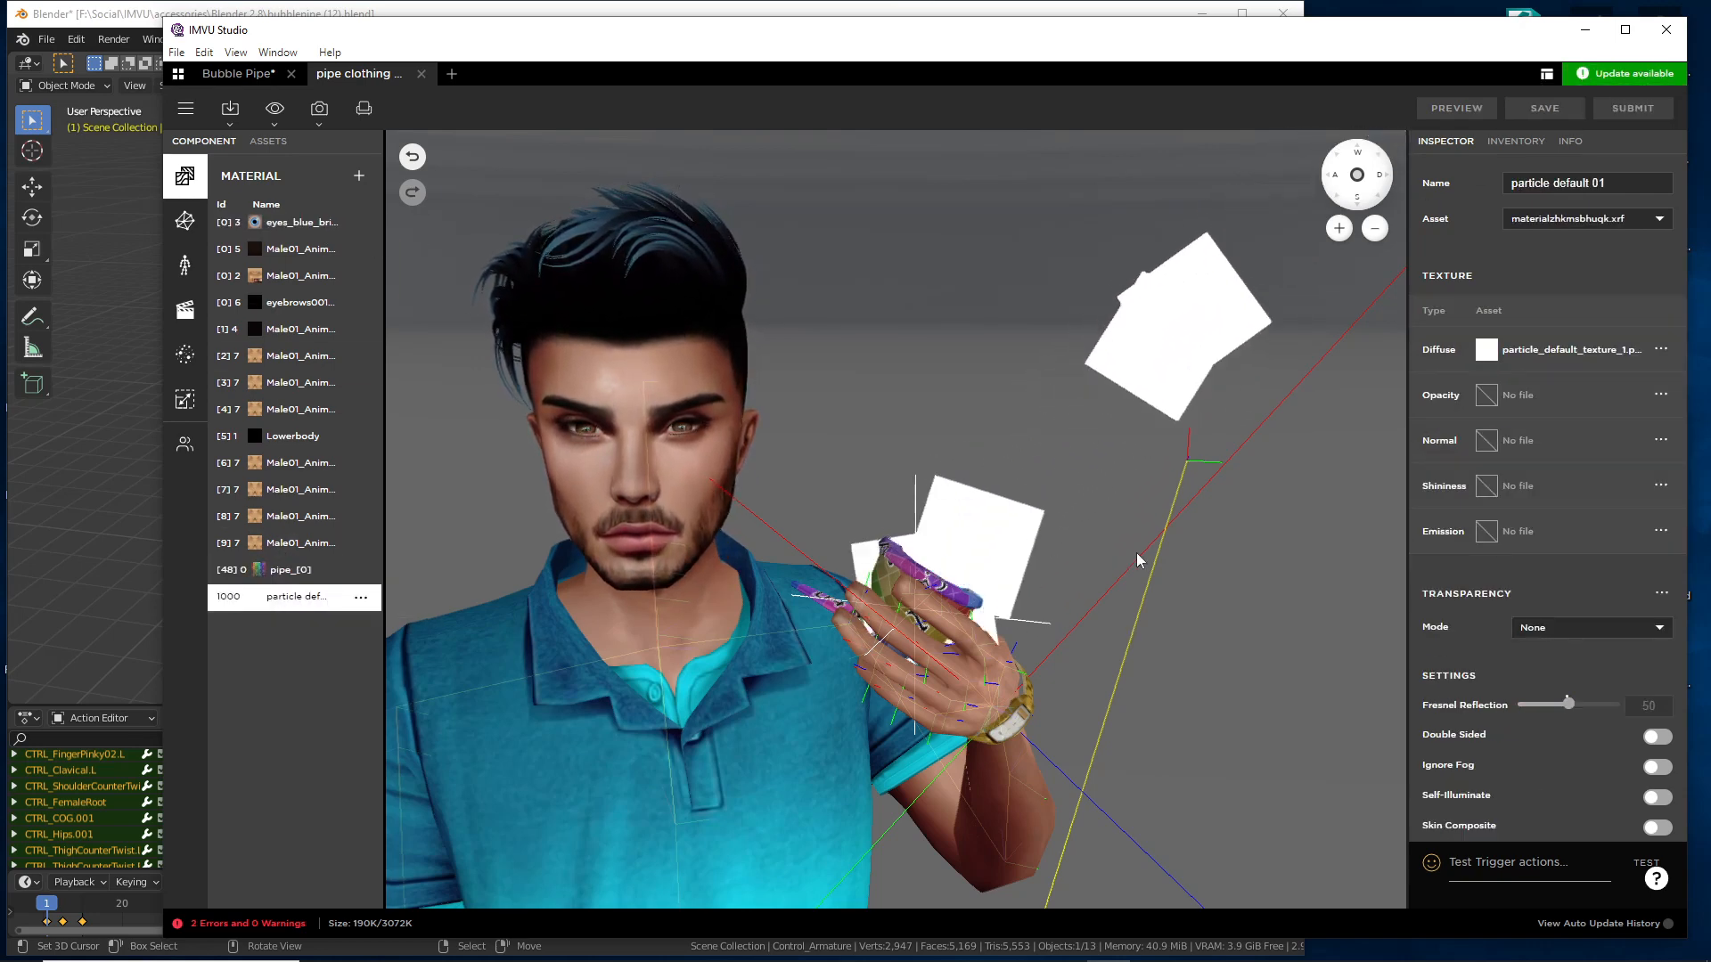
# - Import bubblestraw-bubble.jpg from the Blender 2.8 folder as the particle material's diffuse texture
pyautogui.click(1486, 349)
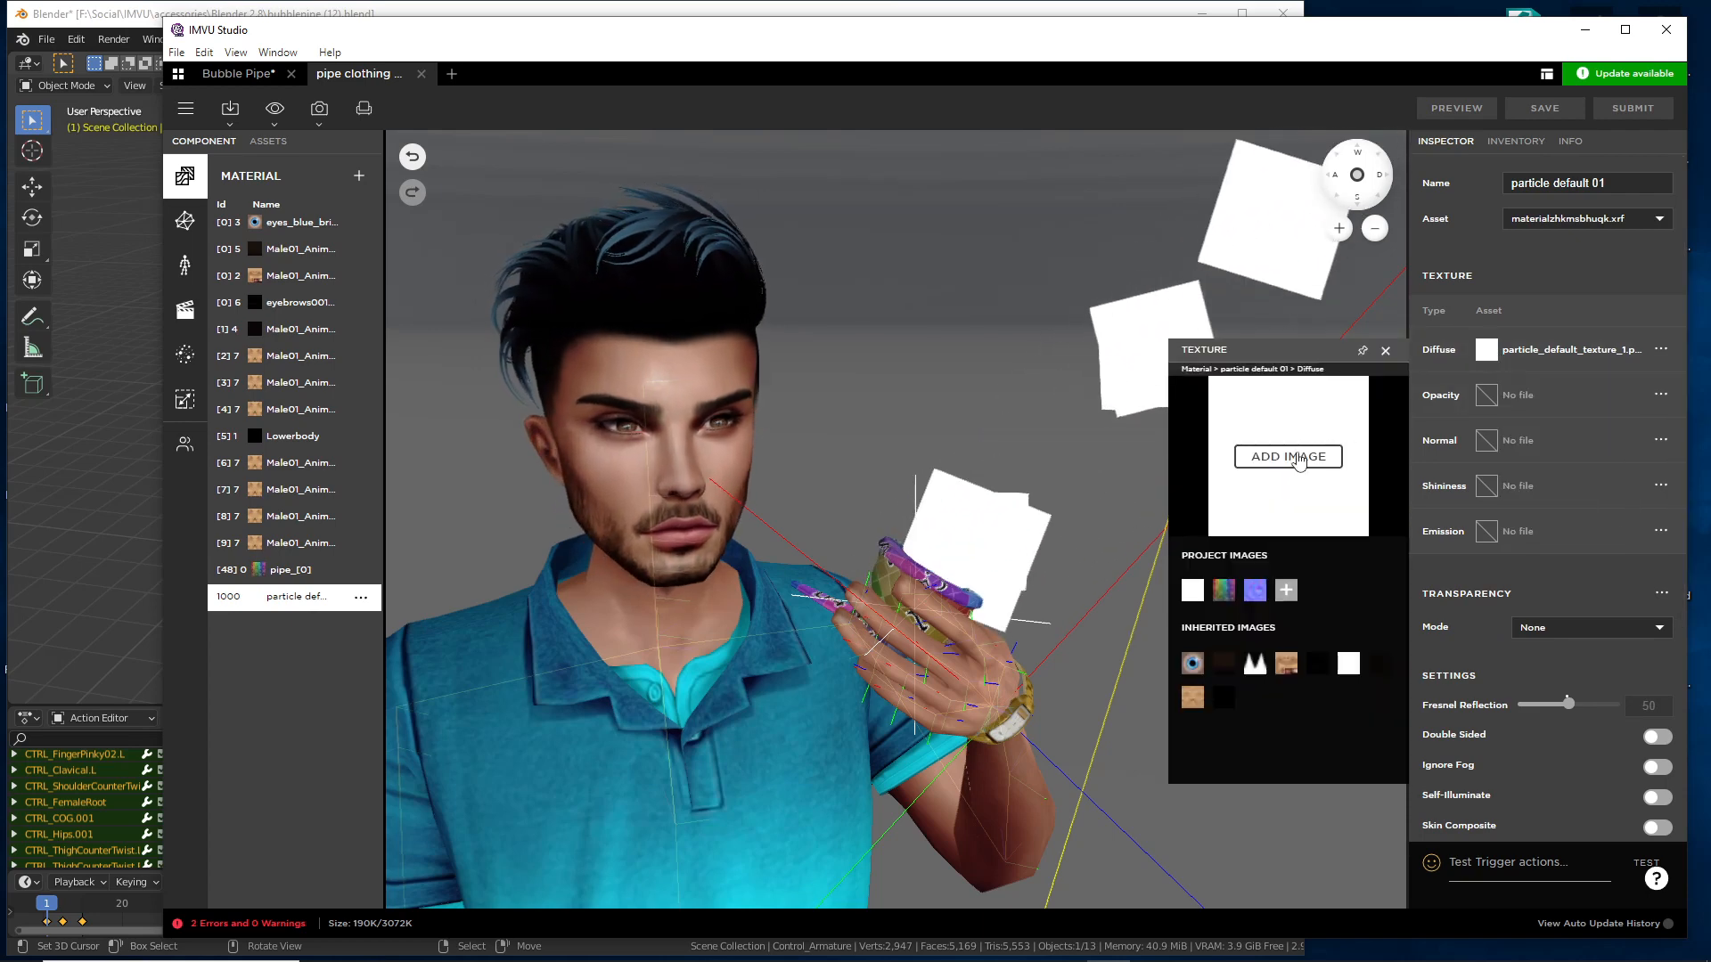
pyautogui.click(1273, 457)
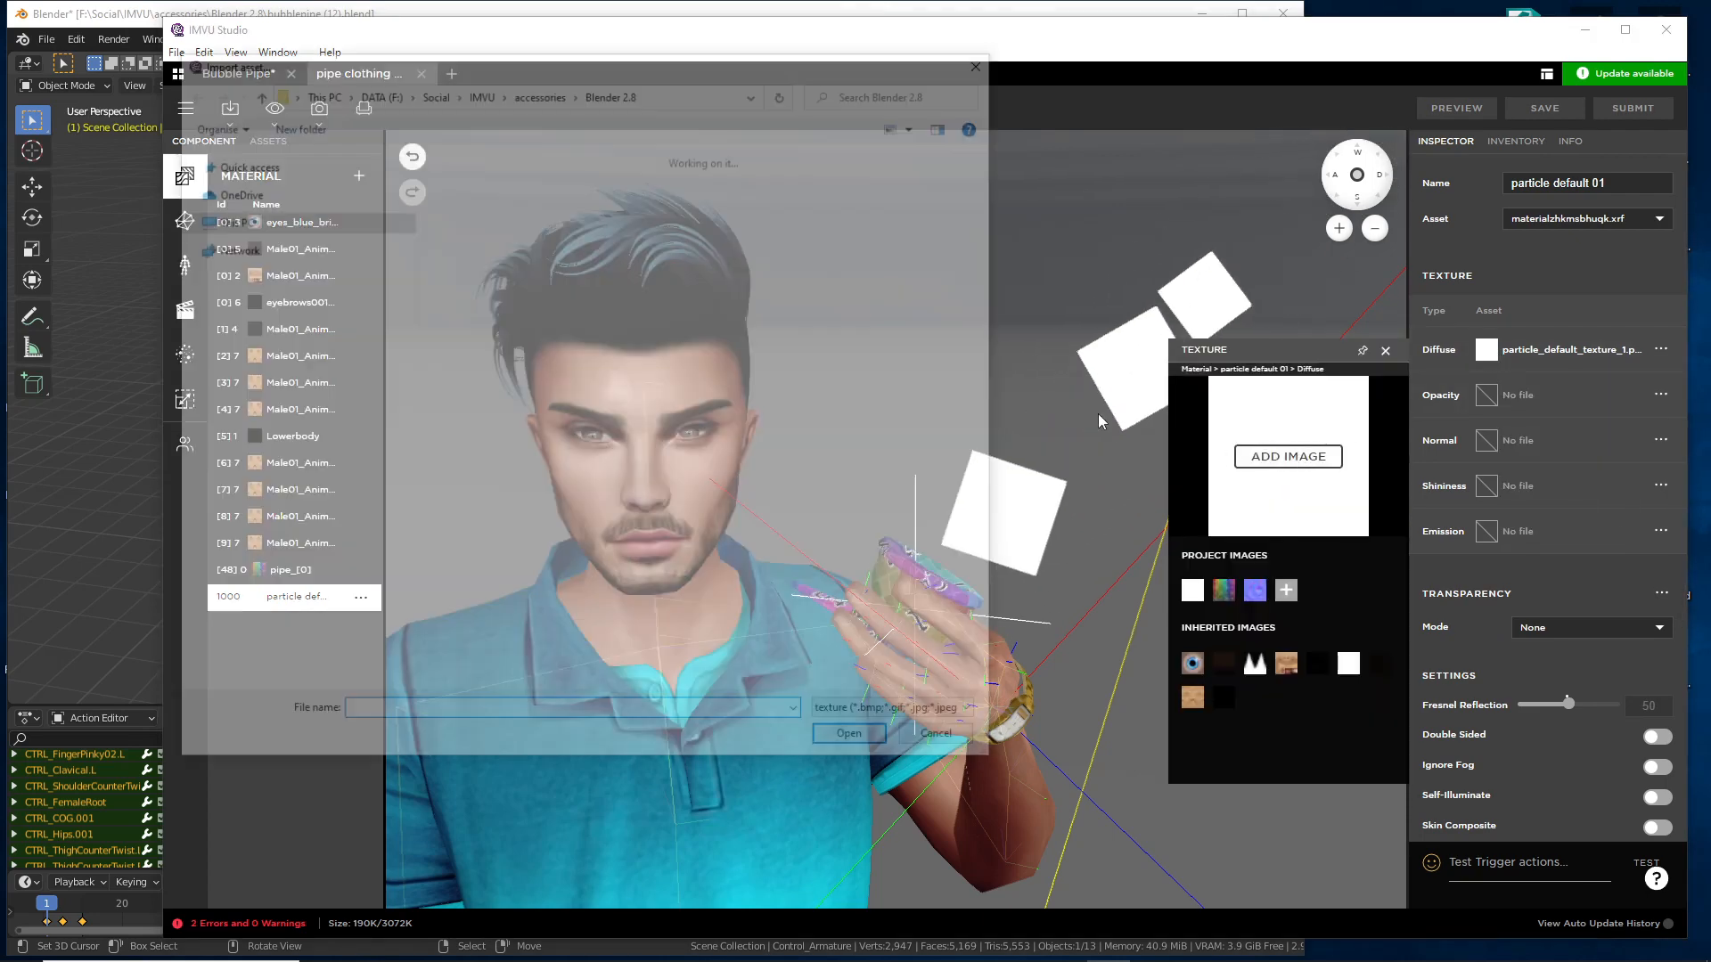
pyautogui.scroll(-5, 743, 461)
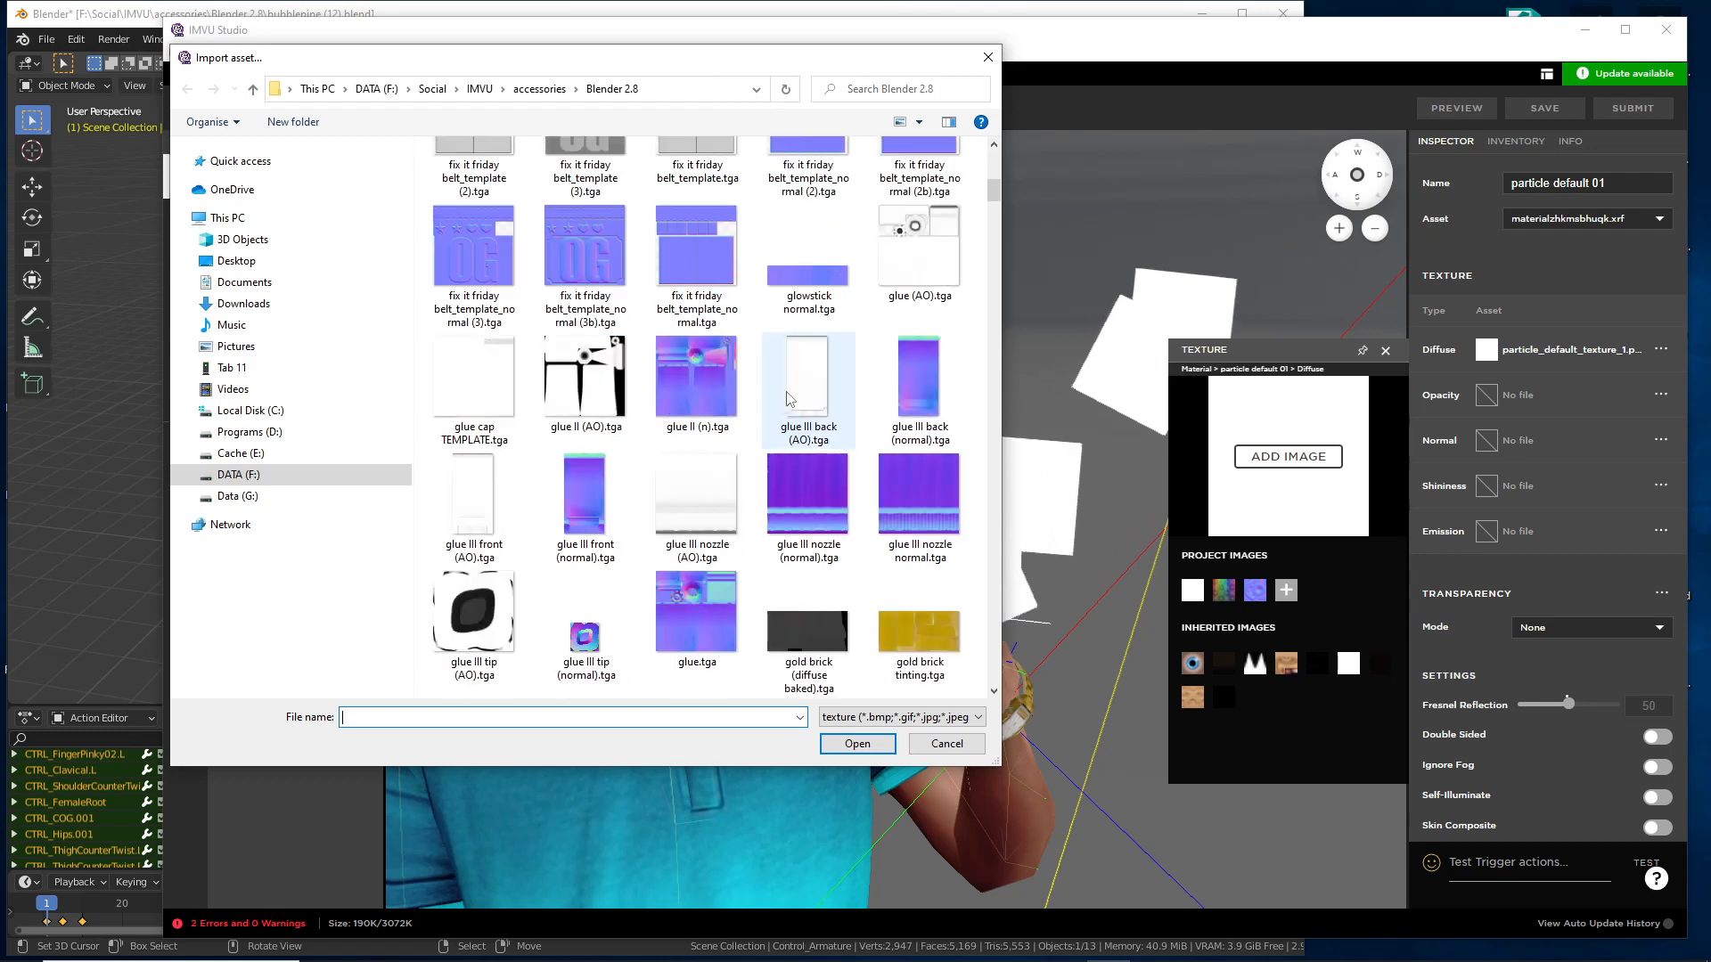
pyautogui.scroll(-5, 748, 456)
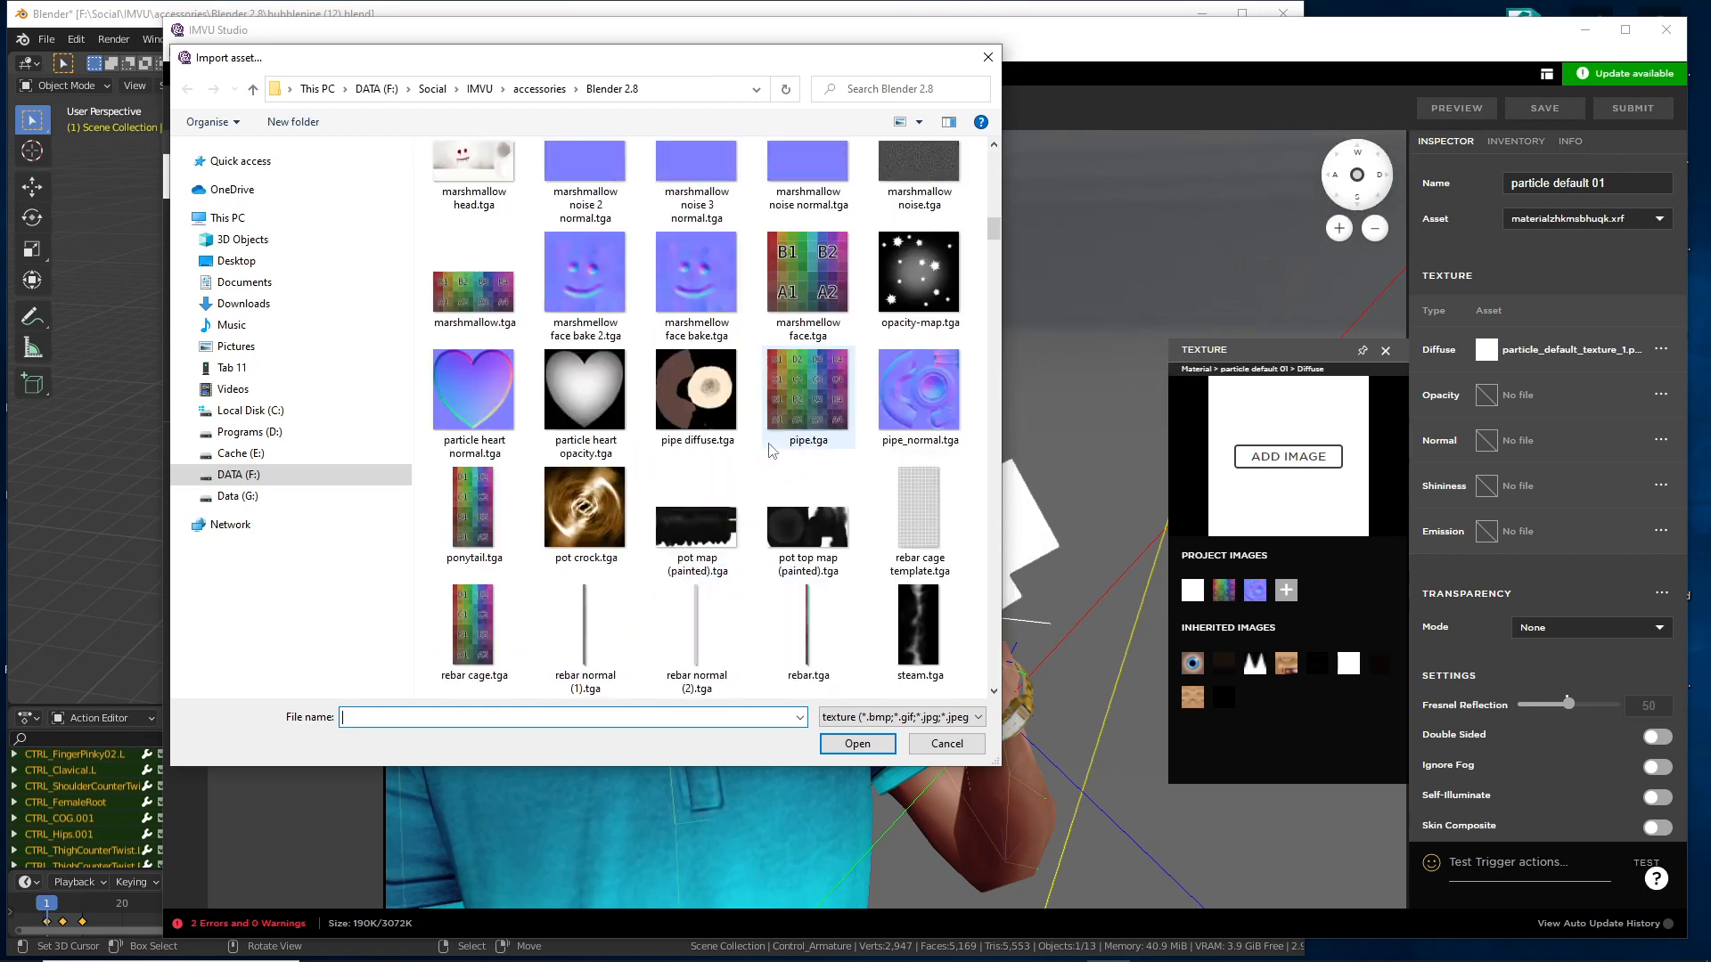
pyautogui.scroll(-5, 755, 436)
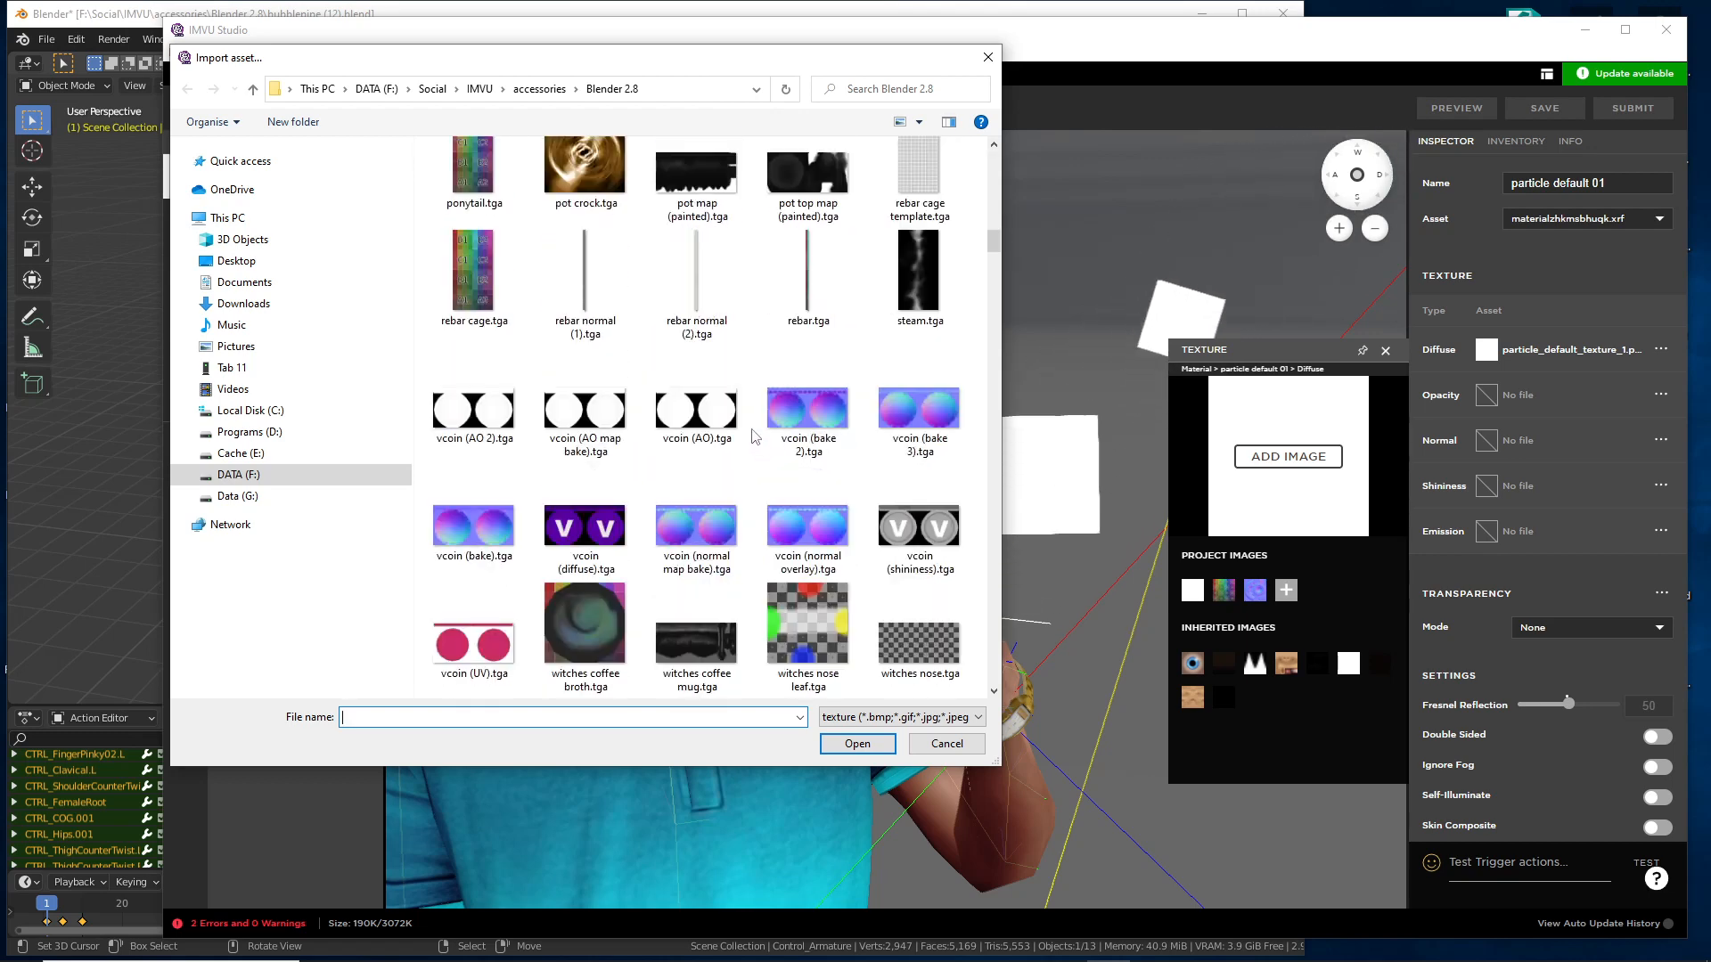
pyautogui.scroll(5, 755, 436)
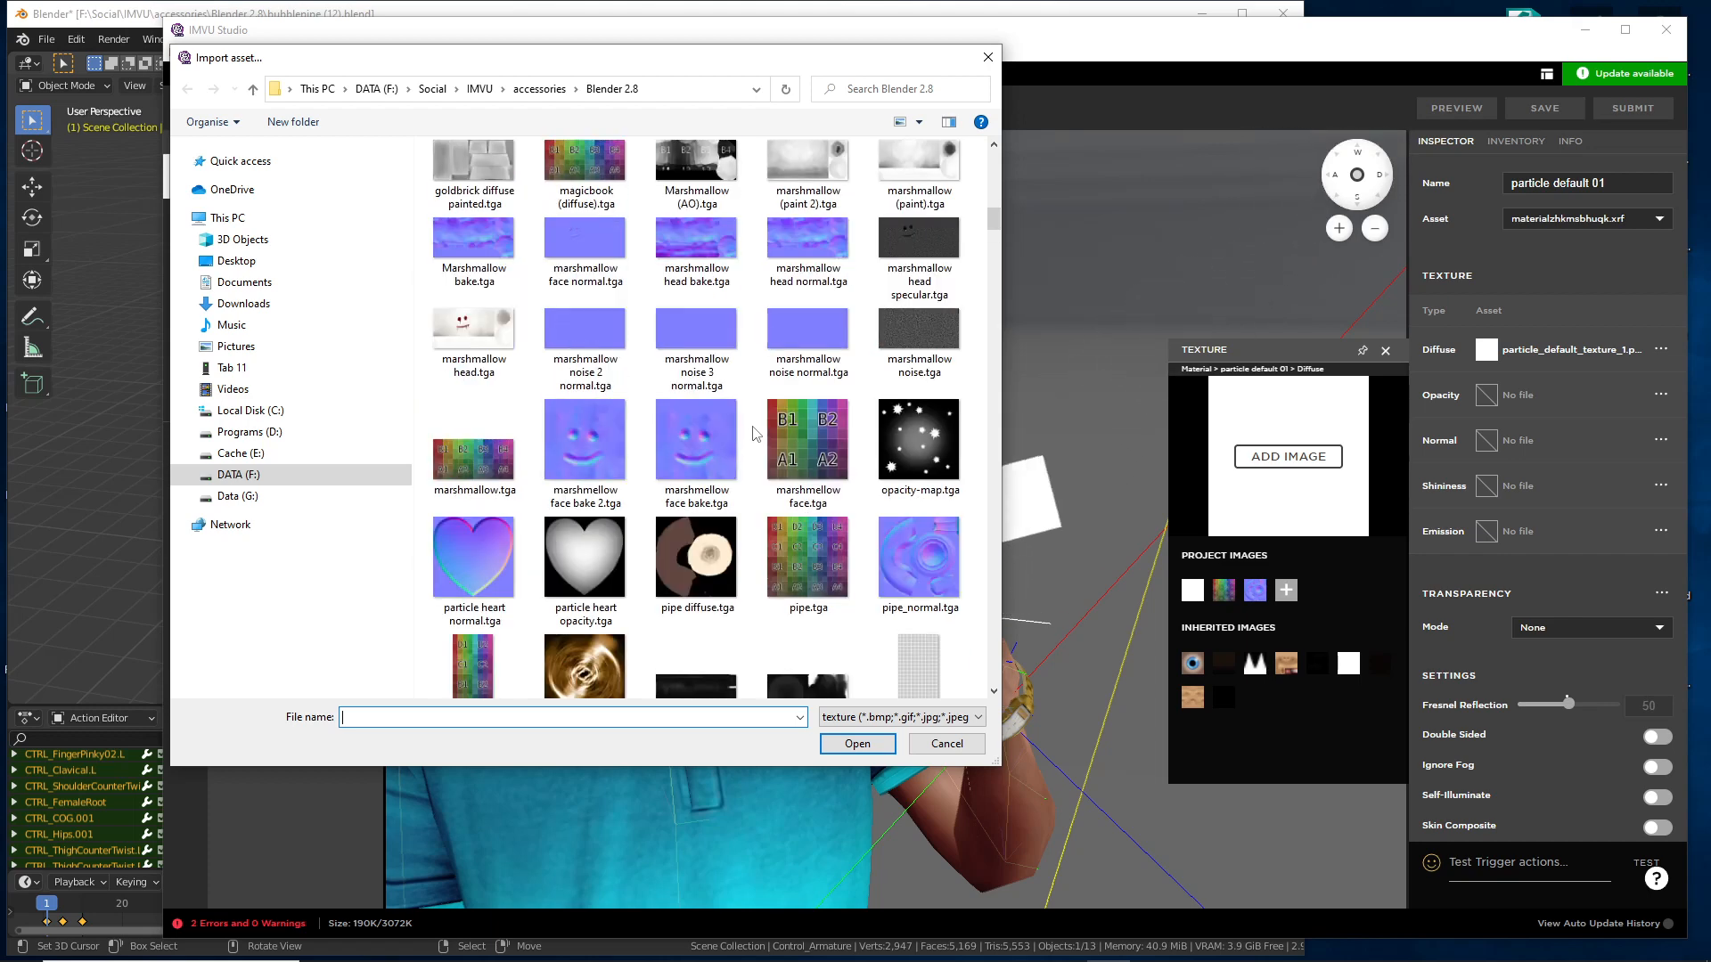
pyautogui.scroll(-2, 754, 434)
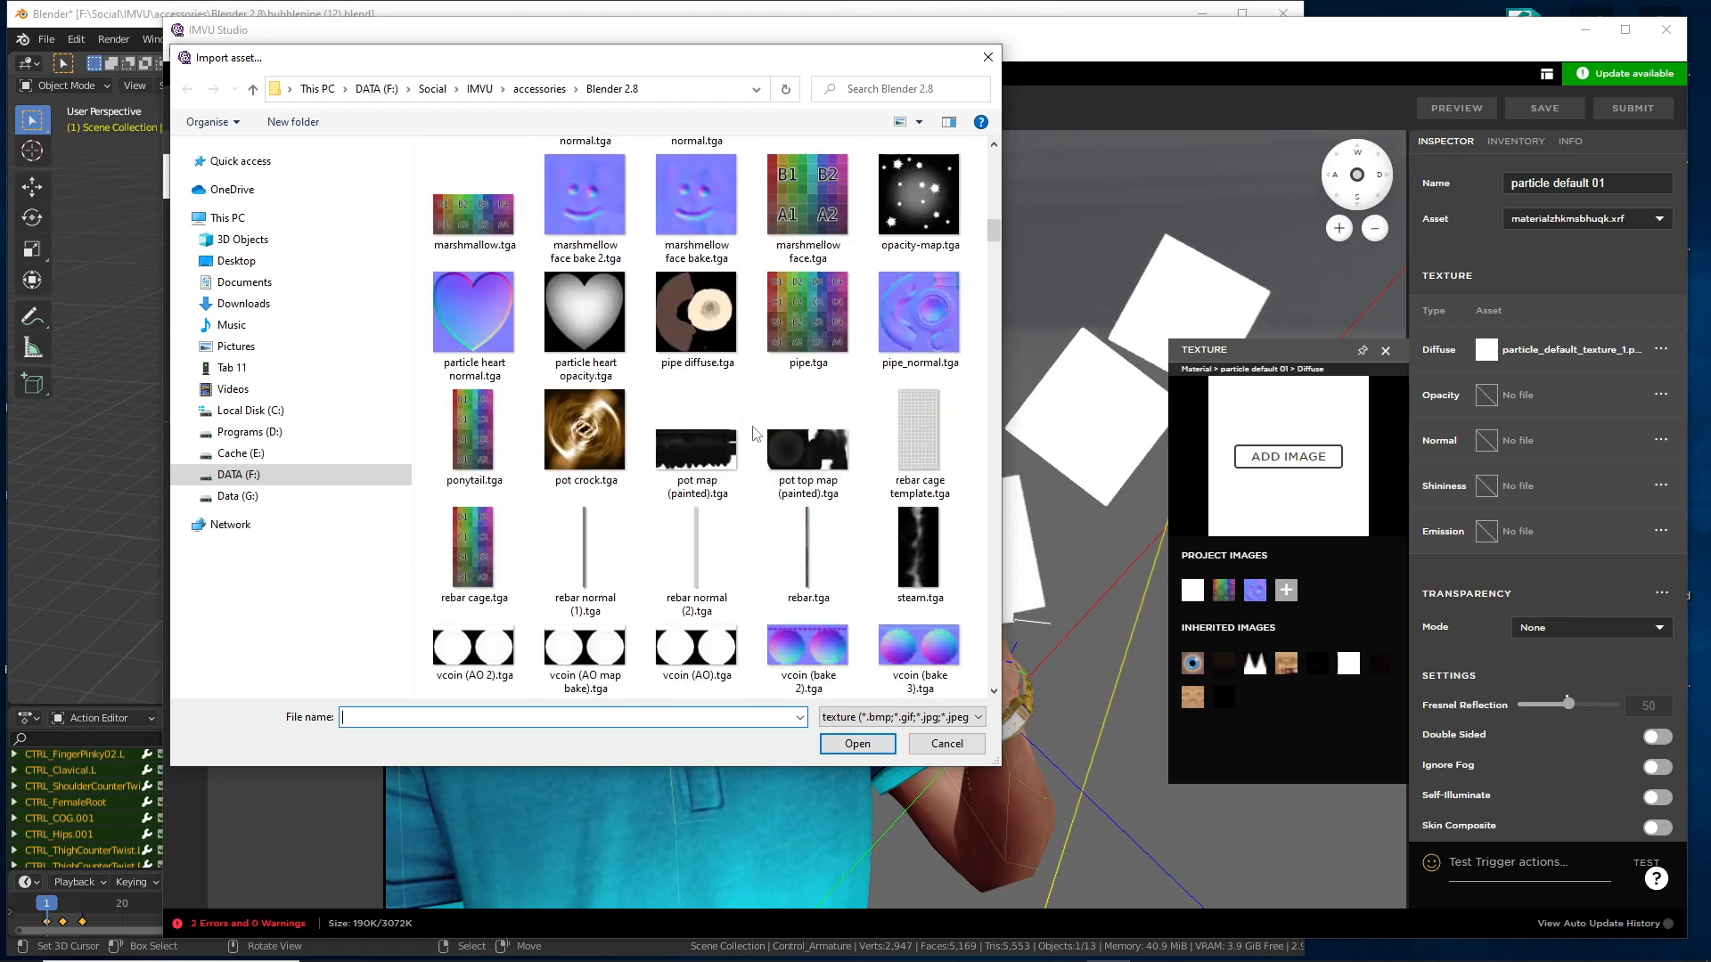
pyautogui.scroll(9, 755, 434)
pyautogui.scroll(-20, 755, 434)
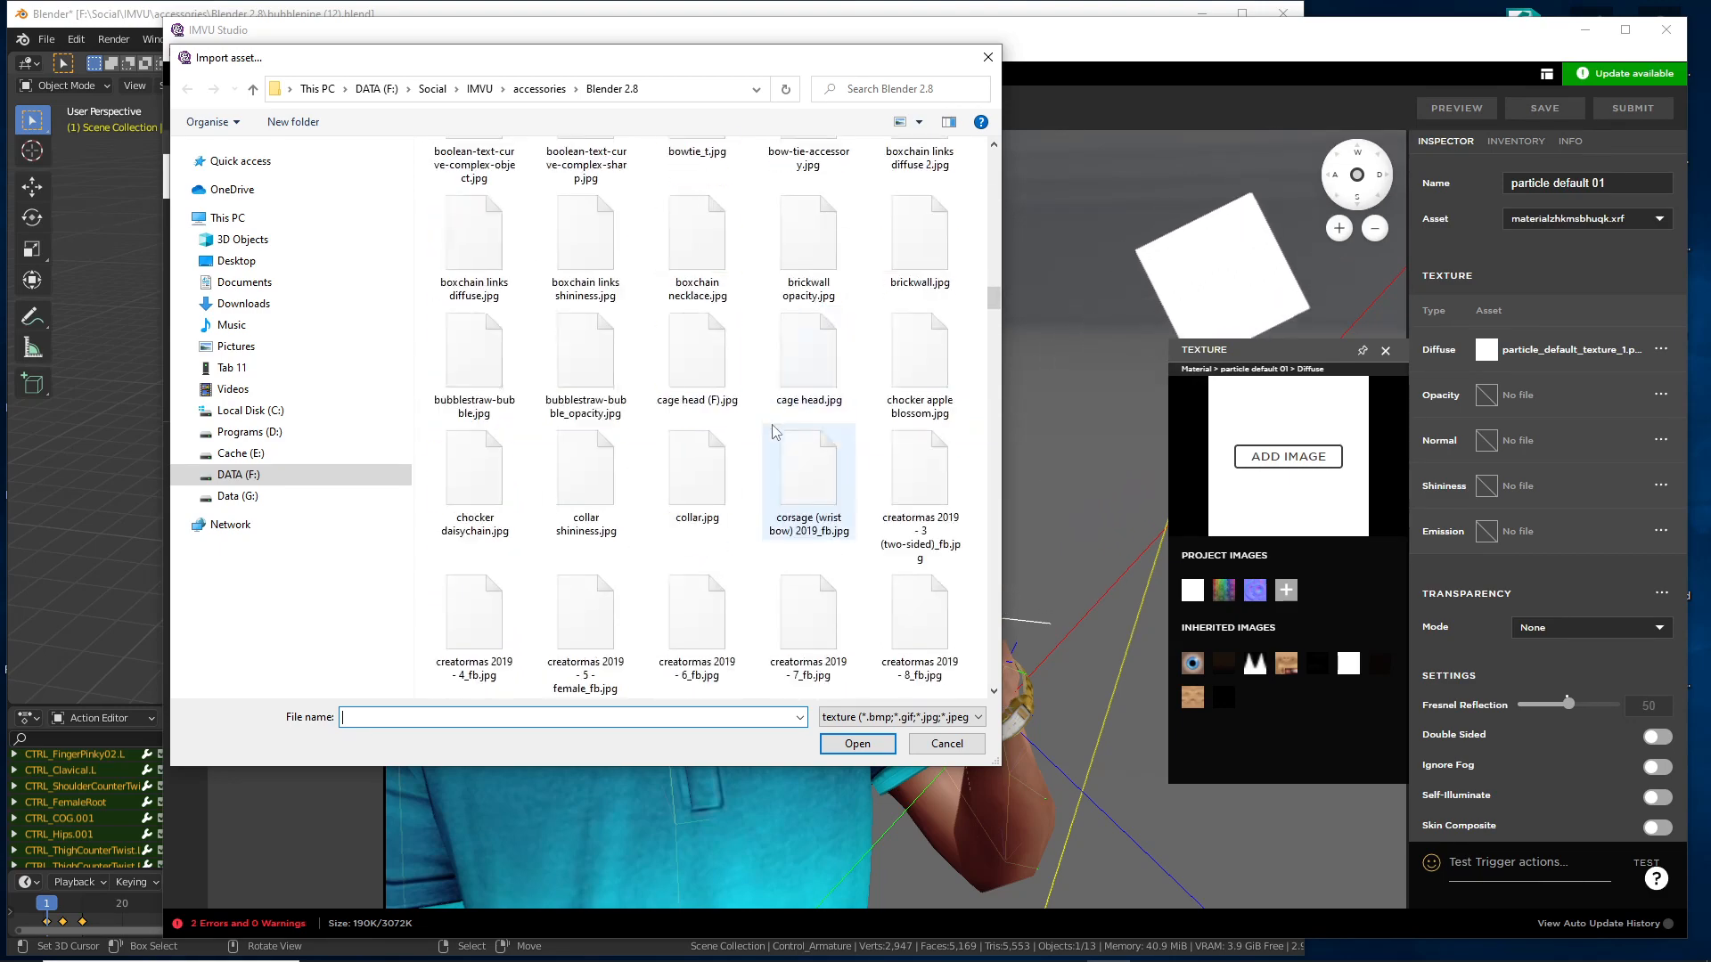
pyautogui.scroll(-2, 713, 410)
pyautogui.scroll(2, 677, 392)
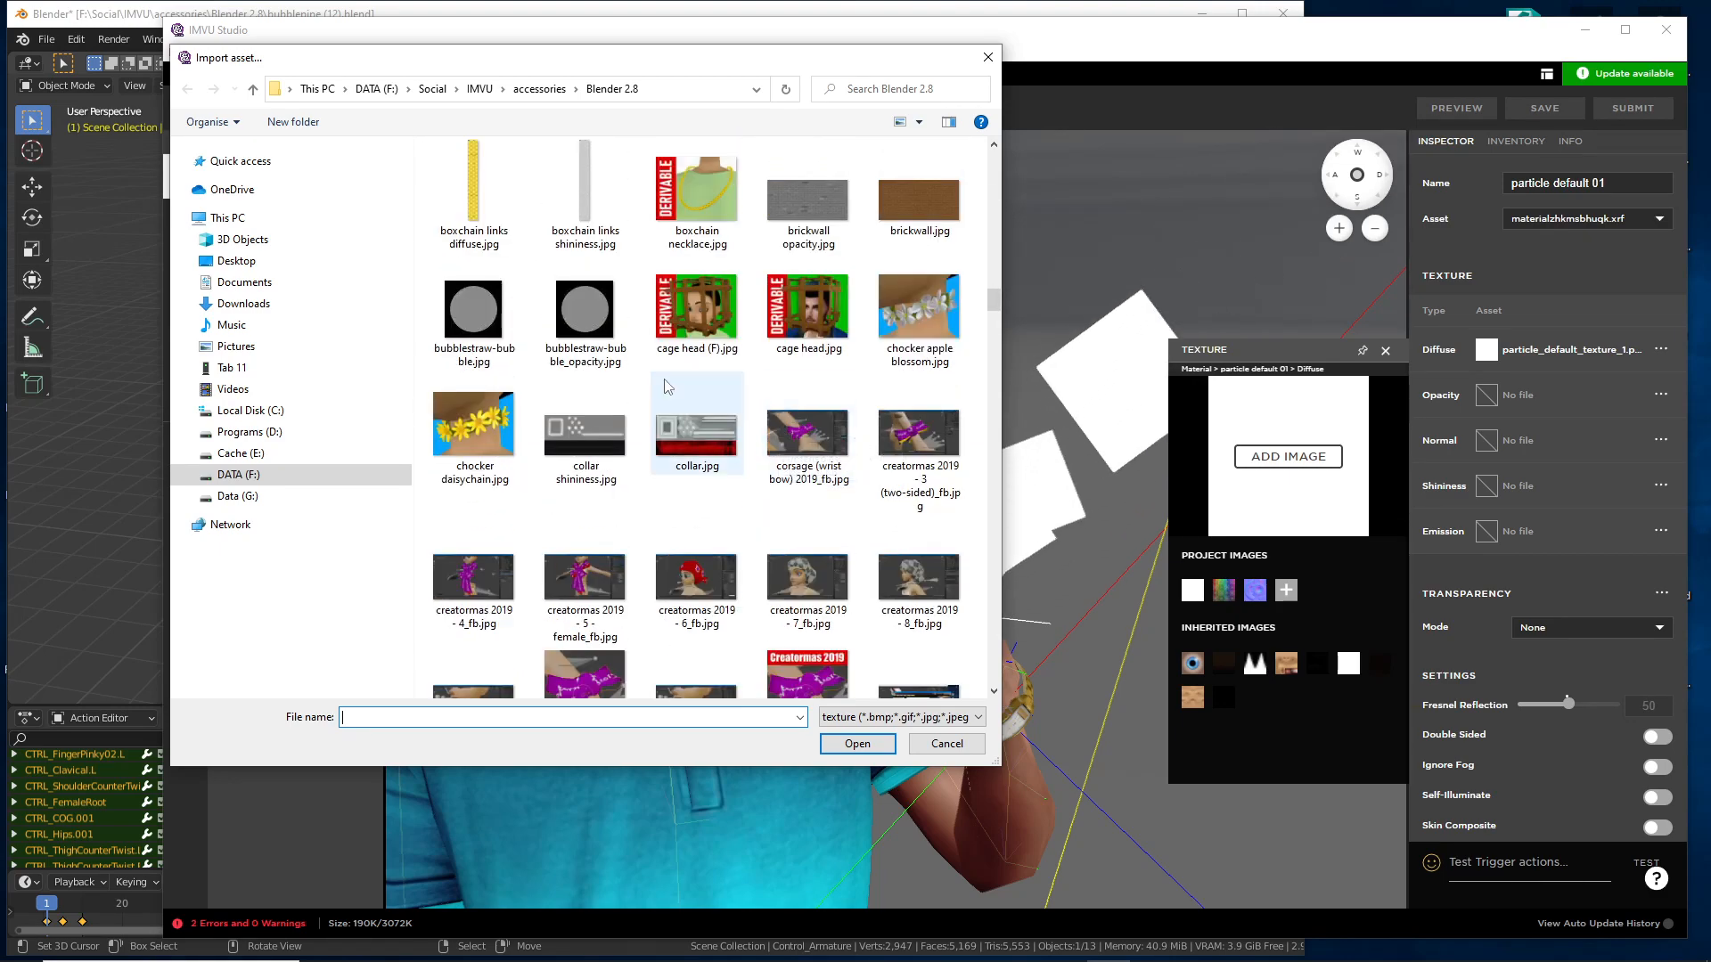
pyautogui.click(480, 308)
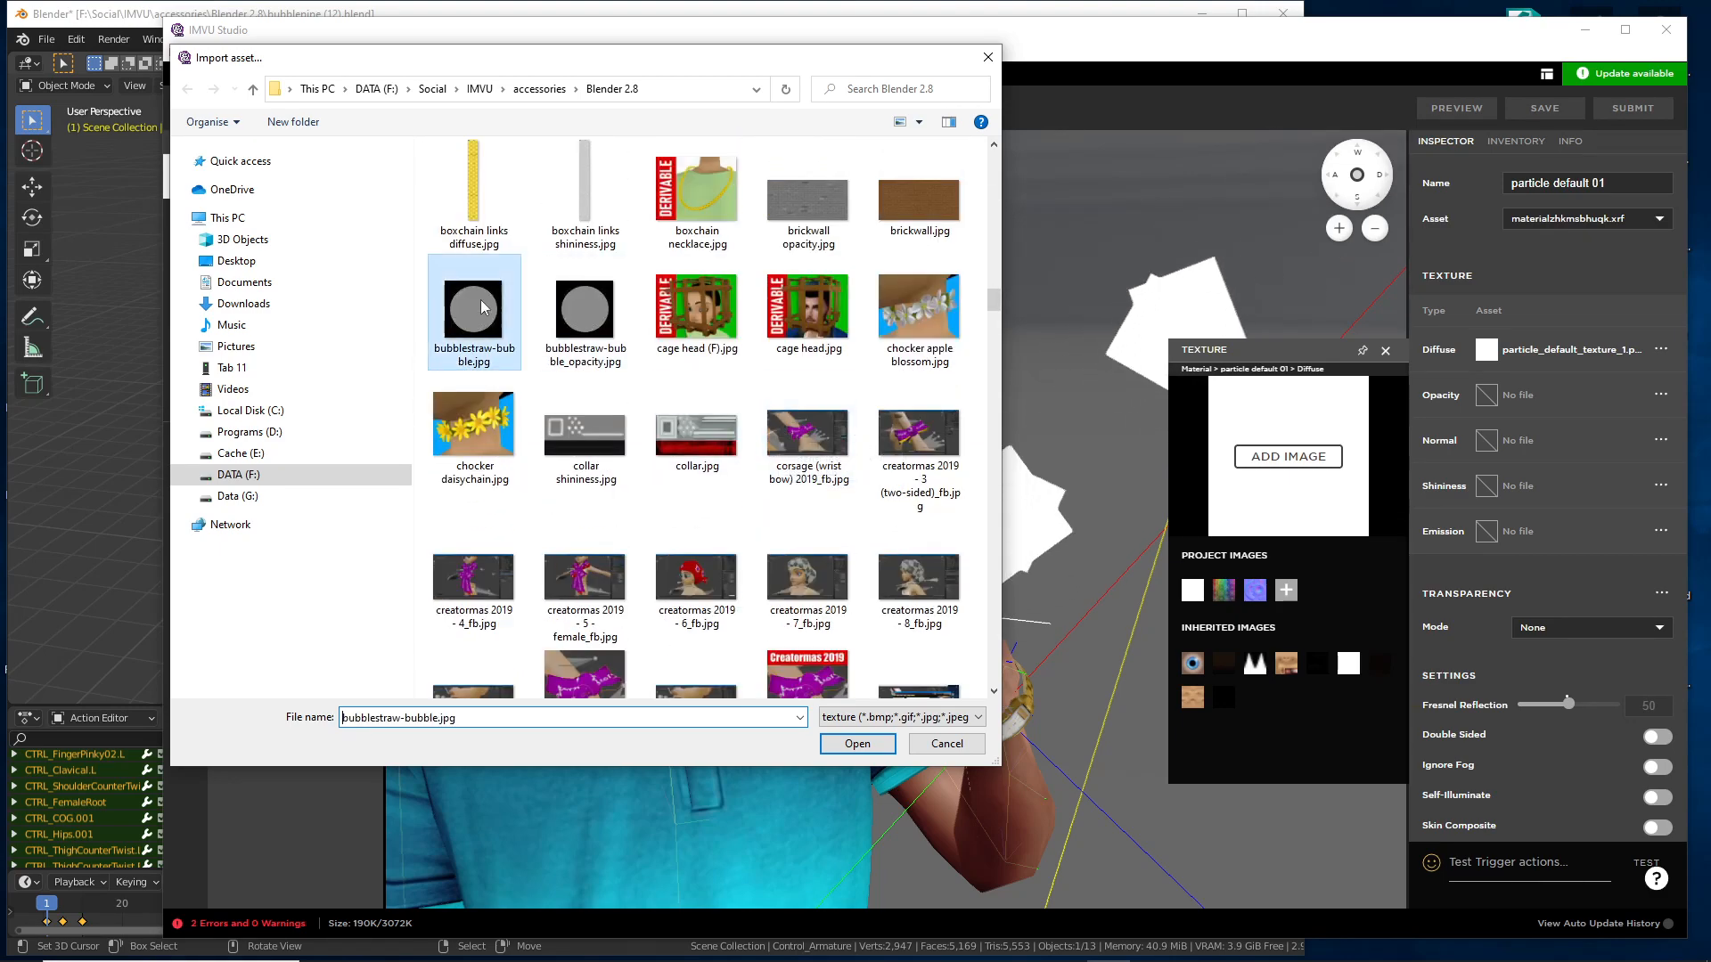
pyautogui.click(861, 745)
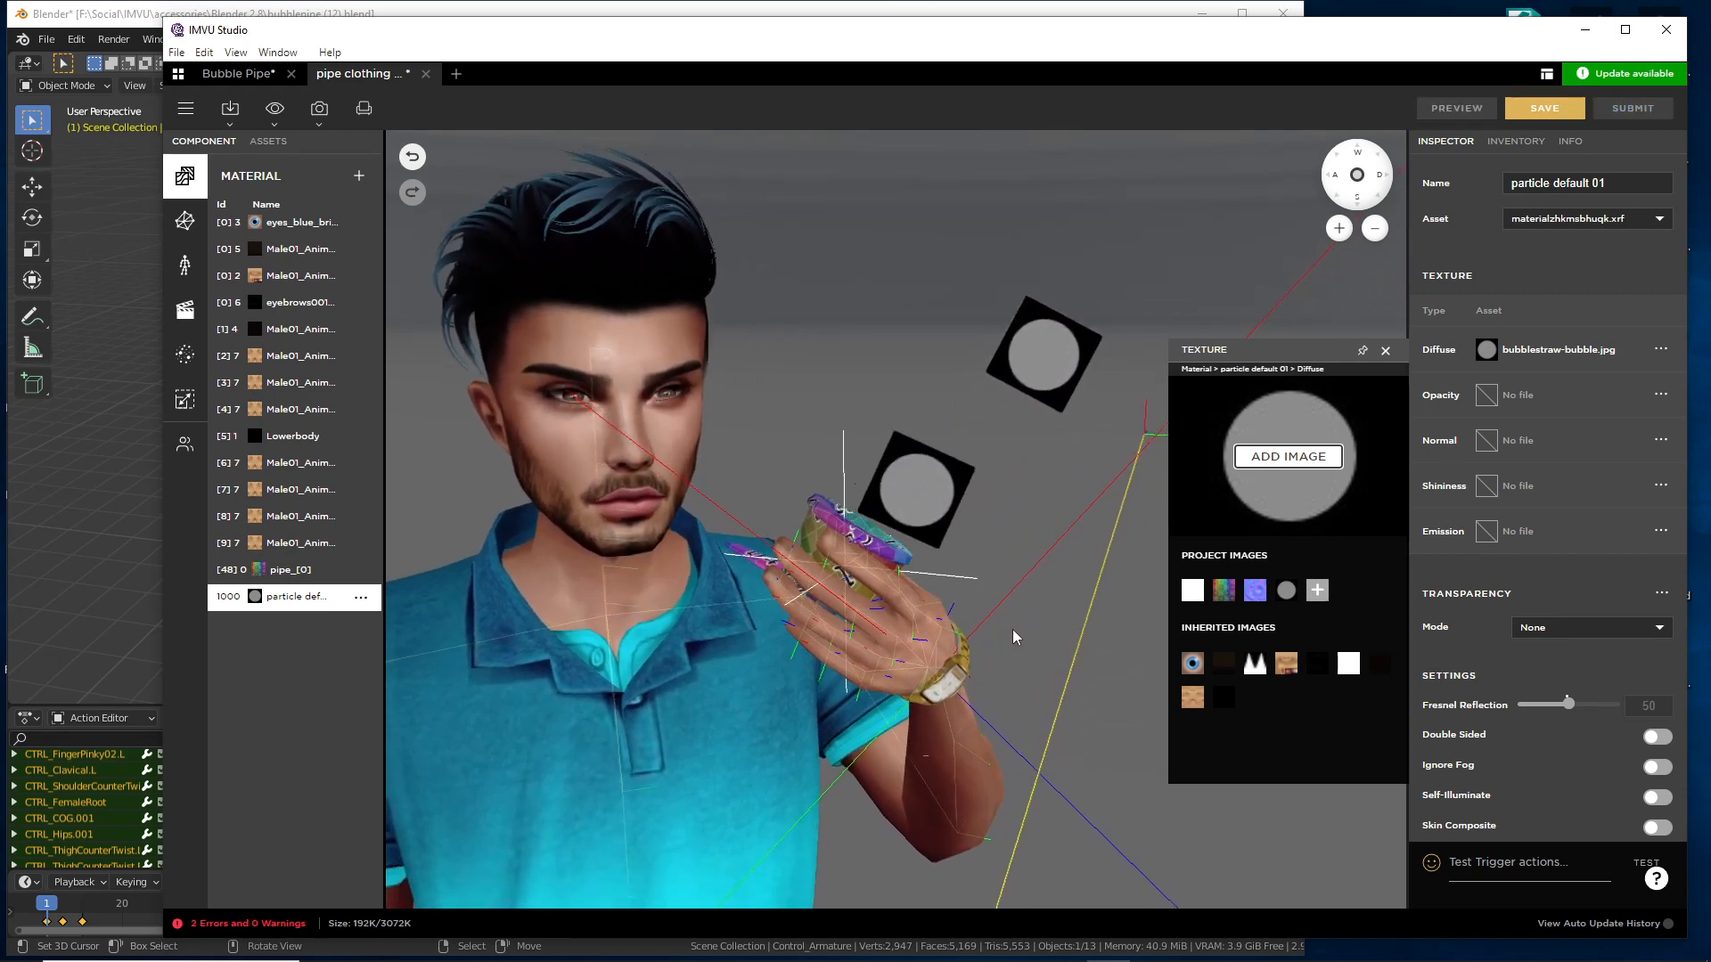
# - Import bubblestraw-bubble_opacity.jpg from the Blender 2.8 folder as the particle material's opacity map
pyautogui.click(1487, 396)
pyautogui.click(1289, 502)
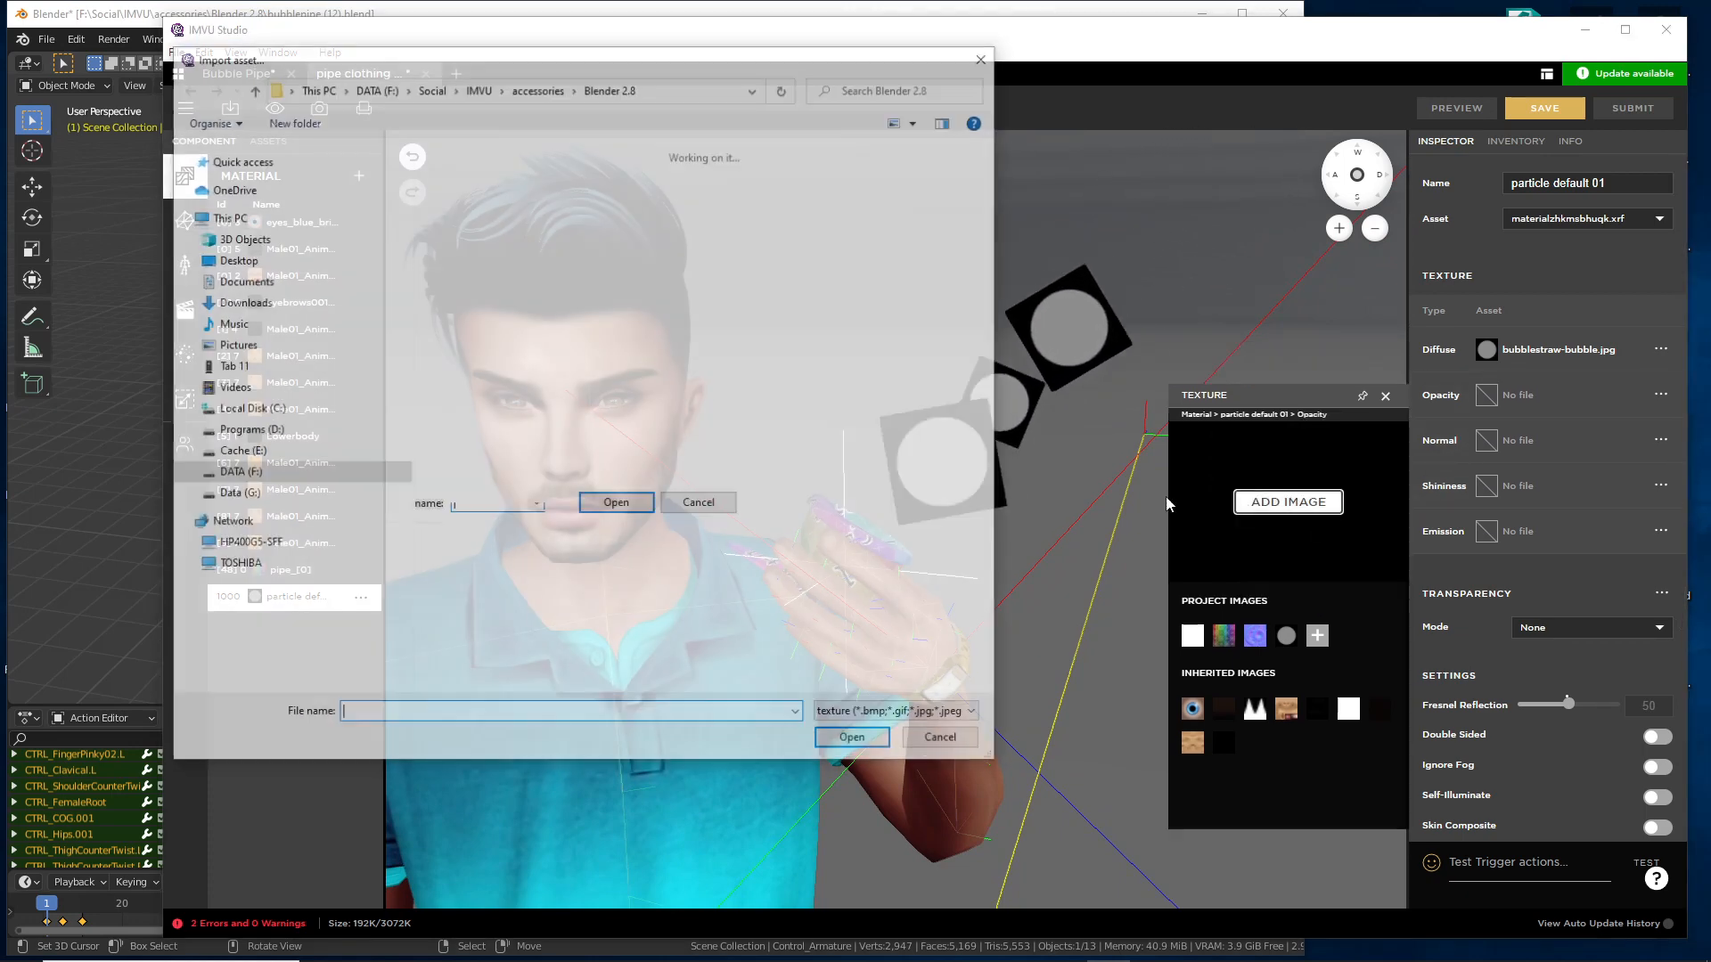
pyautogui.scroll(-10, 722, 449)
pyautogui.scroll(-10, 721, 448)
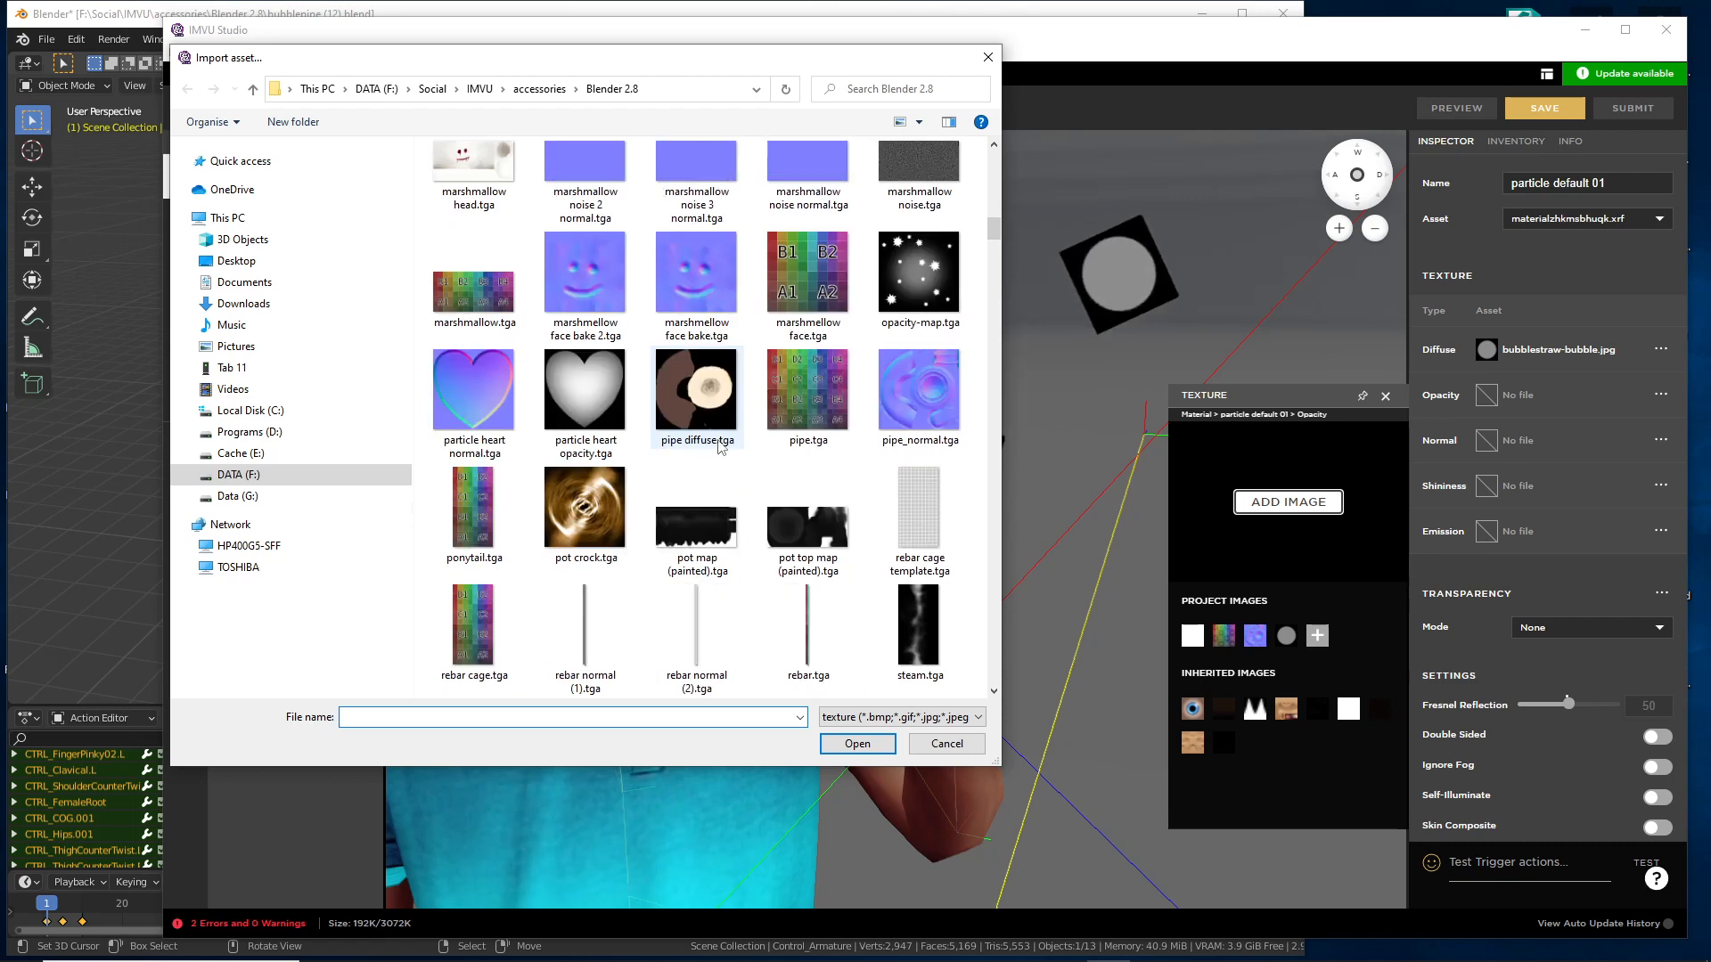
pyautogui.scroll(-10, 710, 453)
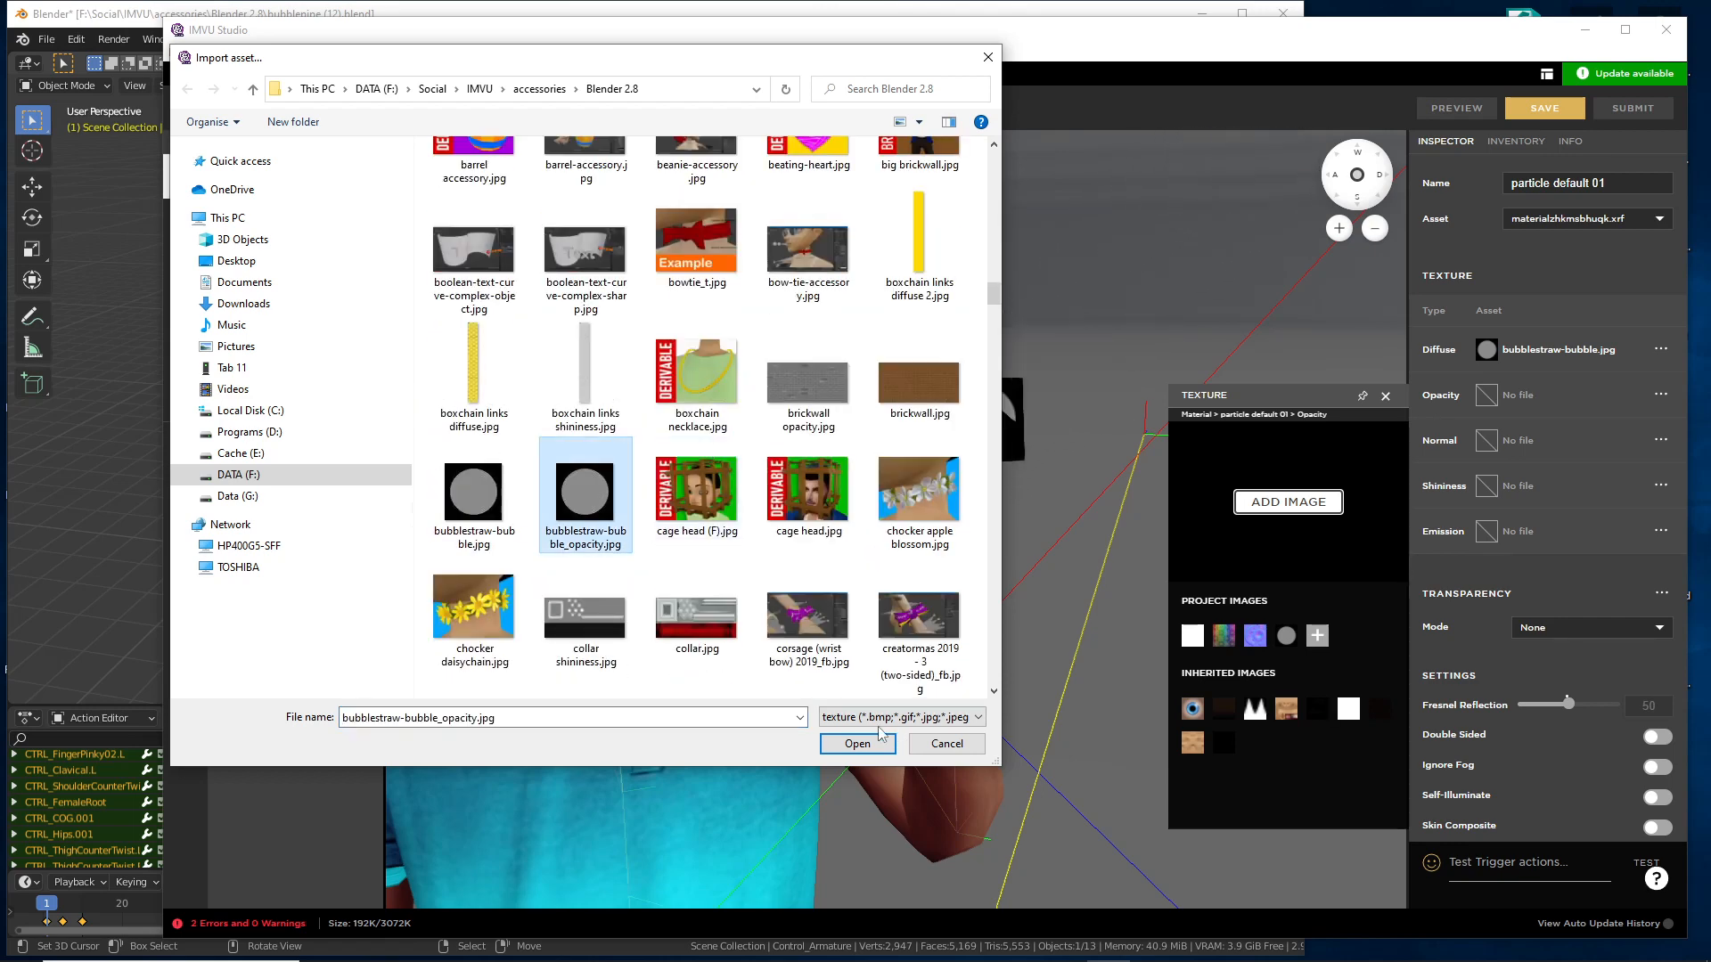
pyautogui.click(858, 745)
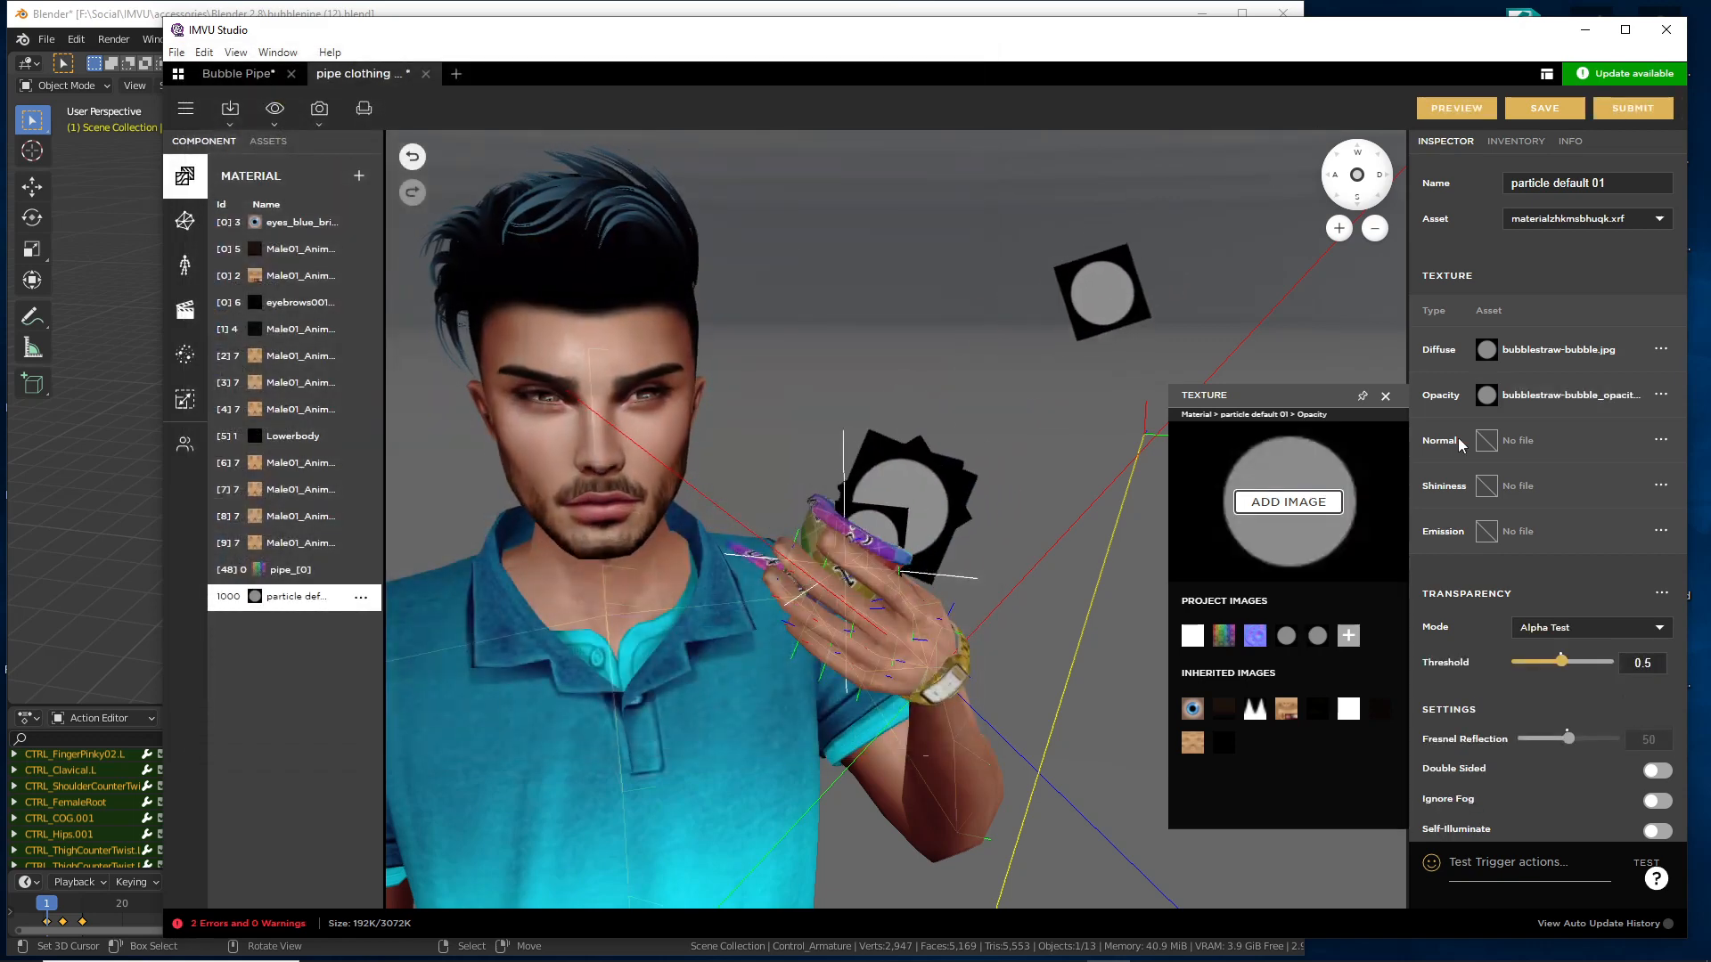
pyautogui.moveTo(1495, 409)
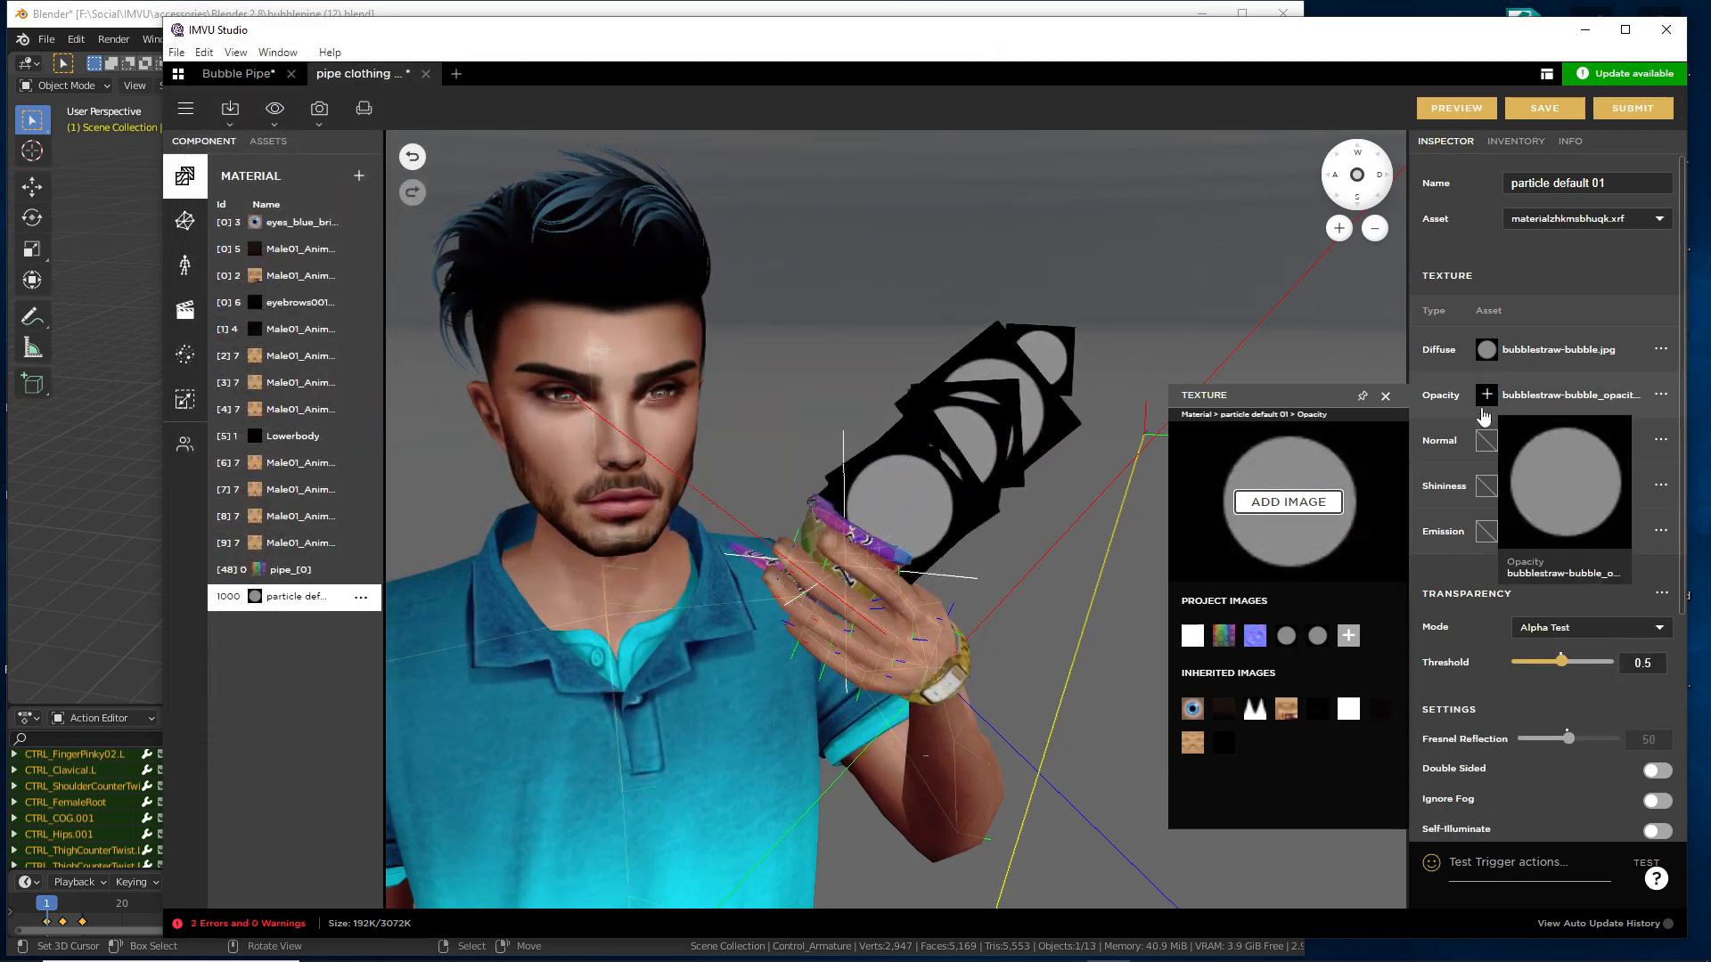
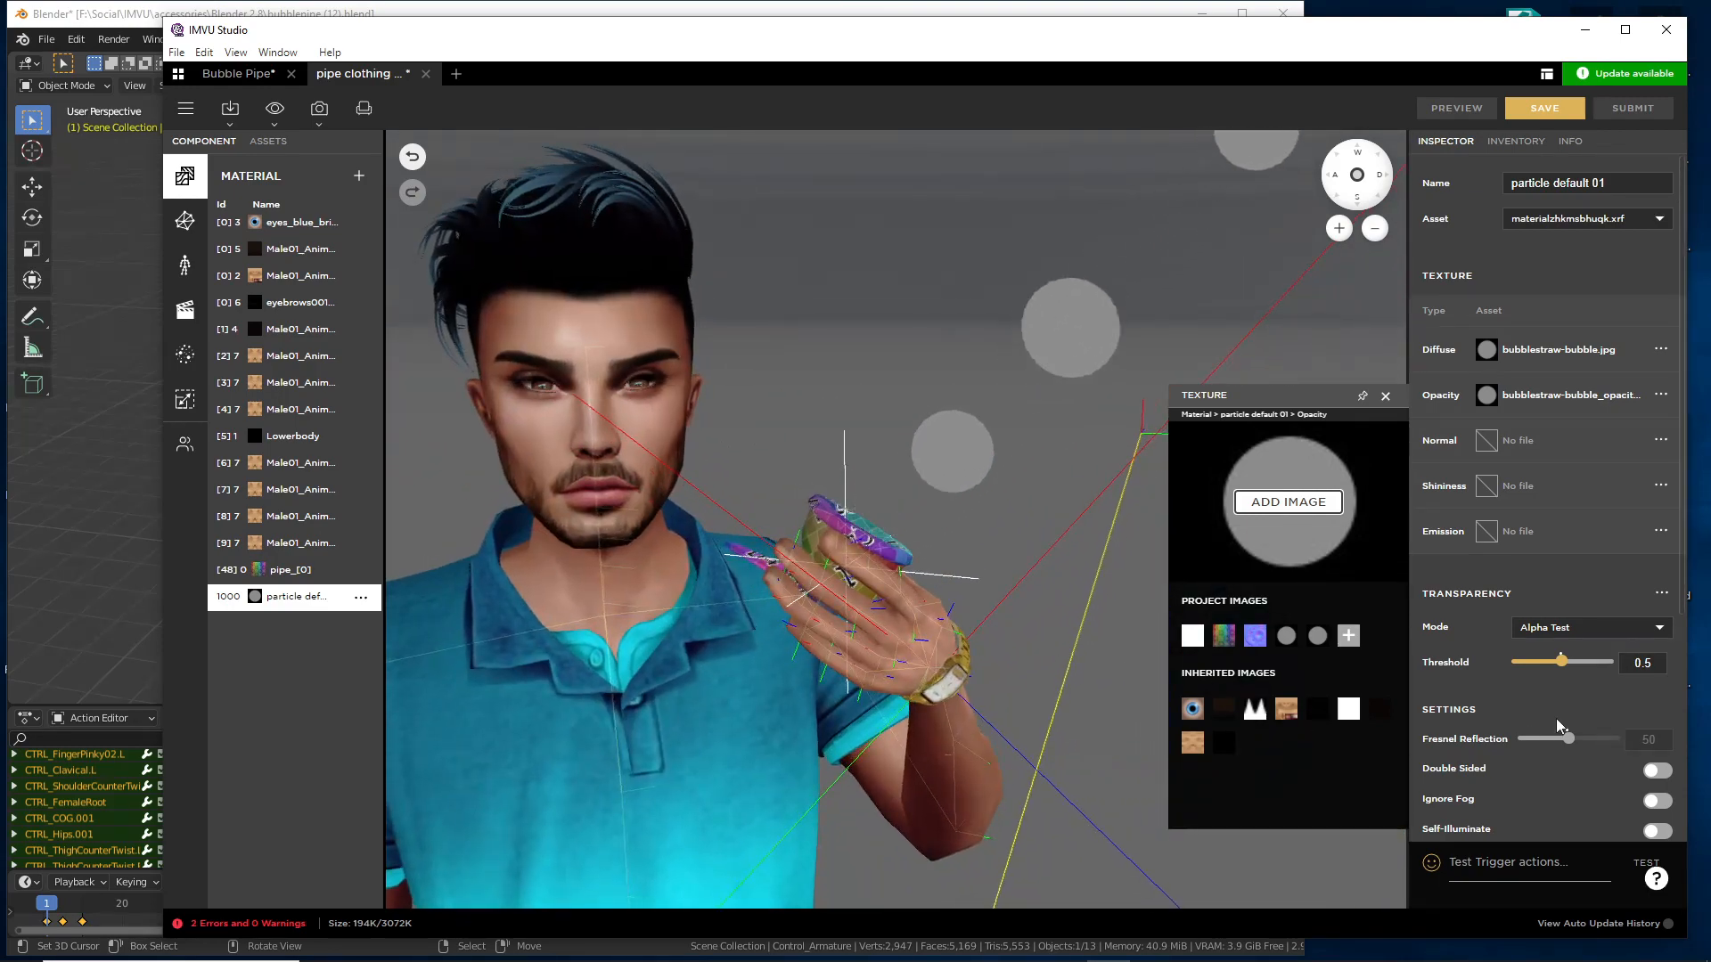
# - Set the particle material's transparency mode to Composite Blend and preview the project changes
pyautogui.click(1557, 639)
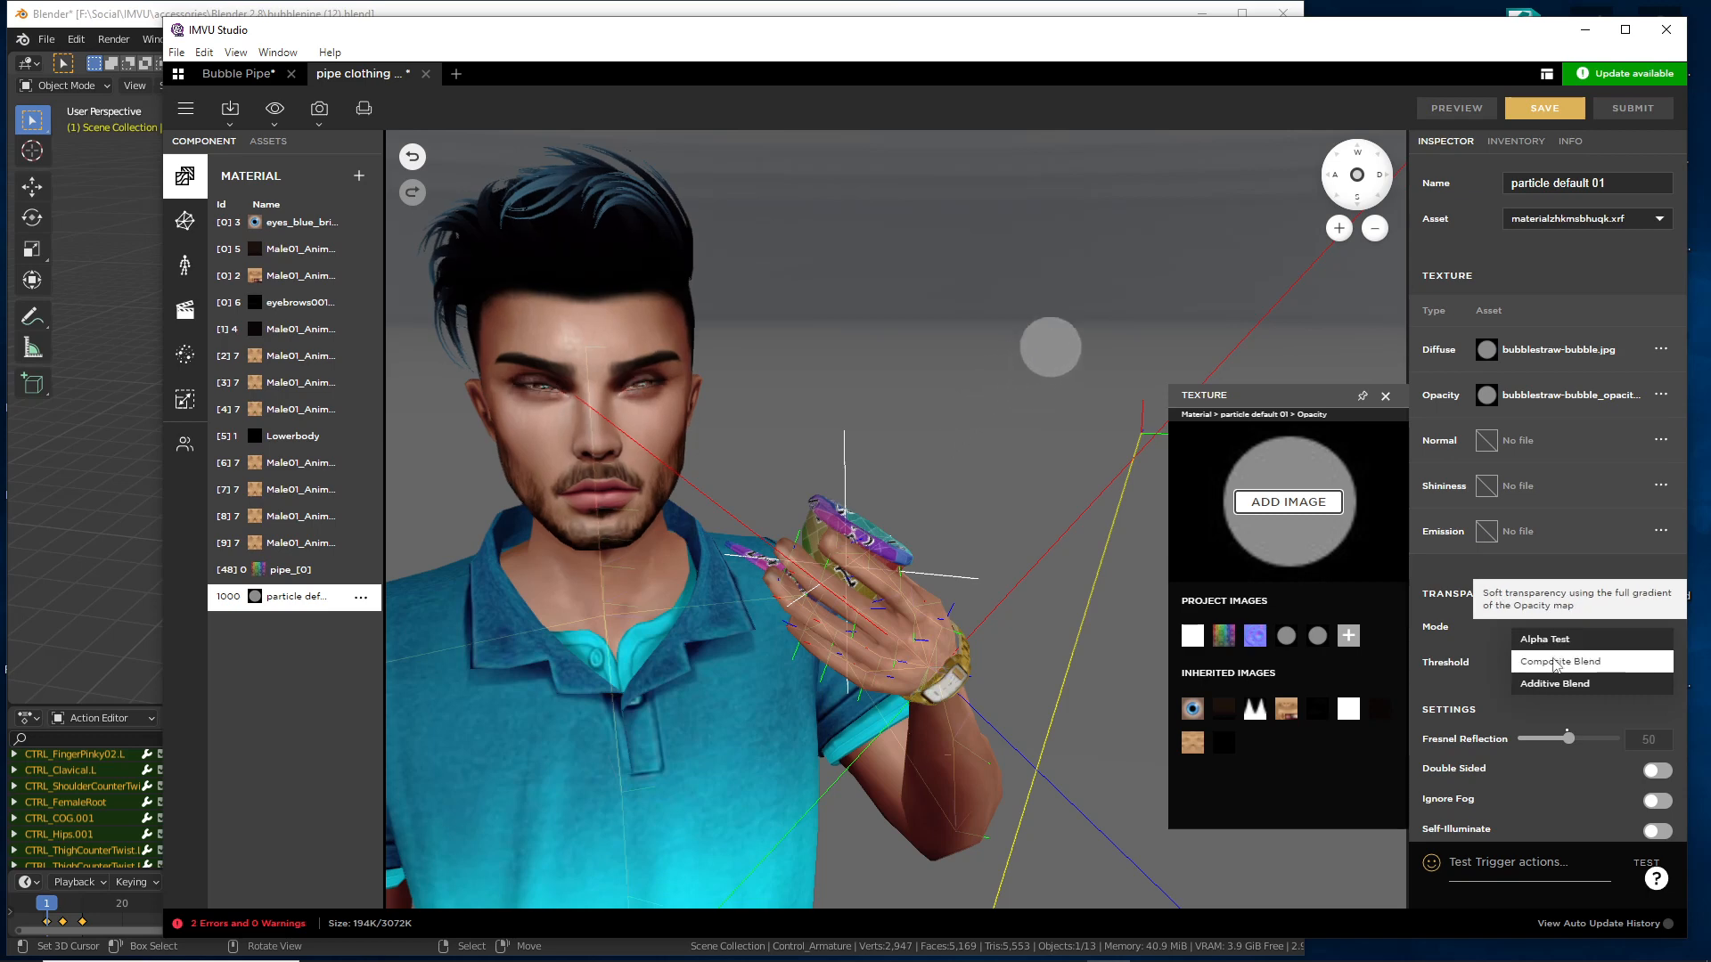
pyautogui.click(1555, 662)
pyautogui.click(1456, 108)
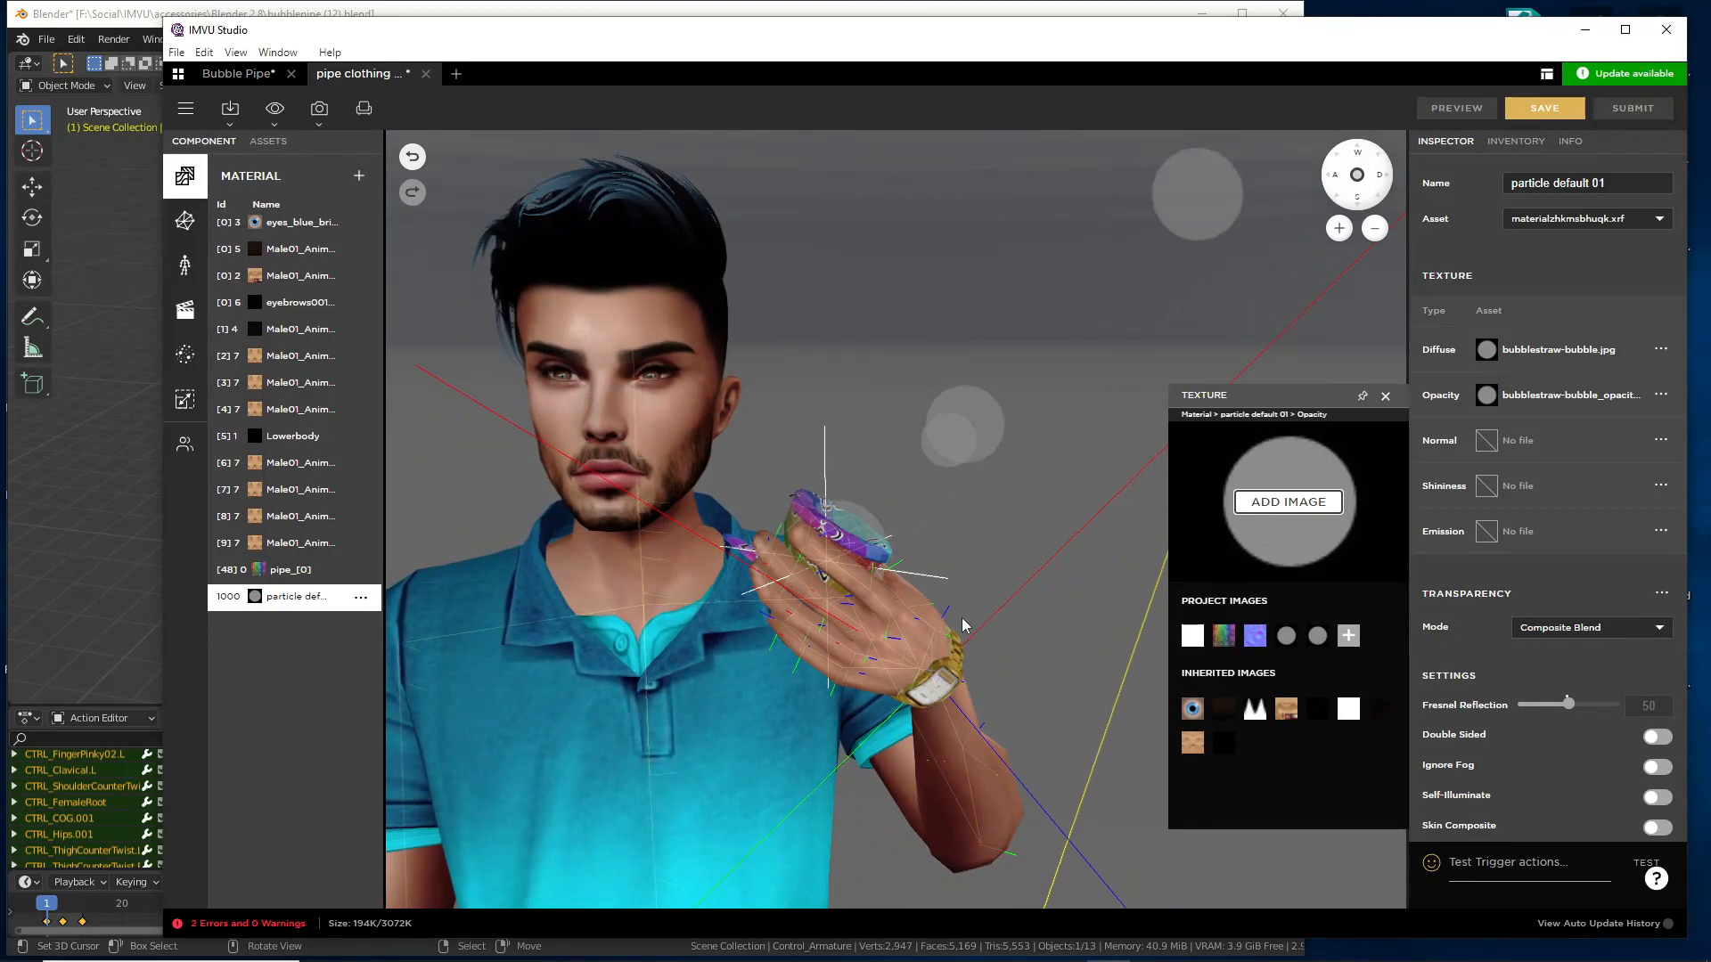
# - Assign the already imported bubblestraw-bubble_opacity image as the material's emission map and preview the project changes
pyautogui.scroll(-3, 1531, 702)
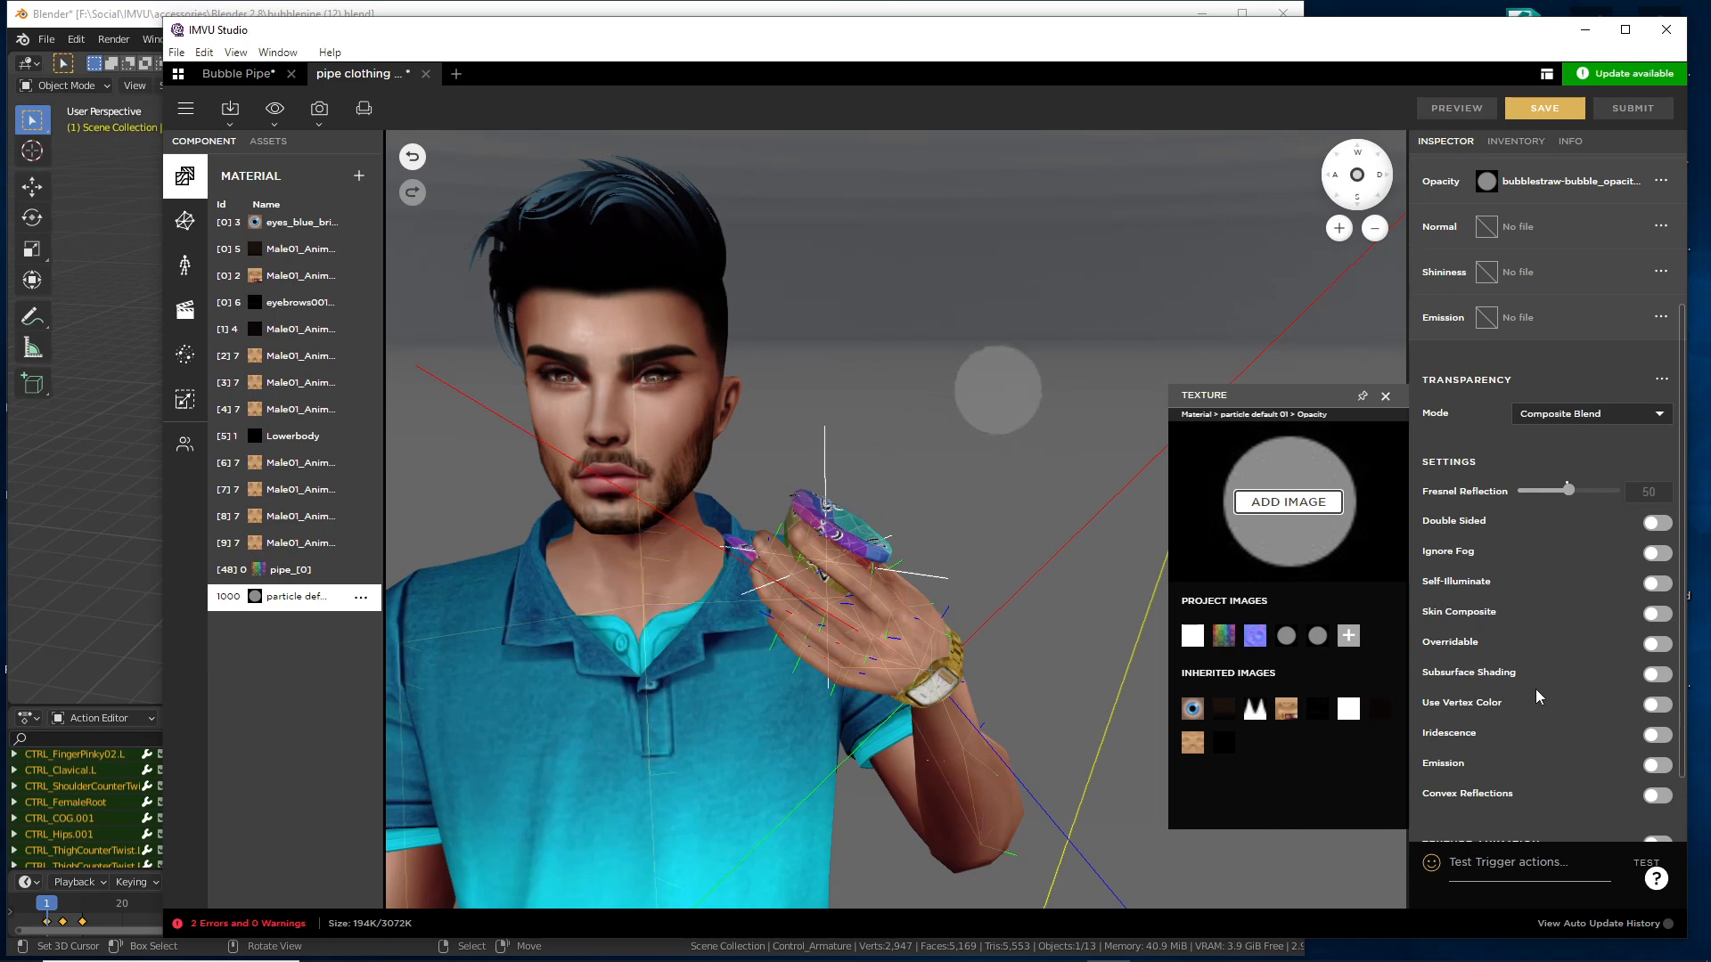
pyautogui.scroll(-1, 1537, 688)
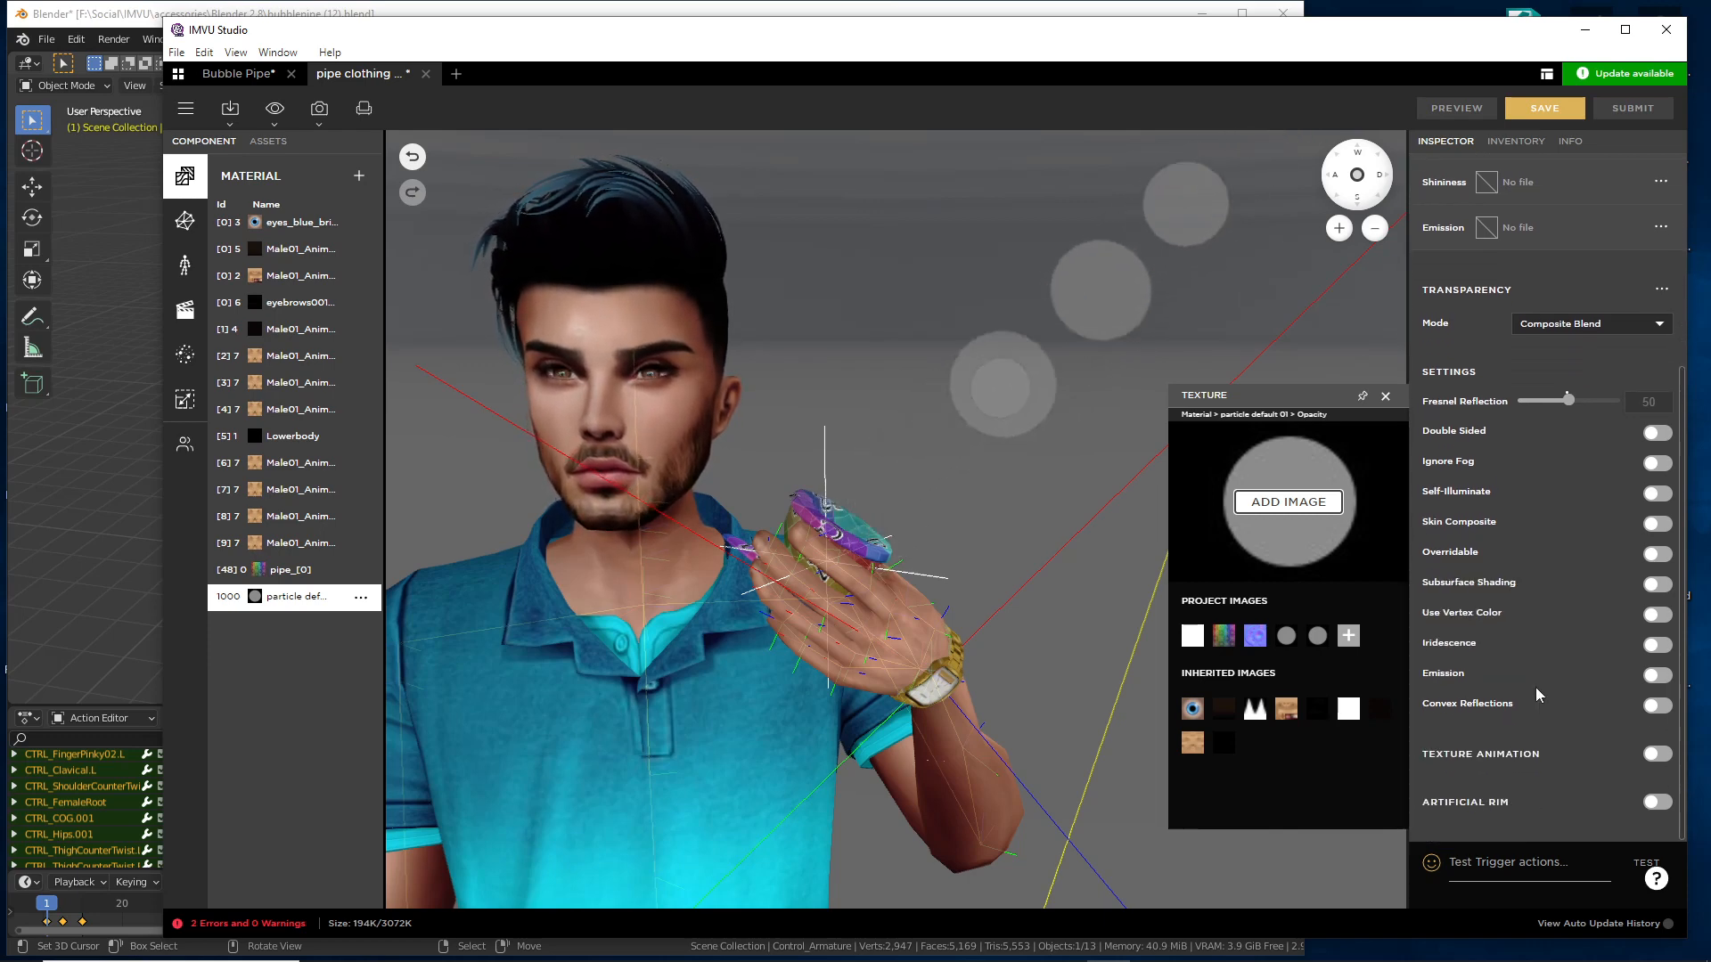
pyautogui.scroll(3, 1537, 687)
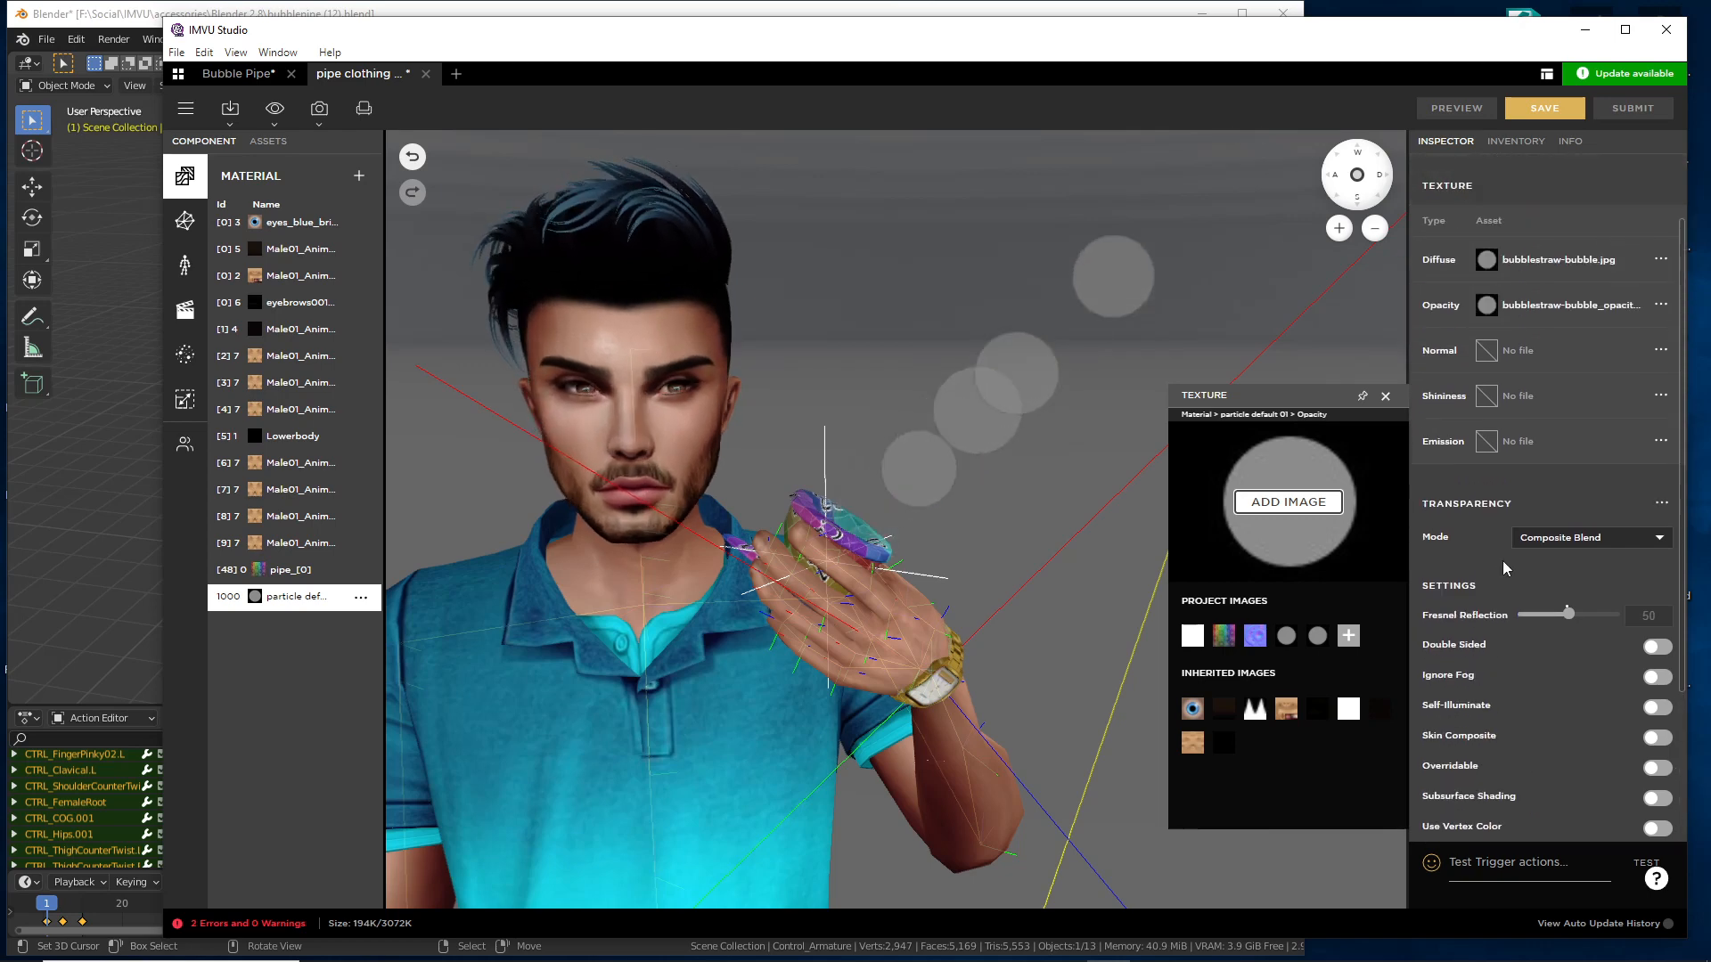
pyautogui.click(1486, 442)
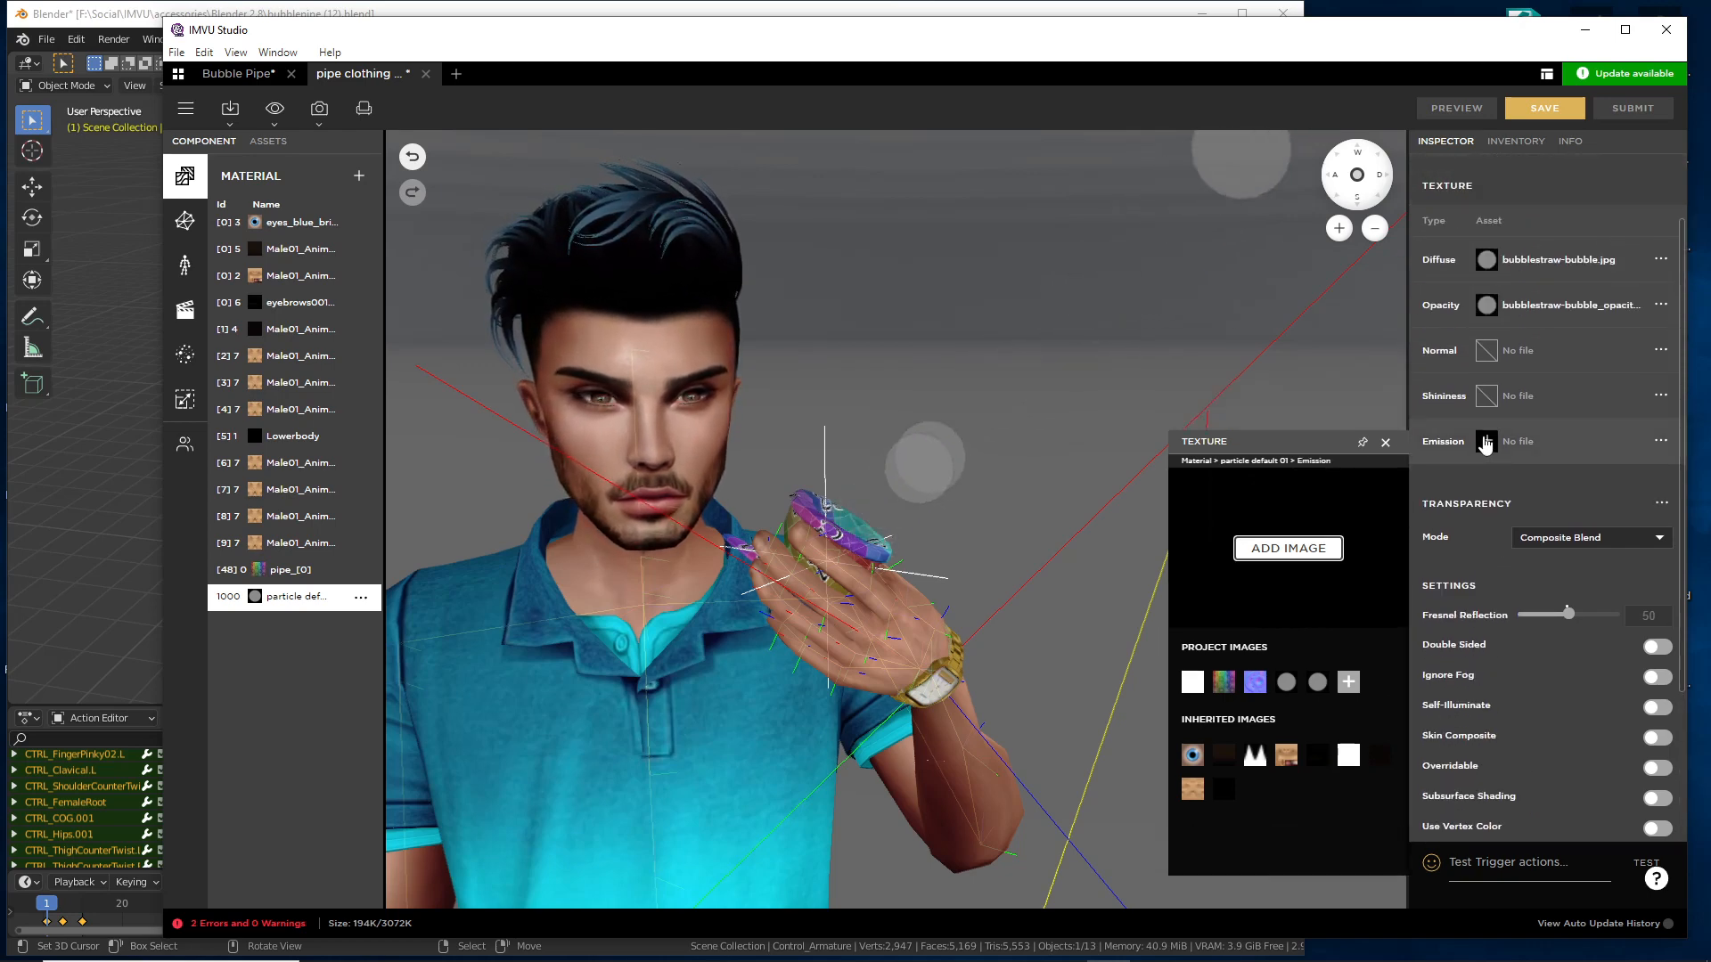
pyautogui.click(1319, 684)
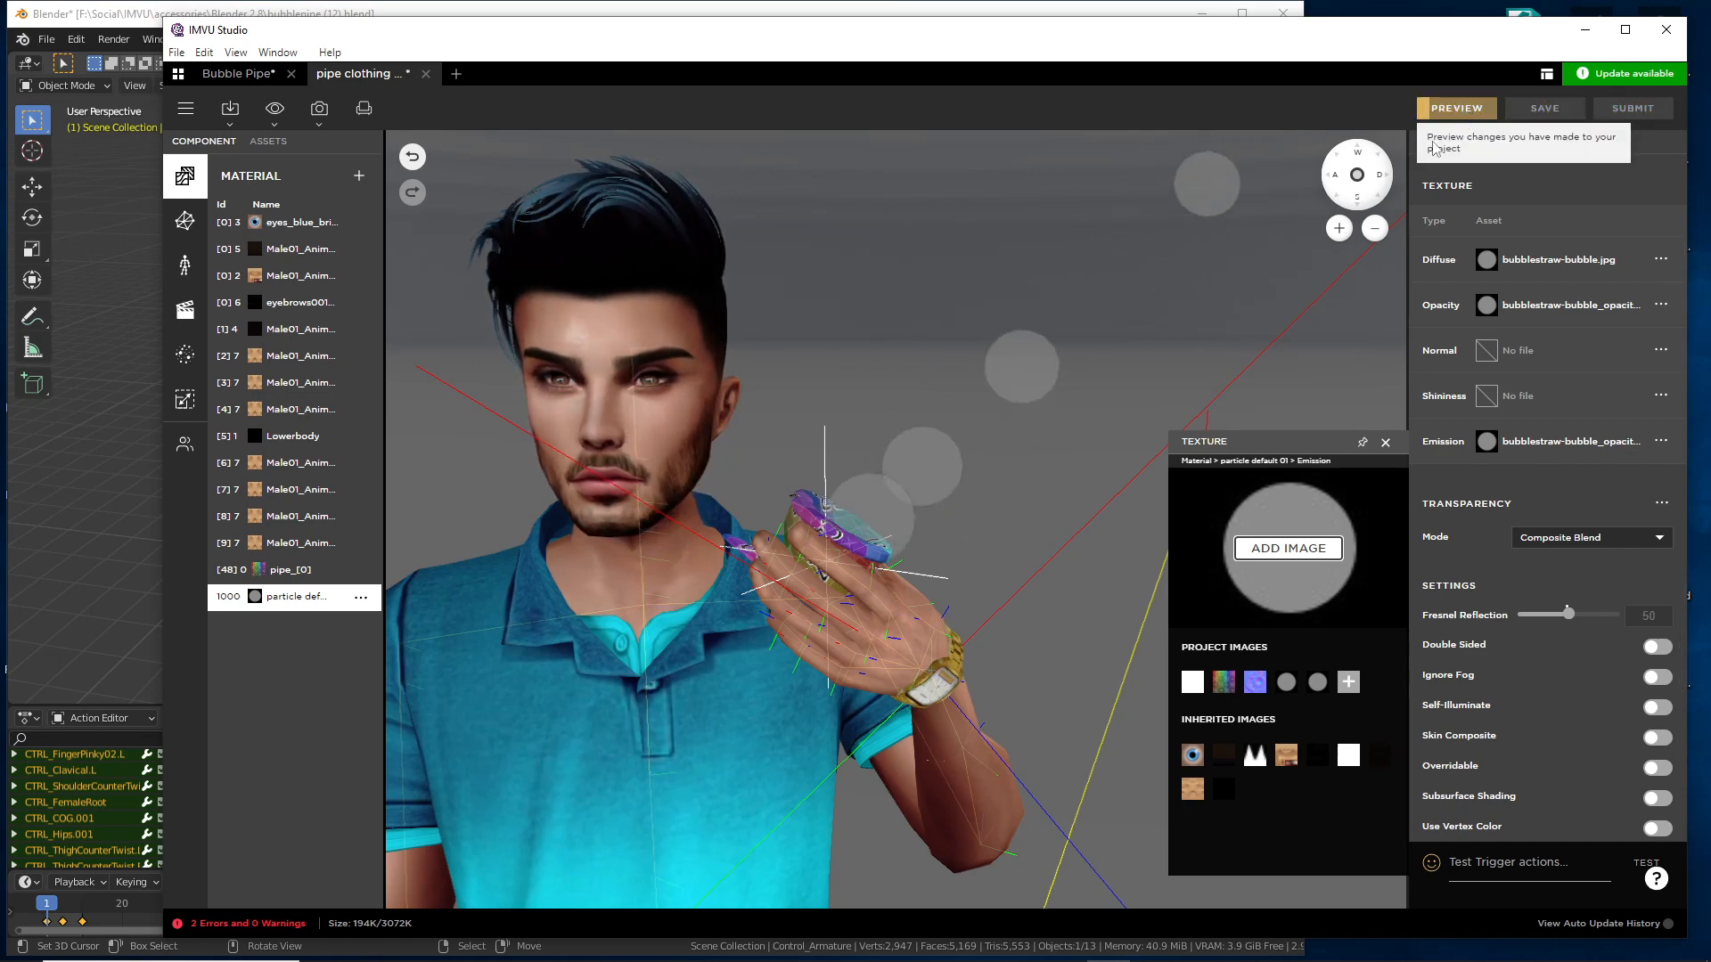
pyautogui.click(1462, 111)
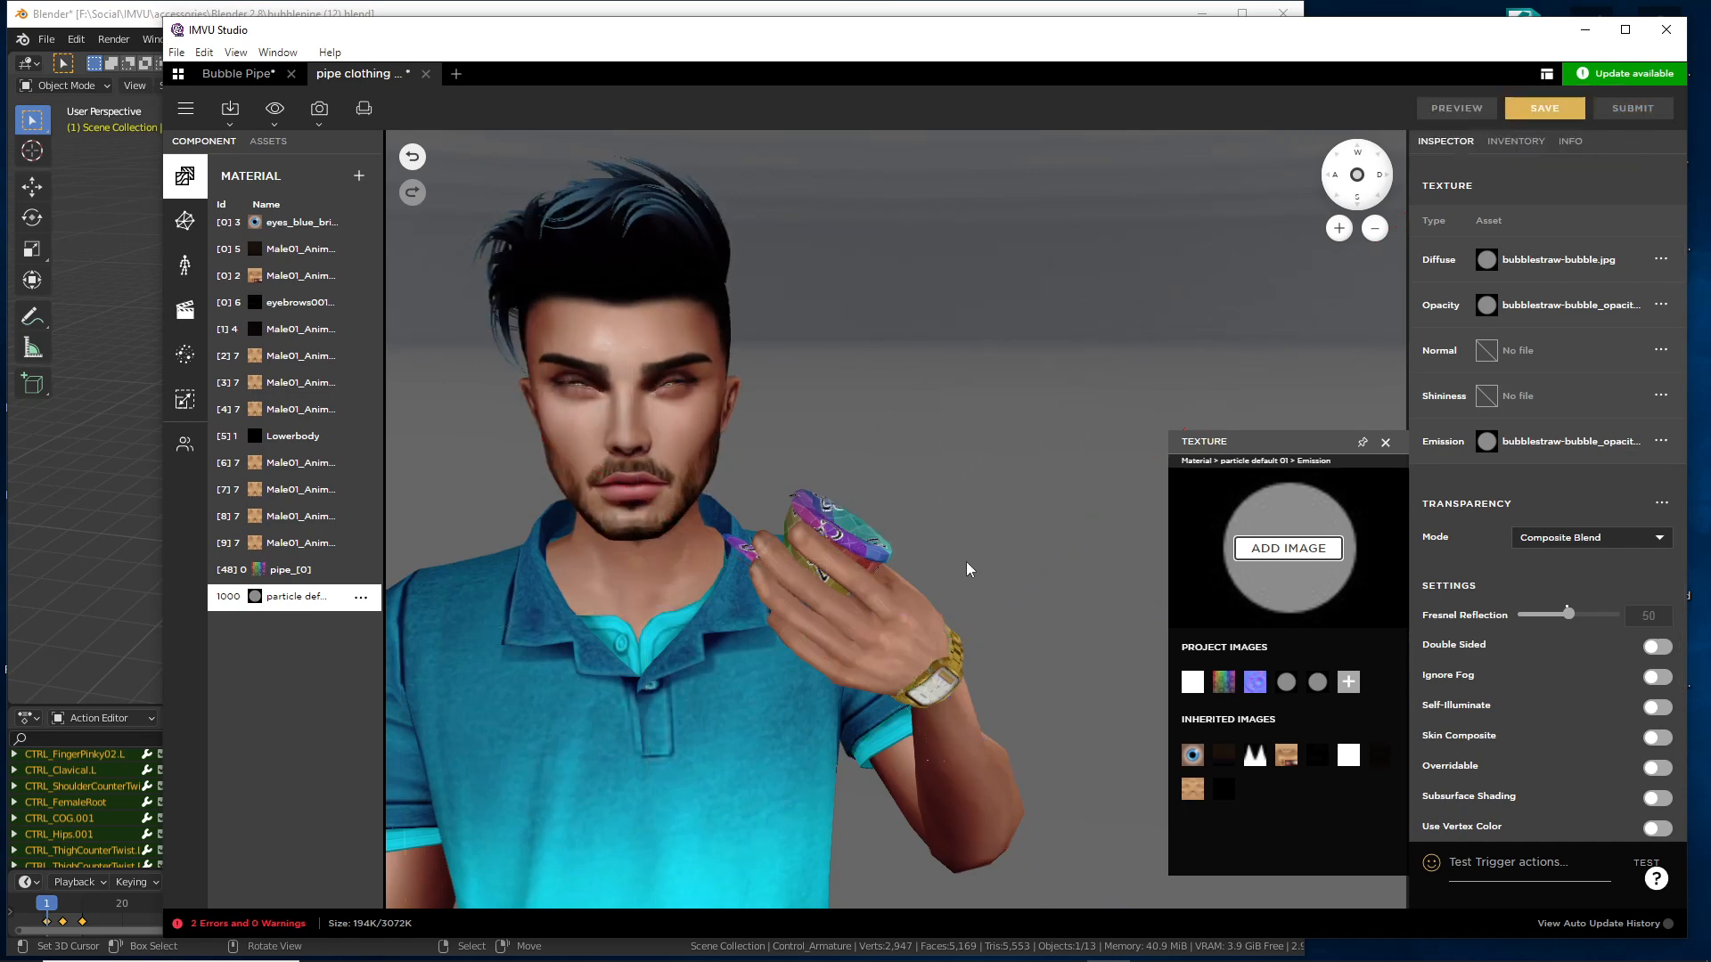
# - Enable Emission on the particle material and set its strength to 0.063
pyautogui.click(848, 564)
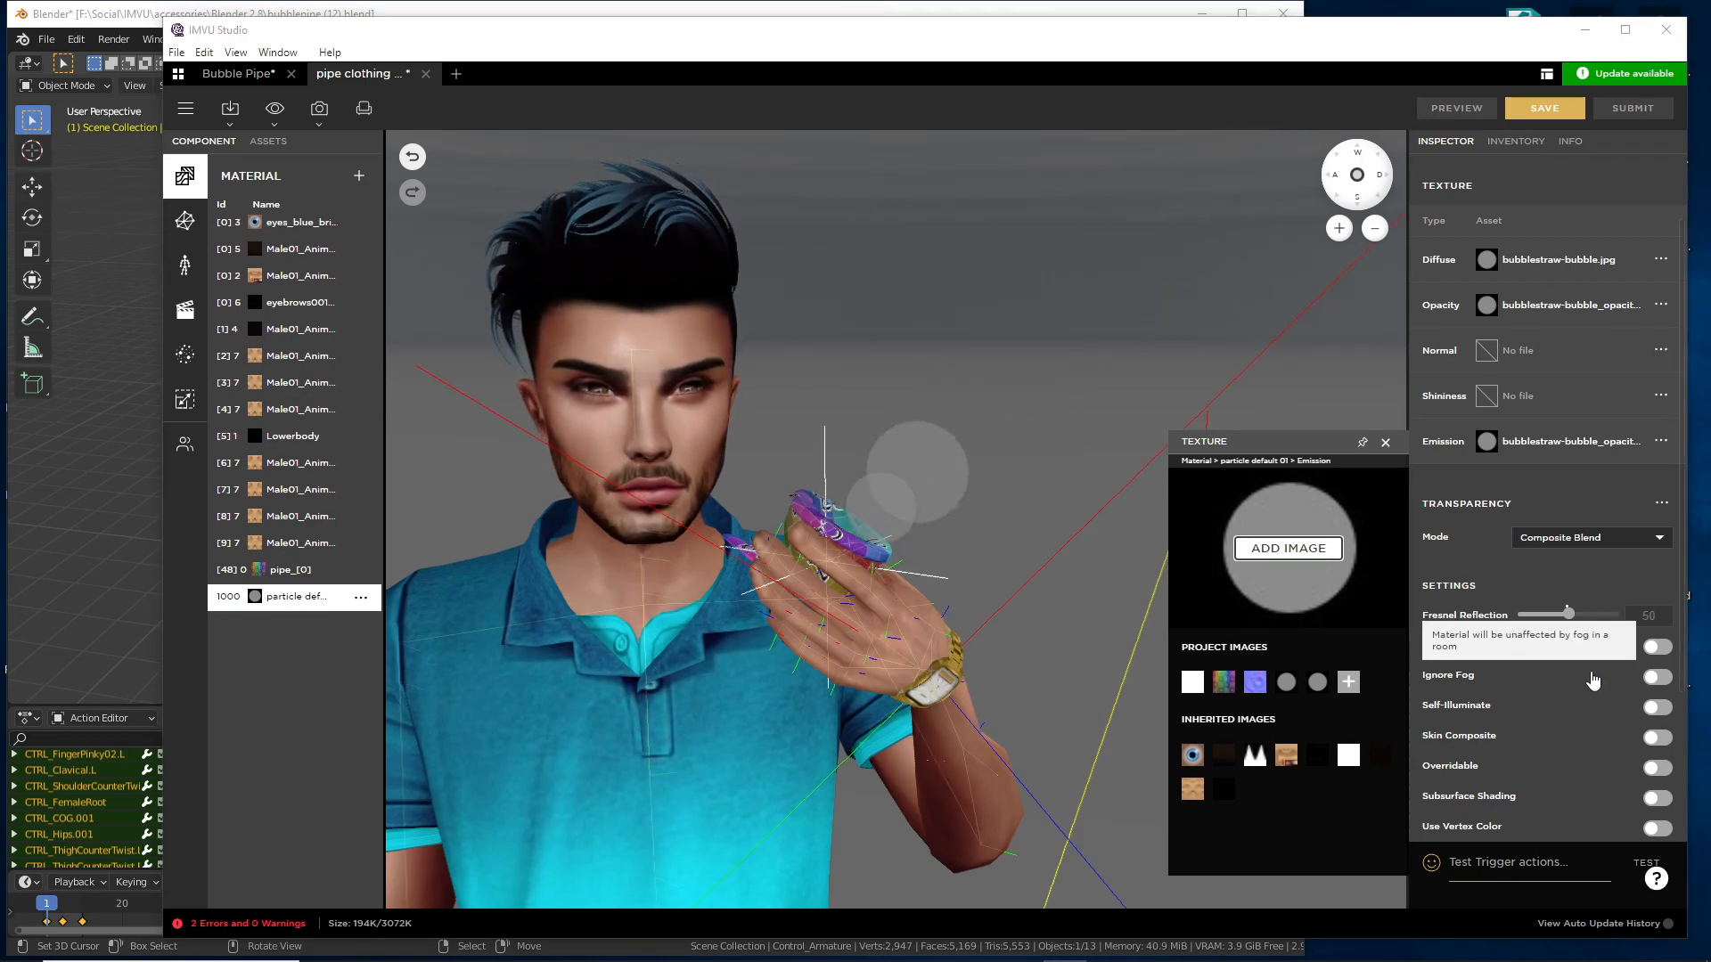
pyautogui.scroll(-3, 1568, 637)
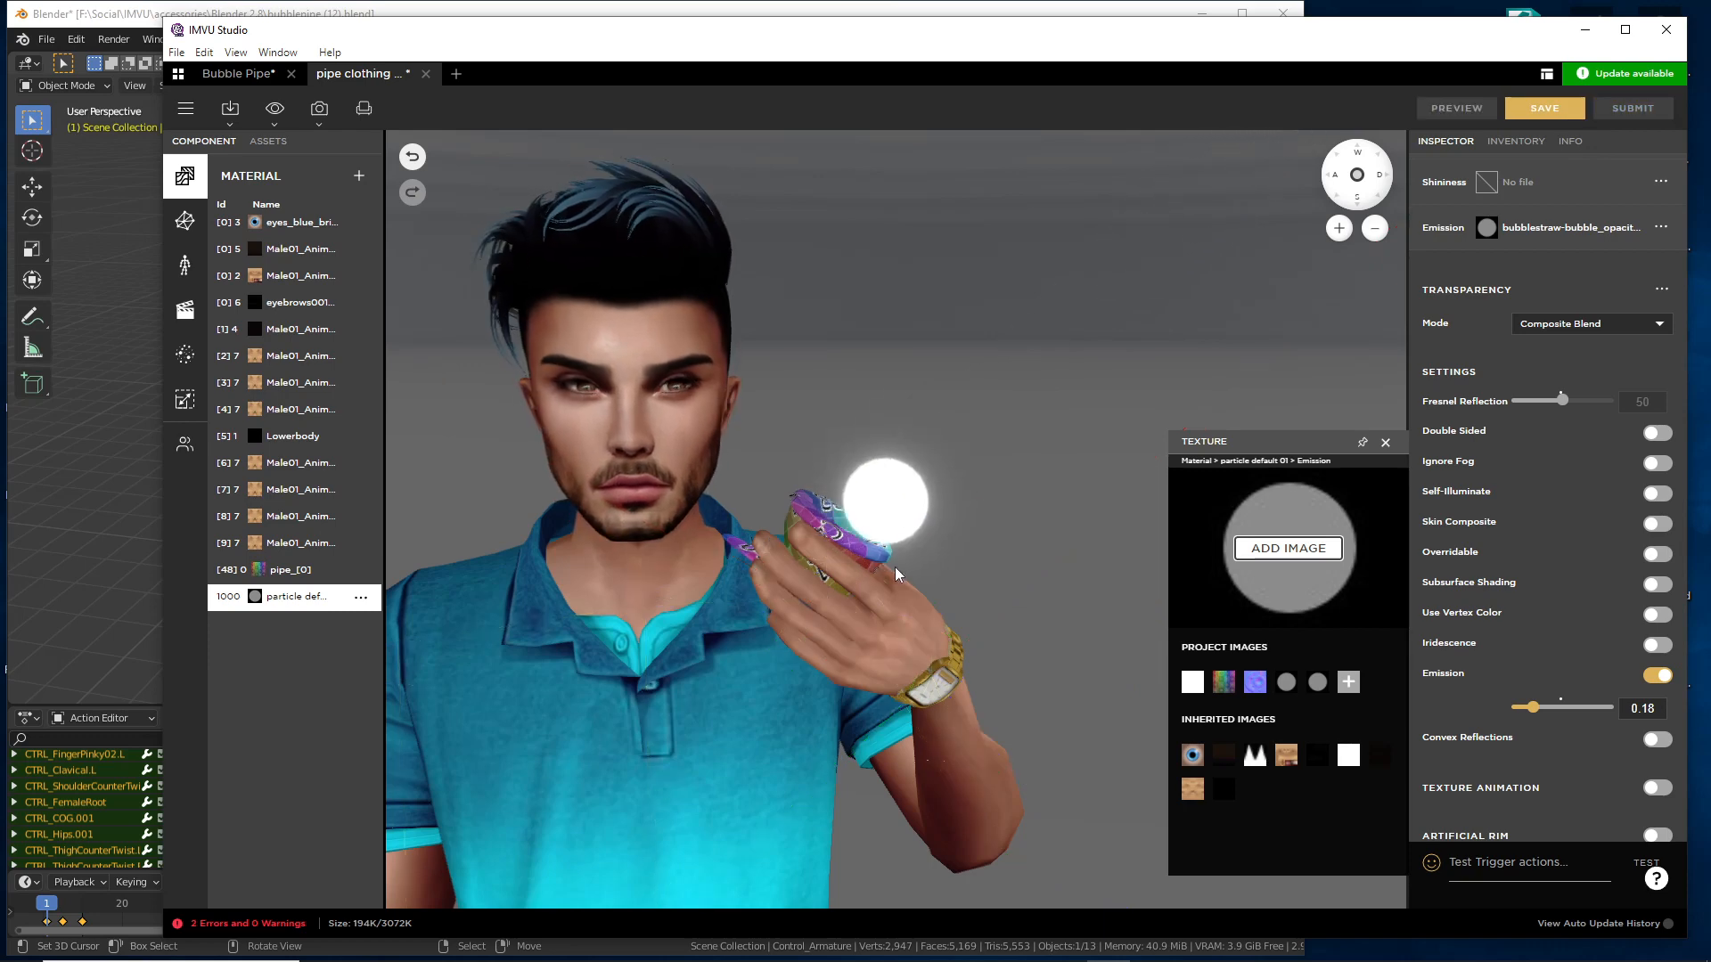
pyautogui.moveTo(1532, 706); pyautogui.dragTo(1521, 709)
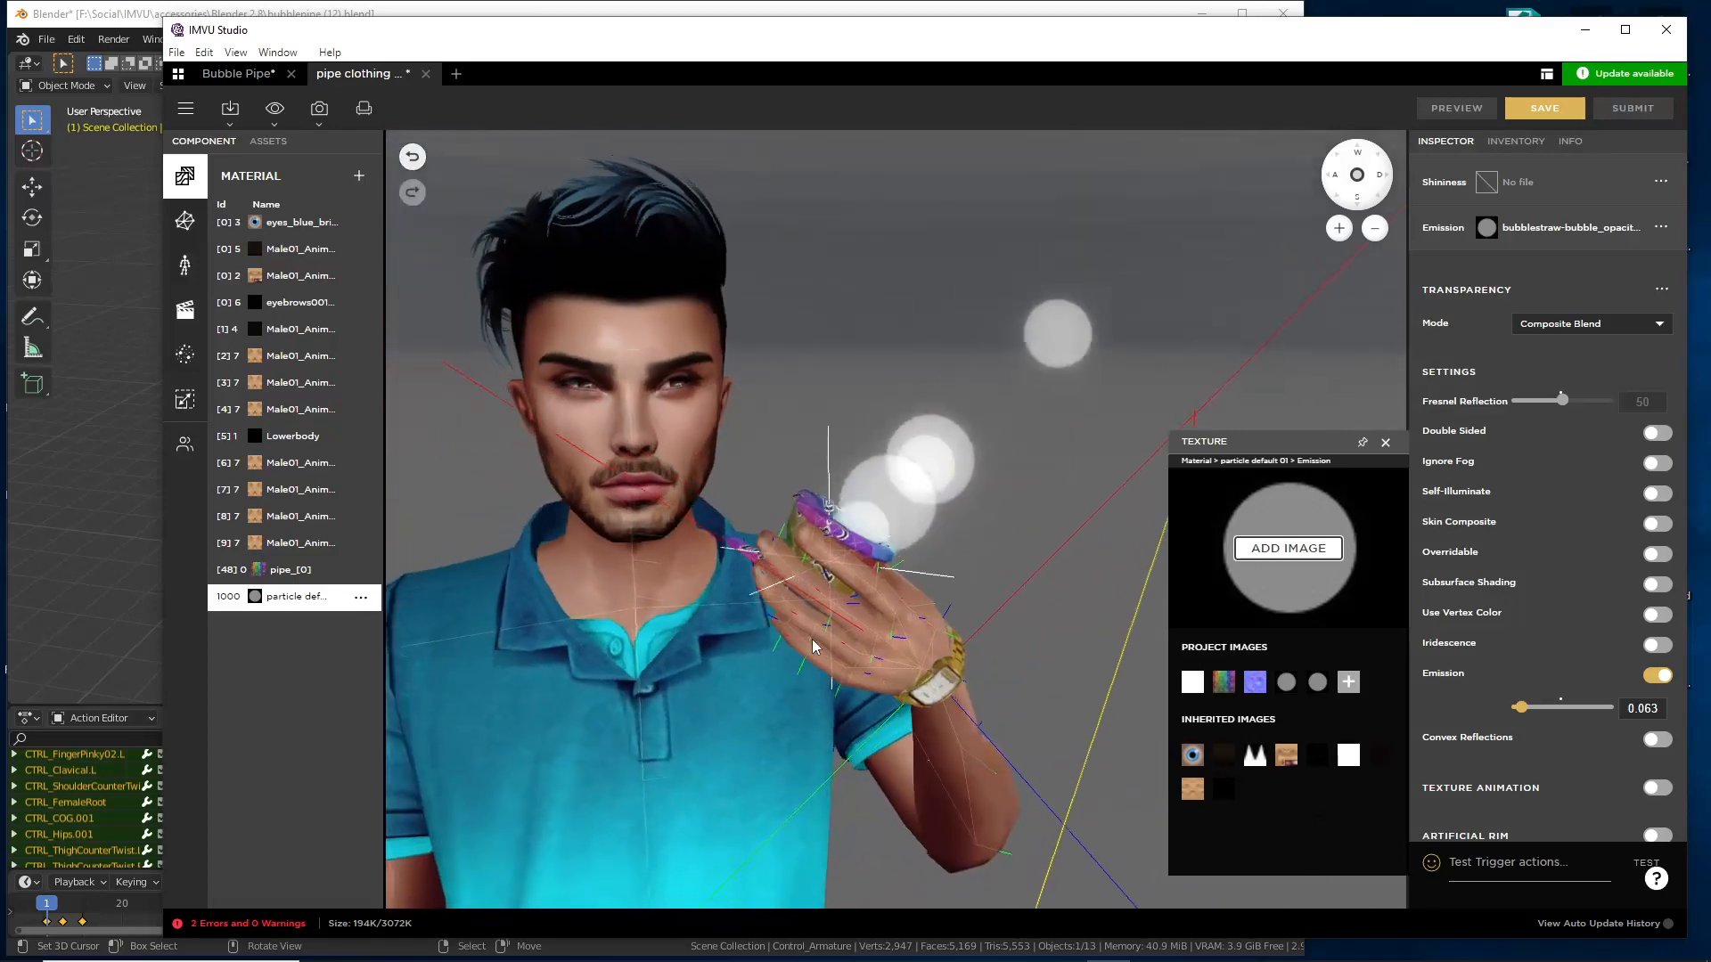
# - Compare the bubbles' glow and path around the pipe in the Bubble Pipe project, and return to the pipe clothing project
pyautogui.click(245, 77)
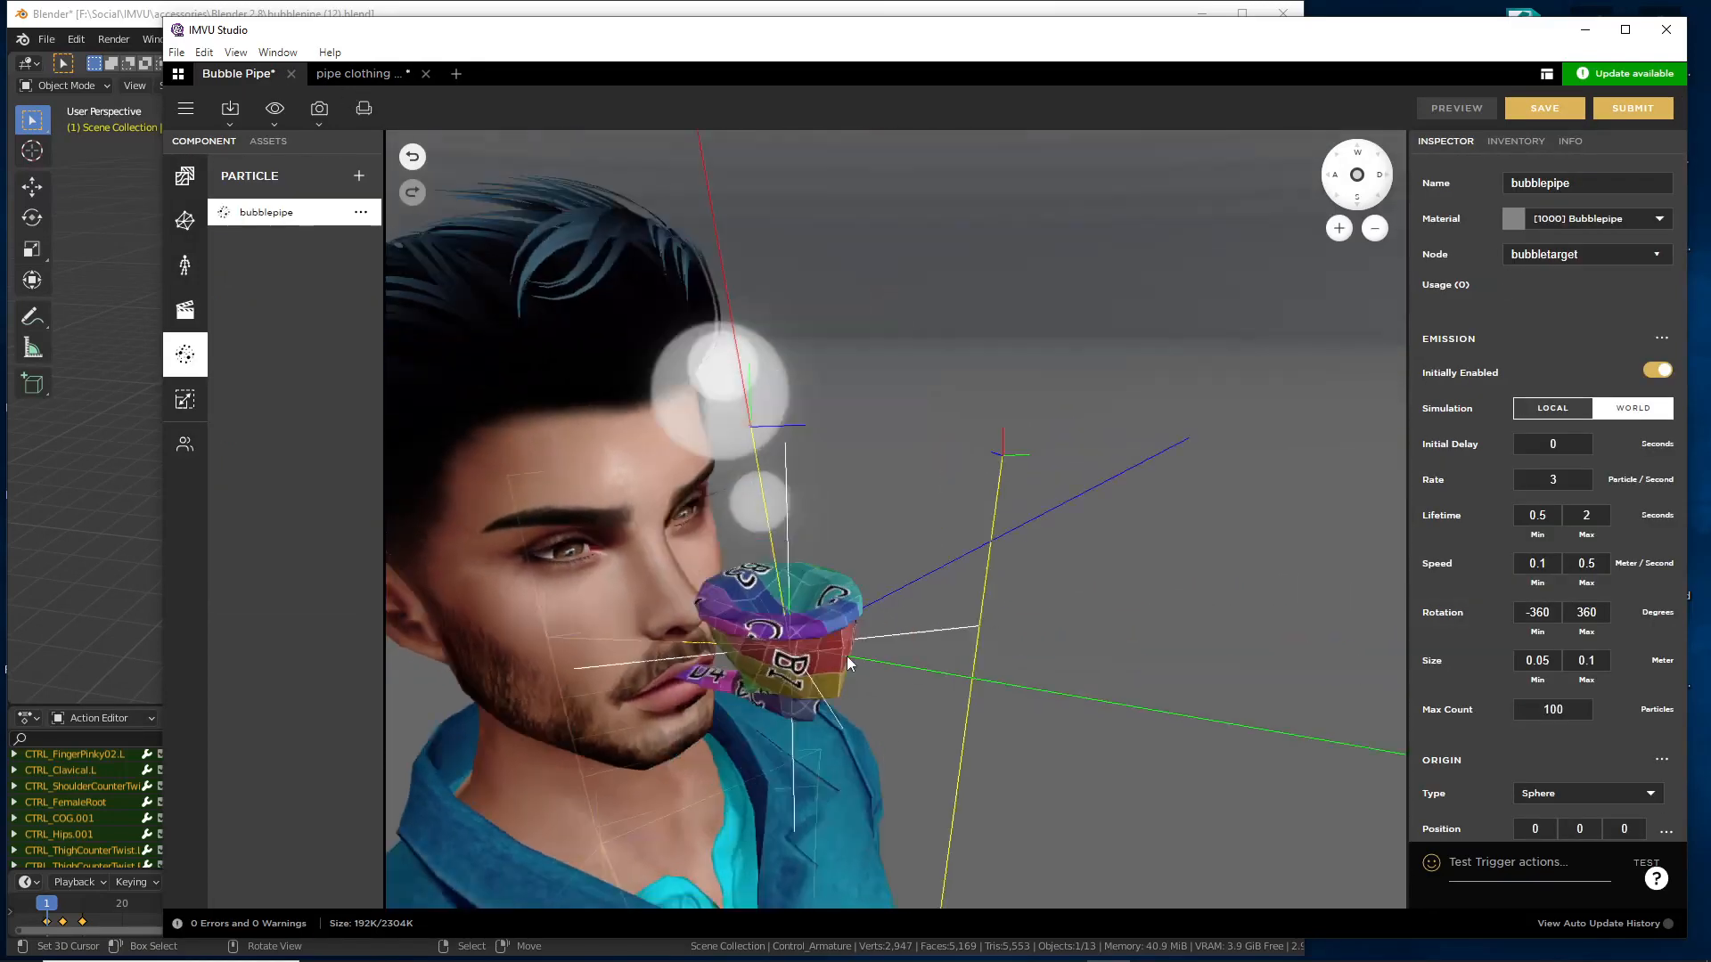
pyautogui.scroll(-3, 847, 658)
pyautogui.moveTo(848, 657); pyautogui.dragTo(1081, 650)
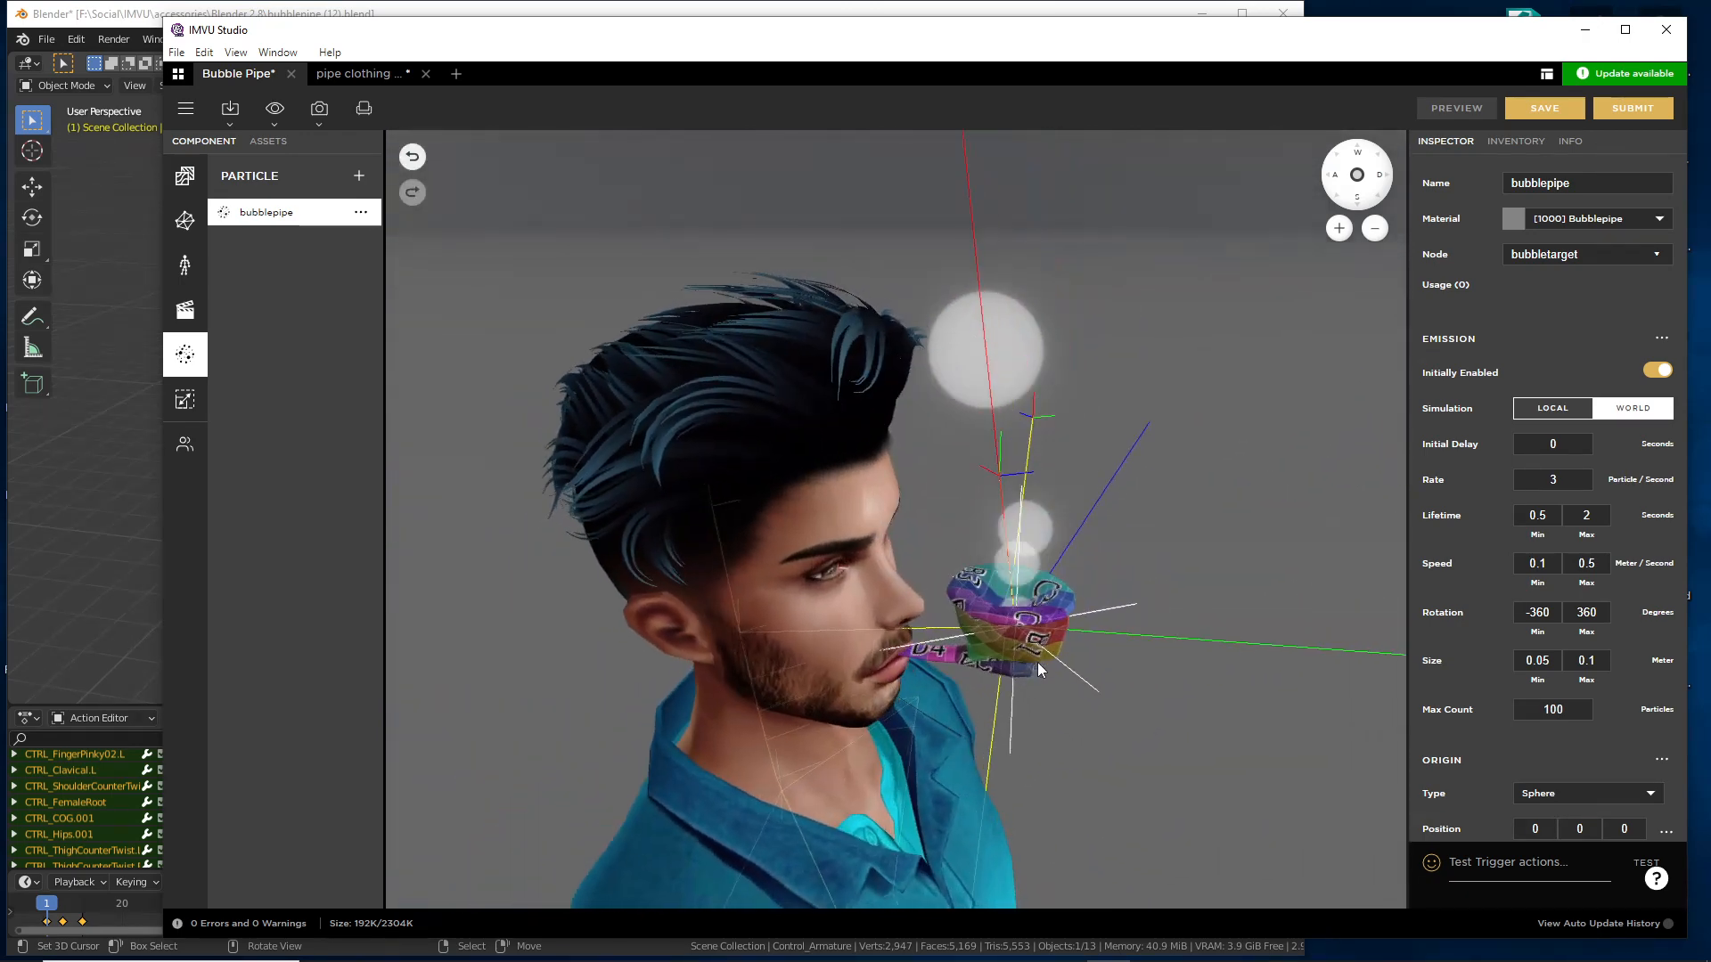
pyautogui.moveTo(1037, 661); pyautogui.dragTo(900, 682)
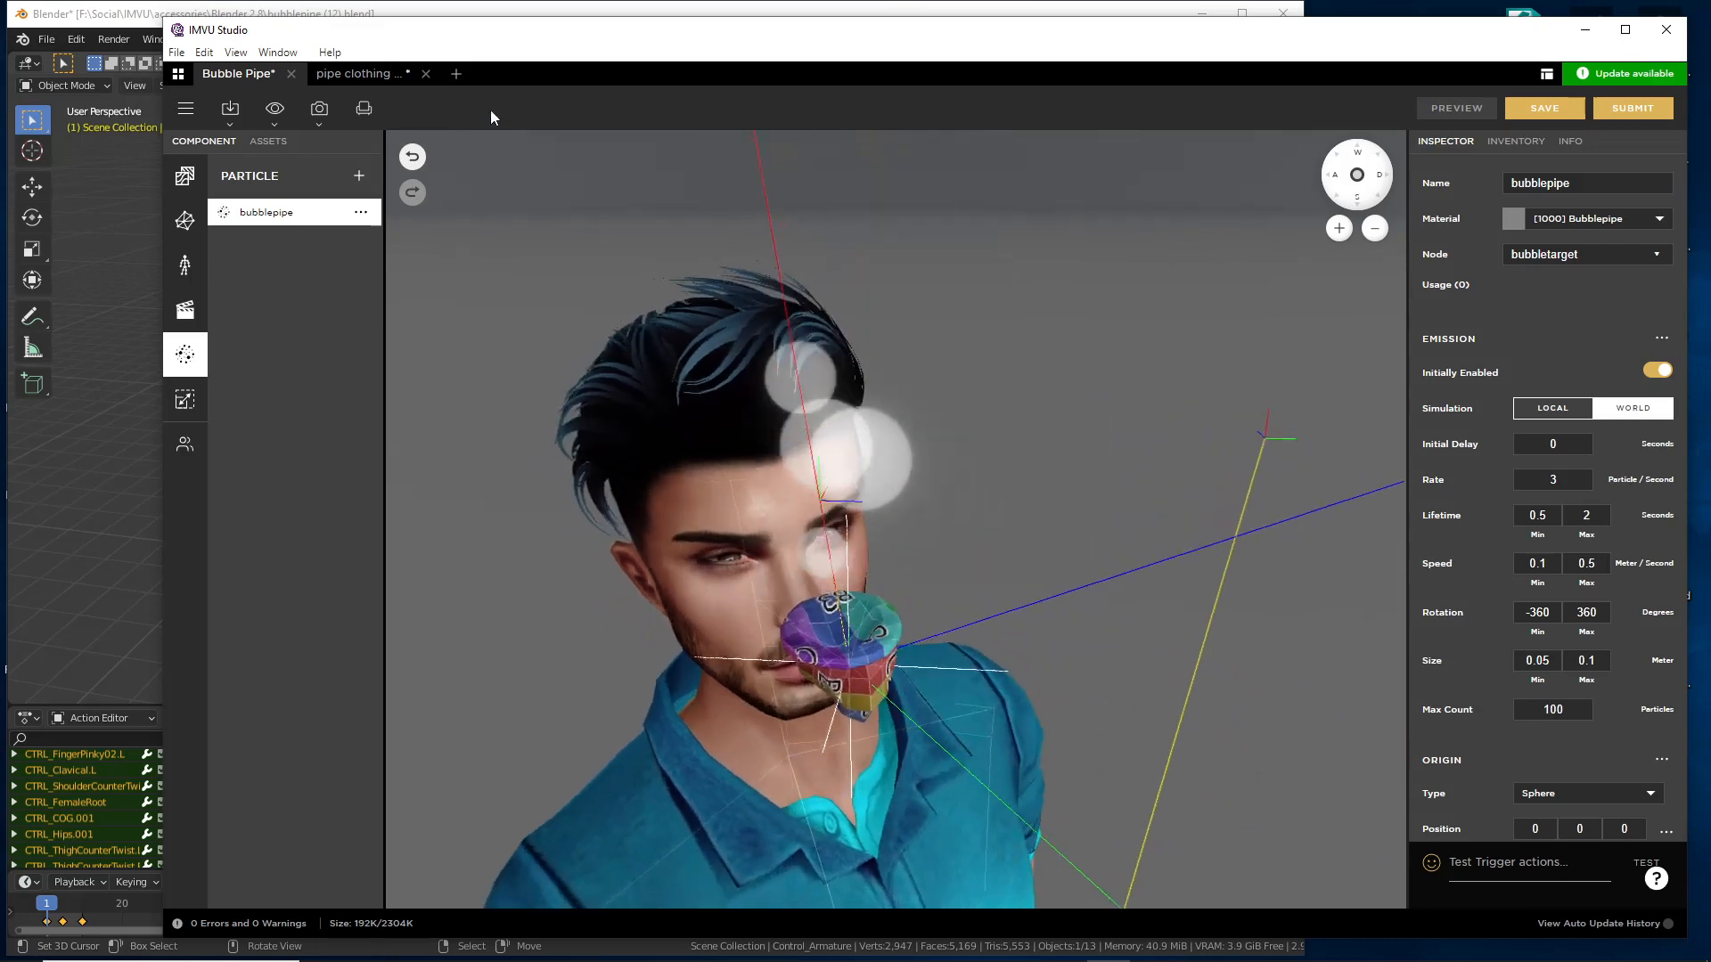
pyautogui.click(358, 73)
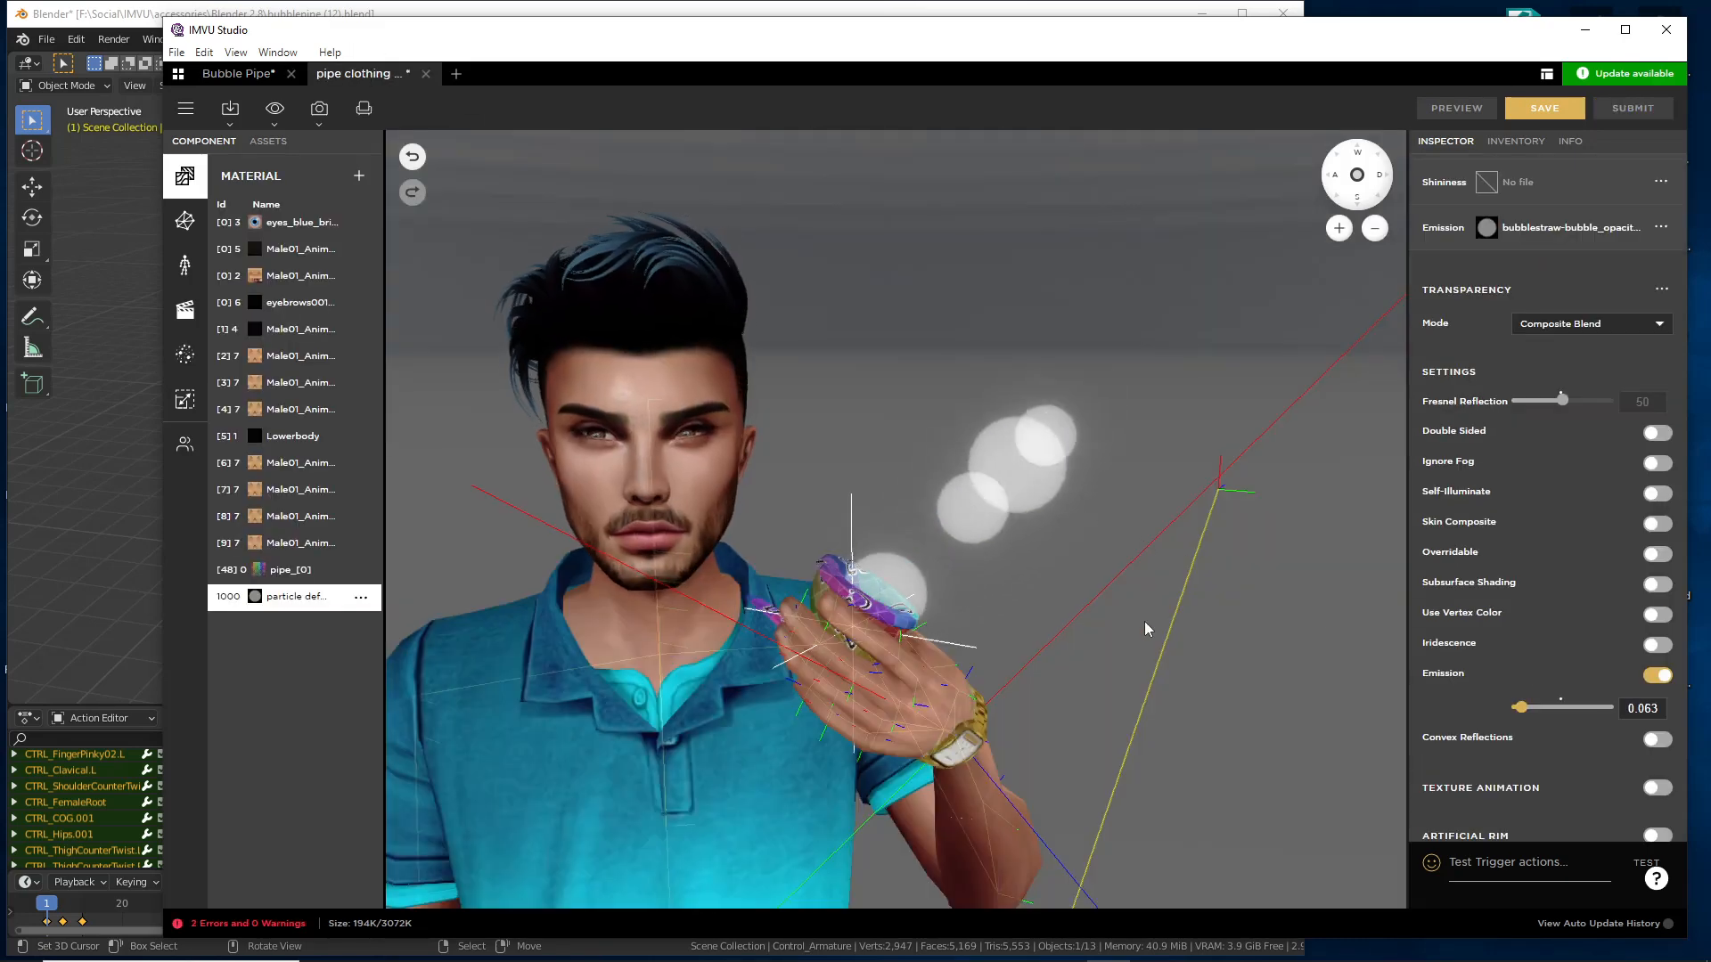
# - Examine the bubblepipe particle's direction, gravity, evolution and animation settings in the pipe clothing project
pyautogui.scroll(-1, 1480, 570)
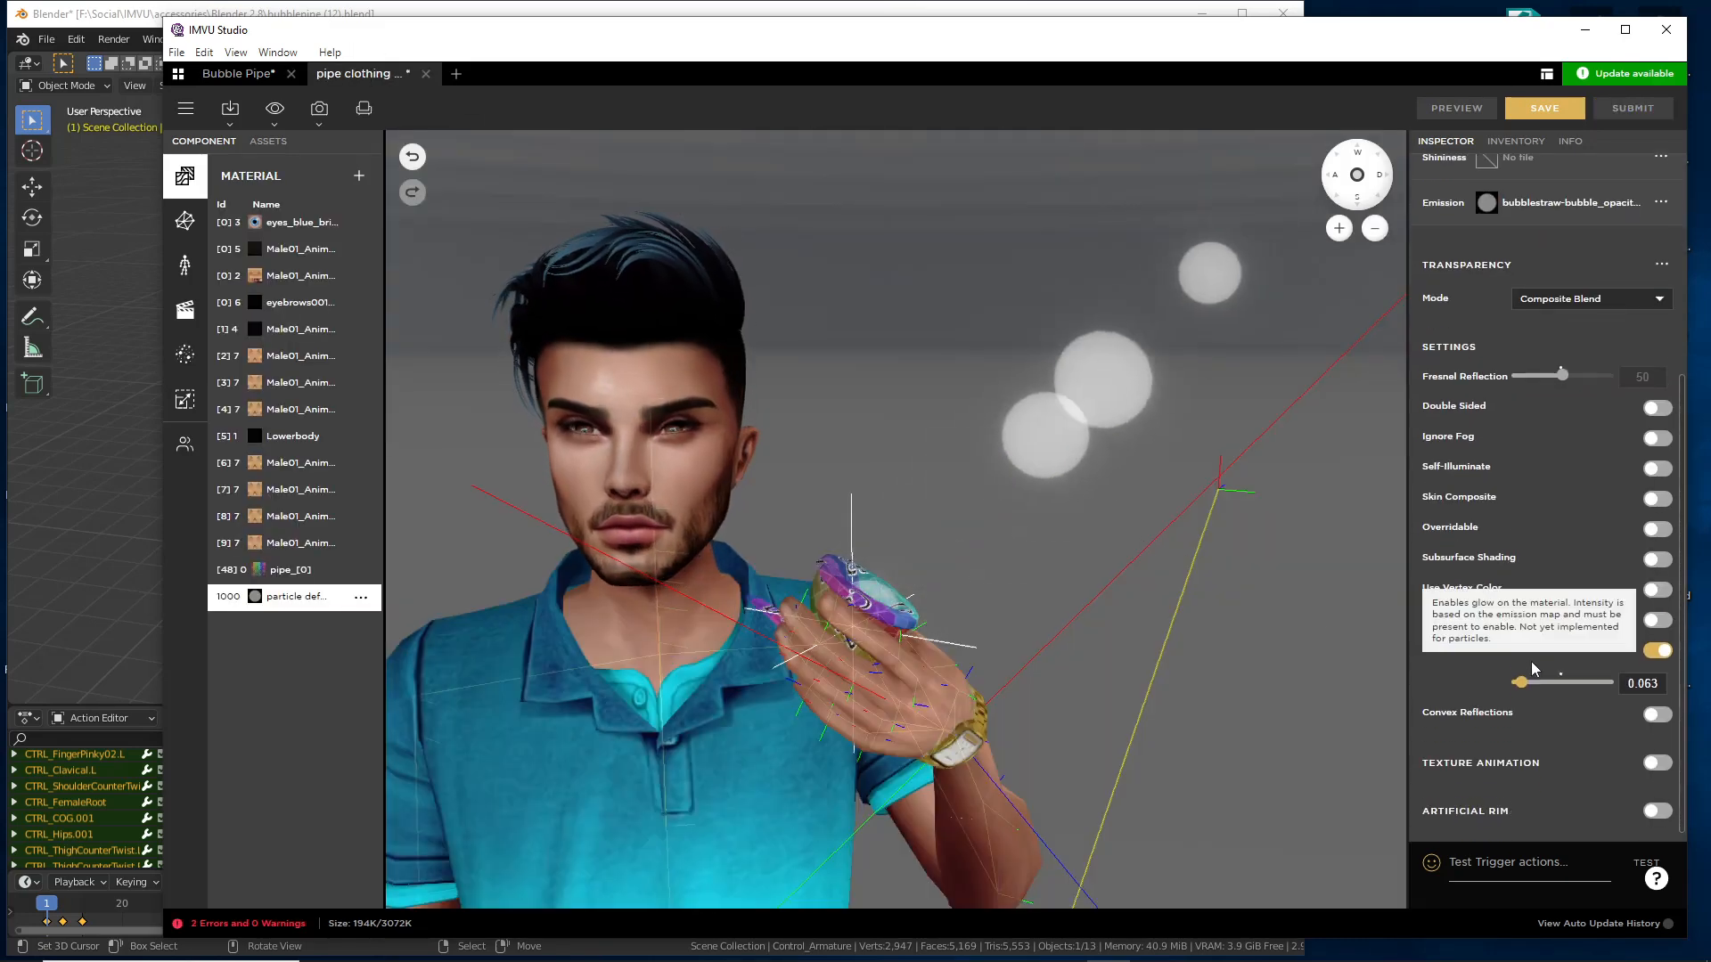
pyautogui.click(185, 350)
pyautogui.scroll(-5, 1559, 649)
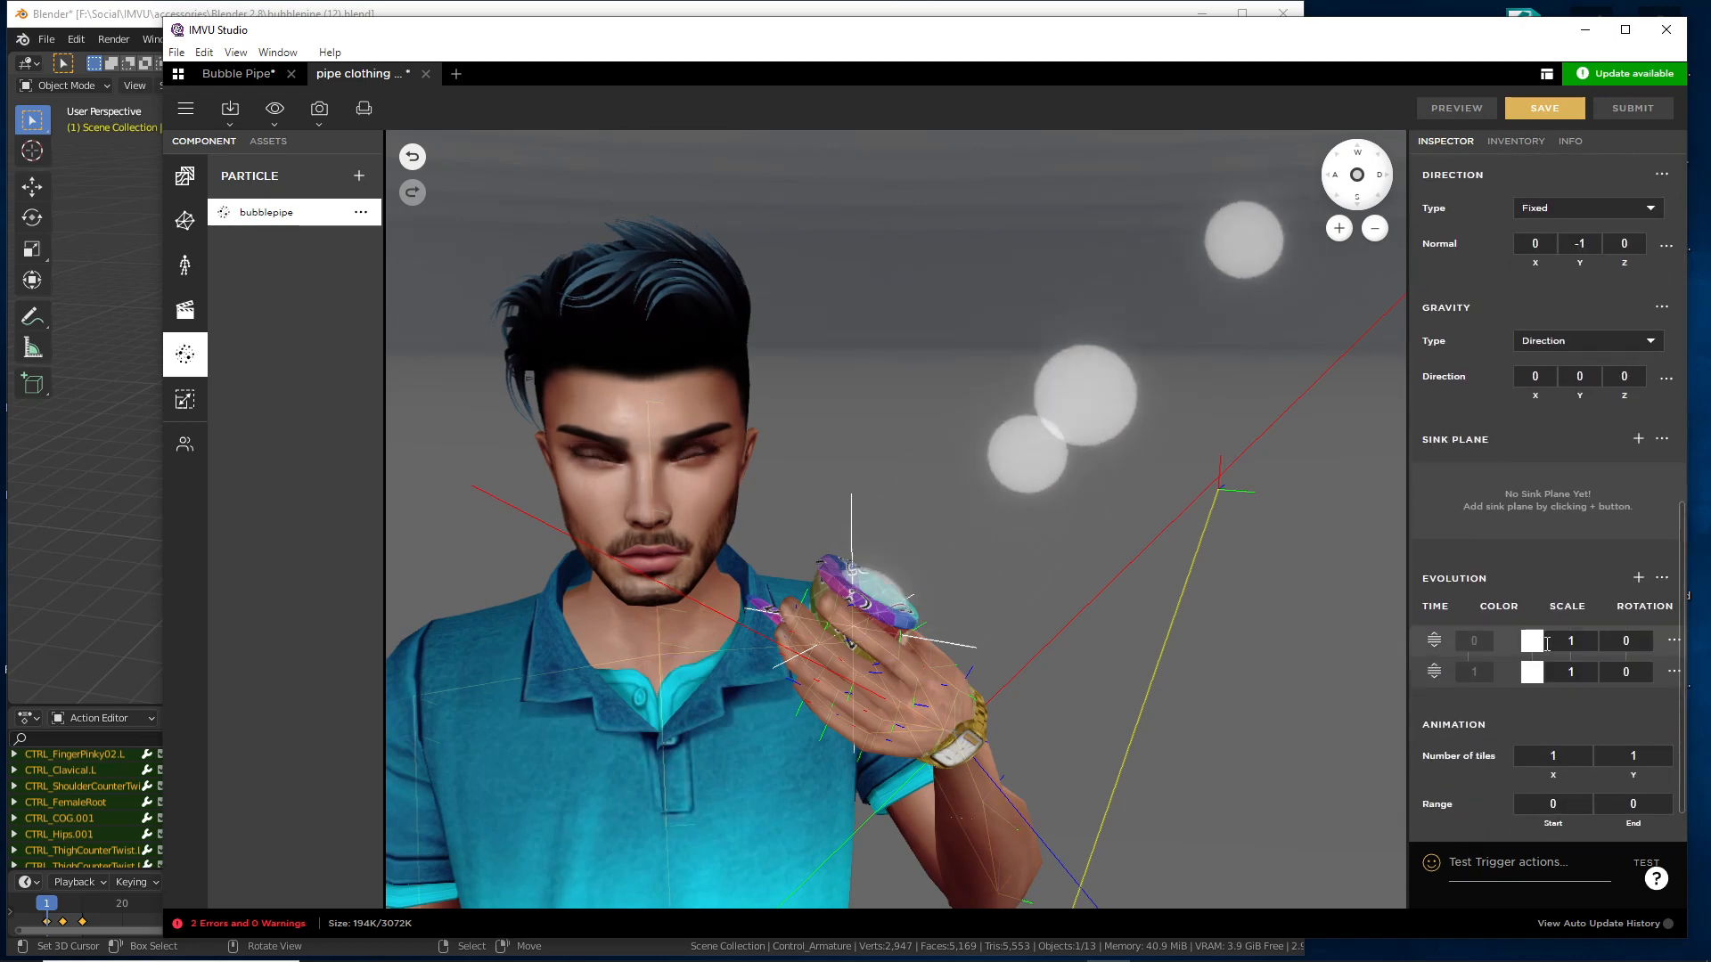
pyautogui.scroll(-2, 1547, 644)
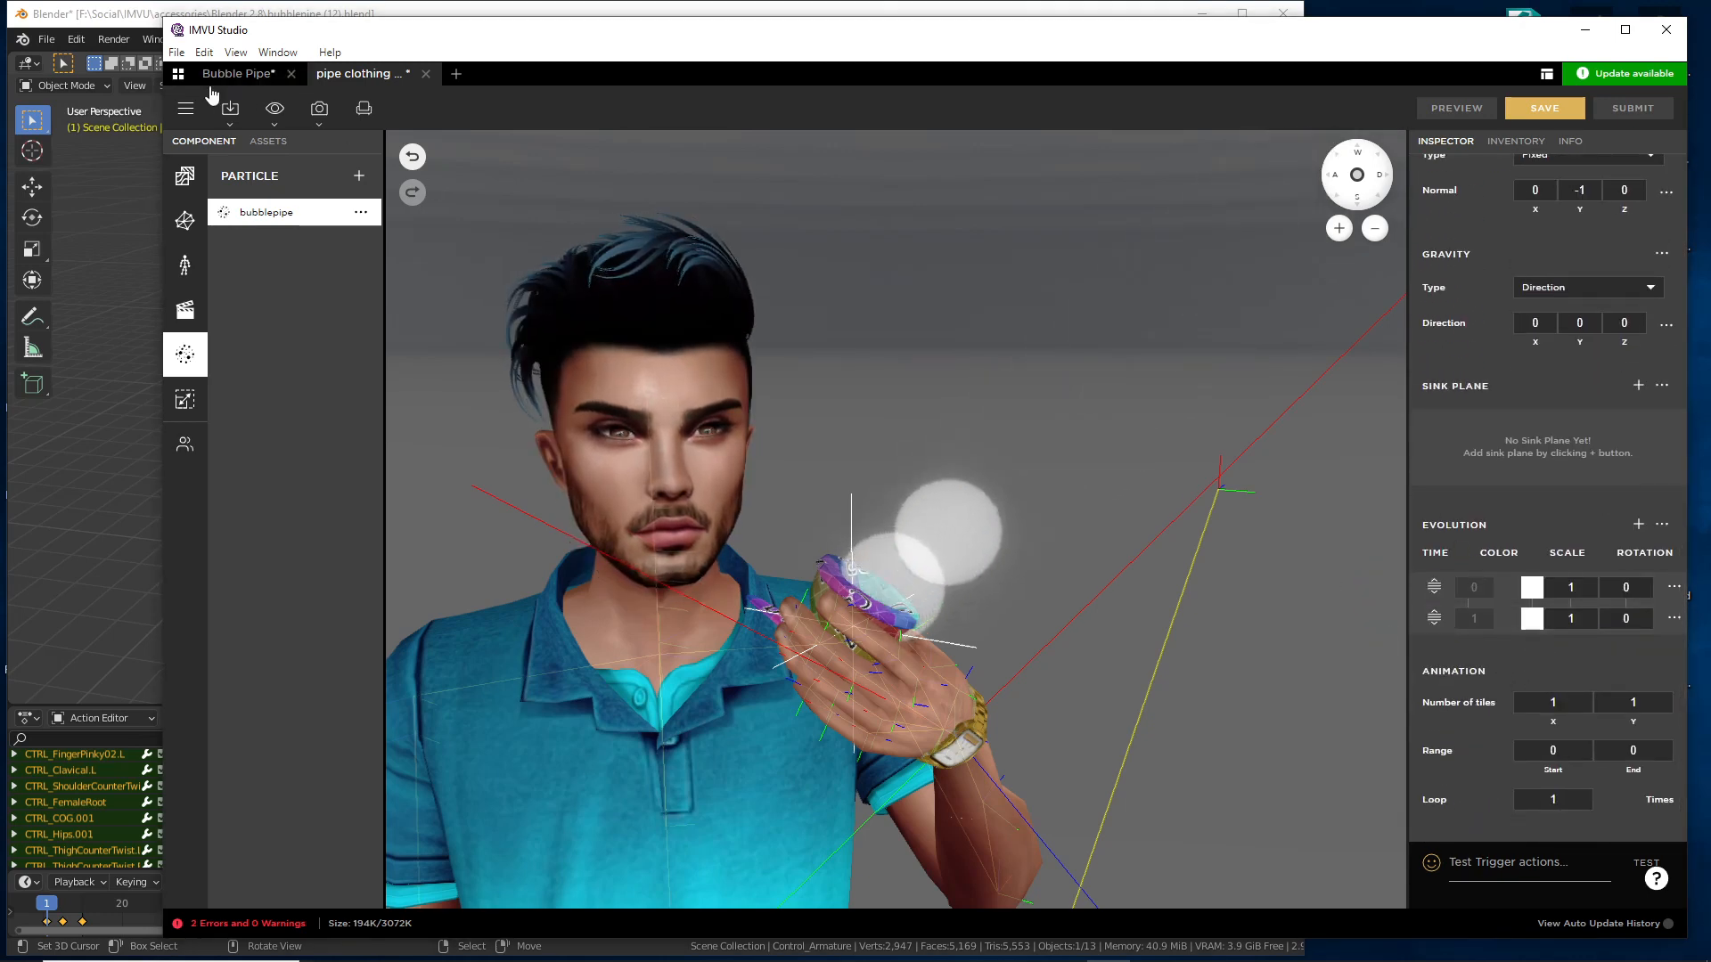
# - Check the Bubble Pipe project's evolution keys and add a key at time 0.75 to the pipe clothing particle's evolution
pyautogui.click(239, 75)
pyautogui.scroll(-10, 1515, 624)
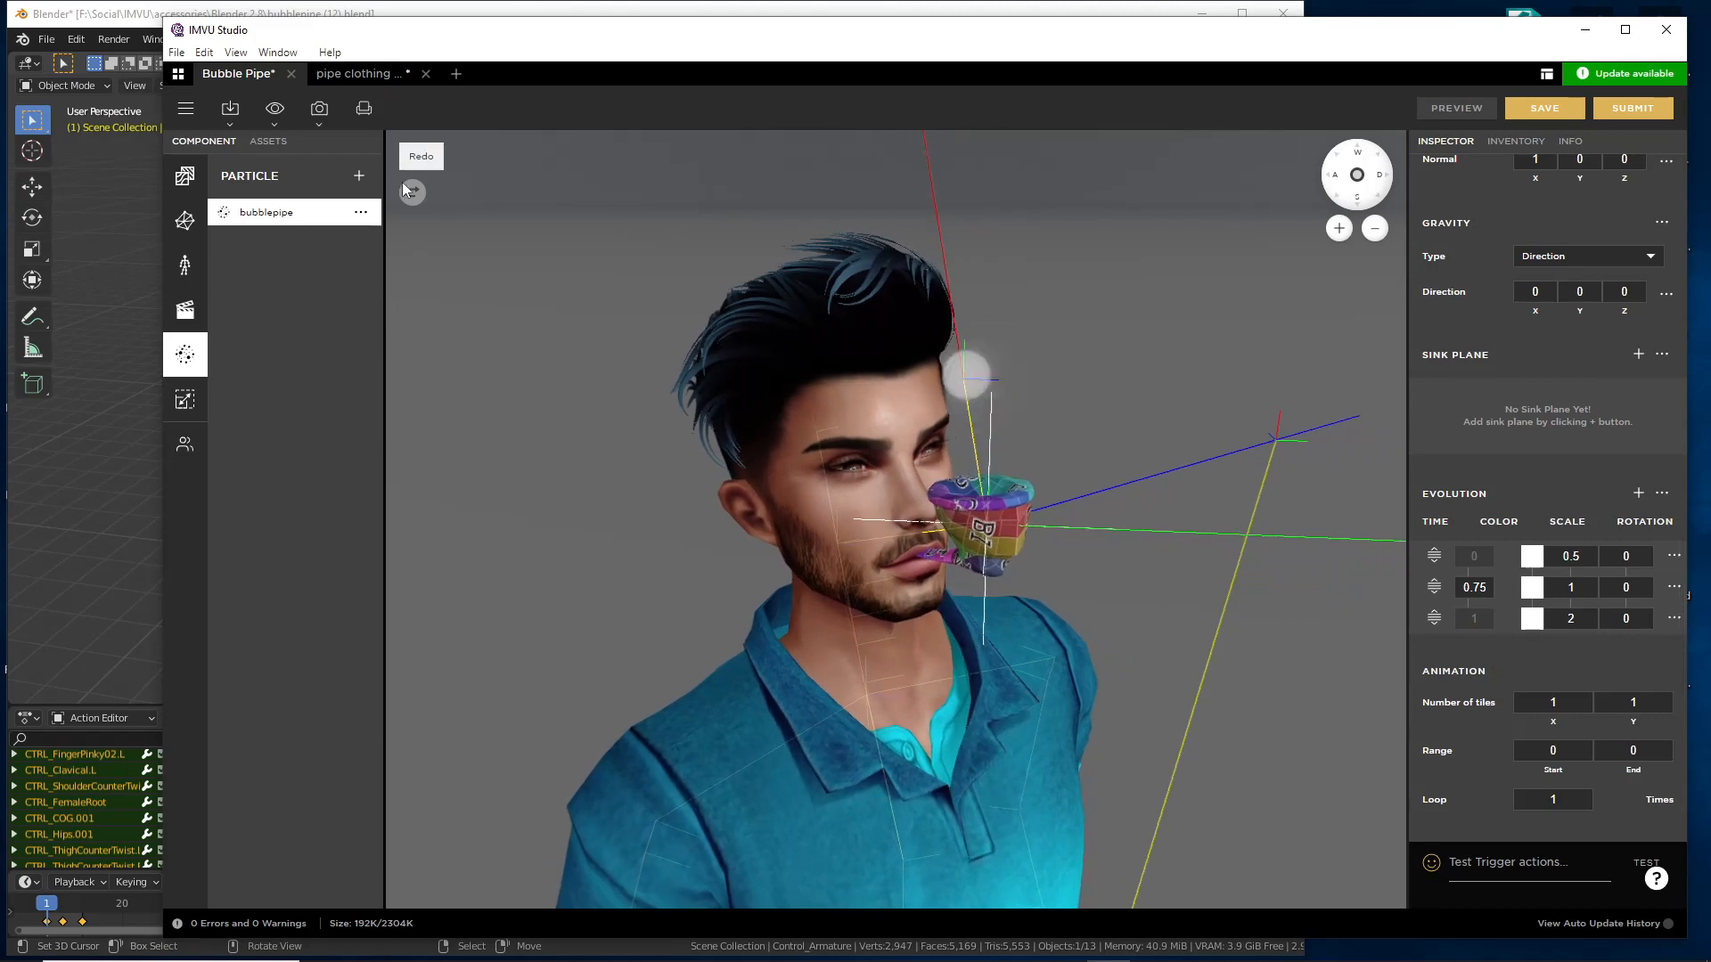
pyautogui.click(365, 80)
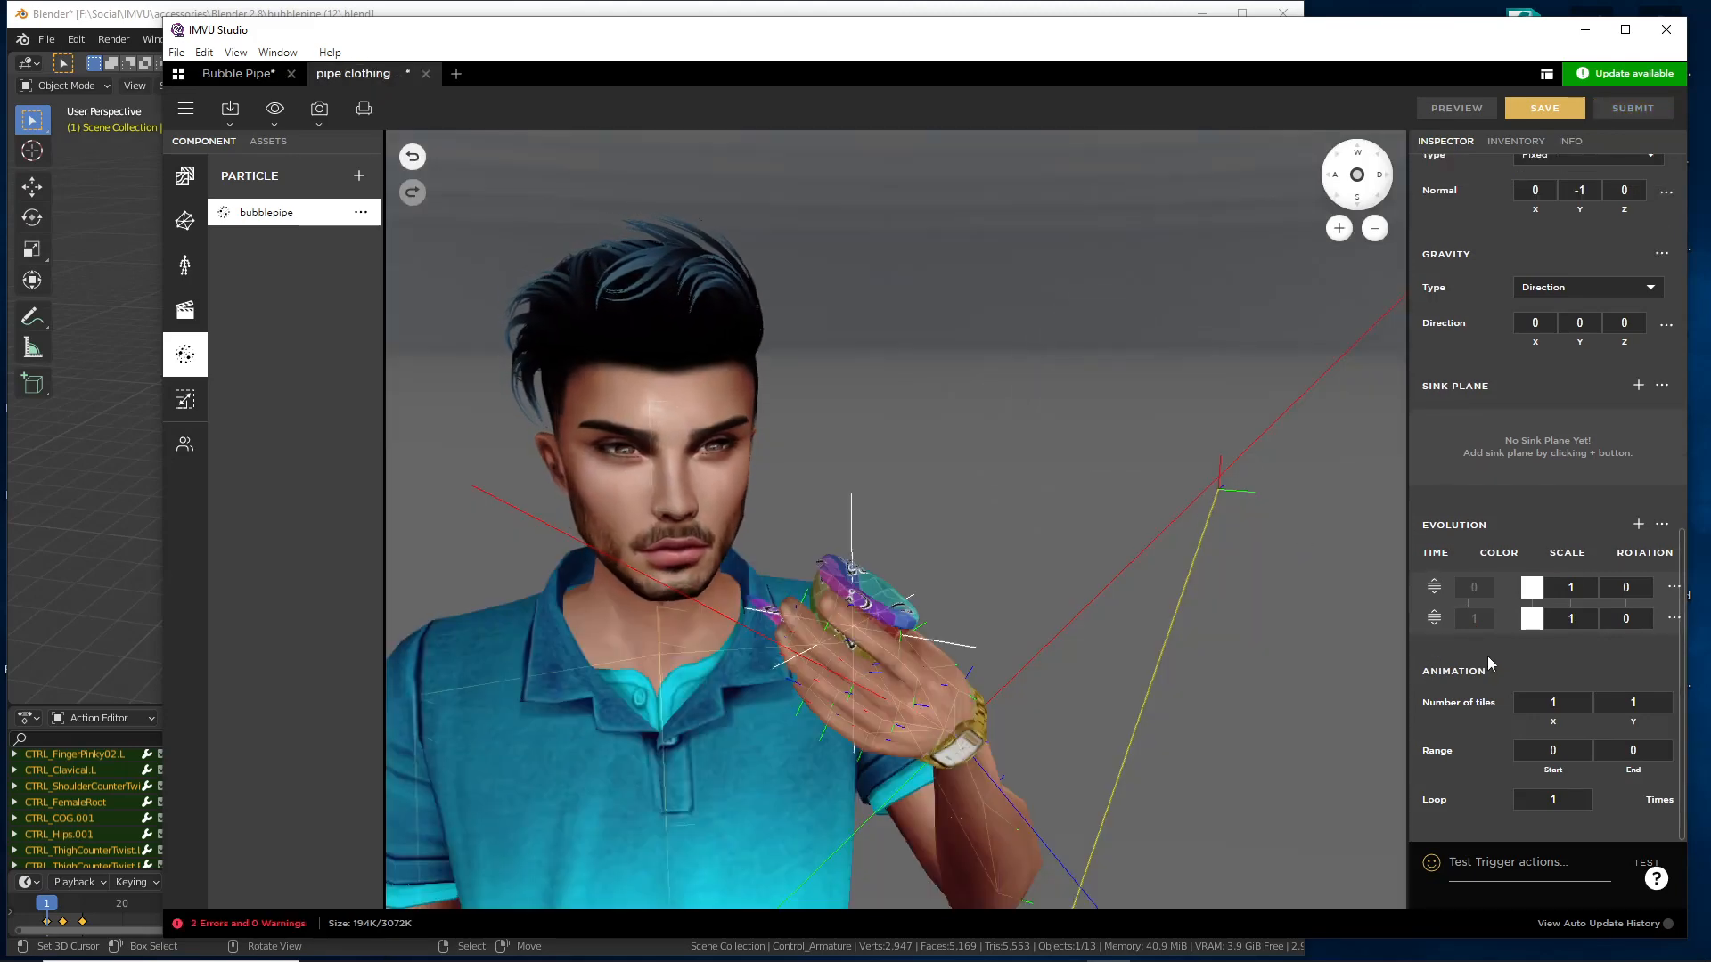
pyautogui.click(1638, 525)
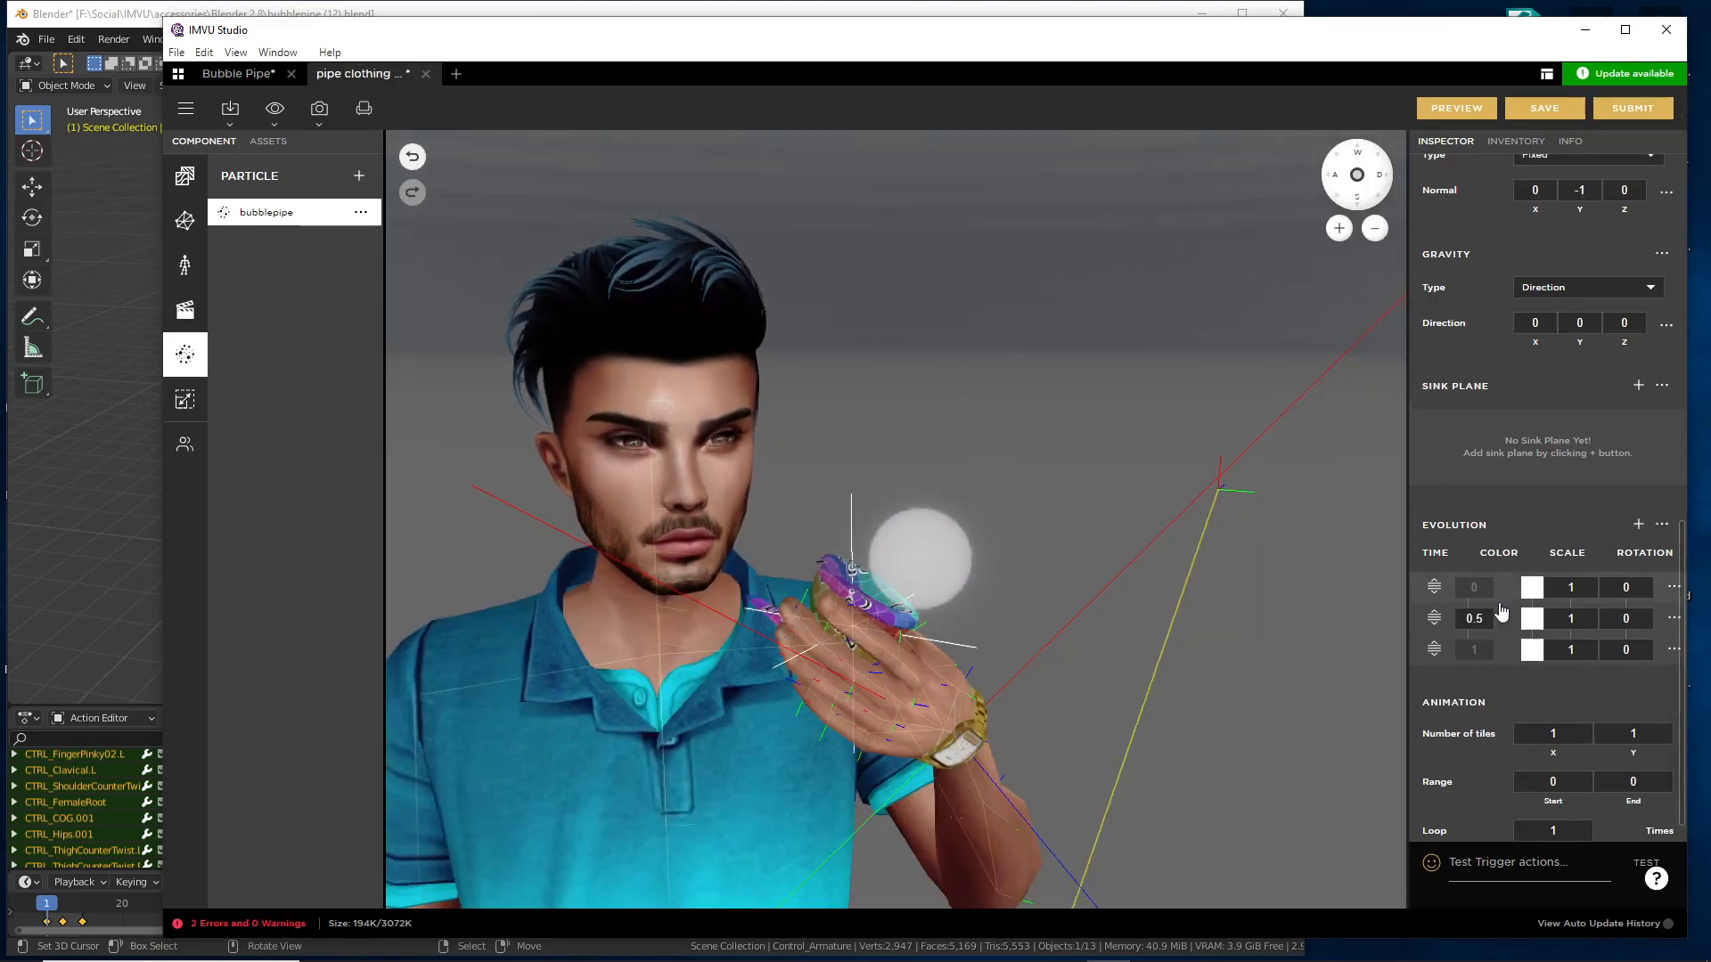
pyautogui.write('7')
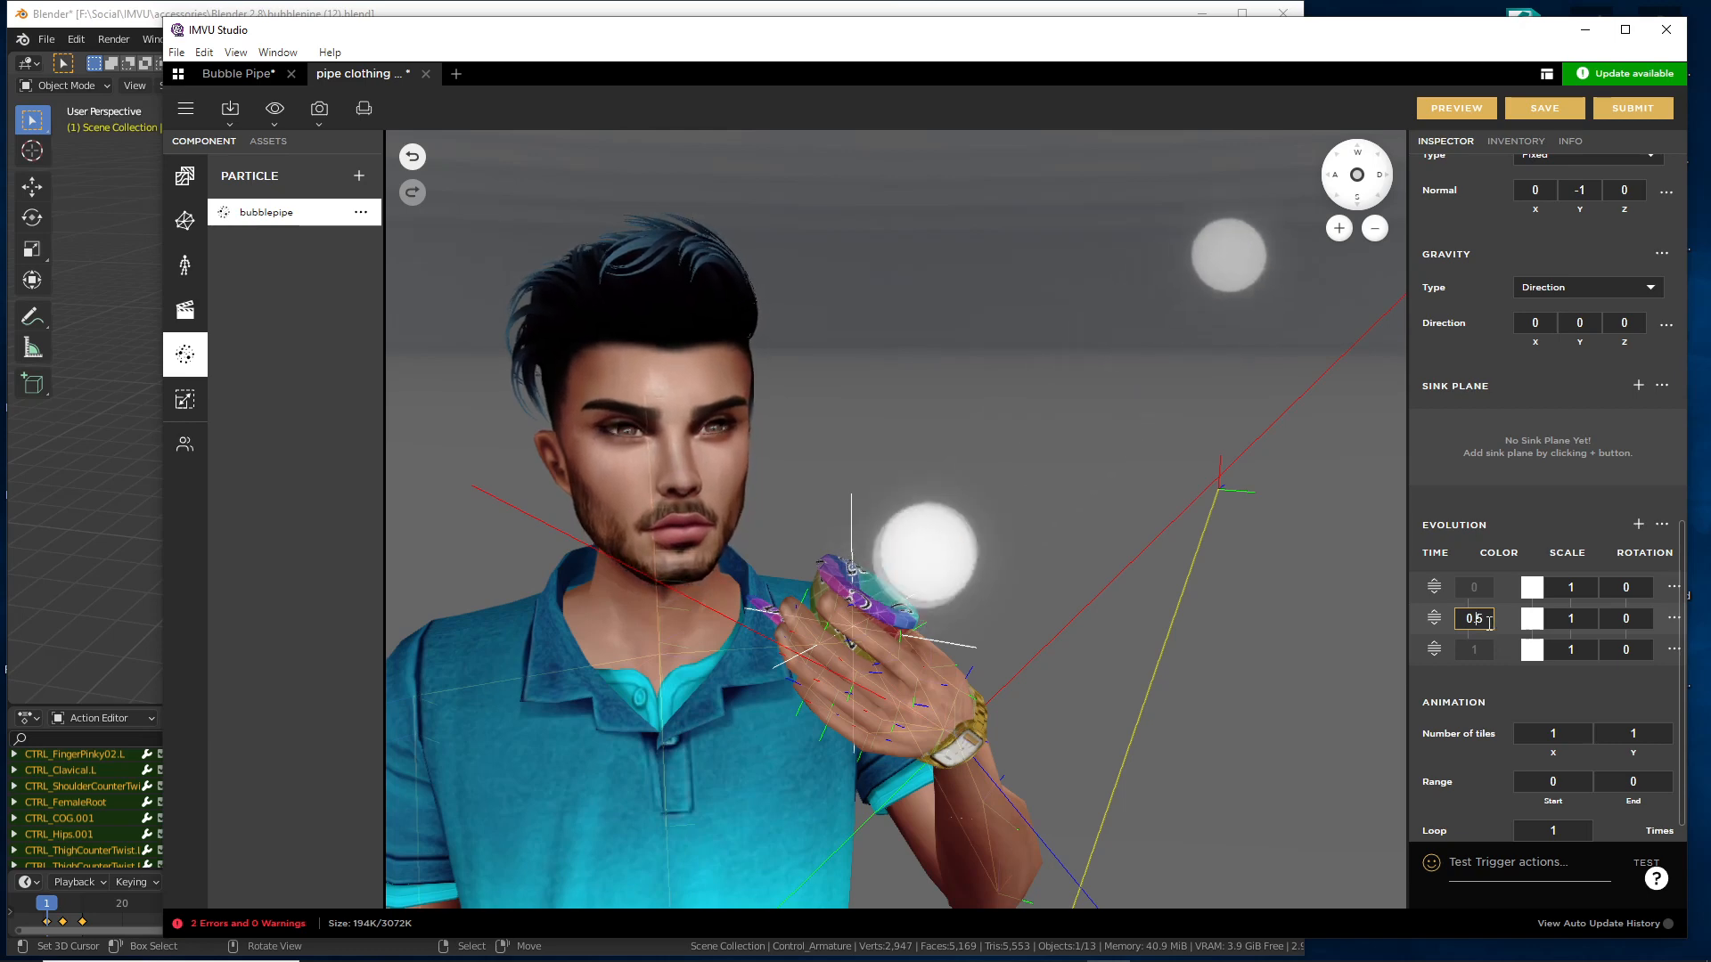
# - Set the particle's evolution scale to 0.5 at the first key and 2 at the last key, and preview the project changes
pyautogui.click(1583, 586)
pyautogui.press('BackSpace')
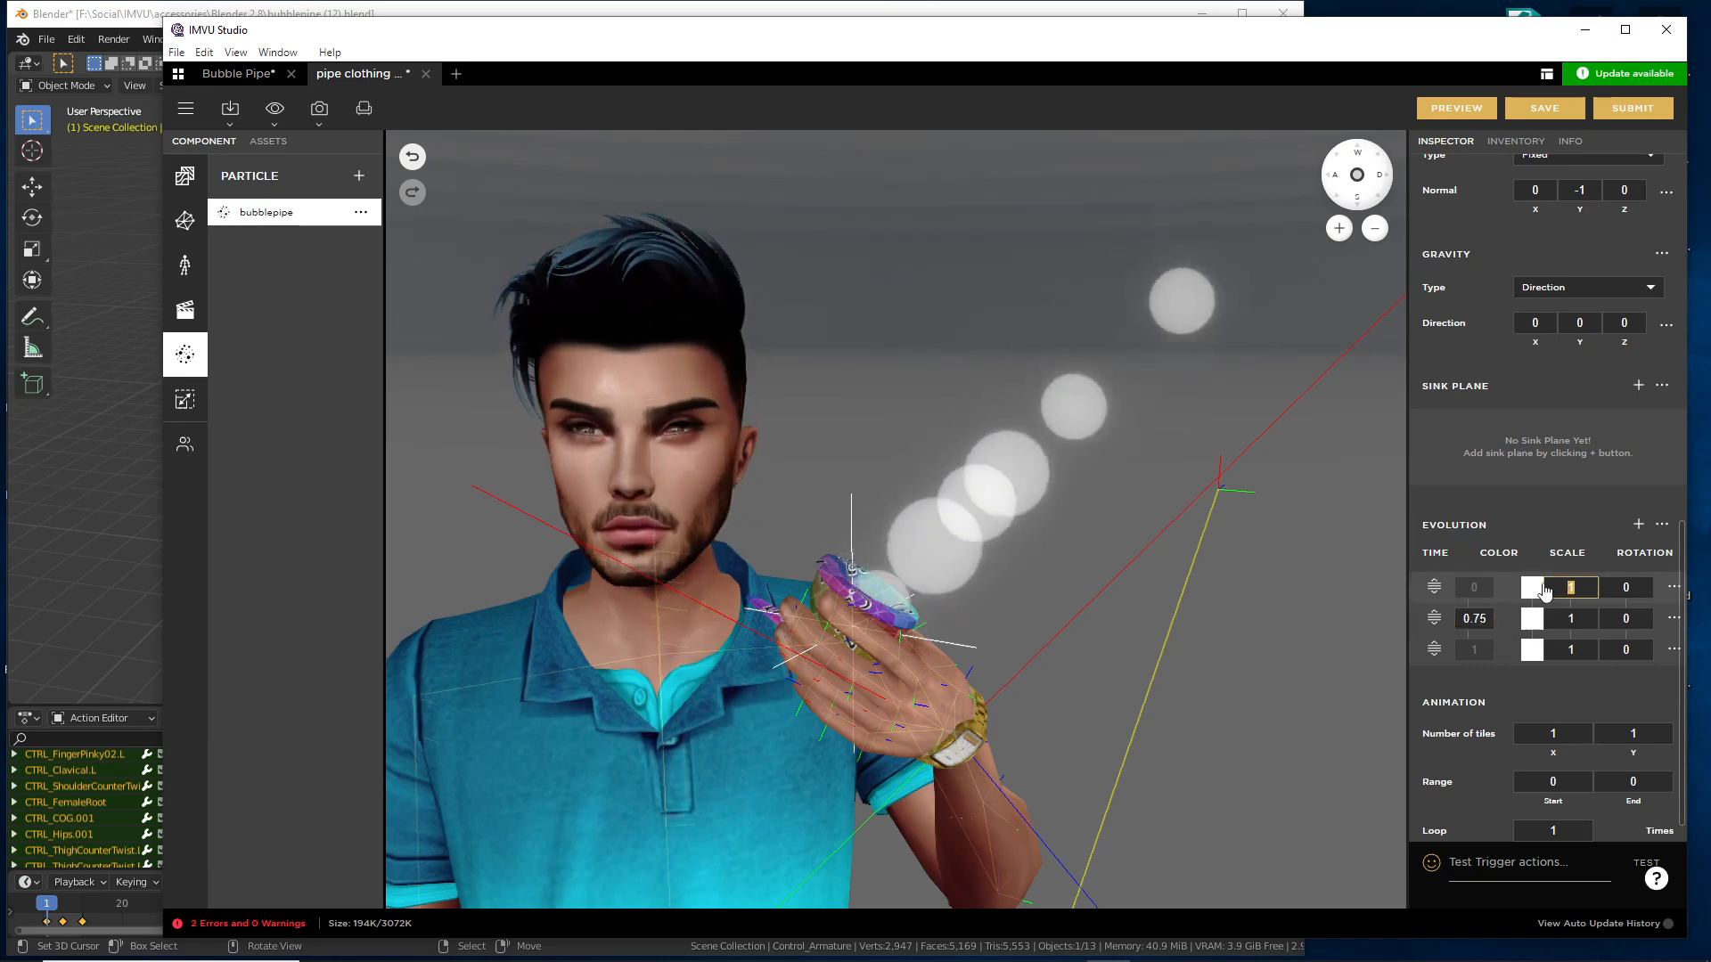
pyautogui.write('.5')
pyautogui.press('BackSpace')
pyautogui.press('BackSpace')
pyautogui.write('0.5')
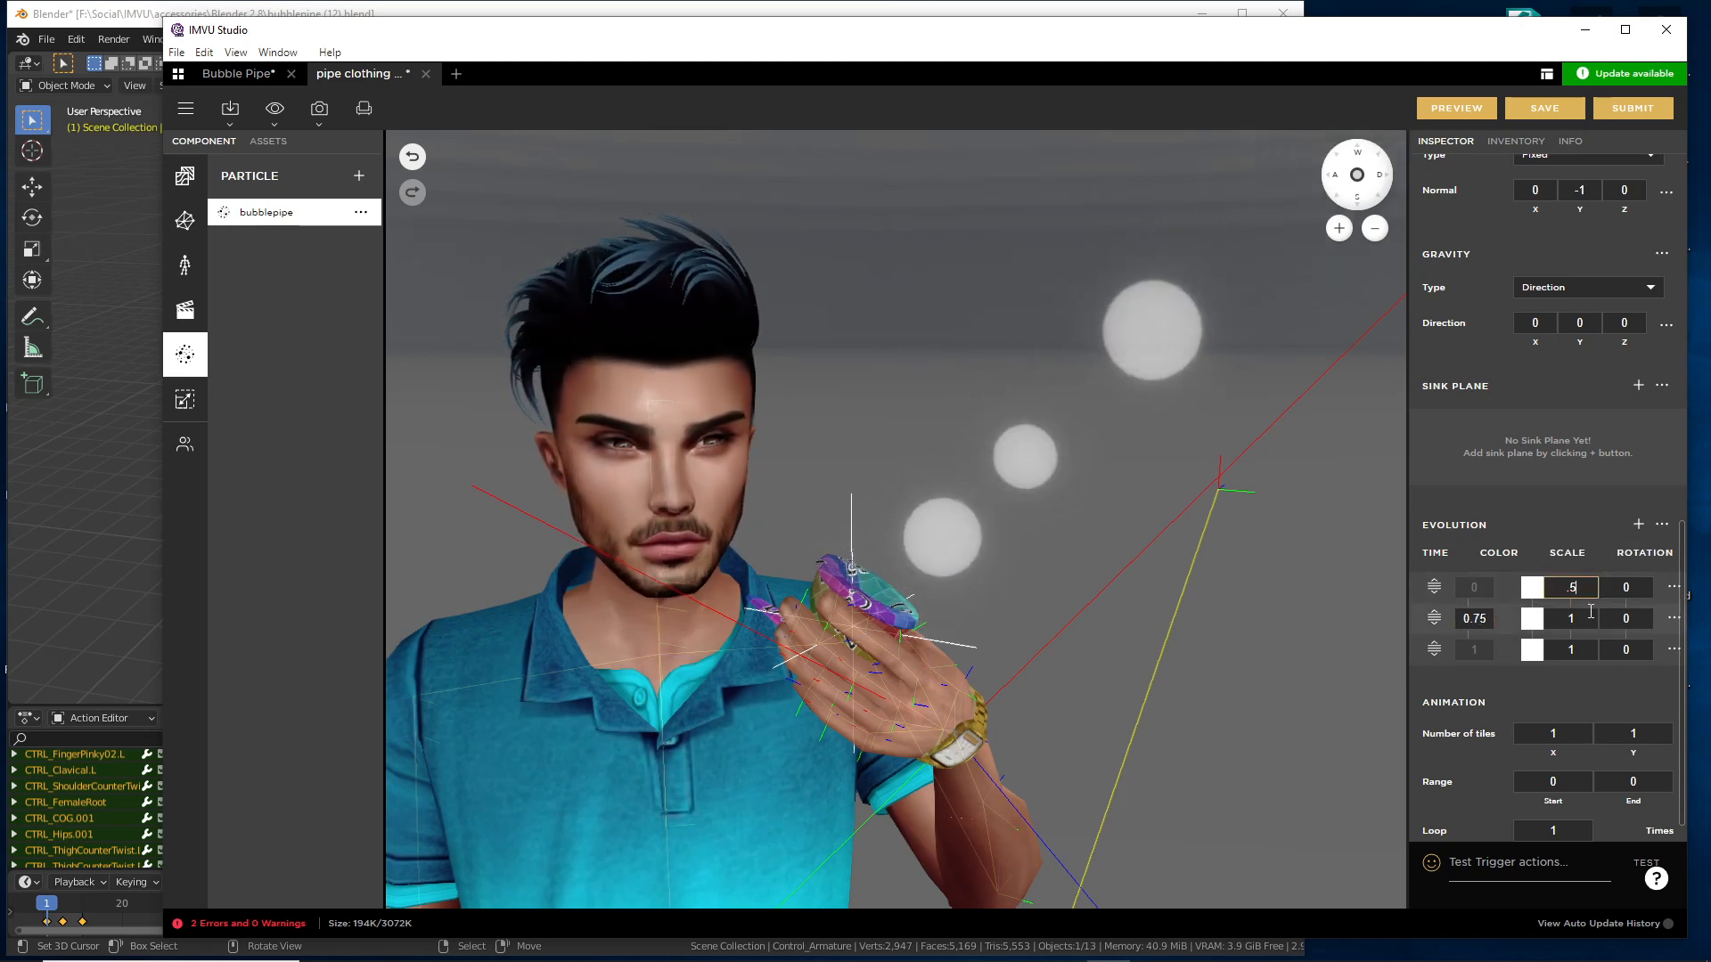
pyautogui.click(1582, 619)
pyautogui.click(1584, 649)
pyautogui.press('BackSpace')
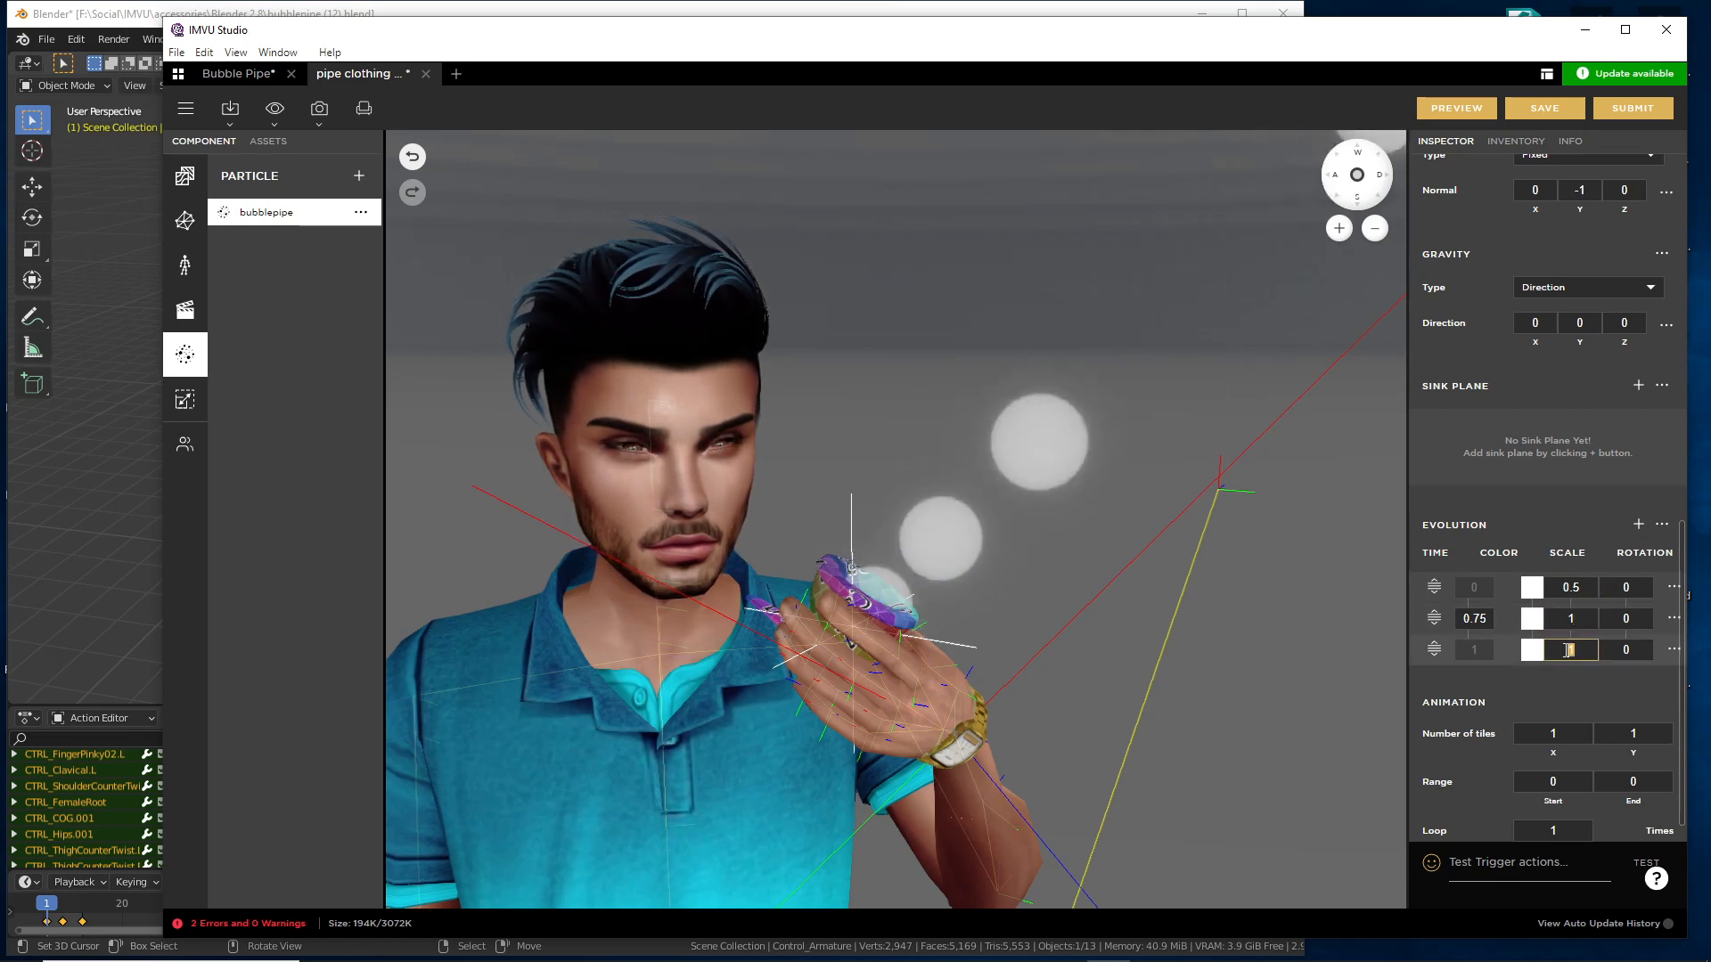
pyautogui.write('2')
pyautogui.click(1582, 588)
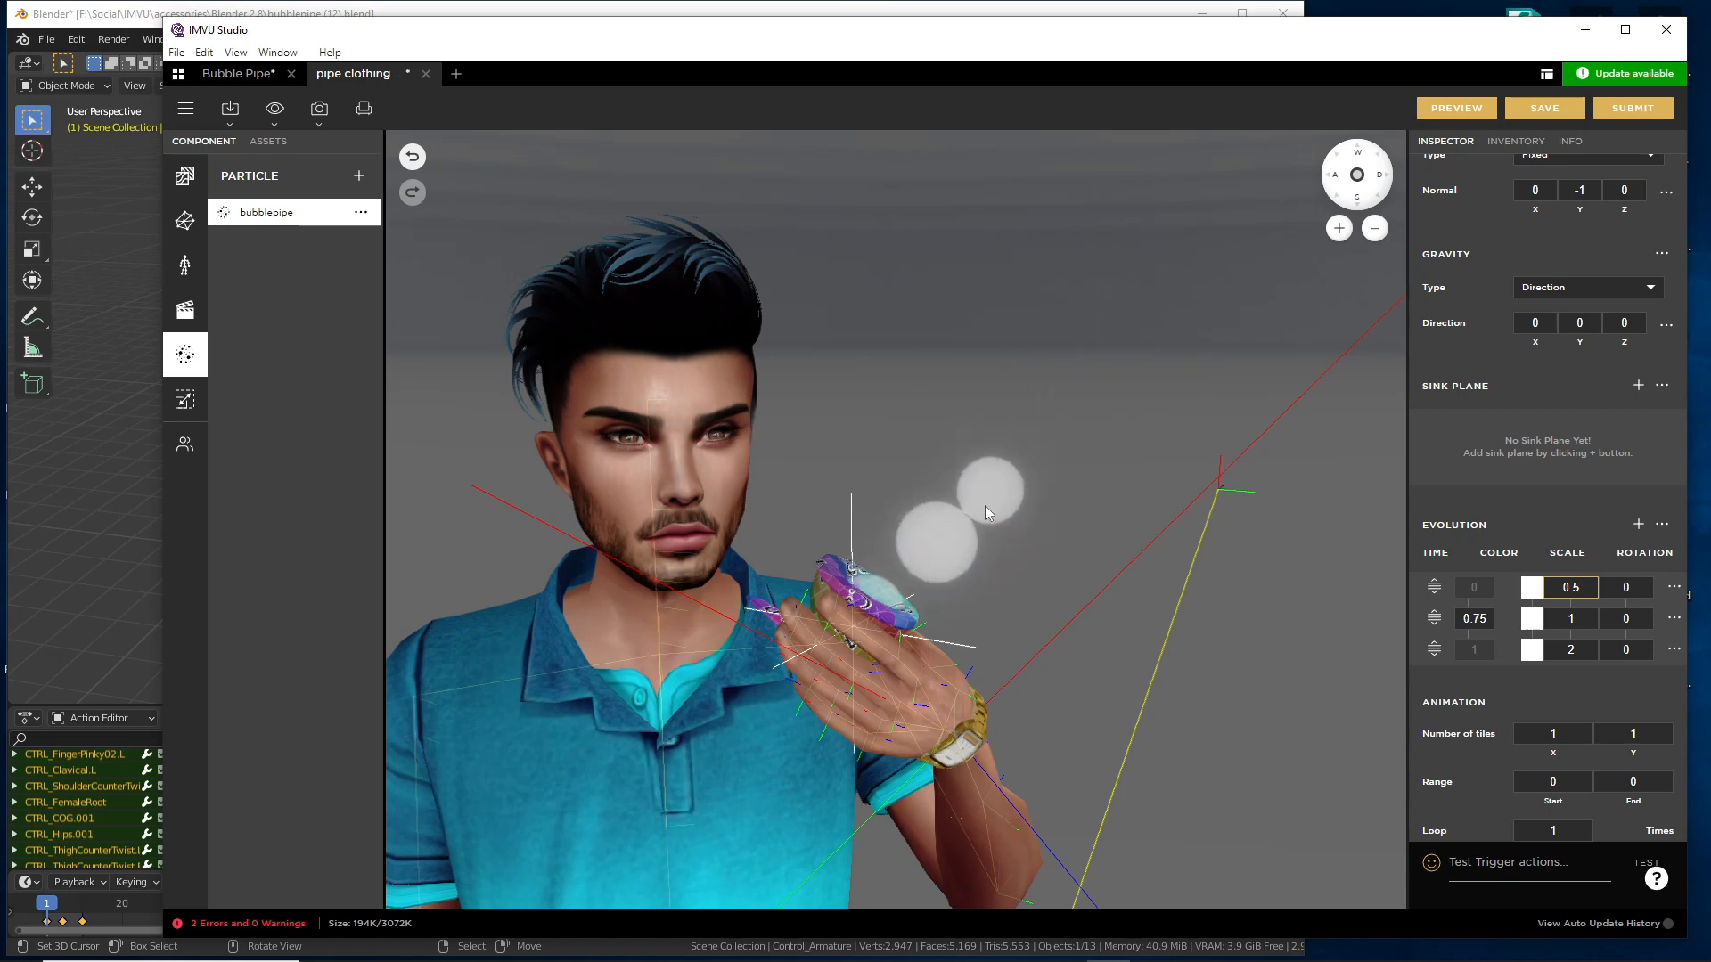
pyautogui.click(1456, 108)
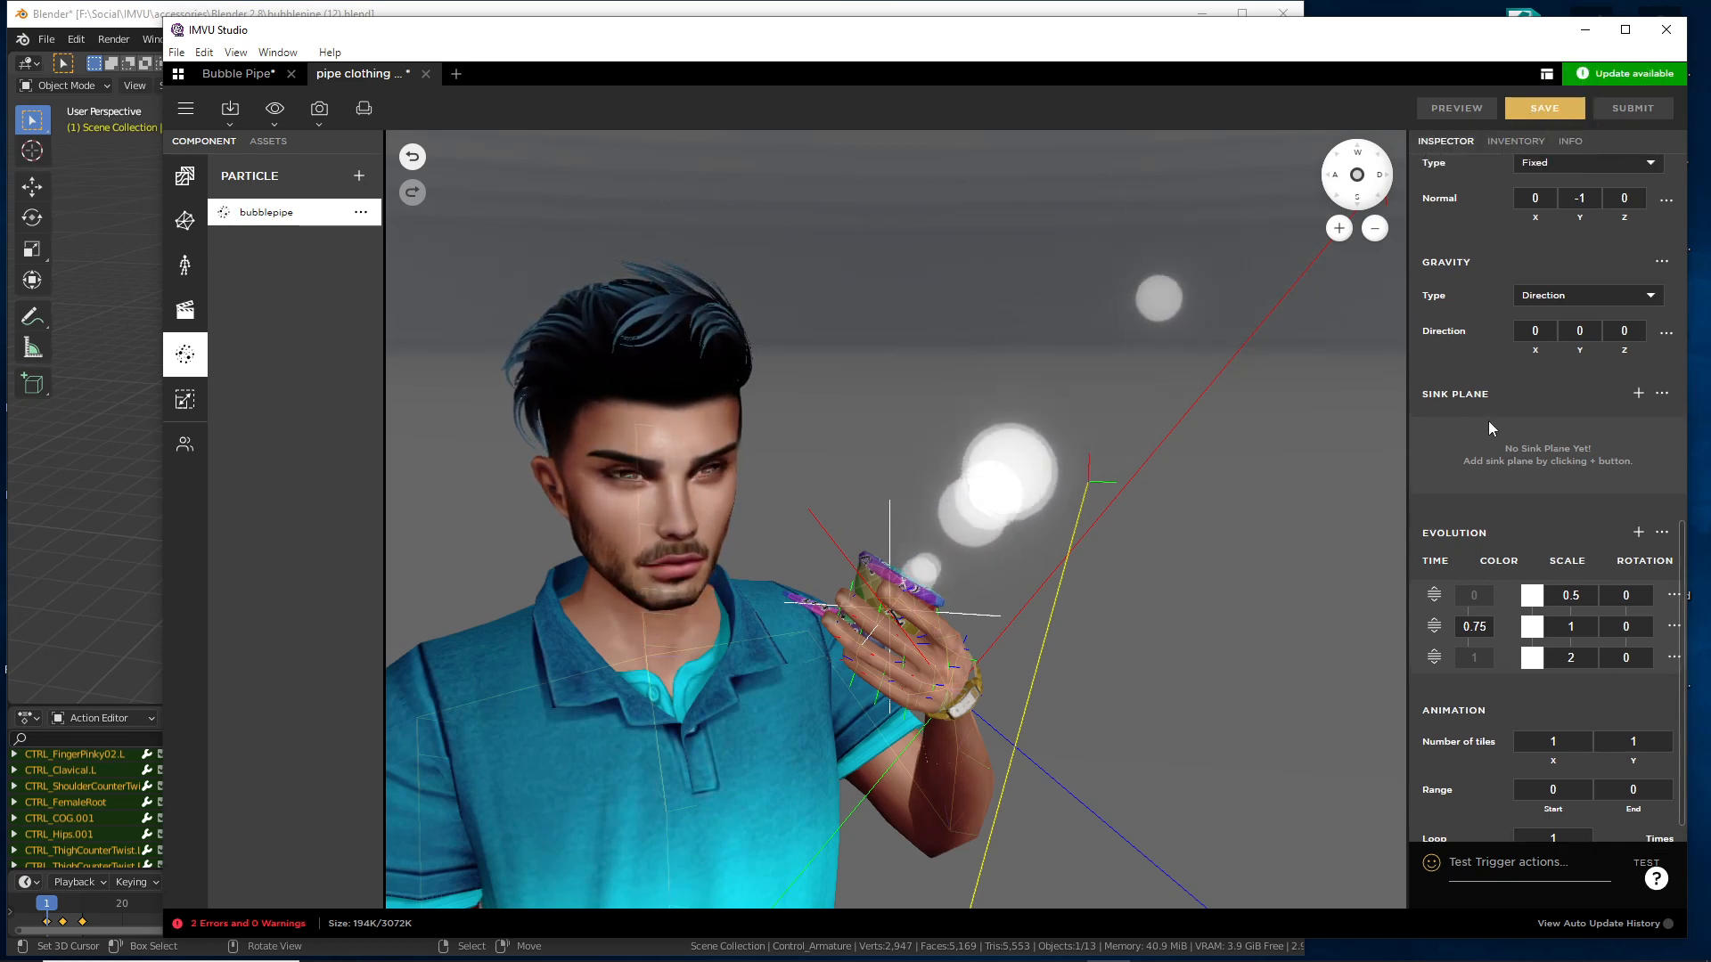
# - Compare the pipe clothing particle's bubbles with those in the Bubble Pipe project, and return to the pipe clothing project
pyautogui.scroll(6, 1495, 422)
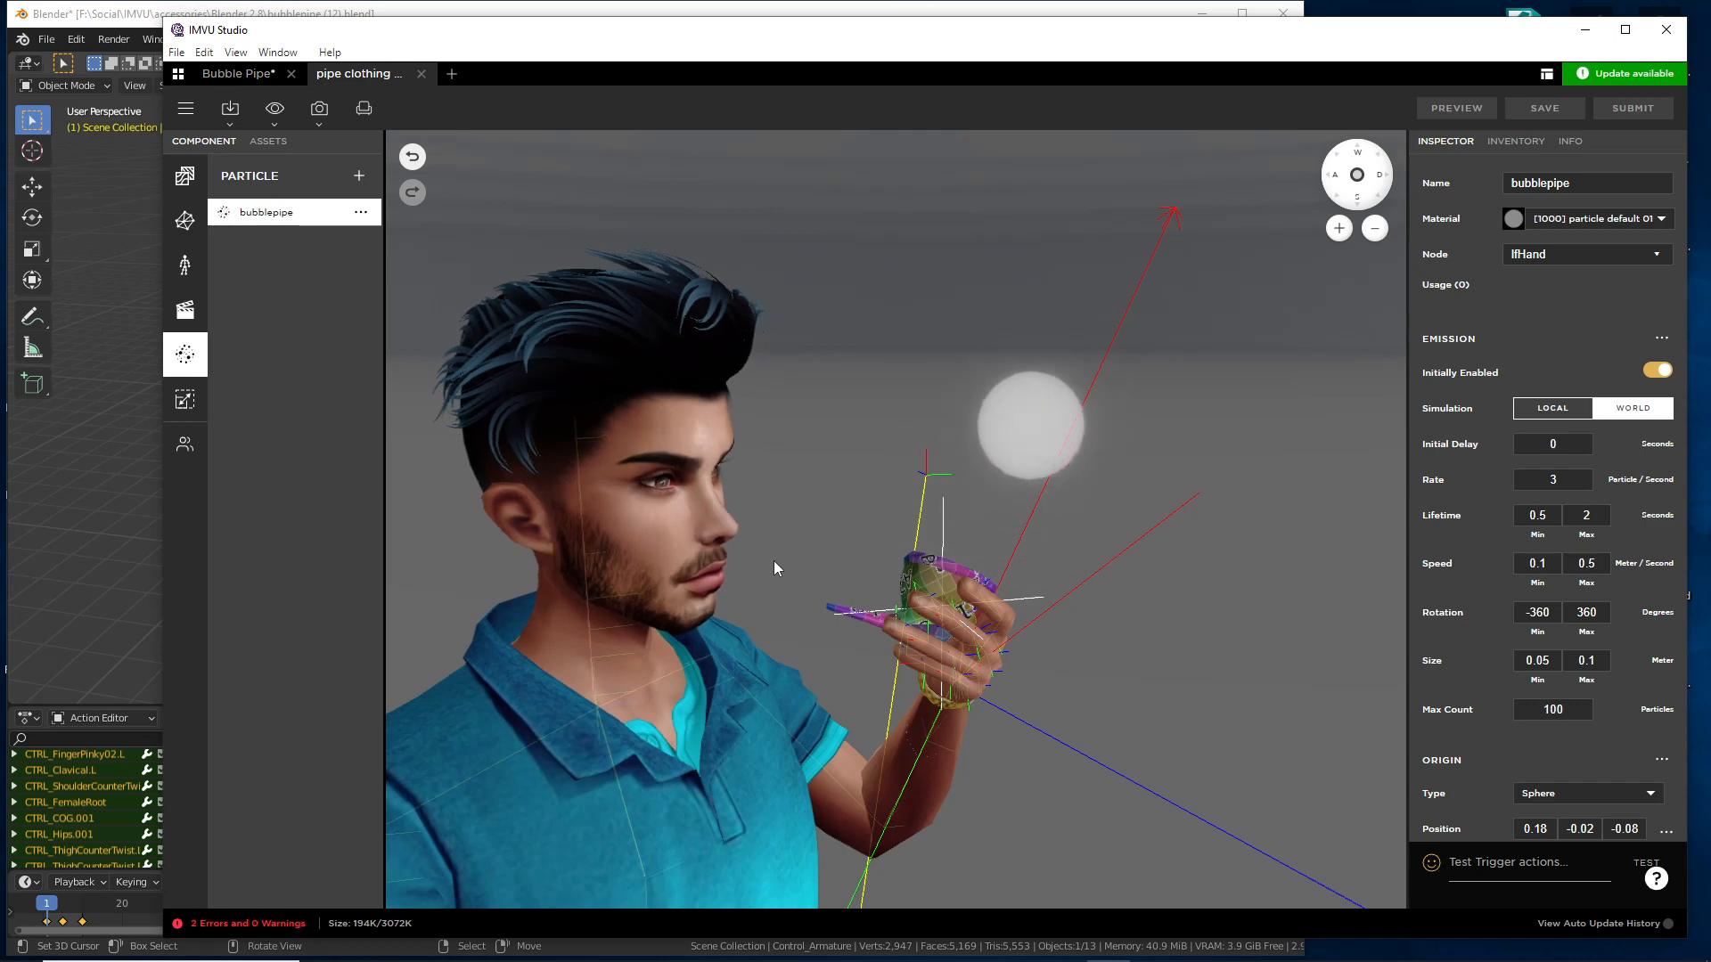
pyautogui.click(237, 73)
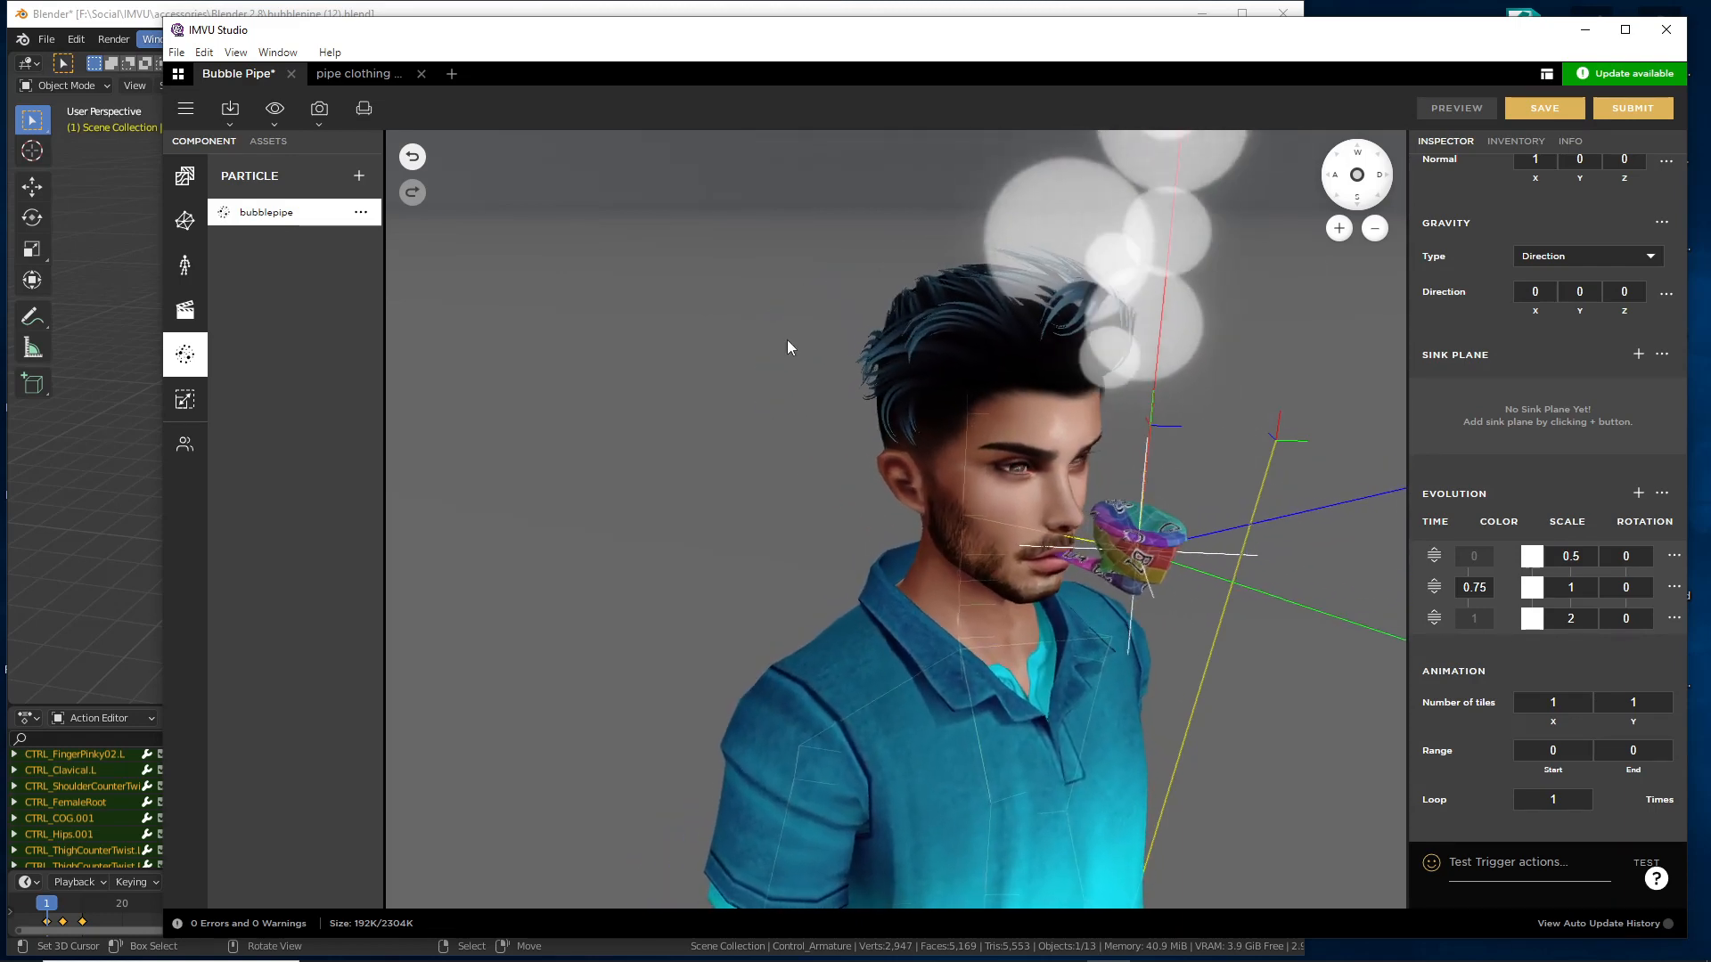
pyautogui.click(364, 78)
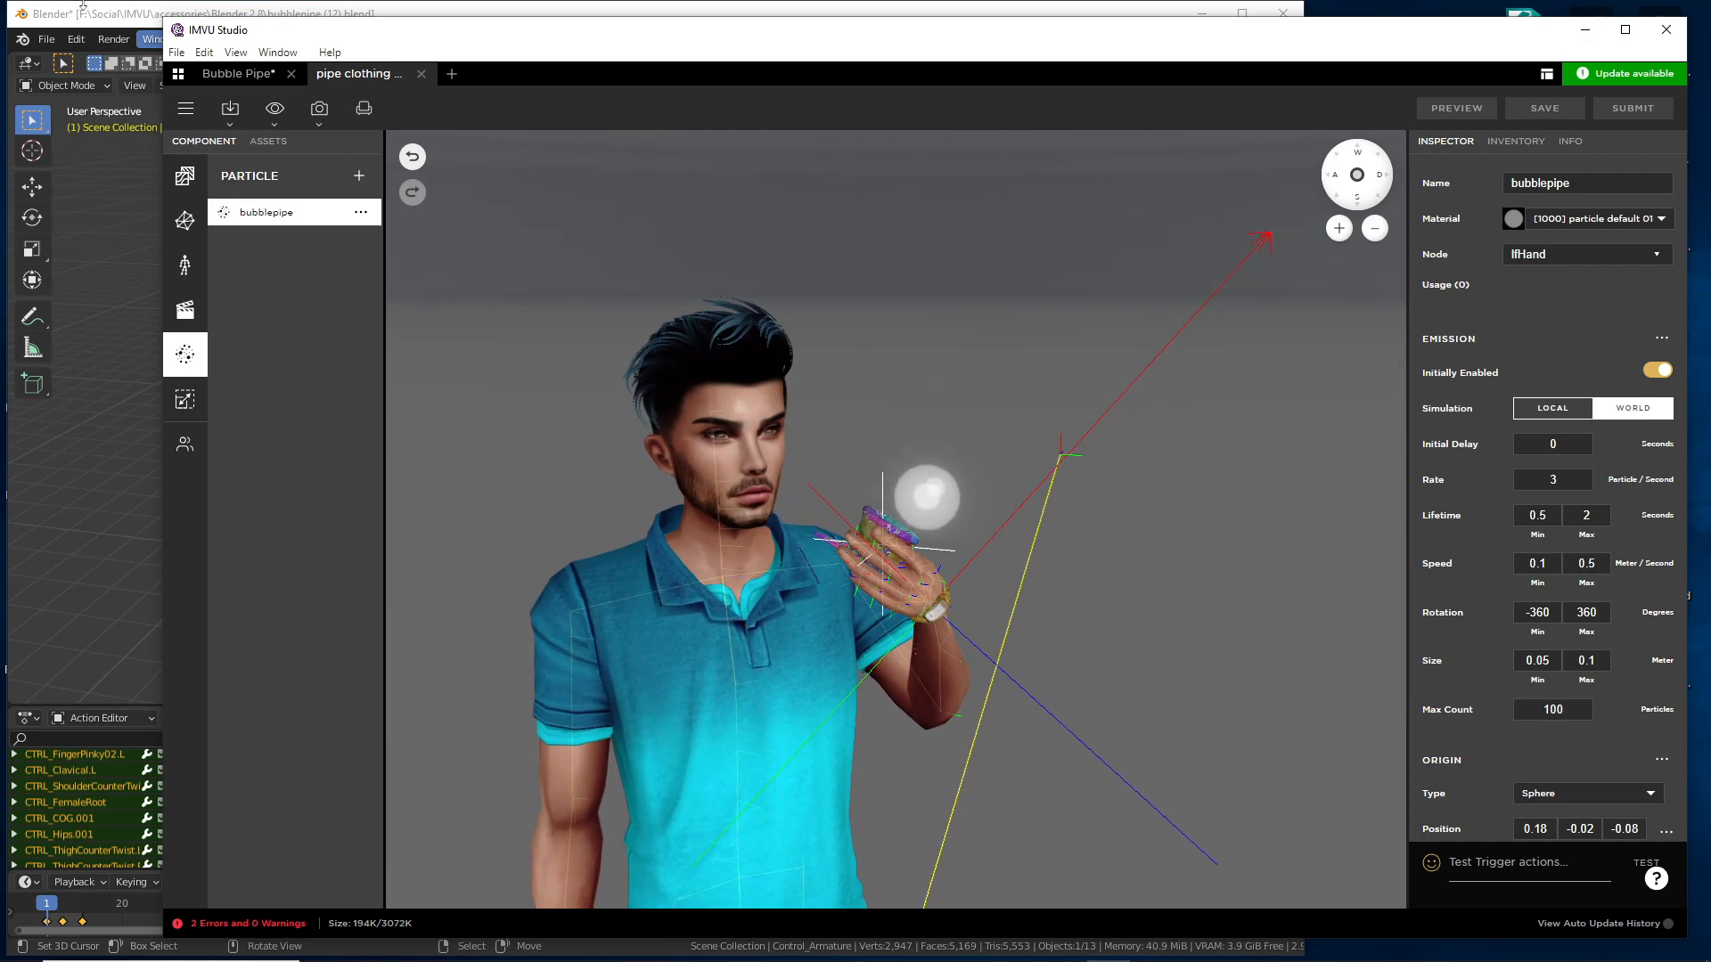
# - Switch to Blender, inspect the avatar's hand pose around the pipe, and select the pipe mesh
pyautogui.click(134, 20)
pyautogui.moveTo(550, 437); pyautogui.dragTo(547, 478, button='middle')
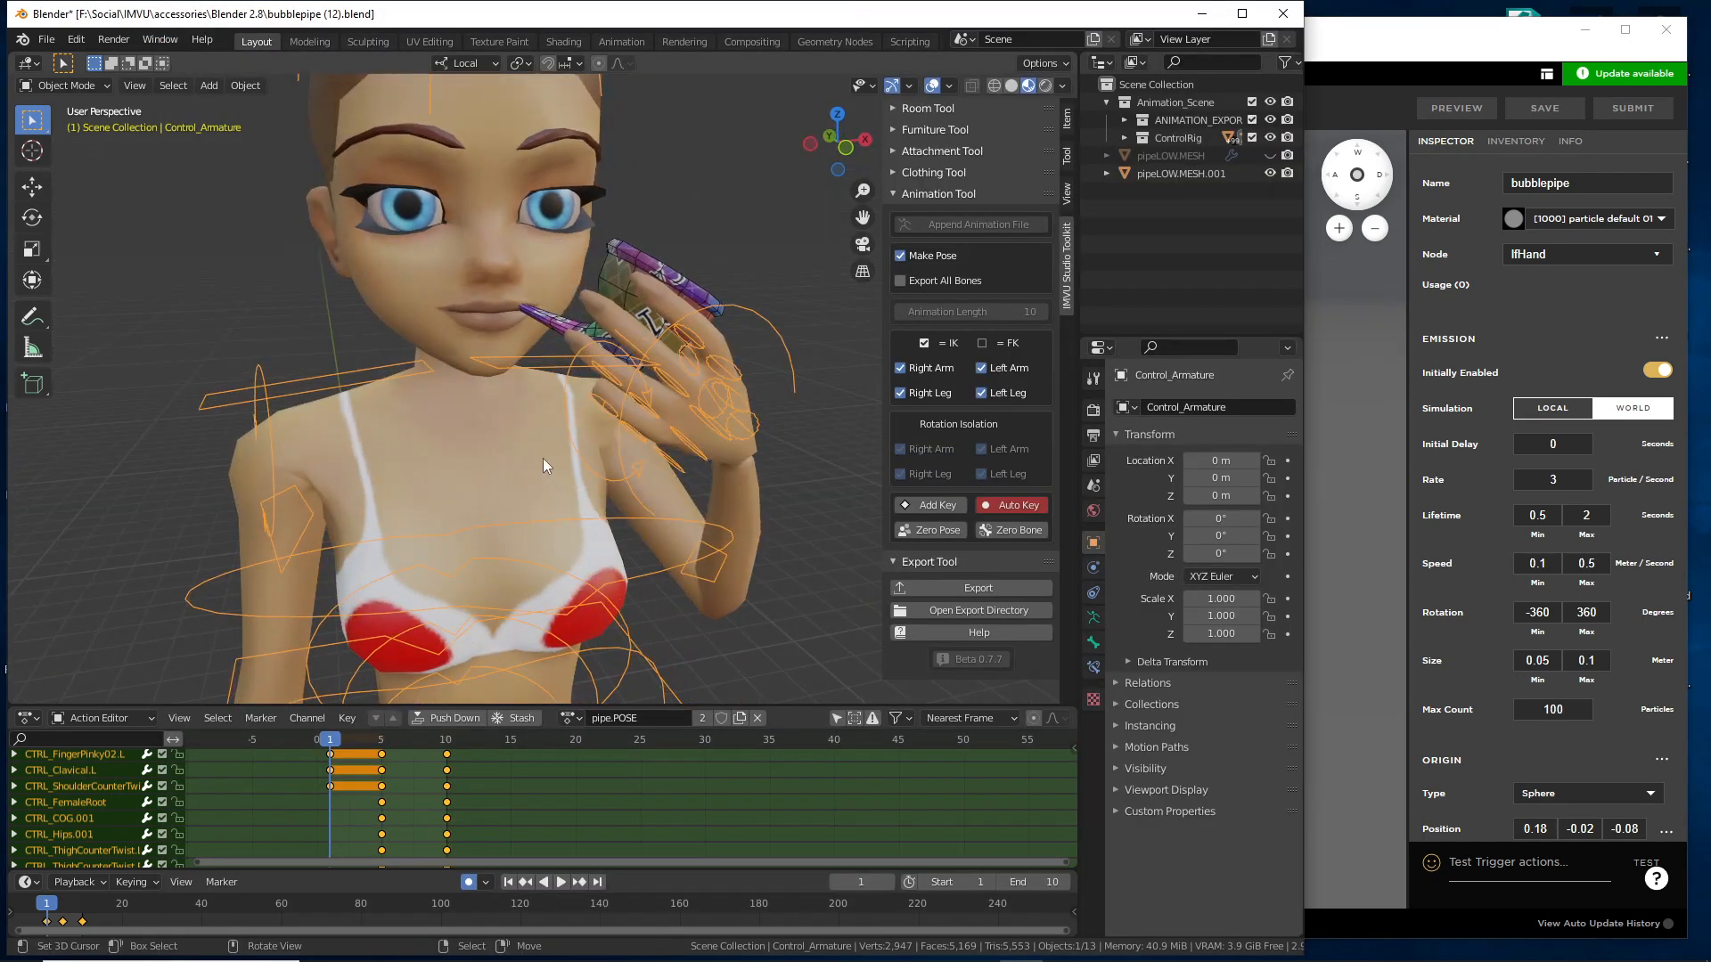
pyautogui.moveTo(435, 442)
pyautogui.keyDown('shift'); pyautogui.mouseDown(button='middle')
pyautogui.moveTo(501, 461)
pyautogui.moveTo(458, 451)
pyautogui.mouseUp(button='middle'); pyautogui.keyUp('shift')
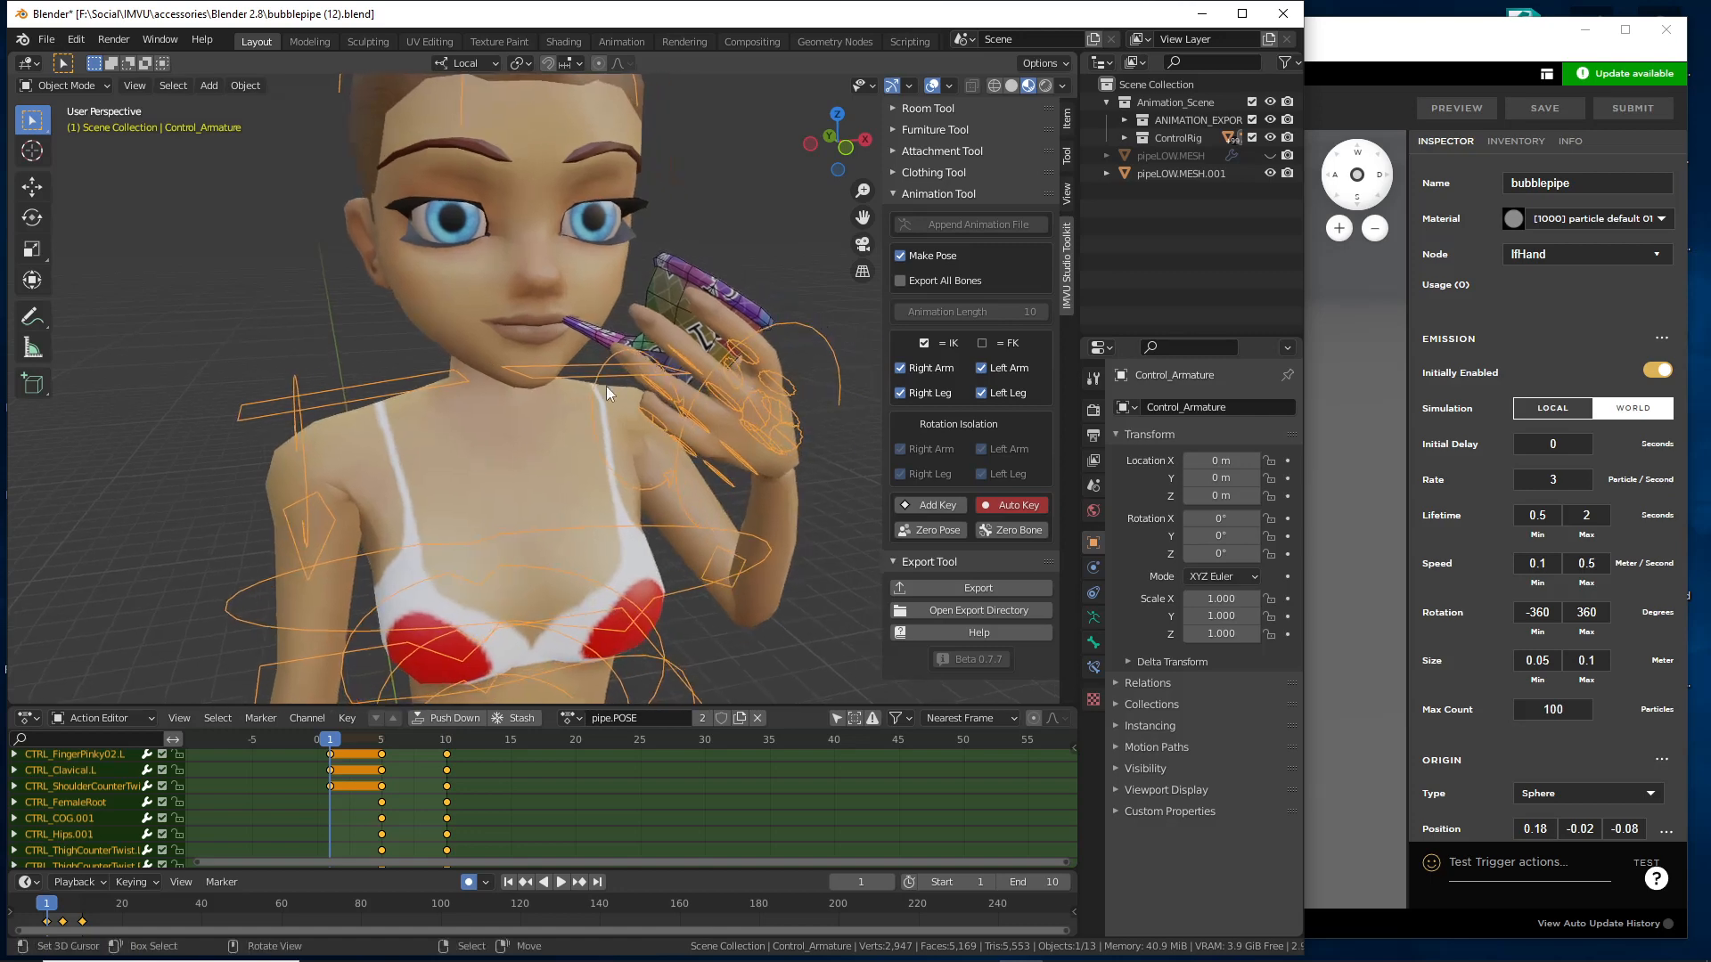
pyautogui.click(672, 269)
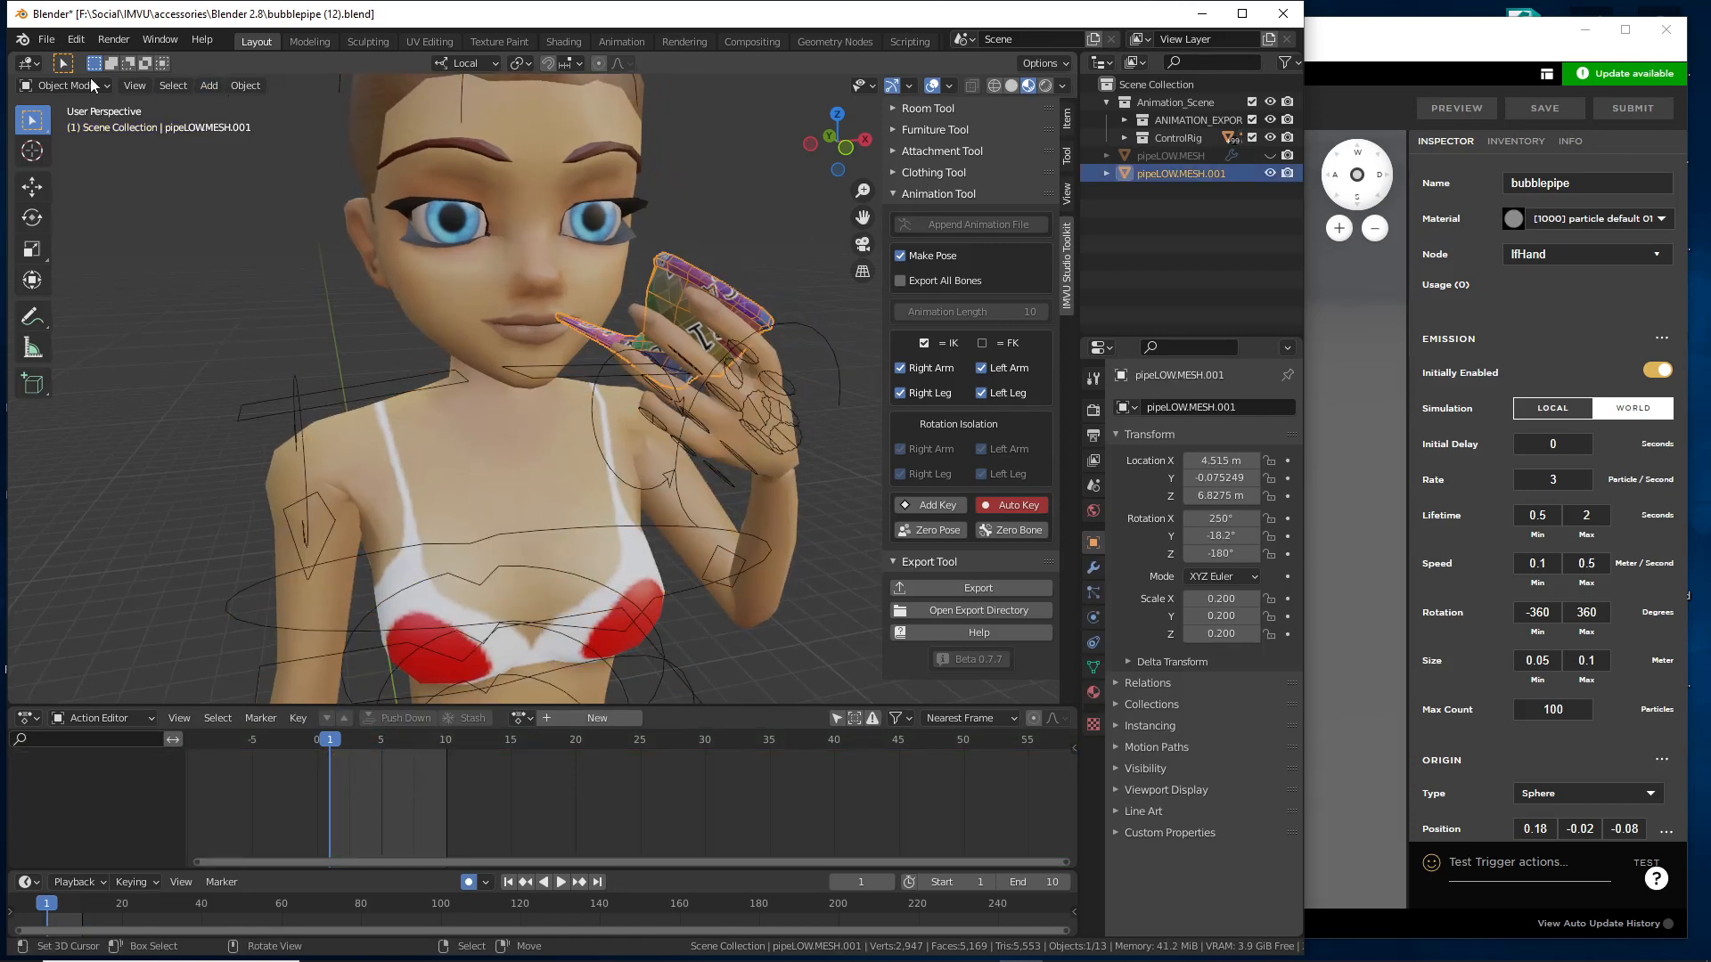
# - Open the recent file bubblepipe (10).blend without saving changes to the current file
pyautogui.click(46, 39)
pyautogui.moveTo(85, 100)
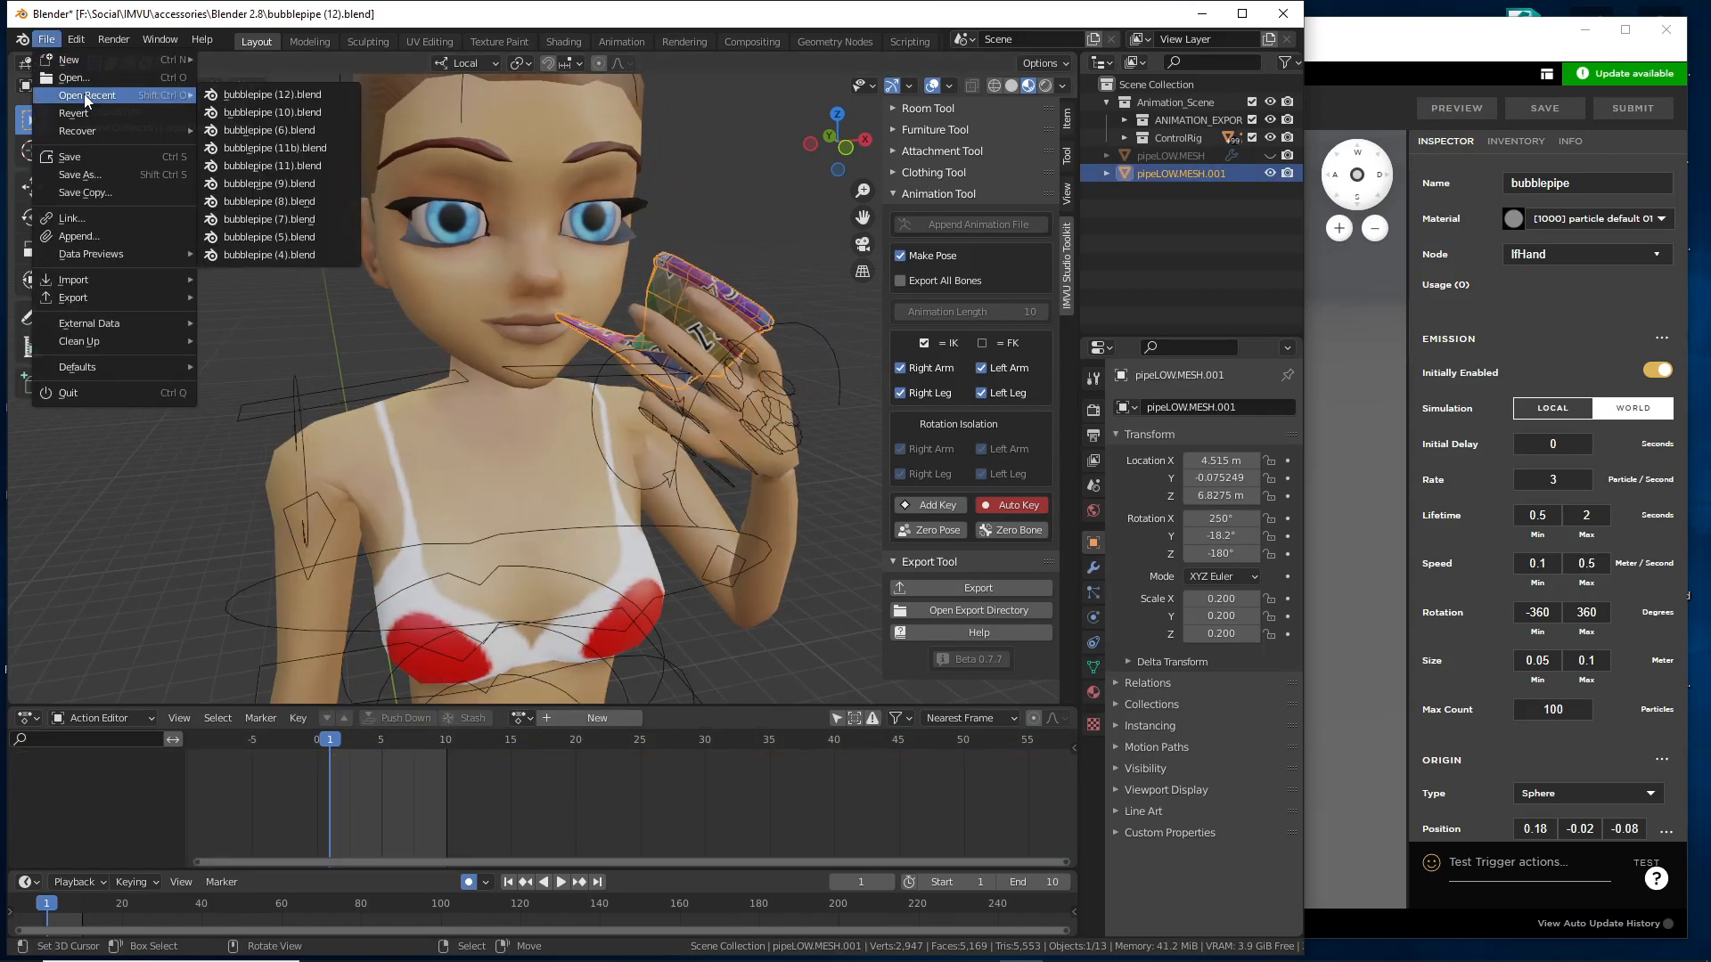
pyautogui.click(246, 100)
pyautogui.click(714, 517)
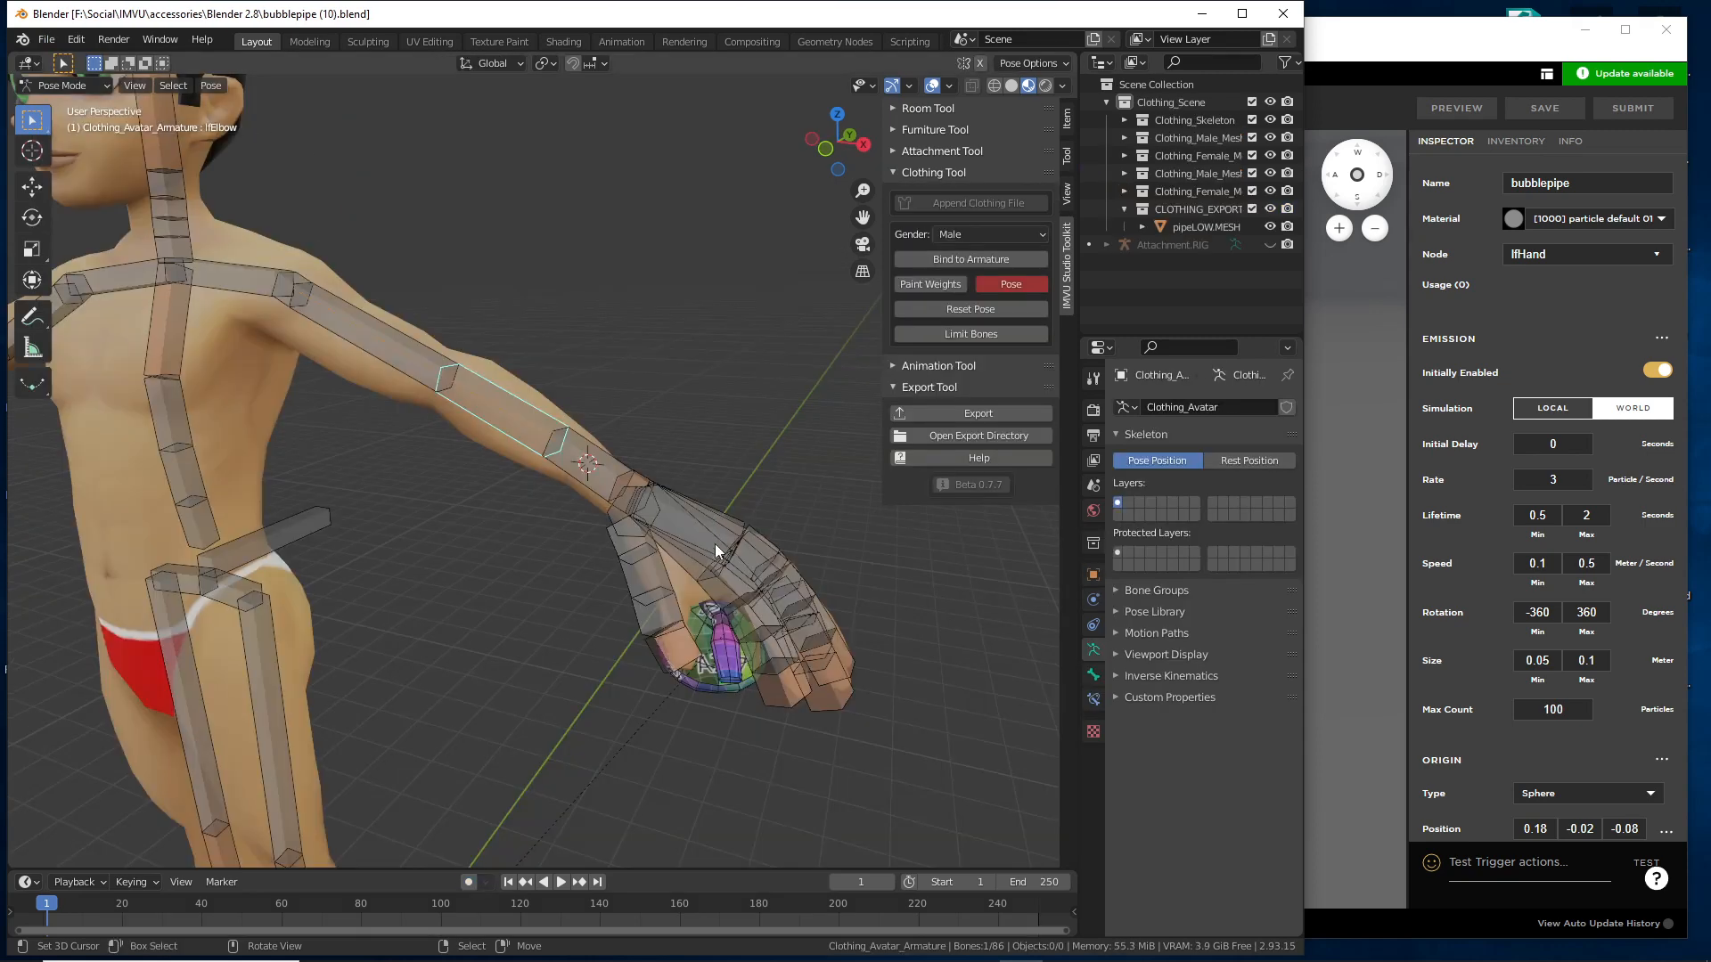
# - Switch the clothing scene from Pose Mode to Object Mode and select the pipe mesh in the avatar's hand
pyautogui.moveTo(715, 643); pyautogui.dragTo(737, 589, button='middle')
pyautogui.click(739, 588)
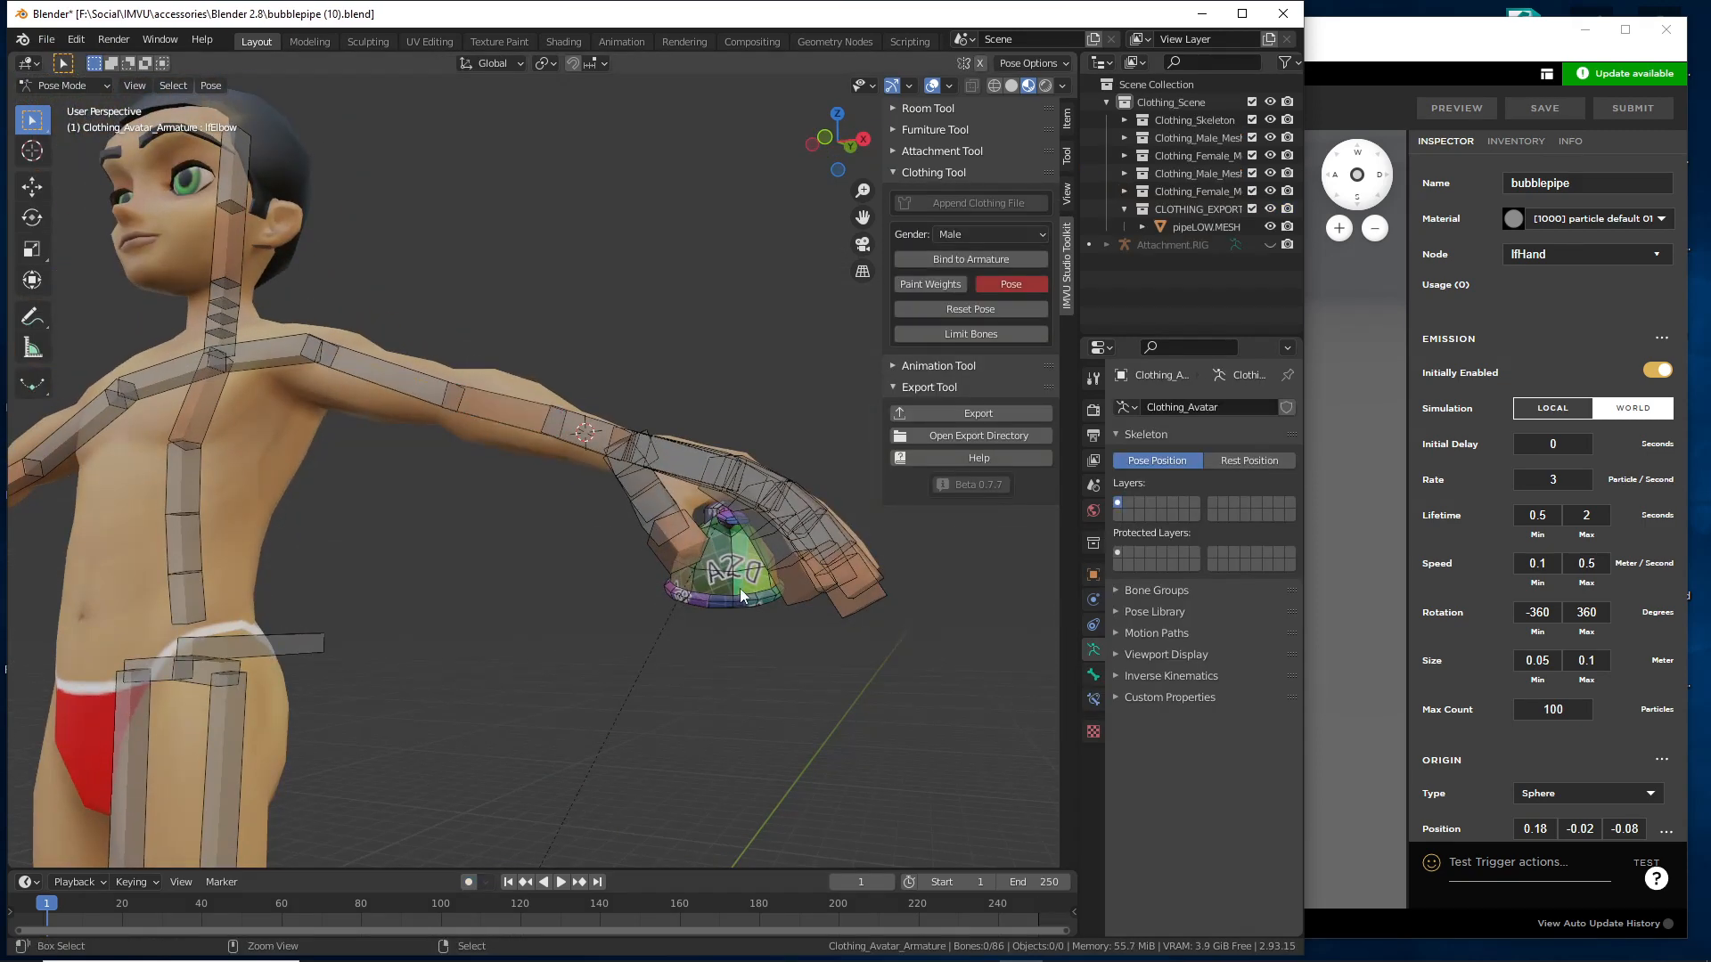
pyautogui.hotkey('ctrl', 'Tab')
pyautogui.click(742, 585)
pyautogui.moveTo(711, 625)
pyautogui.mouseDown(button='middle')
pyautogui.moveTo(692, 592)
pyautogui.moveTo(727, 668)
pyautogui.moveTo(727, 628)
pyautogui.mouseUp(button='middle')
pyautogui.scroll(2, 766, 673)
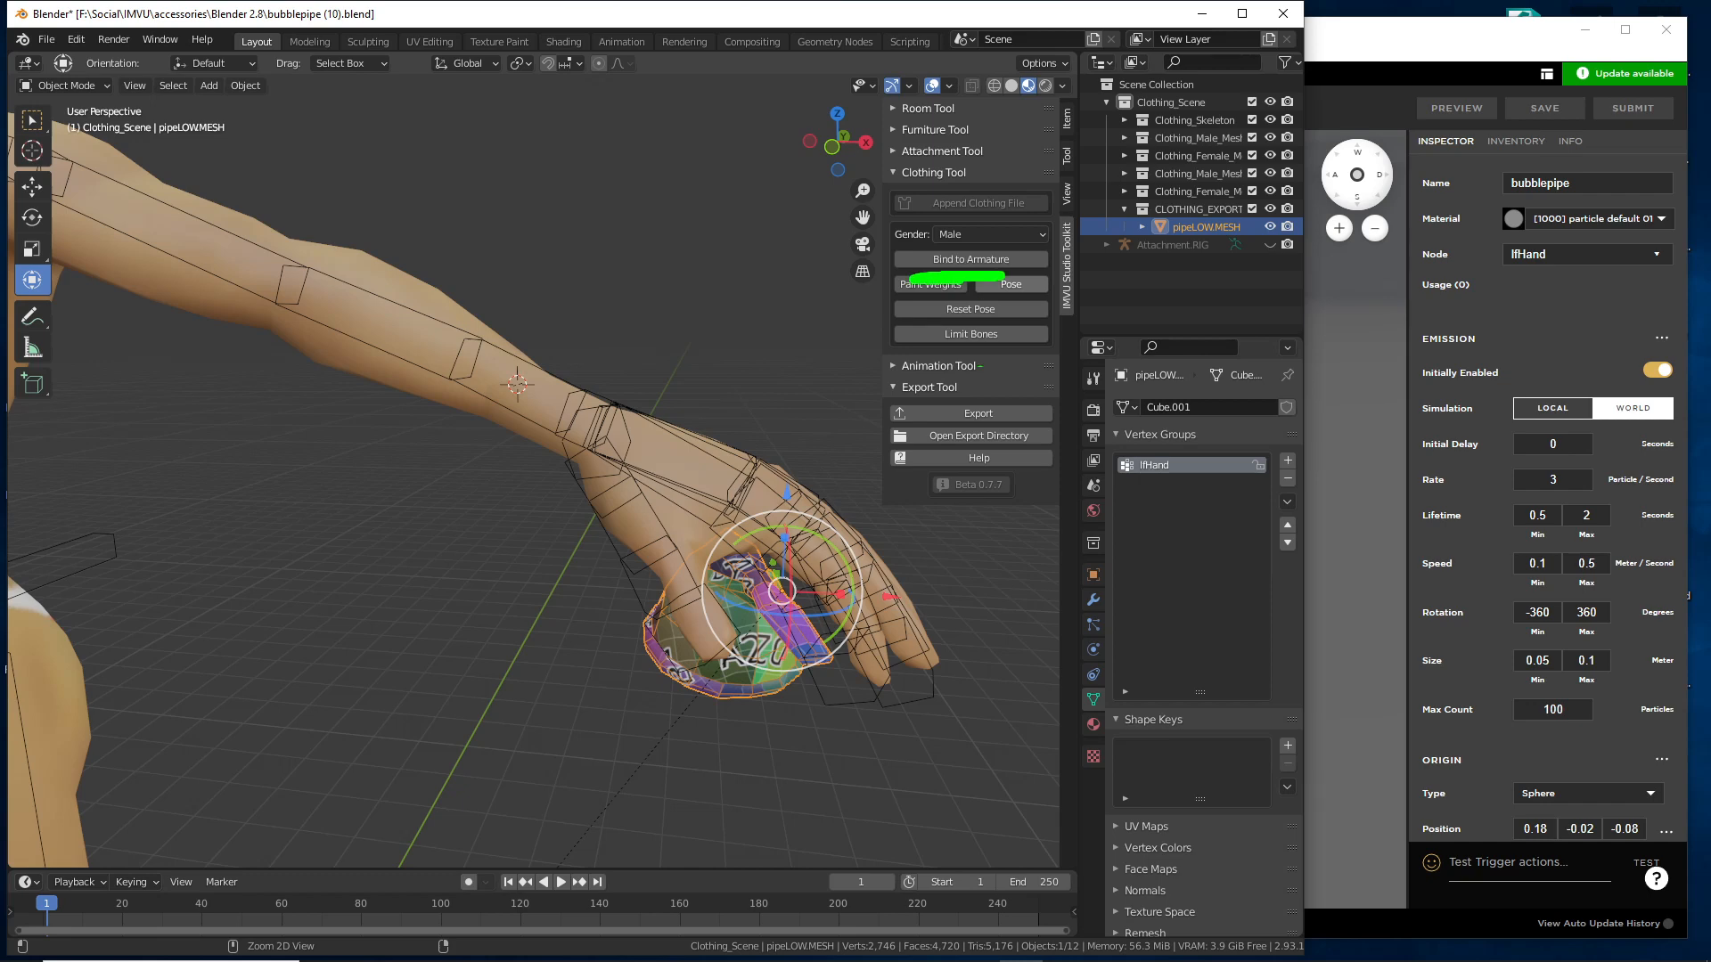
# - Examine the pipe mesh's Armature modifier and its lfHand vertex group in relation to the hand bone
pyautogui.click(1093, 599)
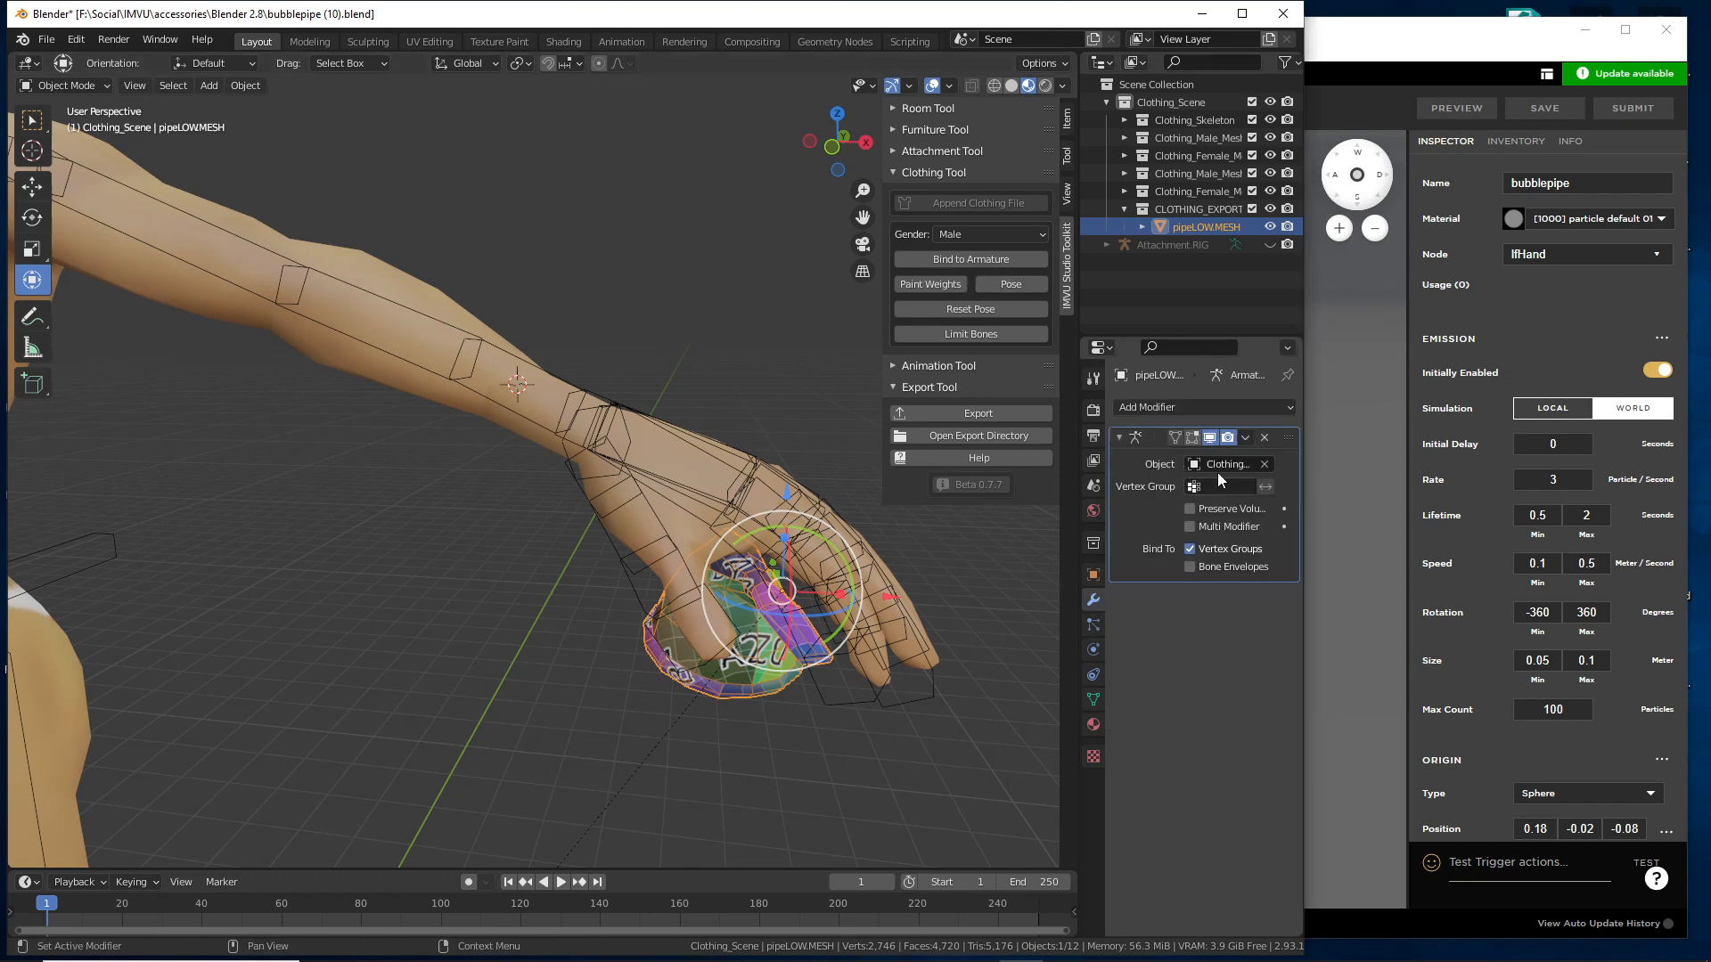
pyautogui.hotkey('ctrl', '2')
pyautogui.moveTo(1156, 478); pyautogui.dragTo(1172, 532)
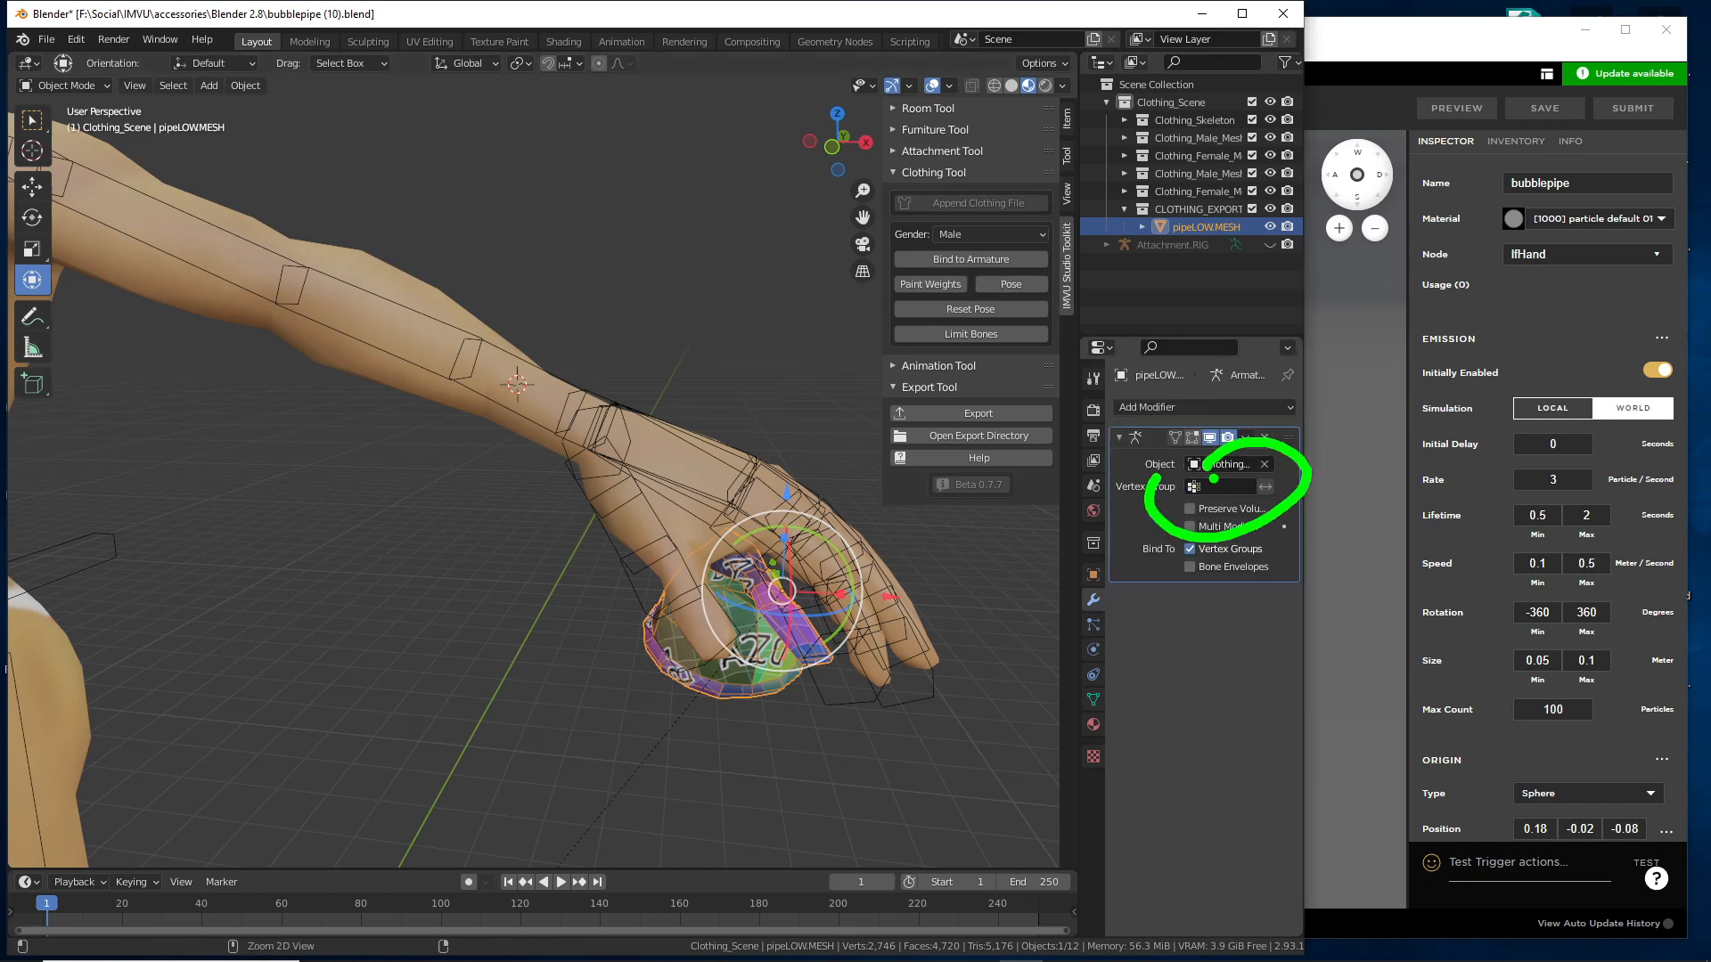
pyautogui.press('Escape')
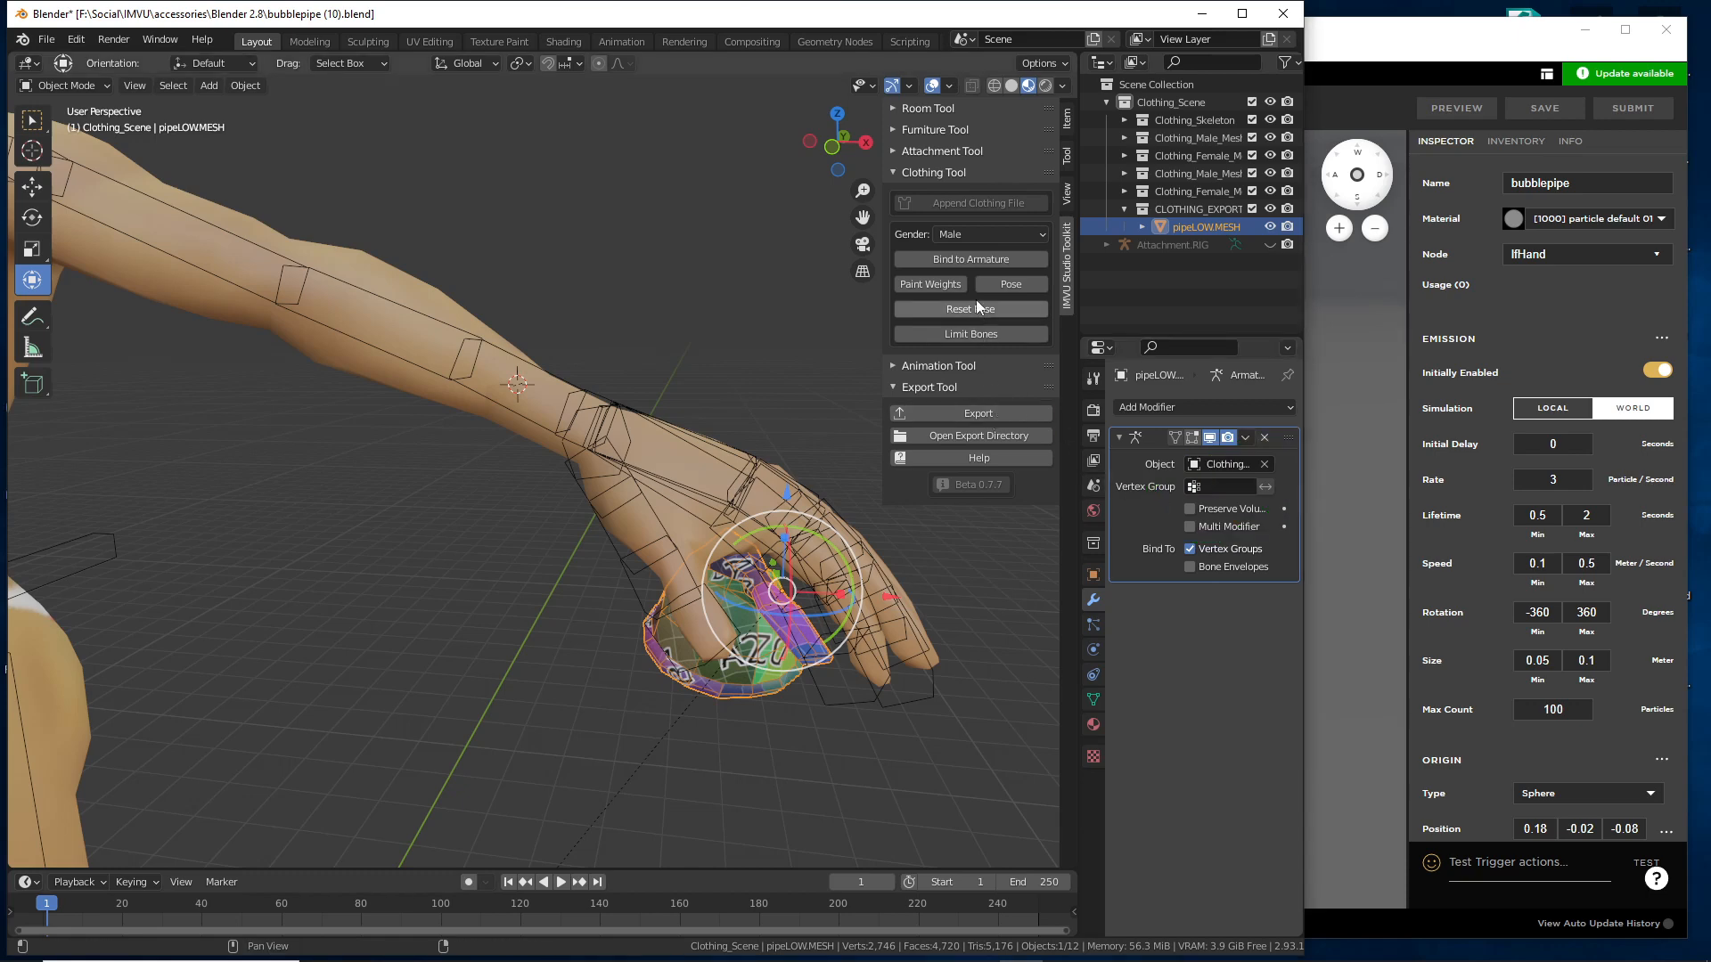
pyautogui.press('Escape')
pyautogui.click(1094, 700)
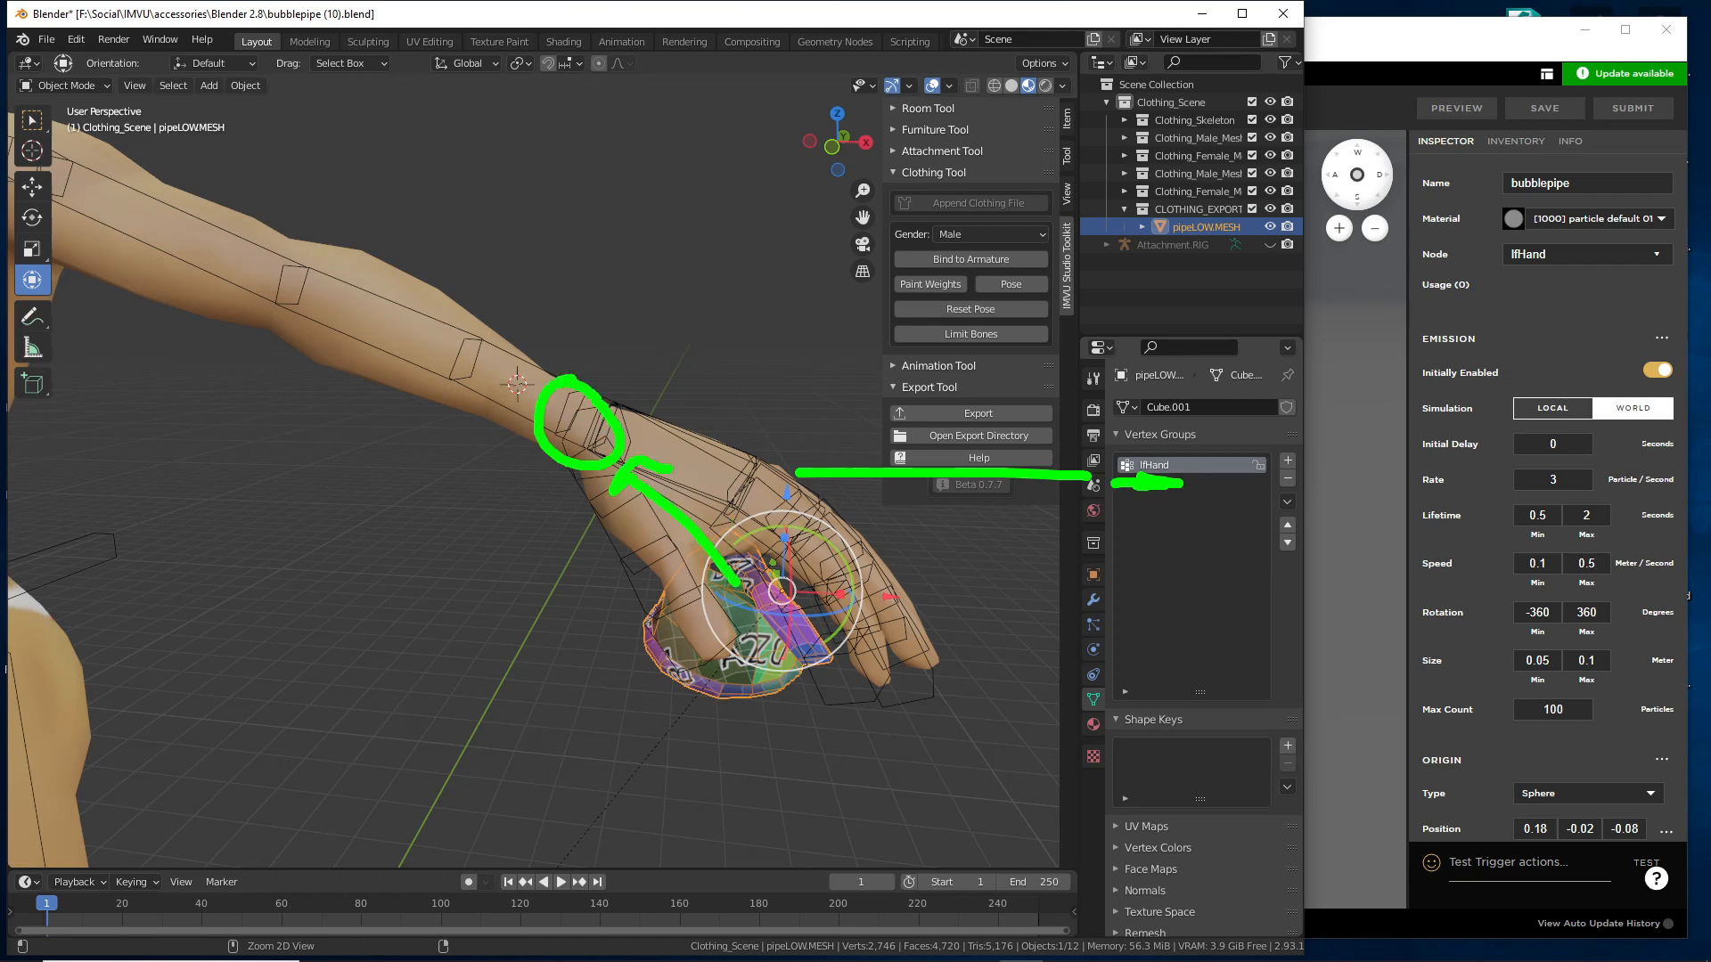
pyautogui.press('Escape')
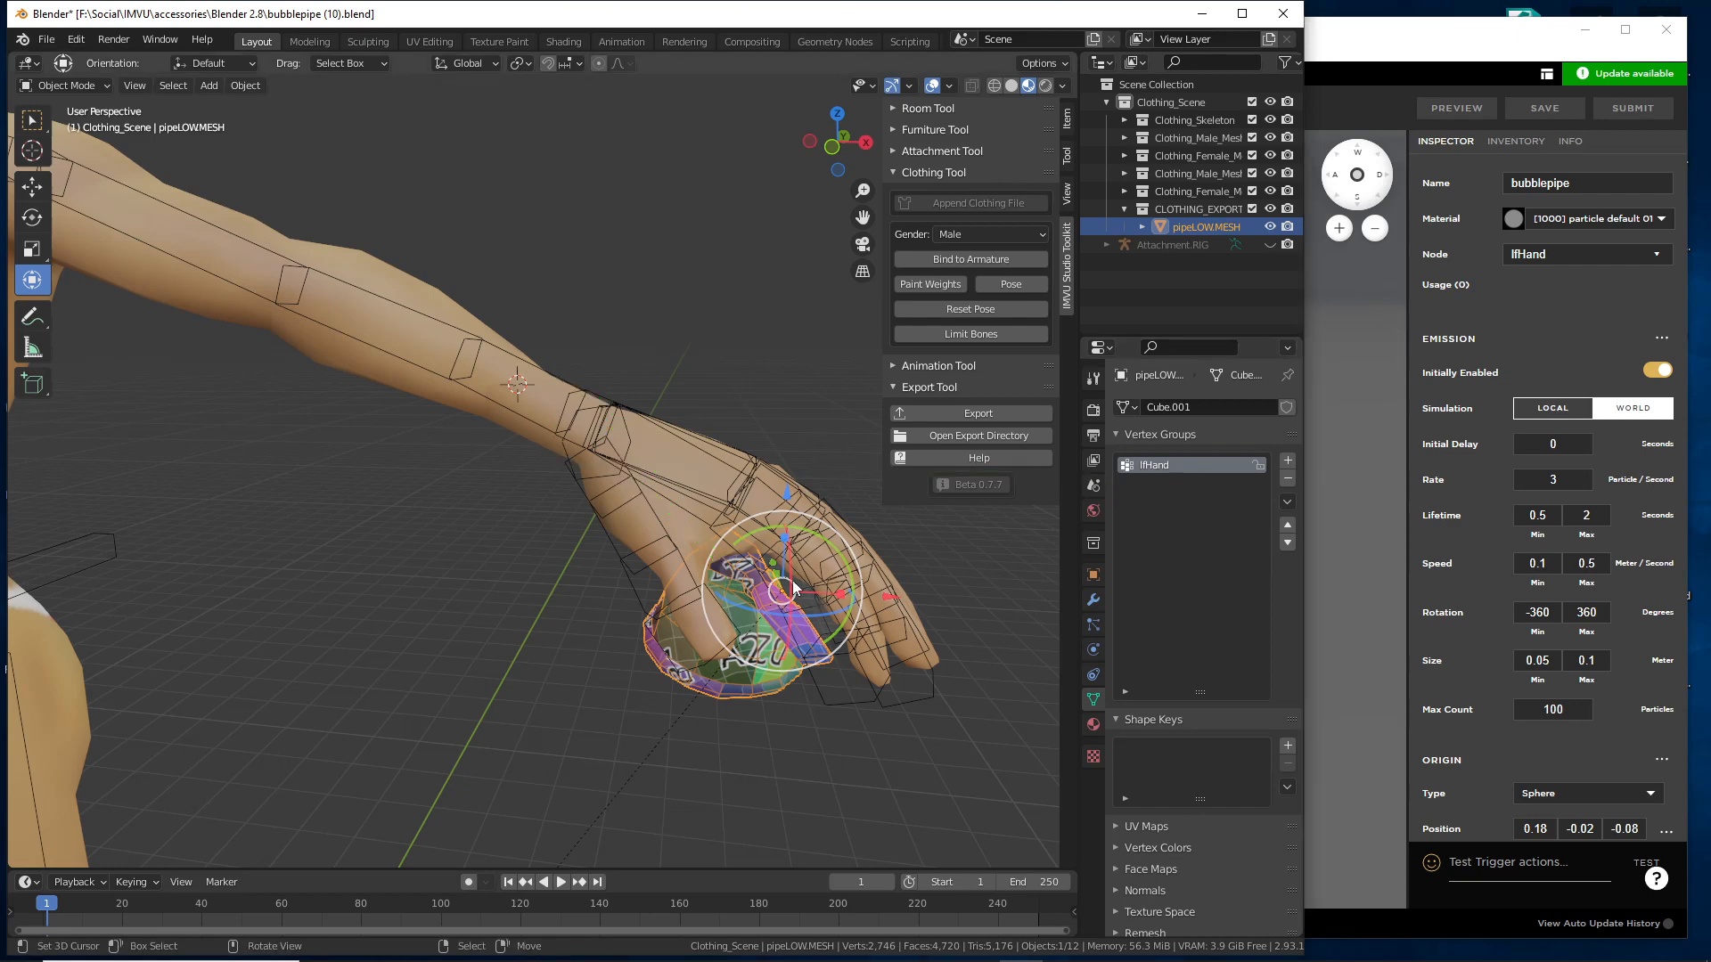
pyautogui.moveTo(824, 588); pyautogui.dragTo(804, 584, button='middle')
pyautogui.scroll(-2, 804, 591)
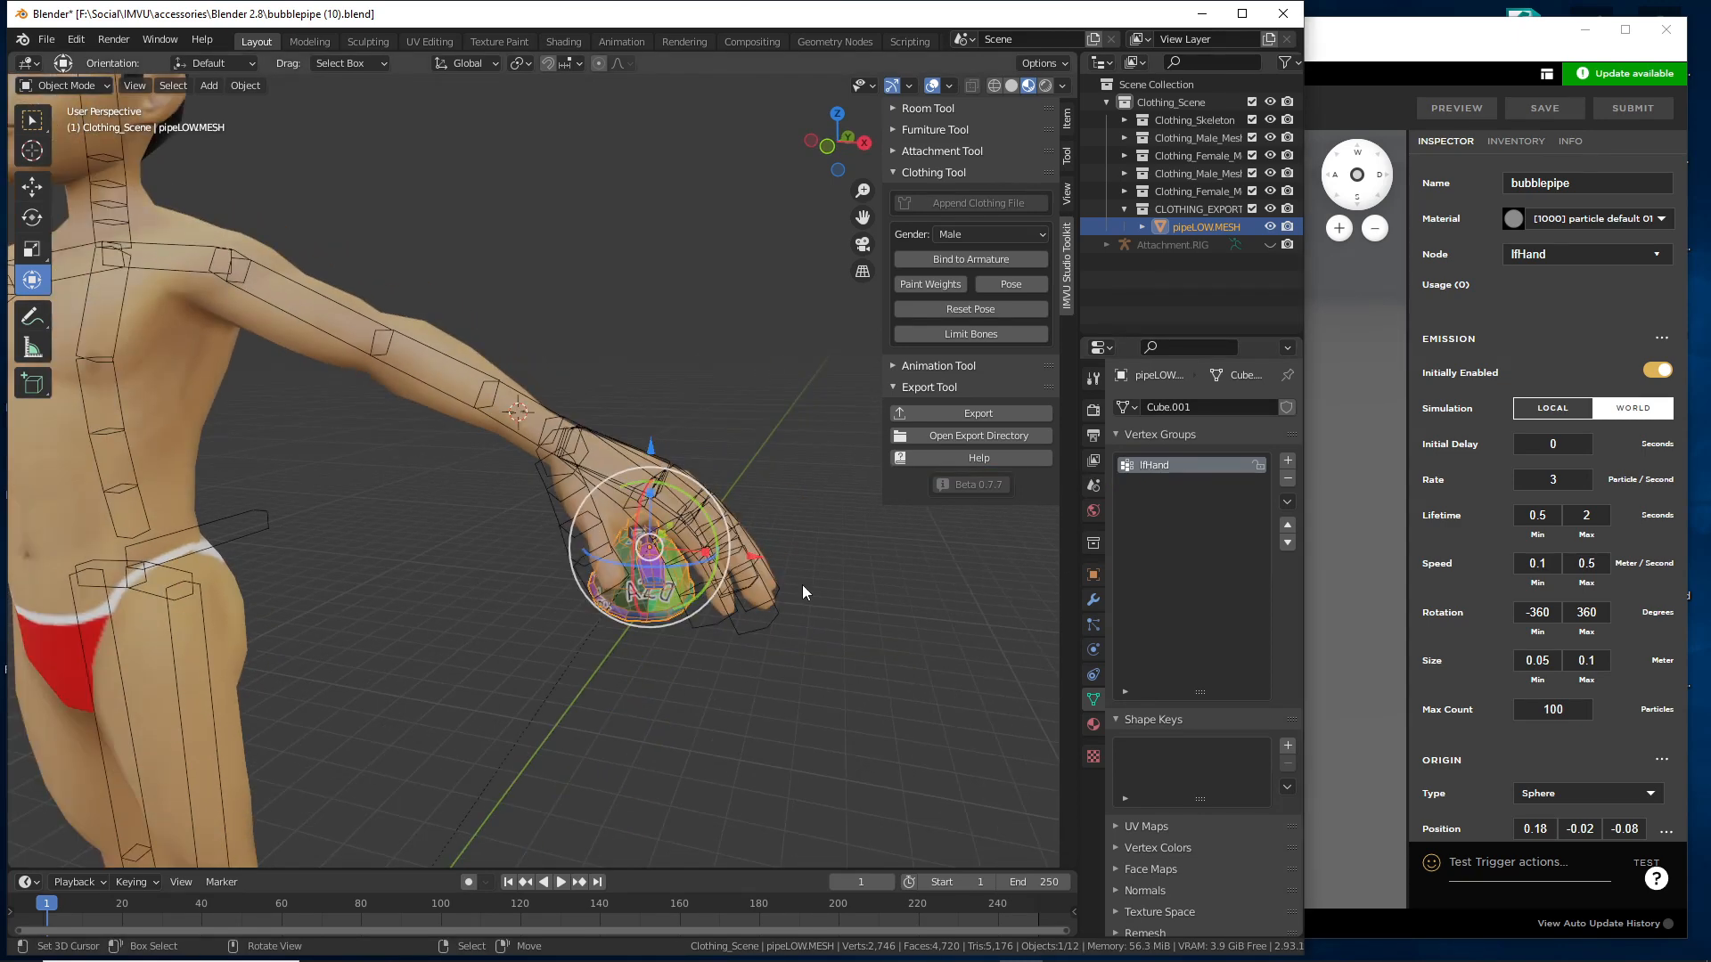
# - Reopen the recent file bubblepipe (12).blend and discard the changes to bubblepipe (10).blend
pyautogui.click(47, 40)
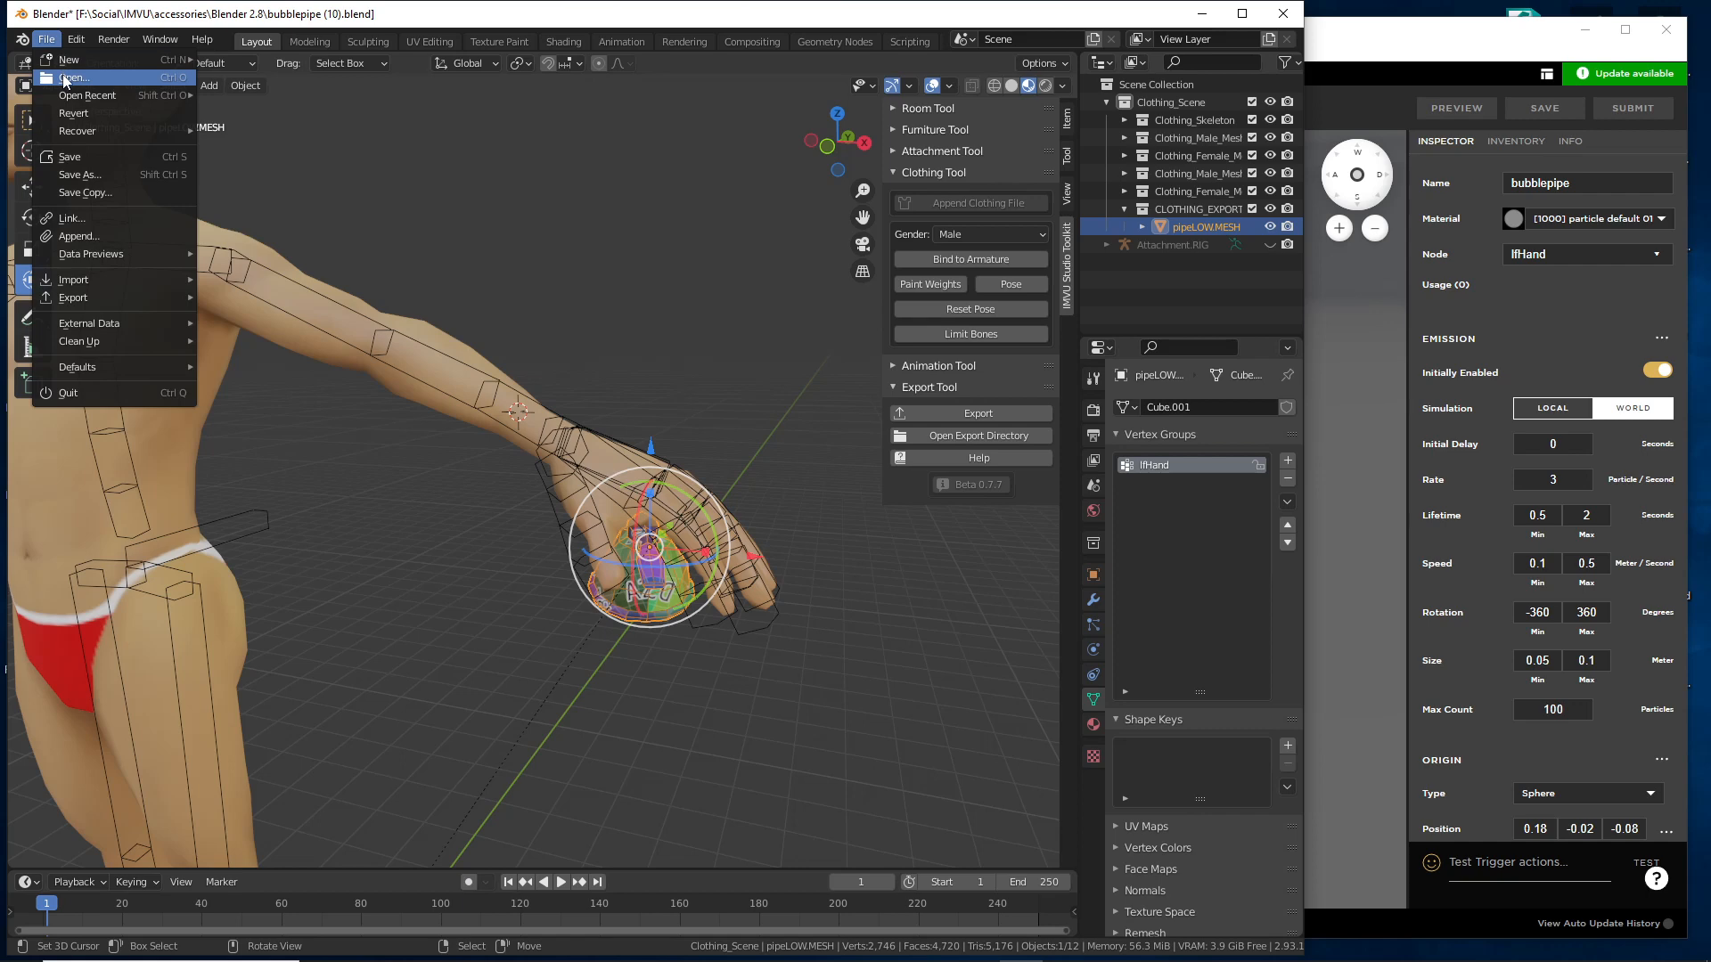
pyautogui.moveTo(71, 99)
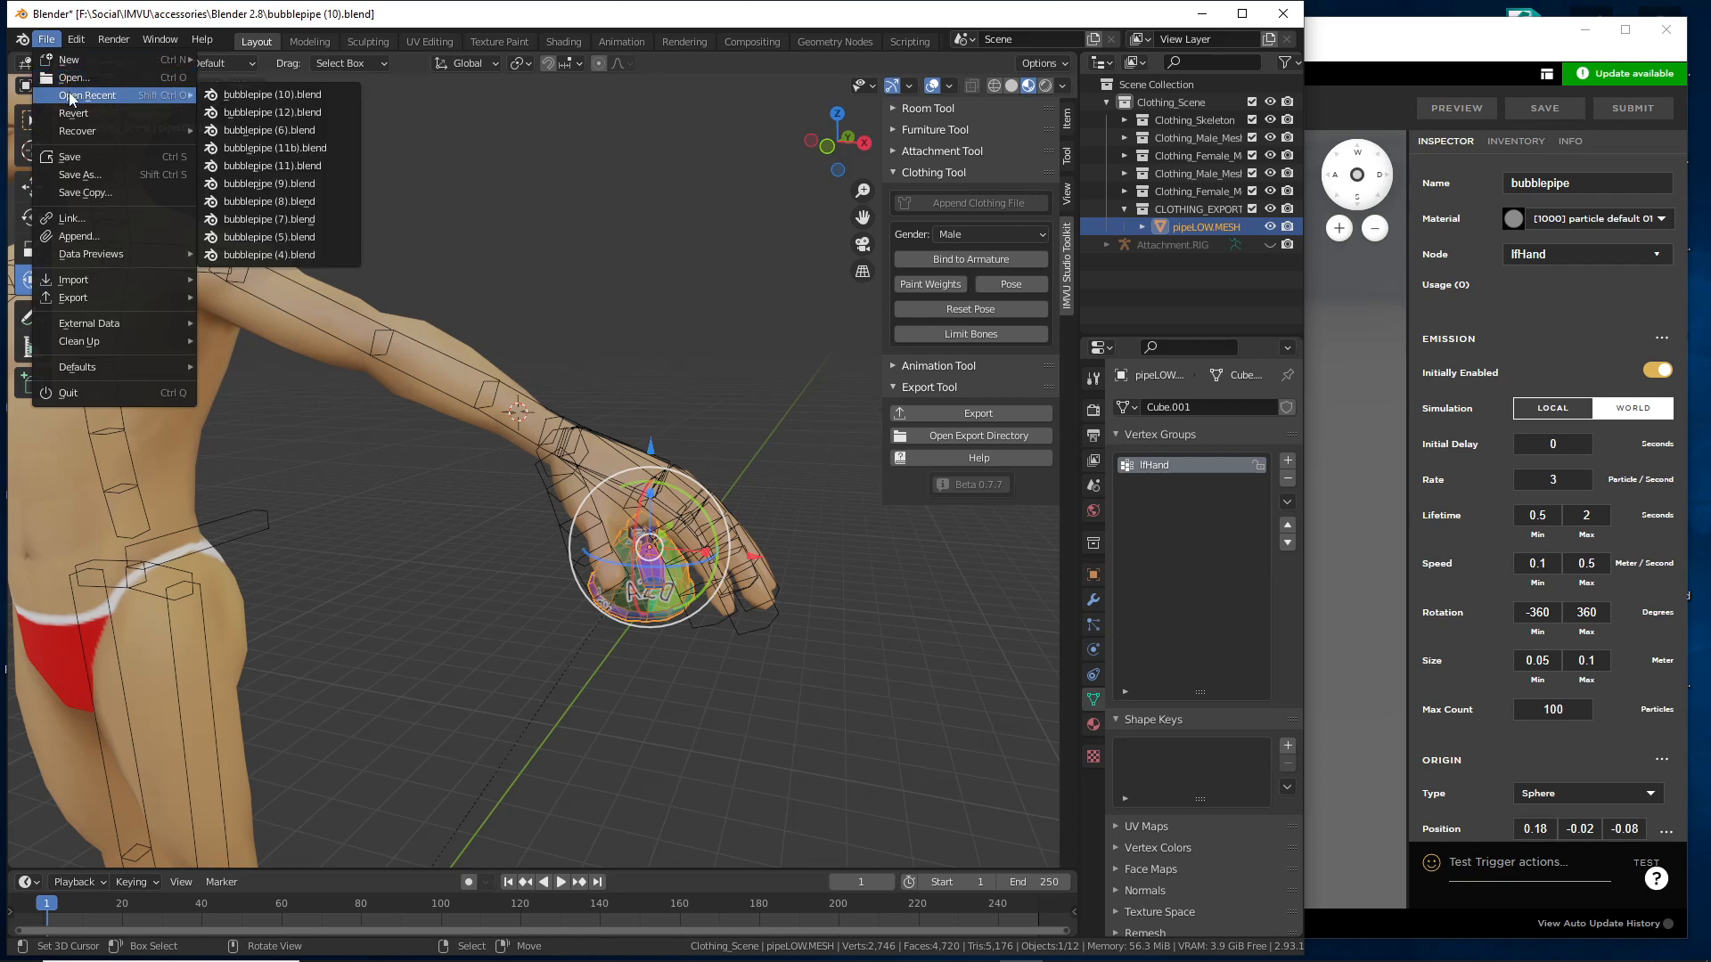
pyautogui.click(275, 113)
pyautogui.click(702, 527)
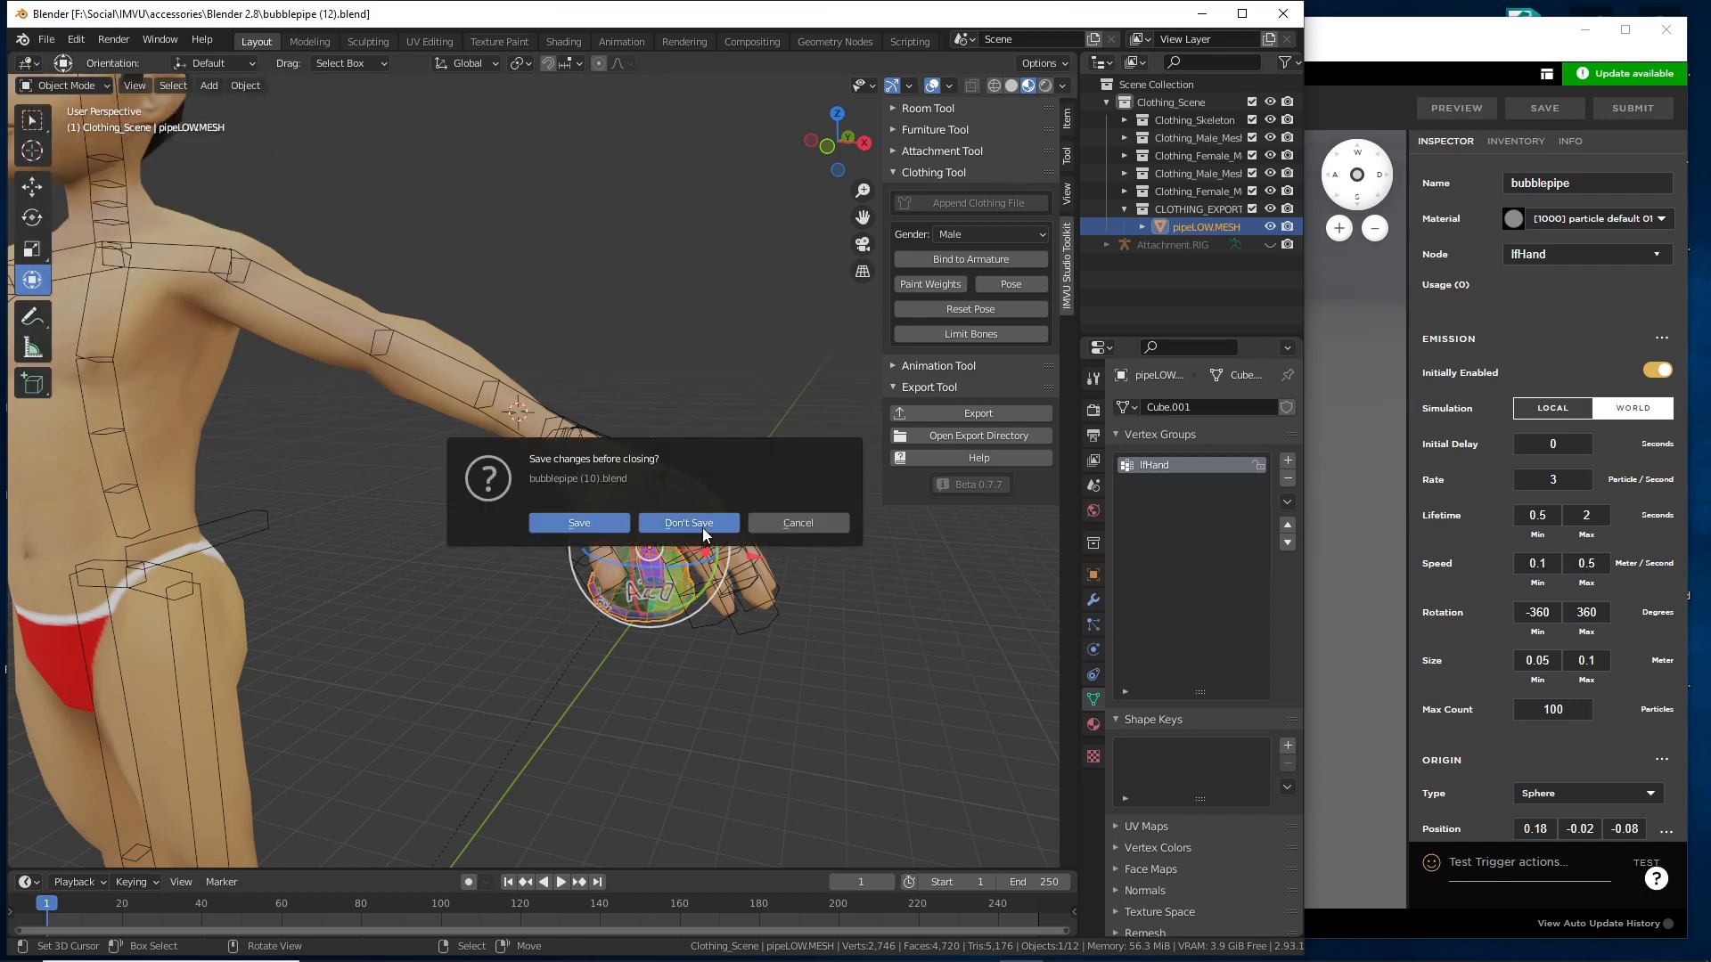
# - Examine the Animation Tool scene and how the posed hand holds the pipe at the avatar's mouth
pyautogui.hotkey('ctrl', '2')
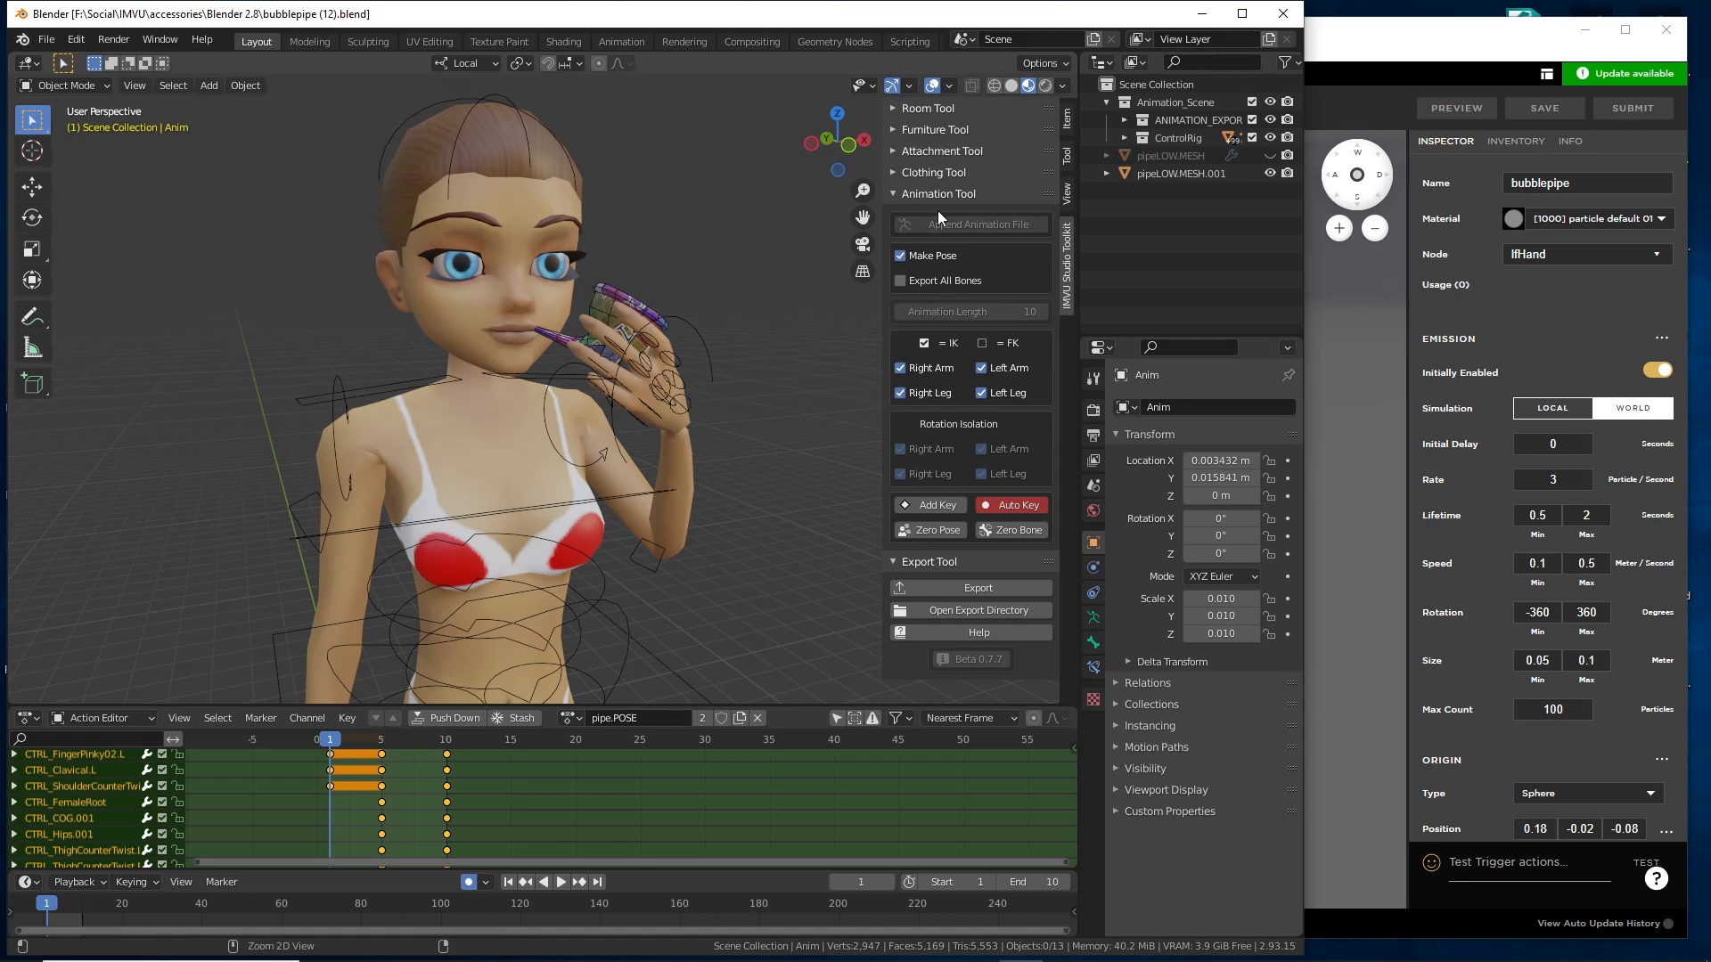
pyautogui.moveTo(908, 211); pyautogui.dragTo(960, 211)
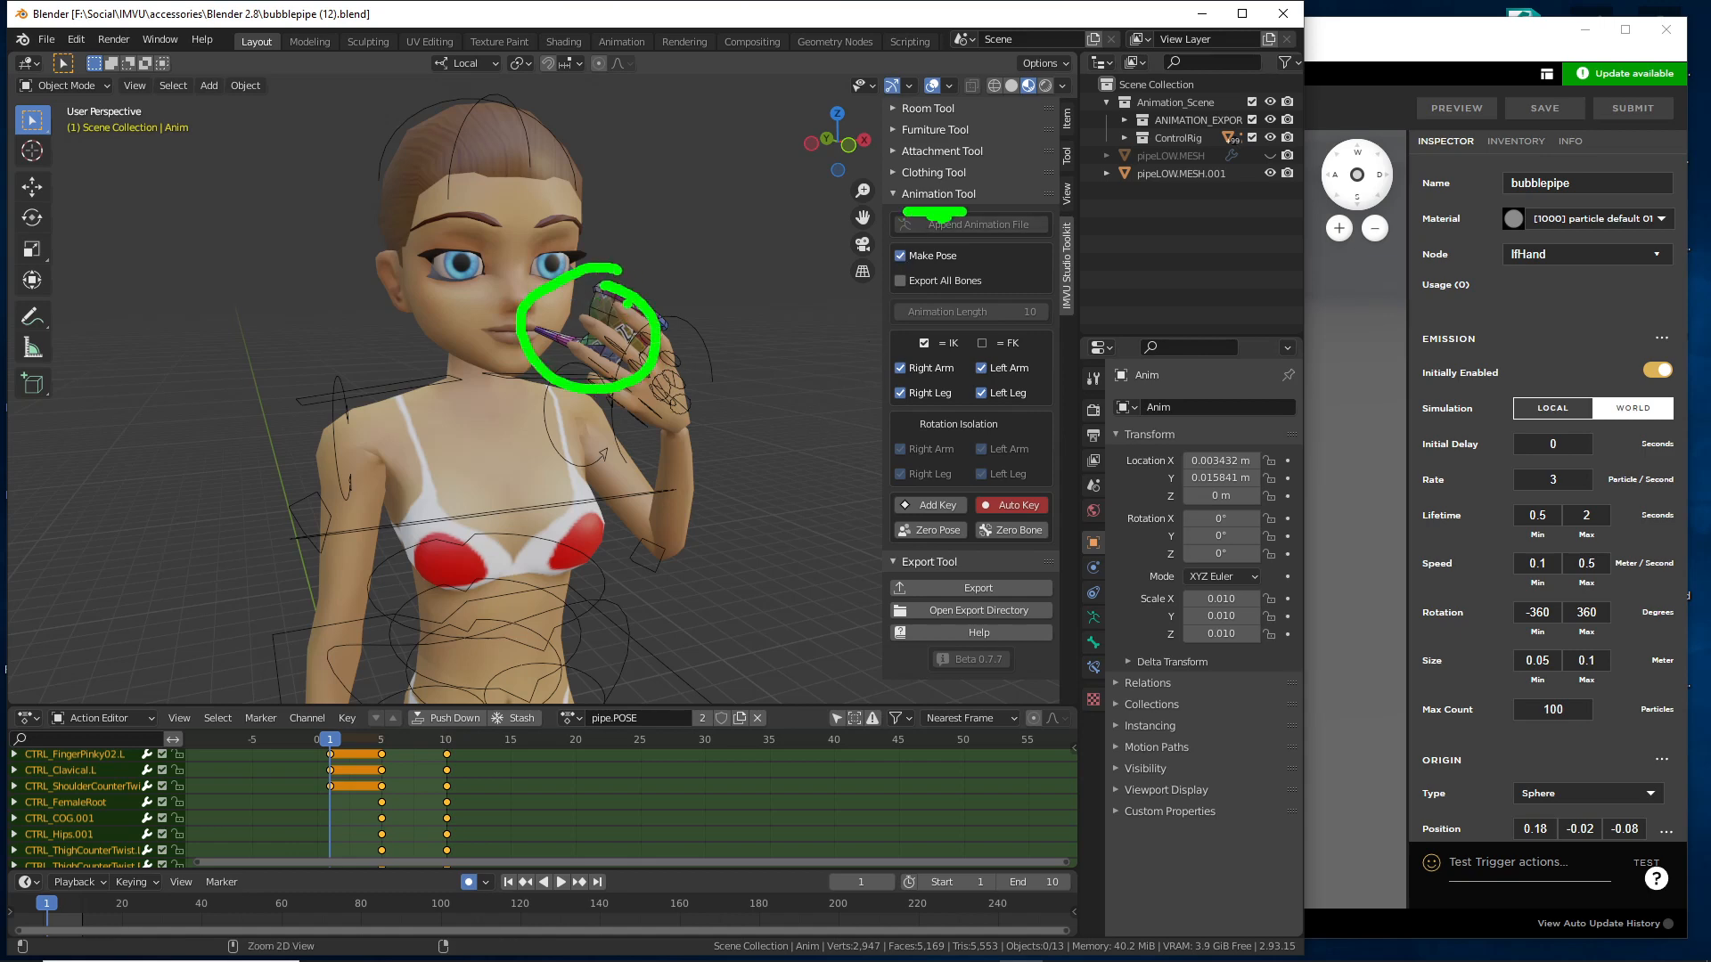
pyautogui.press('Escape')
pyautogui.moveTo(676, 337)
pyautogui.mouseDown(button='middle')
pyautogui.moveTo(636, 403)
pyautogui.moveTo(602, 406)
pyautogui.moveTo(681, 417)
pyautogui.moveTo(655, 462)
pyautogui.mouseUp(button='middle')
pyautogui.scroll(2, 635, 404)
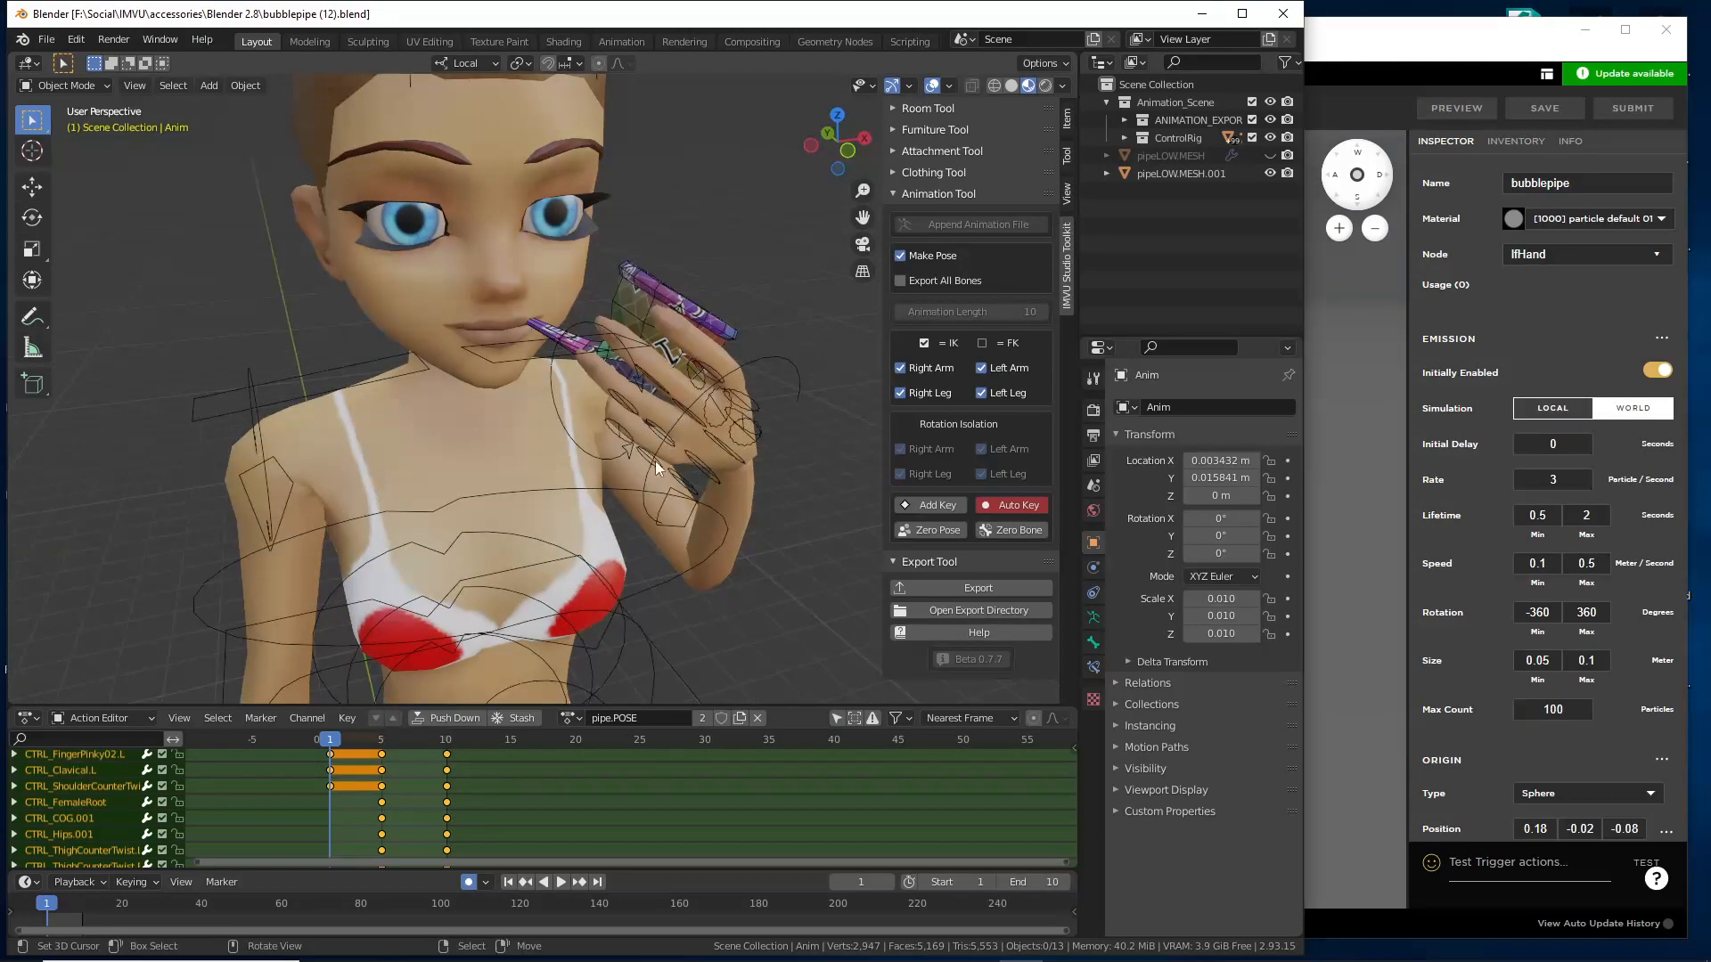
# - Try moving the left-hand IK control CTRL_IK_Hand.L in Pose Mode, inspect the hand, and return to IMVU Studio
pyautogui.click(744, 369)
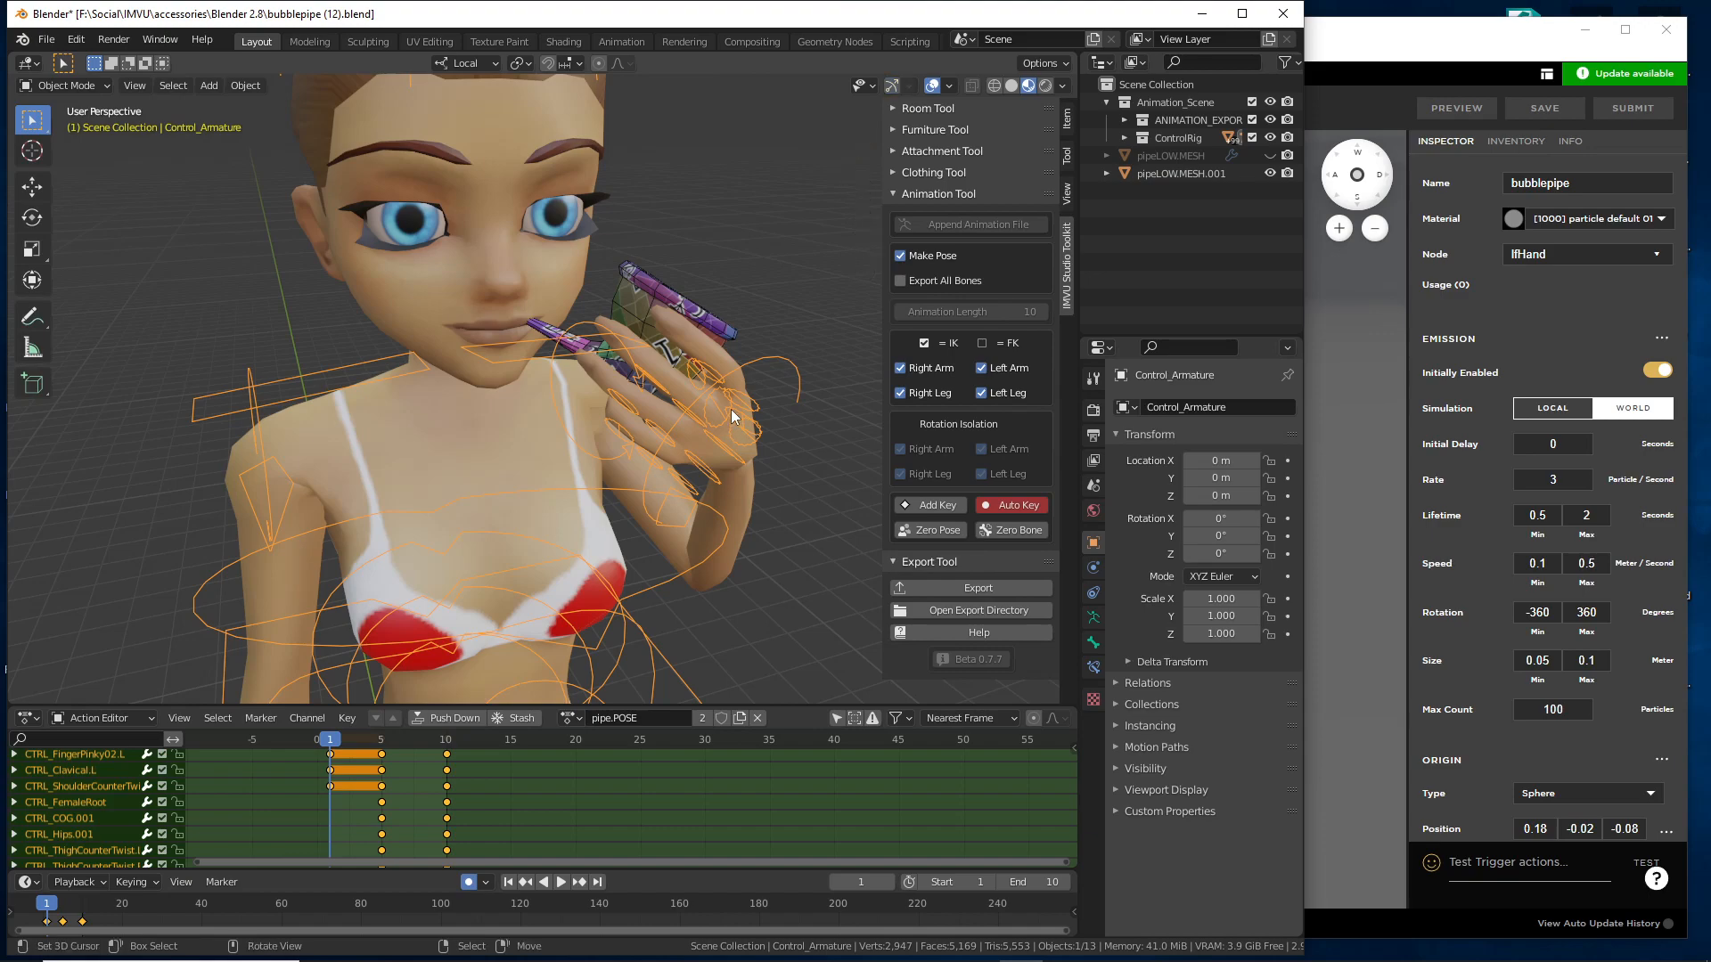
pyautogui.hotkey('ctrl', 'Tab')
pyautogui.click(729, 374)
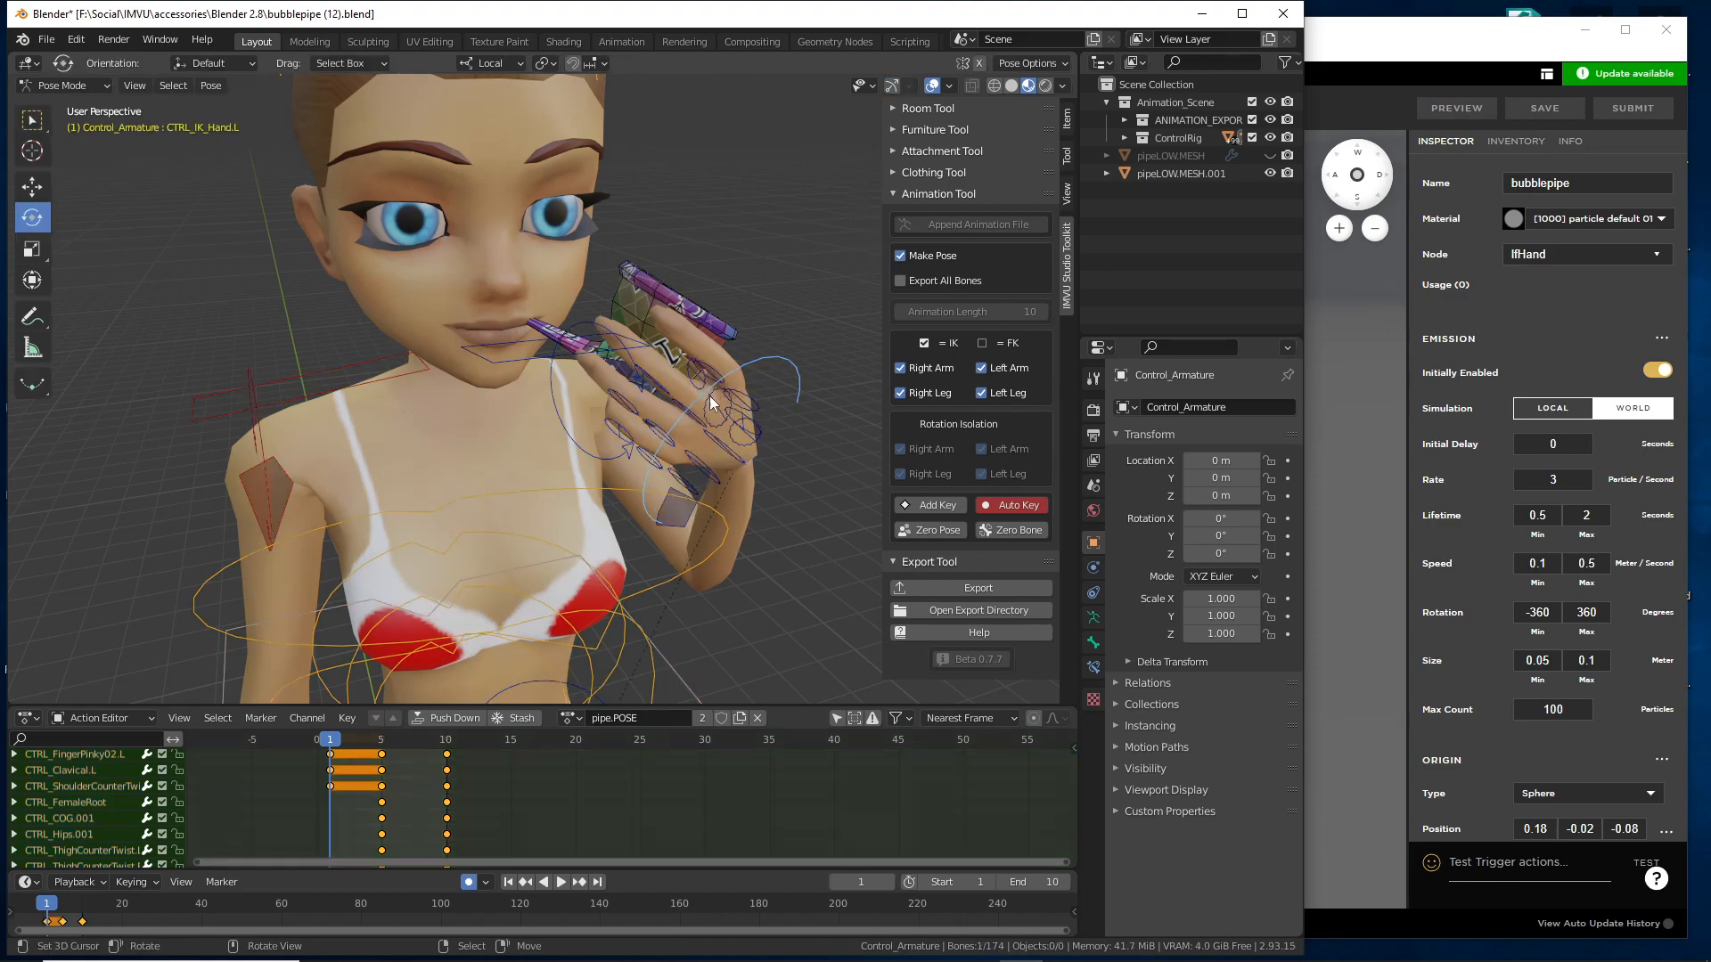
pyautogui.press('g')
pyautogui.rightClick(802, 459)
pyautogui.moveTo(802, 460); pyautogui.dragTo(707, 478, button='middle')
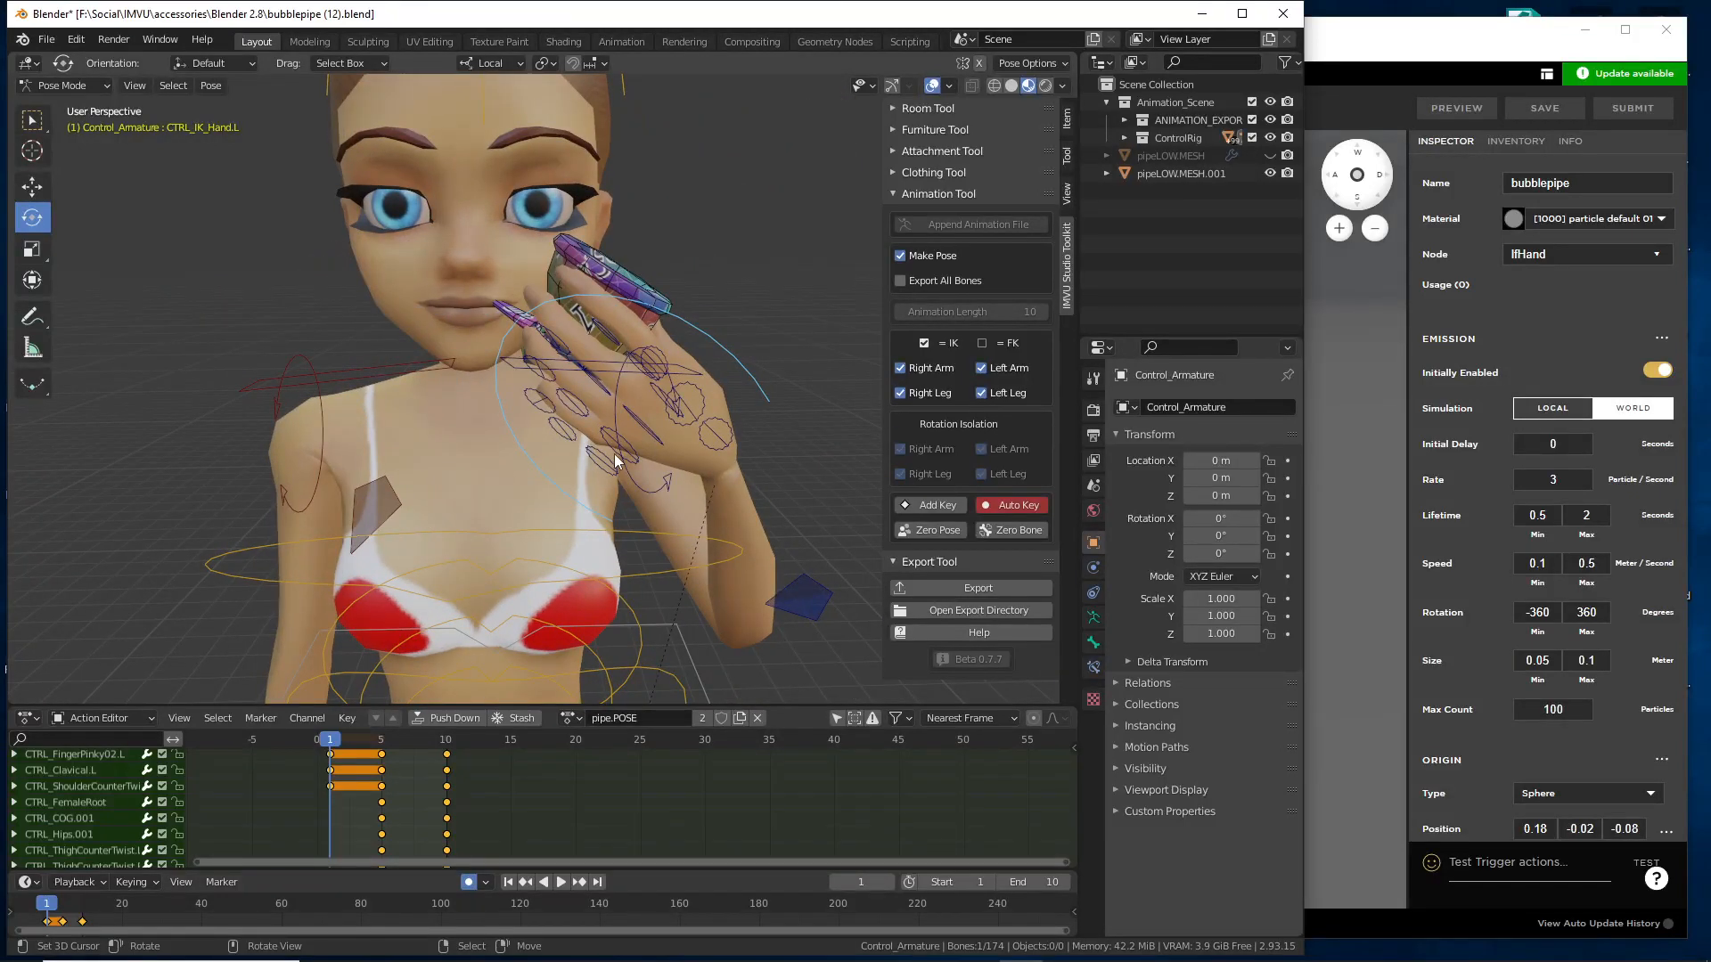
pyautogui.click(1370, 36)
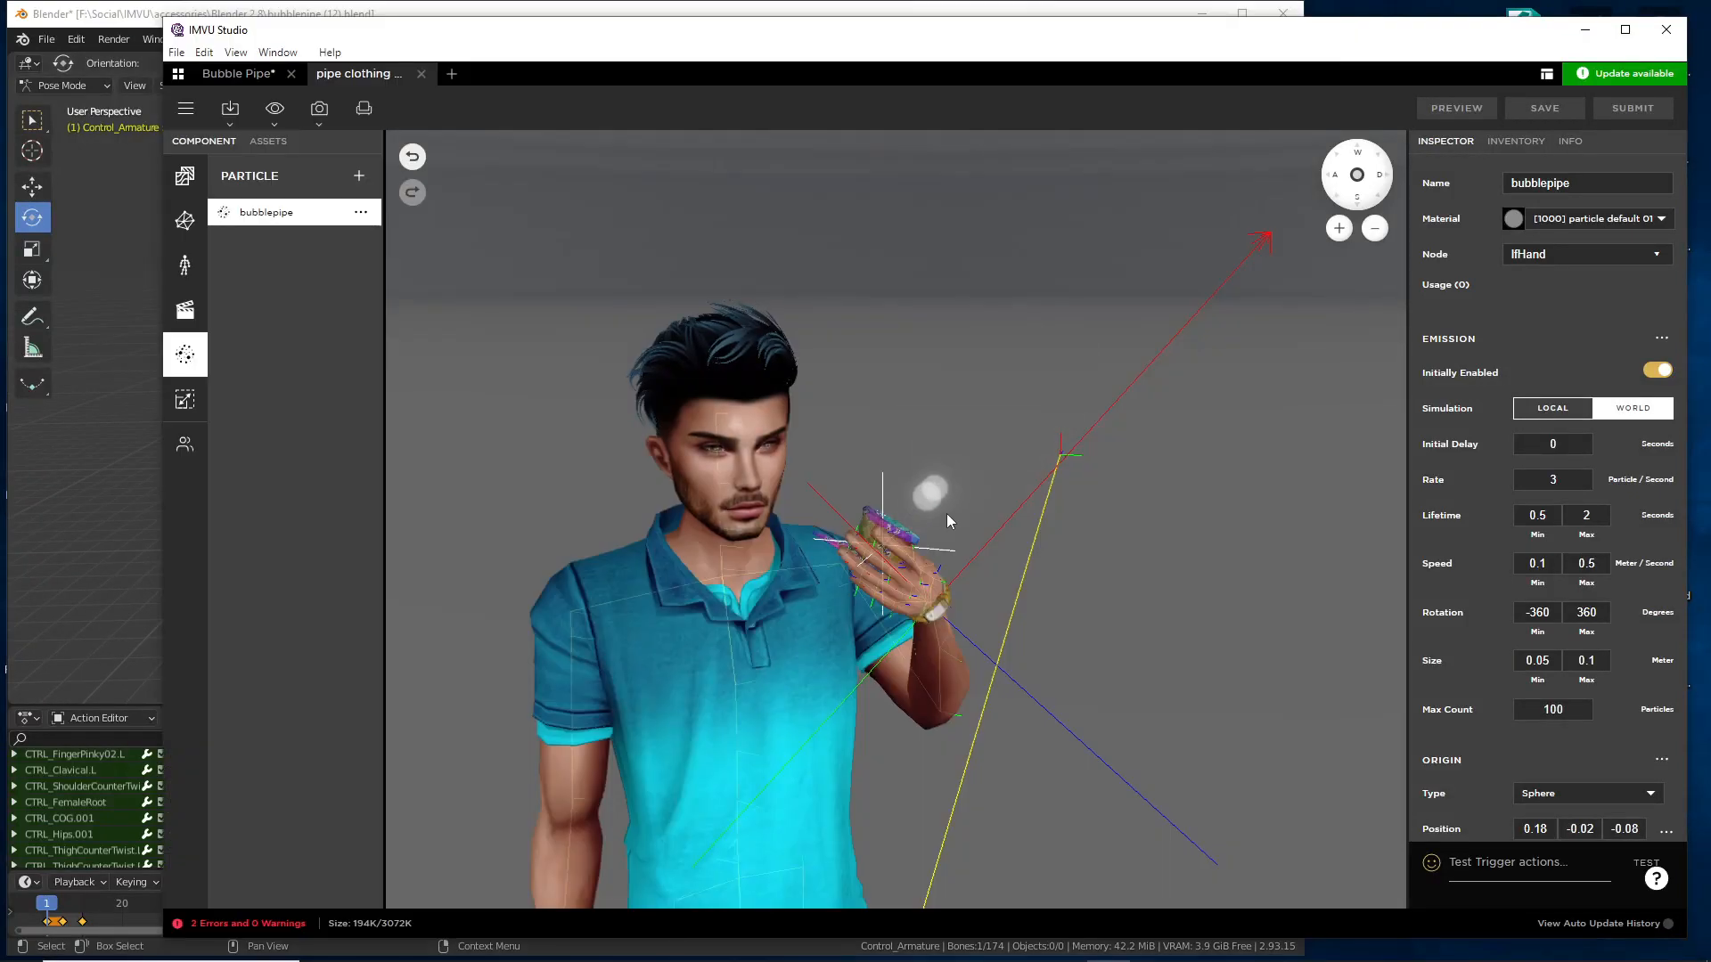
# - Select the pipeLOW.MESH mesh in the pipe clothing project and examine its mesh ID in relation to the other meshes
pyautogui.moveTo(827, 644); pyautogui.dragTo(884, 674)
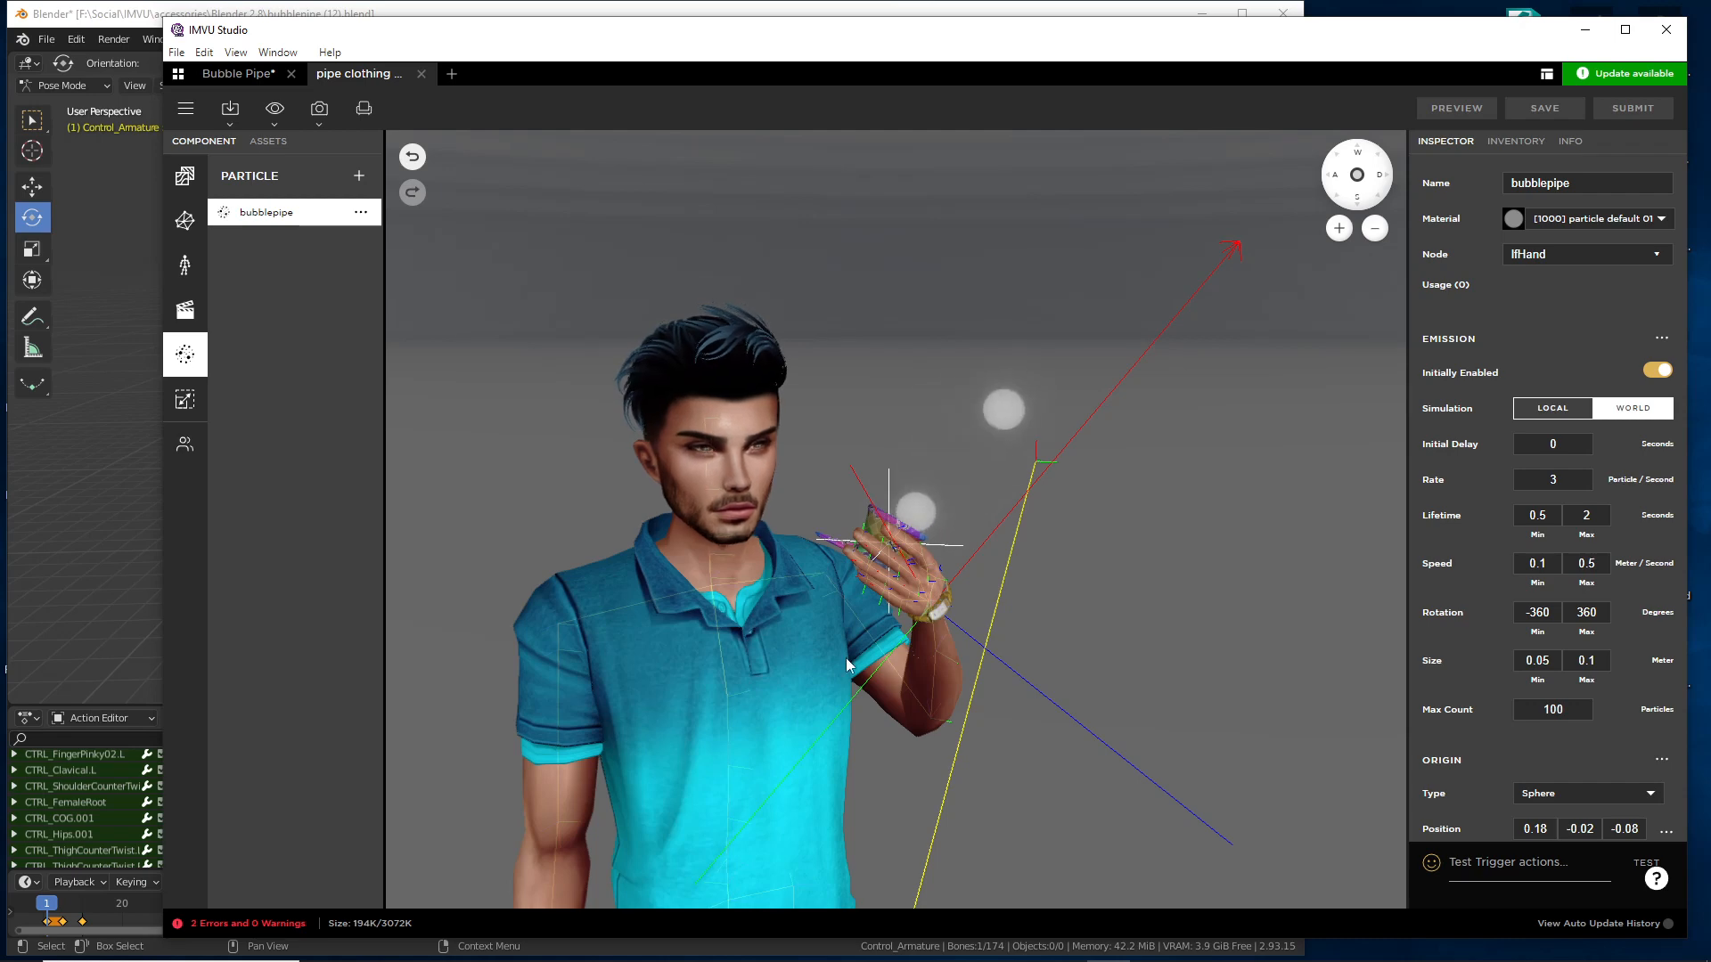
pyautogui.click(185, 223)
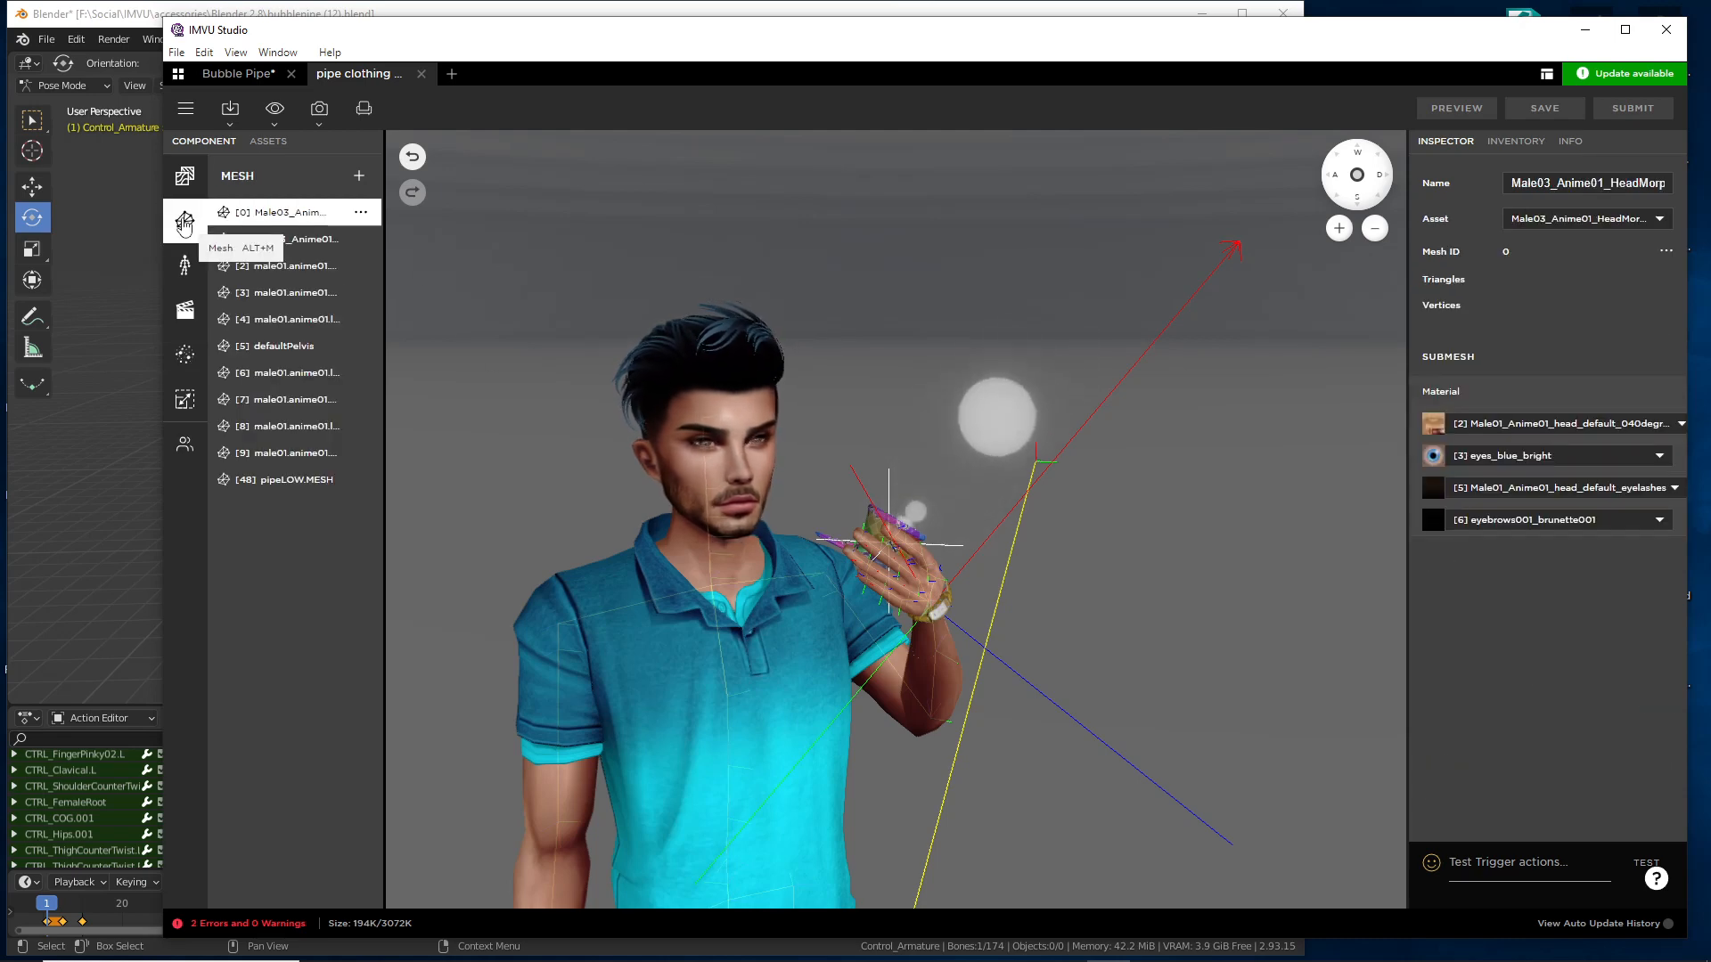
pyautogui.click(272, 483)
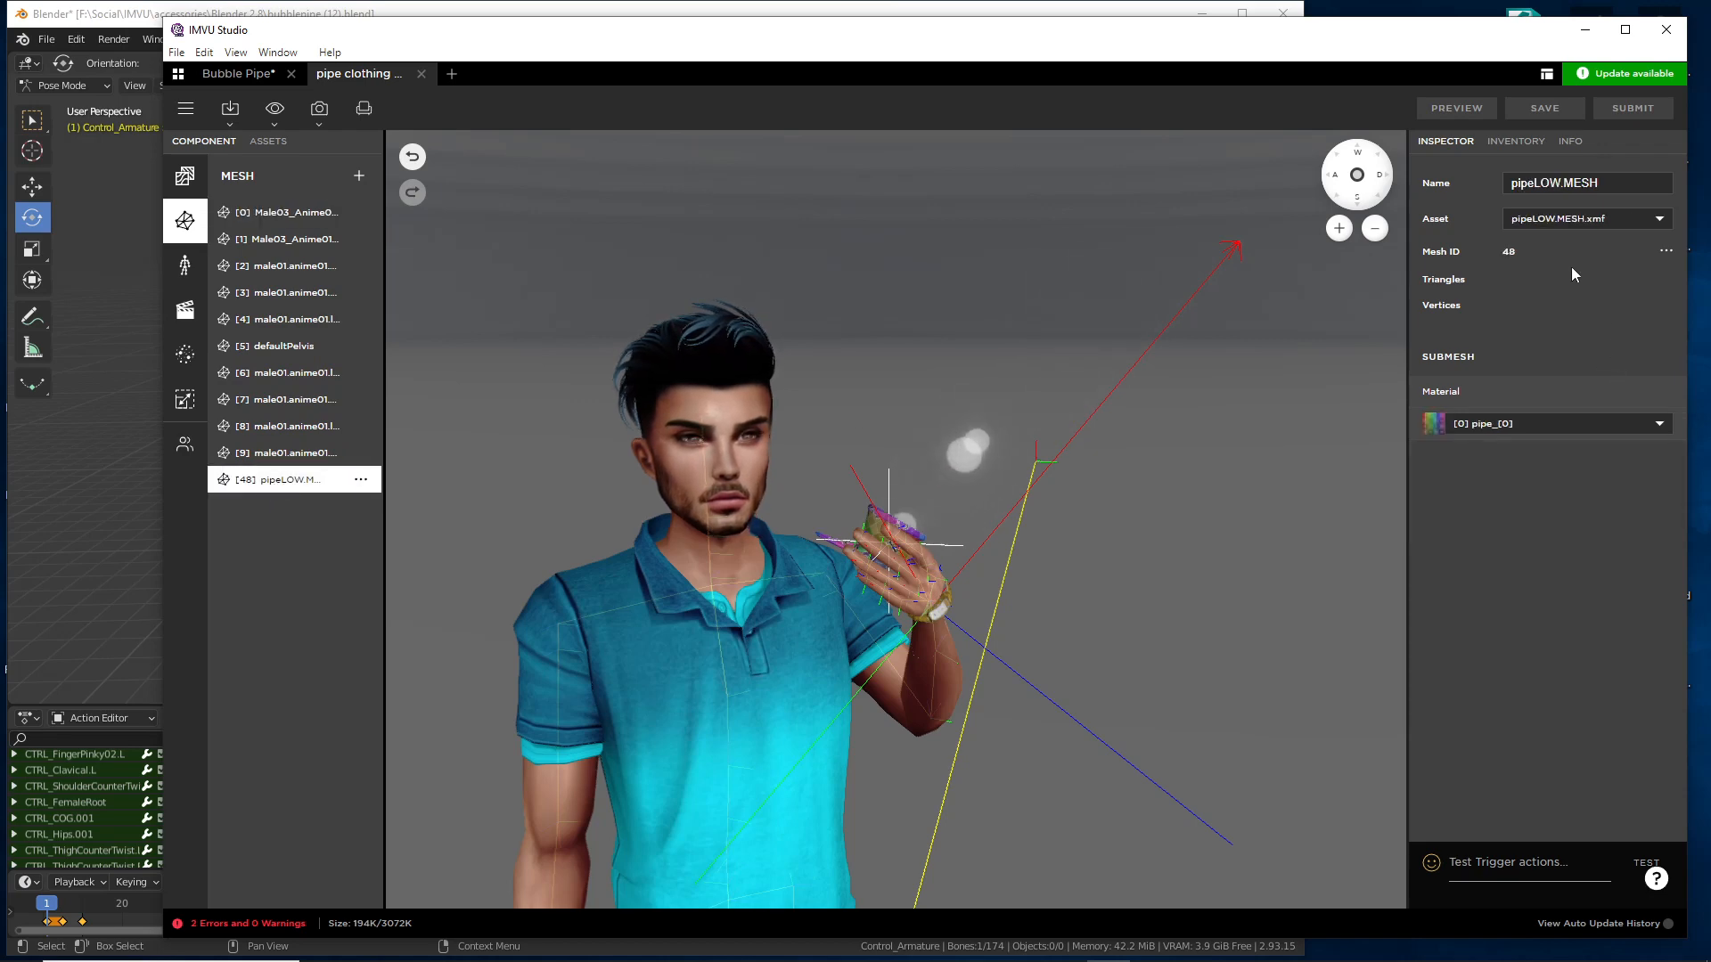
pyautogui.hotkey('ctrl', '2')
pyautogui.moveTo(1487, 241); pyautogui.dragTo(1488, 275)
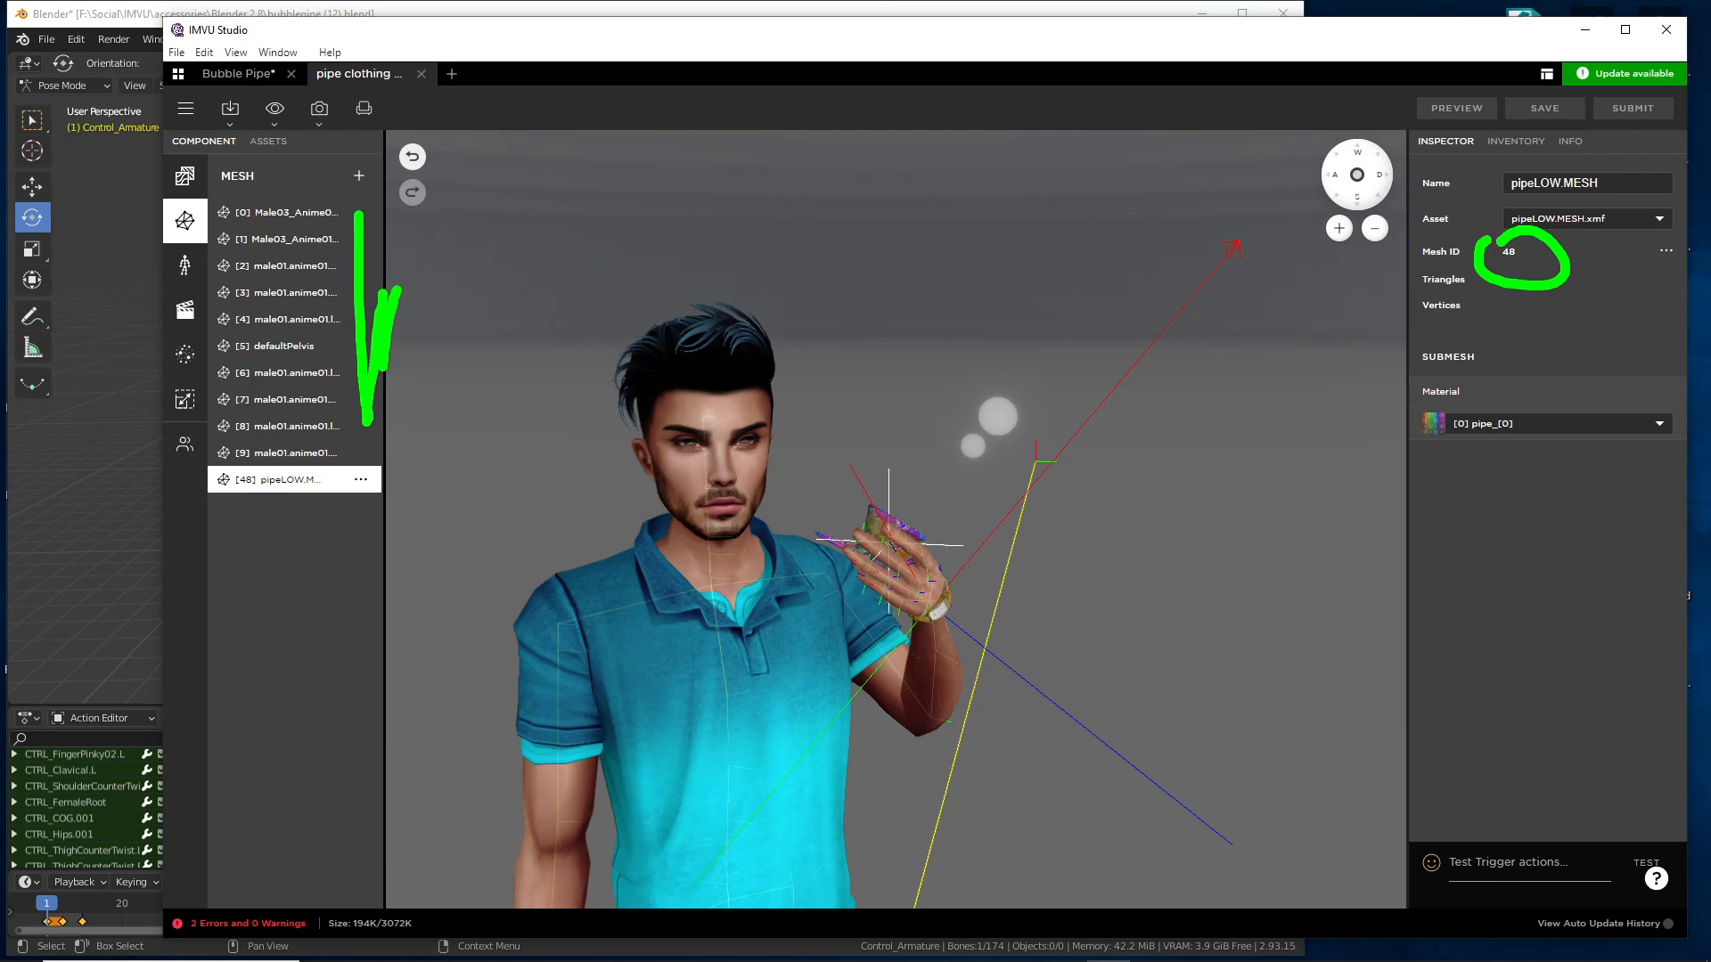
pyautogui.press('Escape')
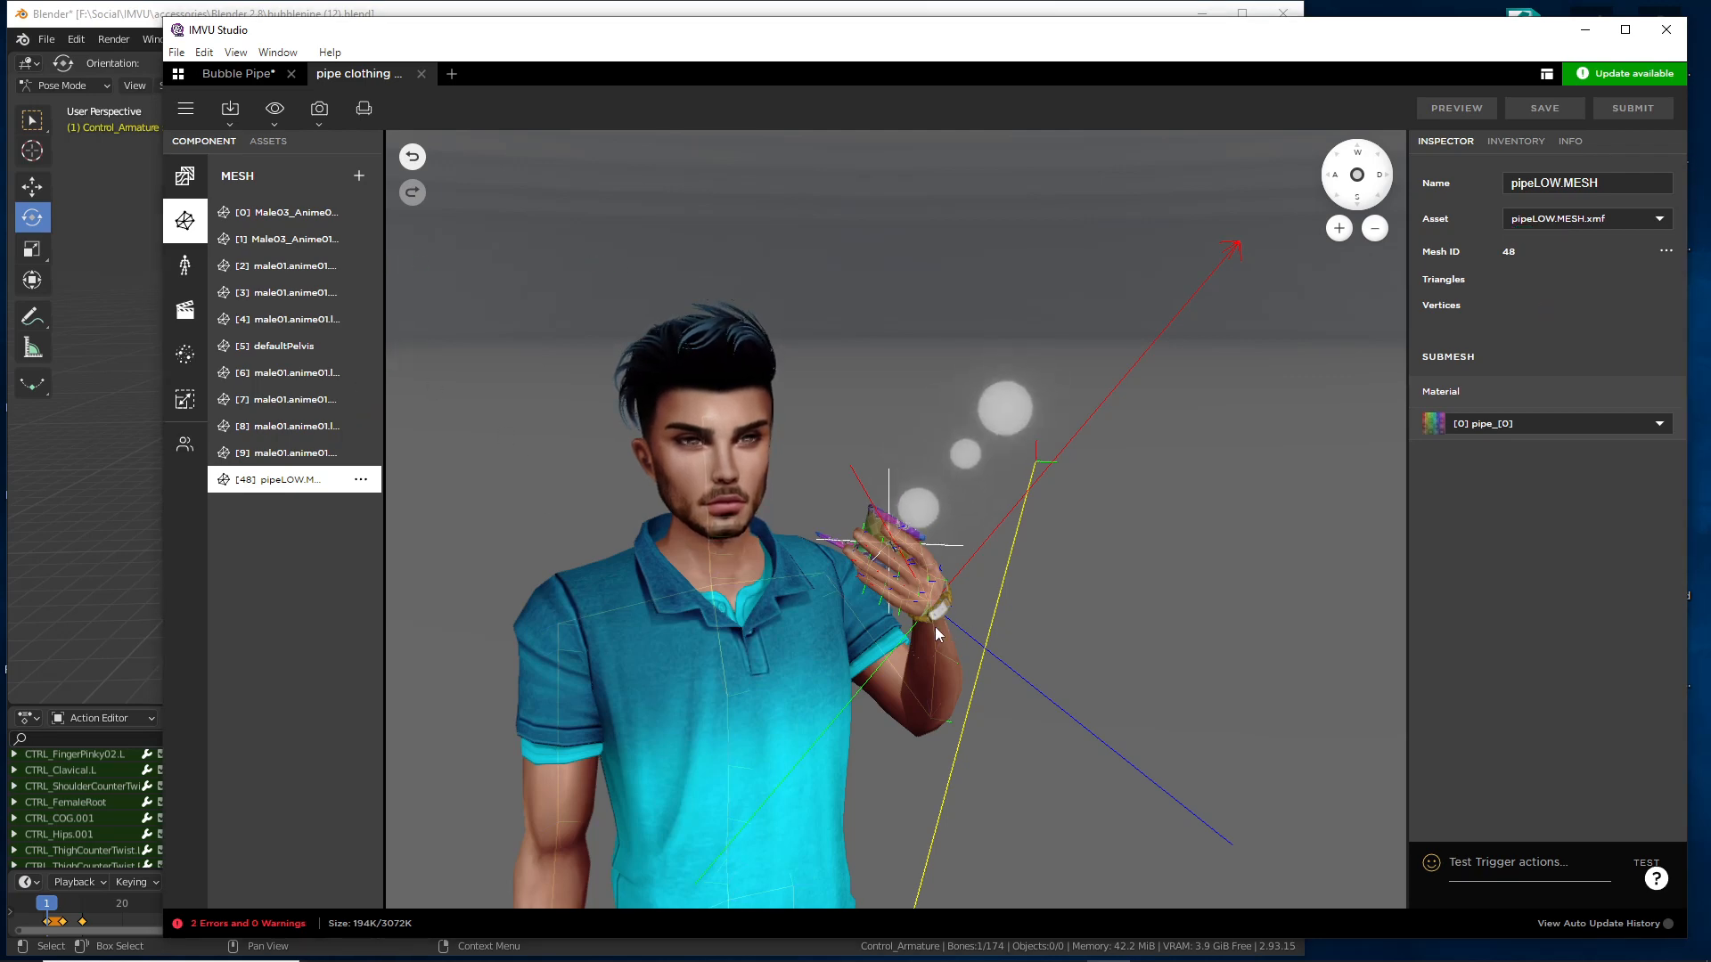
# - Show the pipe clothing project's actions and examine the last stance.Standing entry in the list
pyautogui.click(184, 314)
pyautogui.hotkey('ctrl', '2')
pyautogui.moveTo(163, 290); pyautogui.dragTo(152, 304)
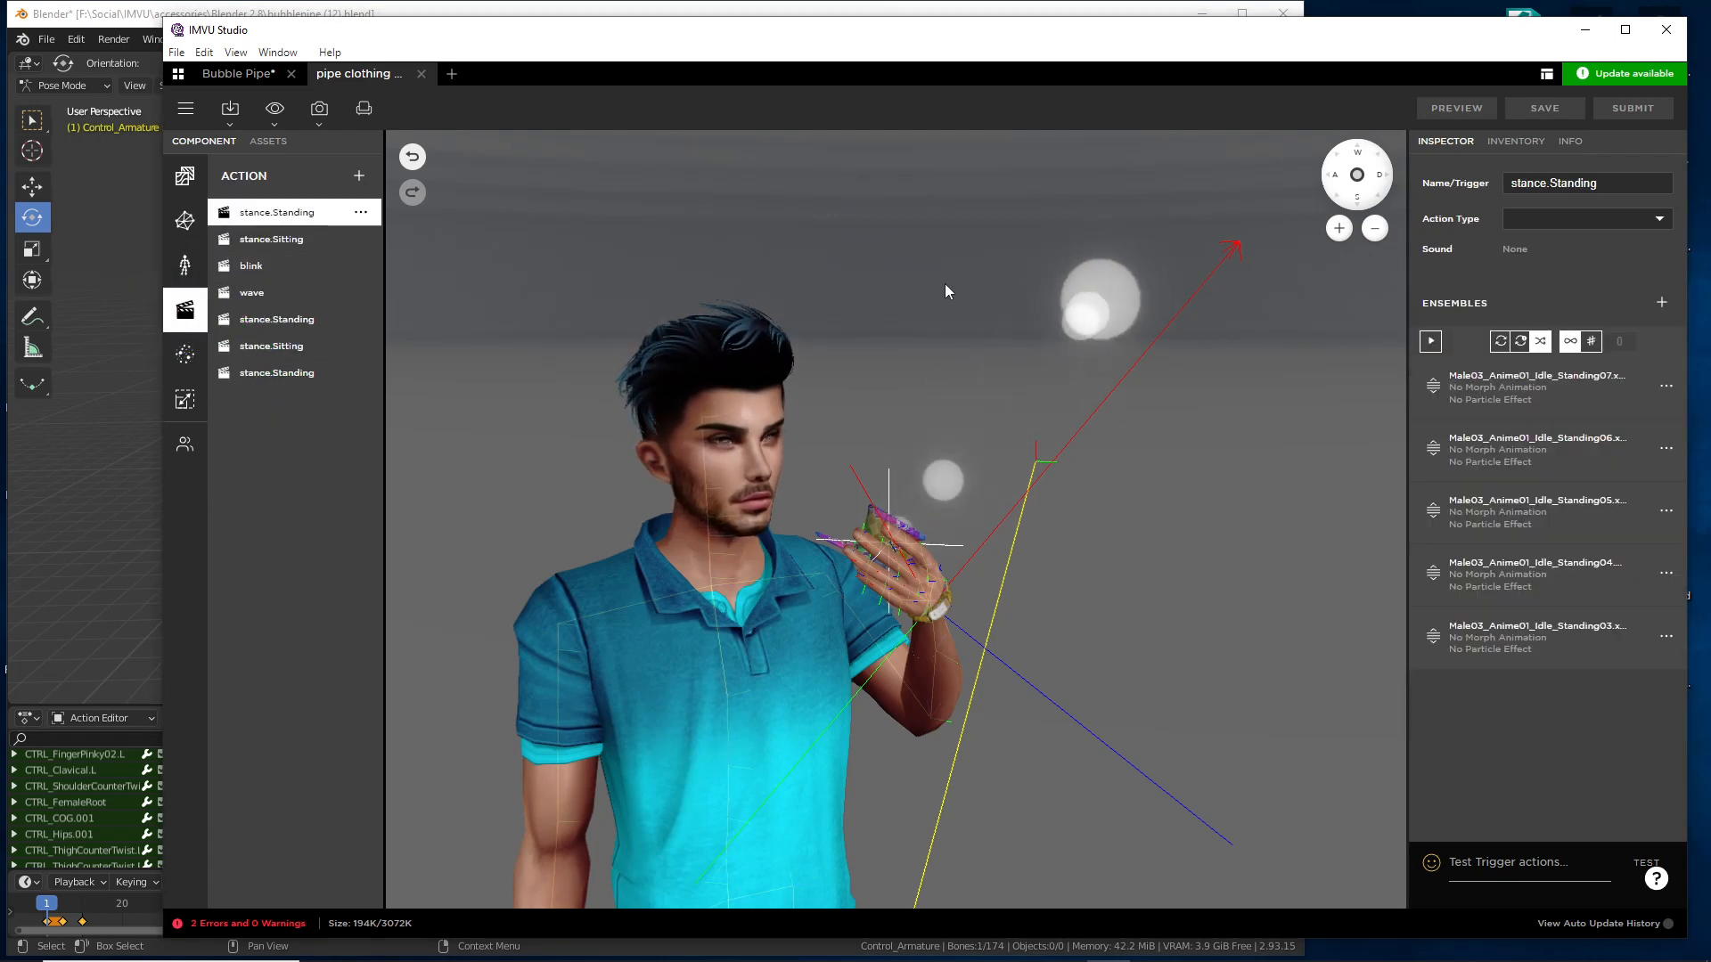
pyautogui.press('Escape')
pyautogui.hotkey('ctrl', '2')
pyautogui.moveTo(221, 396); pyautogui.dragTo(343, 400)
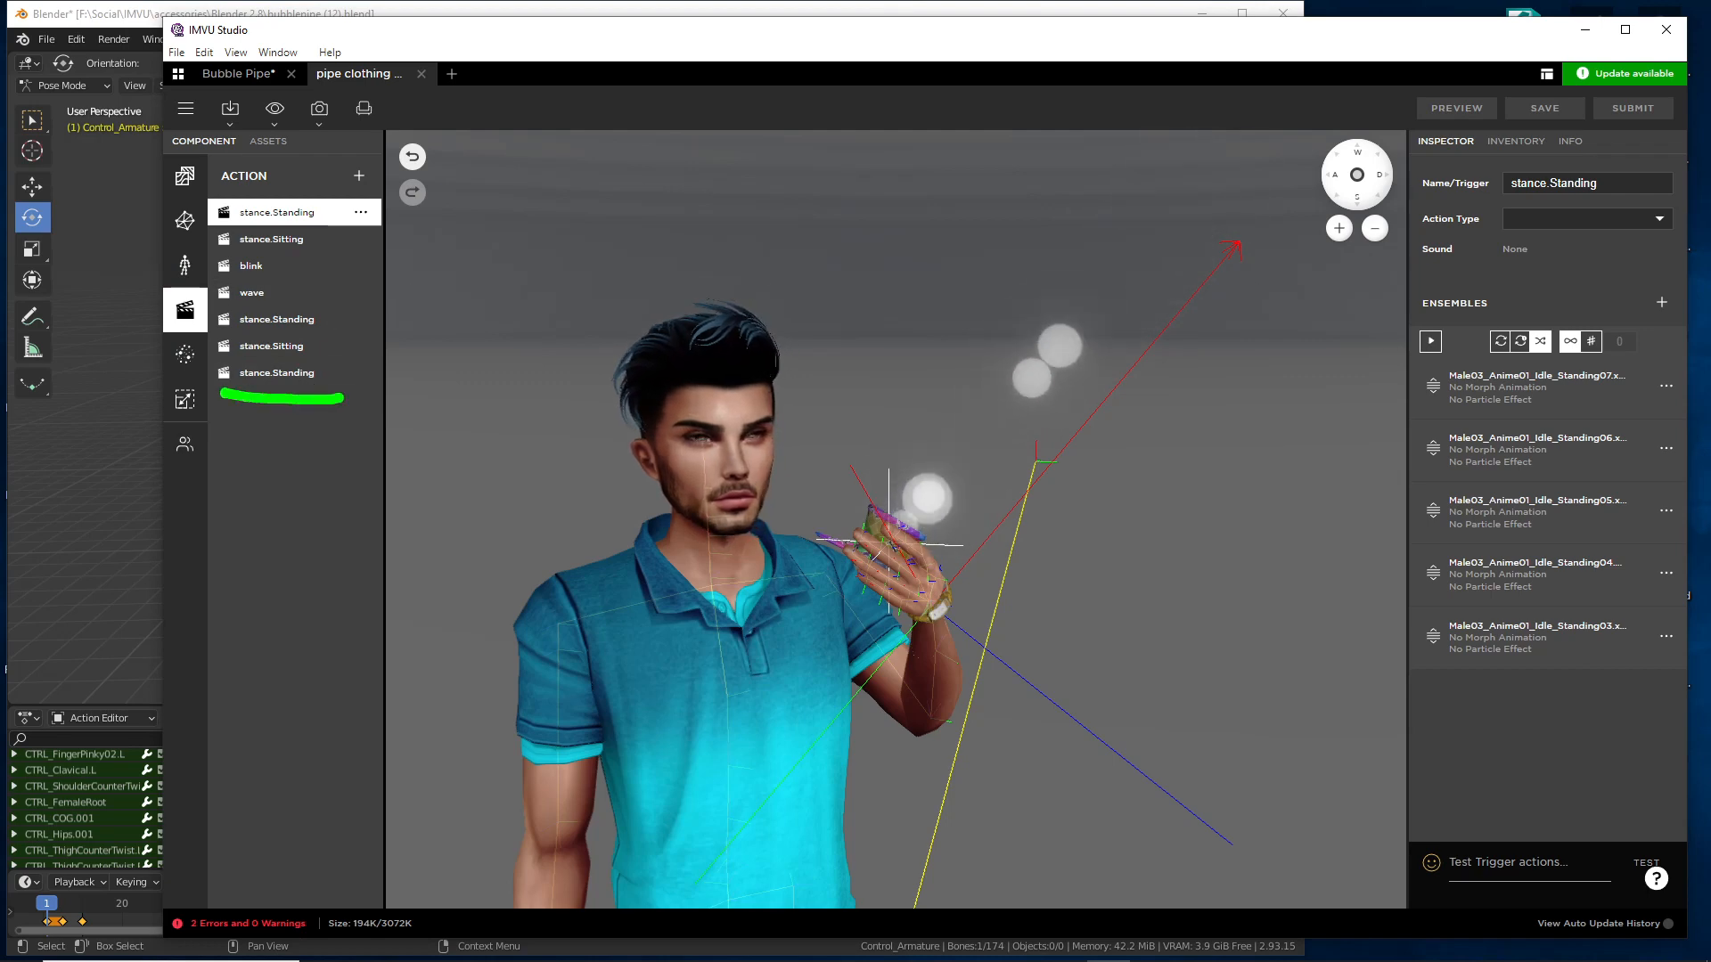
pyautogui.press('Escape')
# - Examine the pipe pose ensemble of the last stance.Standing action, checking its asset, duration and remaining settings, and close it
pyautogui.click(275, 373)
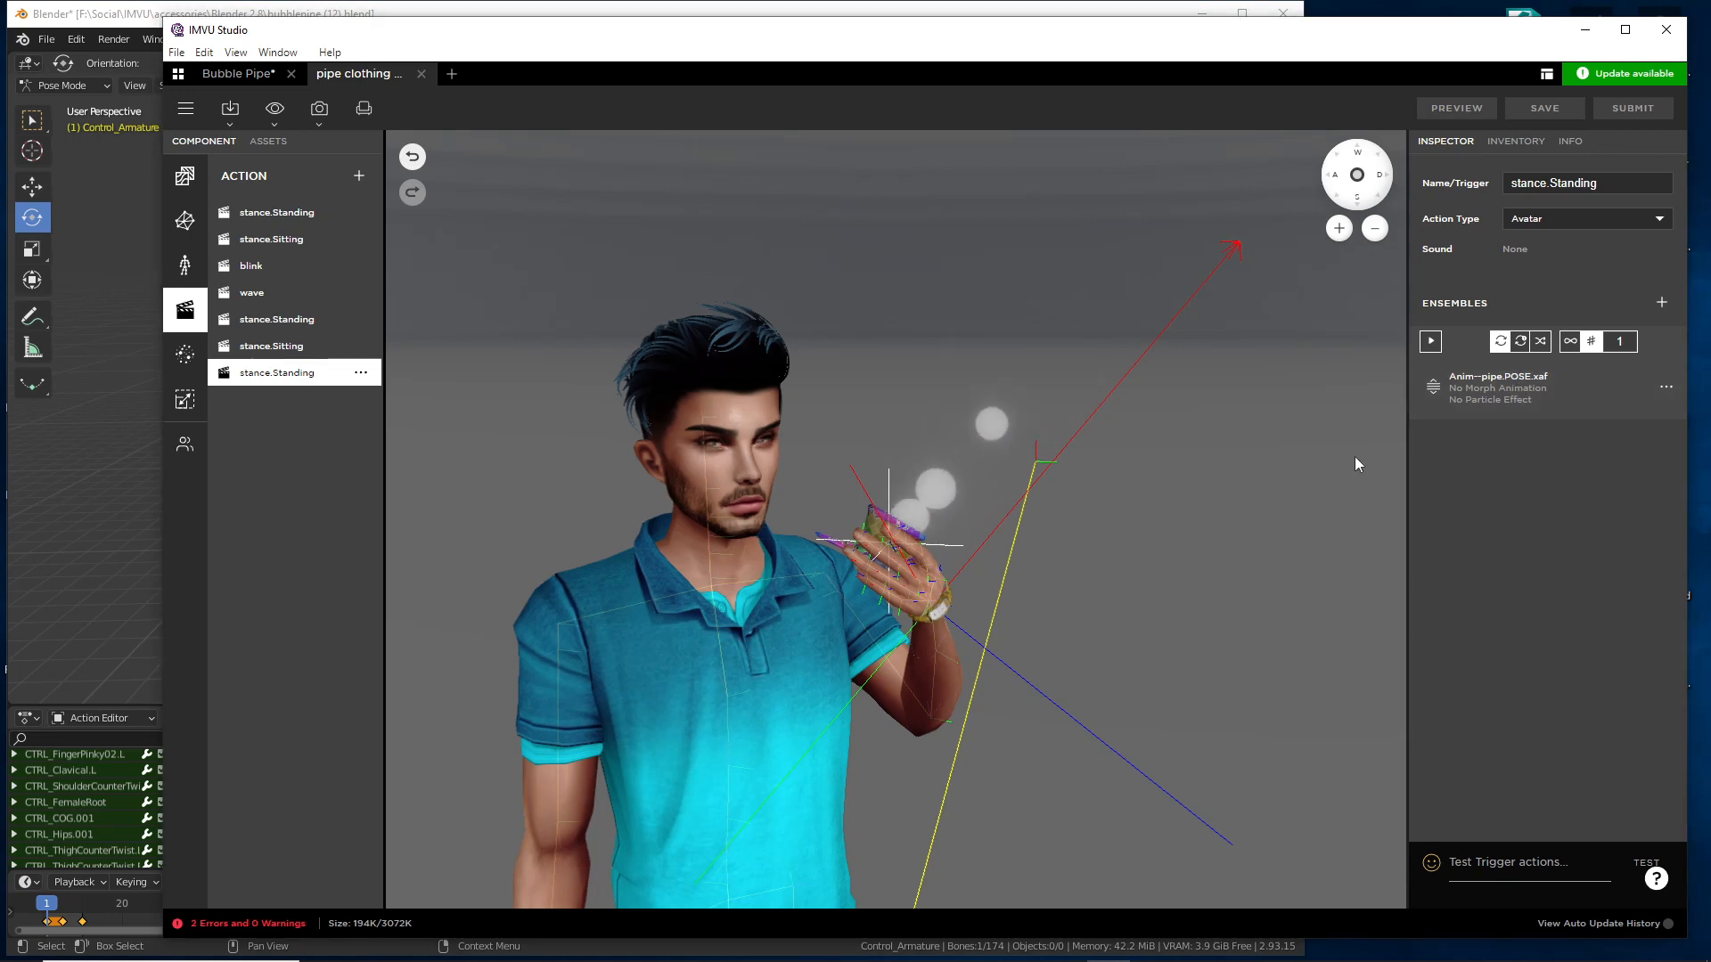
pyautogui.click(1665, 387)
pyautogui.click(1577, 406)
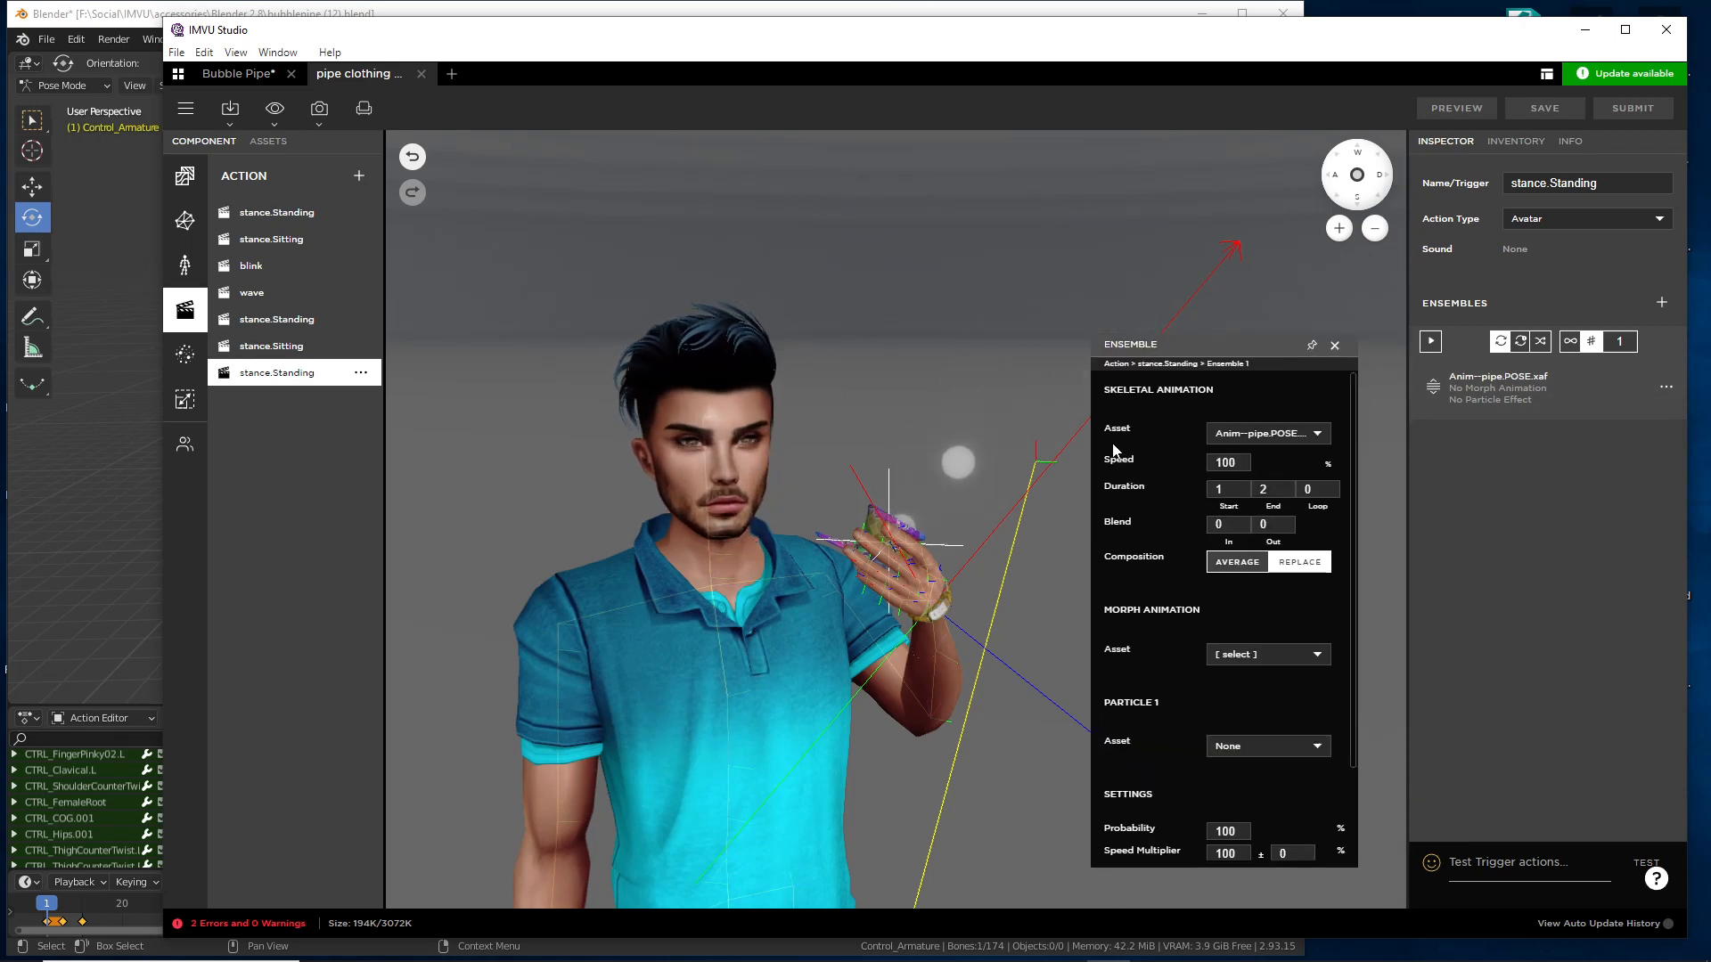
pyautogui.hotkey('ctrl', '2')
pyautogui.moveTo(1103, 446); pyautogui.dragTo(1128, 443)
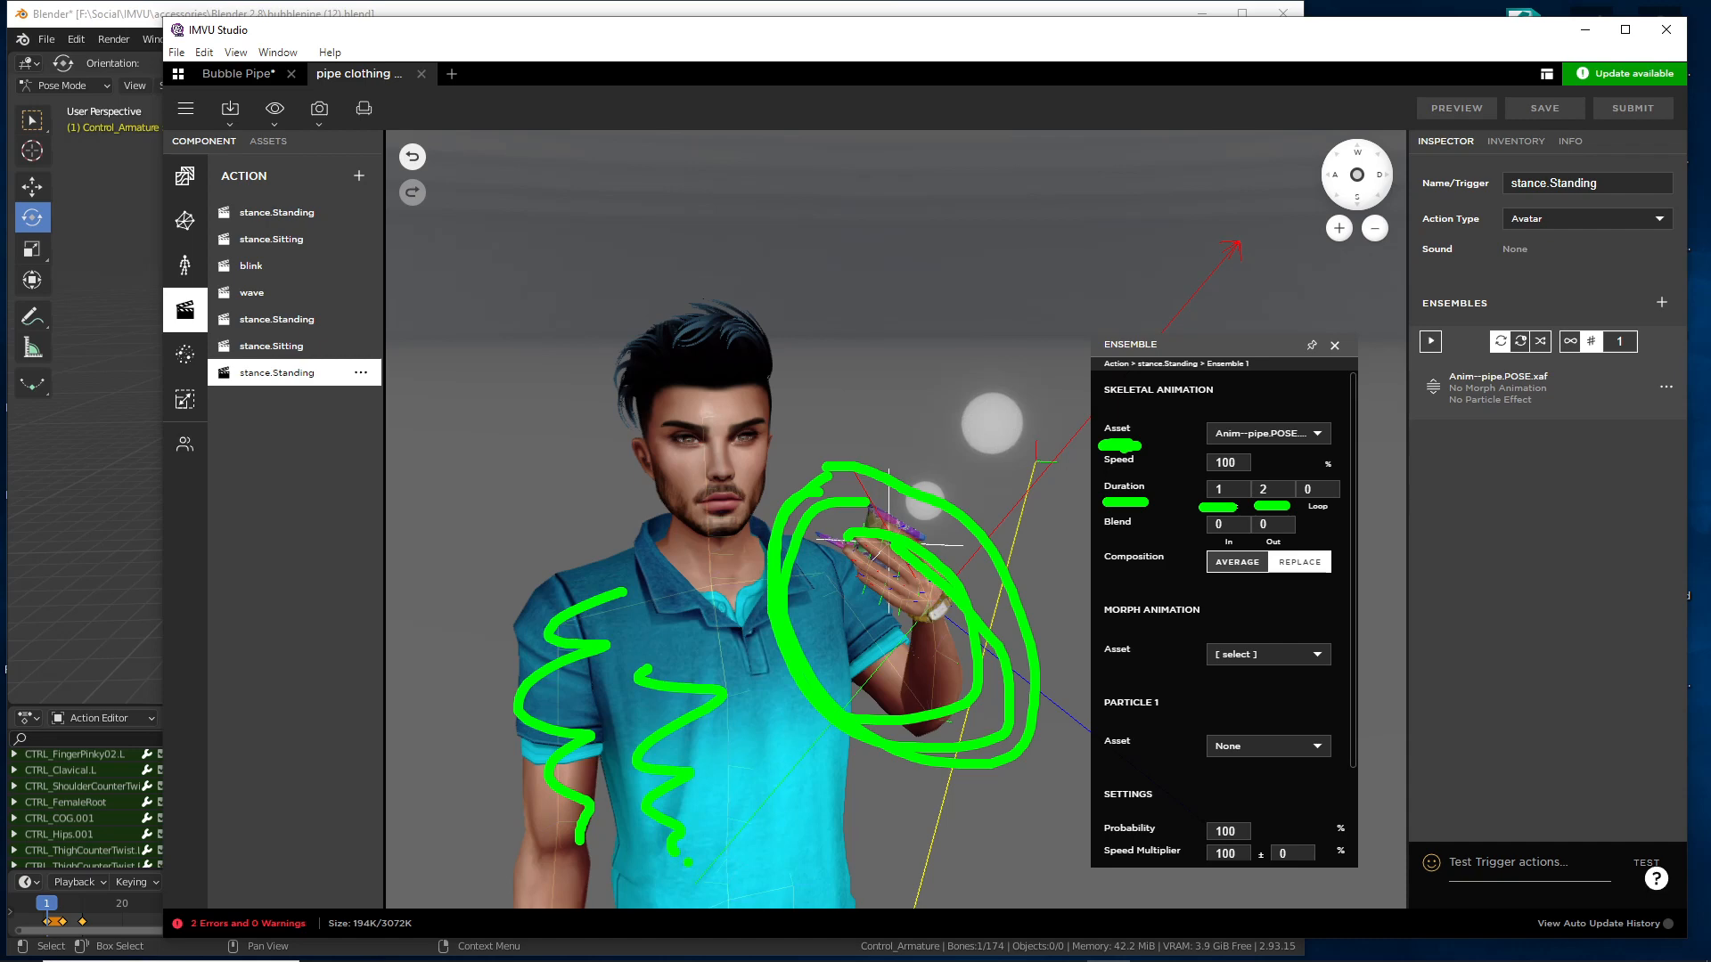
pyautogui.press('Escape')
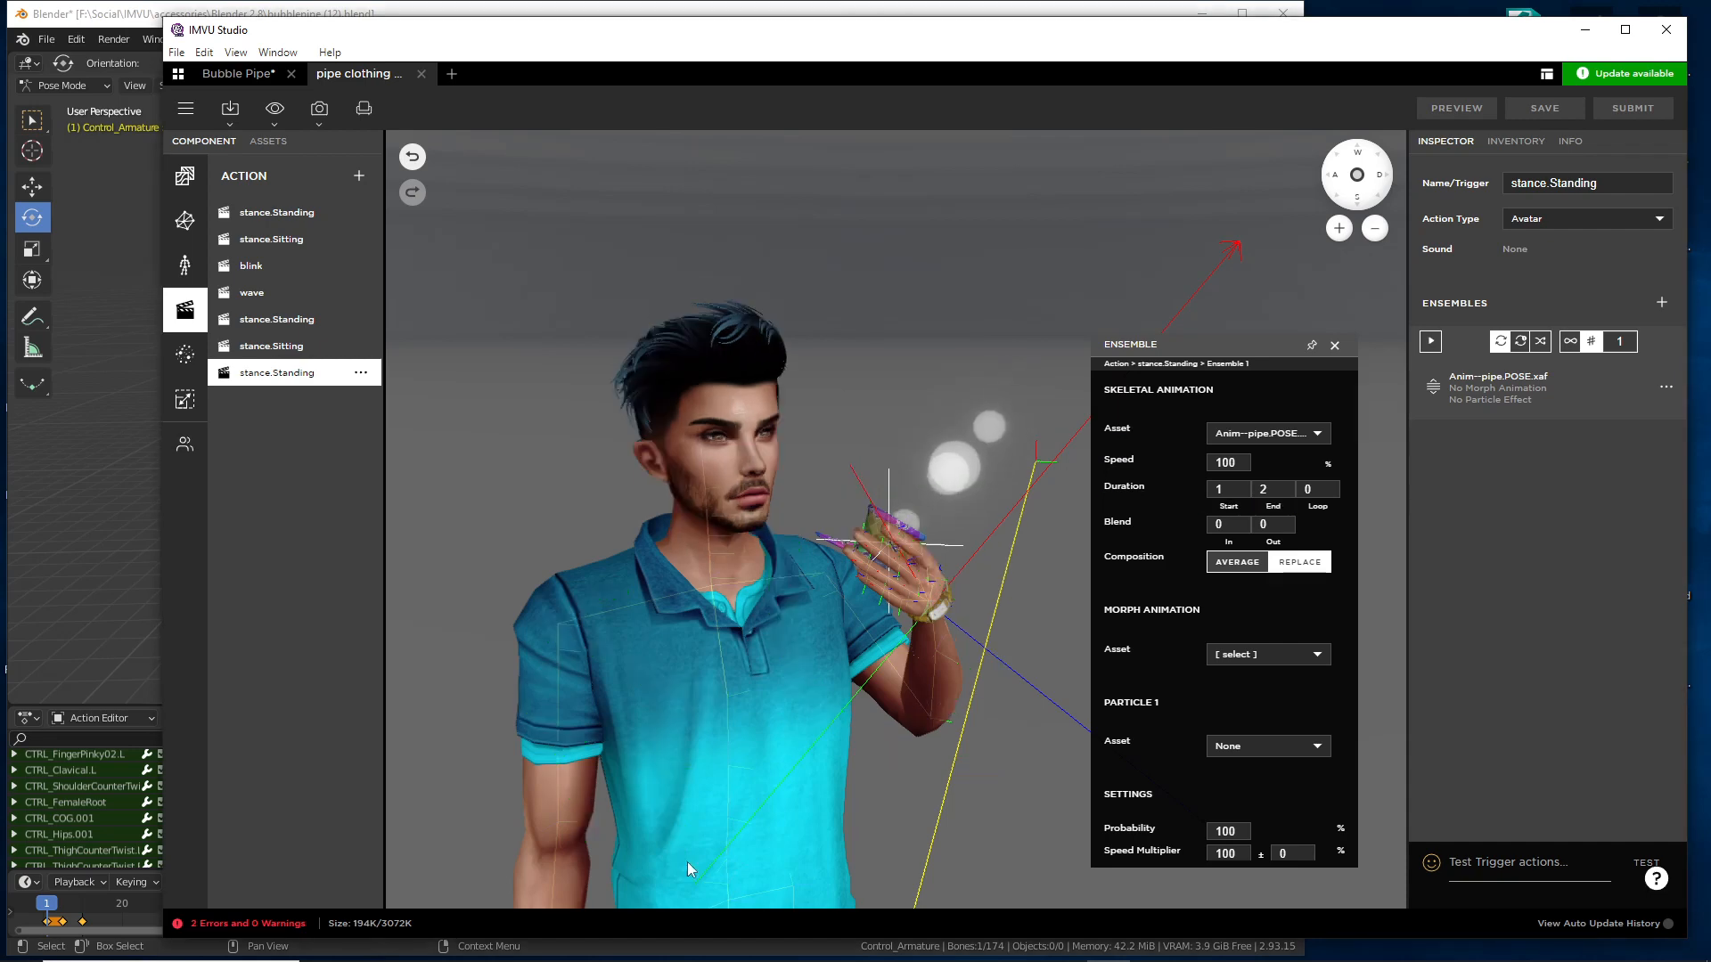
pyautogui.scroll(-1, 1211, 701)
pyautogui.scroll(-5, 1196, 692)
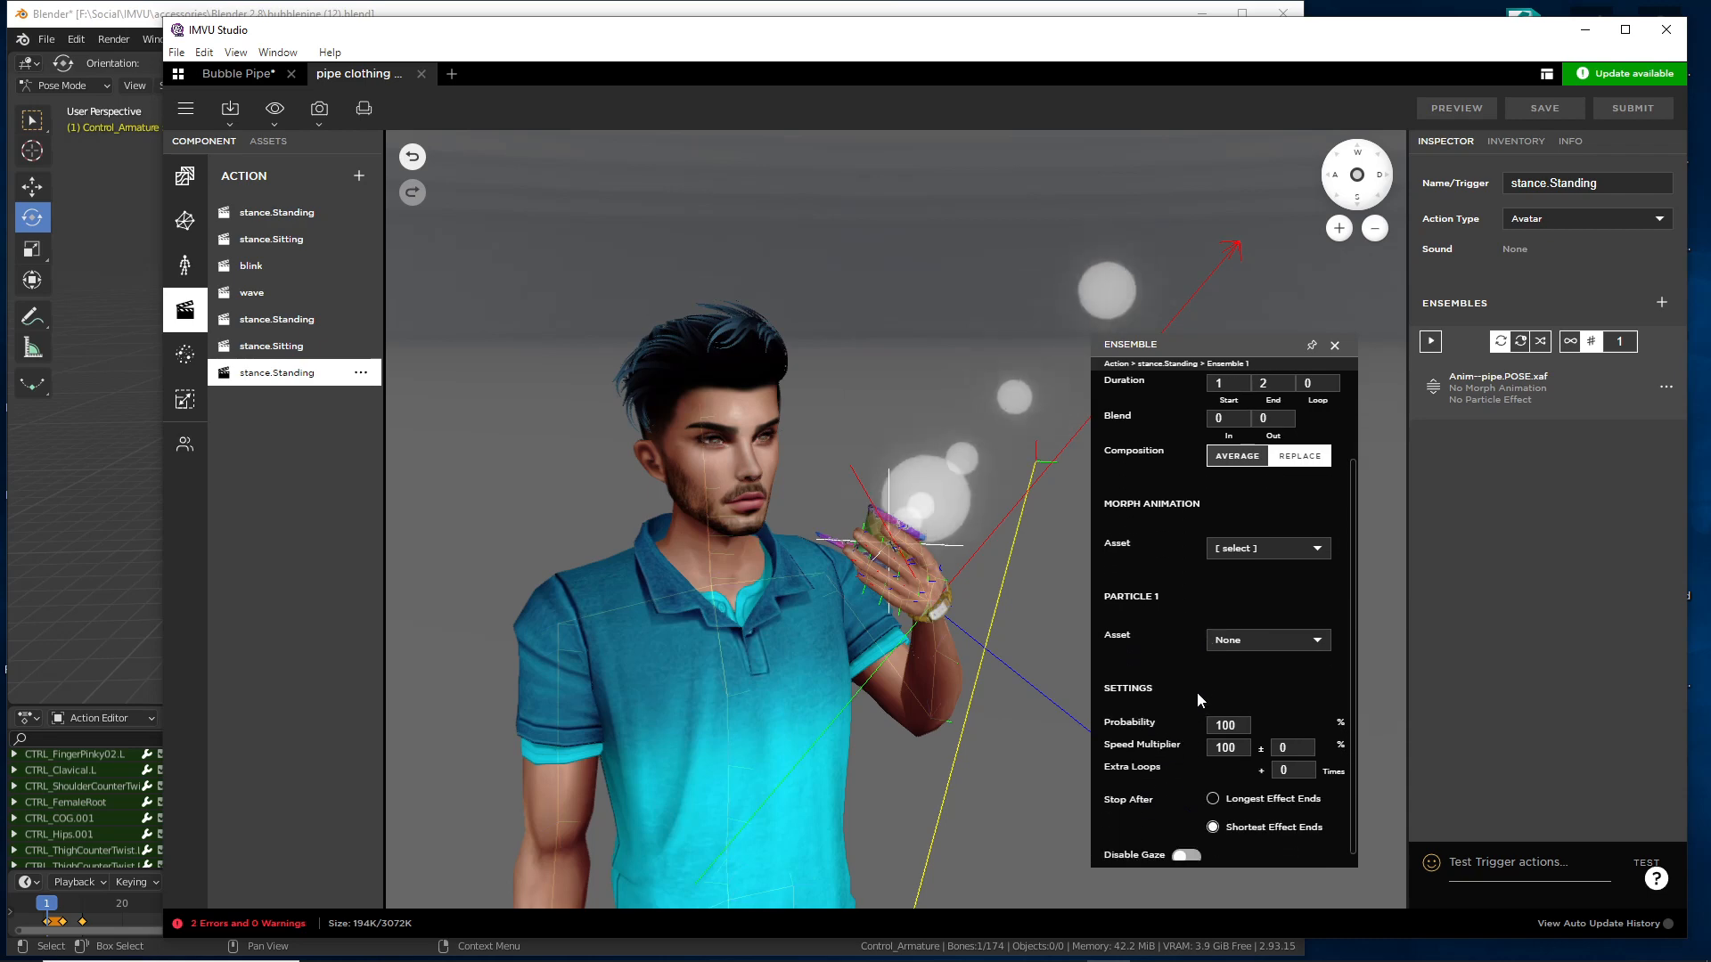
pyautogui.click(1336, 344)
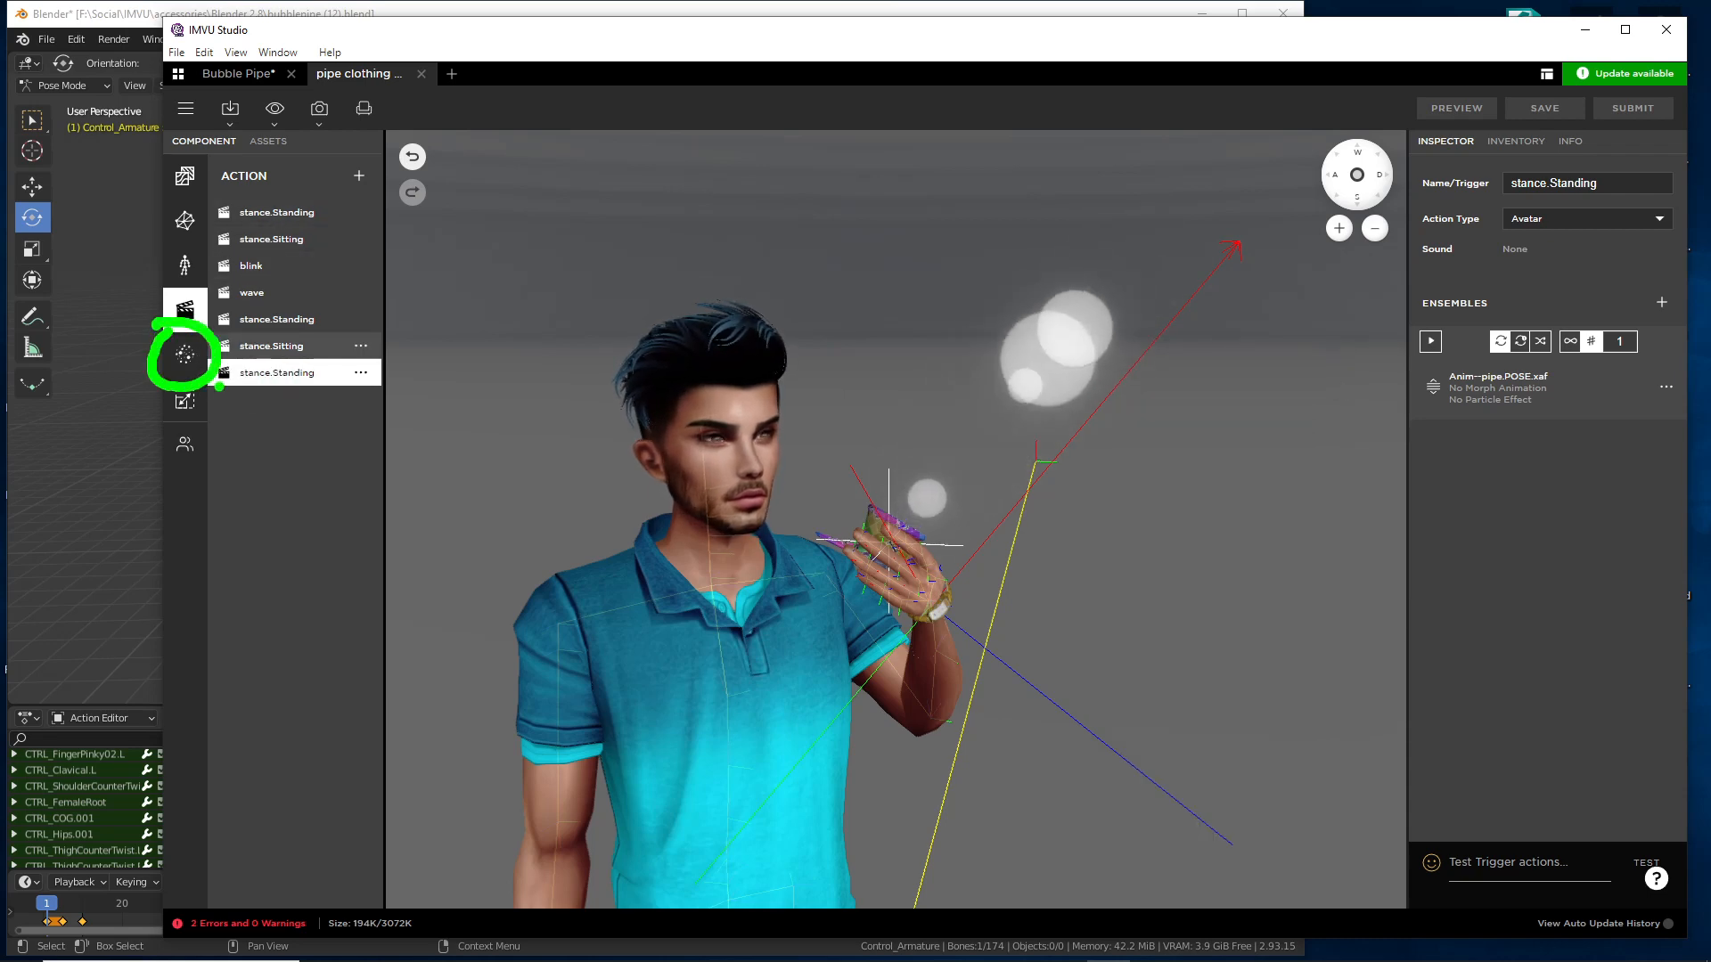
# - Inspect the bubblepipe particle around the hand-held pipe up close and compare it with the Bubble Pipe project
pyautogui.click(185, 355)
pyautogui.scroll(2, 922, 615)
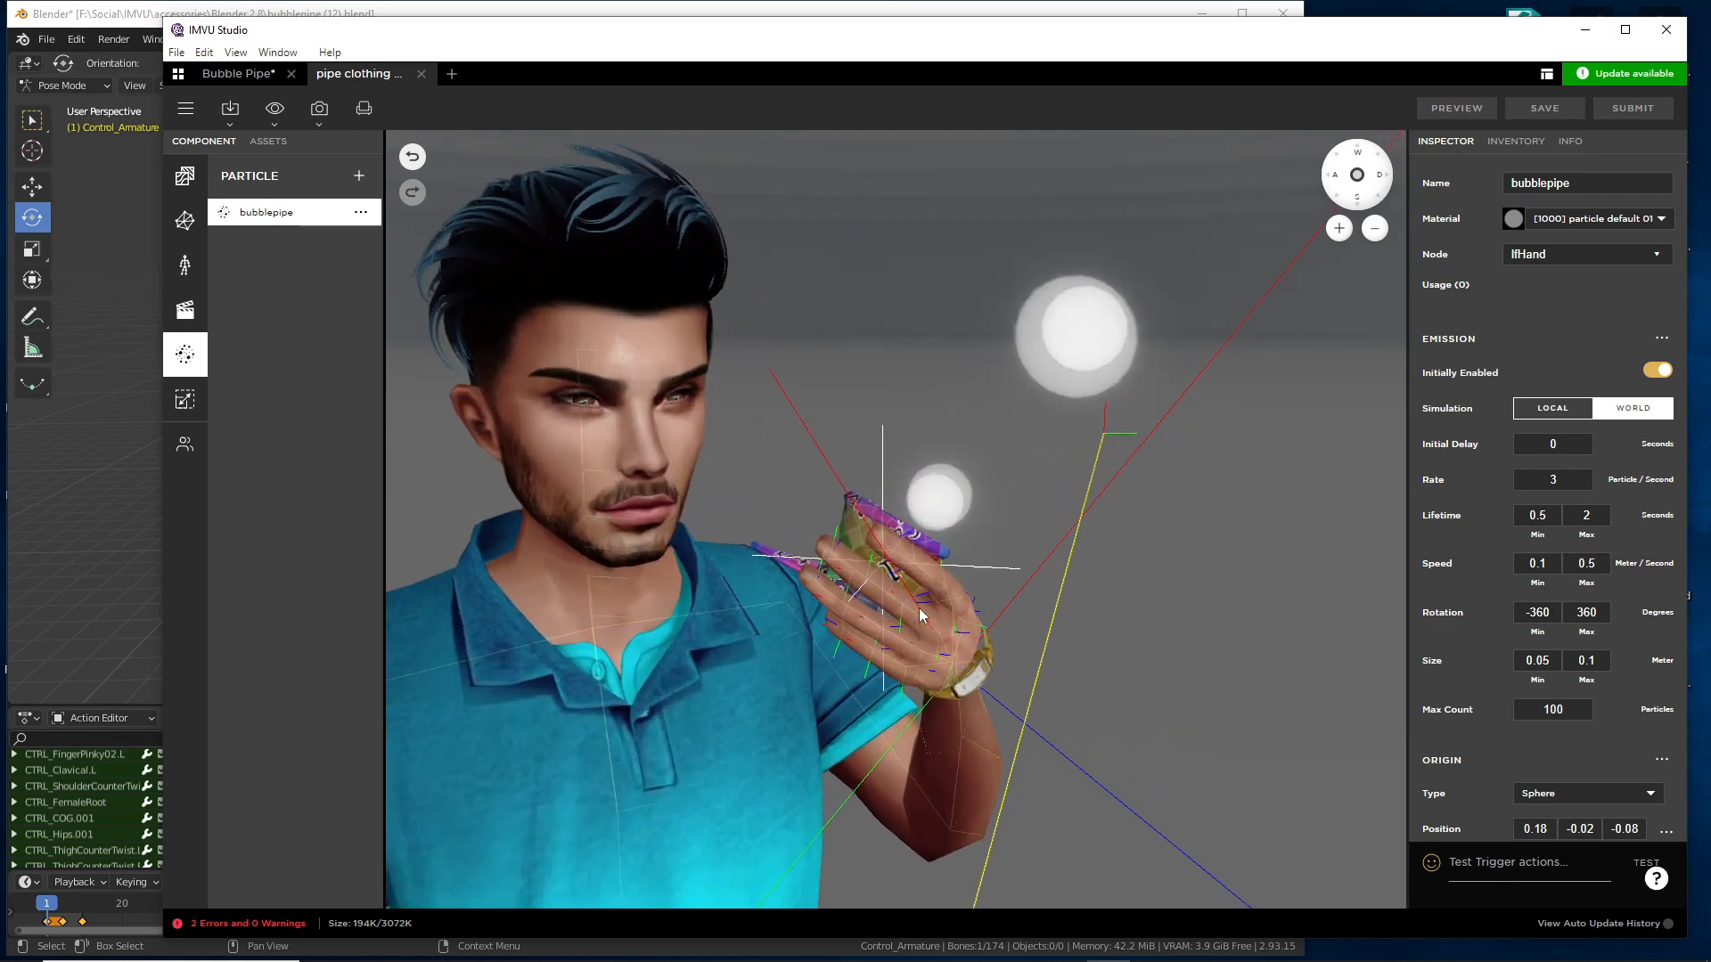
pyautogui.scroll(2, 922, 615)
pyautogui.moveTo(922, 615); pyautogui.dragTo(806, 685)
pyautogui.moveTo(784, 681); pyautogui.dragTo(867, 683)
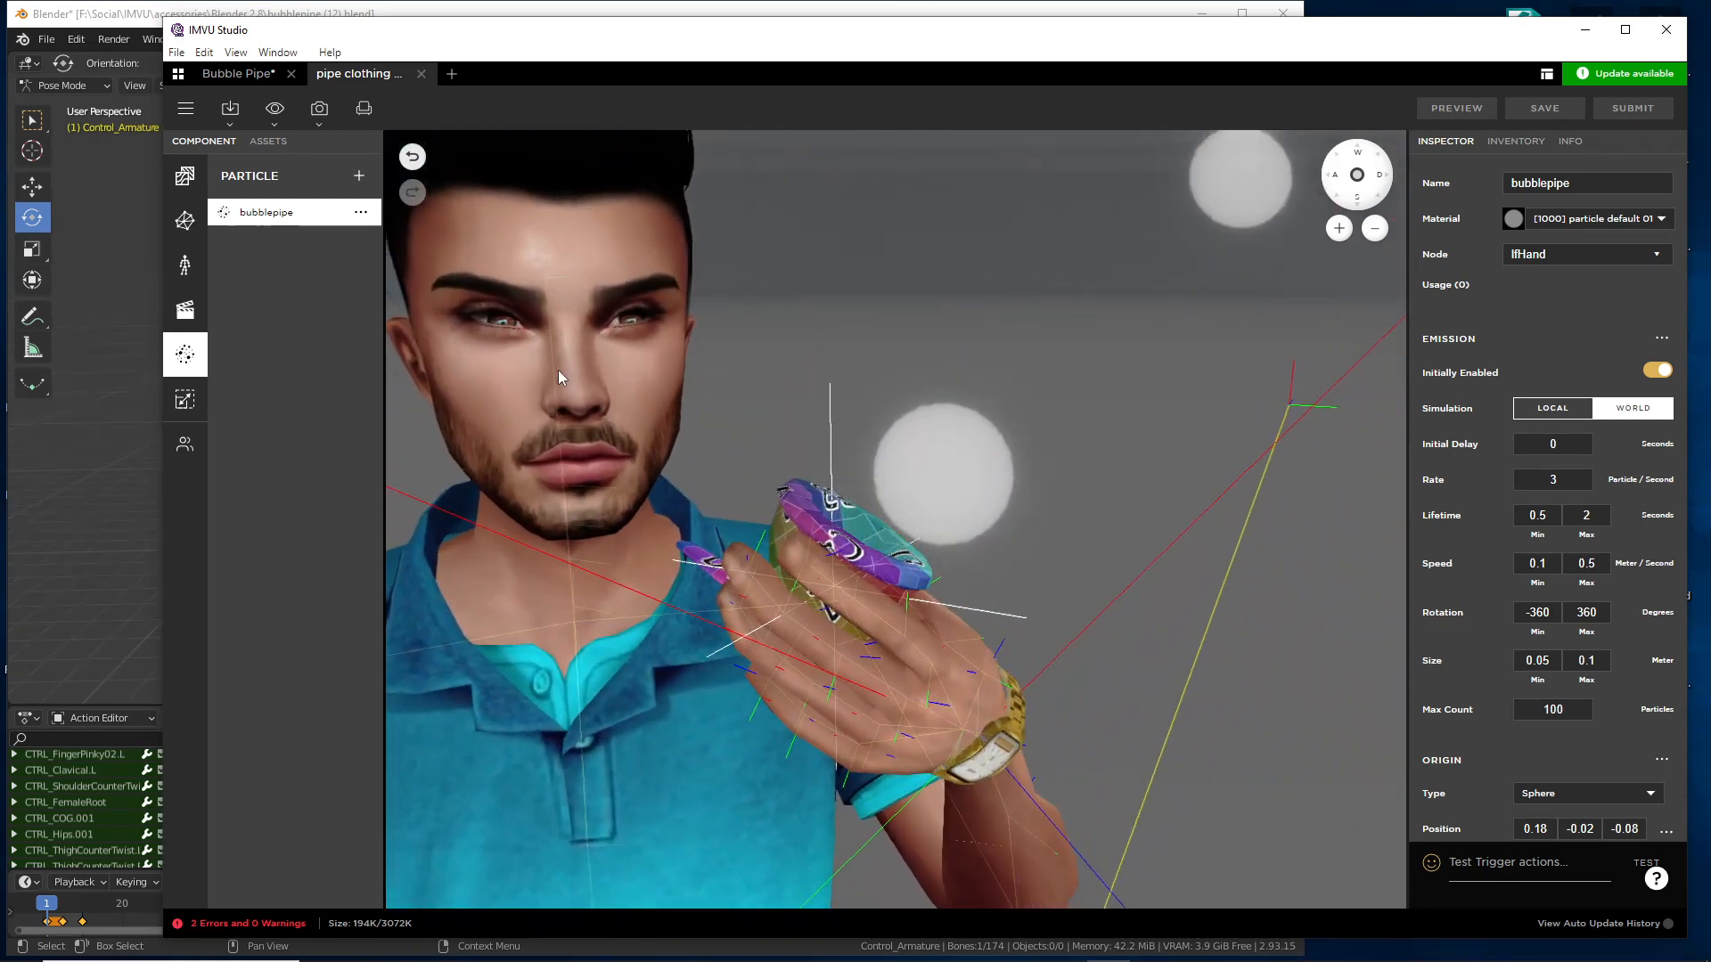
pyautogui.click(234, 74)
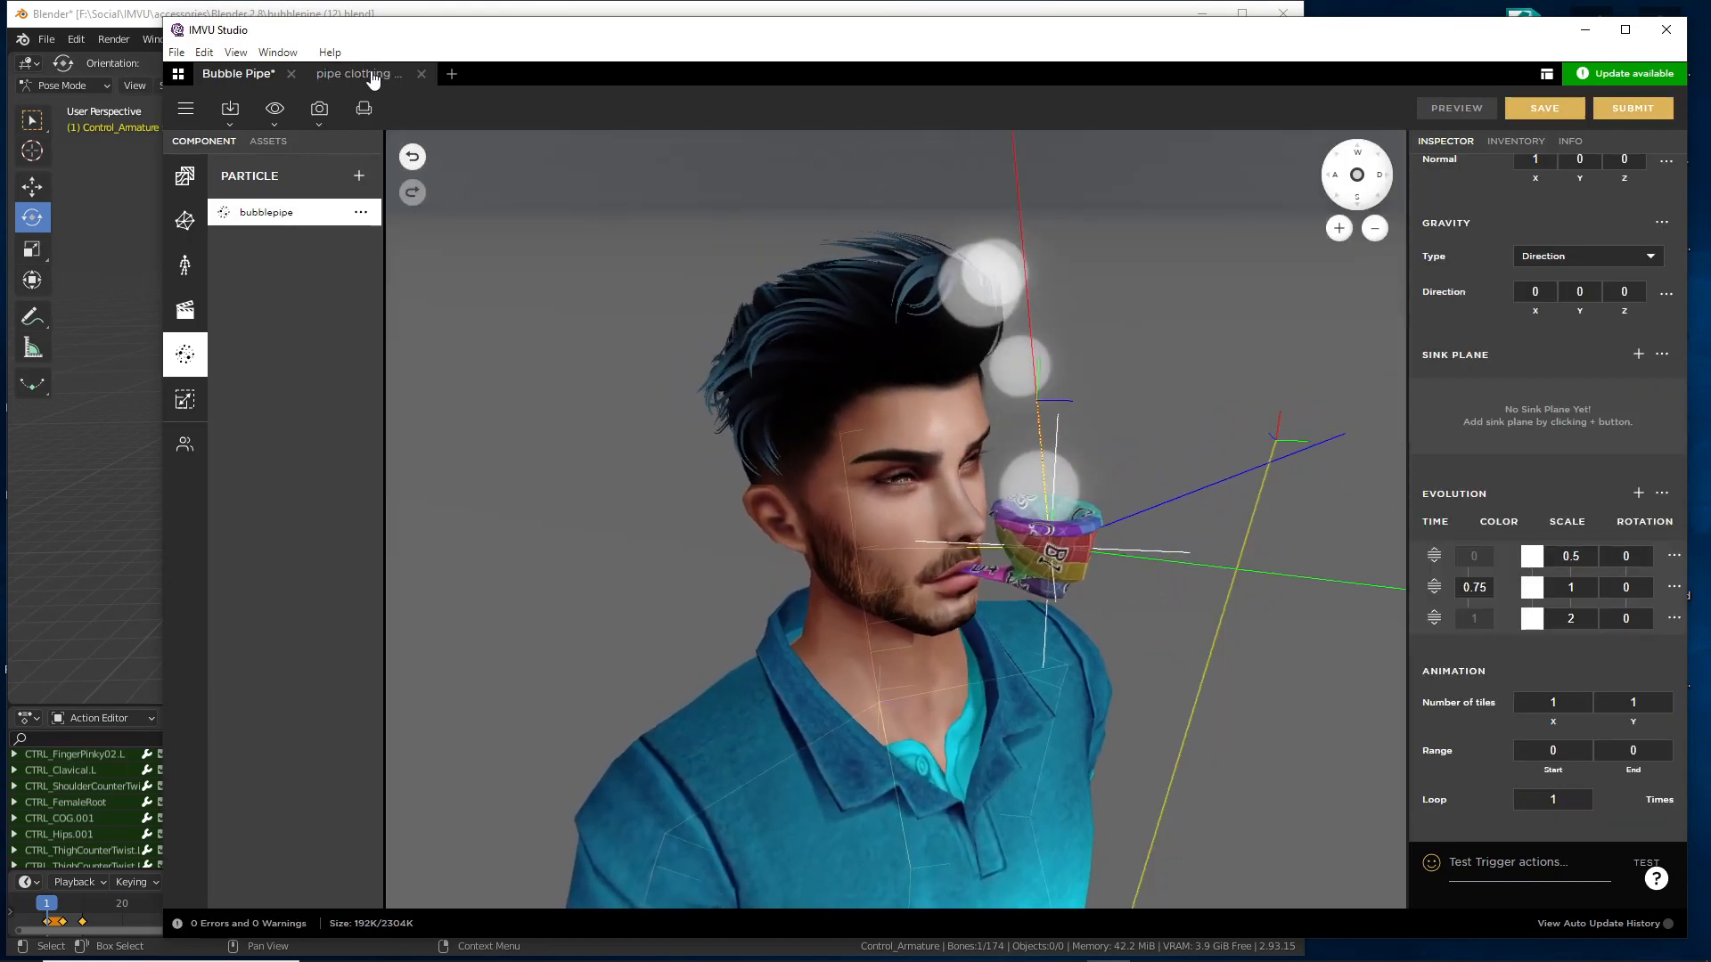
pyautogui.click(335, 76)
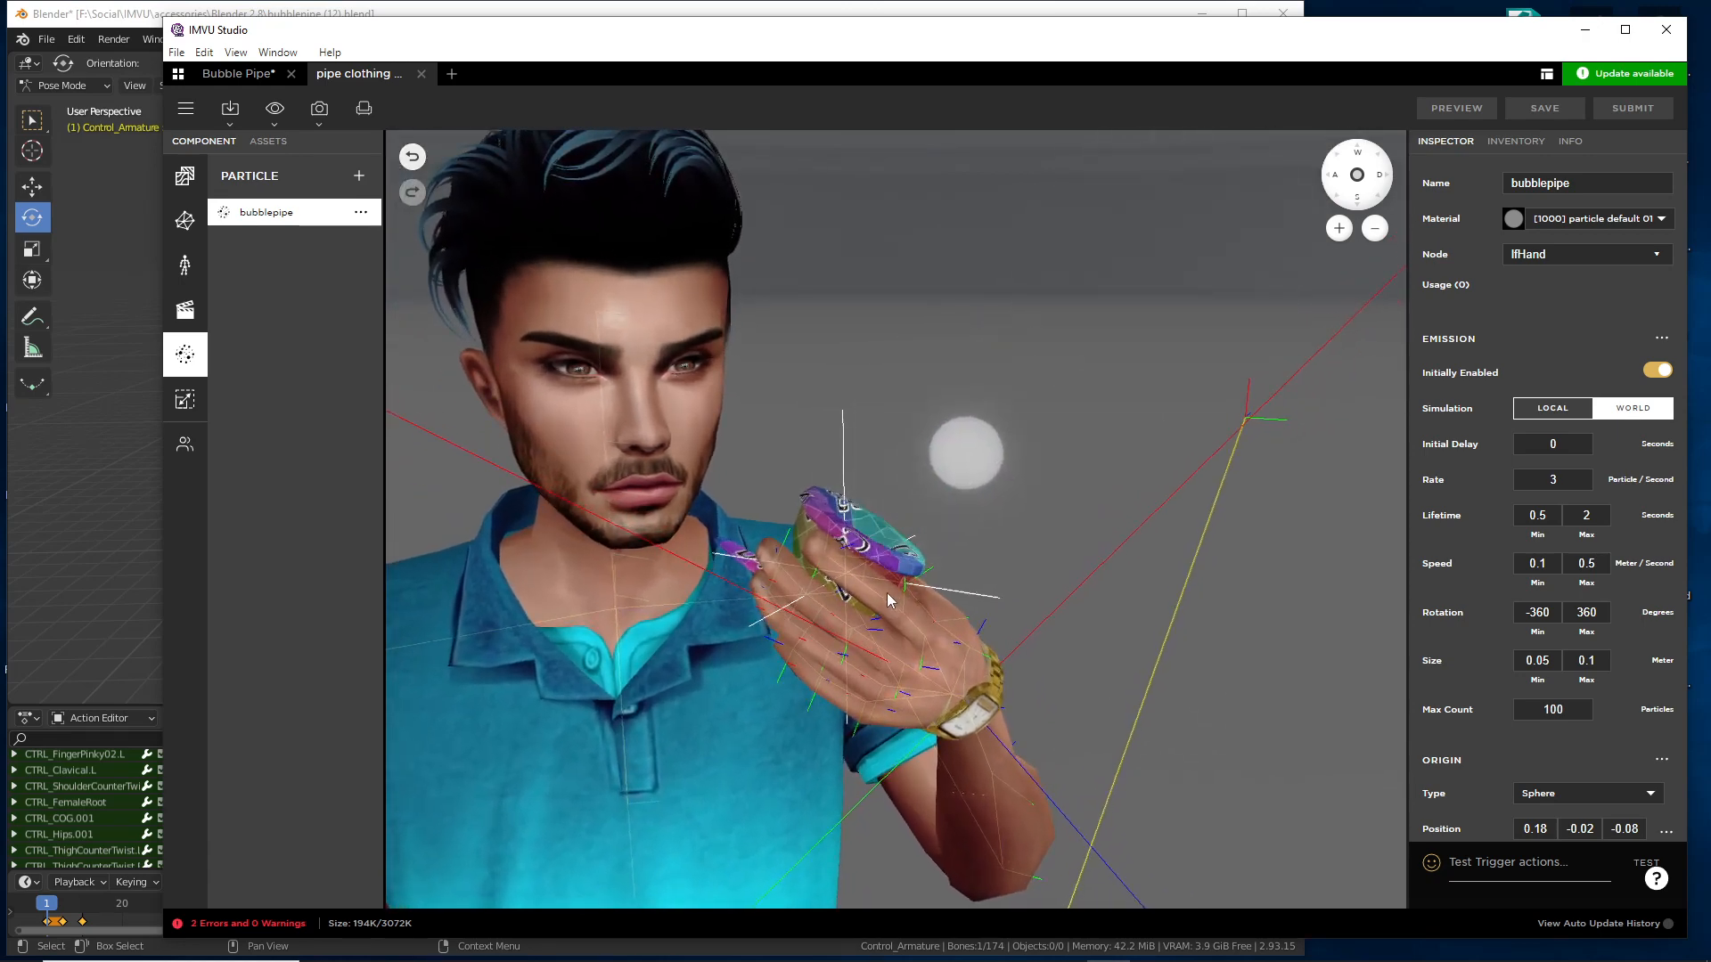
# - Examine the bubblepipe particle's origin position settings in relation to where the bubbles leave the pipe bowl
pyautogui.scroll(-5, 1526, 546)
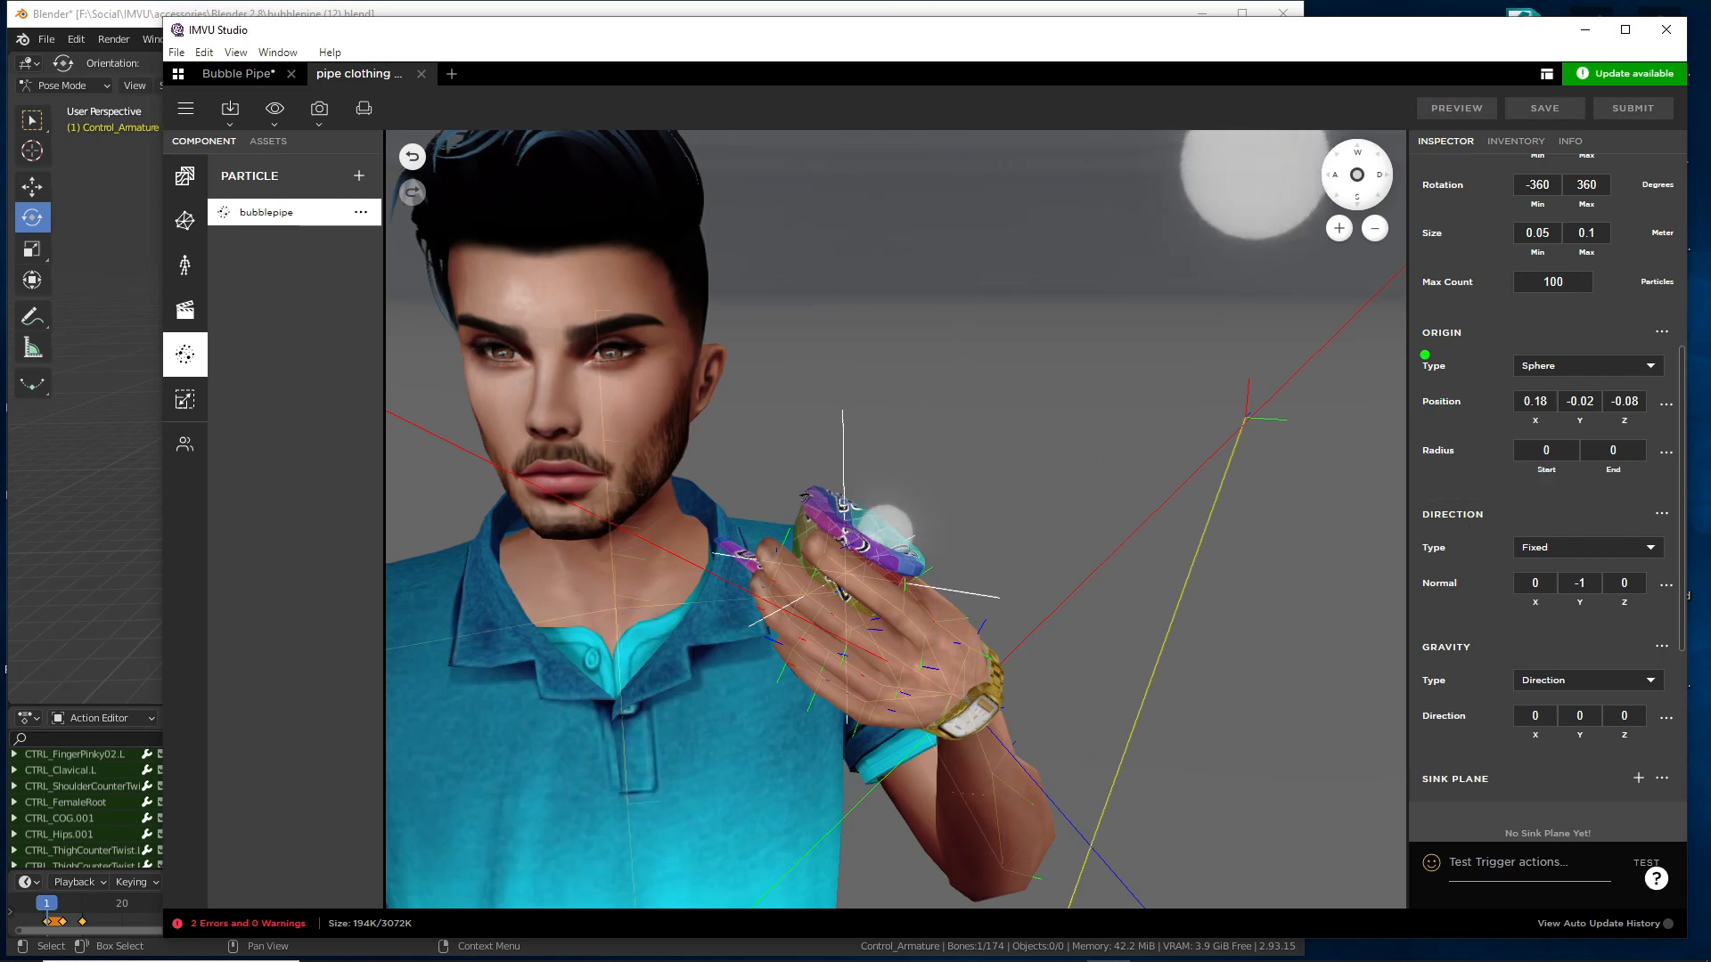
pyautogui.moveTo(1407, 321)
pyautogui.mouseDown()
pyautogui.moveTo(1404, 471)
pyautogui.moveTo(1384, 322)
pyautogui.mouseUp()
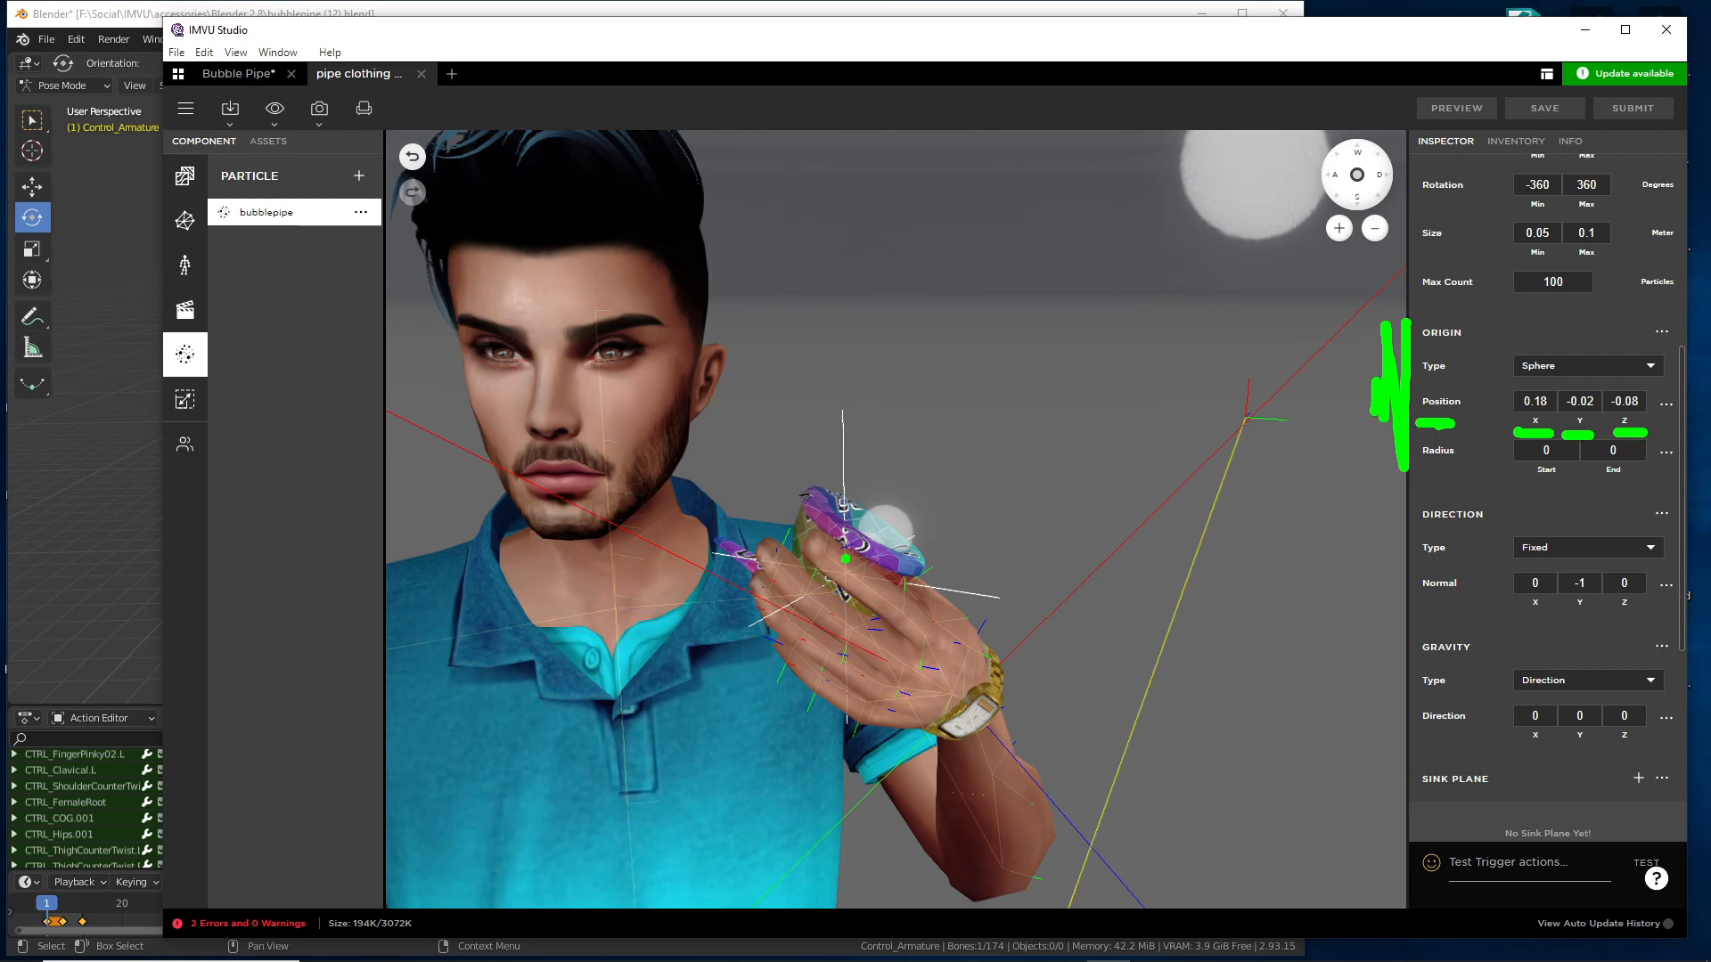
pyautogui.moveTo(846, 559); pyautogui.dragTo(881, 581)
pyautogui.moveTo(844, 545)
pyautogui.mouseDown()
pyautogui.moveTo(976, 400)
pyautogui.moveTo(989, 437)
pyautogui.mouseUp()
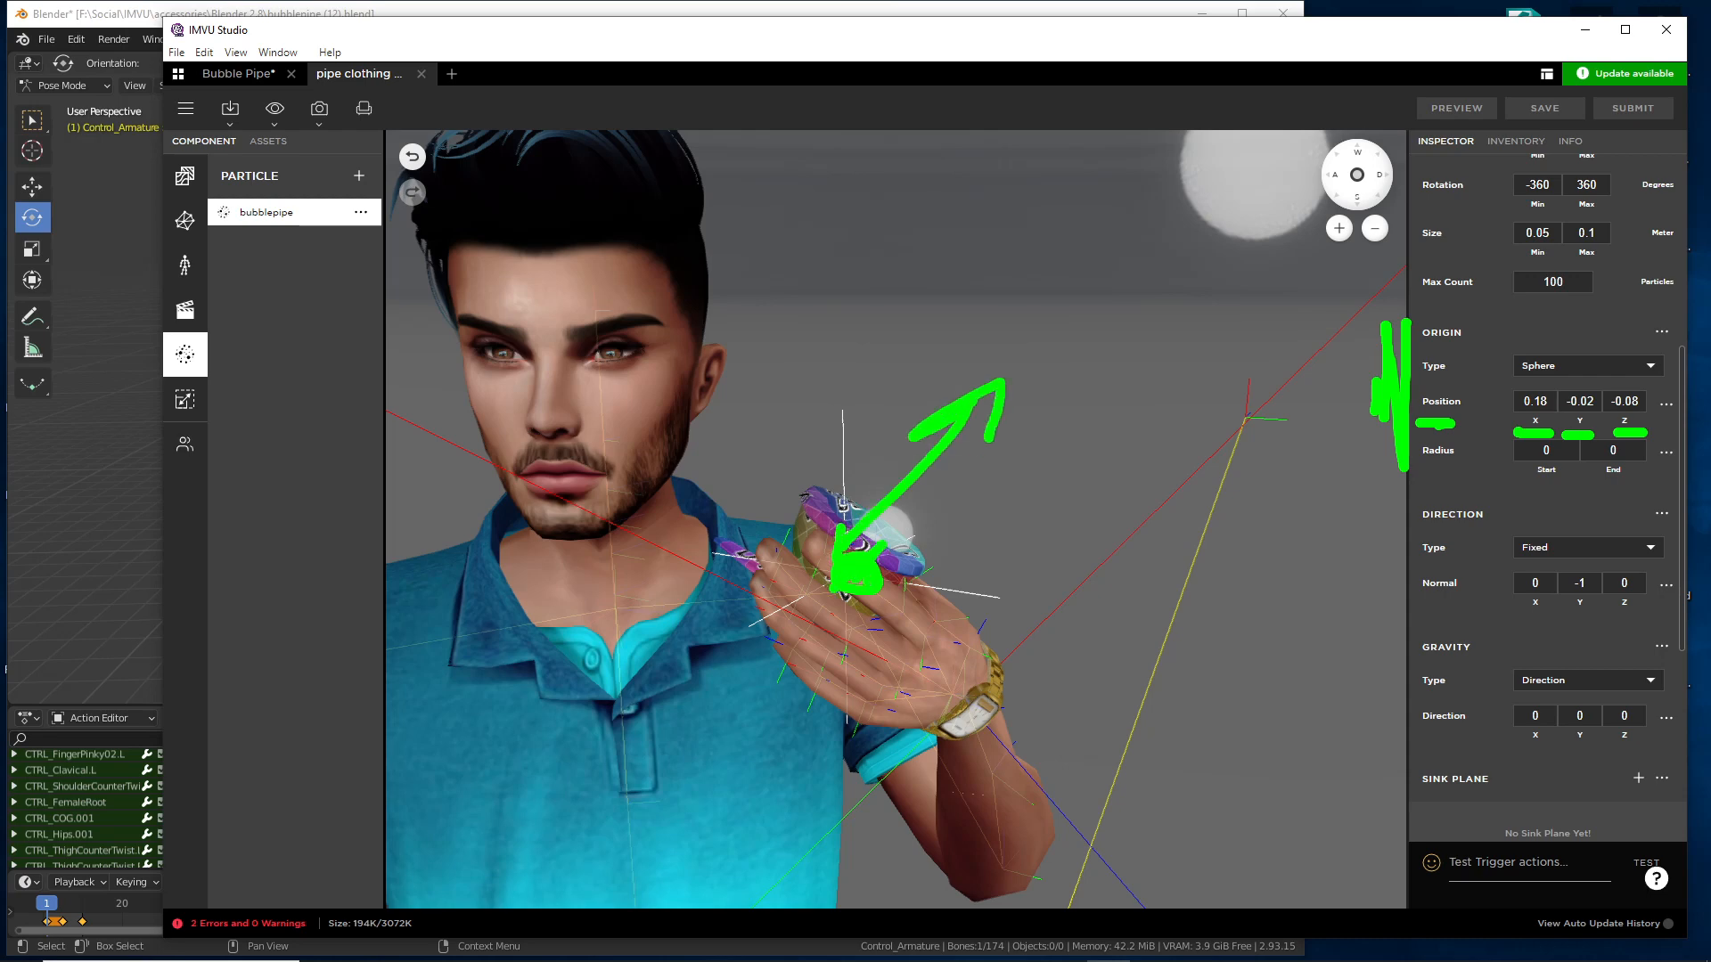
pyautogui.press('Escape')
# - View the hand-held pipe and the Bubble Pipe project's mouth-held pipe from other angles to compare their bubble paths
pyautogui.moveTo(745, 698); pyautogui.dragTo(746, 699)
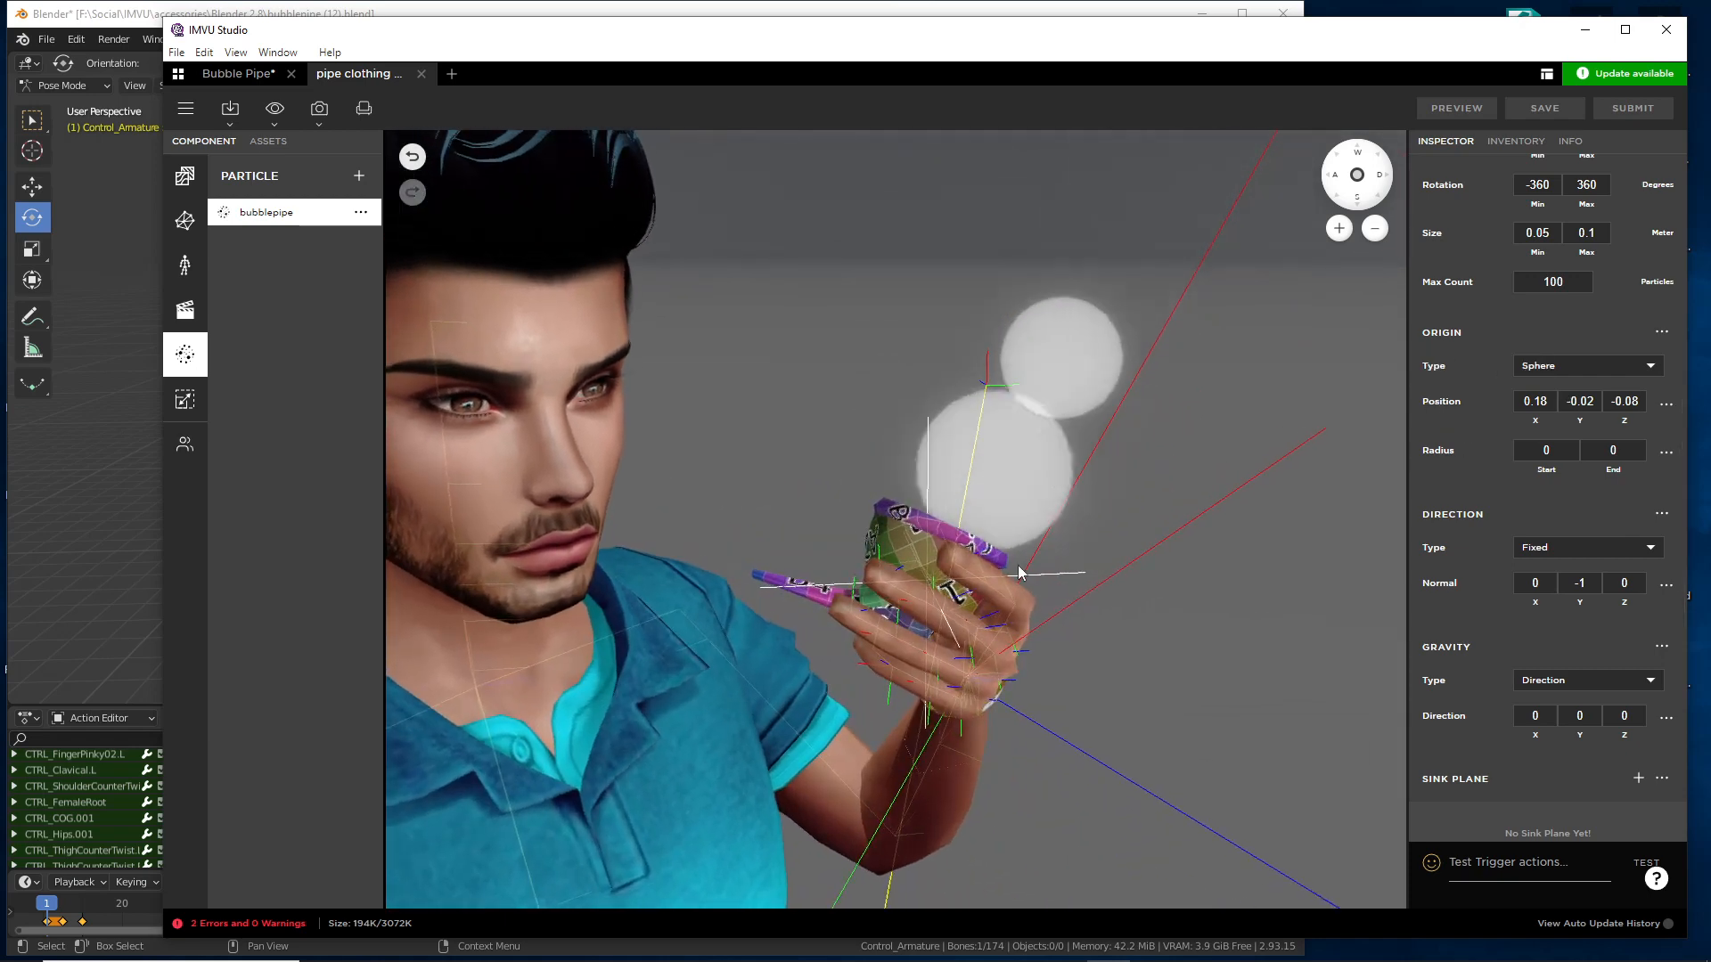
pyautogui.moveTo(1018, 565); pyautogui.dragTo(1026, 631)
pyautogui.click(234, 73)
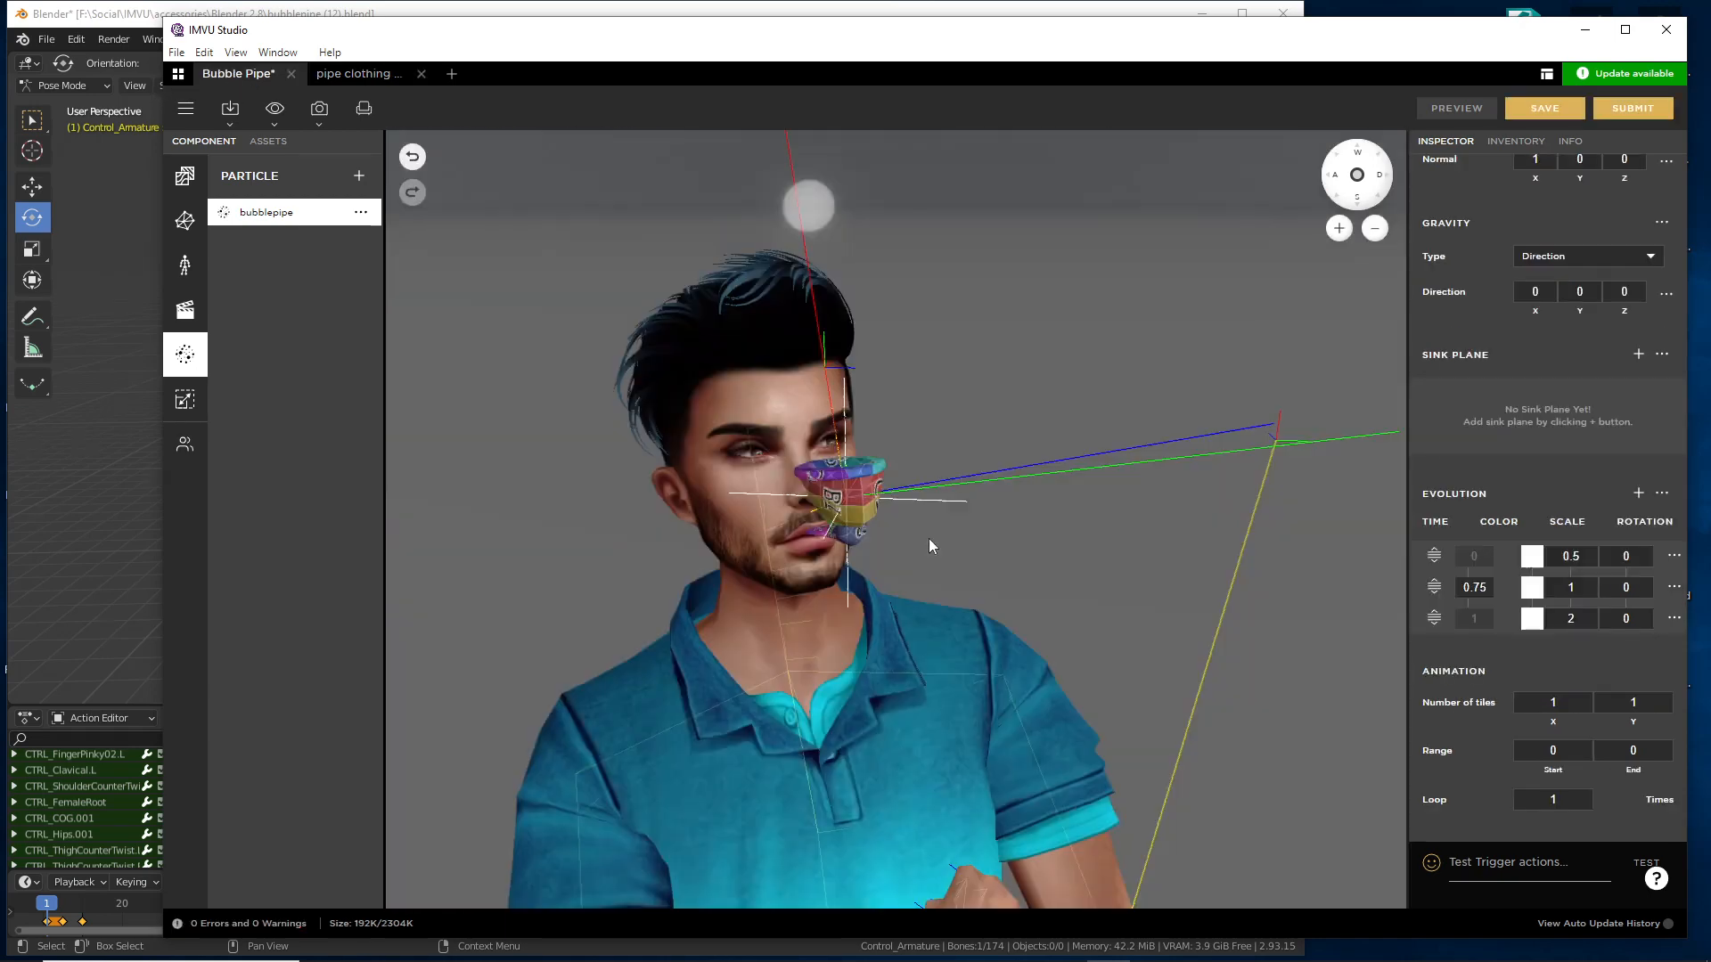
pyautogui.moveTo(815, 588); pyautogui.dragTo(926, 581)
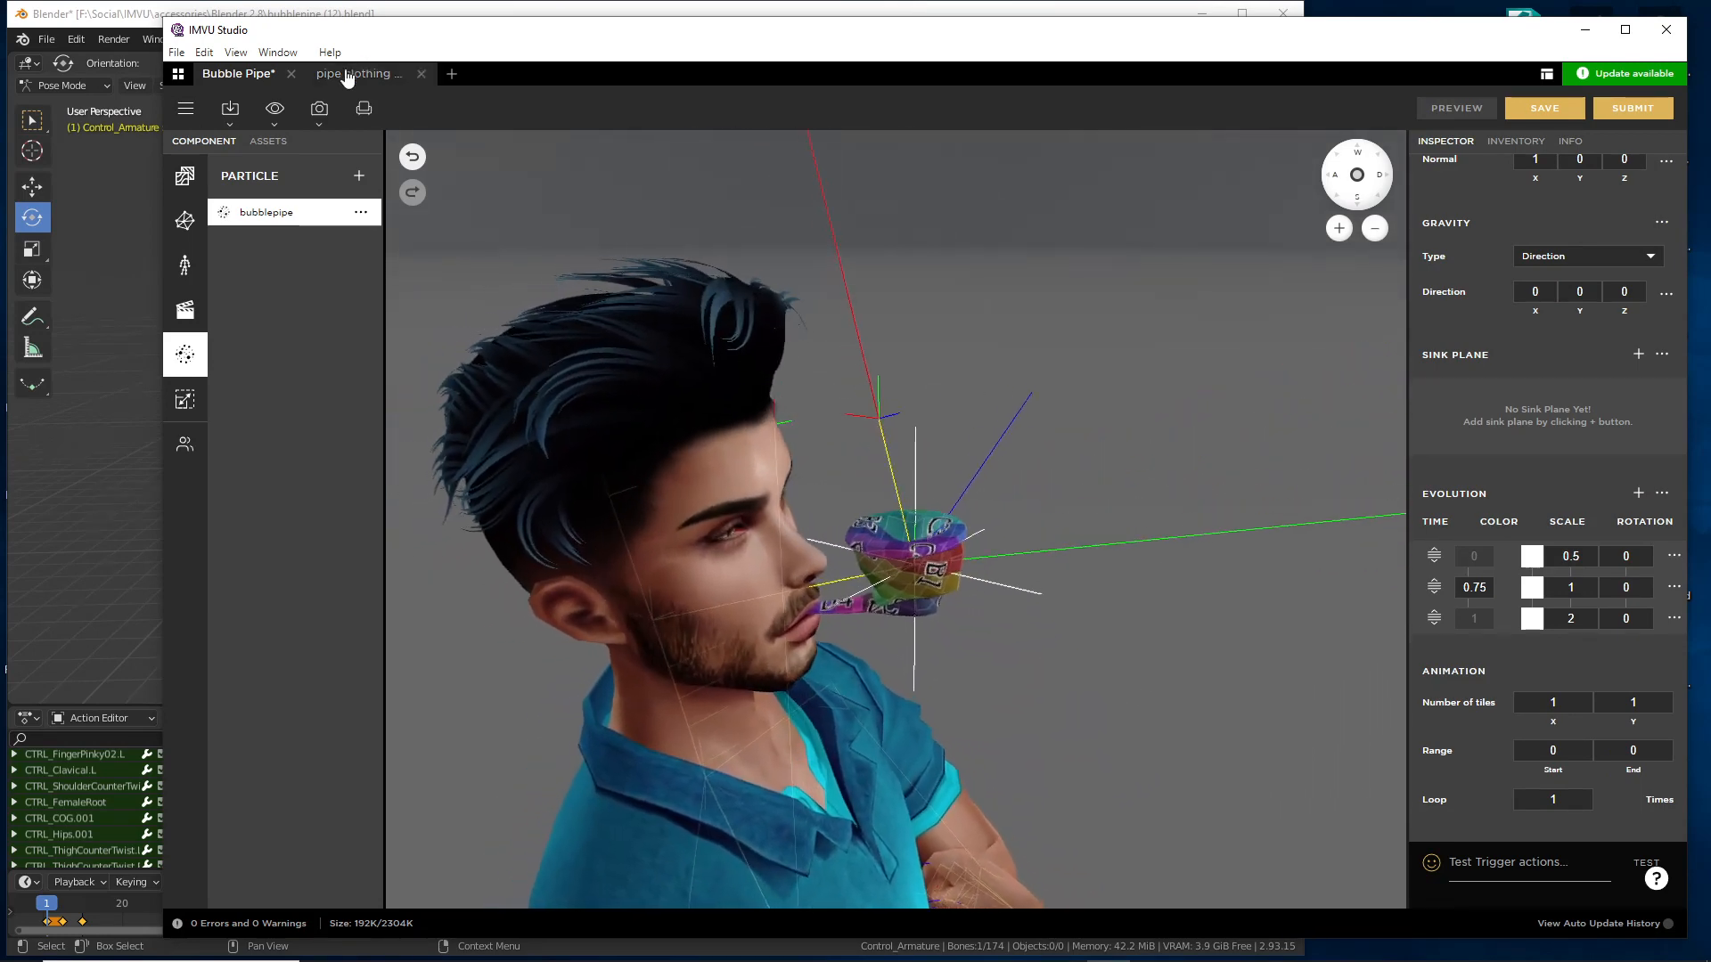
pyautogui.click(356, 75)
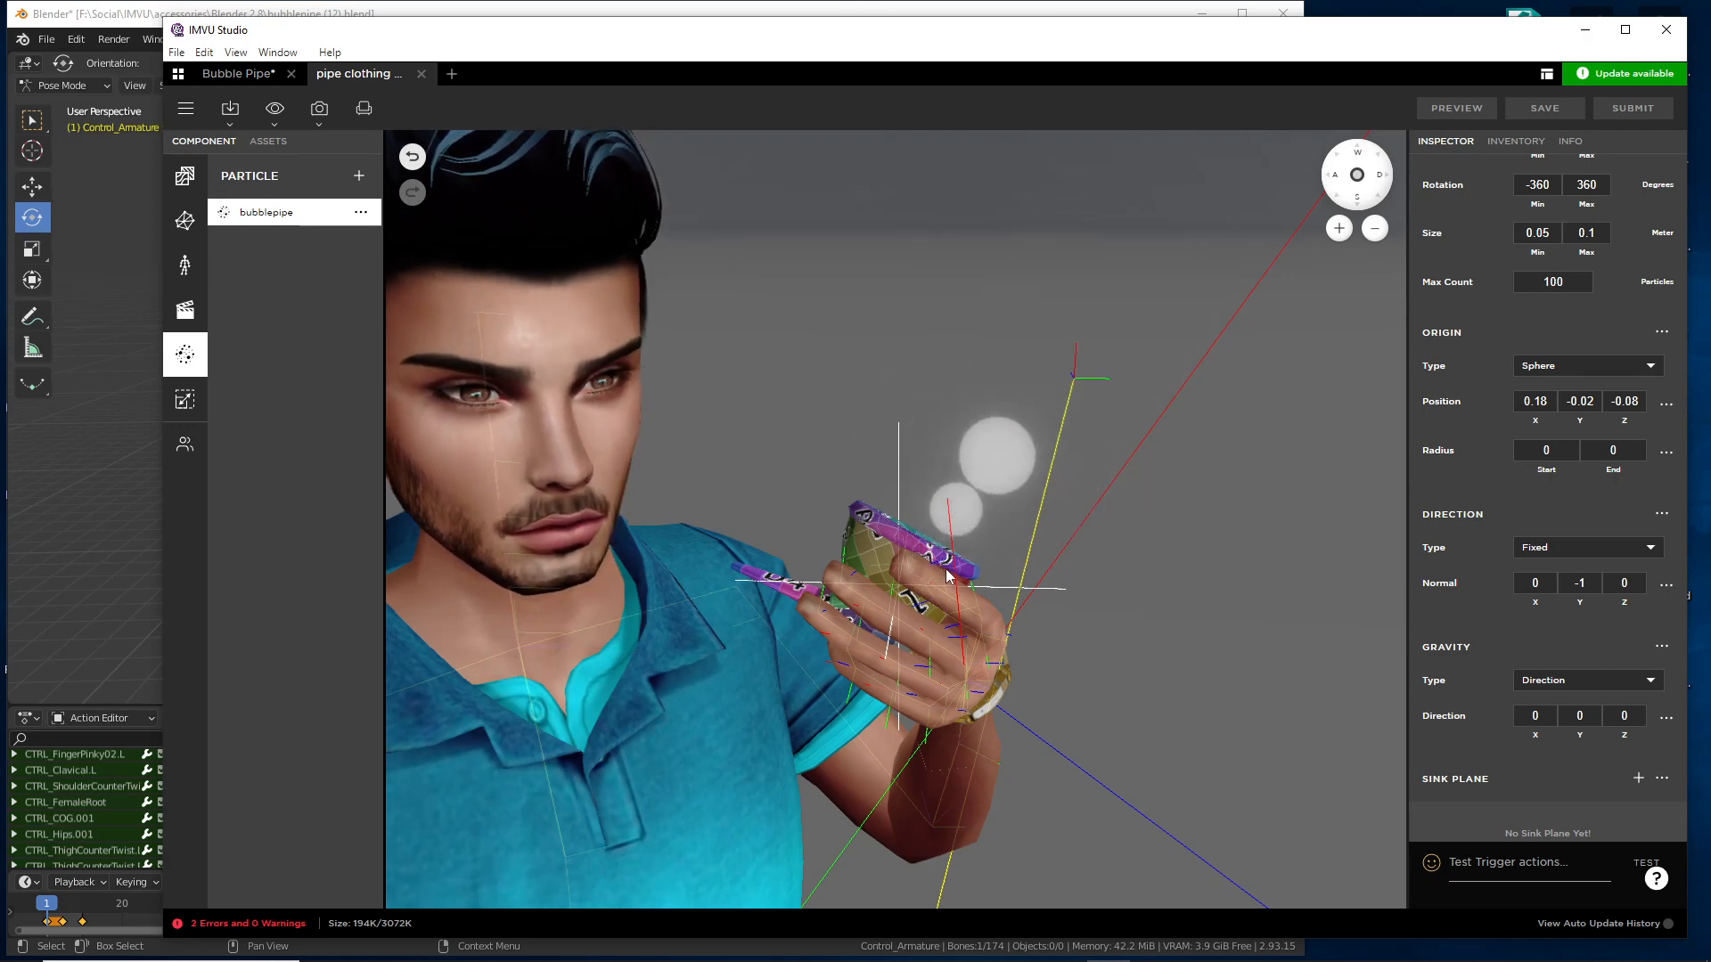
# - Examine the path the bubbles follow from the hand-held pipe up past the particle's axis lines
pyautogui.moveTo(914, 615)
pyautogui.mouseDown()
pyautogui.moveTo(1067, 278)
pyautogui.moveTo(926, 642)
pyautogui.moveTo(1003, 385)
pyautogui.mouseUp()
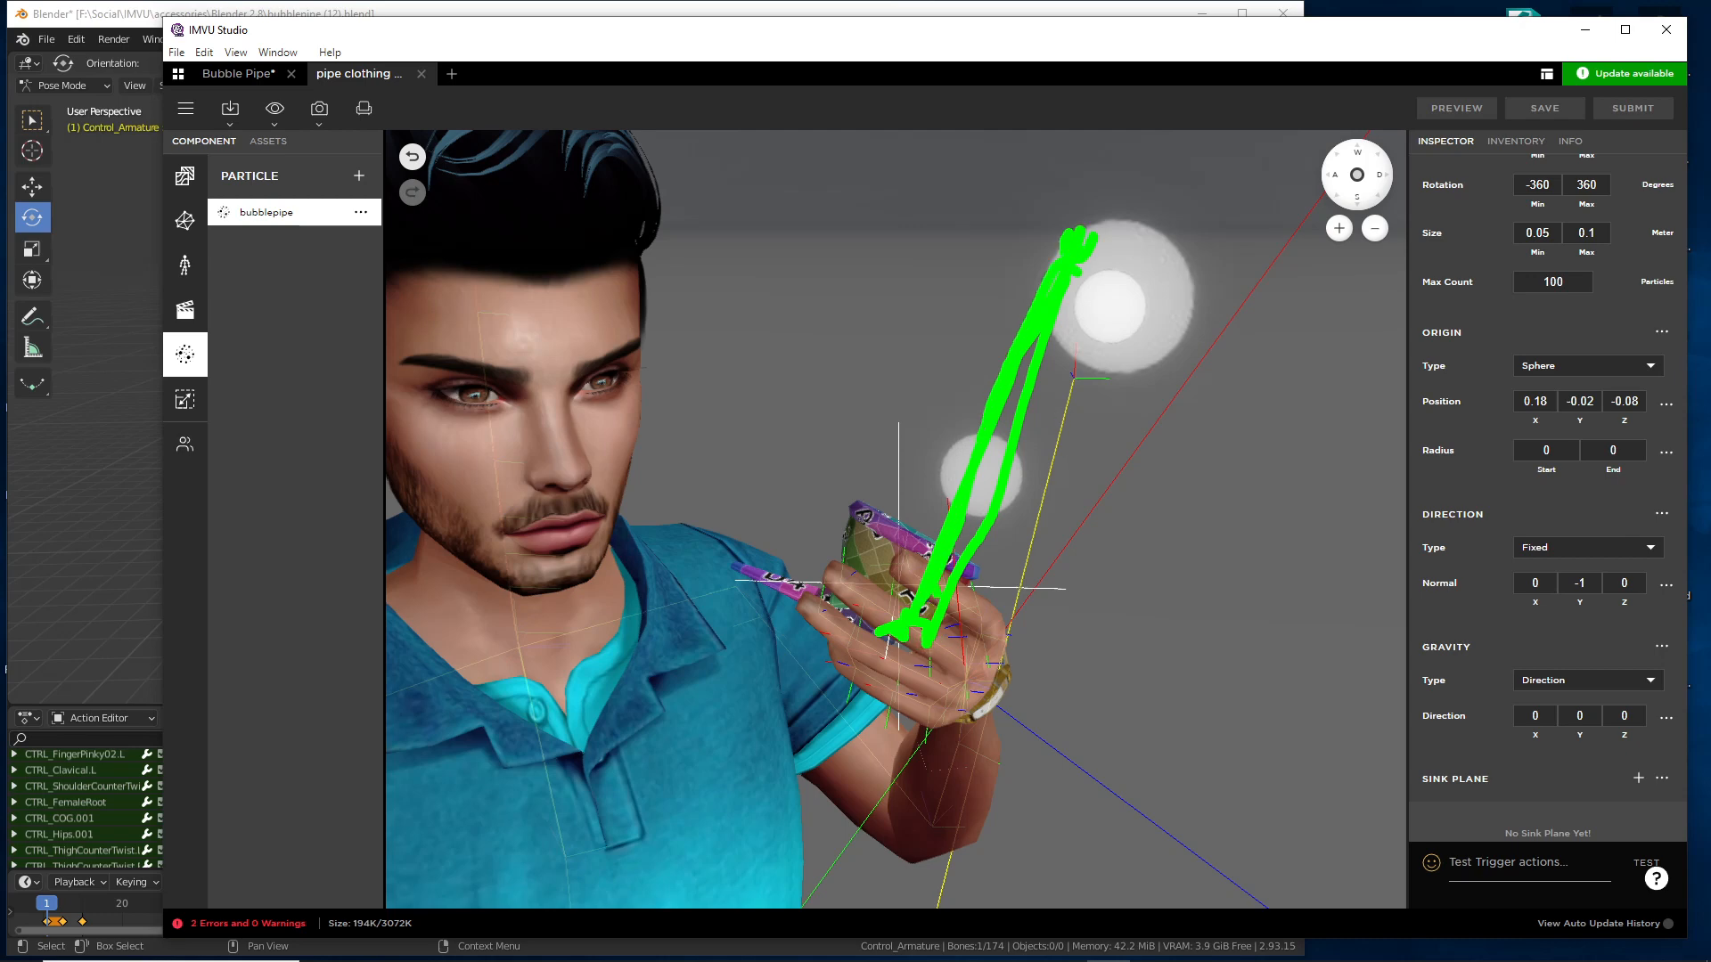
pyautogui.moveTo(936, 640); pyautogui.dragTo(932, 695)
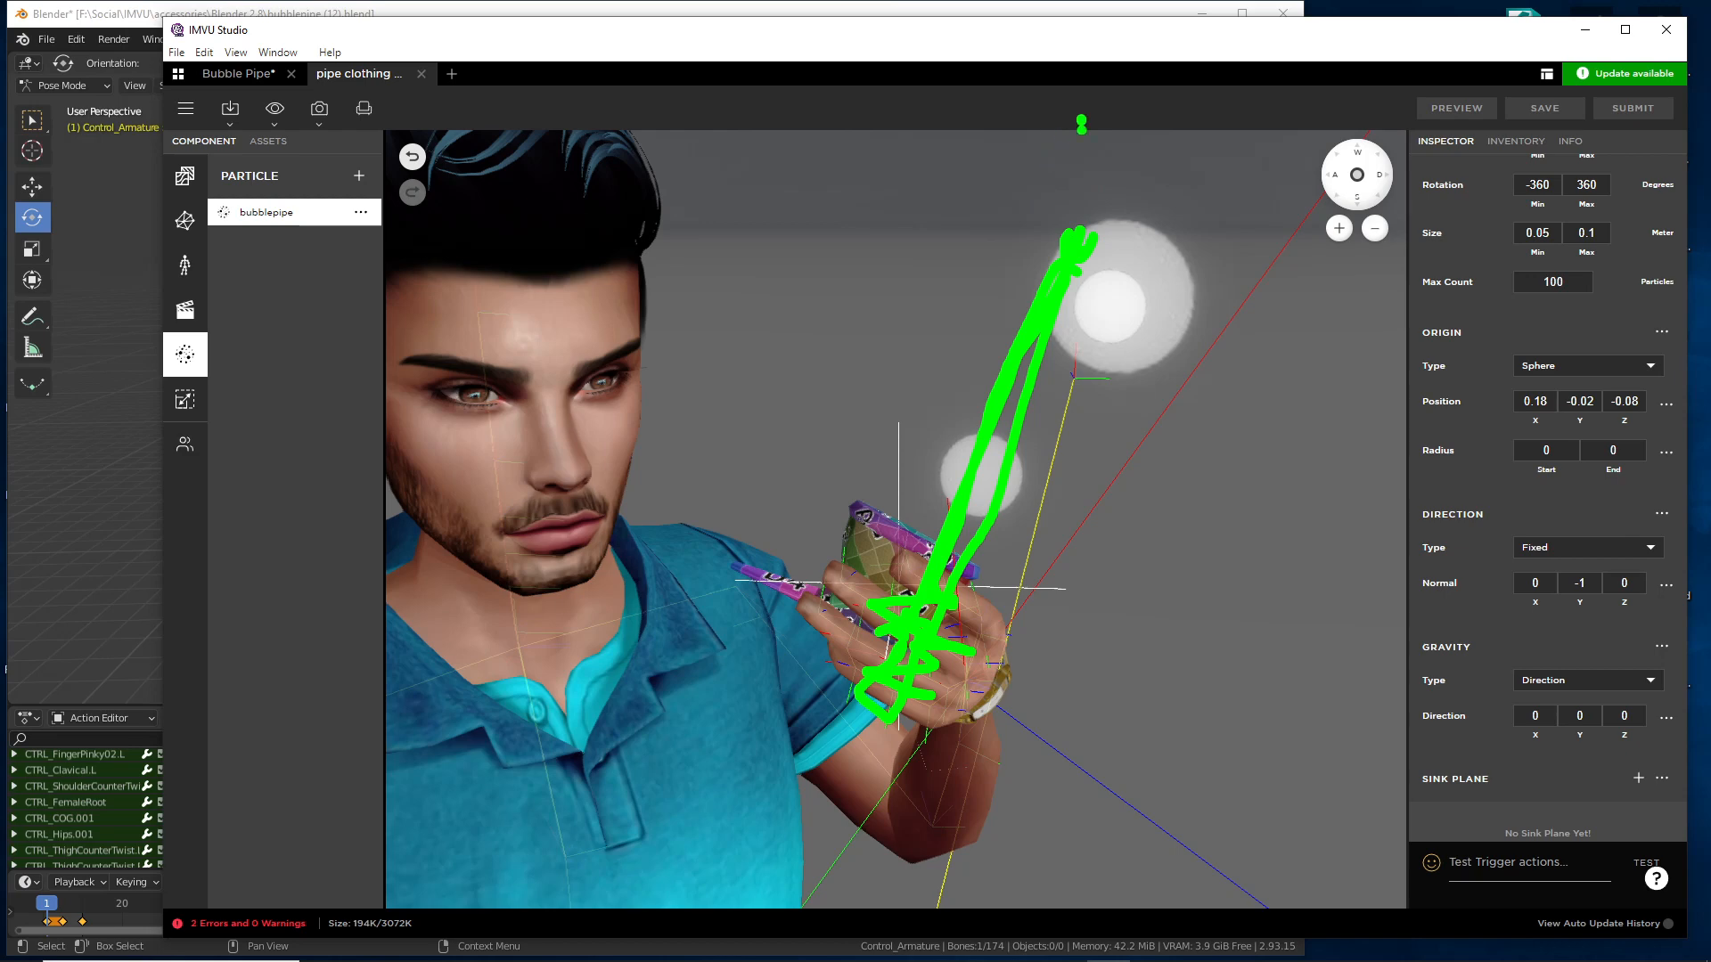
pyautogui.moveTo(1129, 120)
pyautogui.mouseDown()
pyautogui.moveTo(1083, 218)
pyautogui.moveTo(1118, 254)
pyautogui.mouseUp()
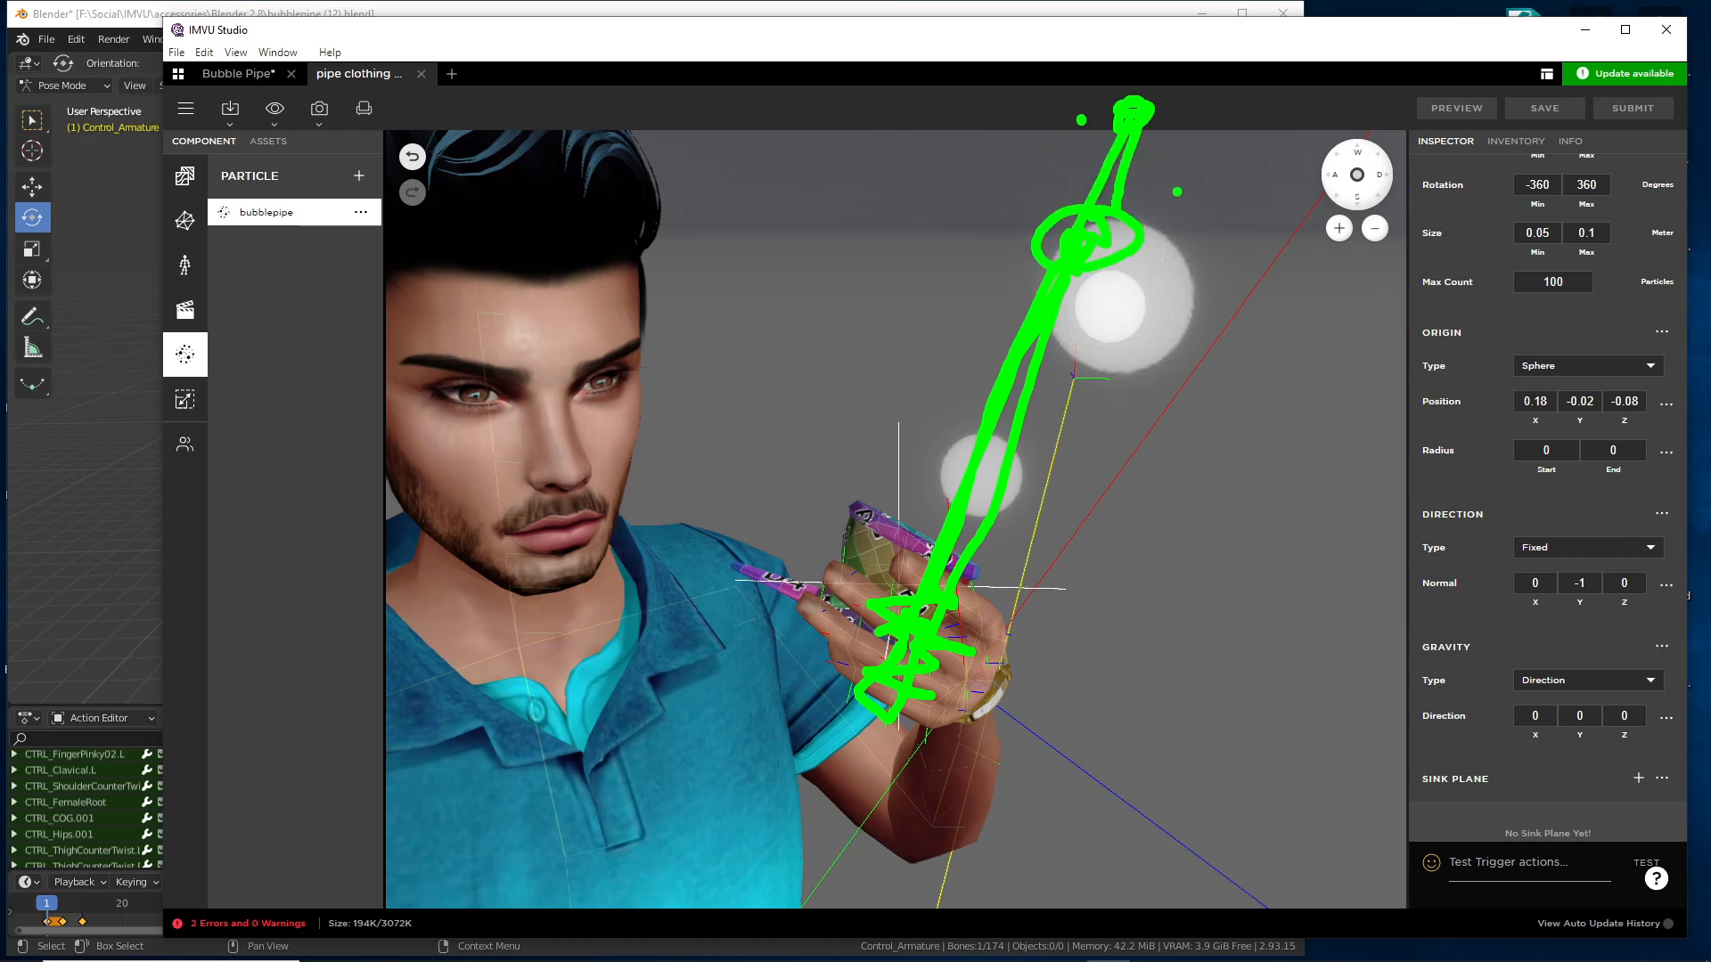
pyautogui.moveTo(1157, 196); pyautogui.dragTo(1203, 119)
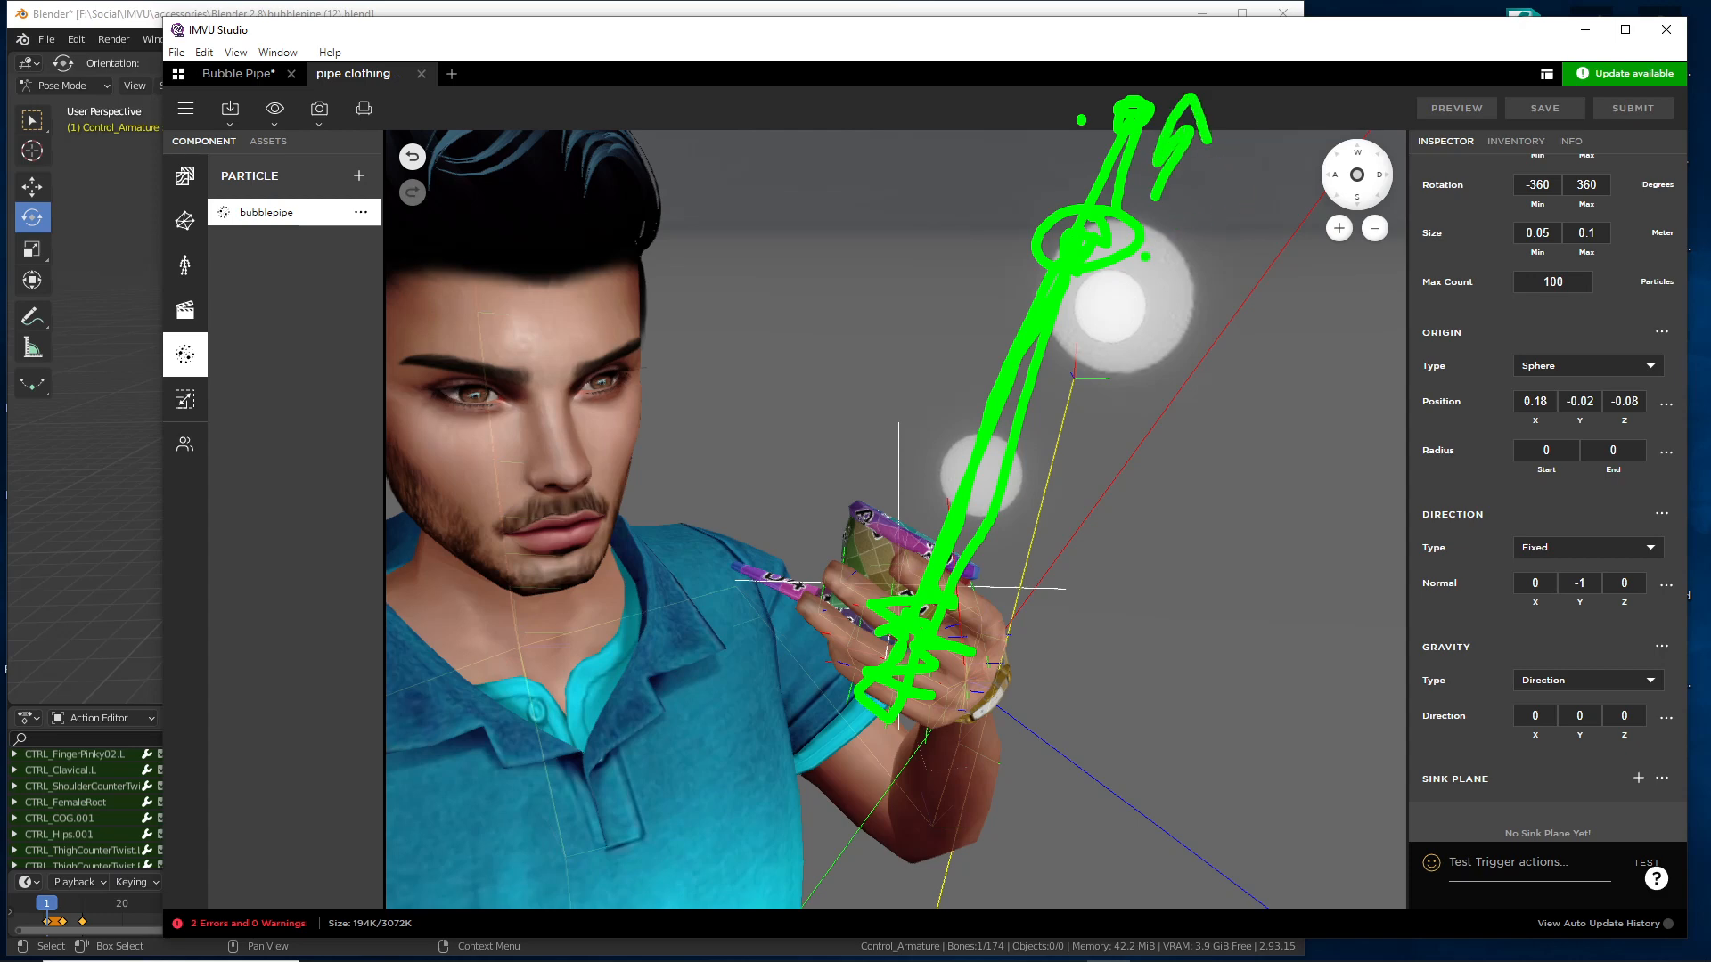
pyautogui.press('Escape')
# - Examine how the origin position values place the emitter's crosshair along the bubble path above the hand
pyautogui.hotkey('ctrl', '2')
pyautogui.moveTo(866, 594); pyautogui.dragTo(1098, 192)
pyautogui.moveTo(889, 615); pyautogui.dragTo(1056, 174)
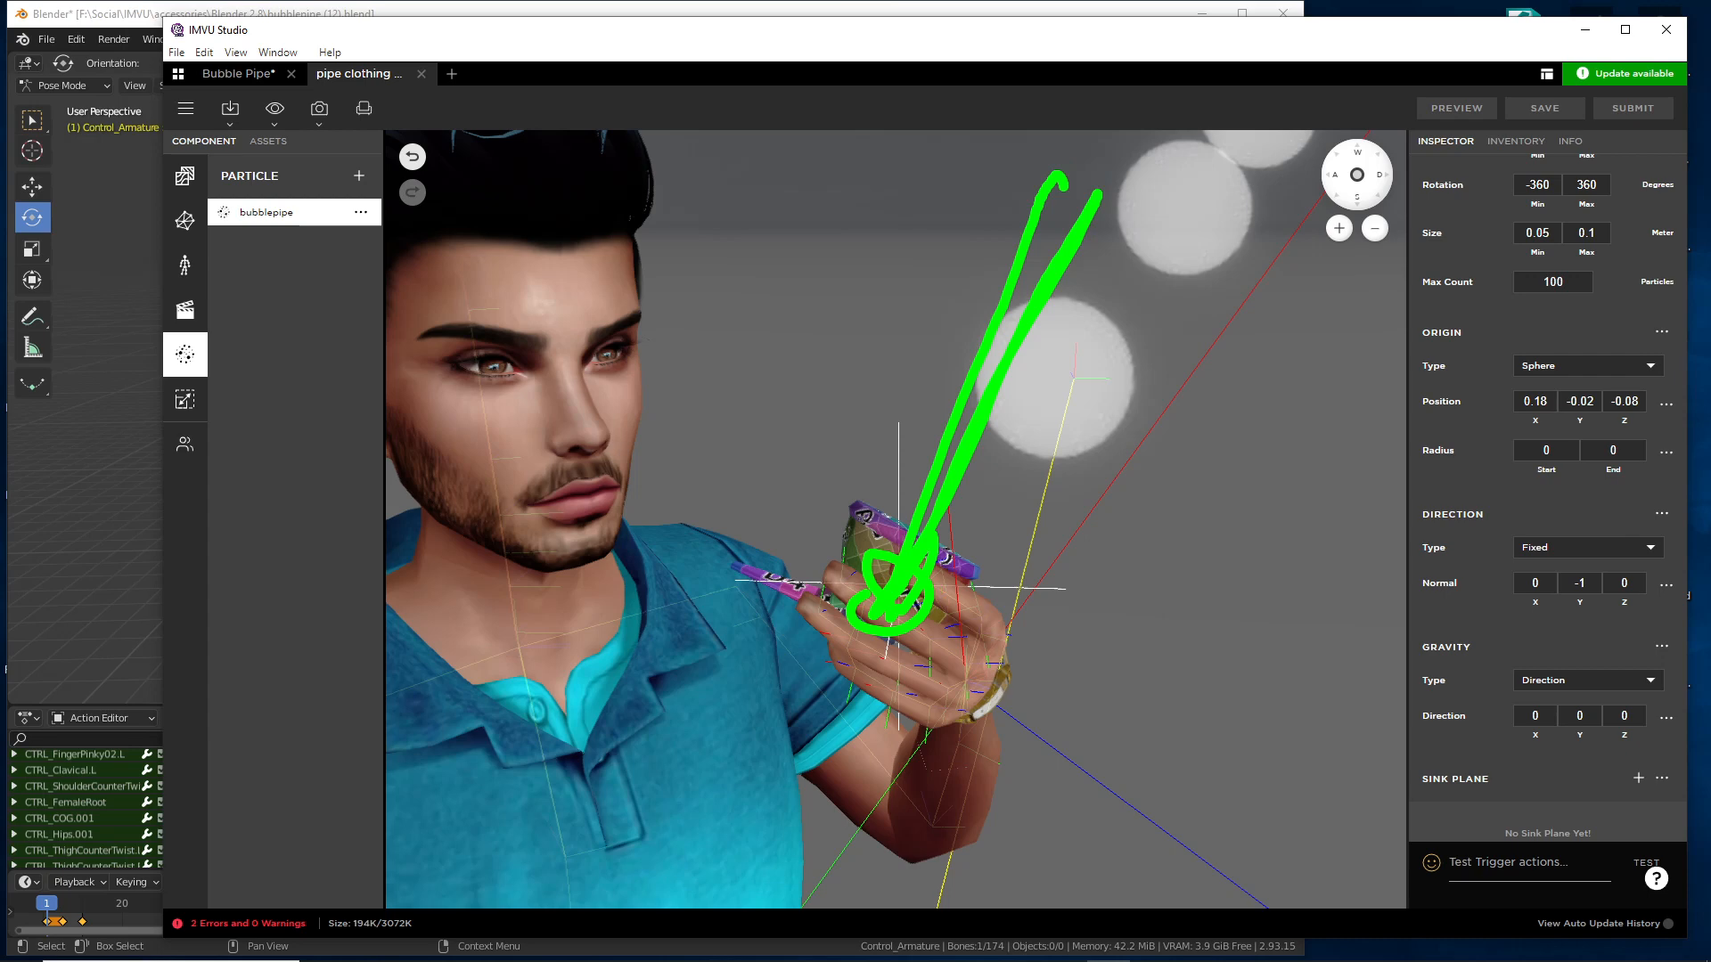
pyautogui.moveTo(897, 417); pyautogui.dragTo(888, 669)
pyautogui.moveTo(756, 595); pyautogui.dragTo(1080, 577)
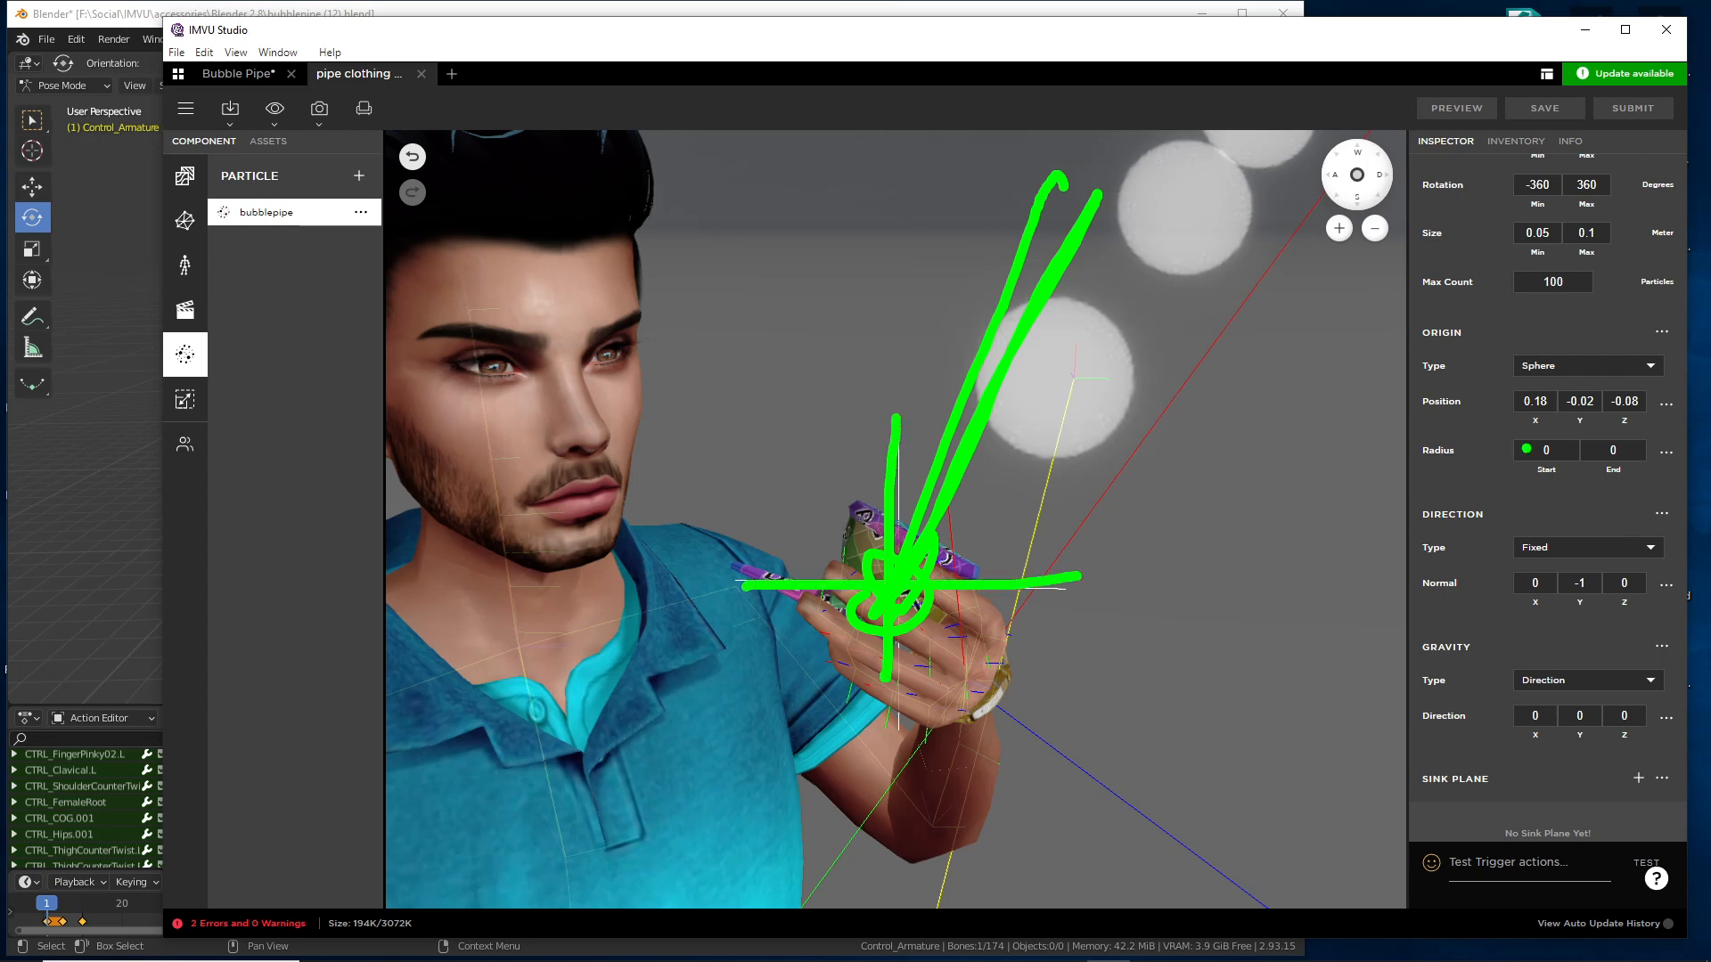
pyautogui.moveTo(1449, 431); pyautogui.dragTo(1654, 429)
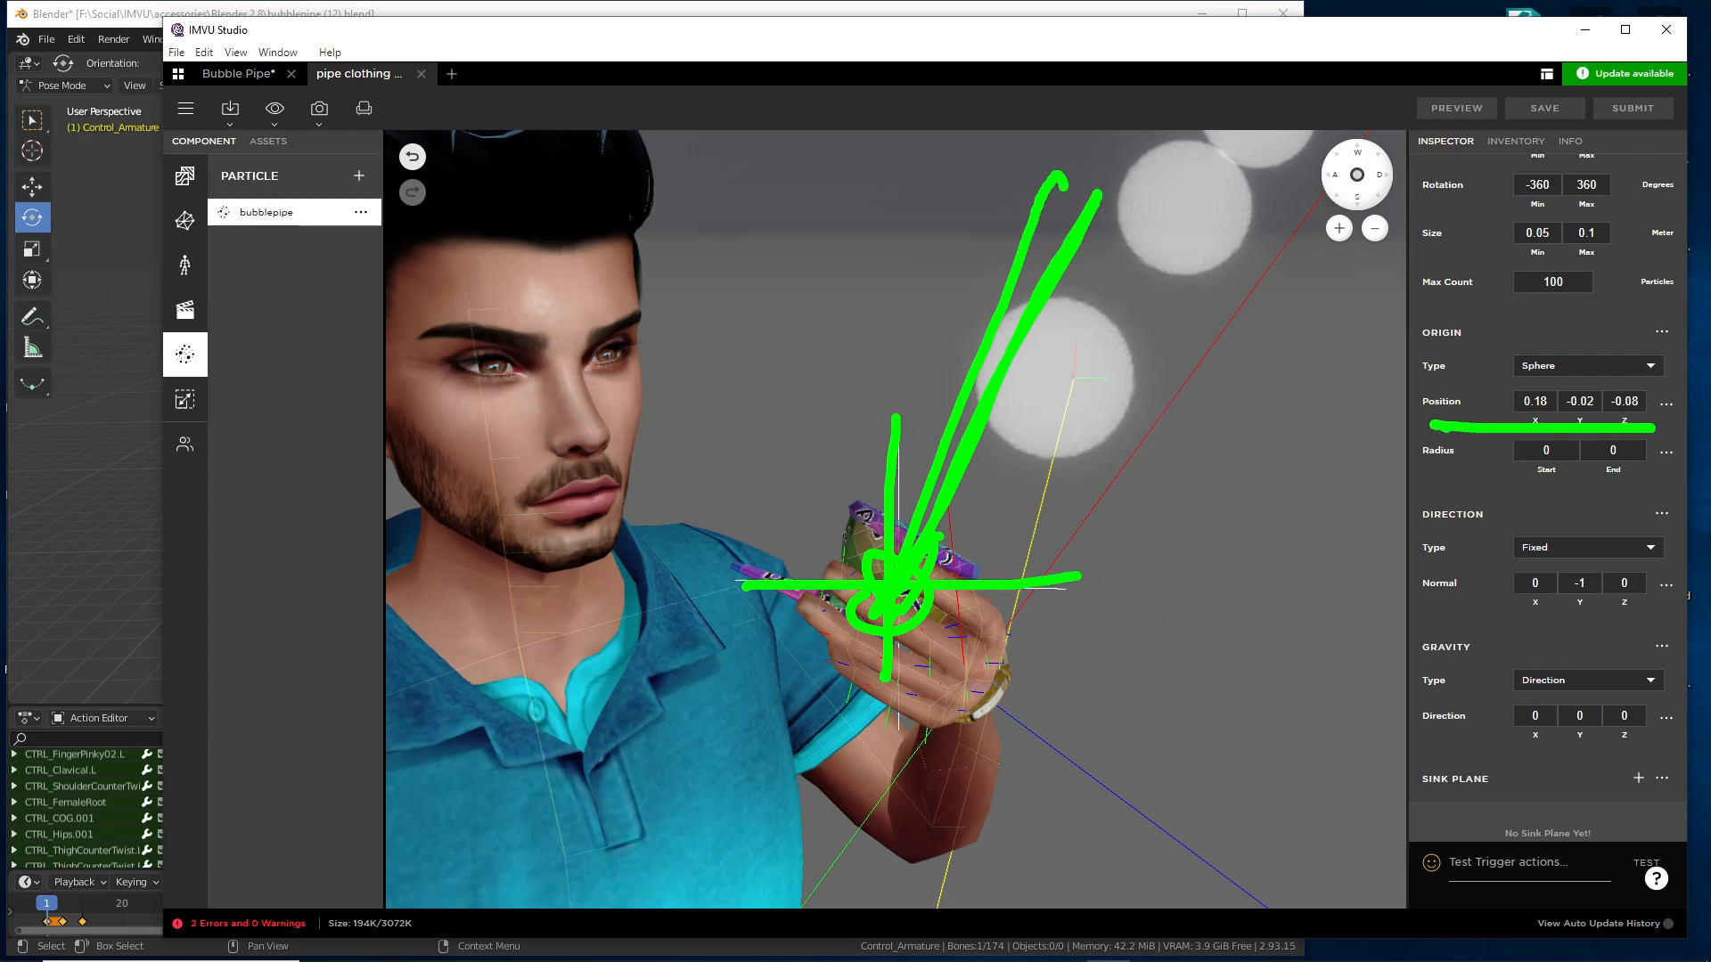
pyautogui.moveTo(935, 535)
pyautogui.mouseDown()
pyautogui.moveTo(1011, 414)
pyautogui.moveTo(1047, 461)
pyautogui.mouseUp()
pyautogui.moveTo(1096, 259); pyautogui.dragTo(1058, 357)
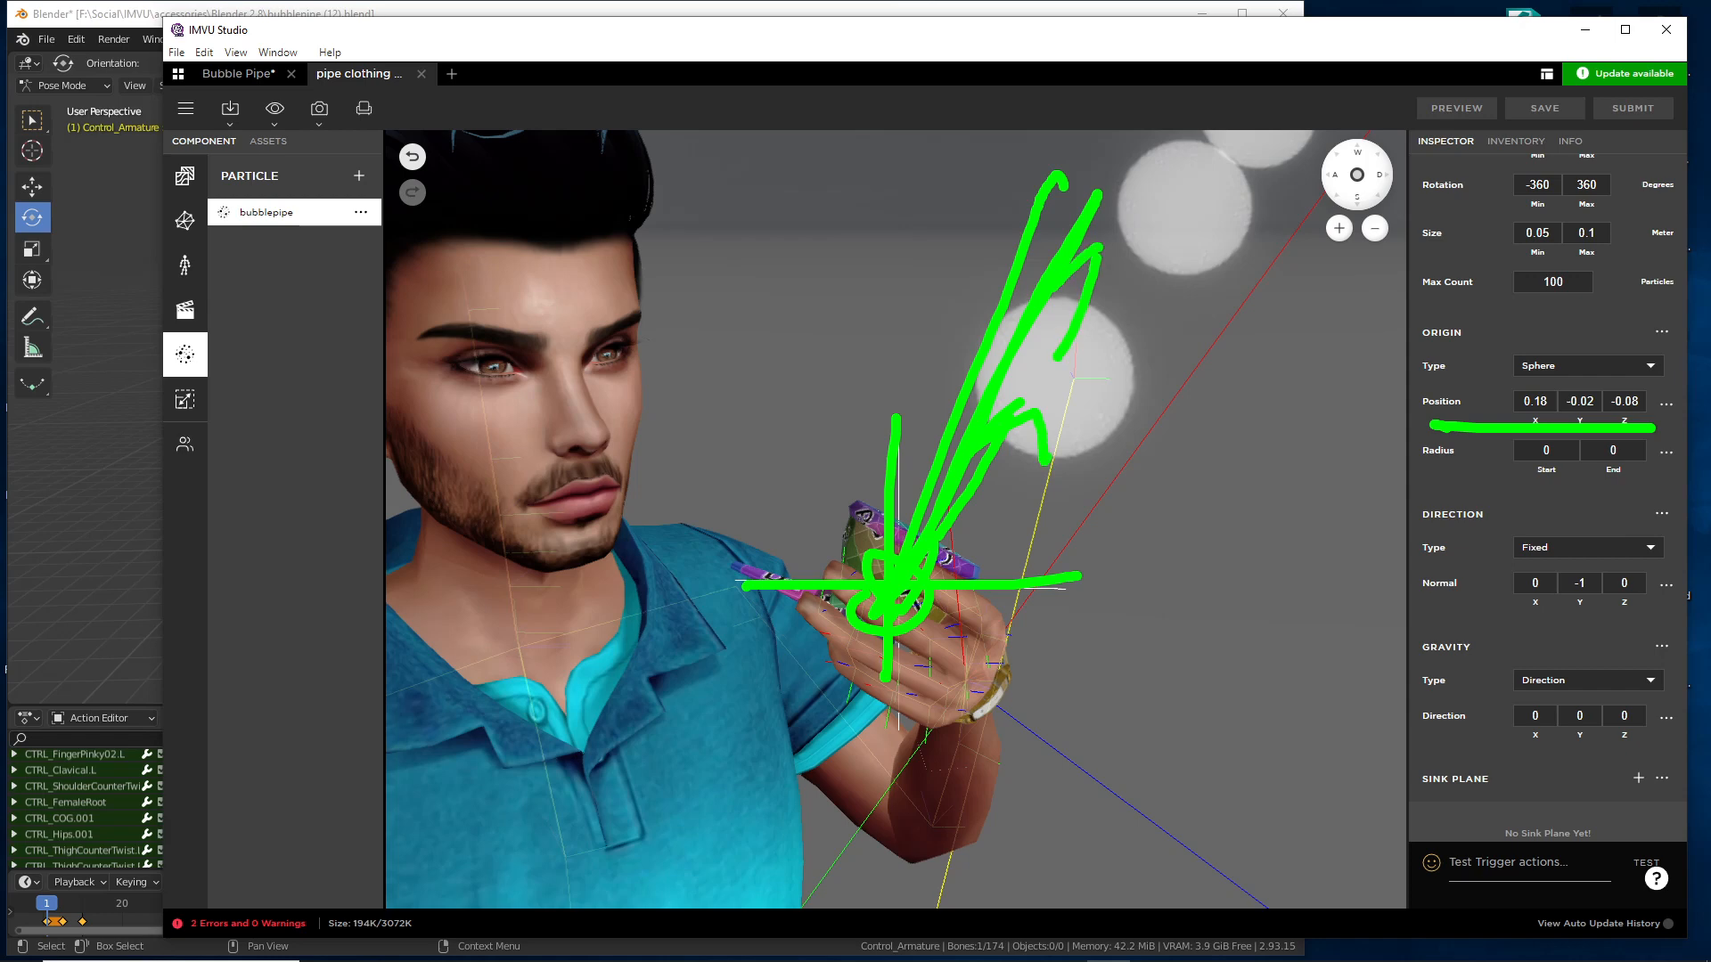
pyautogui.moveTo(1108, 142); pyautogui.dragTo(1121, 138)
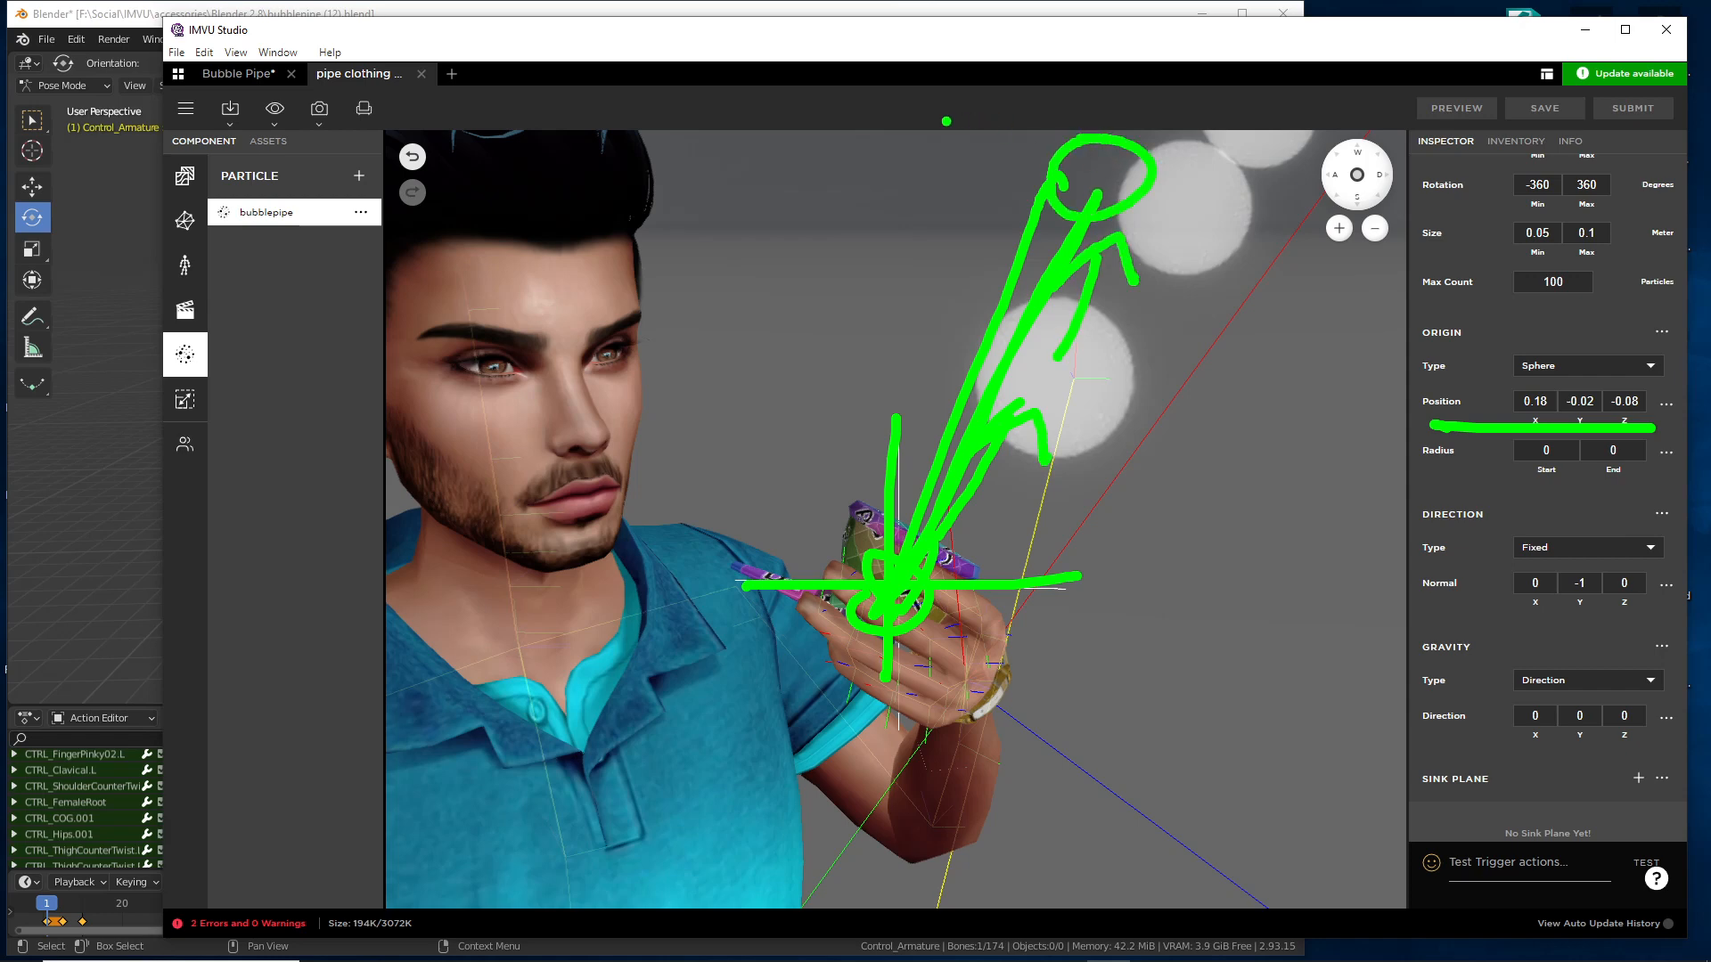
pyautogui.moveTo(949, 125); pyautogui.dragTo(1331, 248)
pyautogui.moveTo(1139, 133); pyautogui.dragTo(1042, 339)
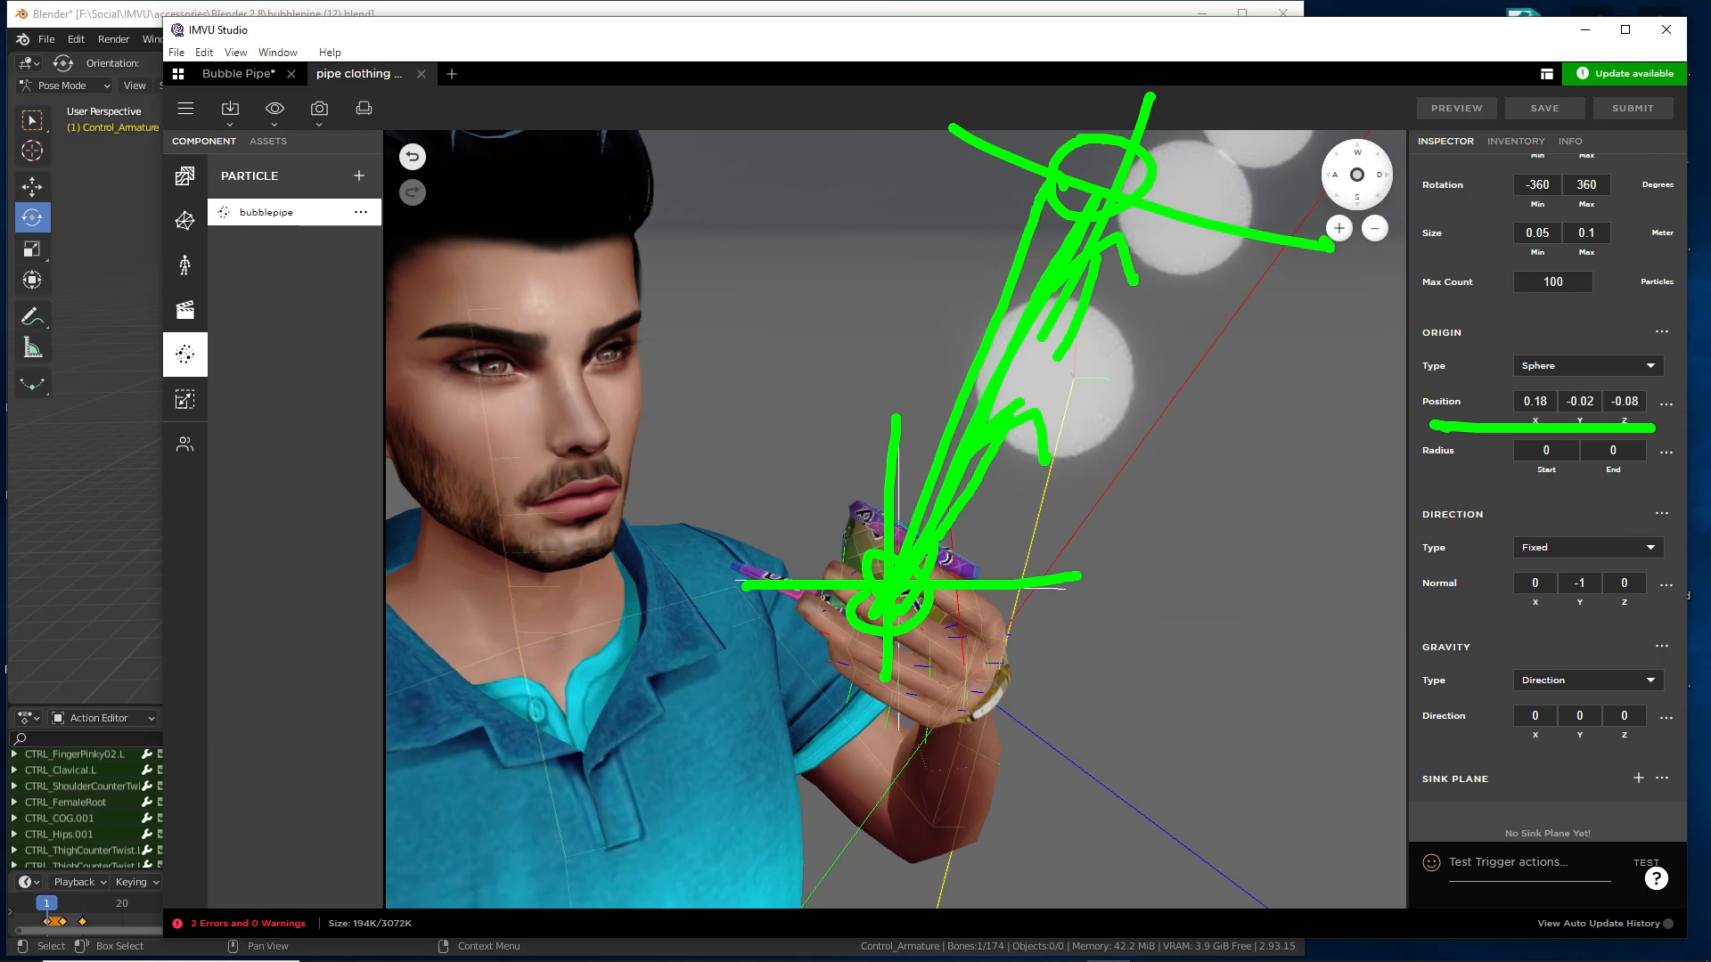
pyautogui.press('Escape')
# - Inspect the particle's origin position and the bubbles rising from the pipe with the avatar seen from the front
pyautogui.moveTo(1130, 595)
pyautogui.mouseDown()
pyautogui.moveTo(965, 615)
pyautogui.moveTo(1117, 610)
pyautogui.moveTo(1082, 491)
pyautogui.moveTo(1165, 510)
pyautogui.mouseUp()
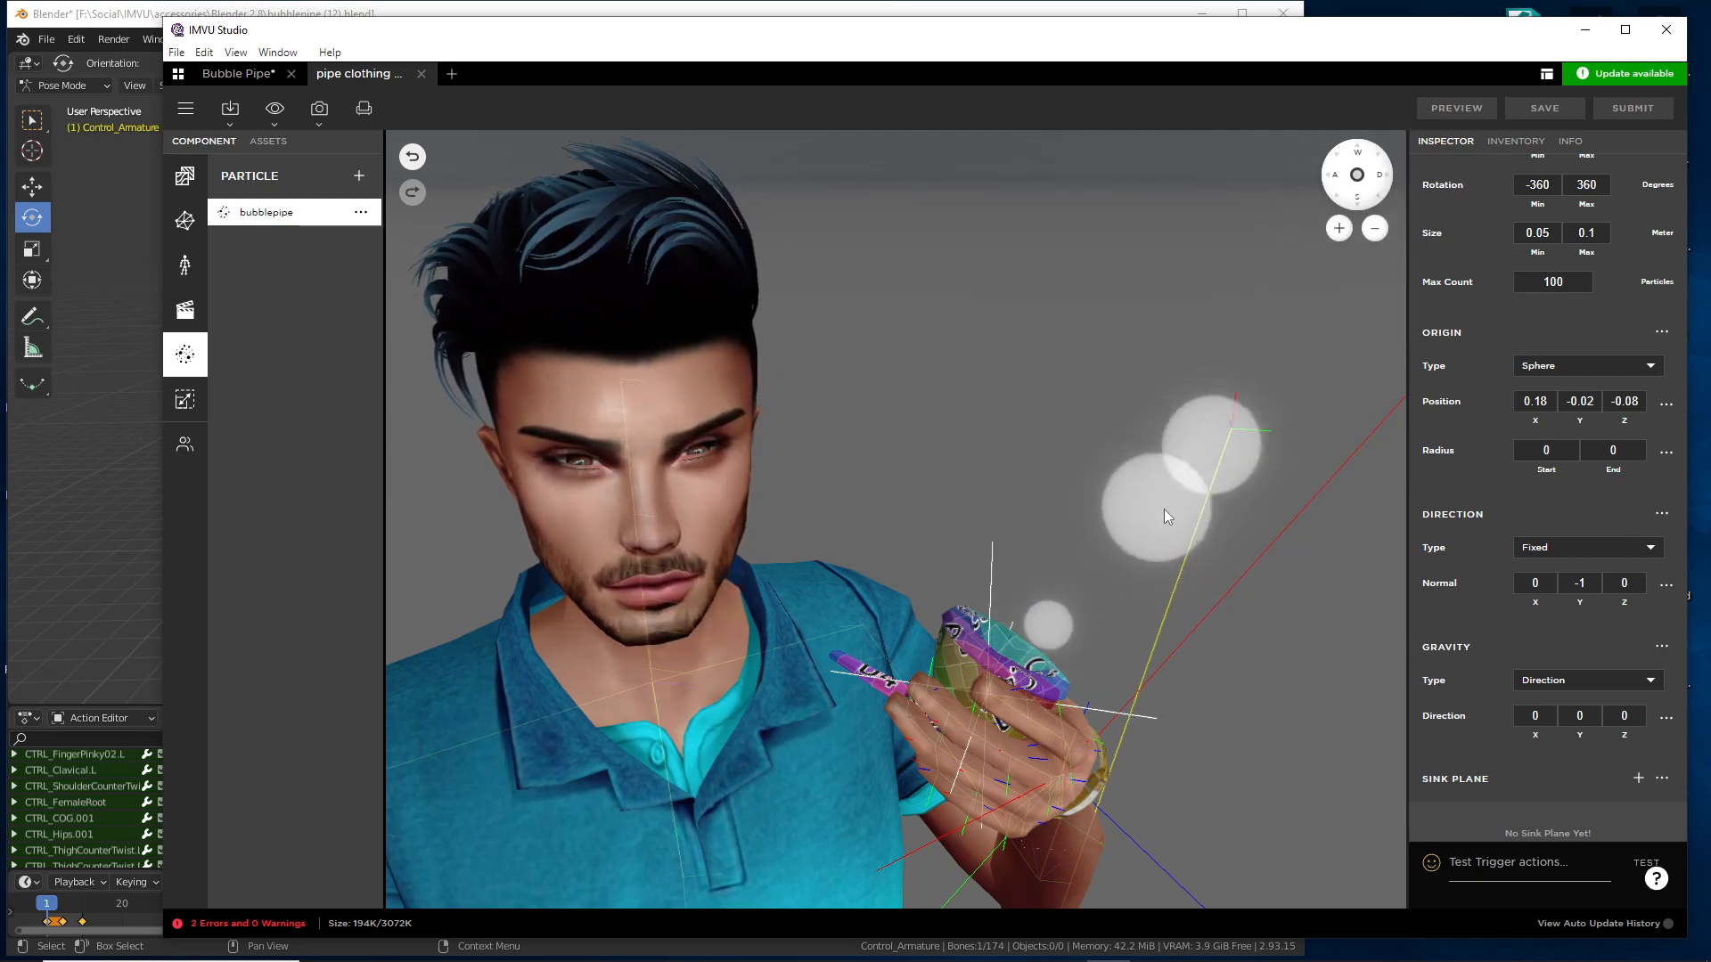
pyautogui.moveTo(1424, 430); pyautogui.dragTo(1602, 427)
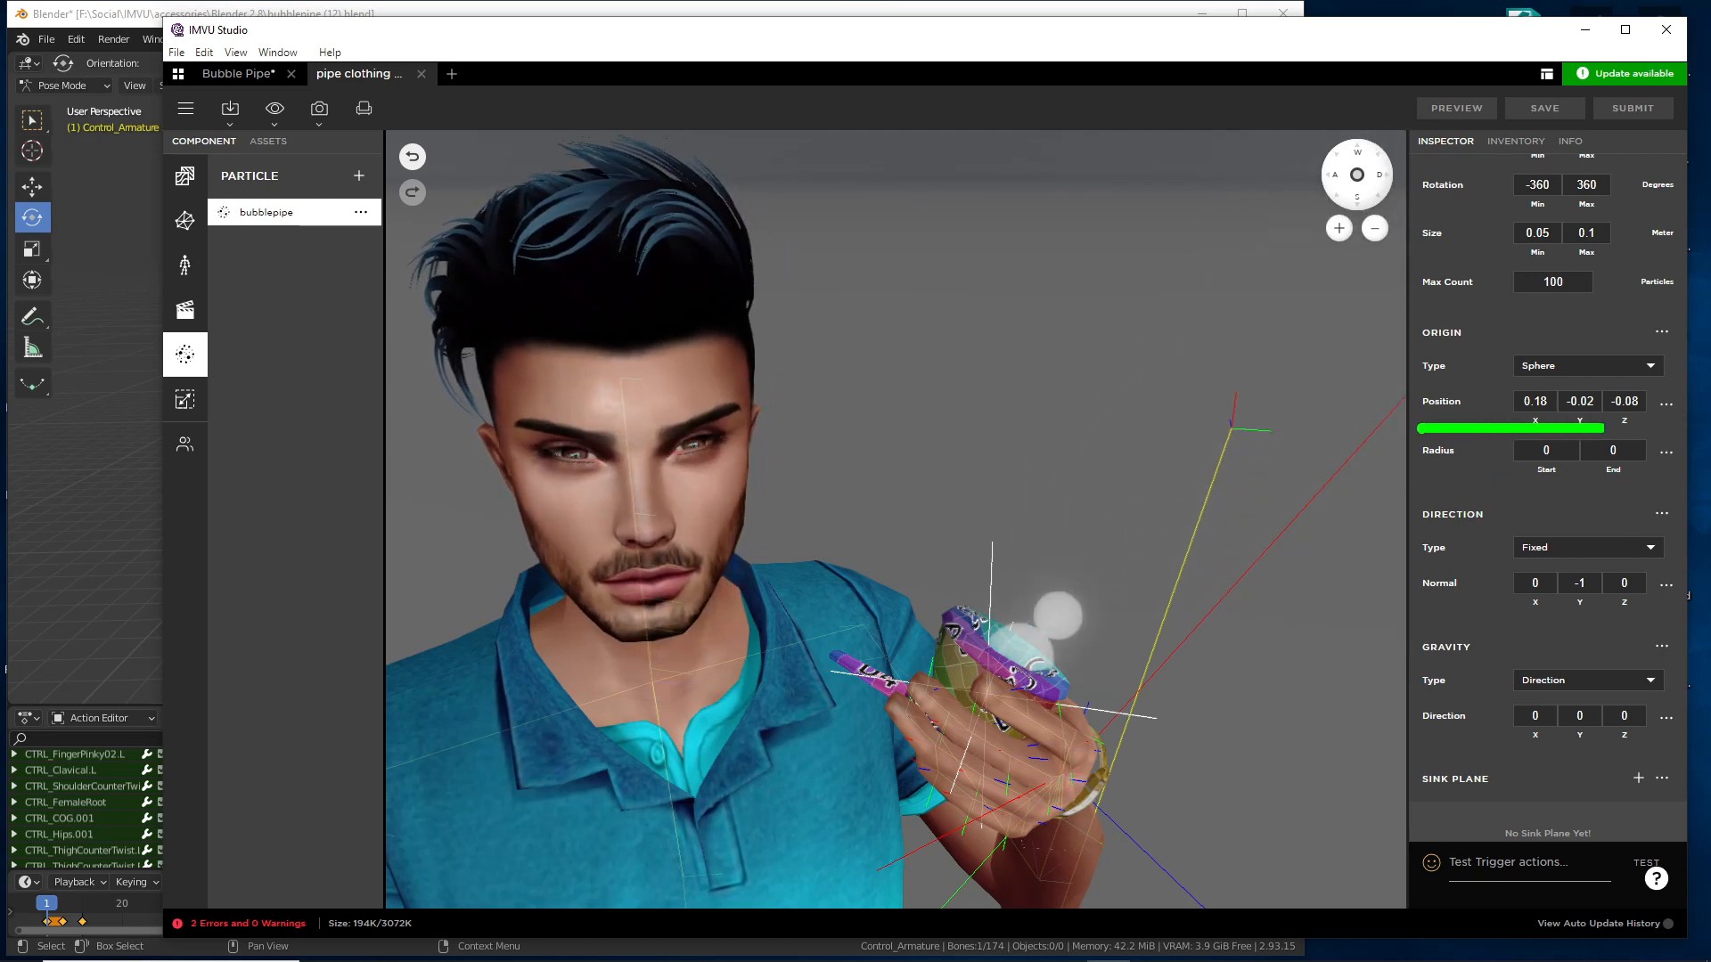
pyautogui.press('Escape')
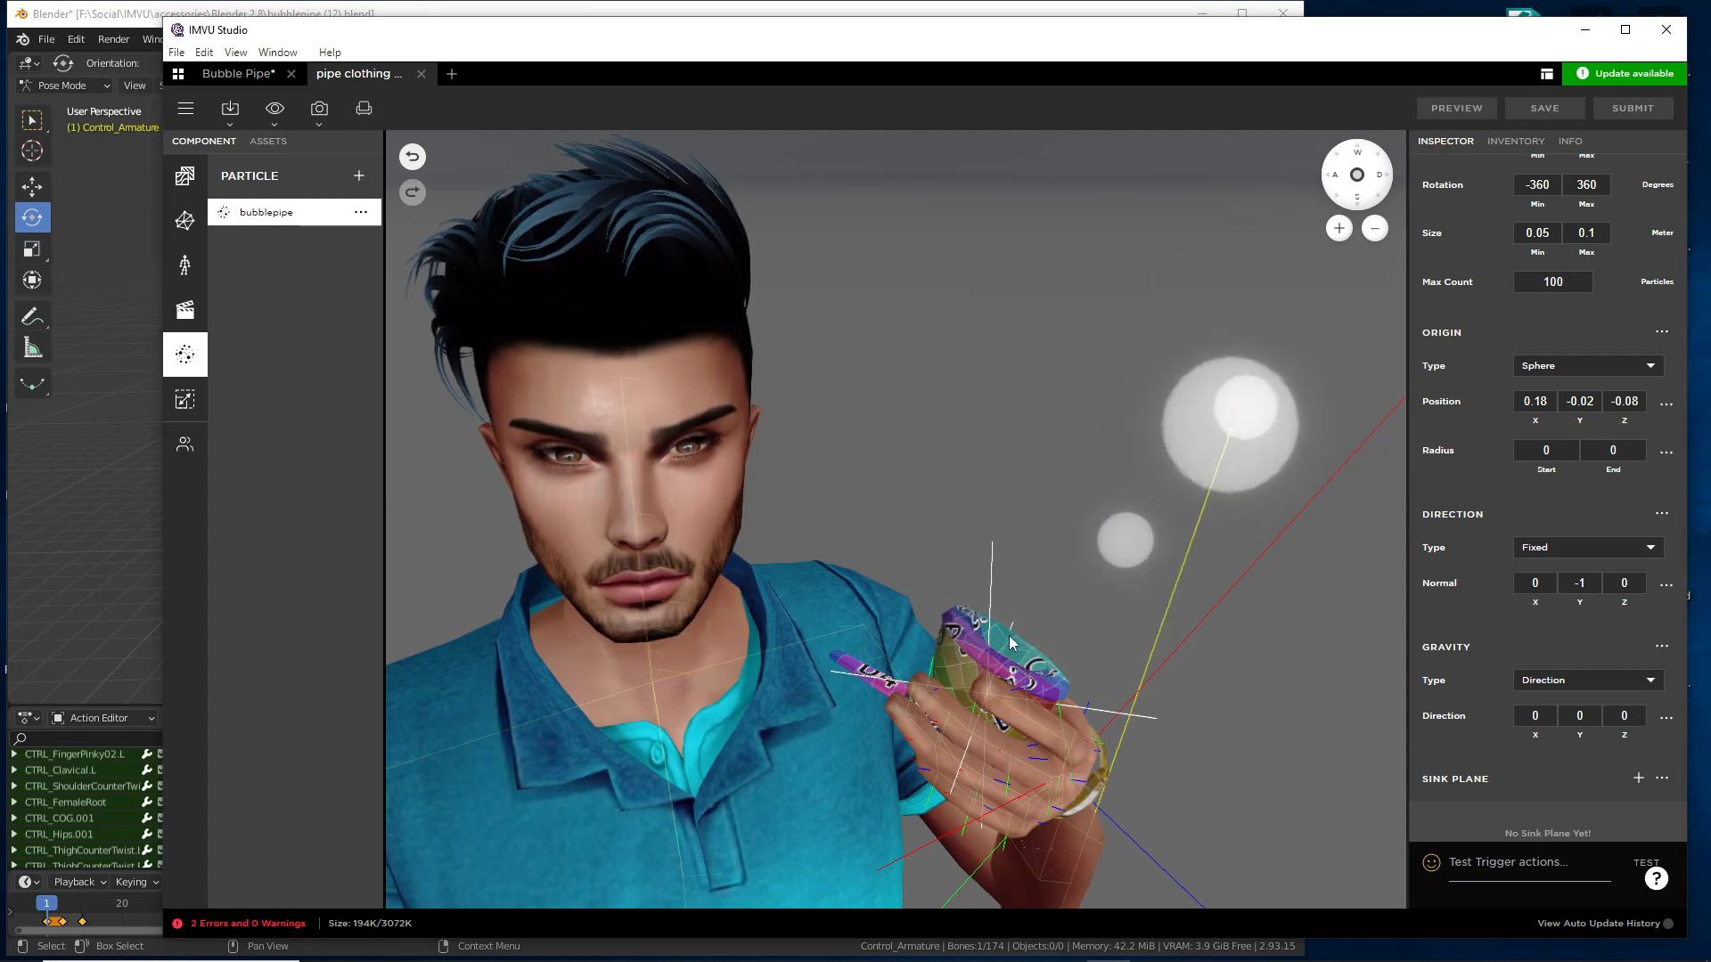
pyautogui.moveTo(1016, 643)
pyautogui.mouseDown()
pyautogui.moveTo(728, 649)
pyautogui.moveTo(729, 634)
pyautogui.moveTo(1017, 625)
pyautogui.mouseUp()
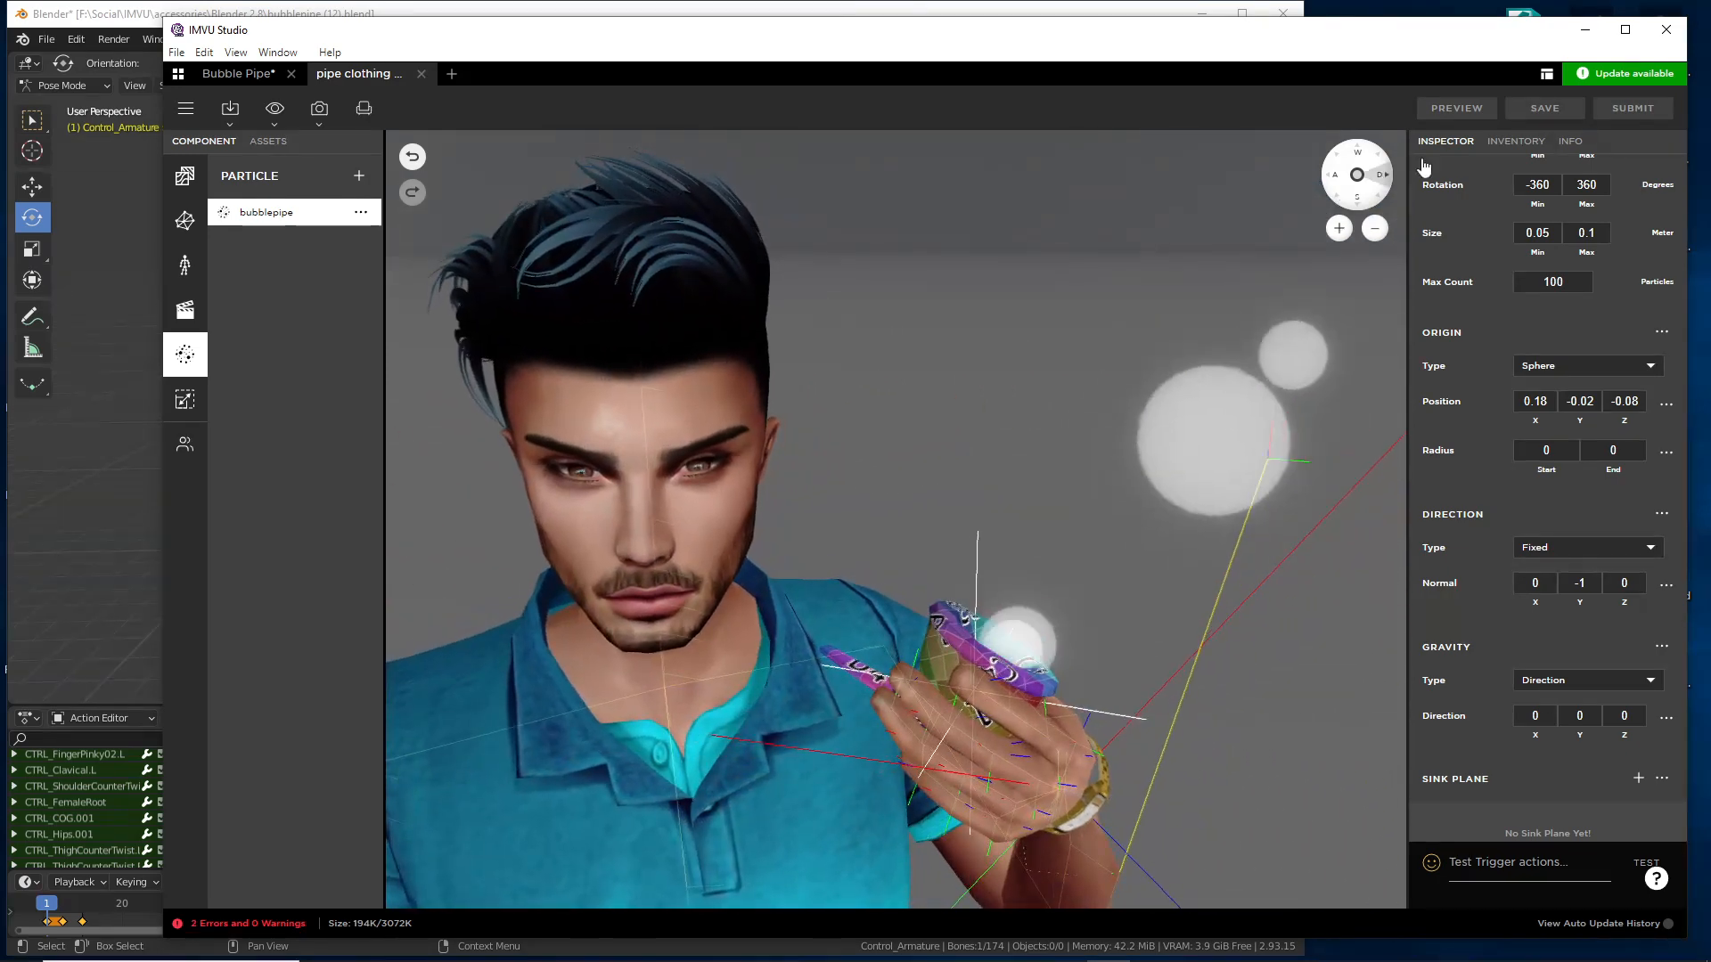
# - Open the pipe clothing project's product information to review its images and general details
pyautogui.click(1570, 141)
pyautogui.scroll(5, 1515, 267)
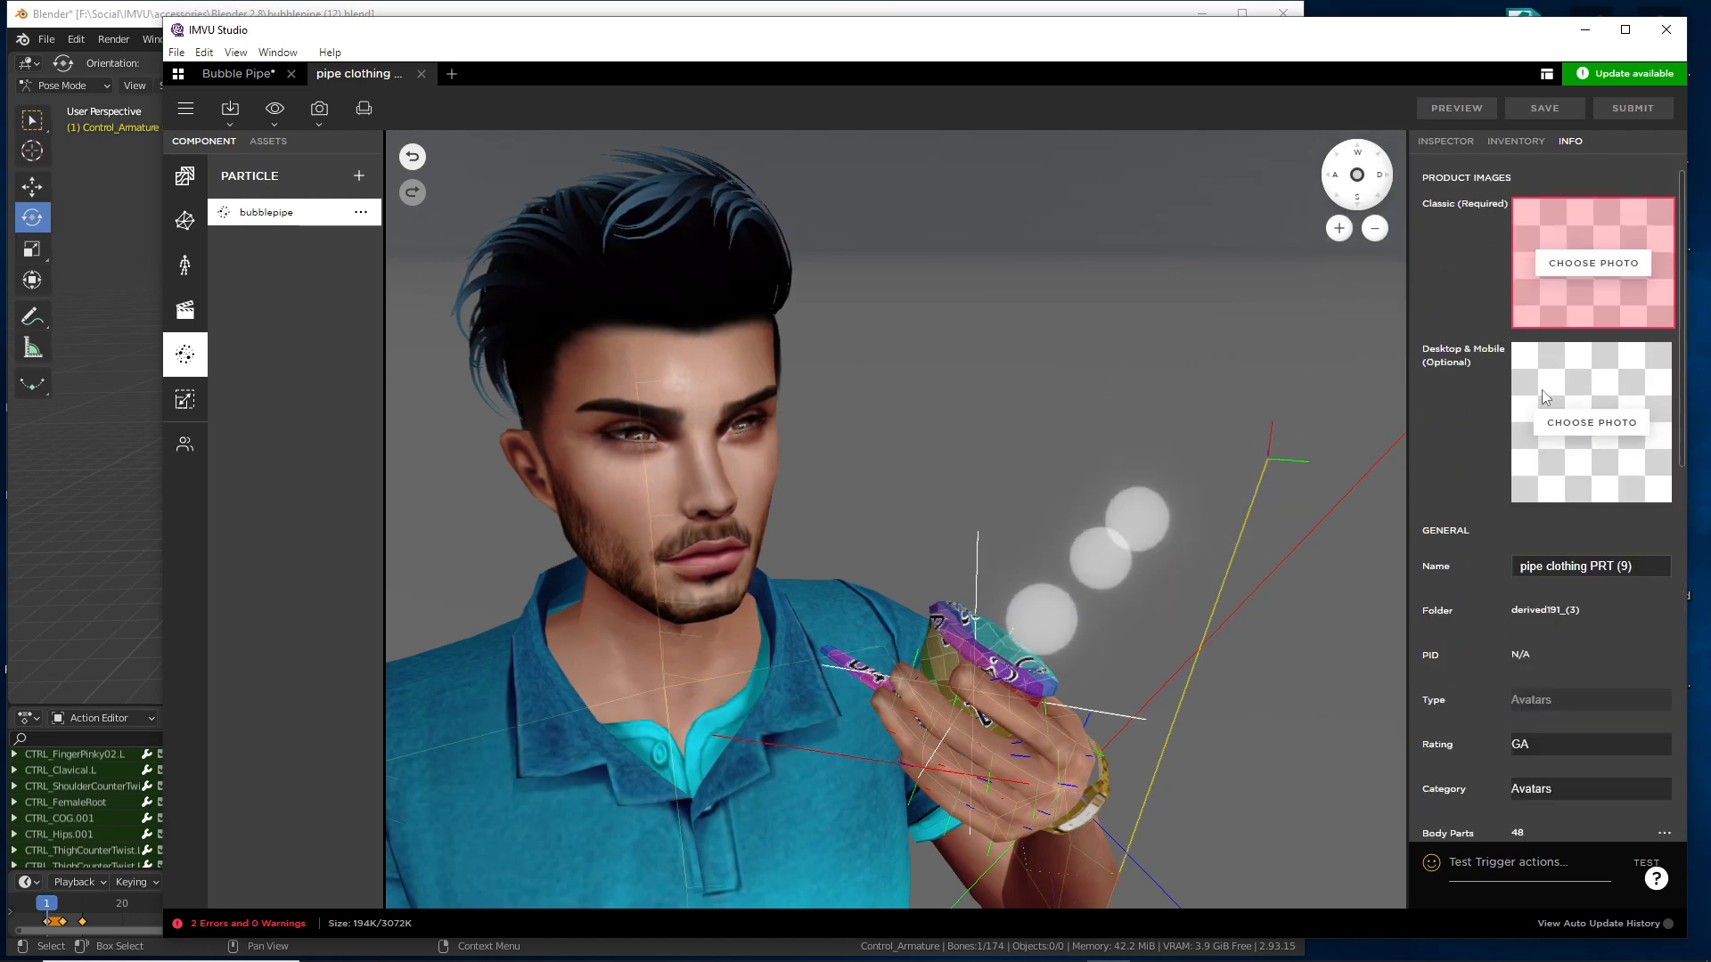